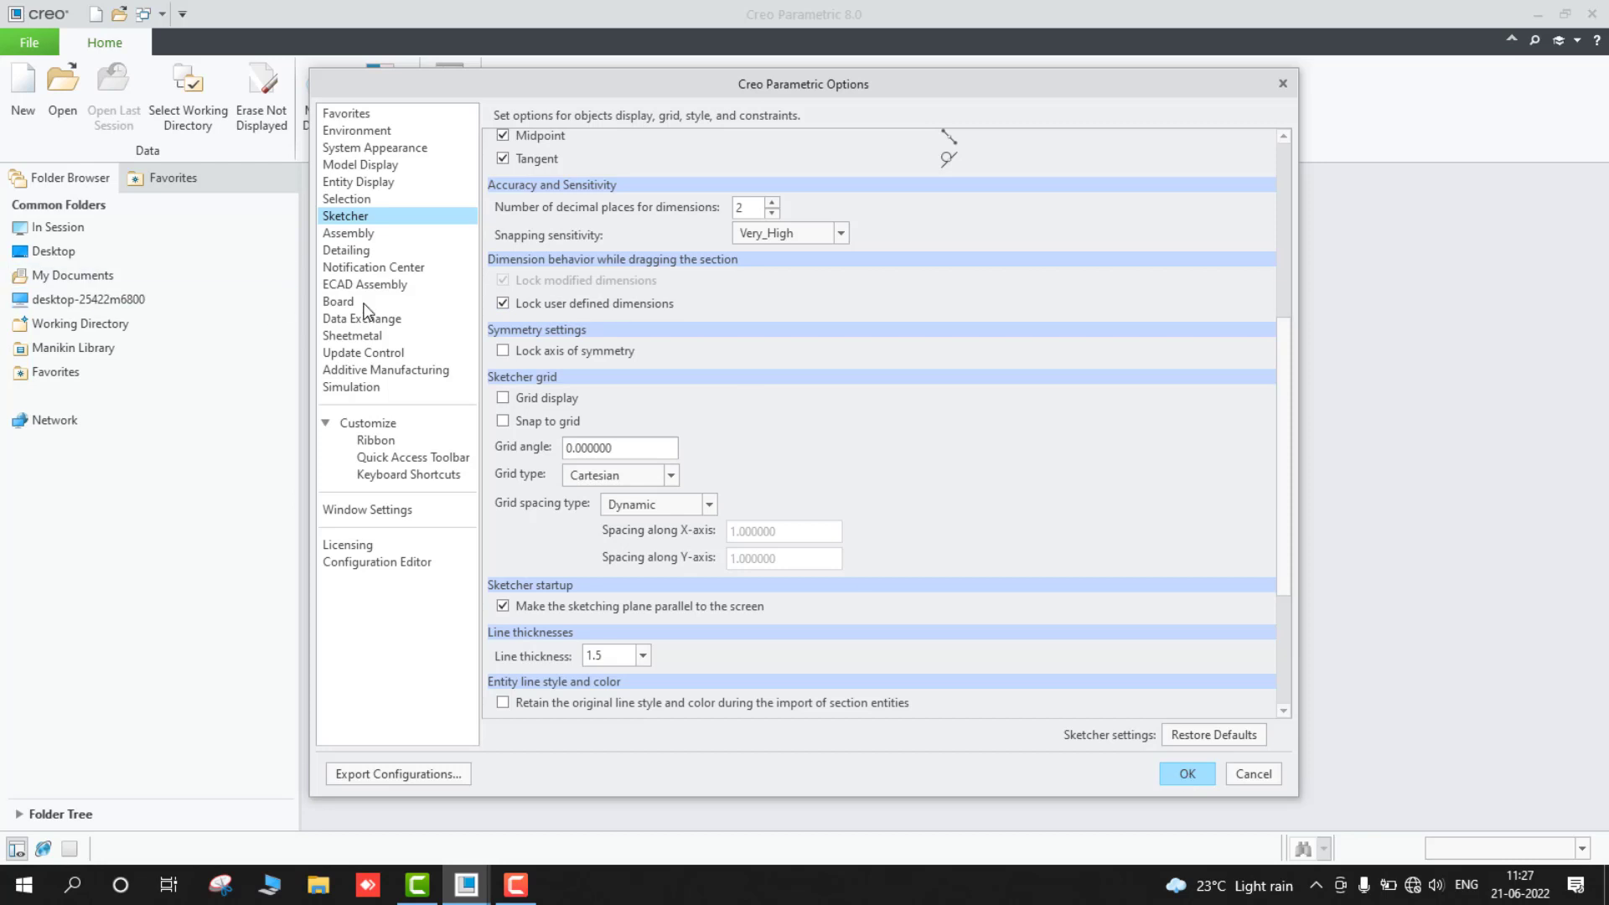
Review the System Appearance and Model Display option categories and accept the options.
left_click(343, 115)
left_click(352, 148)
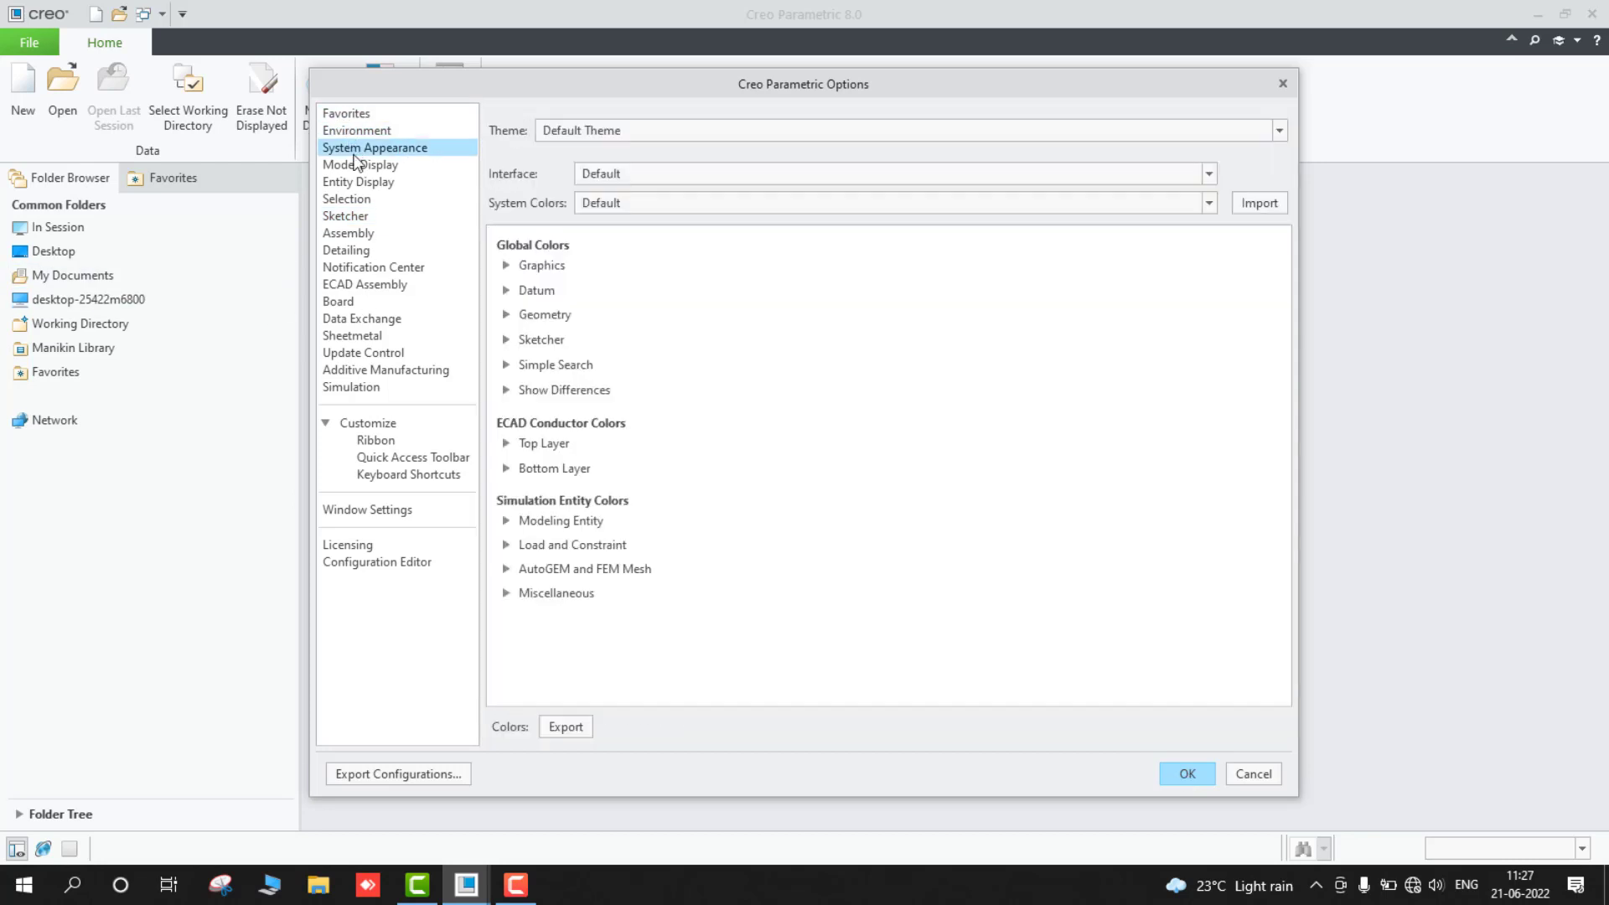
left_click(354, 165)
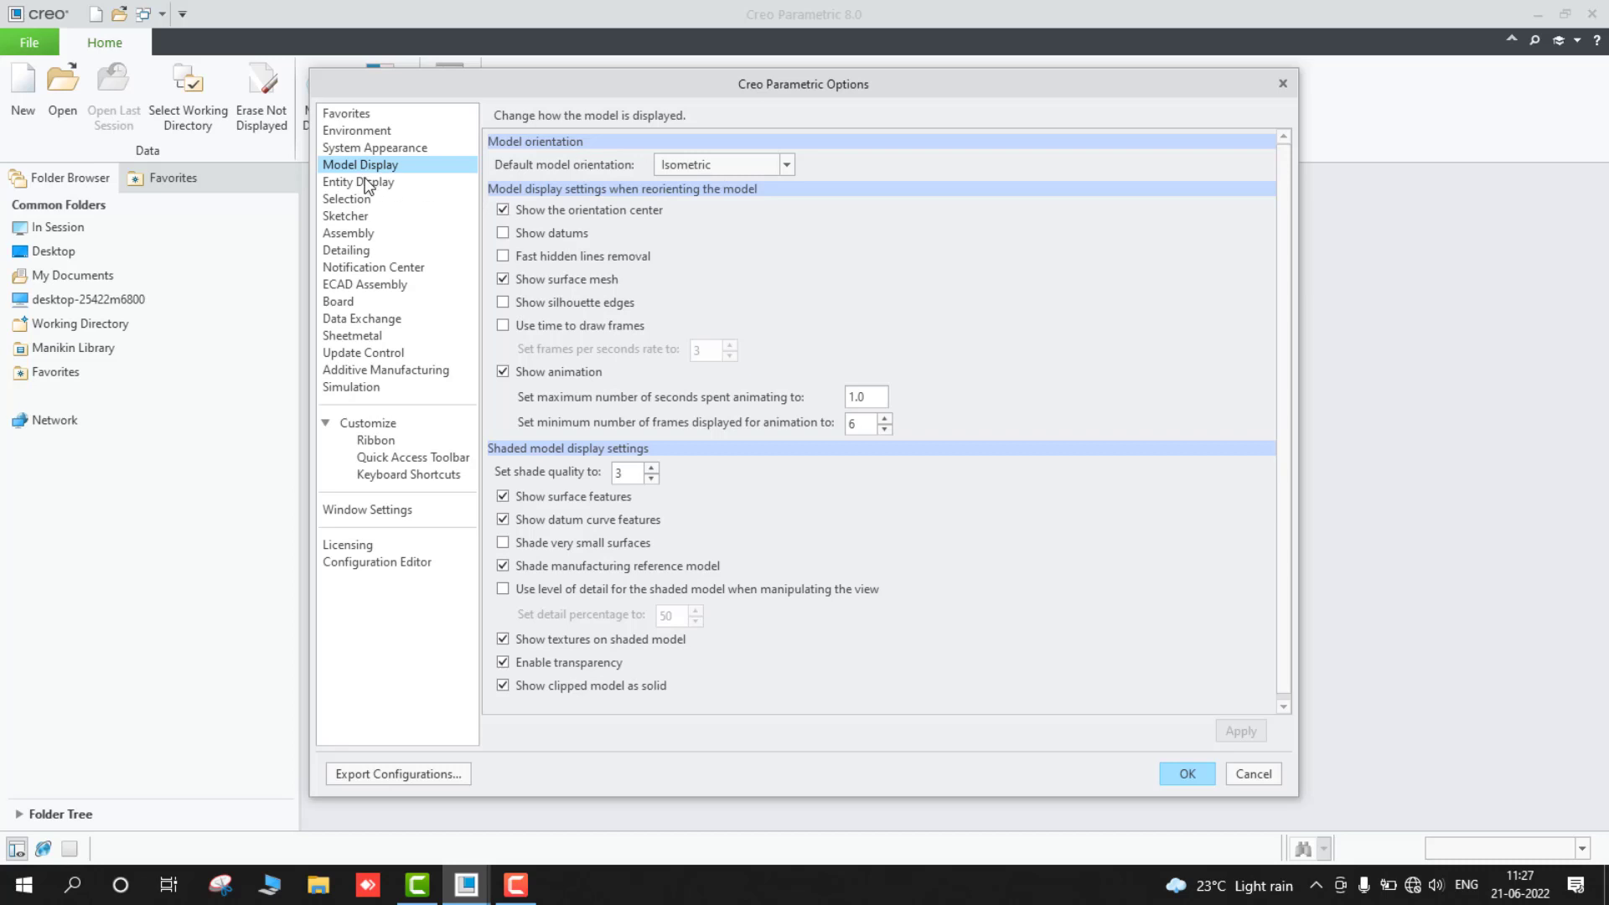
left_click(1188, 773)
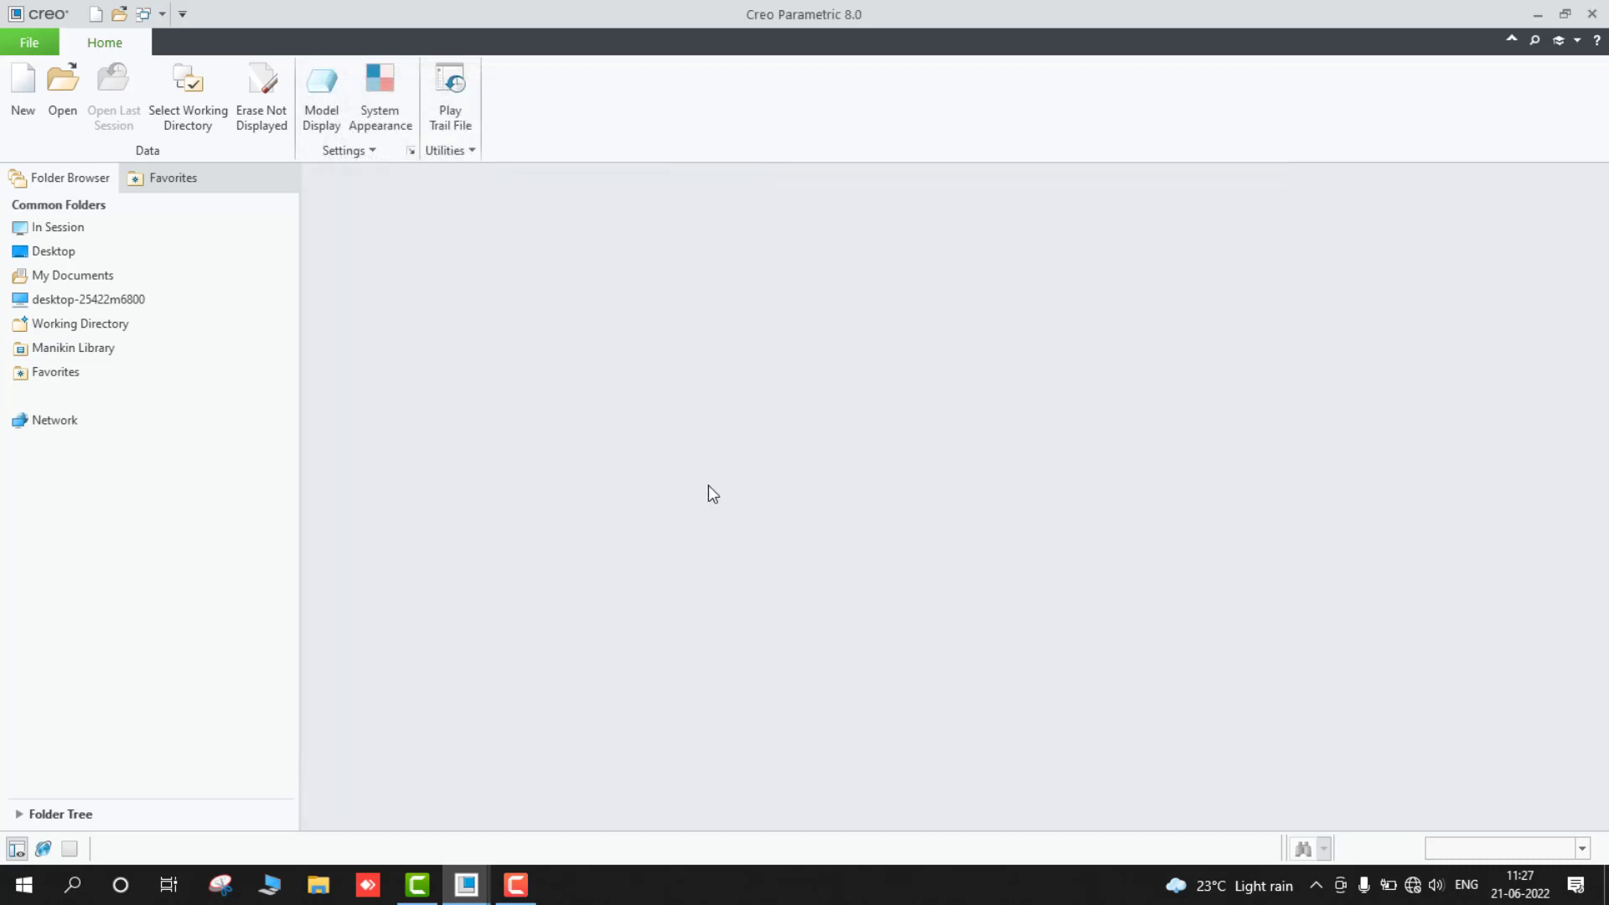
Create a new solid part from the default template and open its model properties.
left_click(25, 106)
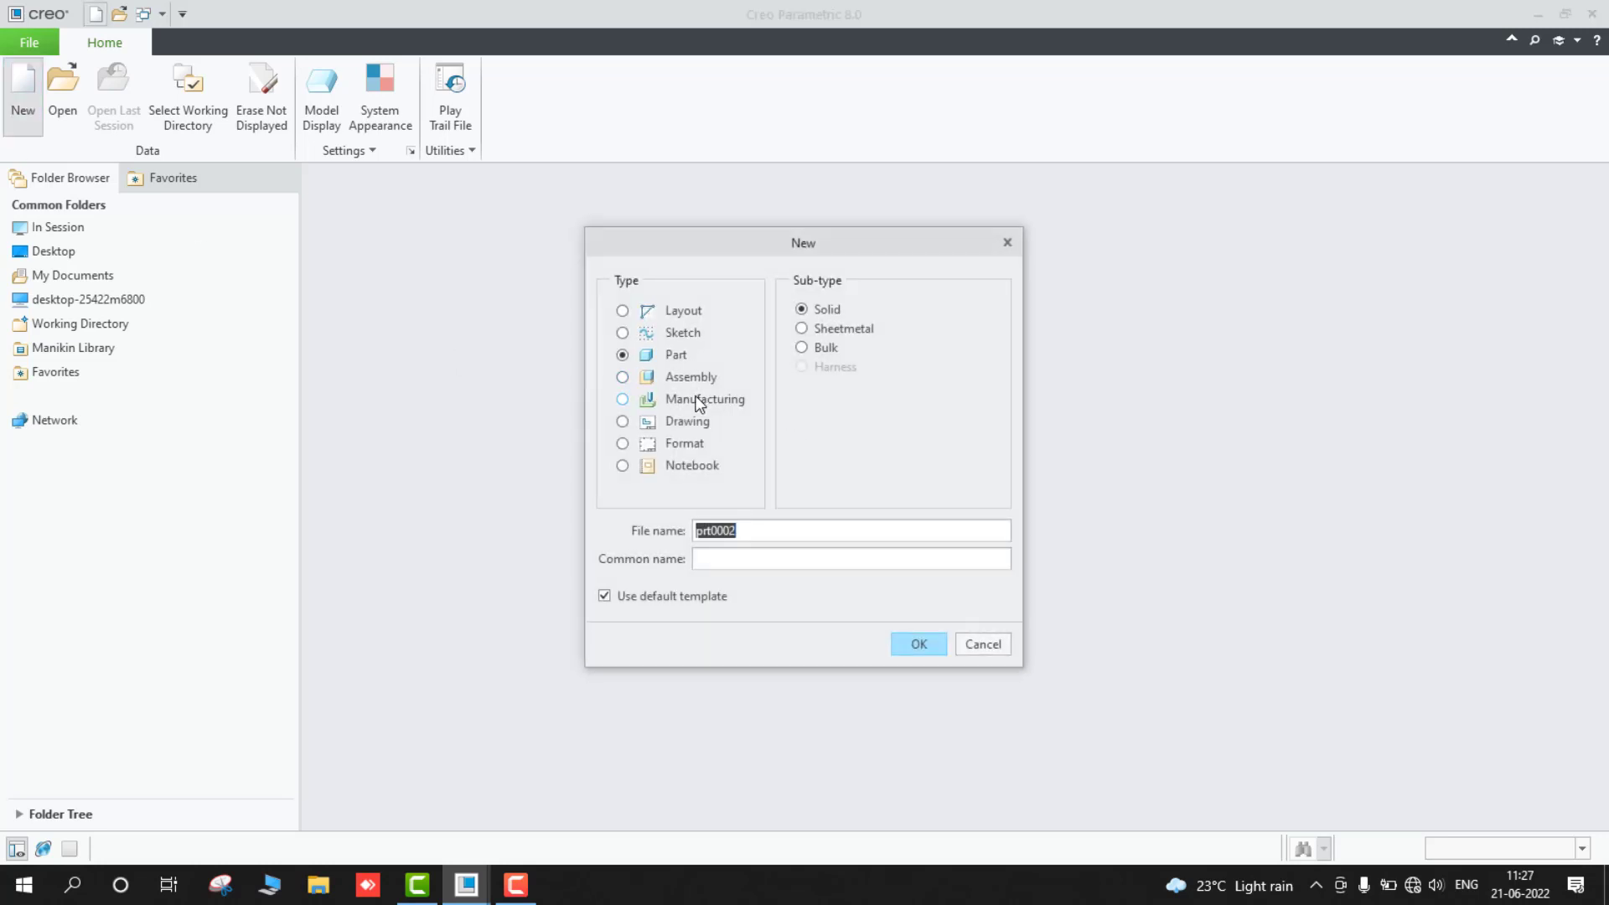
left_click(915, 647)
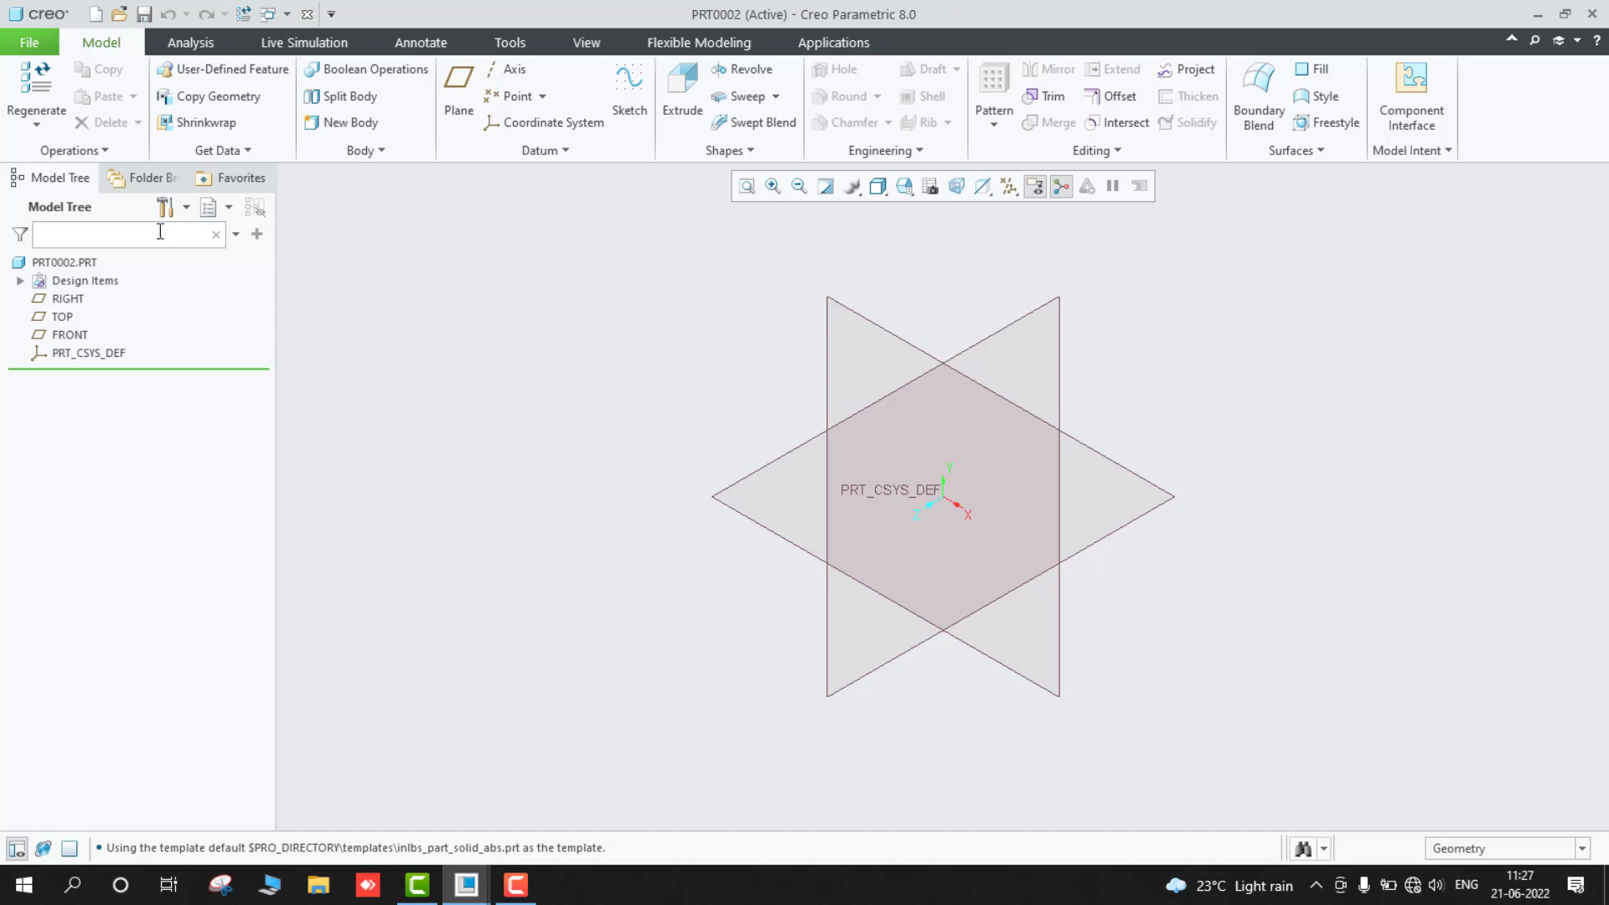
left_click(30, 42)
mouse_move(38, 341)
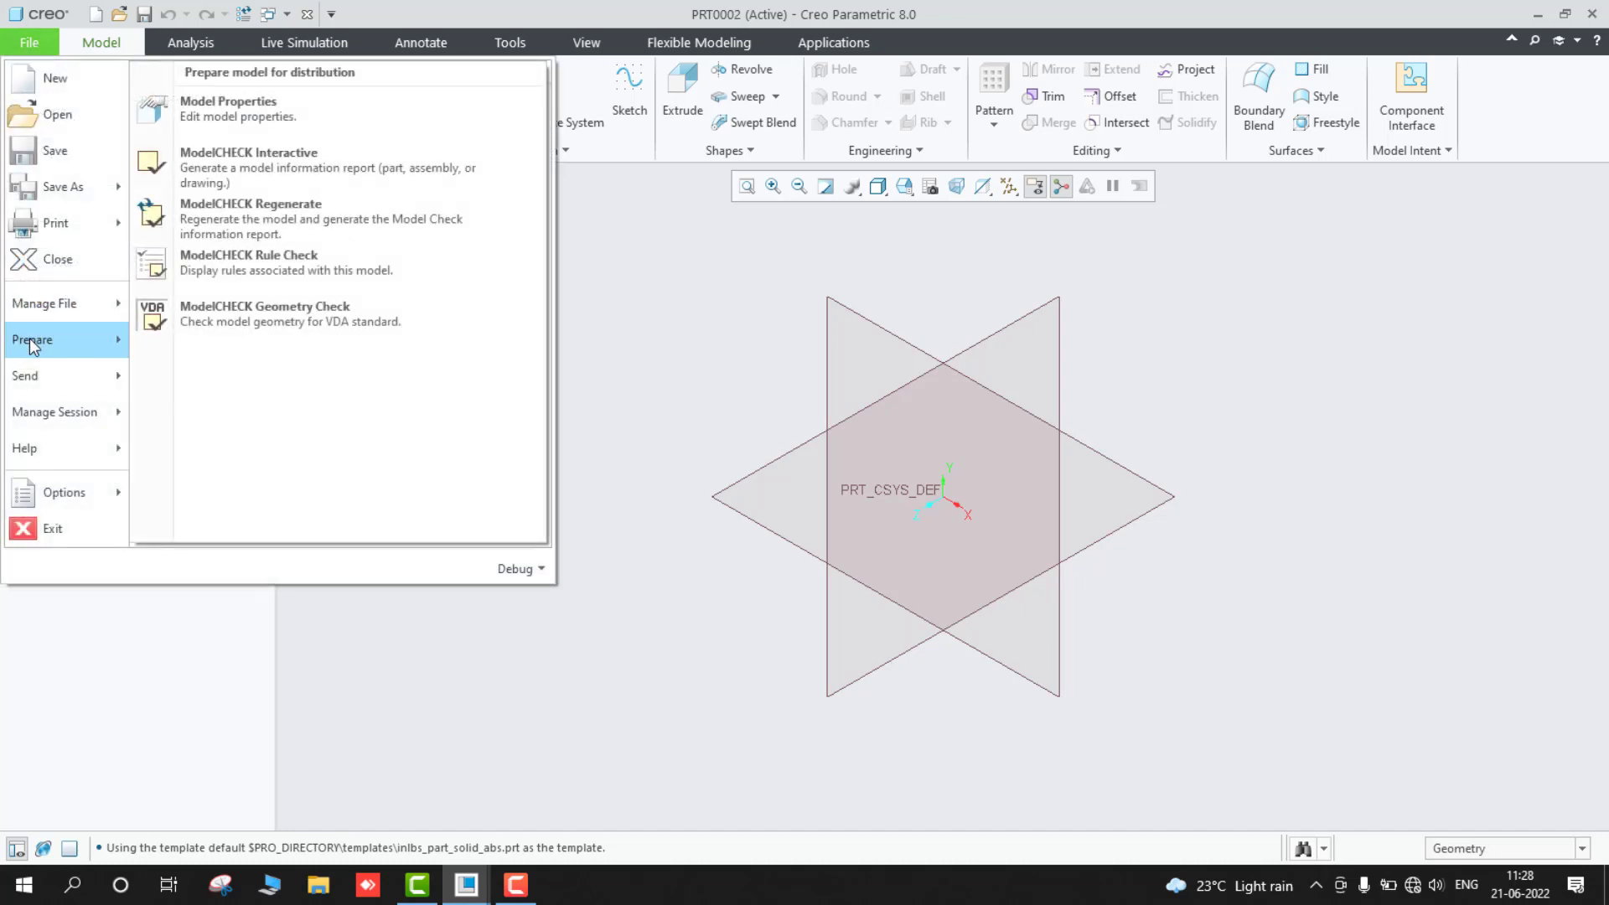
left_click(252, 113)
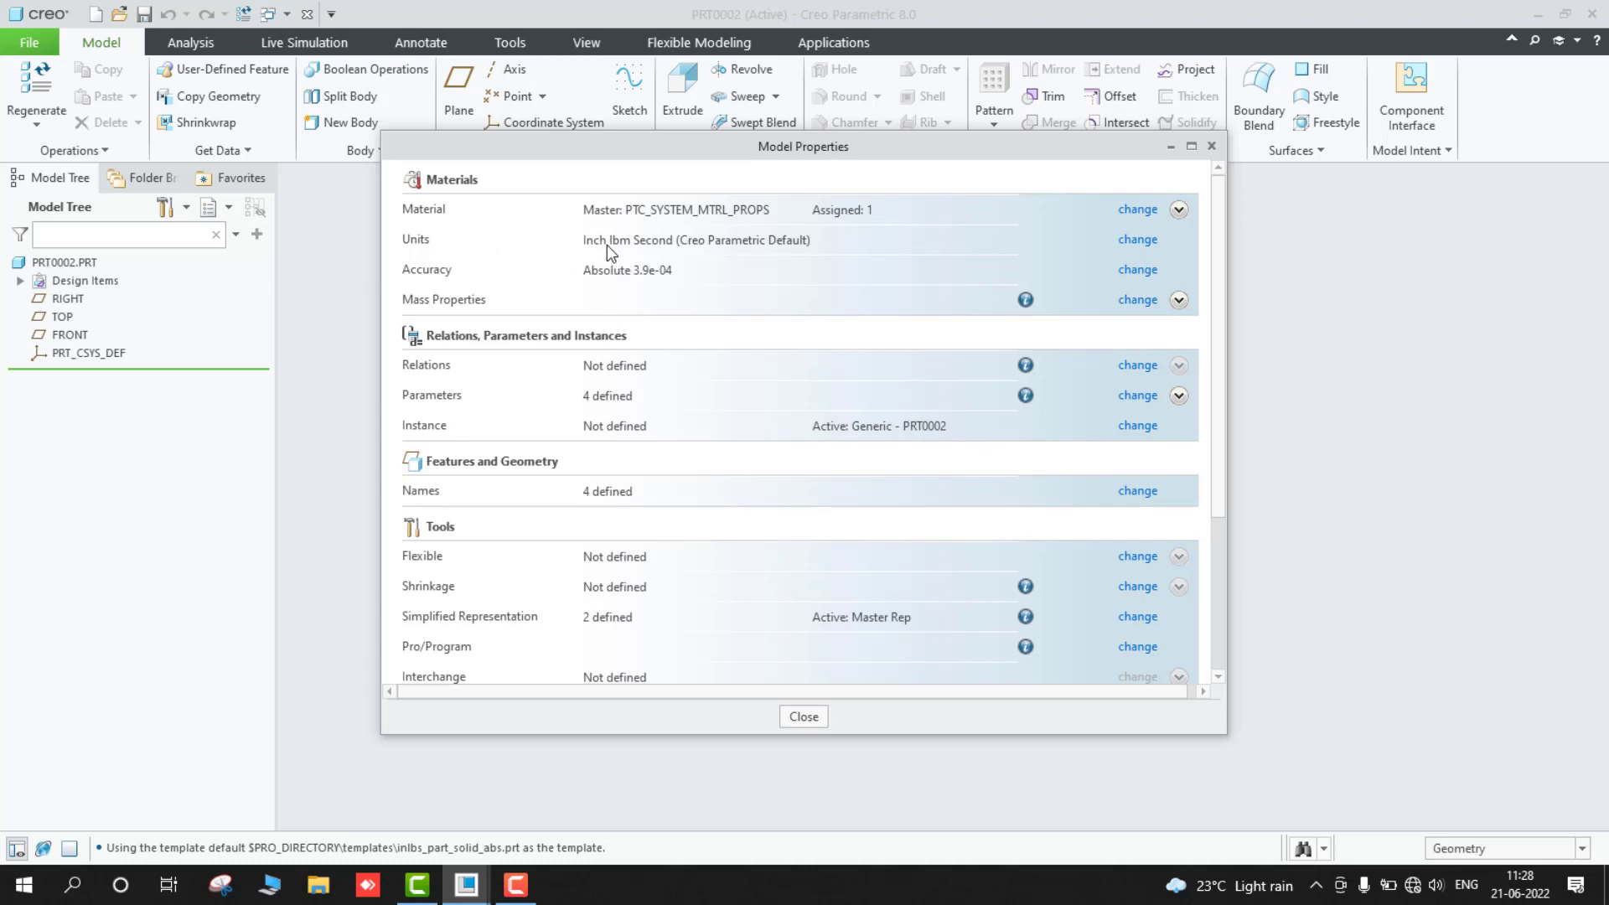
Set the part's unit system to millimeter Kilogram Sec (mmKs), interpreting the existing dimensions, and close the model properties.
left_click(1138, 240)
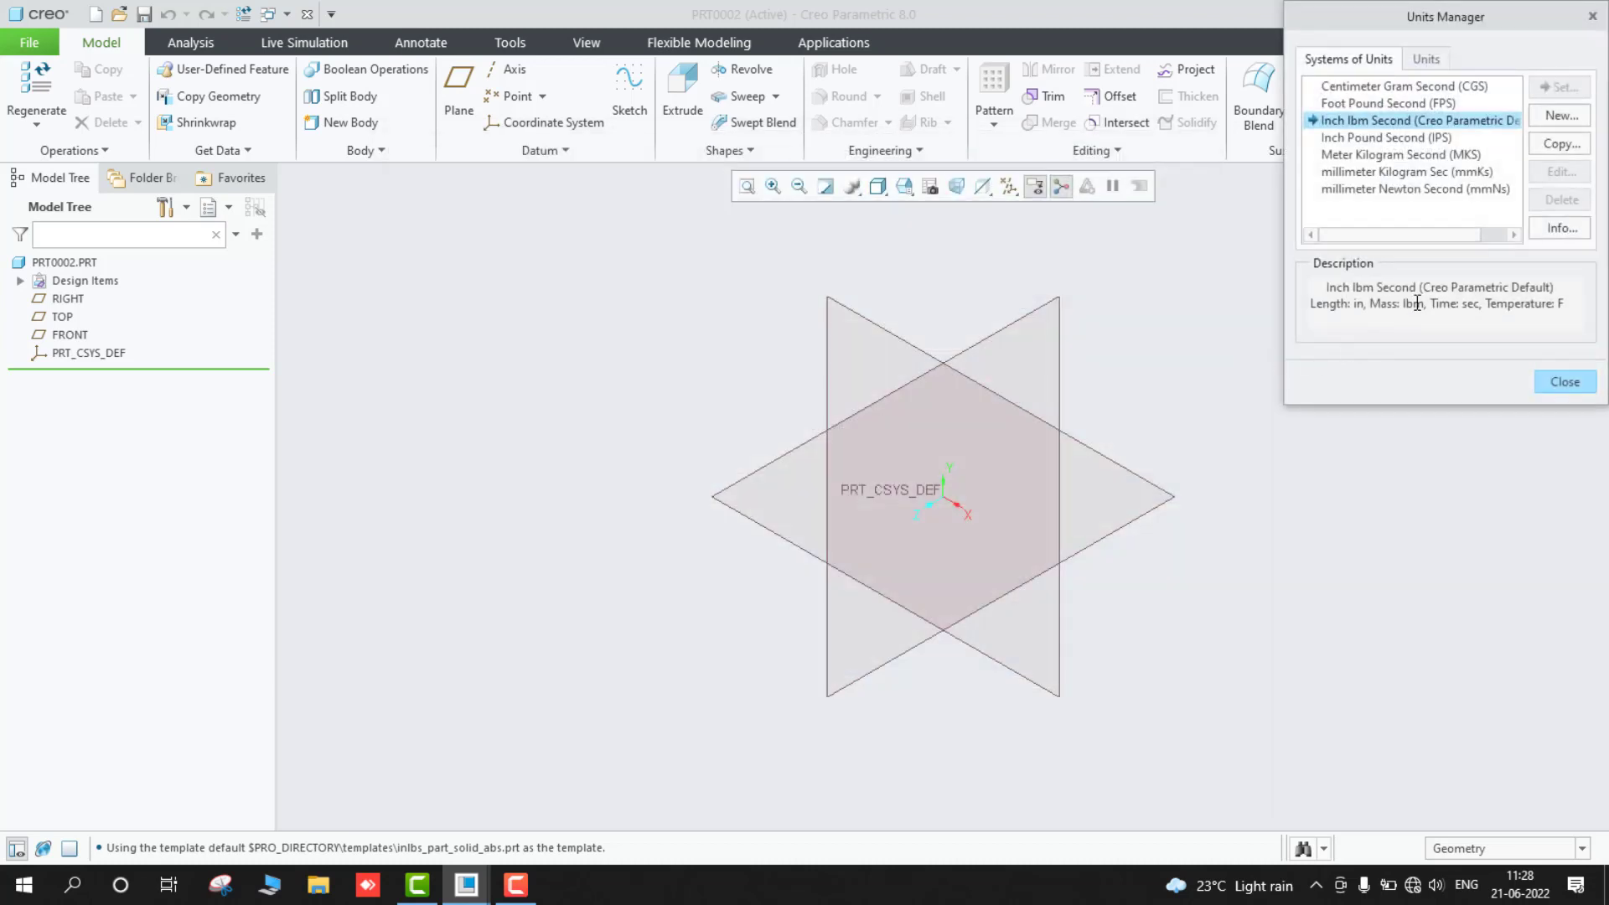
left_click(1347, 176)
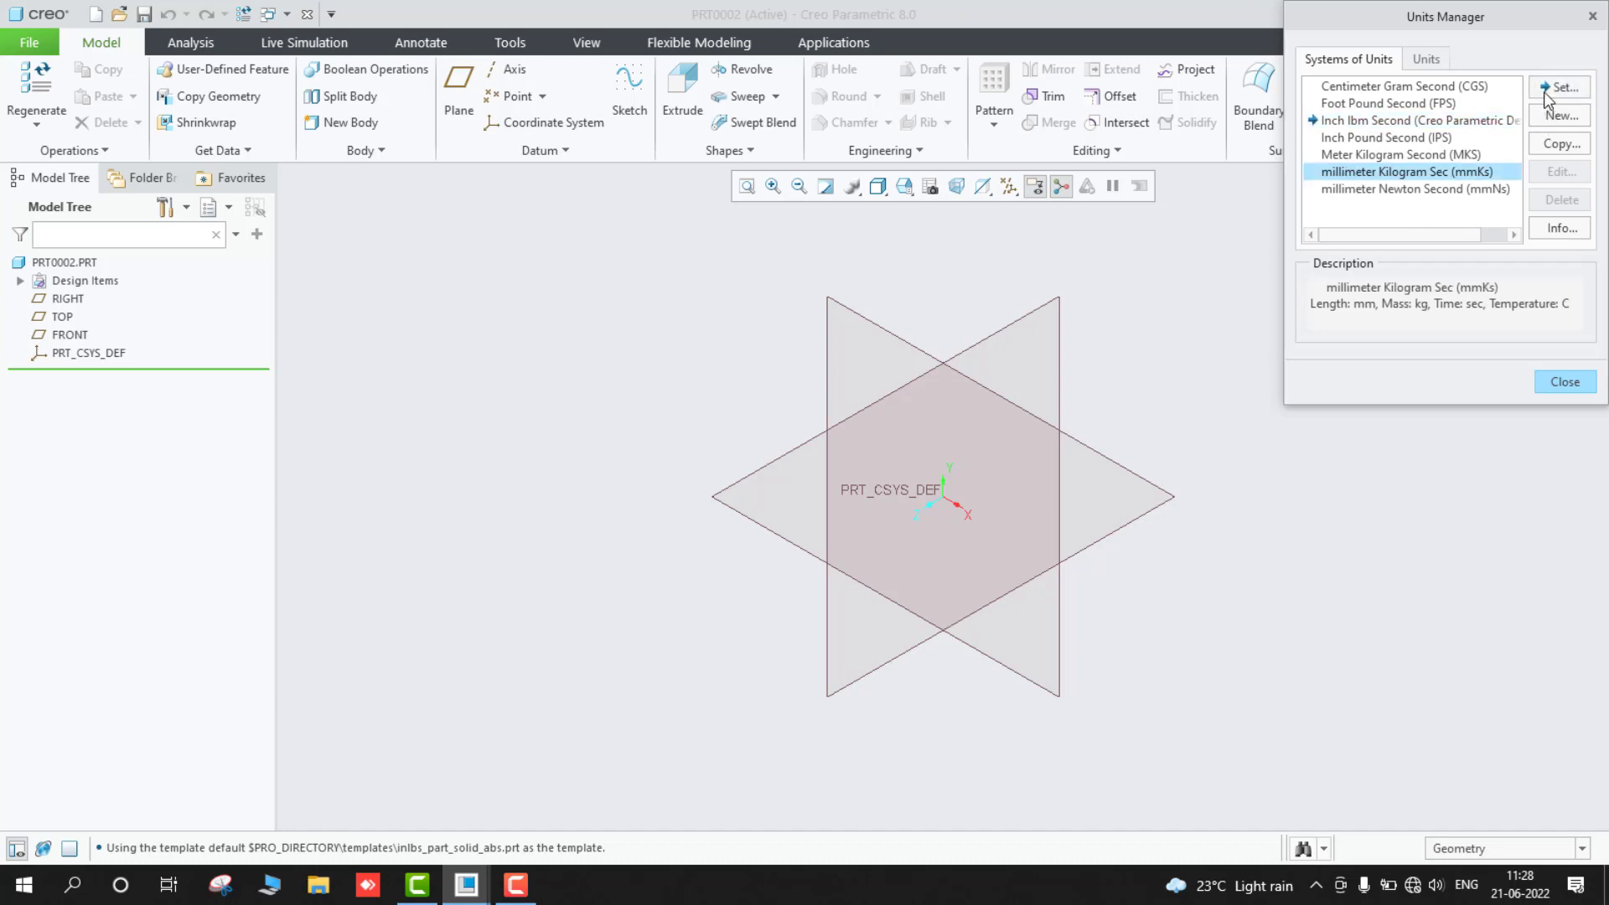
left_click(1546, 90)
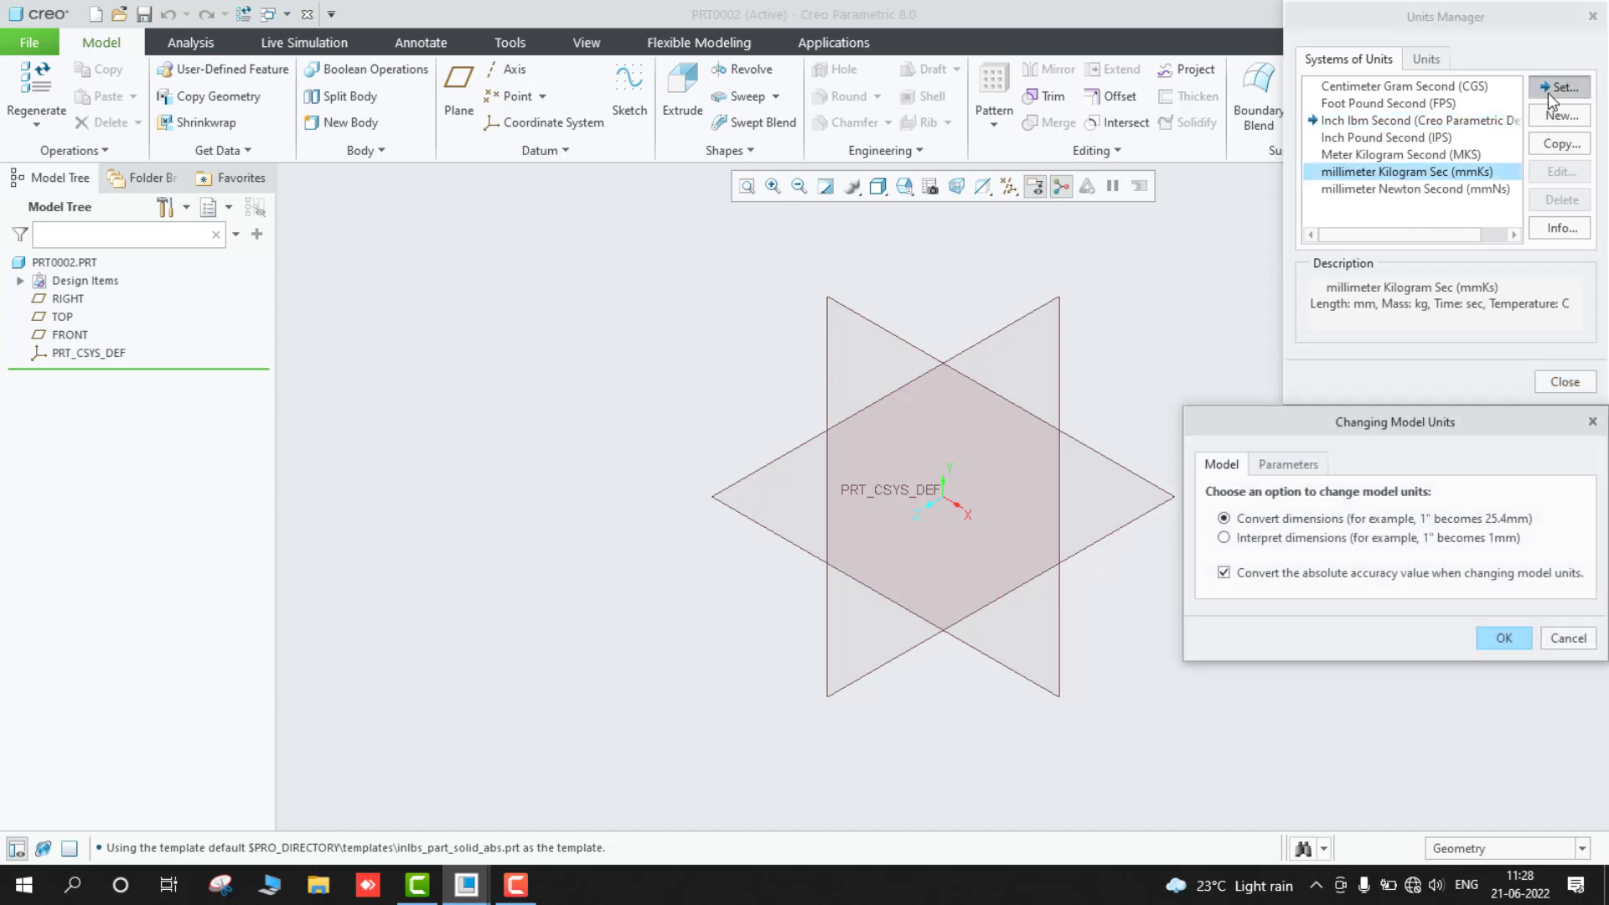
left_click(1347, 540)
left_click(1500, 639)
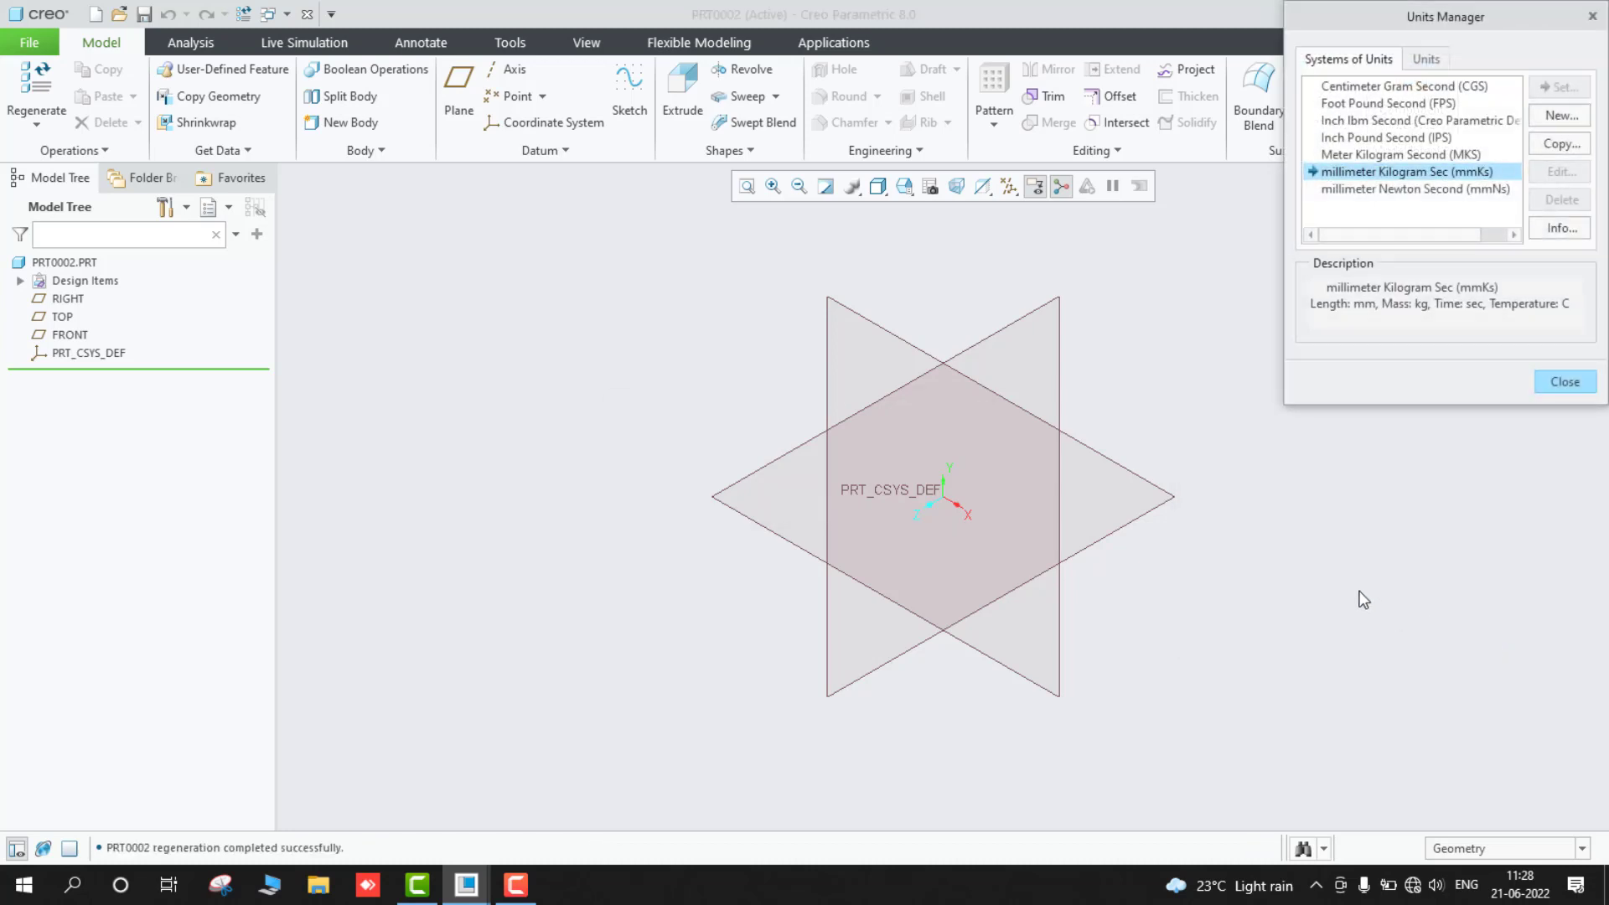
left_click(1564, 382)
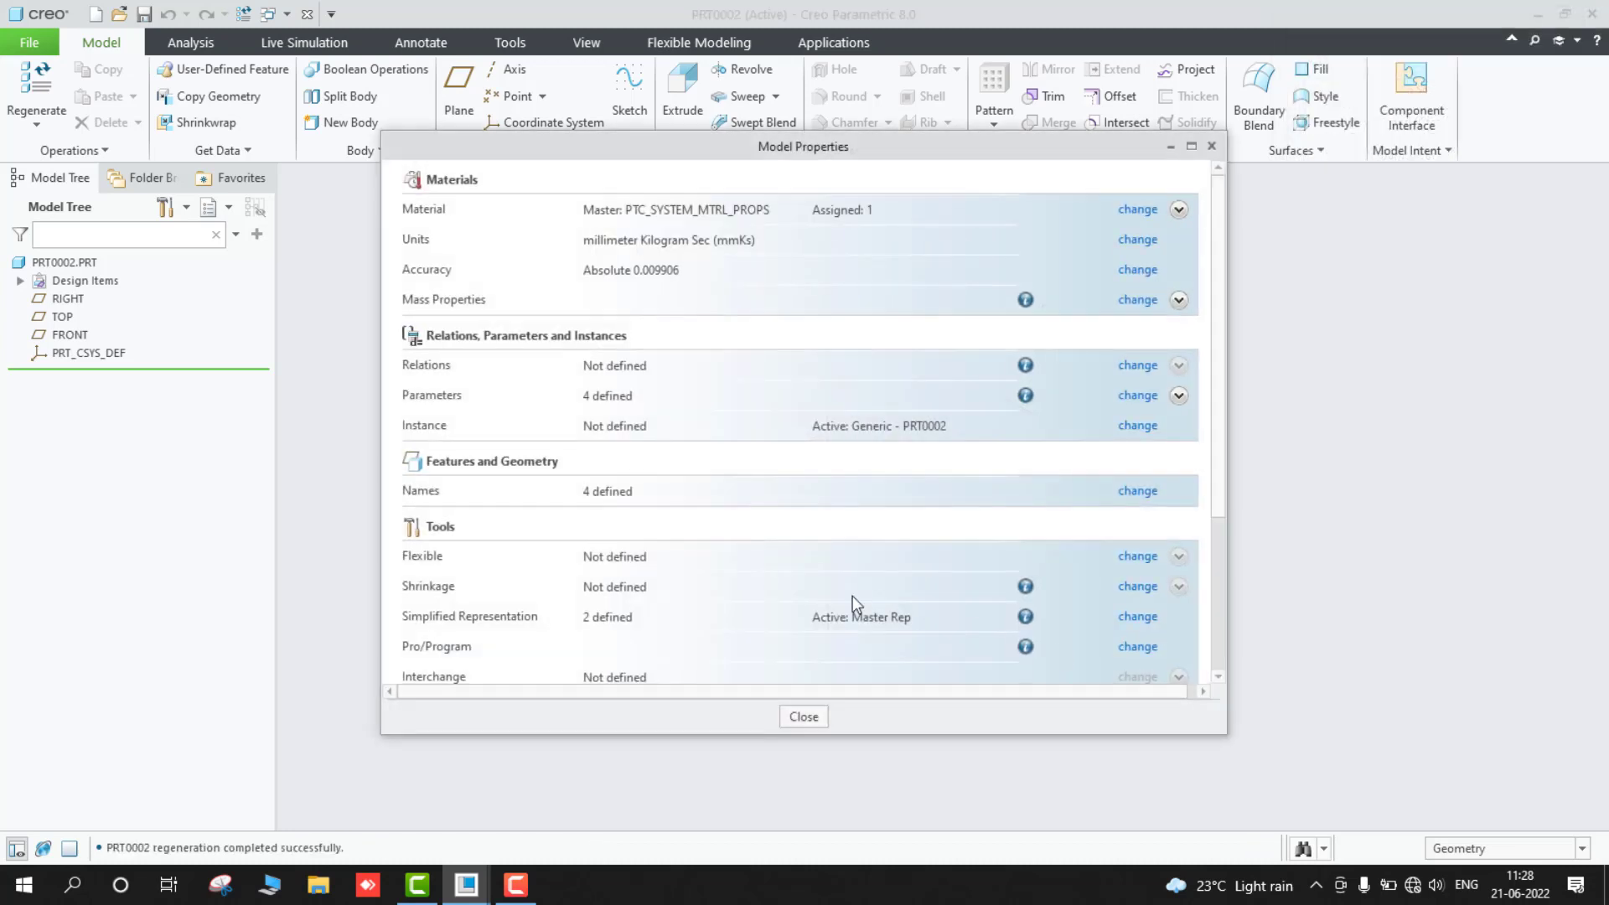
left_click(1211, 145)
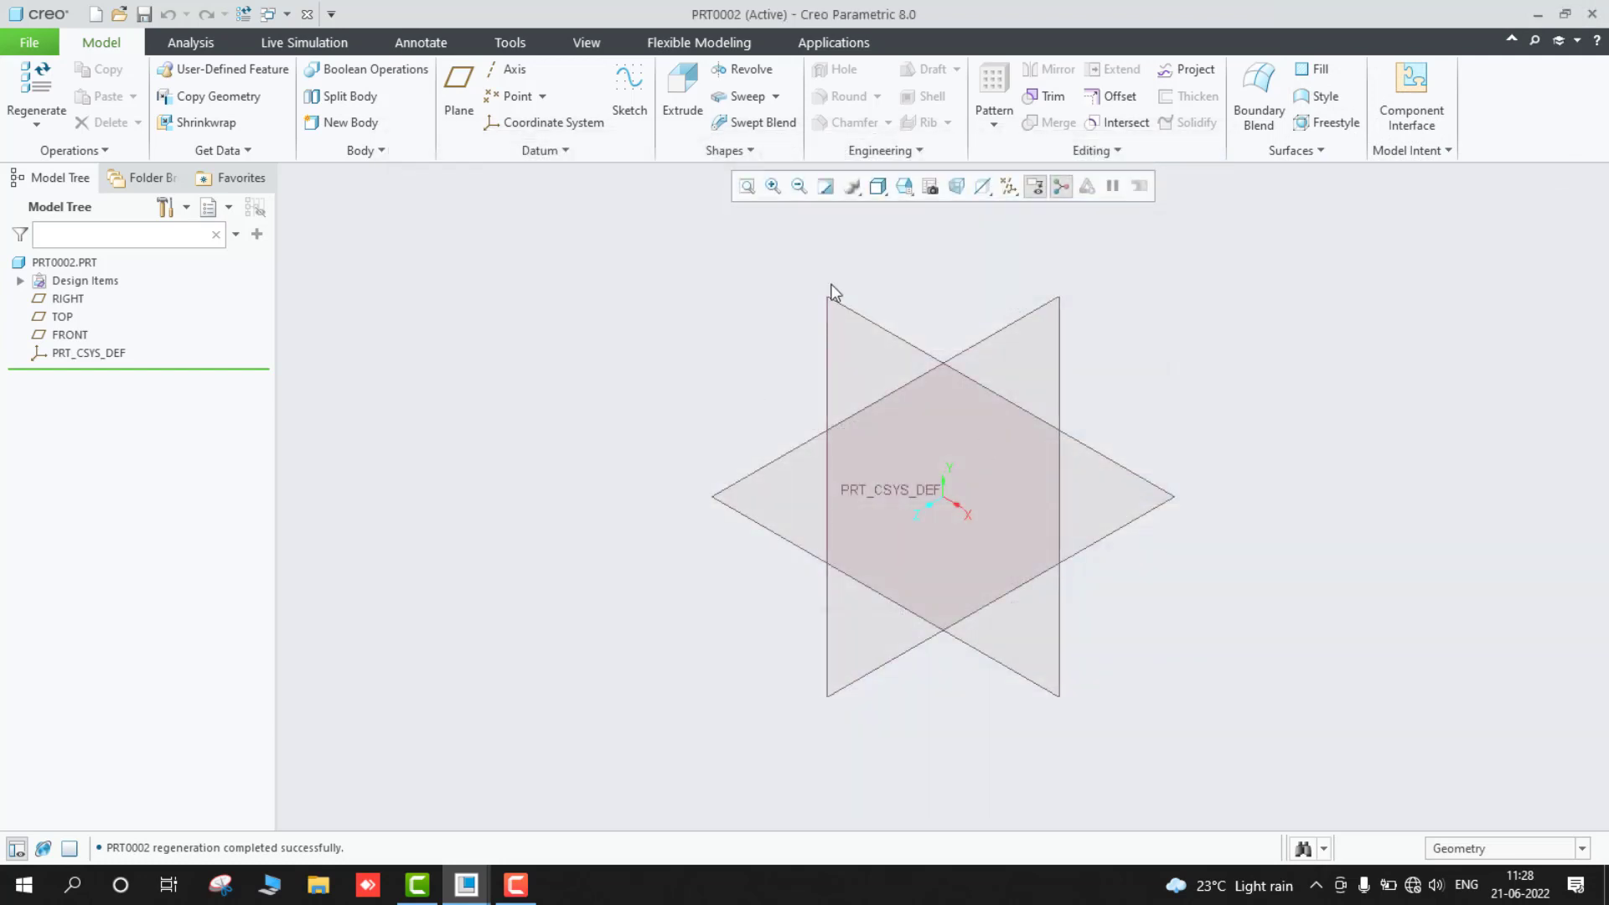
Start a sketch on the FRONT plane and hide the RIGHT, TOP and FRONT datum planes.
left_click(893, 331)
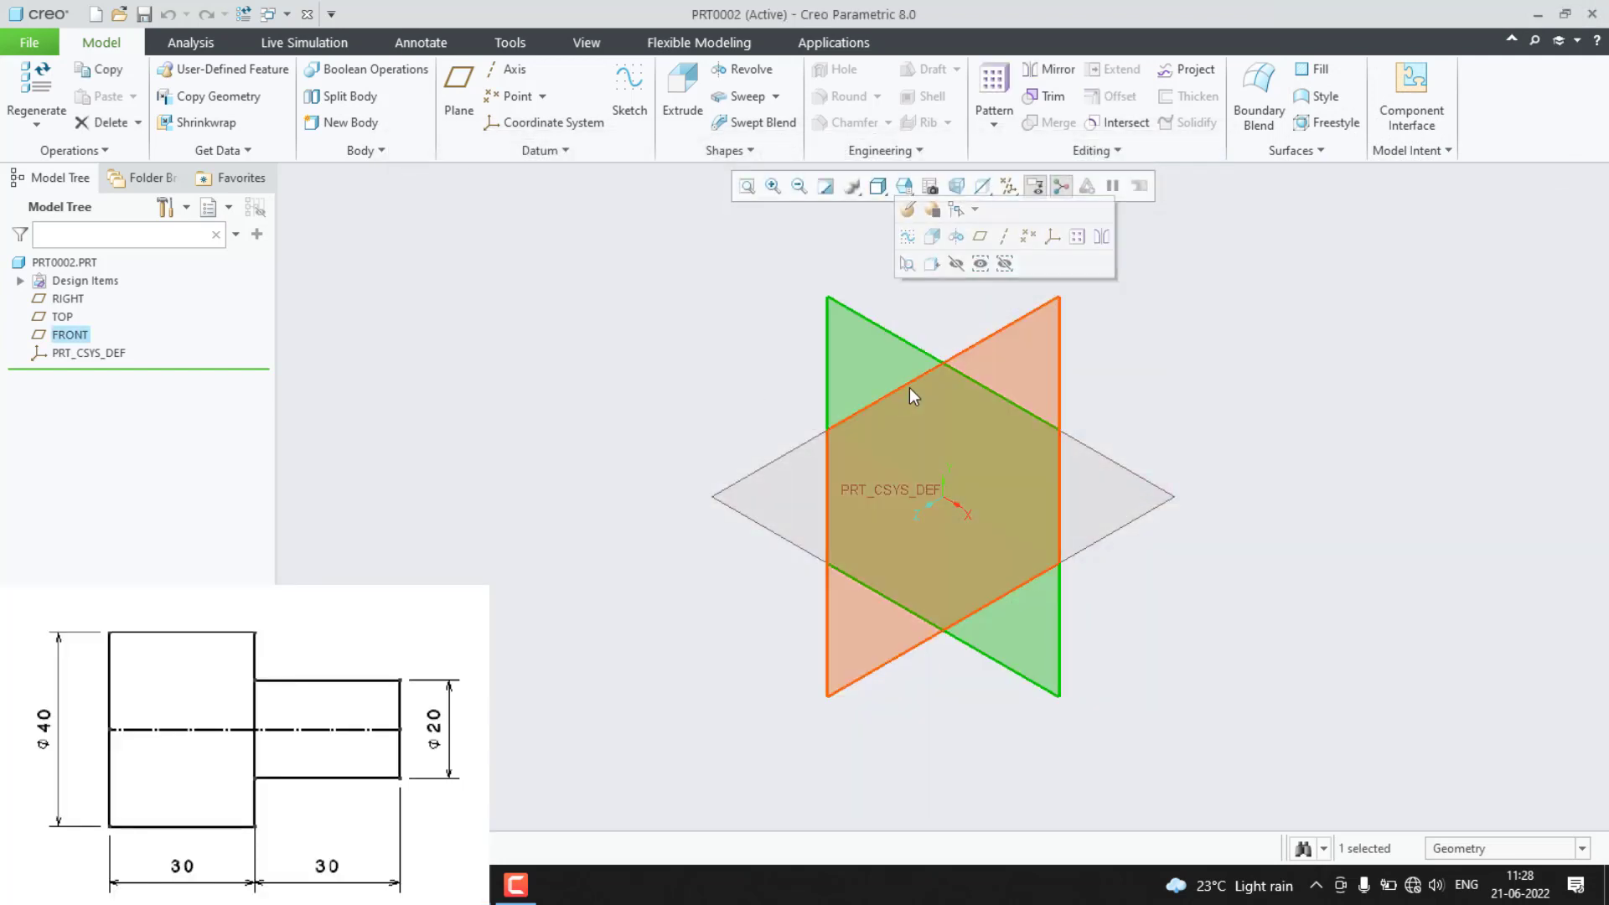
left_click(908, 238)
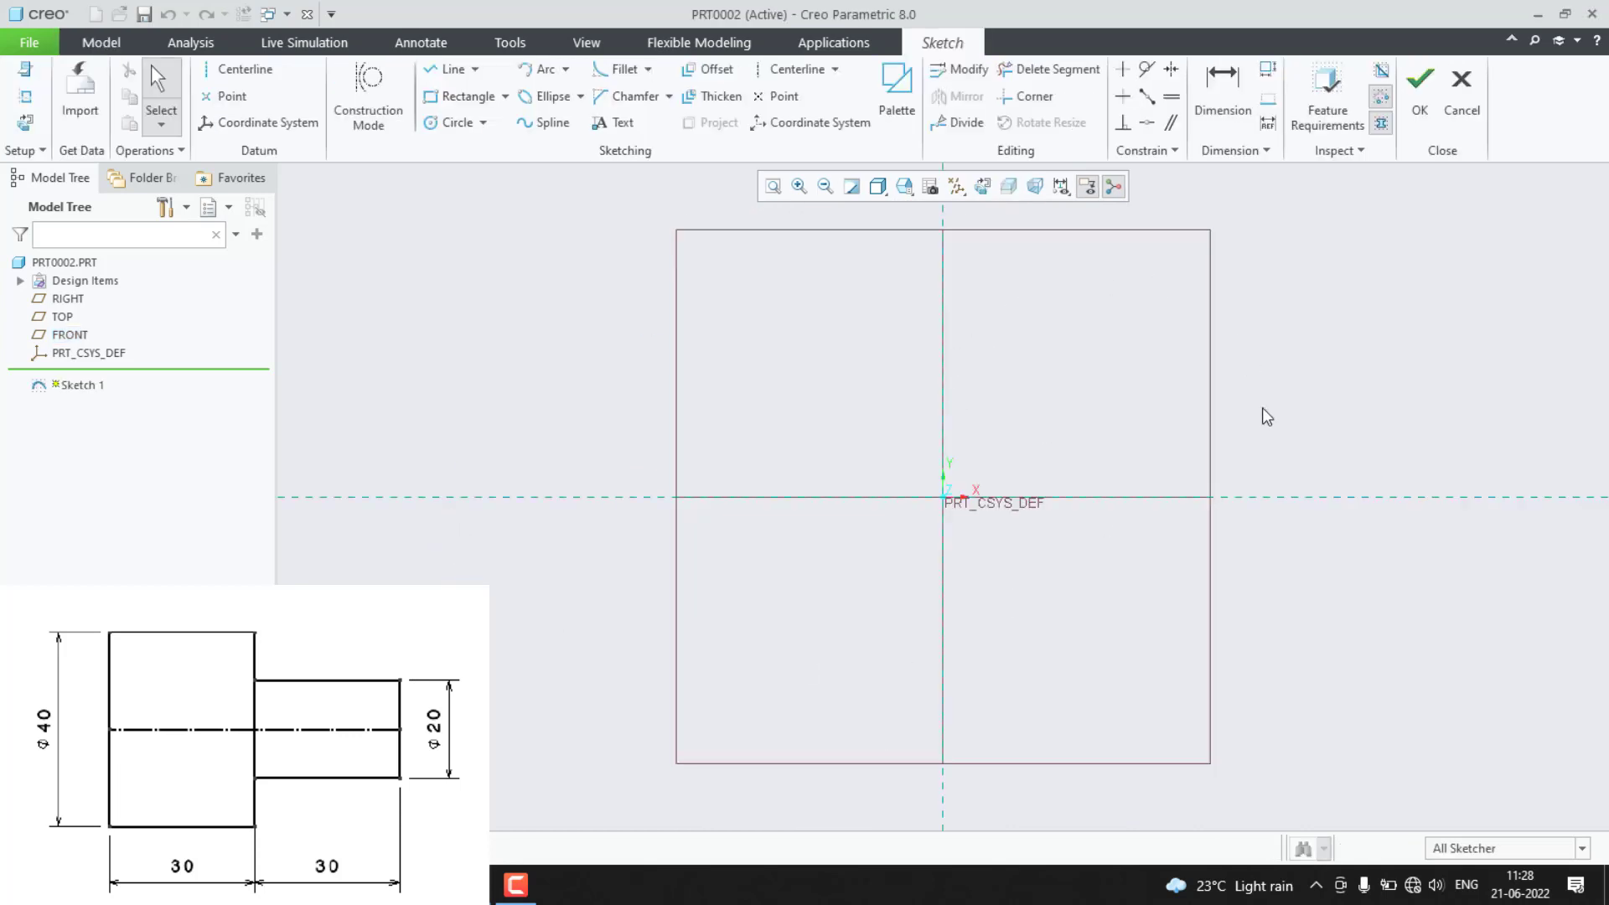
left_click(67, 299, "shift")
right_click(72, 300)
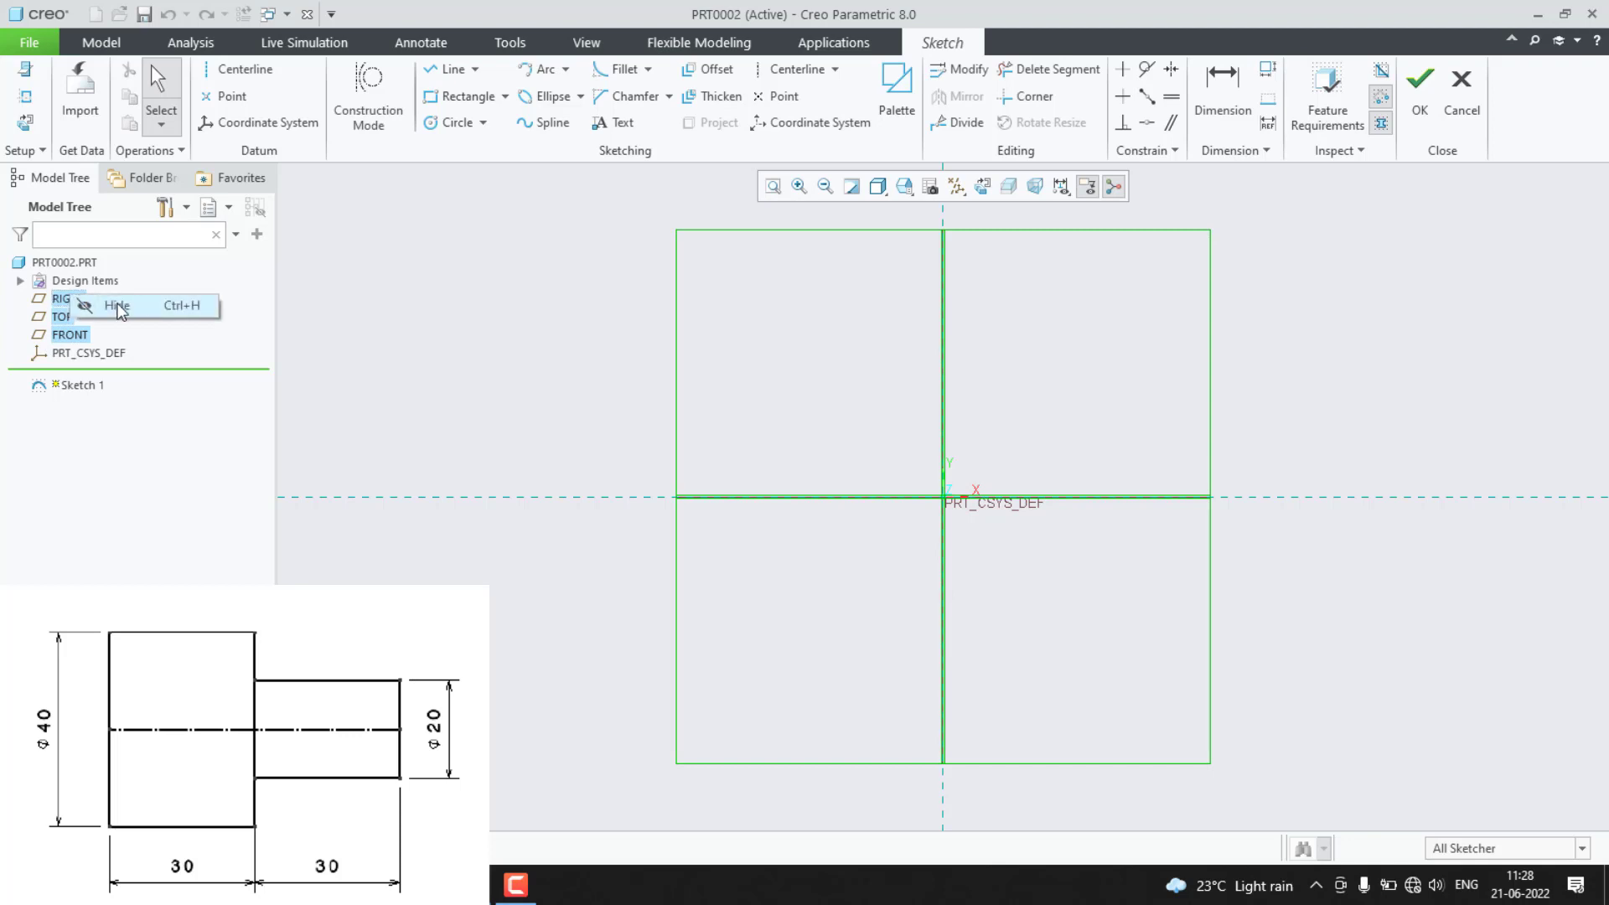
left_click(117, 305)
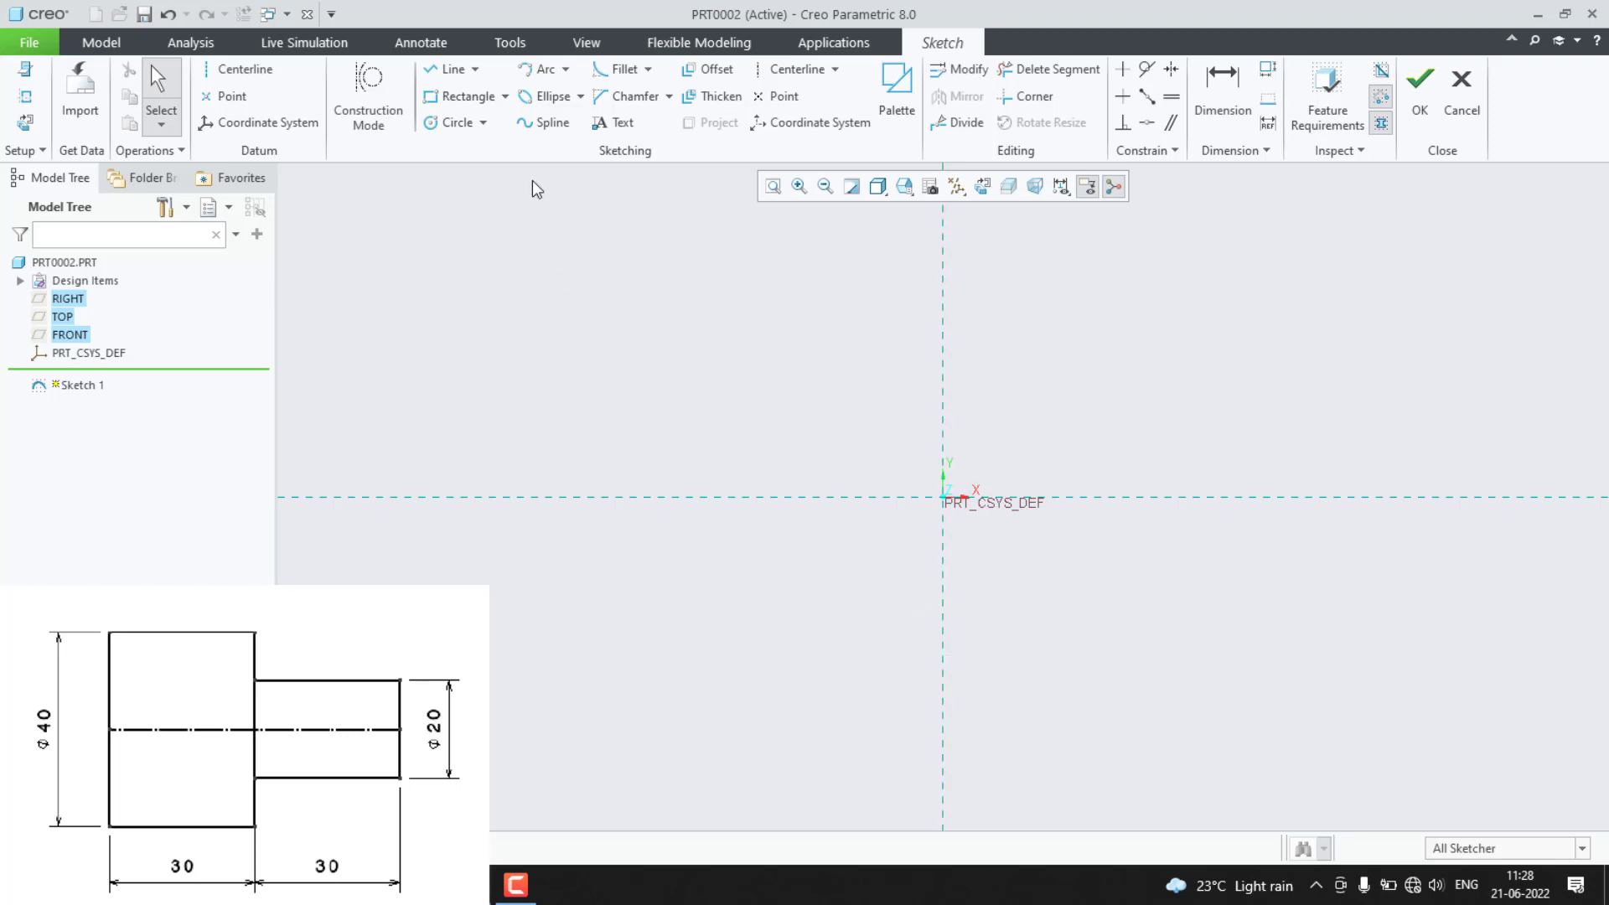
Sketch the stepped upper half-profile from the origin, with horizontal edges about 160 and 87 mm long, and extend the shoulder line to the horizontal axis.
left_click(453, 73)
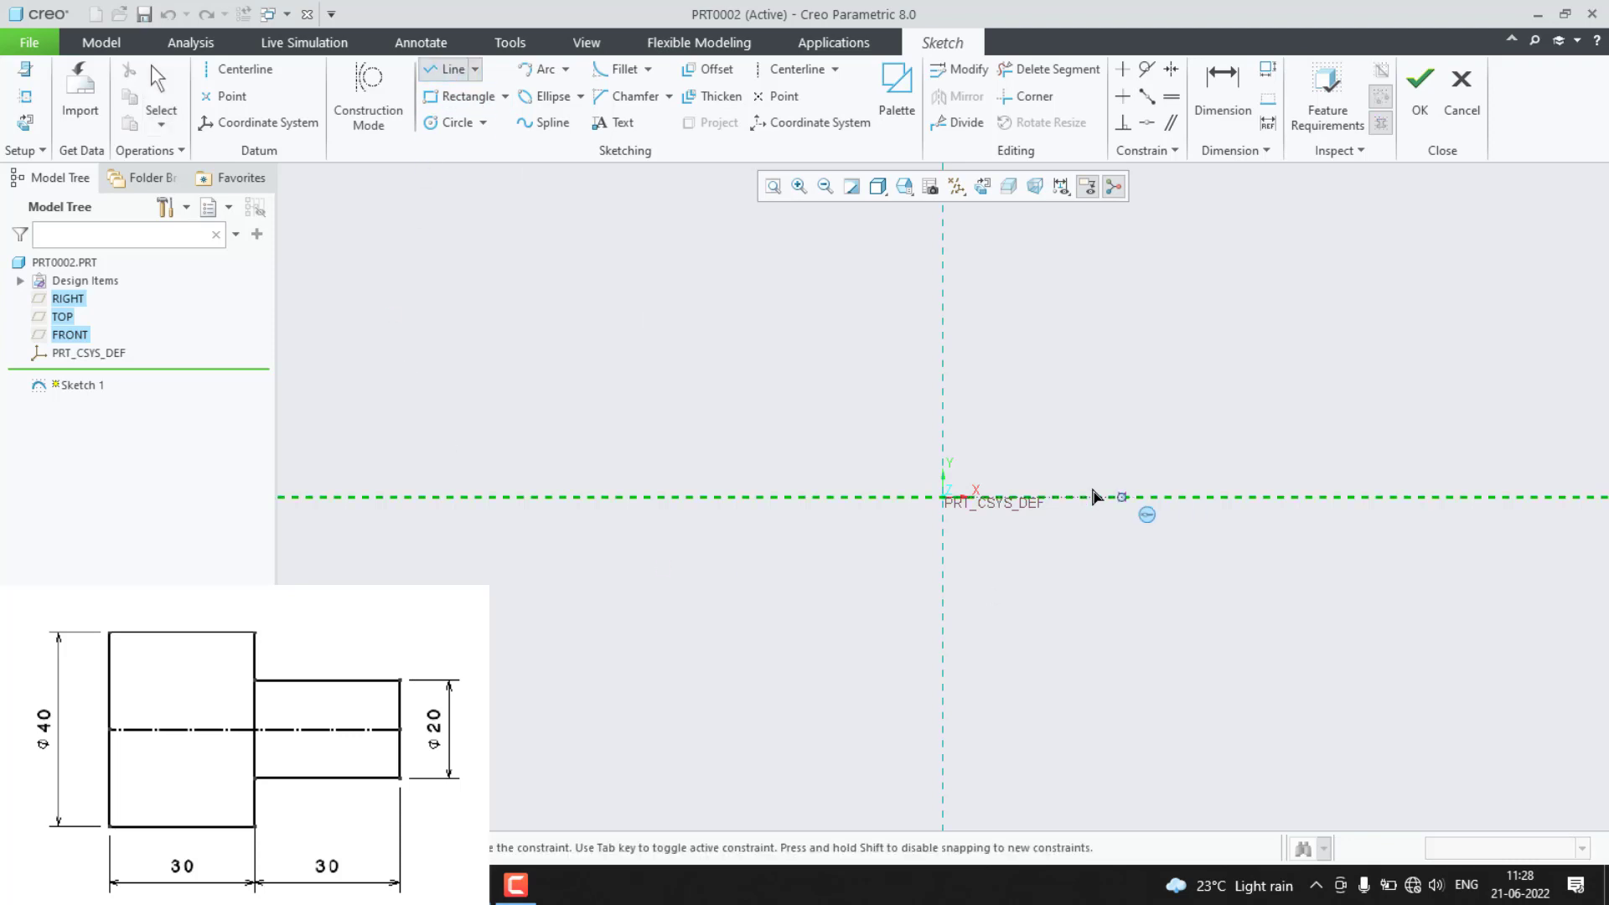
left_click(943, 497)
left_click(930, 394)
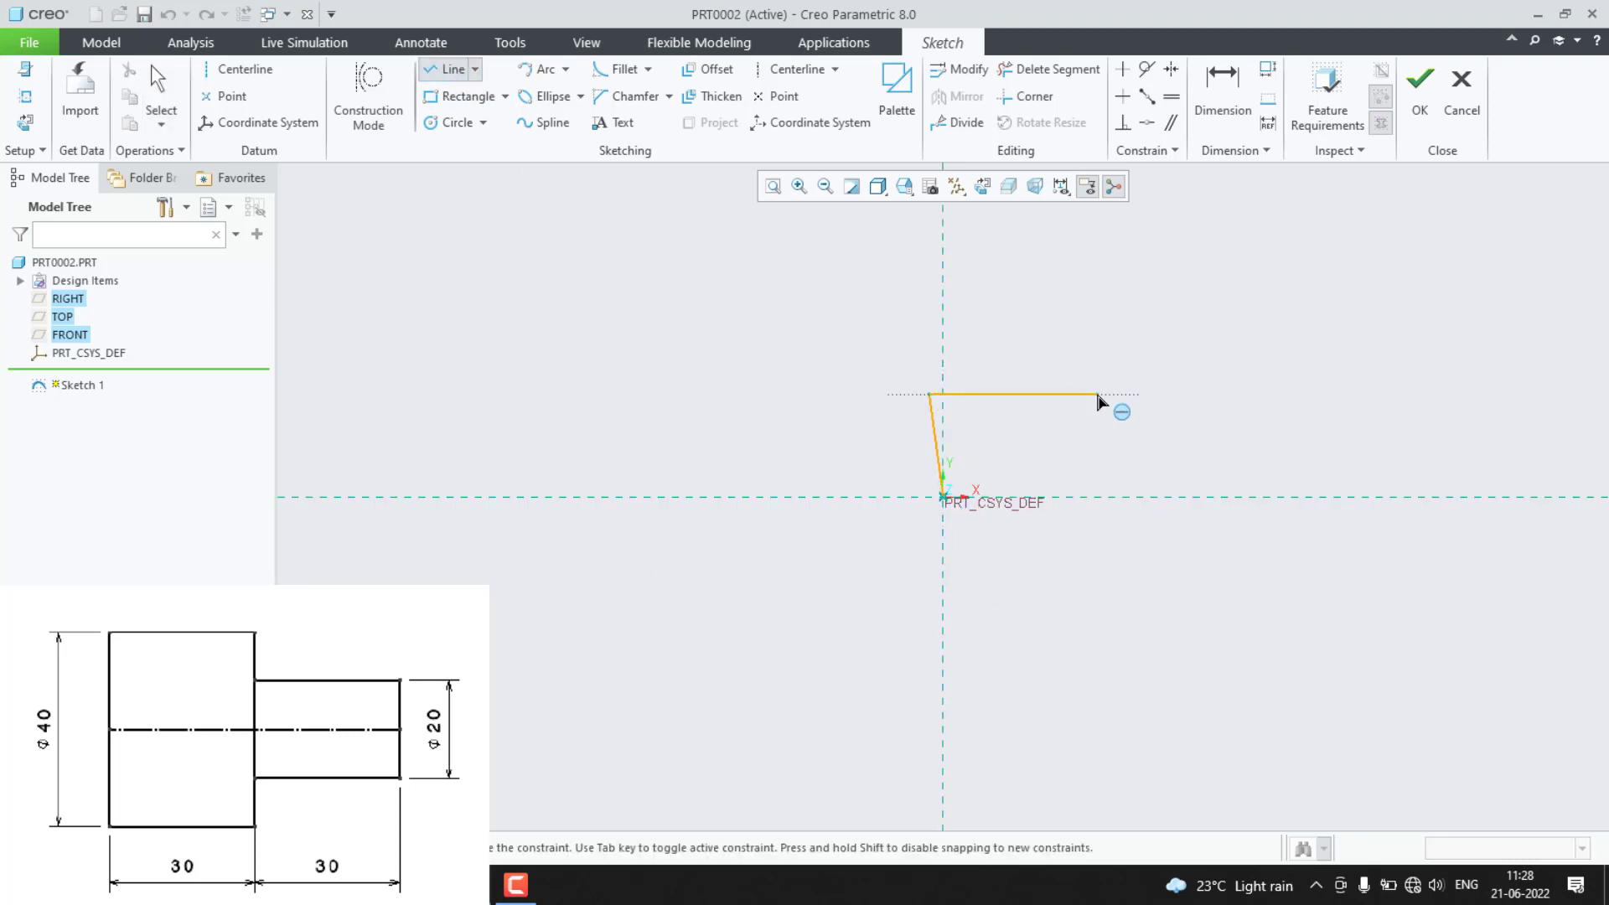
left_click(1098, 394)
left_click(1098, 455)
left_click(1189, 455)
left_click(1188, 498)
middle_click(1192, 504)
left_click(1098, 456)
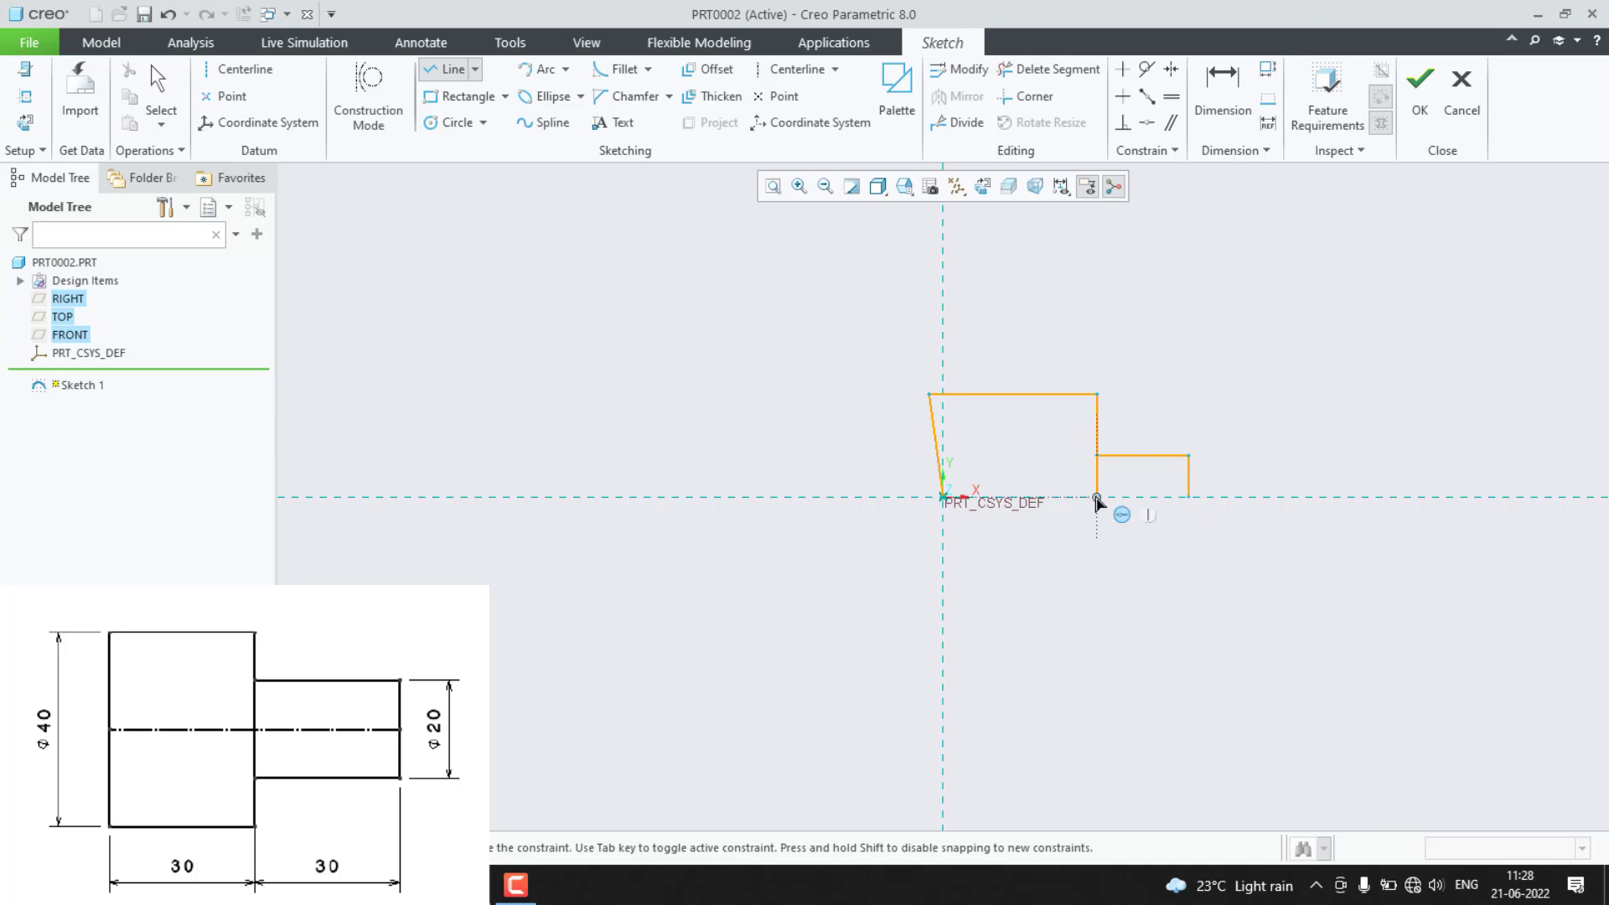
left_click(1096, 497)
middle_click(1085, 564)
key("ctrl+a")
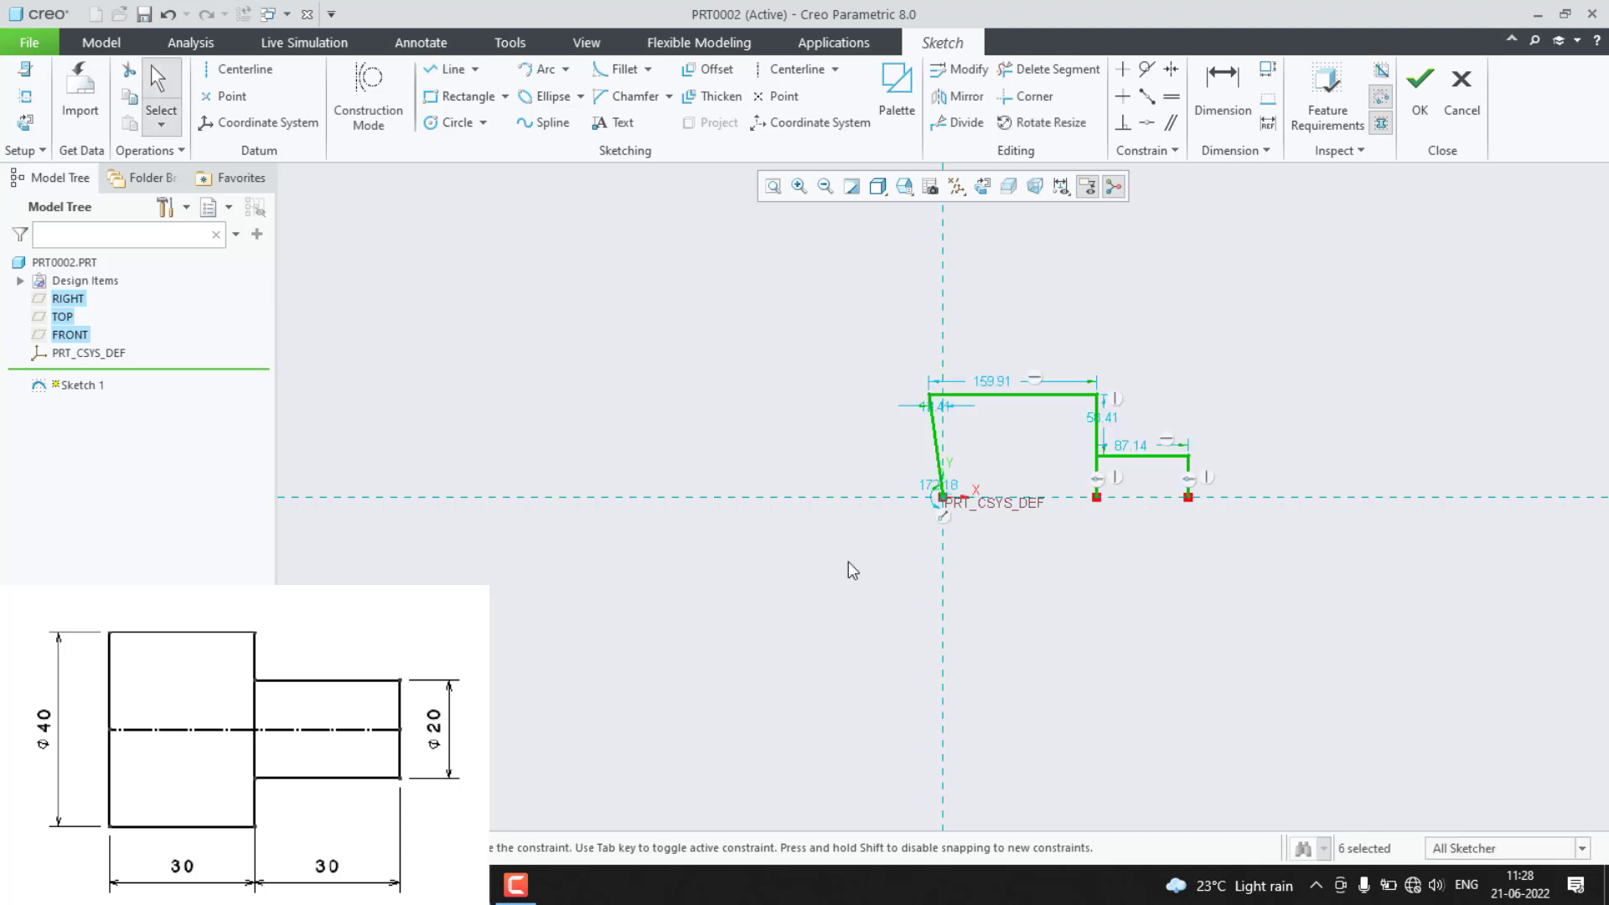
Constrain the slanted line starting at the origin to be vertical.
left_click(933, 445)
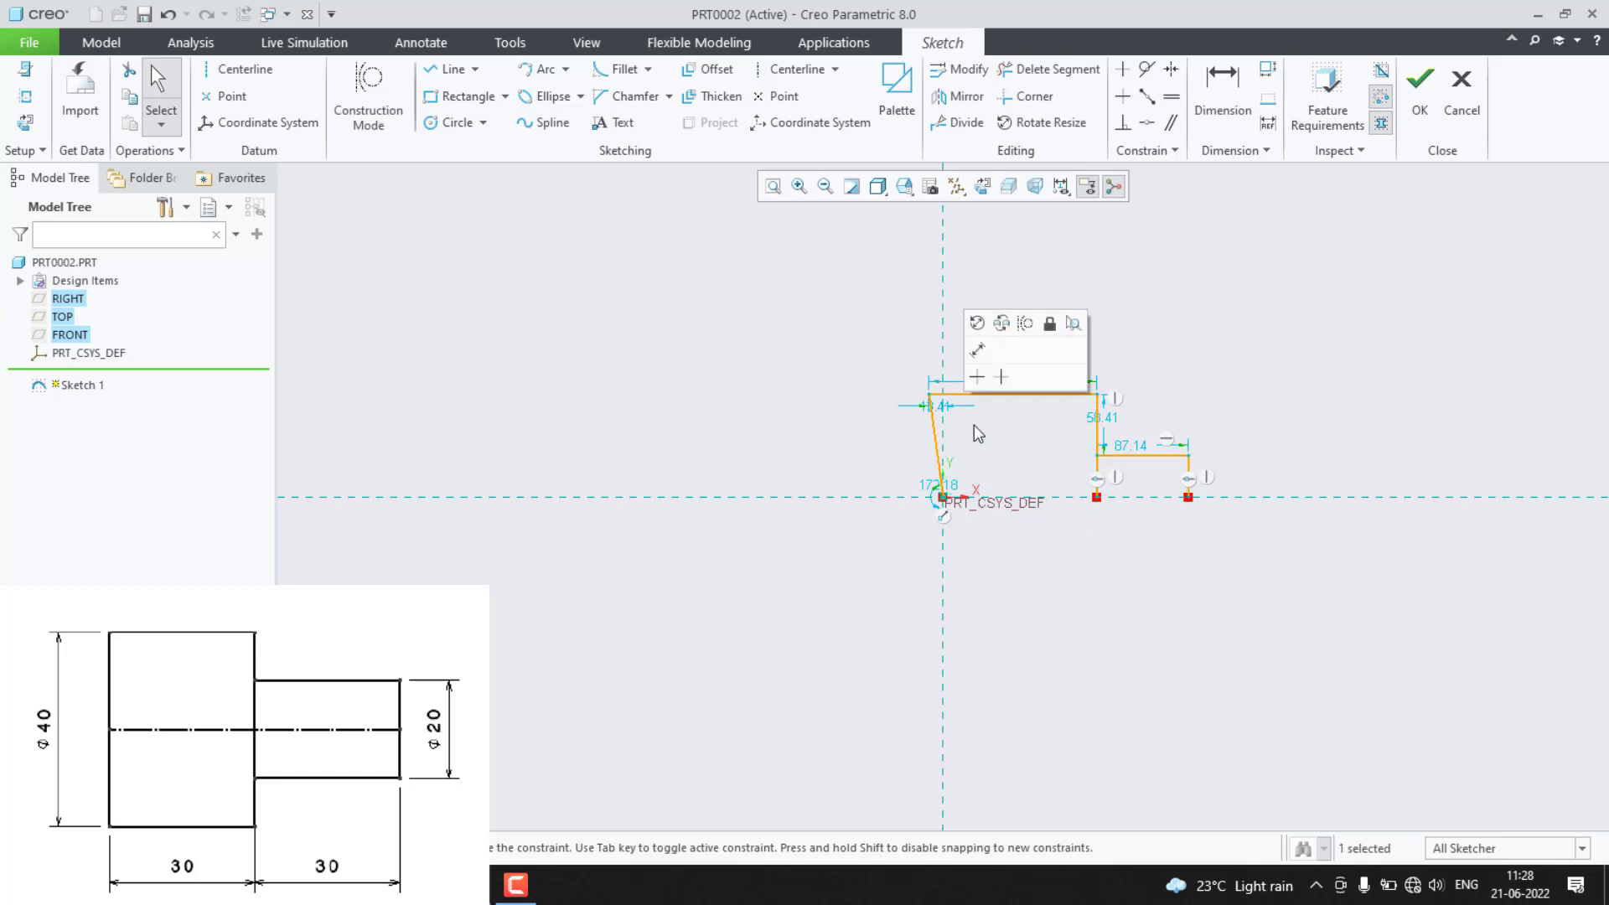
left_click(1000, 381)
left_click(1055, 612)
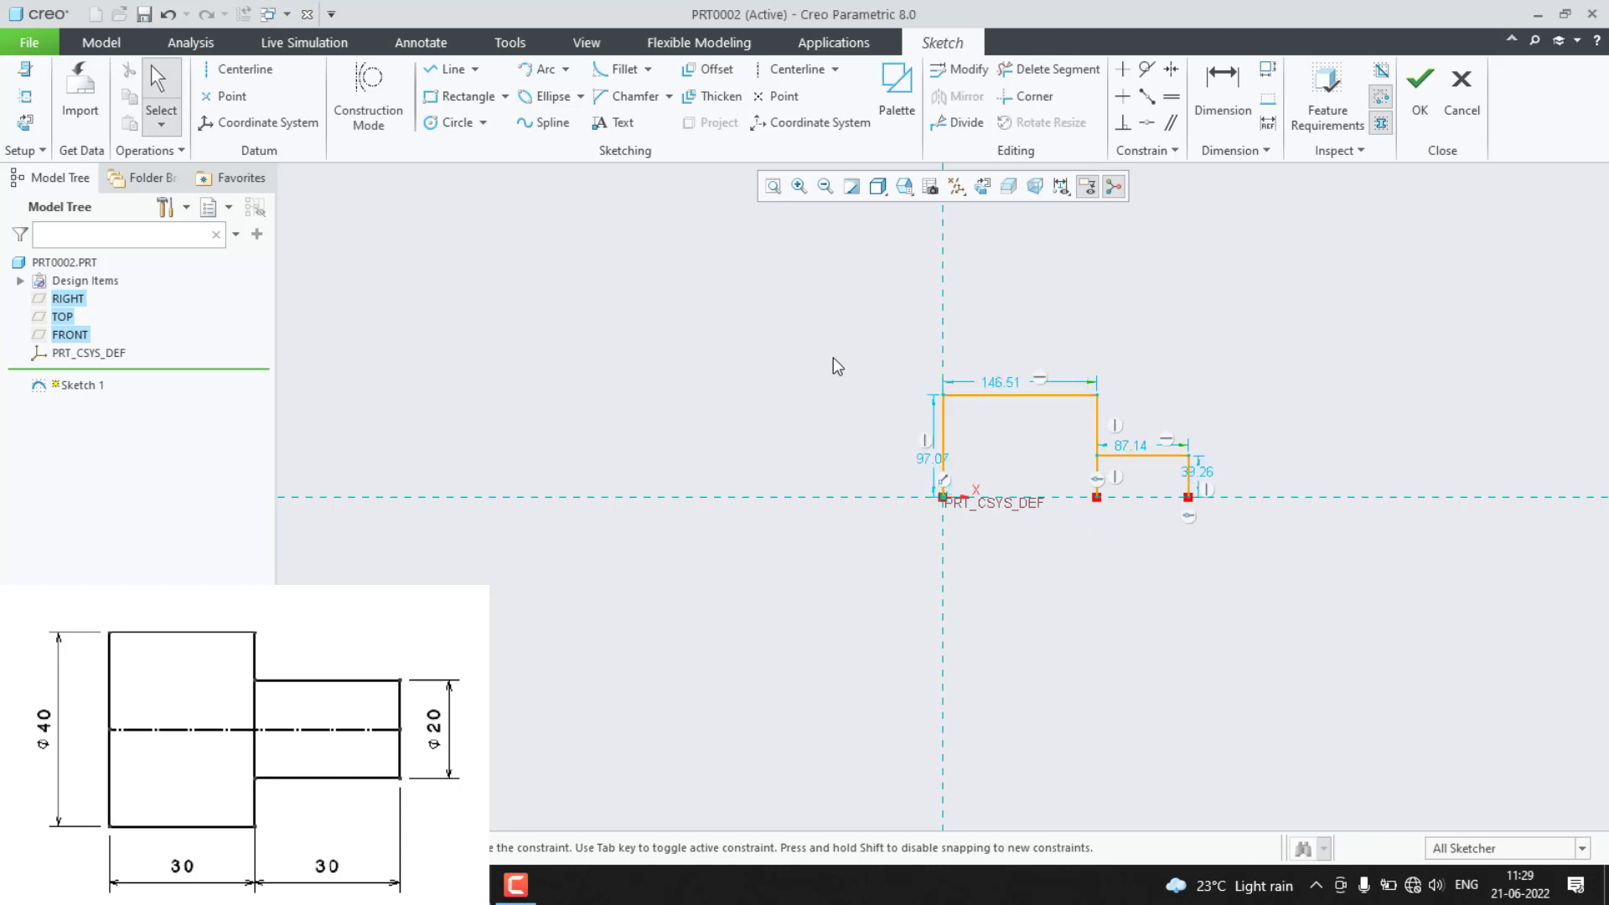
Mirror the whole half-profile about the horizontal reference axis.
left_click_drag(802, 317, 1391, 560)
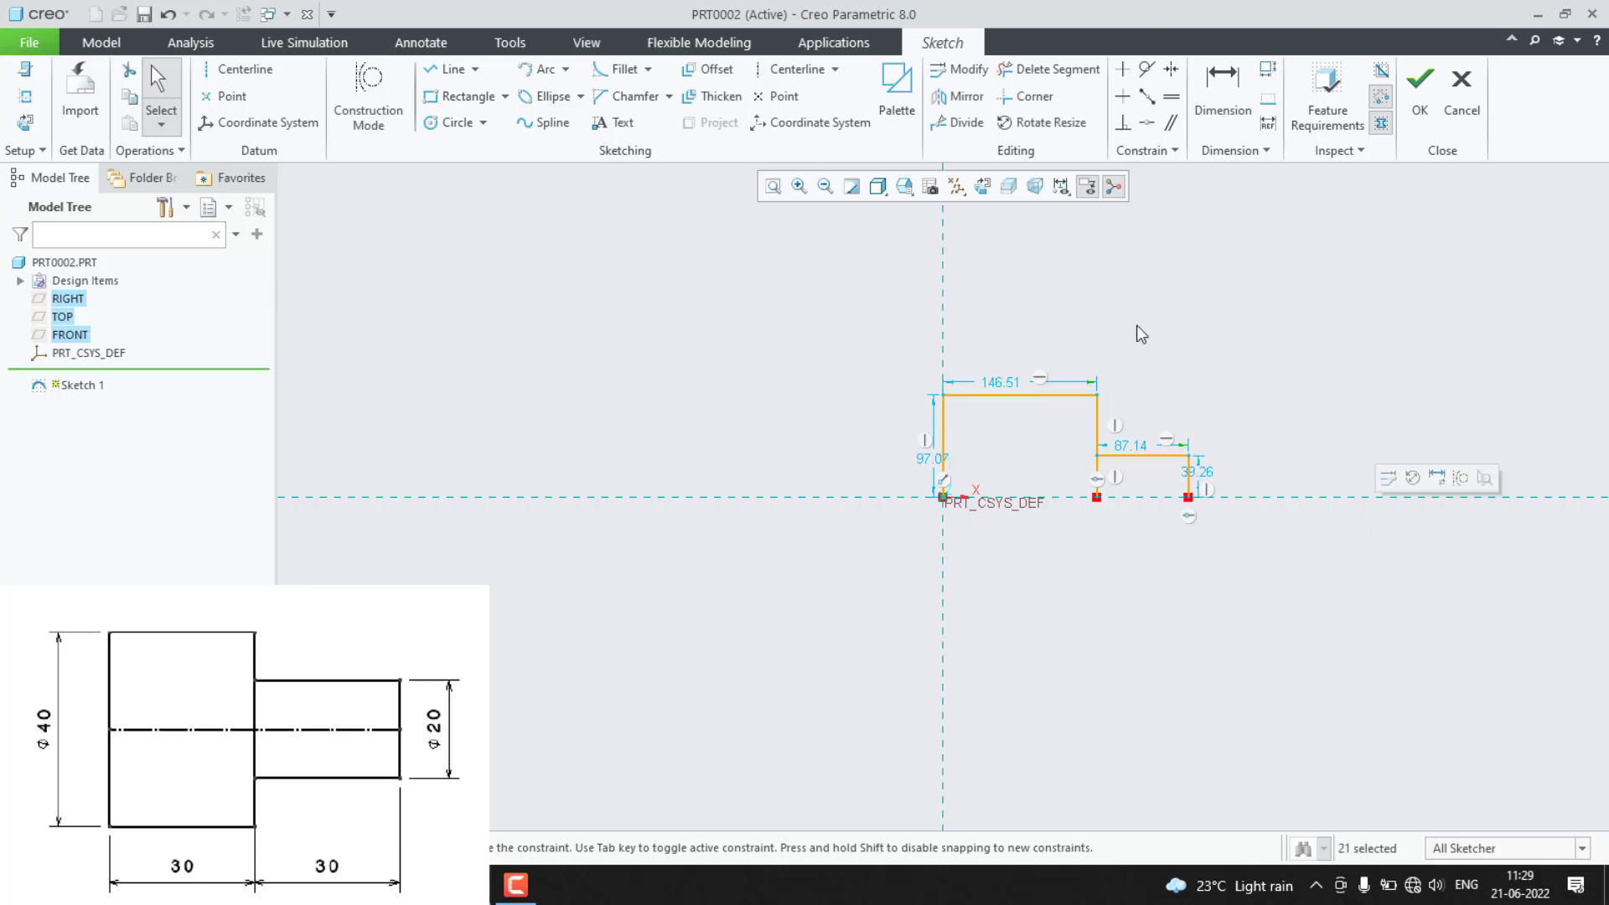
left_click(960, 98)
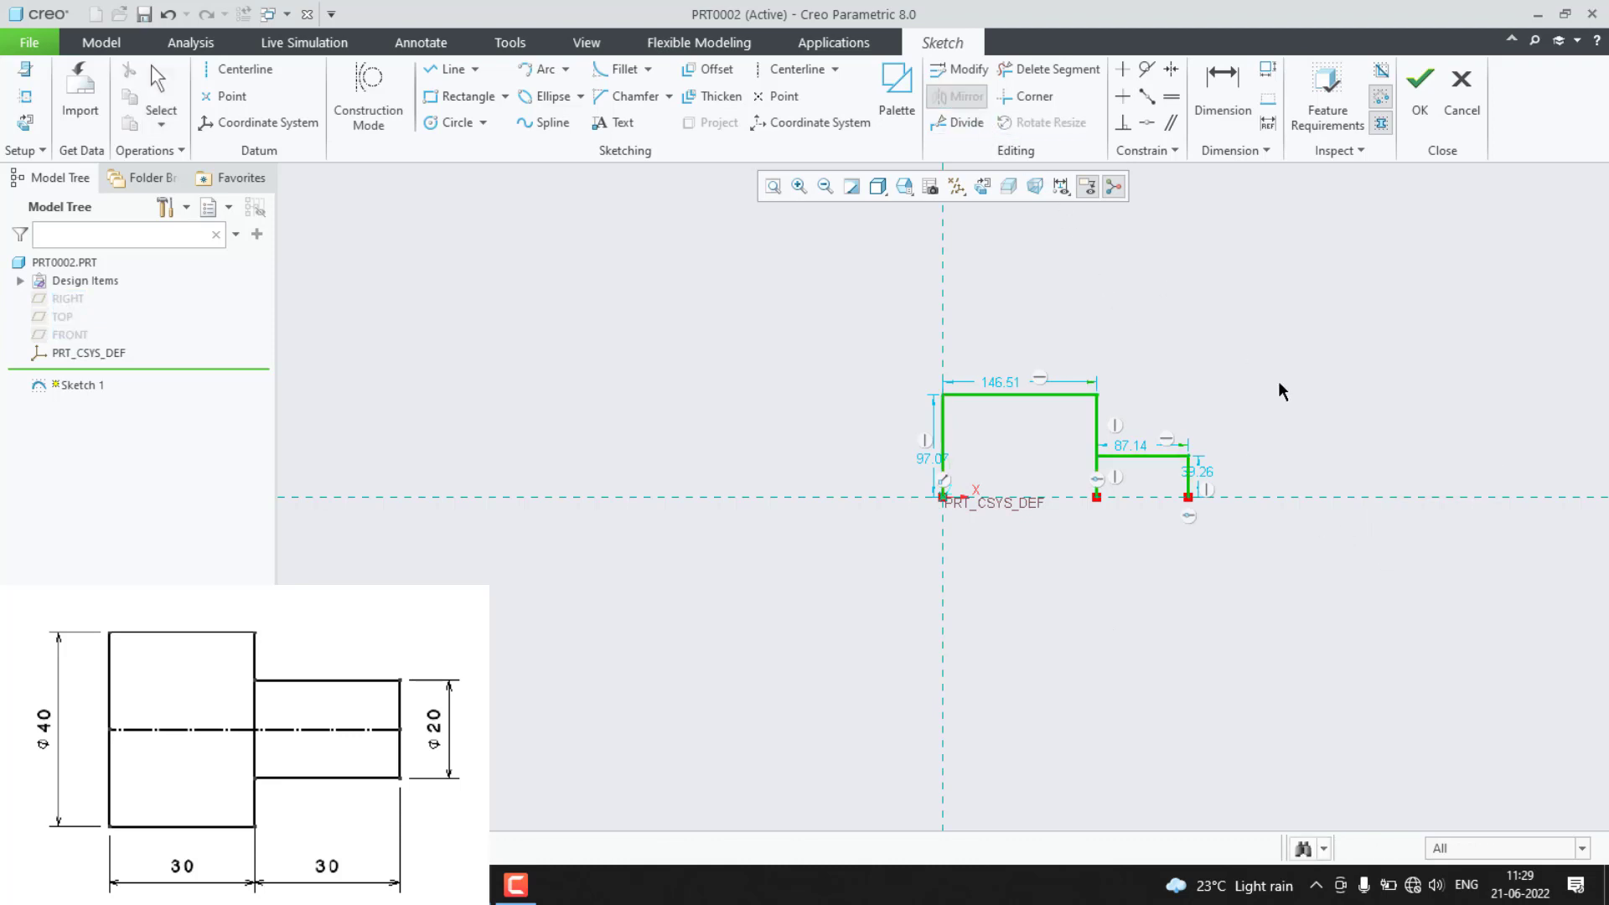
left_click(1376, 497)
left_click(1285, 646)
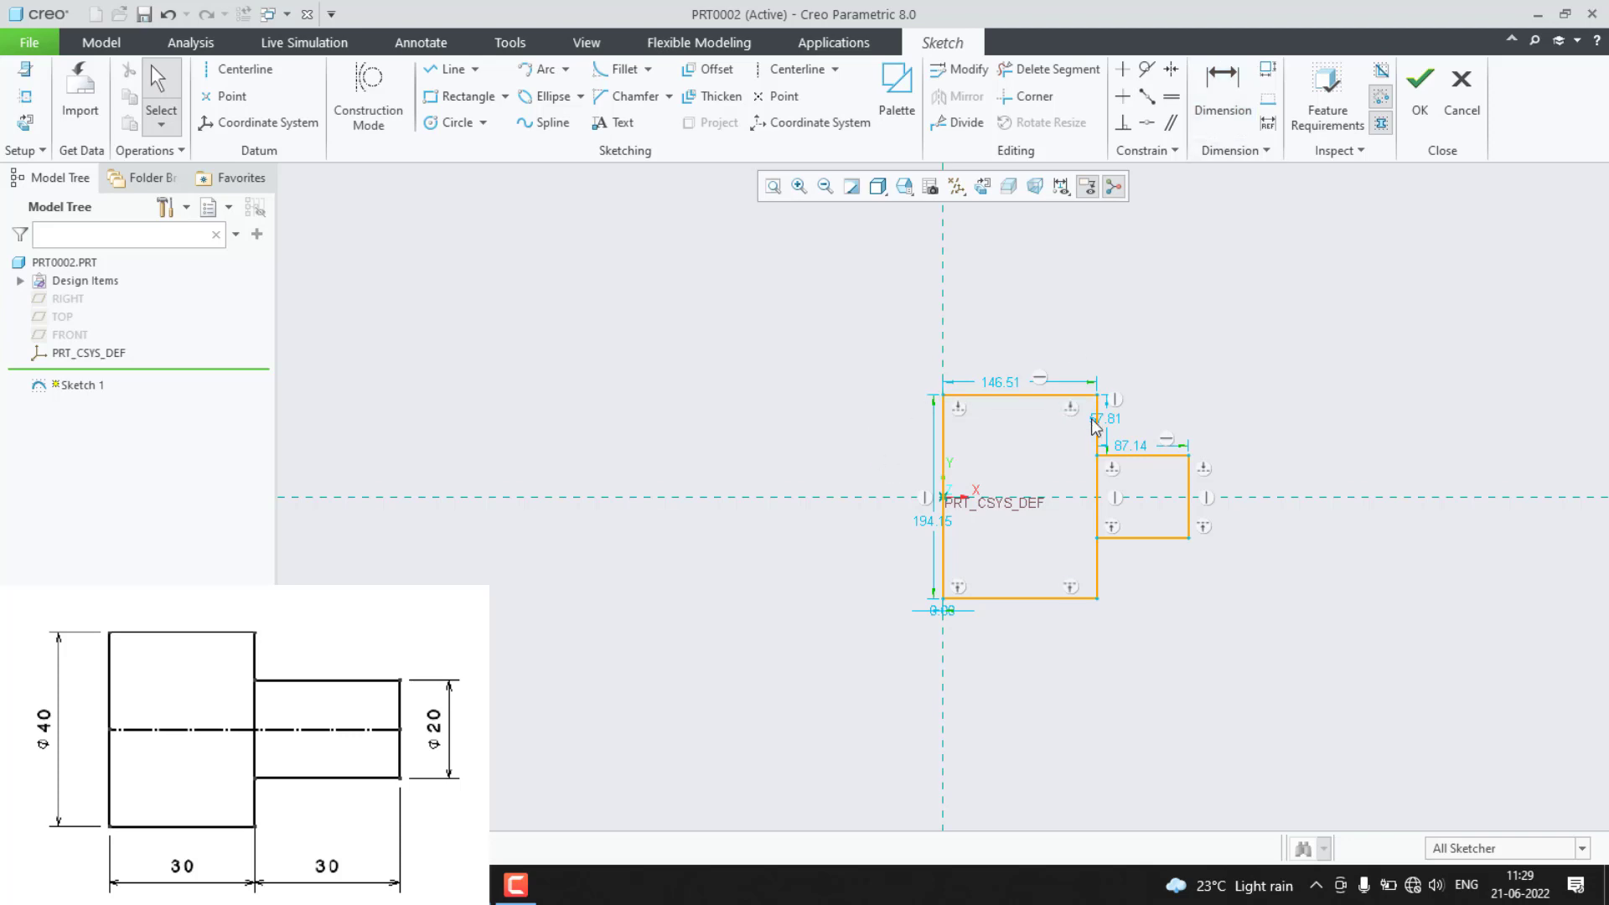
Dimension the large section's outer vertical edge as 40 mm and the small section's end edge as 20 mm.
left_click(1223, 92)
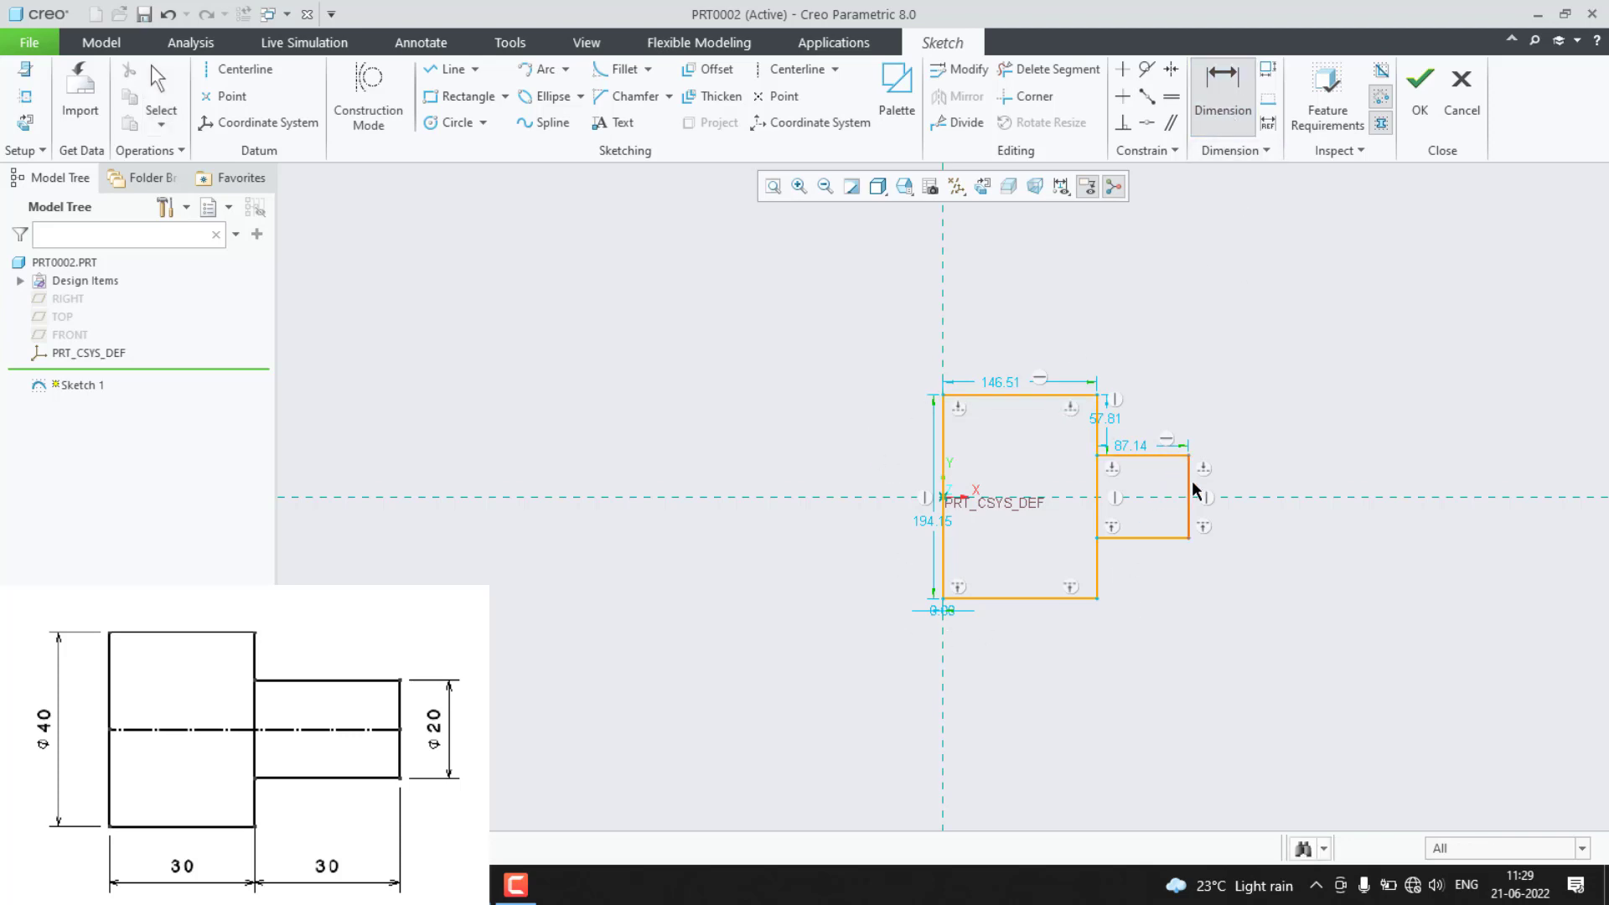
left_click(944, 439)
middle_click(867, 461)
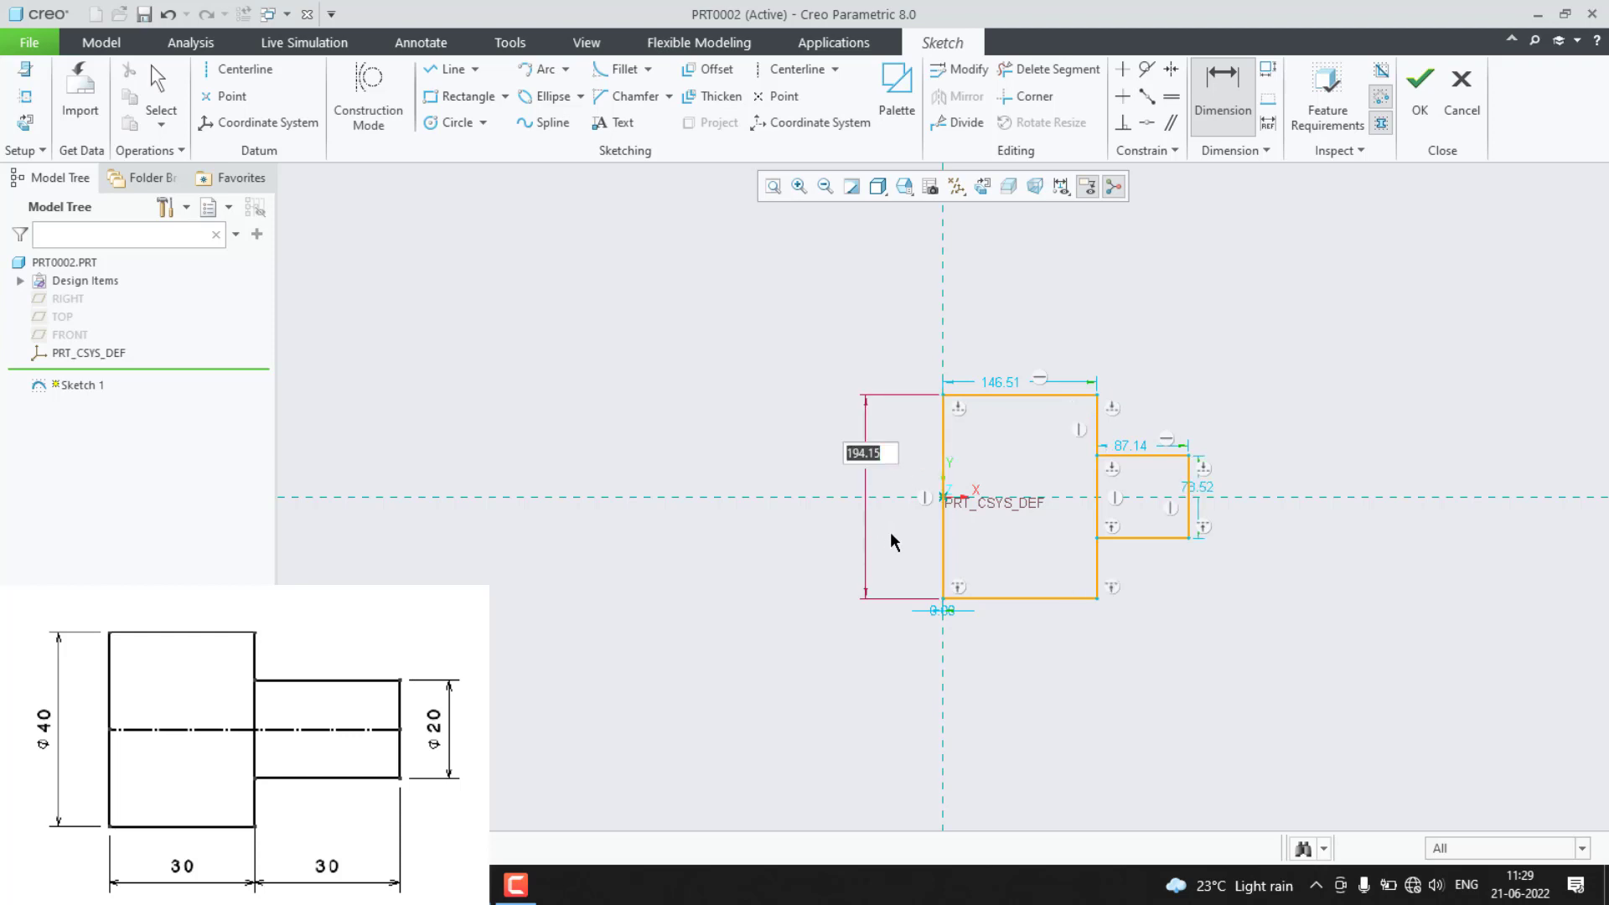
type("40")
key("Return")
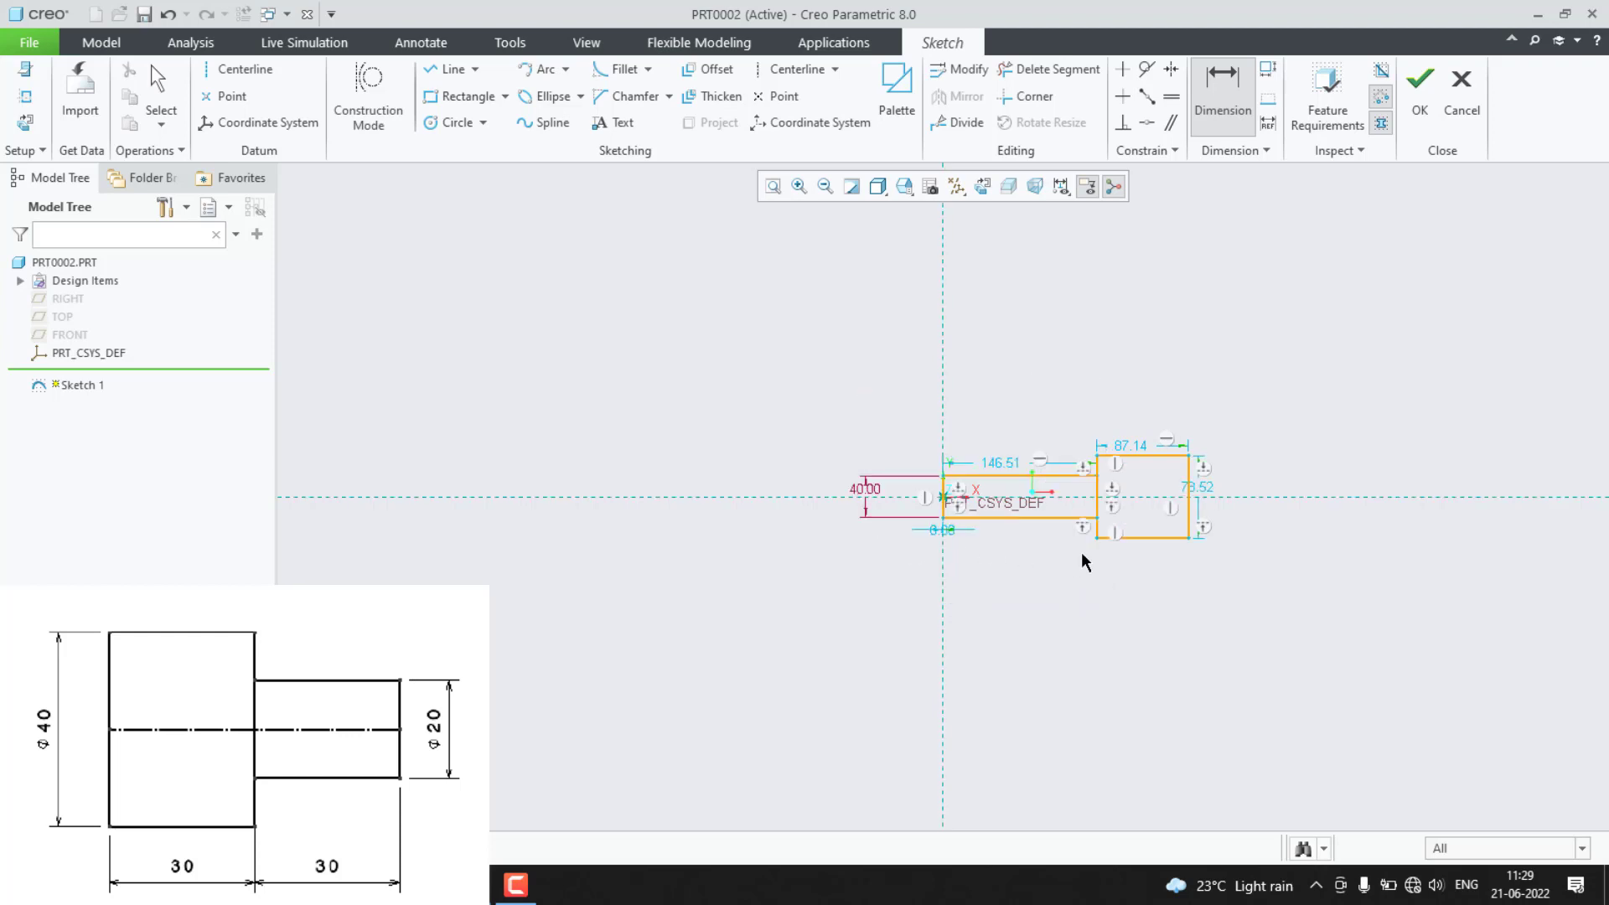
left_click(1190, 500)
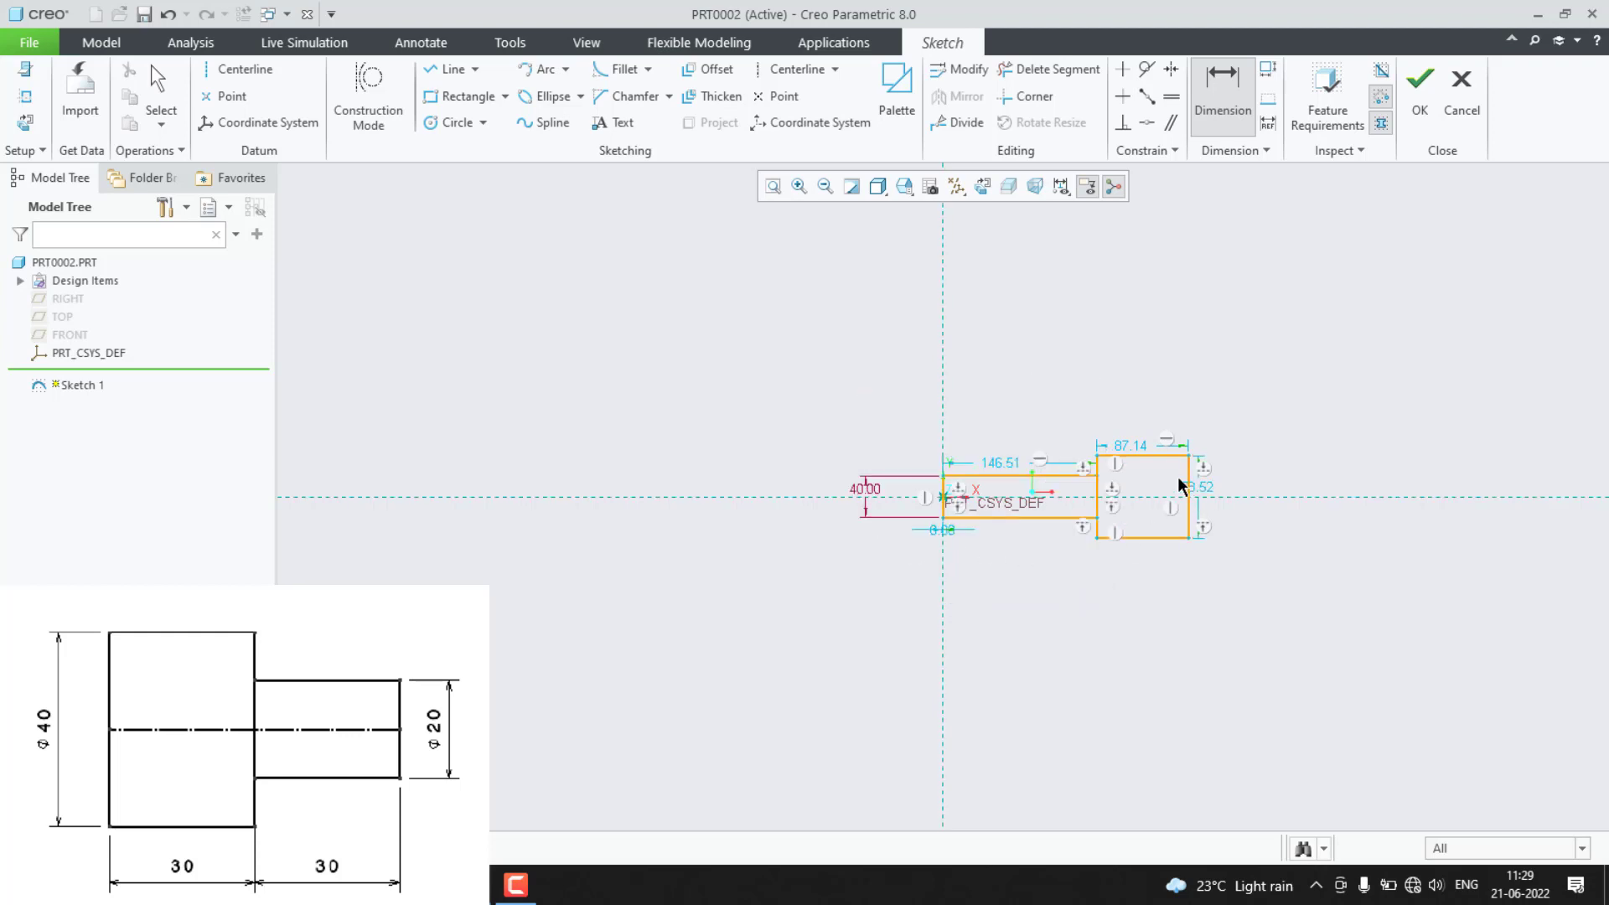
middle_click(1264, 496)
type("20")
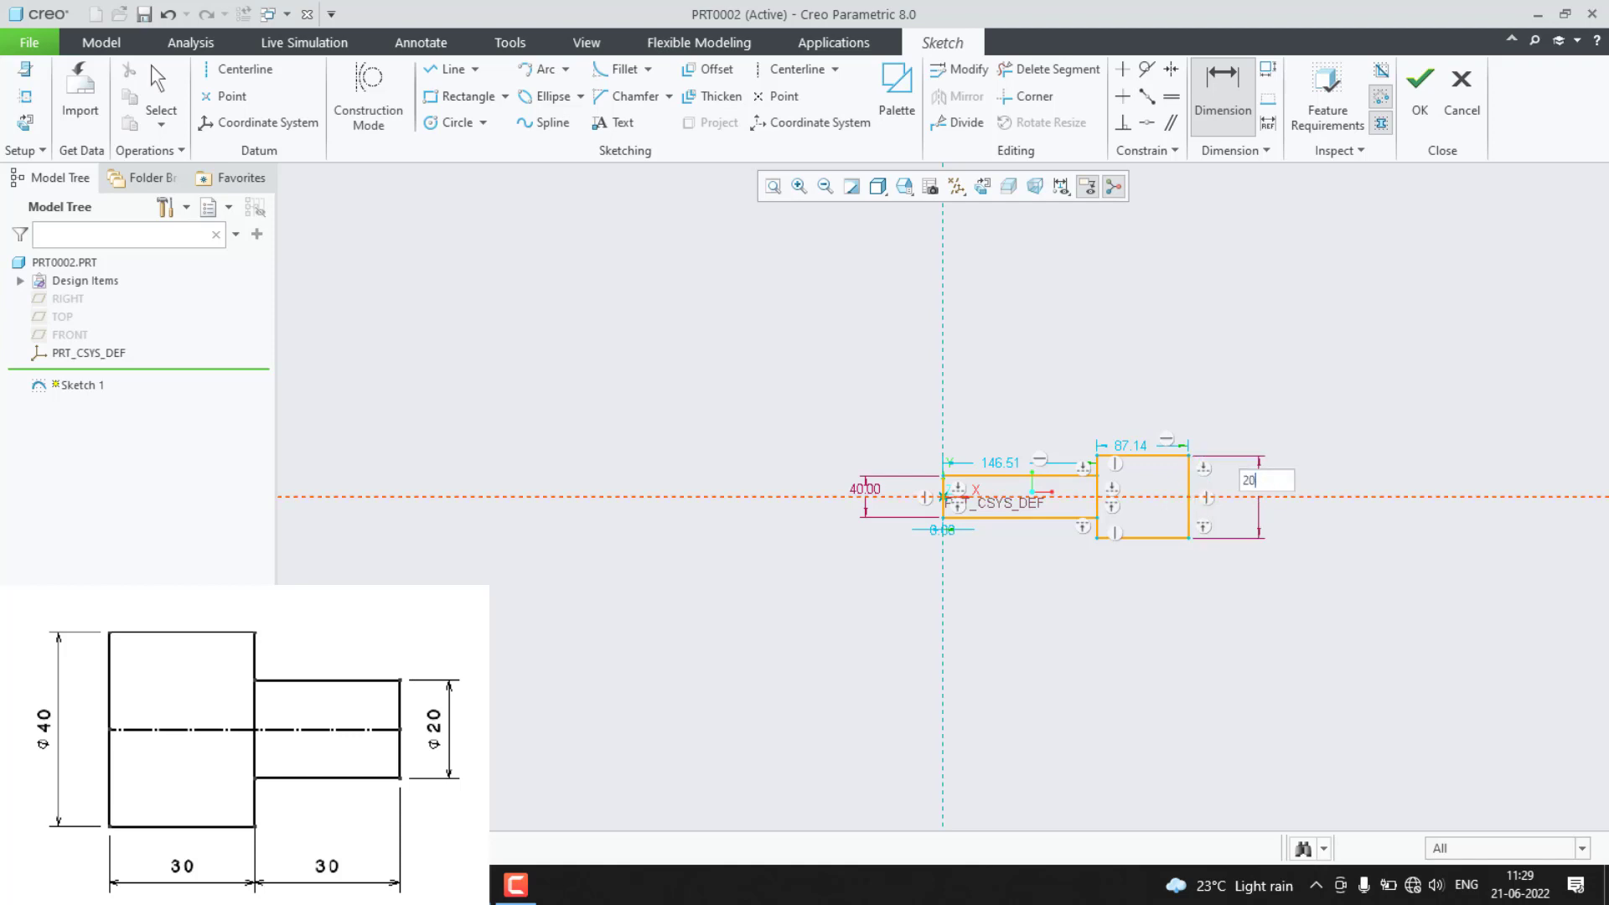
key("Return")
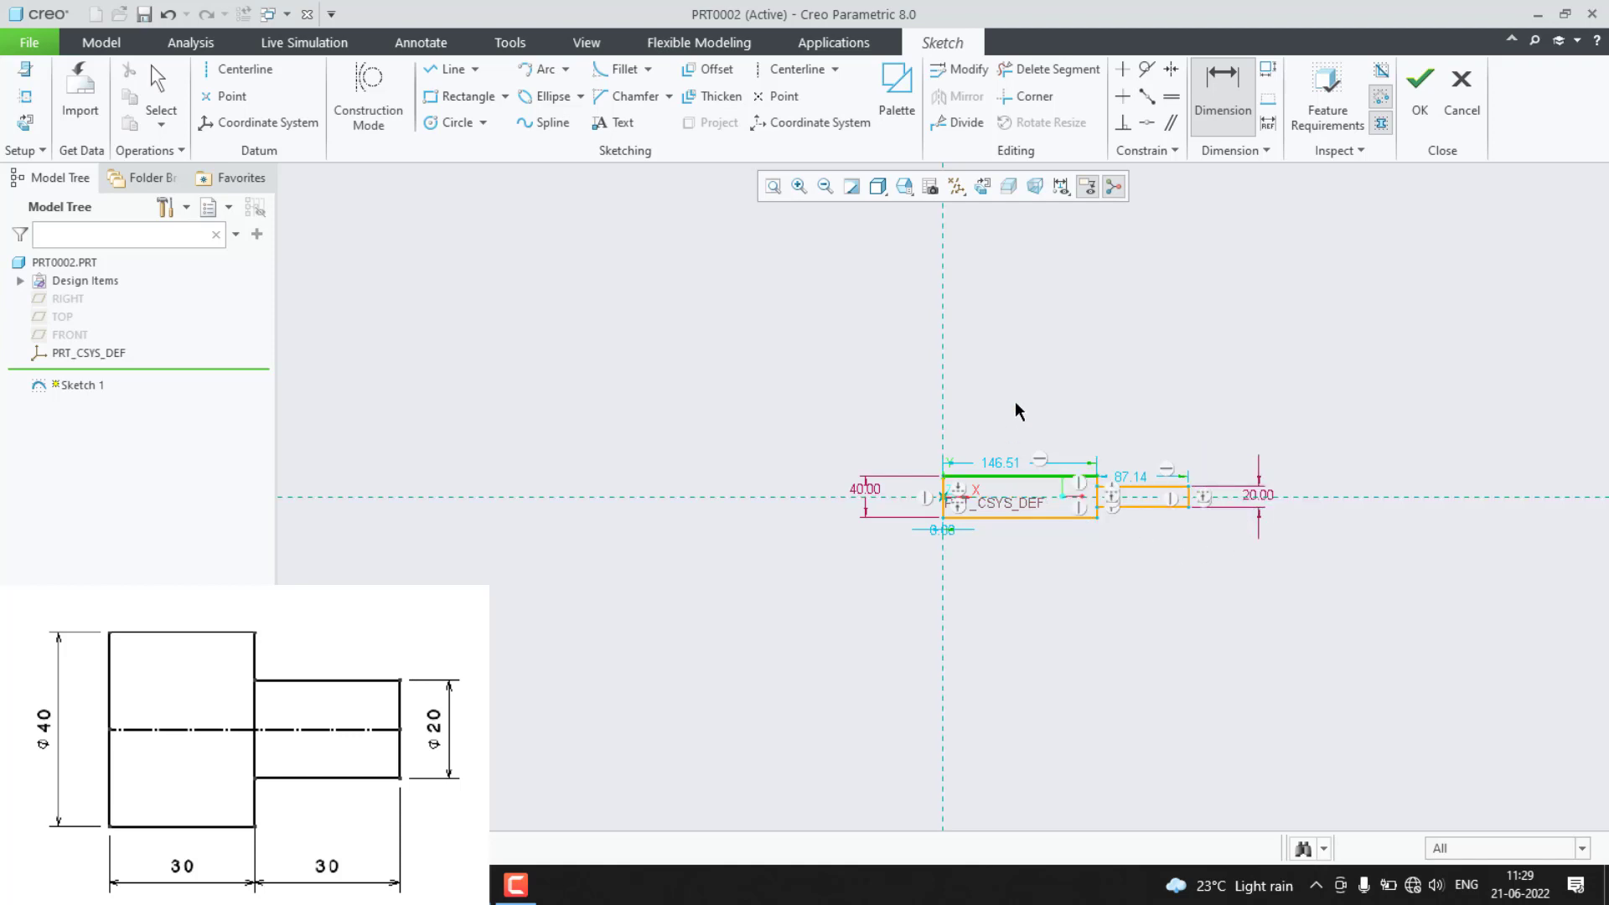
Dimension the horizontal lengths of the large and small sections as 30 mm each.
middle_click(1019, 410)
type("30")
key("Return")
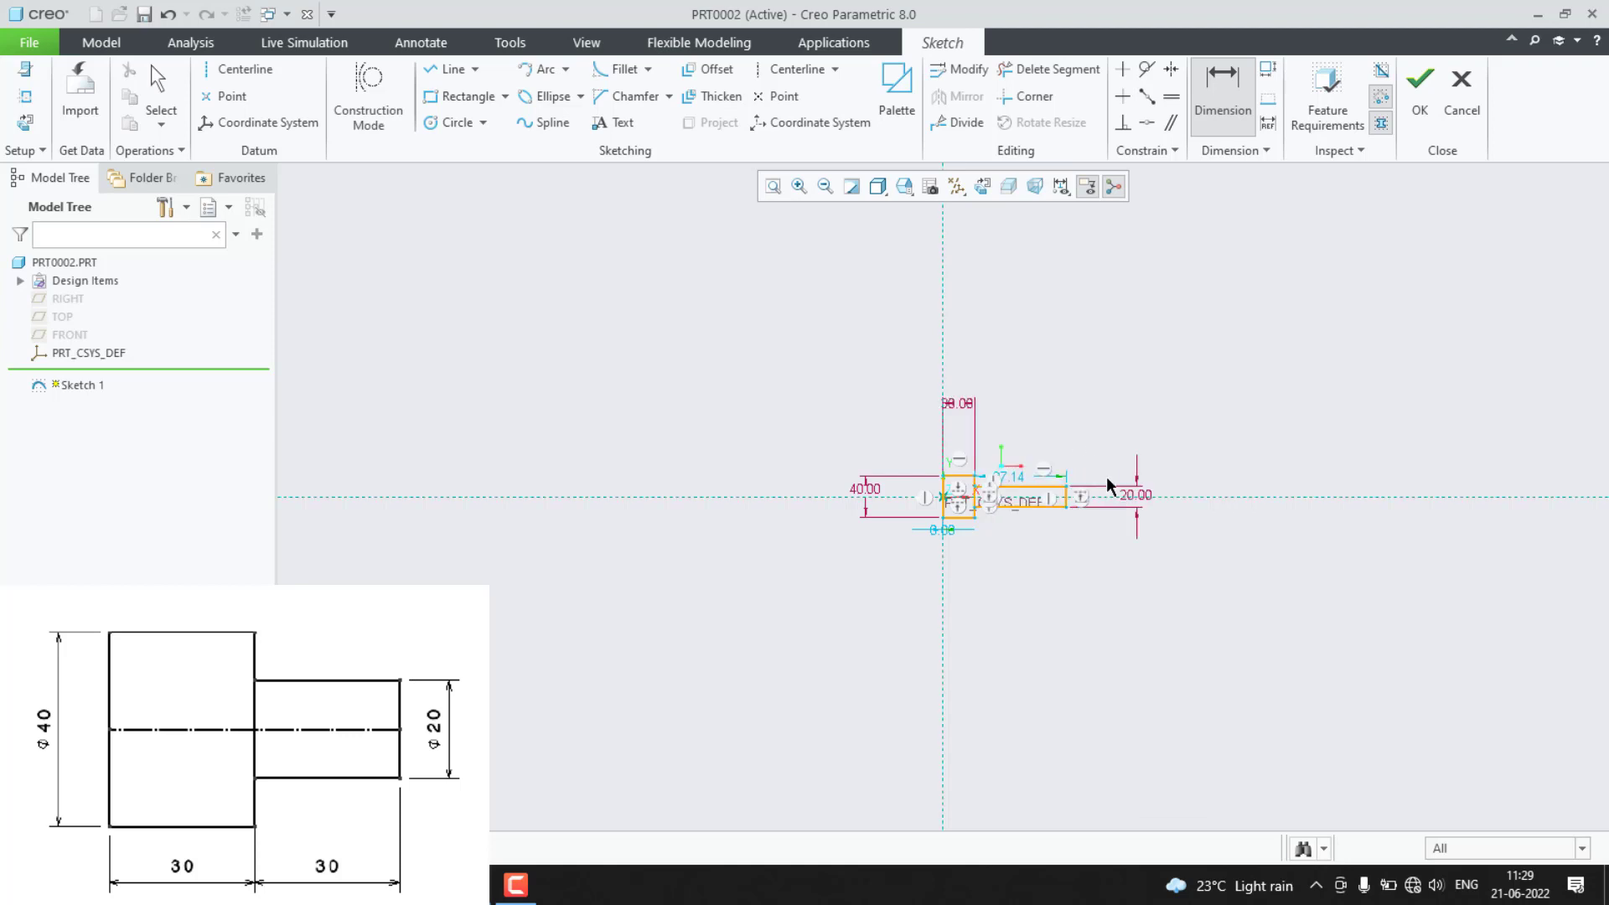
middle_click(1034, 438)
type("30")
key("Return")
middle_click(1029, 547)
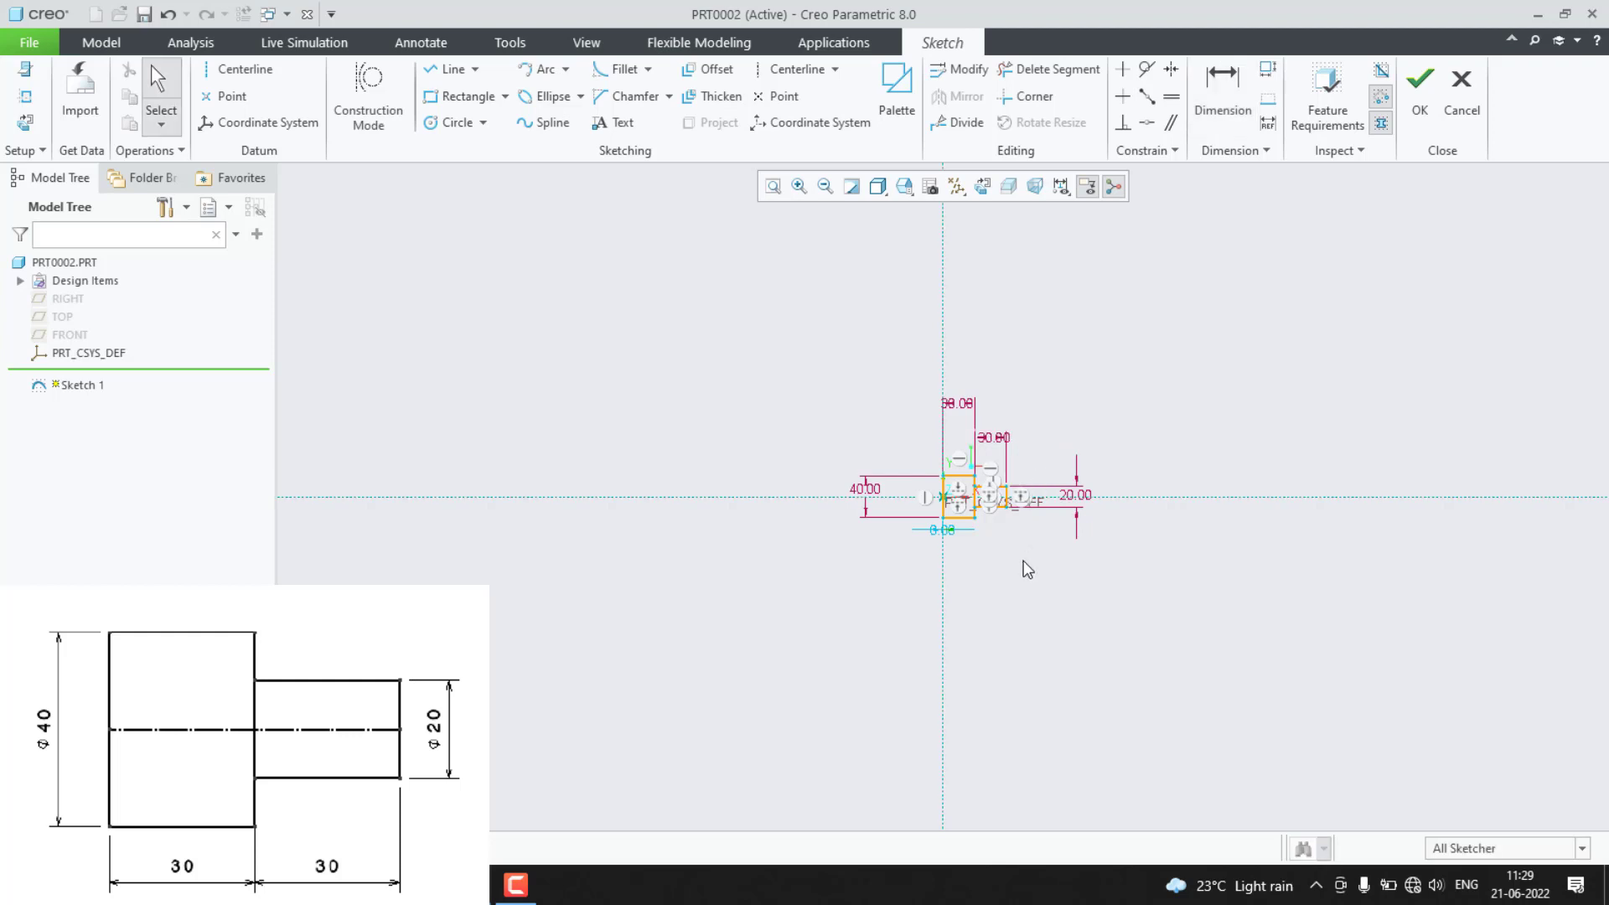
scroll(1024, 561, "up", 2)
scroll(894, 525, "up", 4)
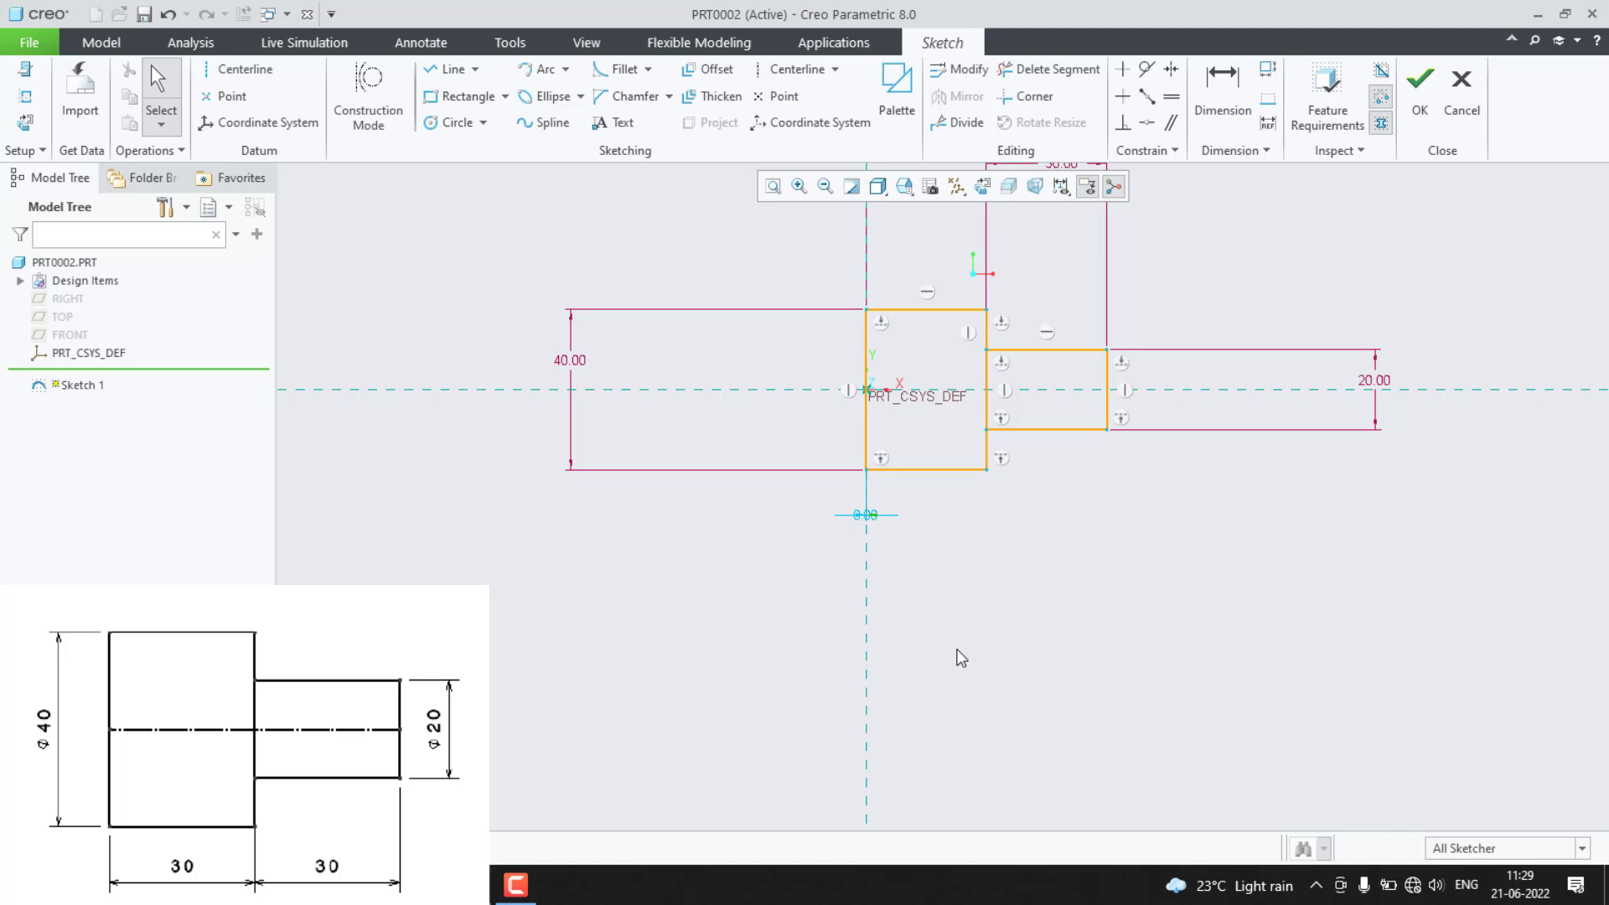
Hide all sketch display items, including dimensions, constraints, vertices and locks.
scroll(826, 644, "down", 2)
scroll(753, 491, "up", 2)
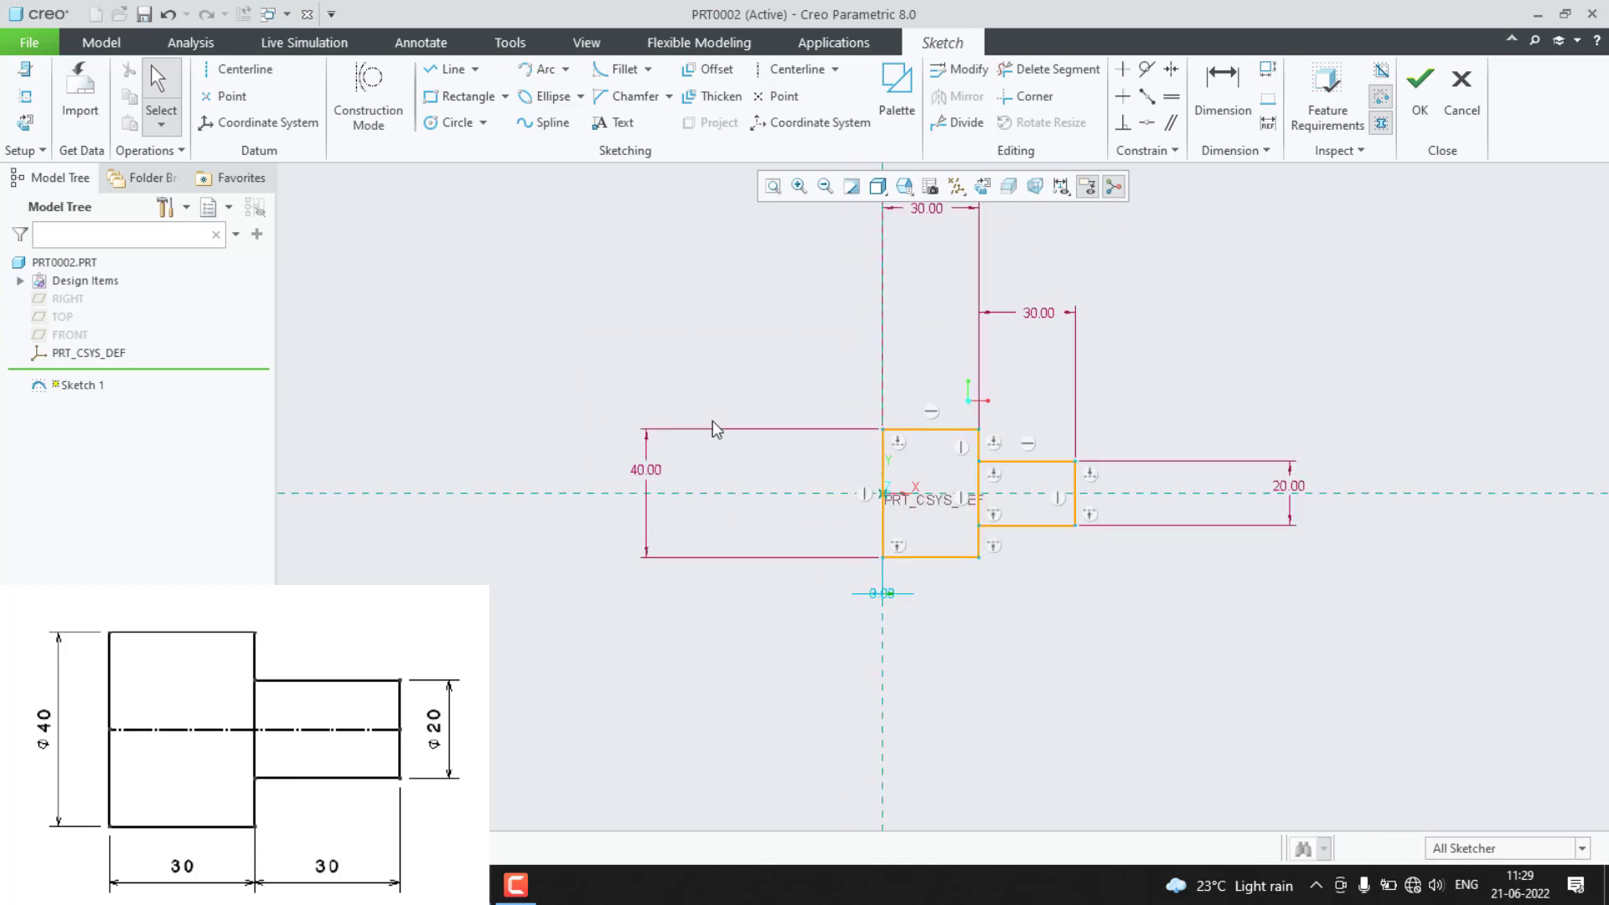
scroll(931, 318, "down", 2)
scroll(996, 288, "up", 2)
left_click(1059, 190)
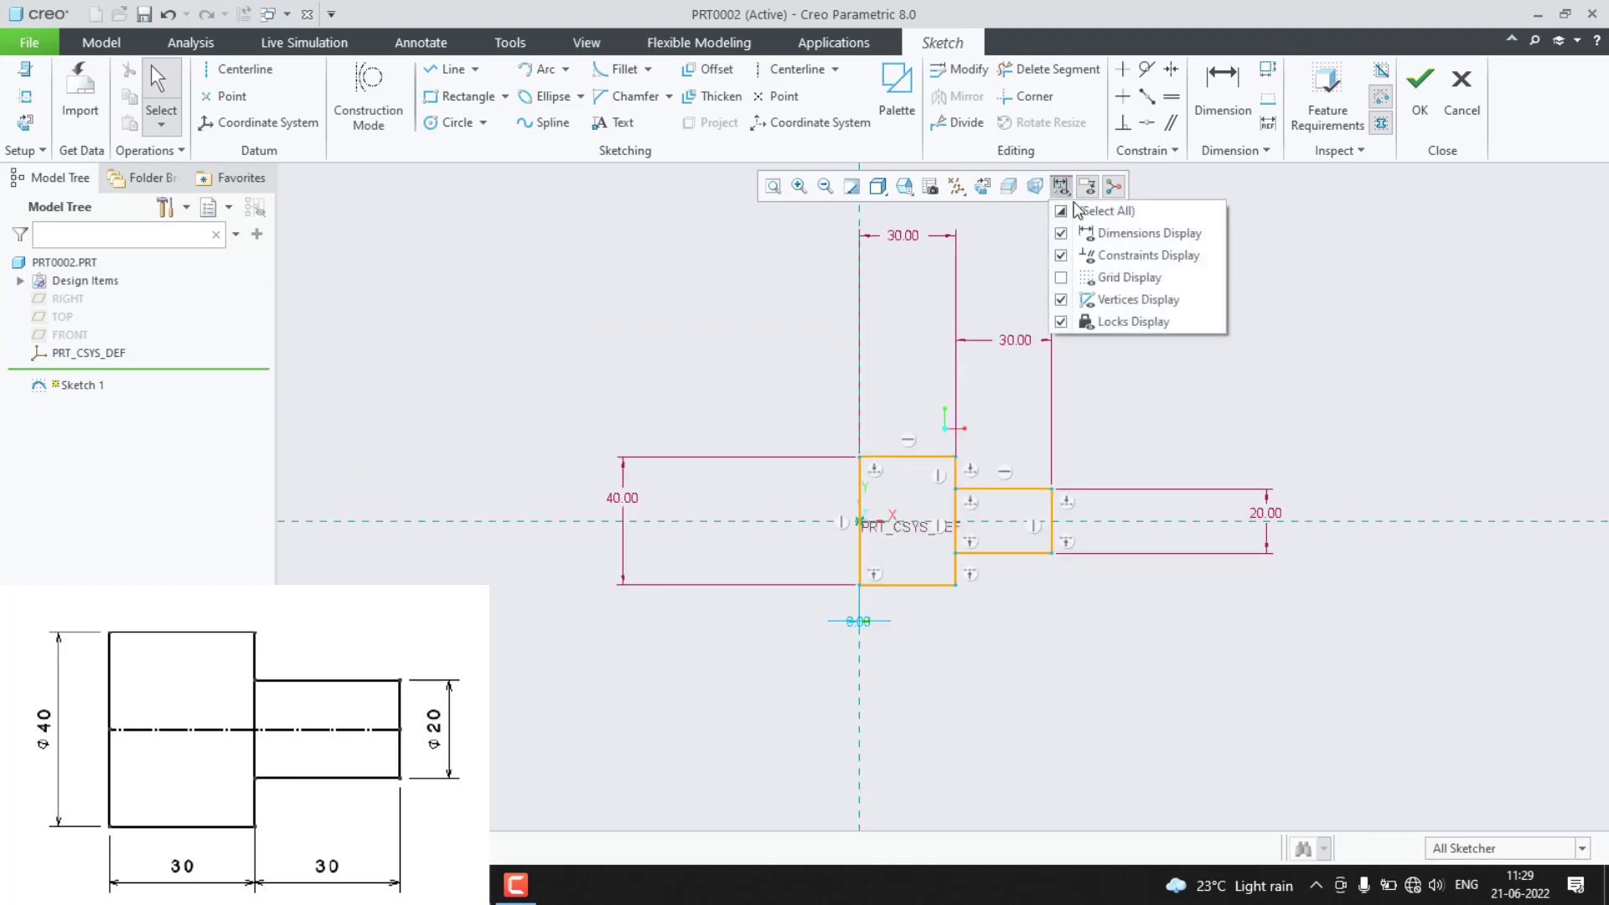
left_click(1063, 213)
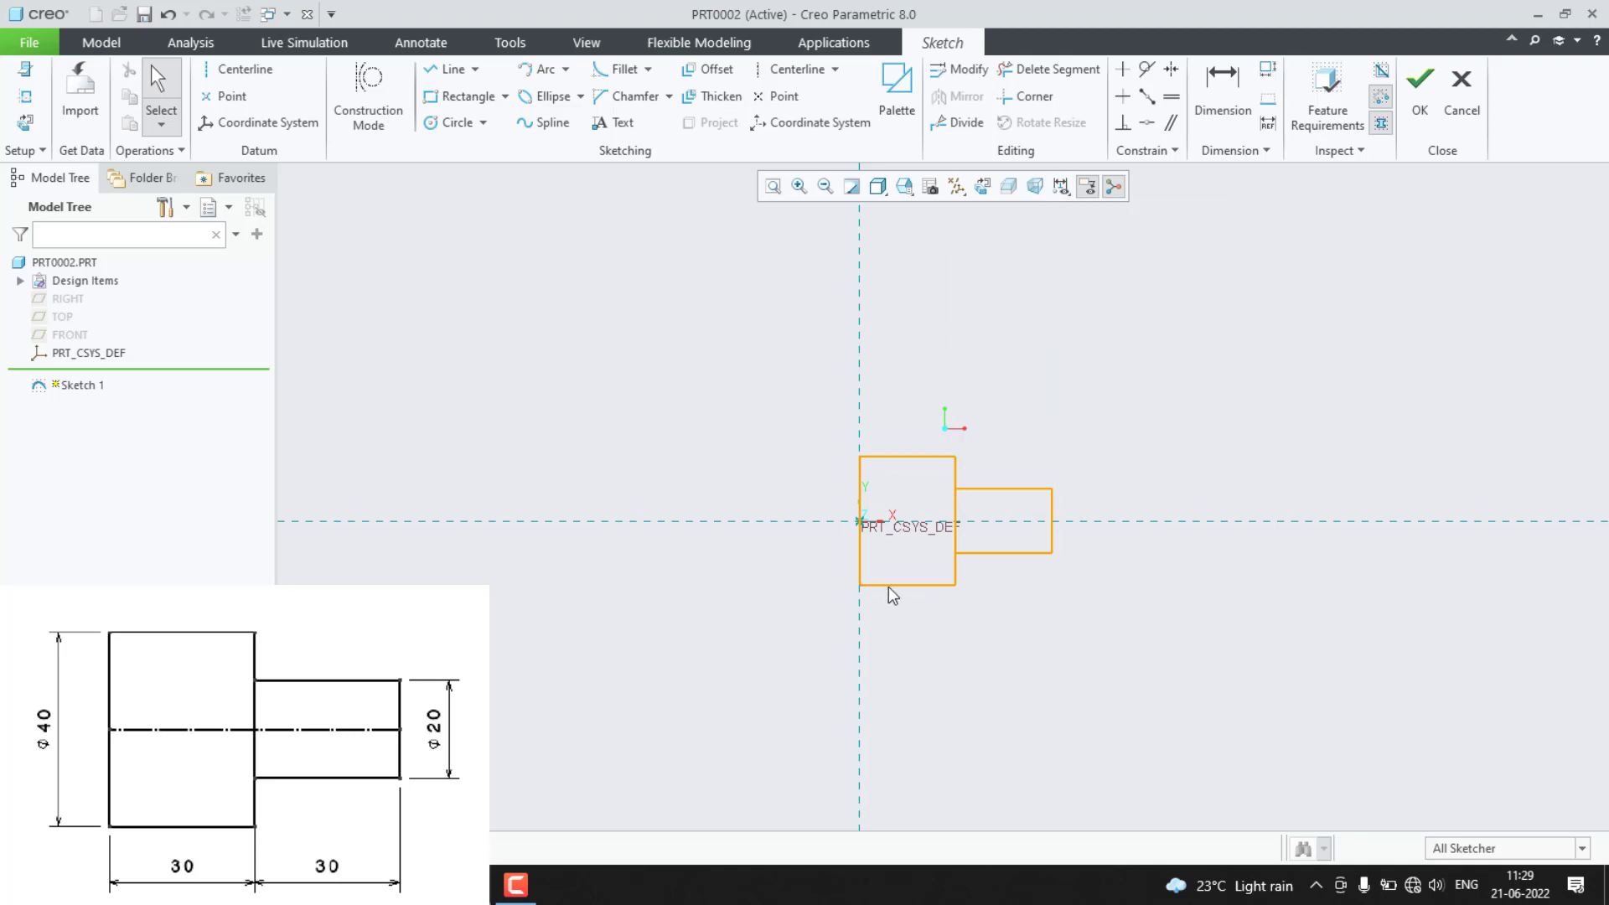
Move the stepped profile away from the vertical reference axis, and make its large section's outer edge coincident with that axis.
mouse_move(874, 559)
left_mouse_down()
mouse_move(848, 540)
mouse_move(909, 548)
mouse_move(1023, 647)
mouse_move(1247, 568)
mouse_move(1068, 581)
left_mouse_up()
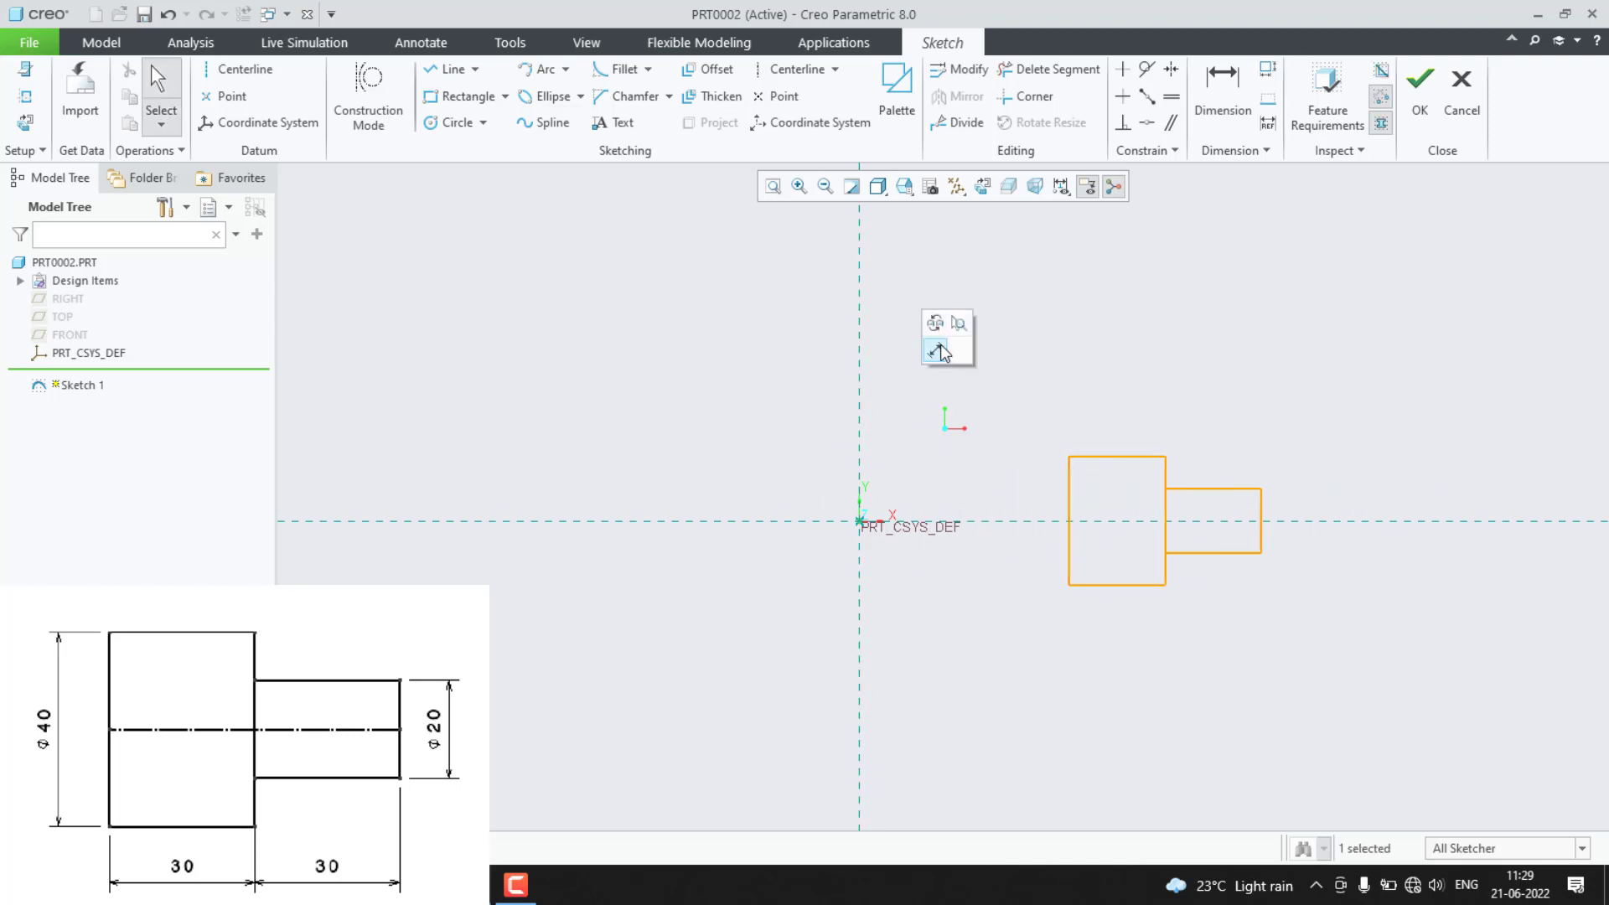
left_click(855, 466)
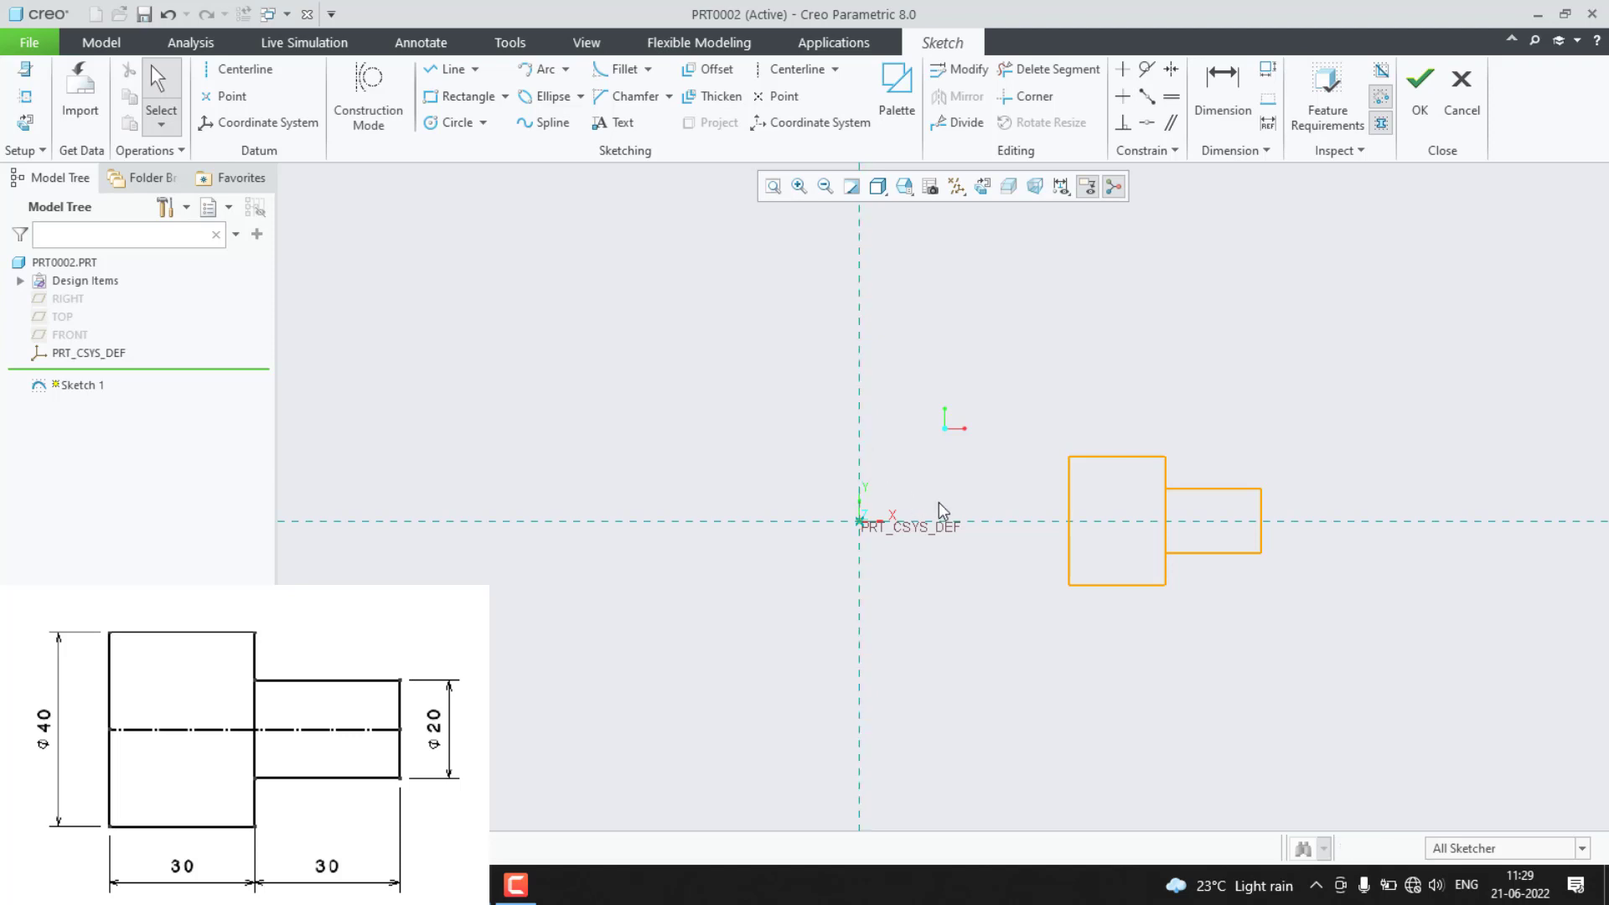
left_click(1069, 501)
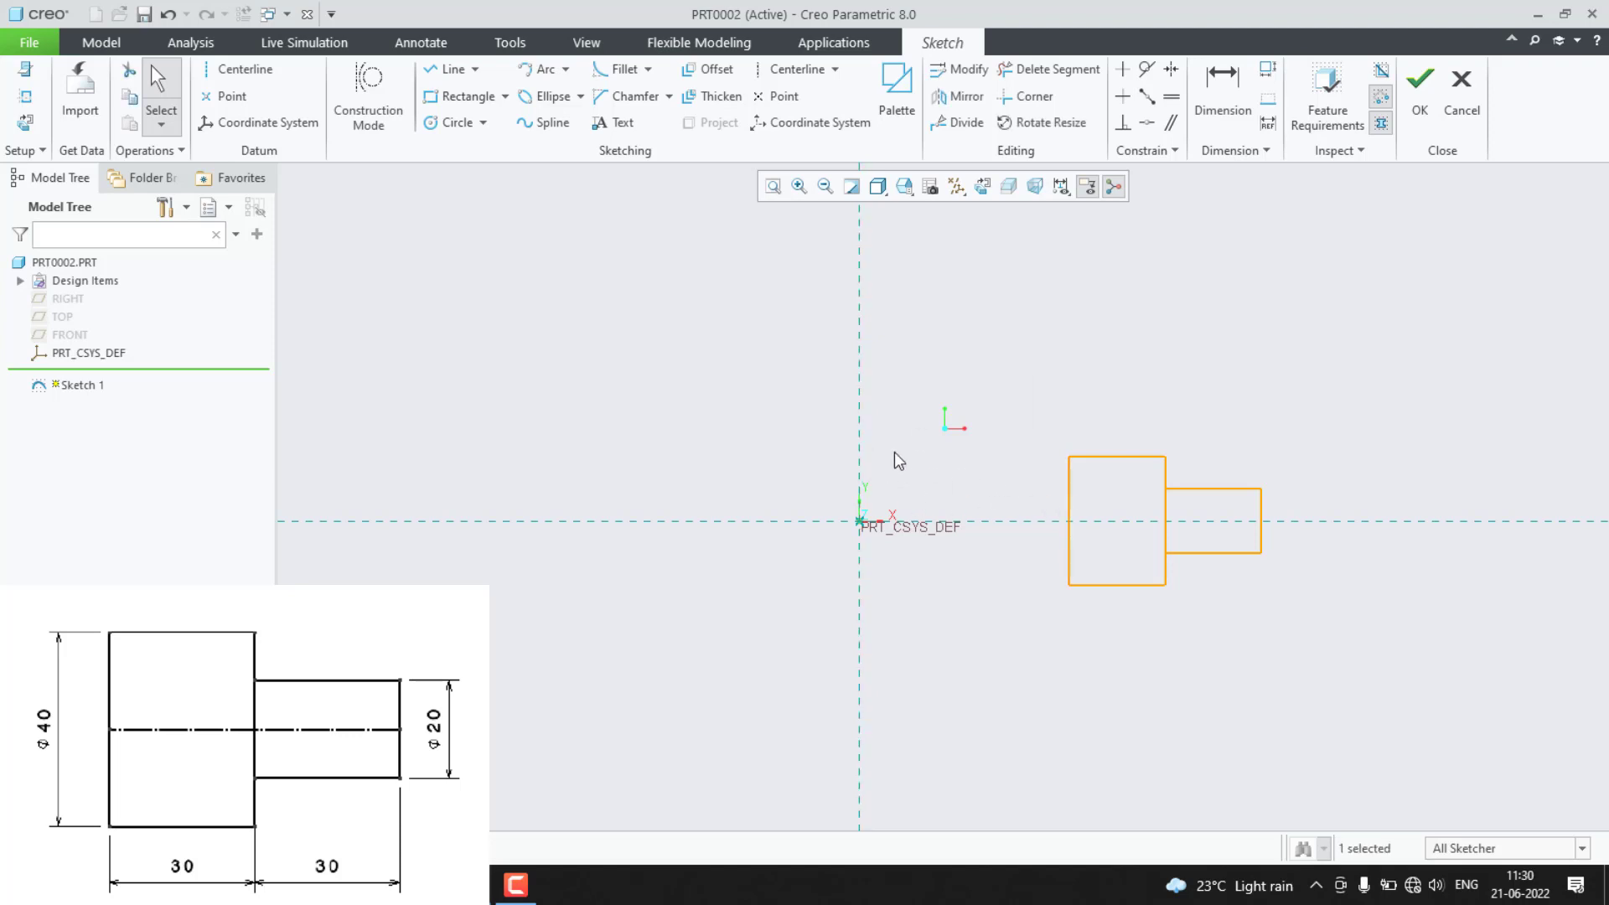
left_click(1070, 516)
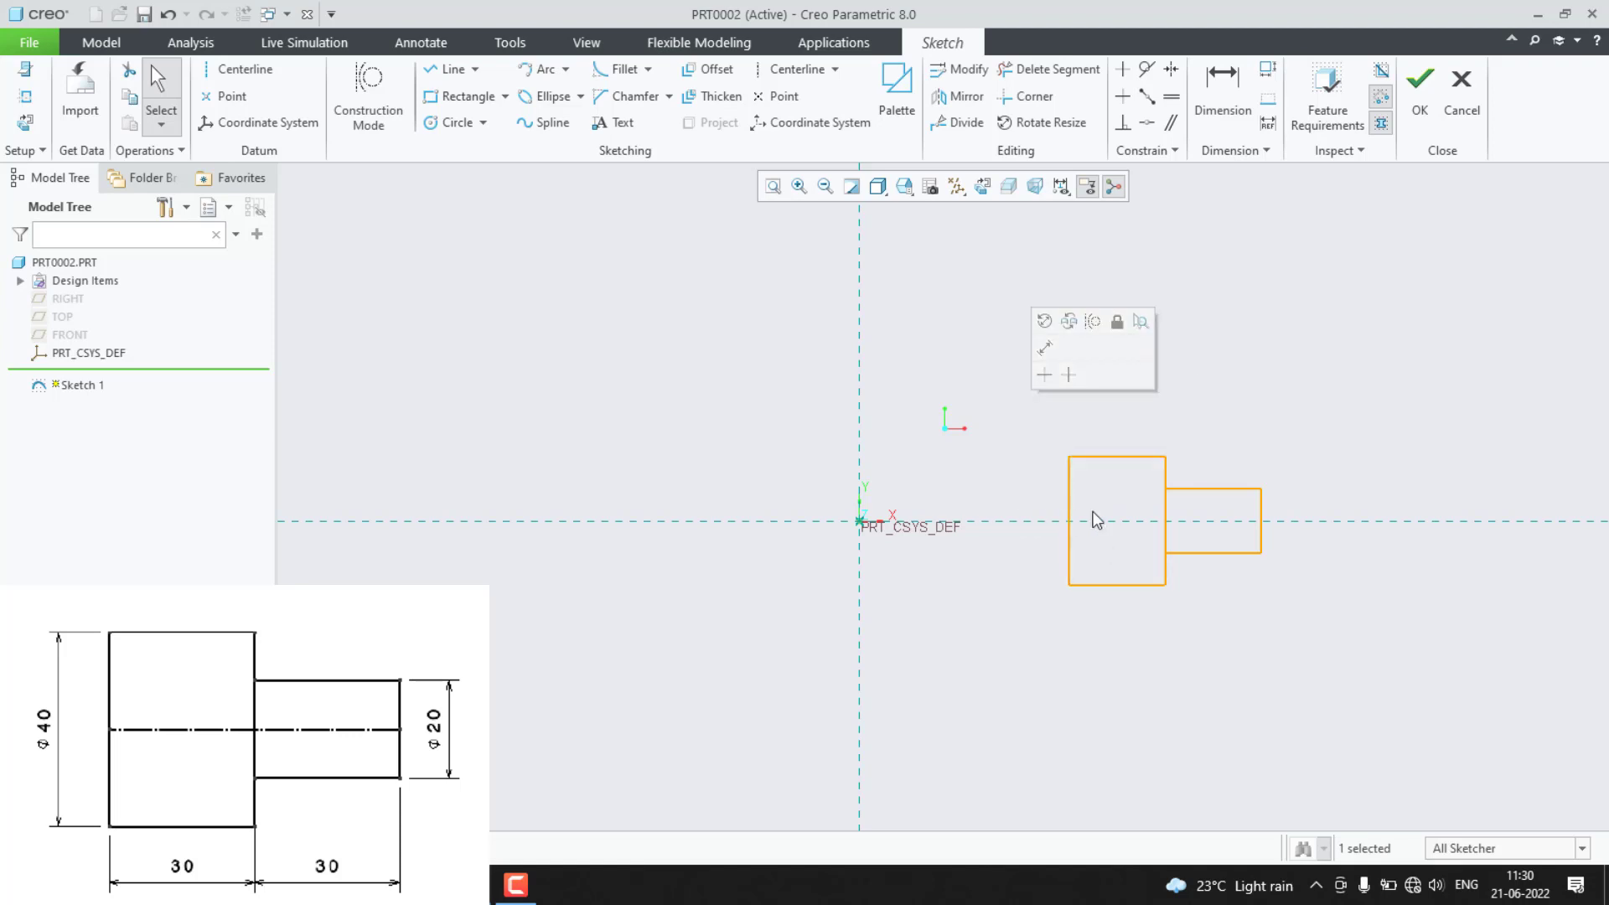
left_click(1069, 514)
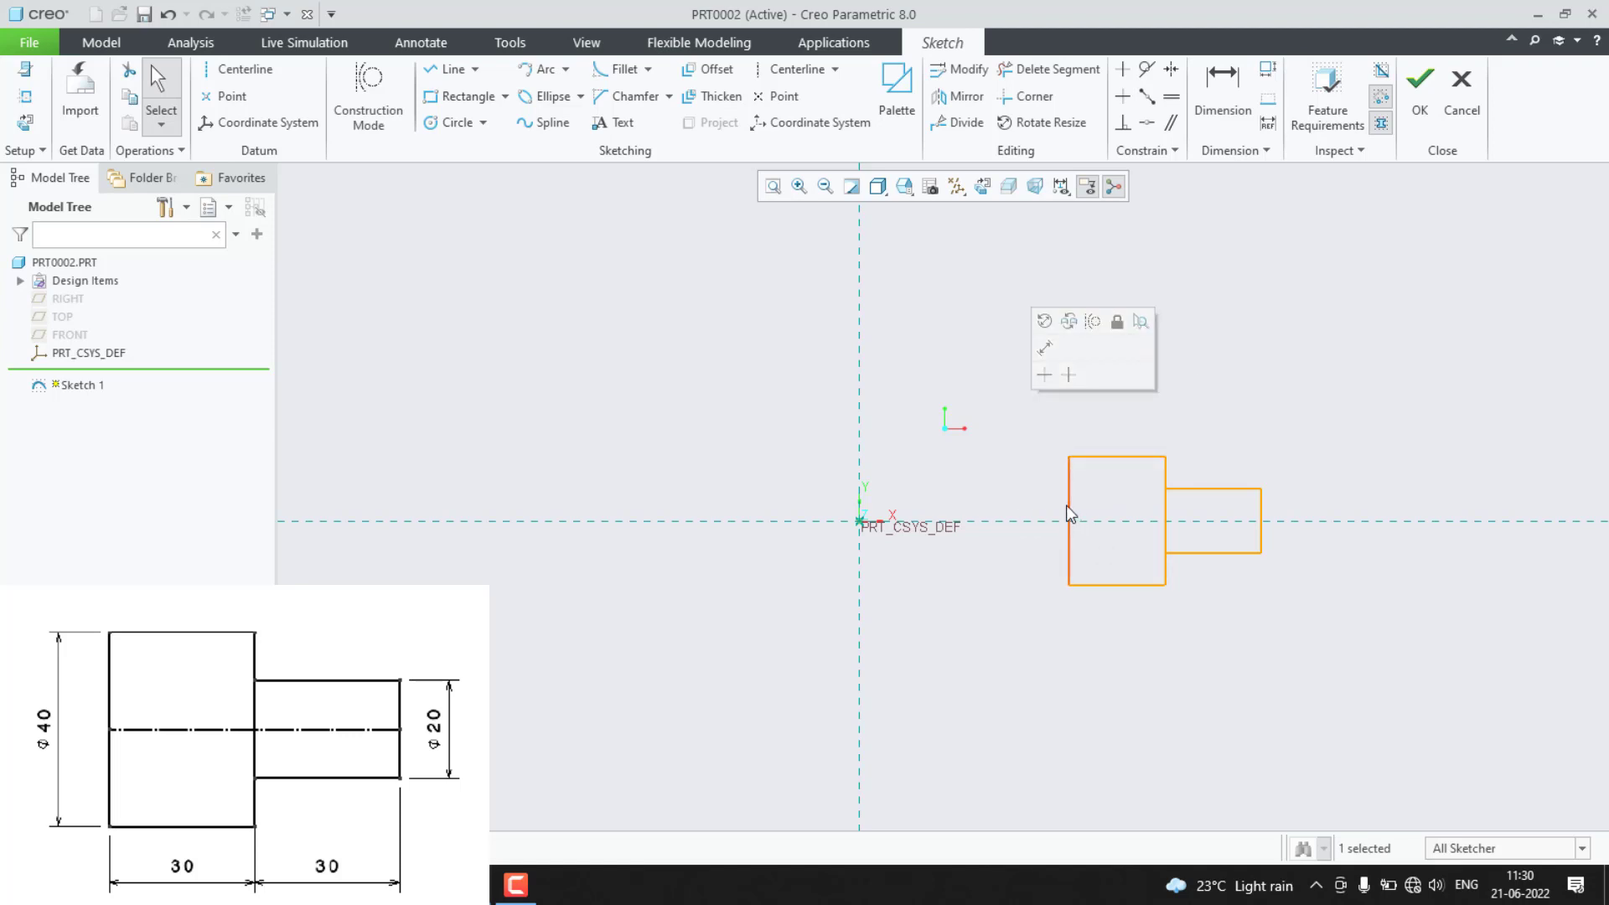
left_click(859, 466, "ctrl")
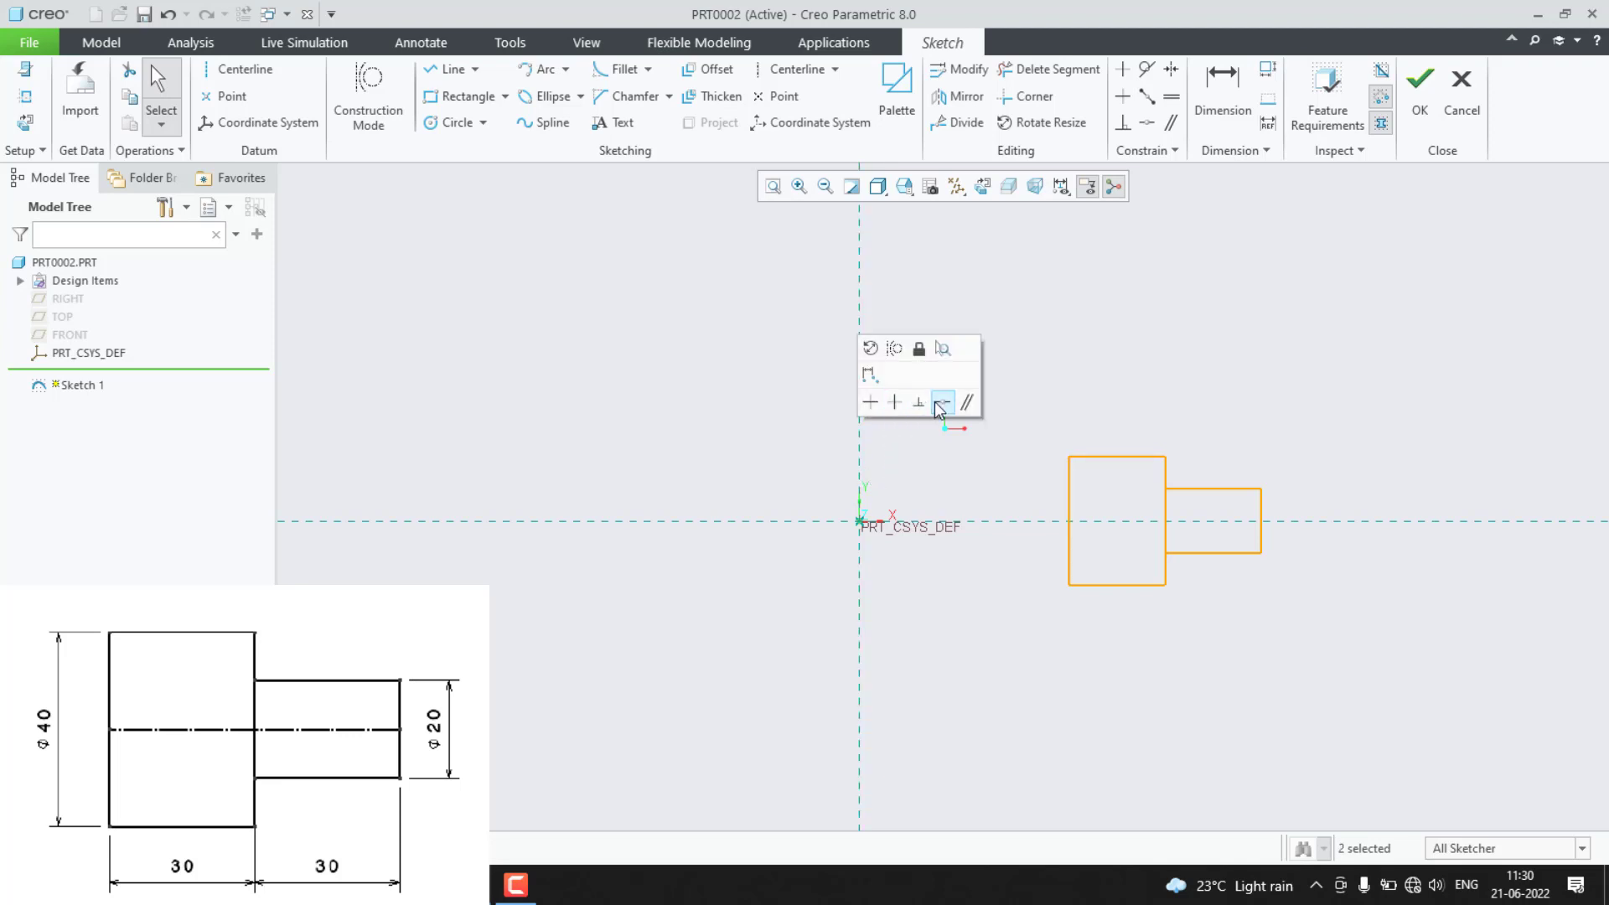
left_click(942, 404)
left_click(707, 601)
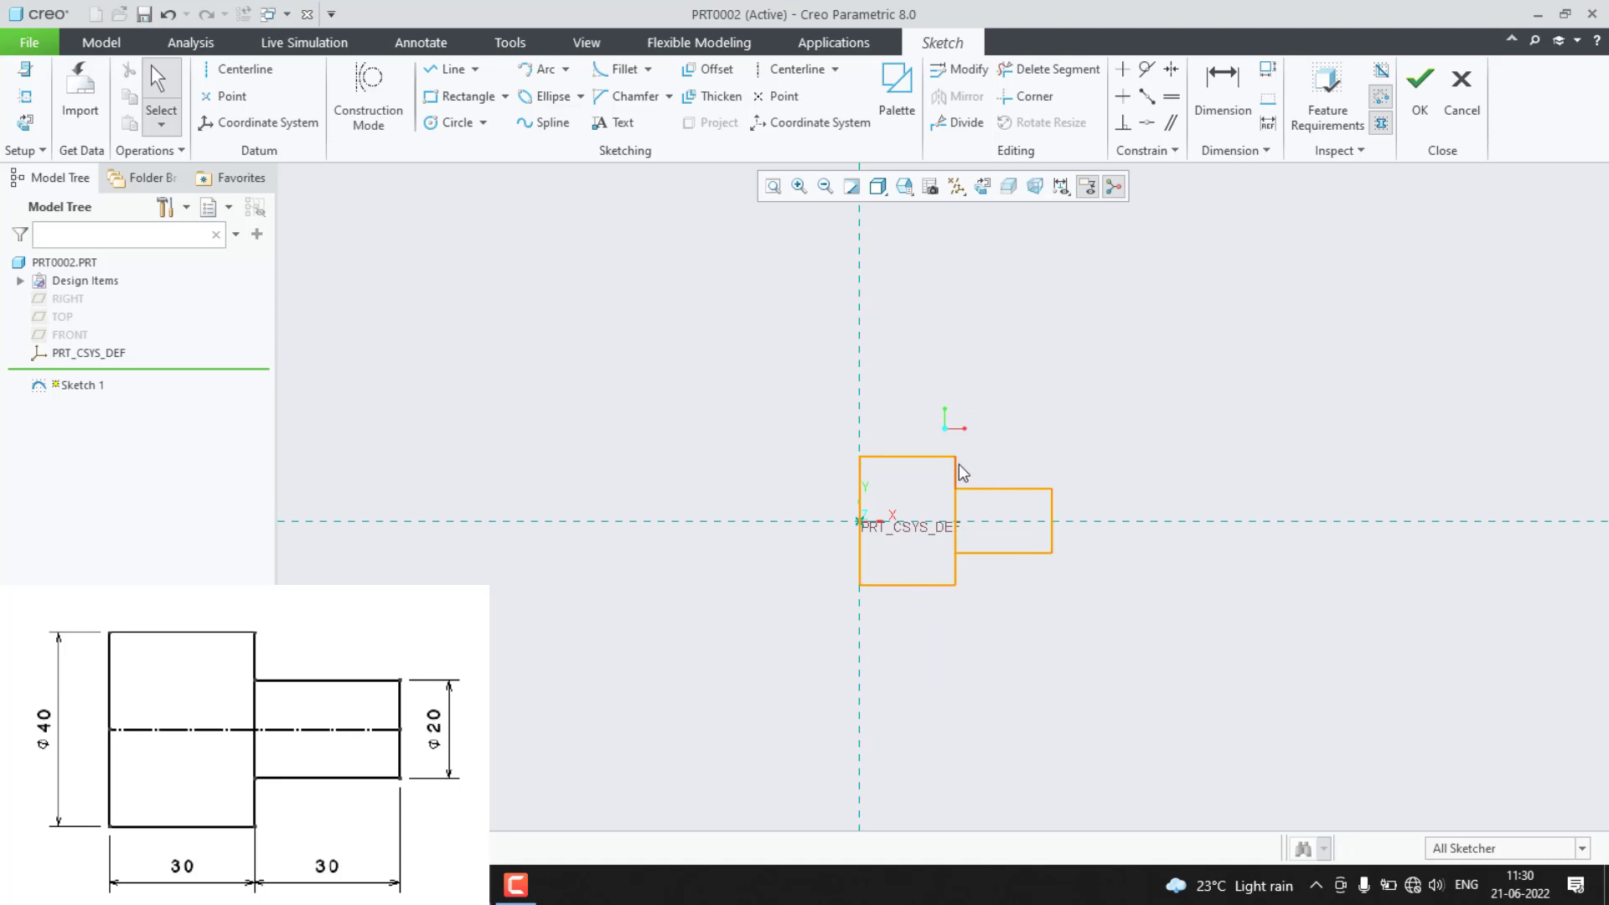
Show the sketch dimensions, constraints, vertices and locks again, with the grid display off.
left_click(1062, 186)
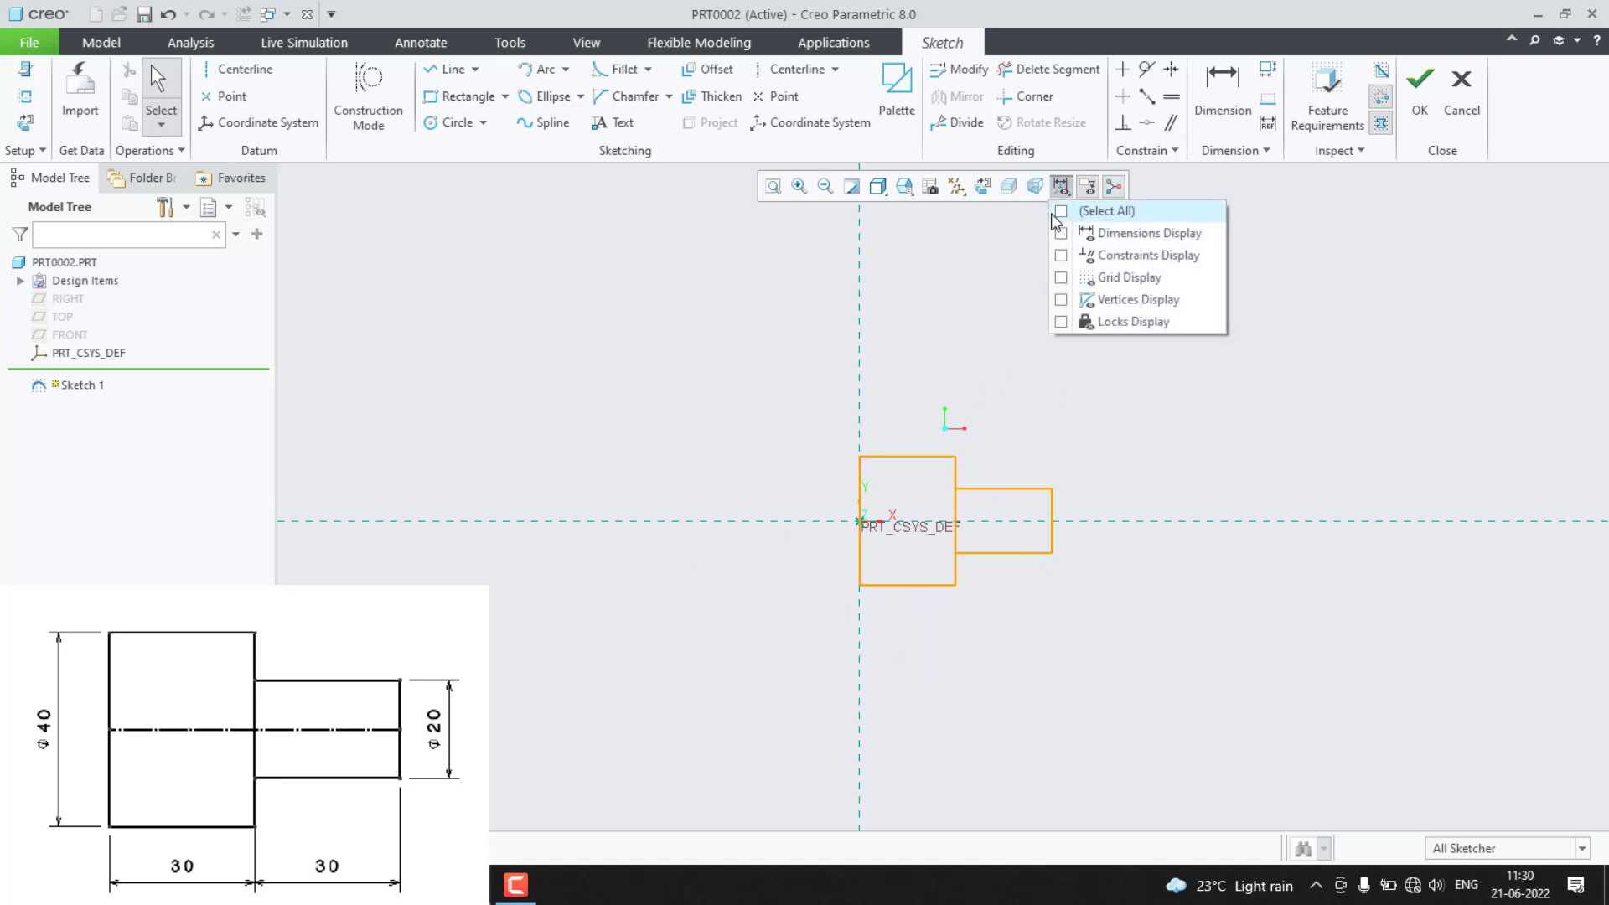
left_click(1058, 213)
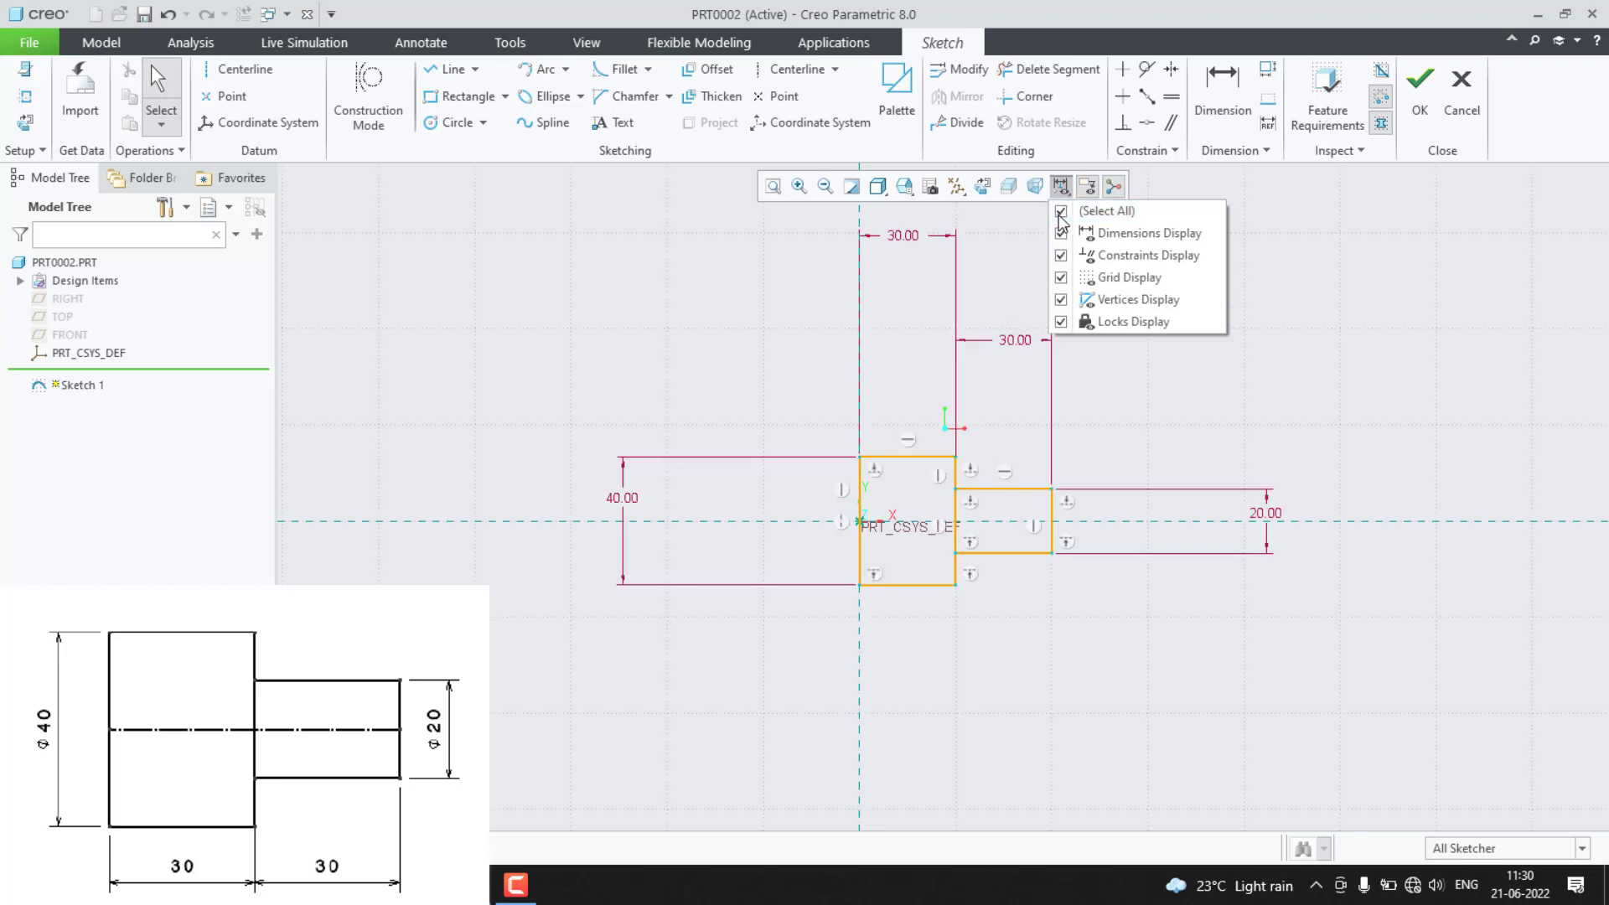
left_click(1062, 277)
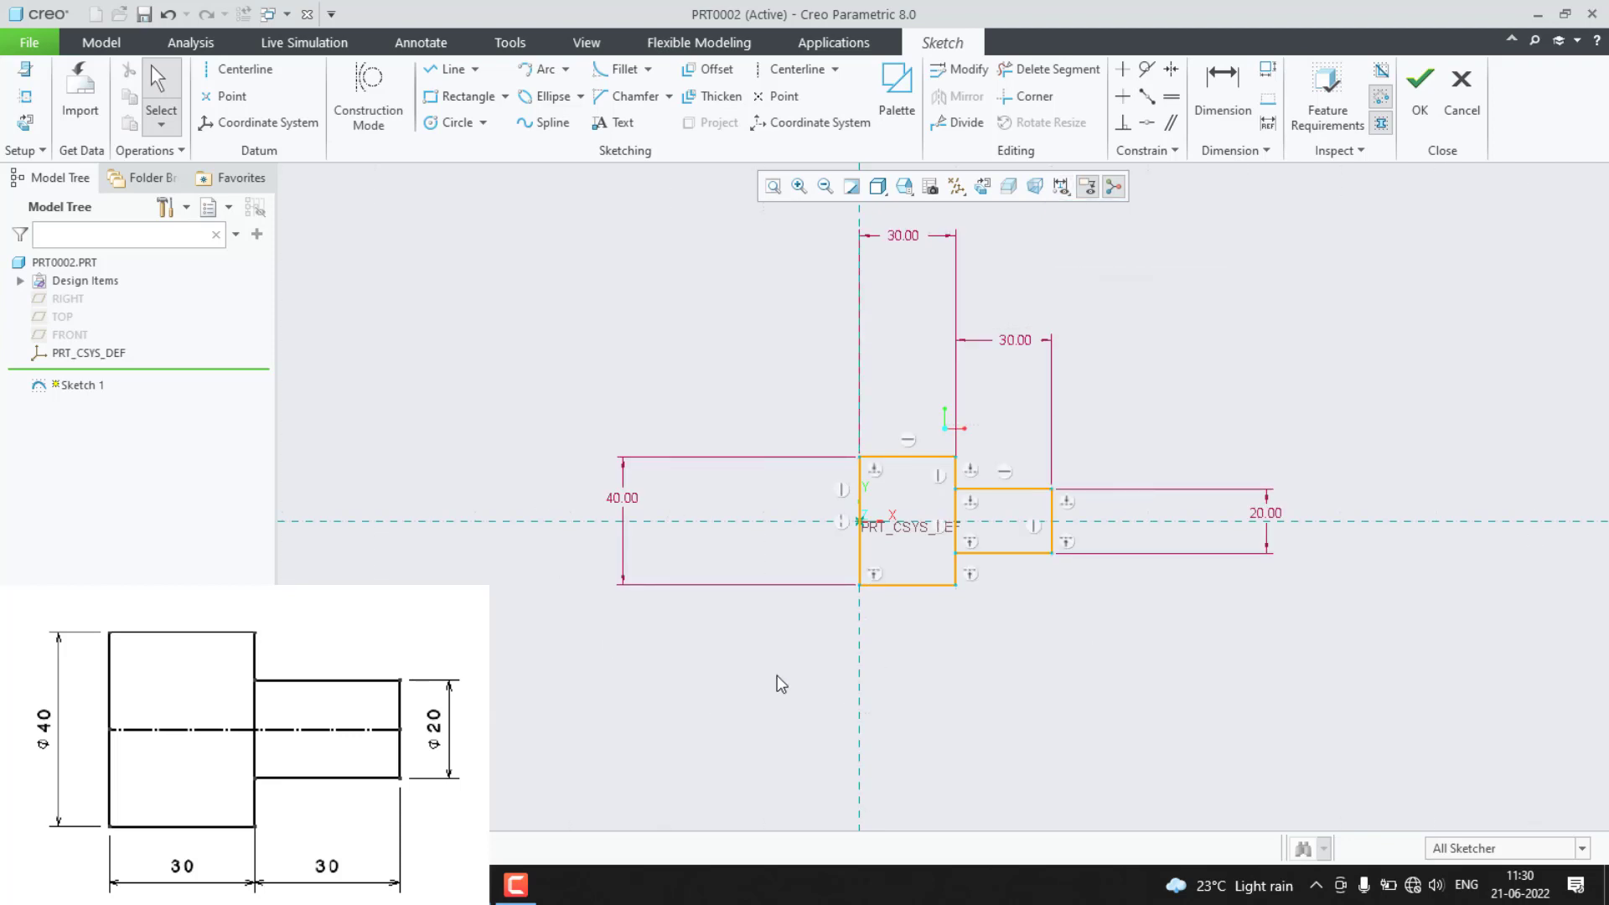
Delete the entire stepped shaft profile with its dimensions and constraints.
scroll(782, 679, "up", 1)
mouse_move(537, 224)
left_mouse_down()
mouse_move(1391, 783)
mouse_move(1318, 755)
left_mouse_up()
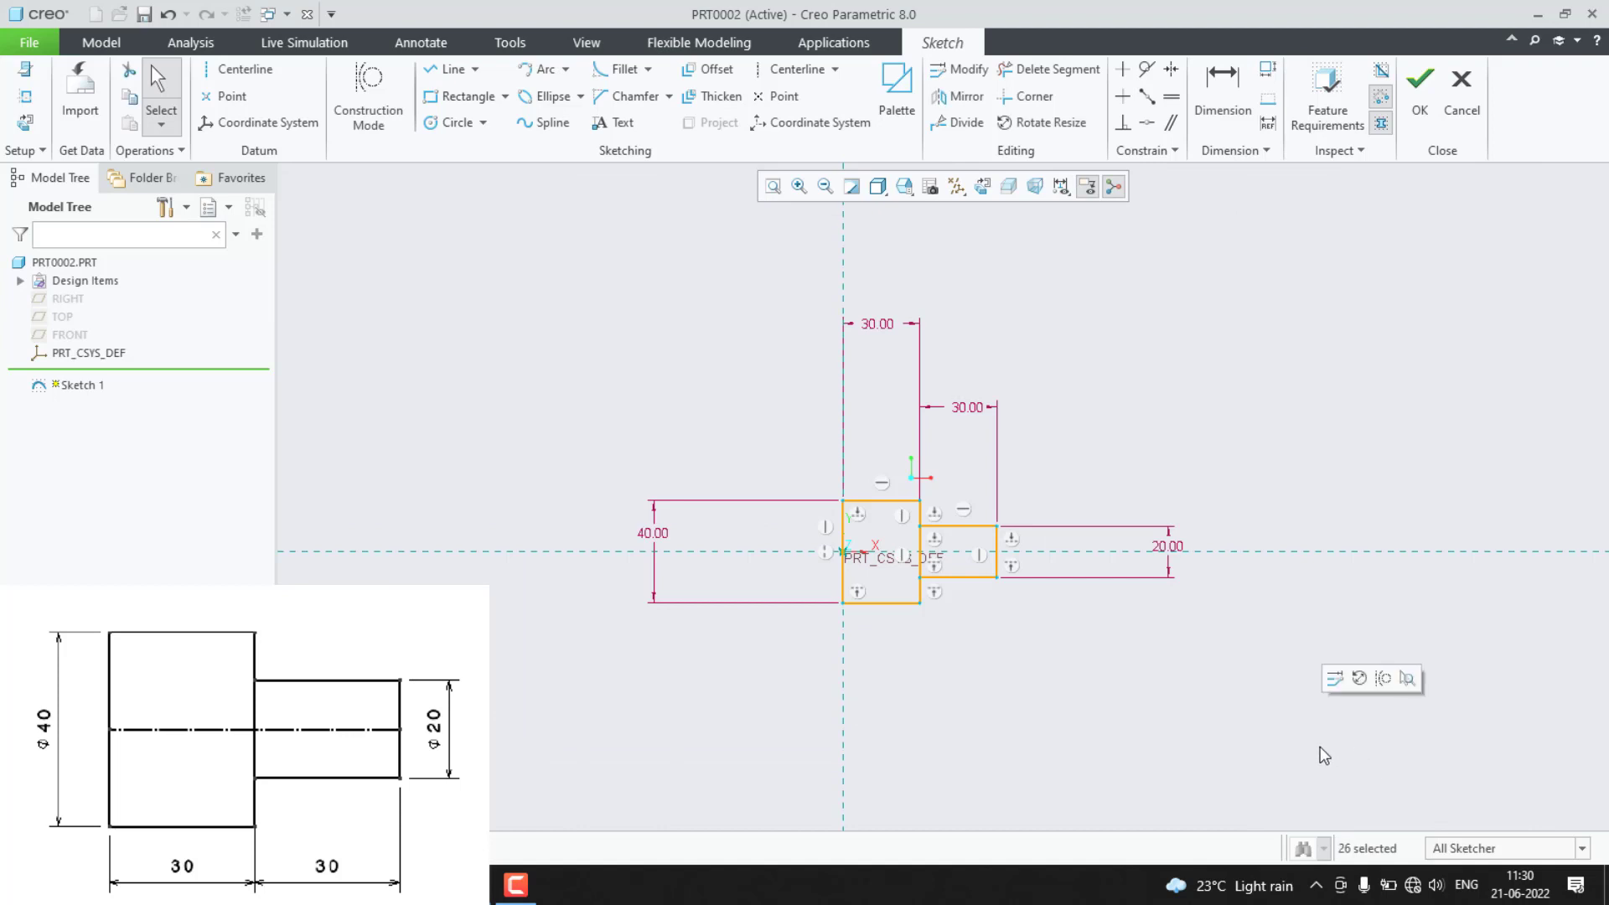
key("Delete")
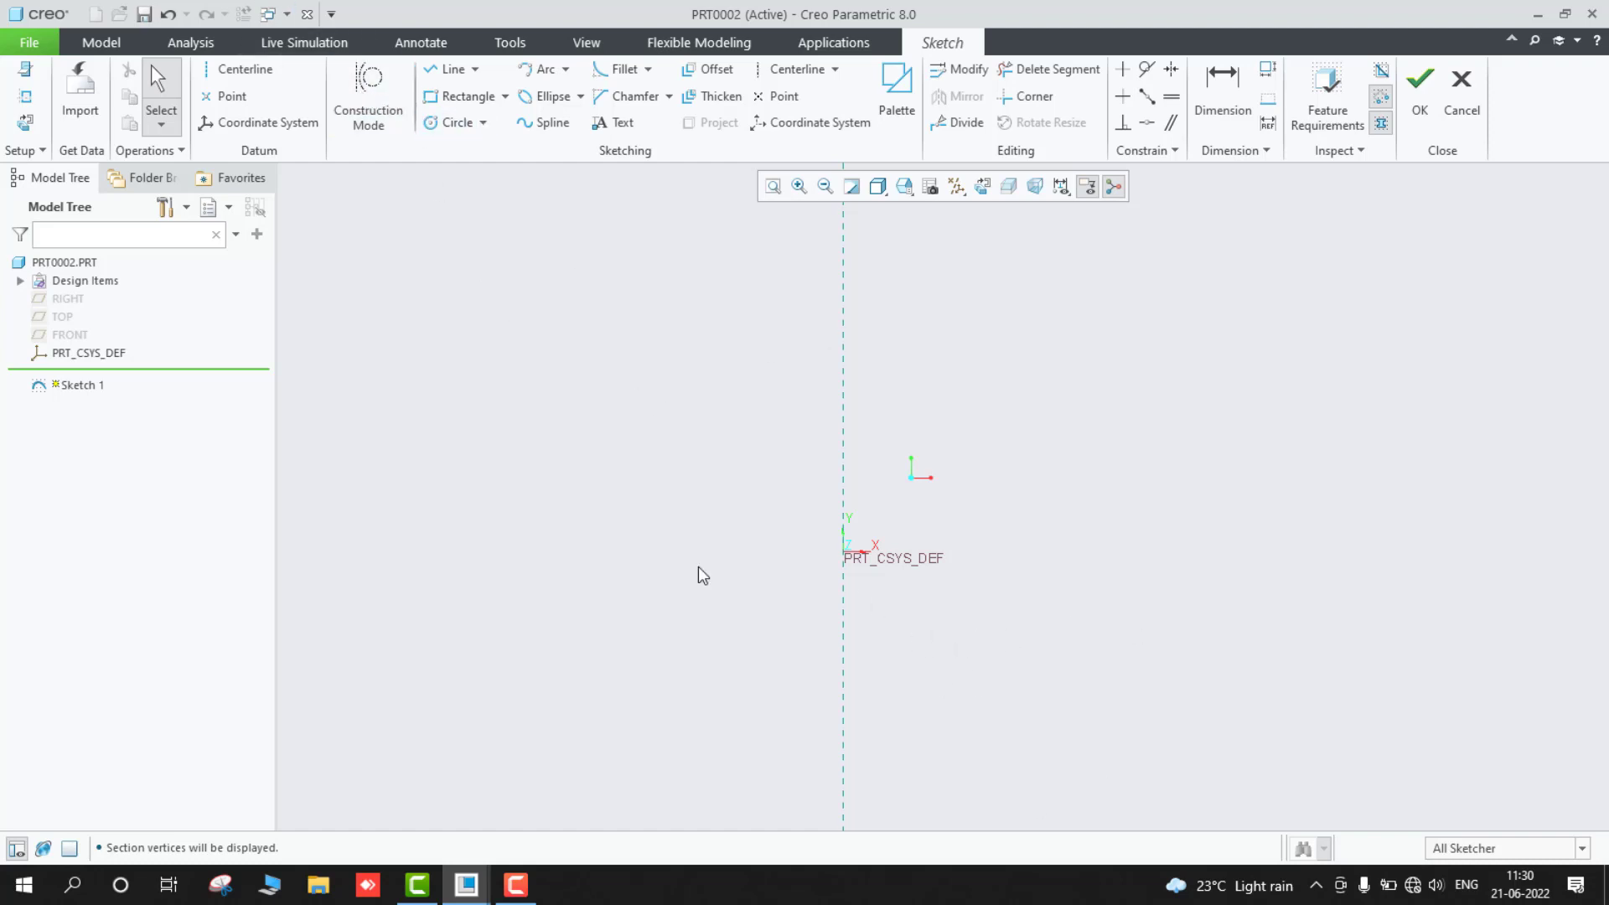
Sketch an open line profile at the origin: base about 66 mm, short side 41 mm, top edge 28 mm, tall side 90 mm.
key("l")
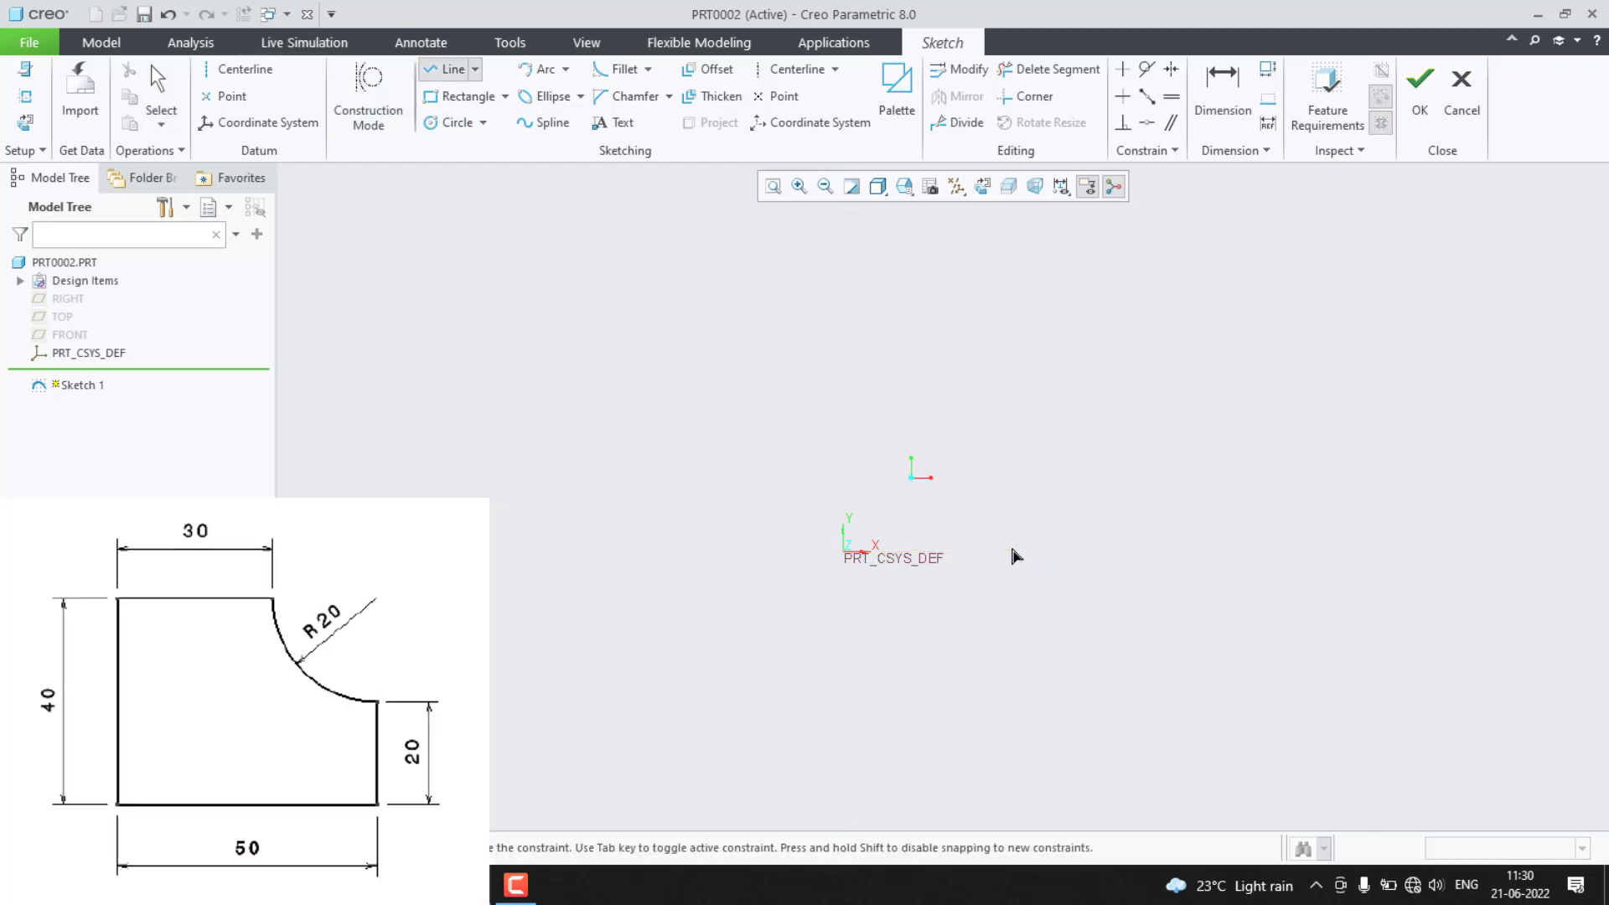
left_click(1011, 551)
left_click(1012, 447)
middle_click(1016, 449)
left_click(914, 319)
left_click(842, 319)
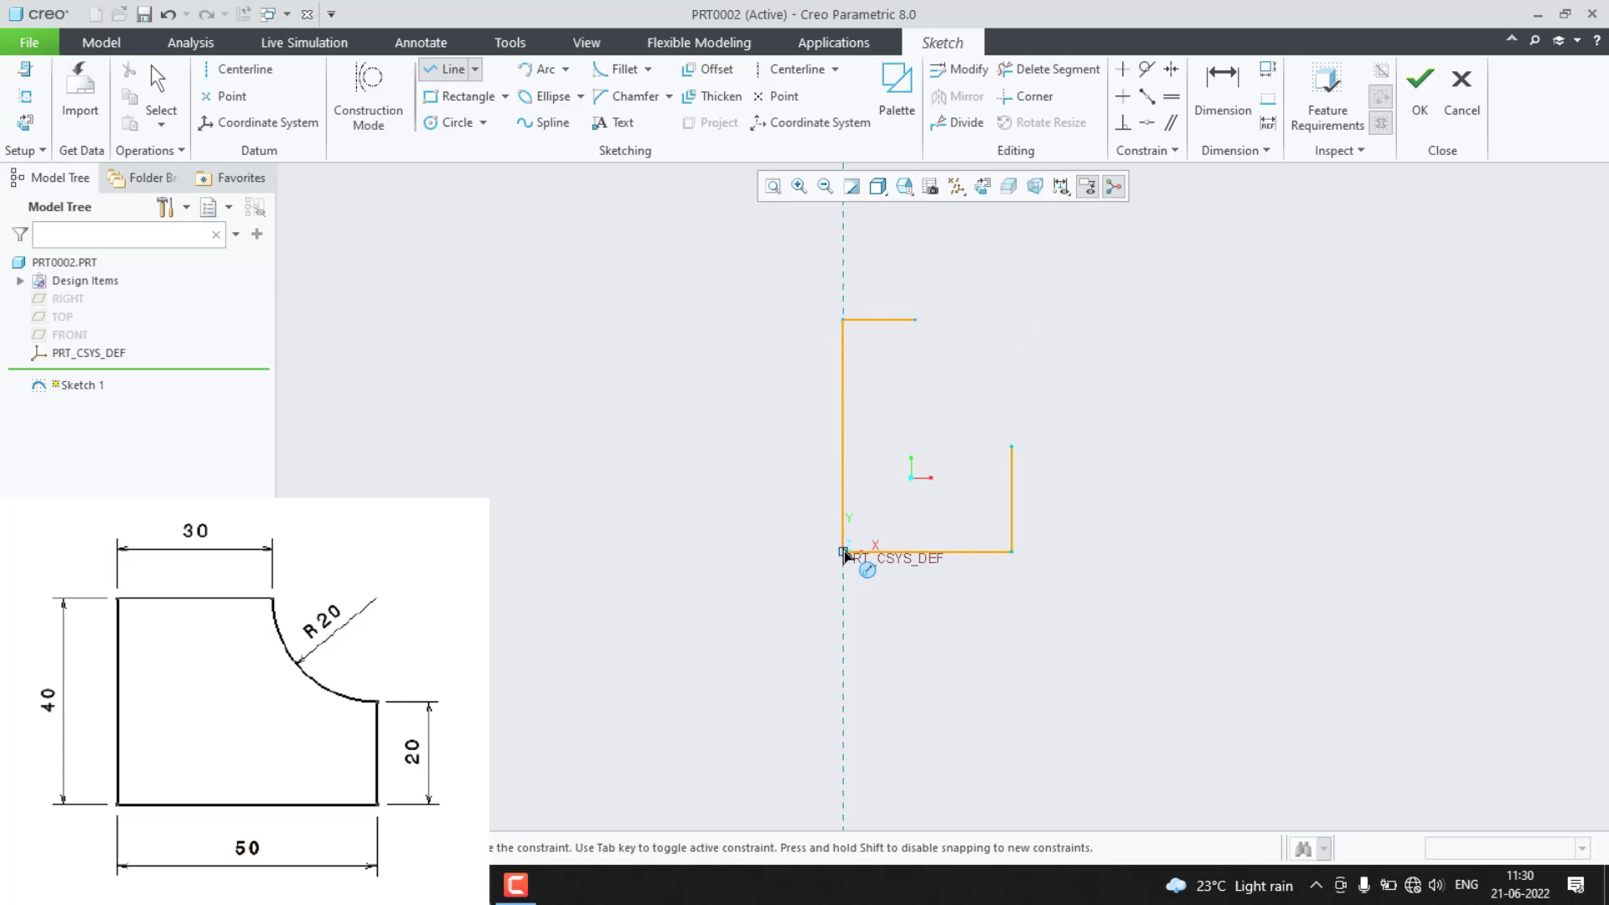
left_click(843, 551)
middle_click(901, 468)
Try to close the profile with an outward-bulging arc between the two open line ends.
left_click(541, 69)
left_click(1011, 447)
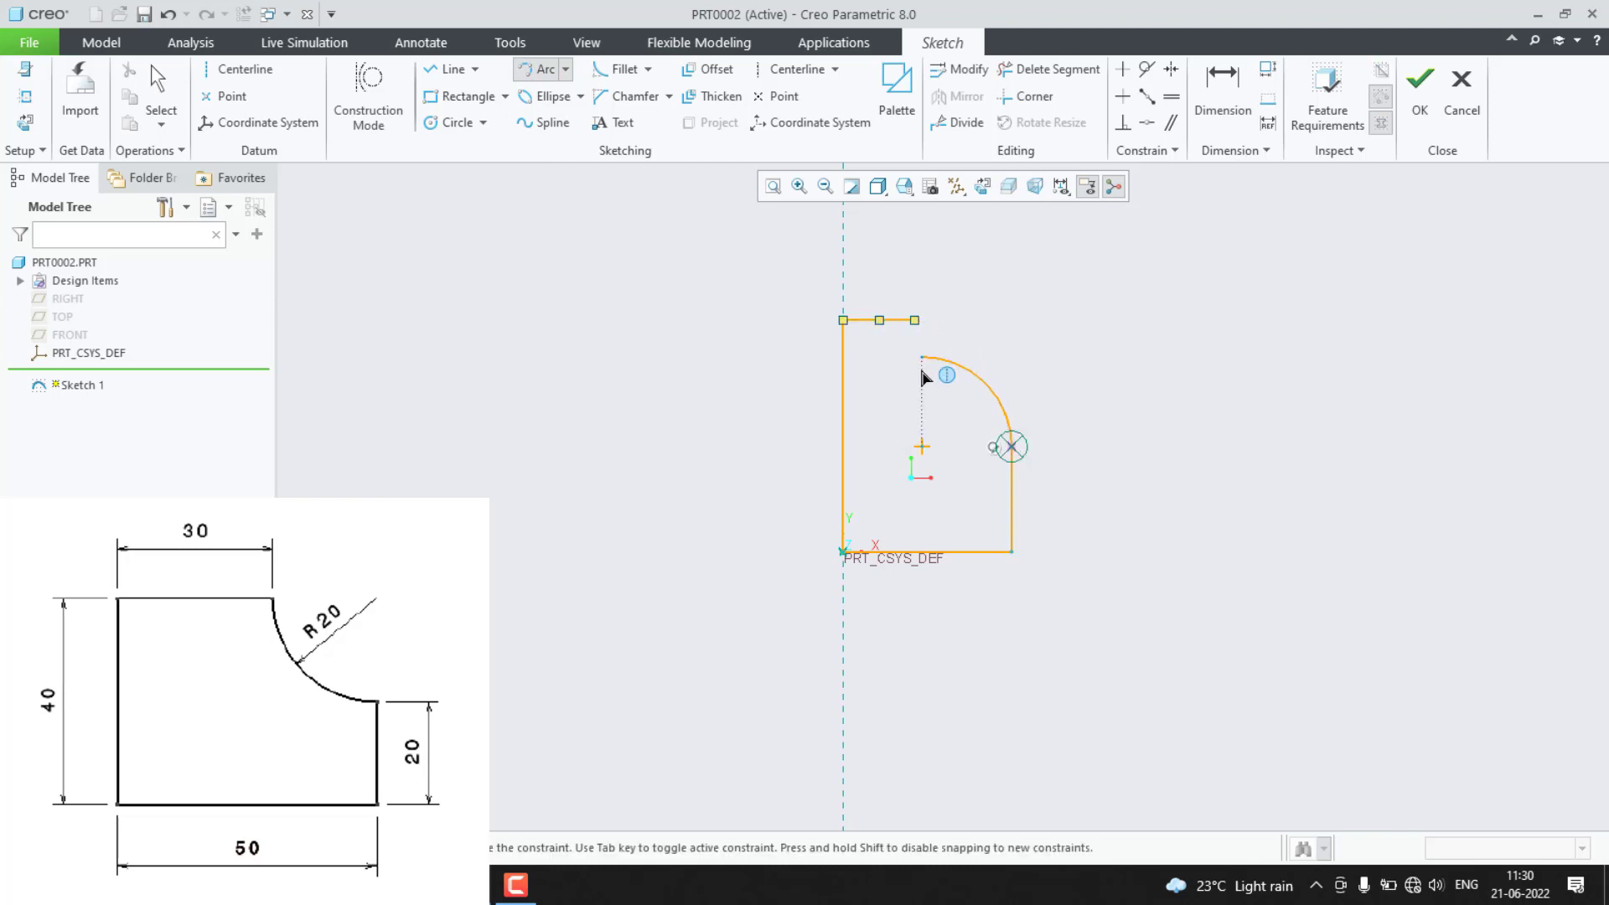
left_click(915, 322)
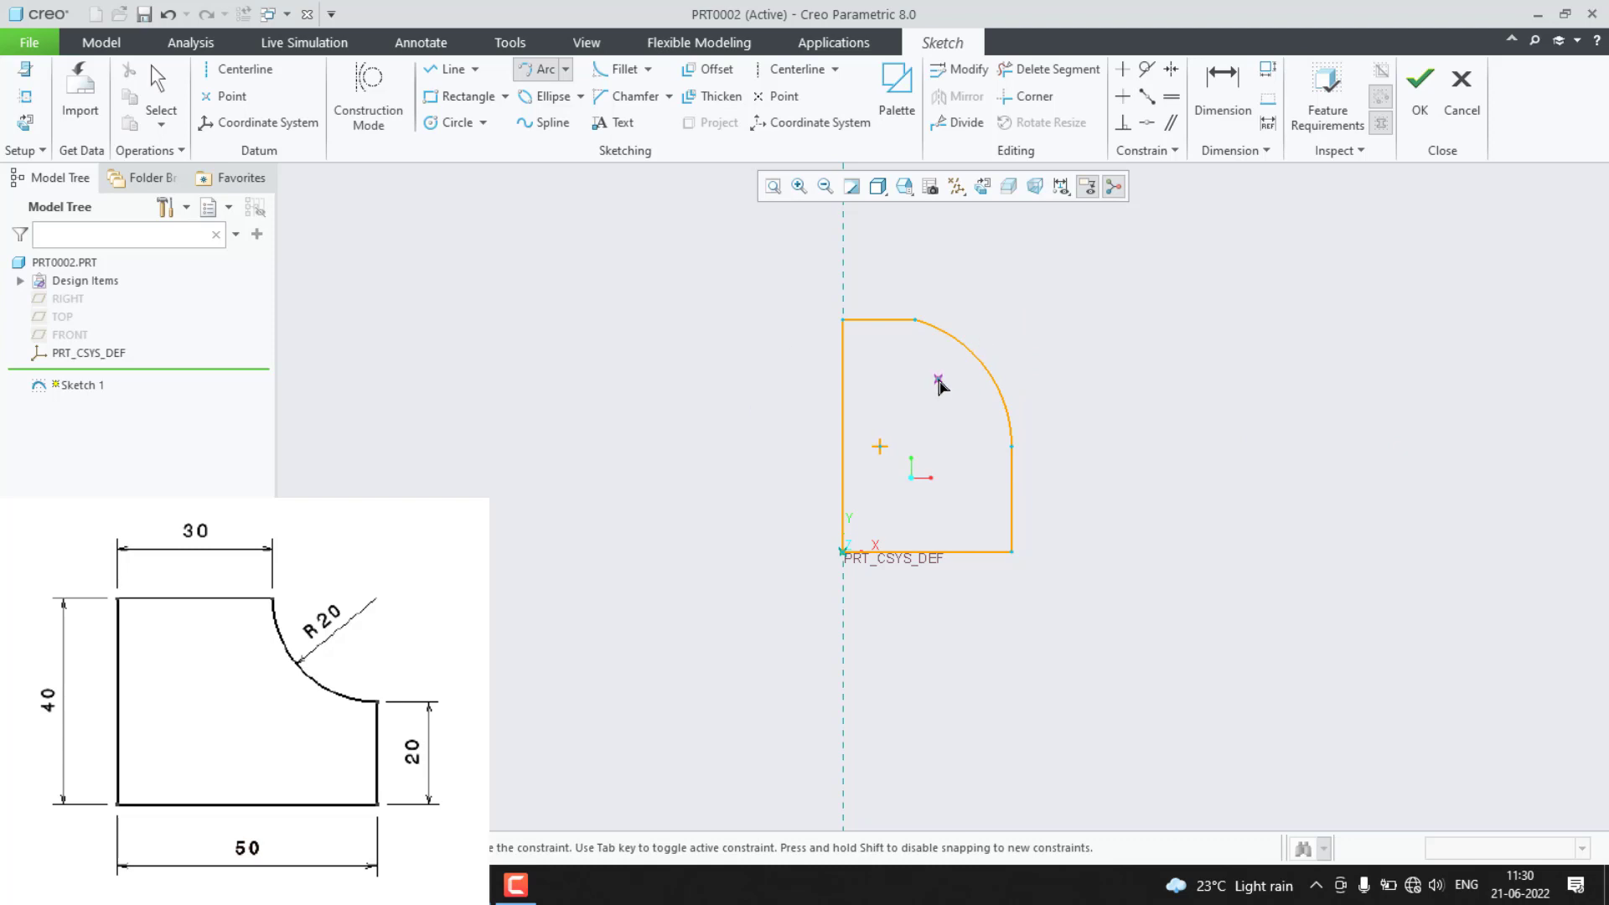
middle_click(979, 398)
key("Delete")
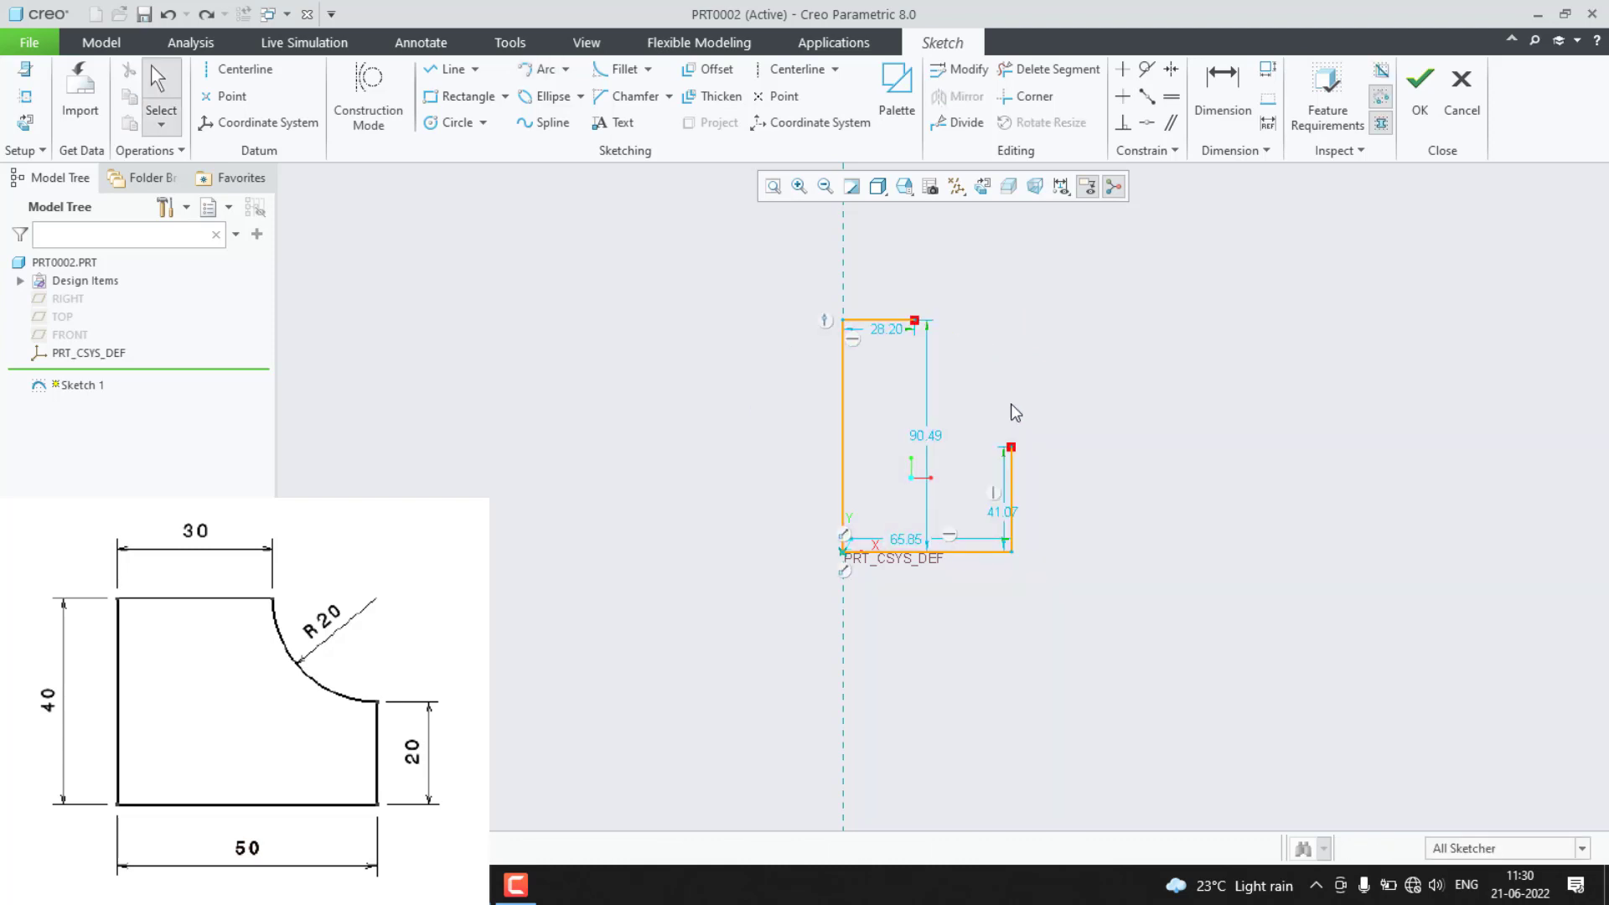
Draw an inward-curving three-point arc of about 45 mm radius from the top edge's end to the short side's end.
left_click(541, 69)
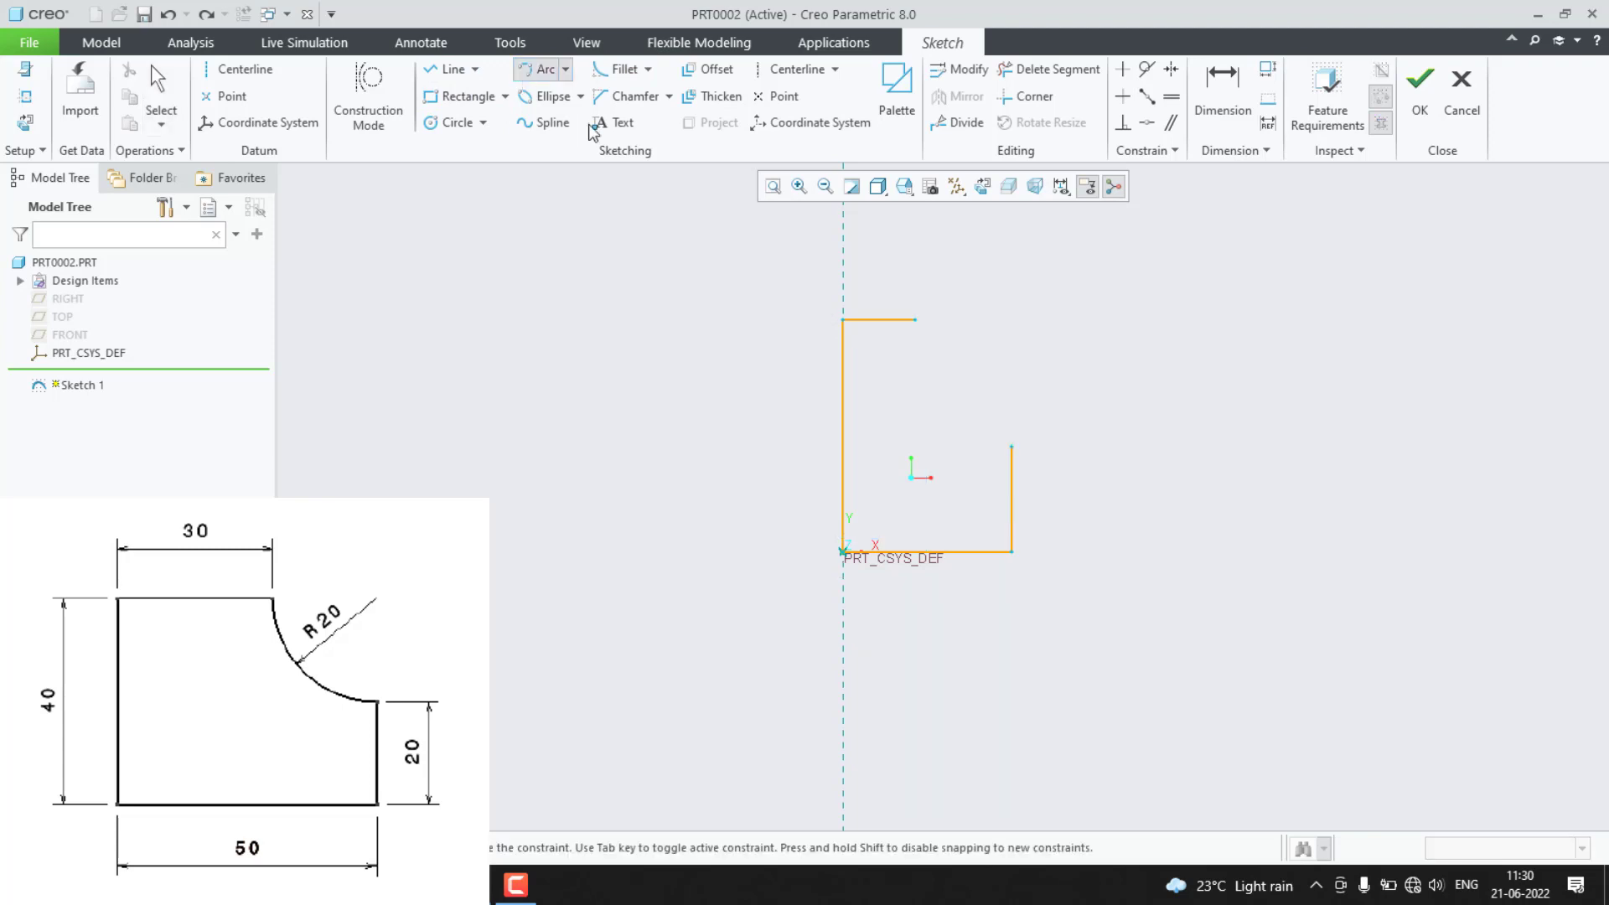
left_click(1012, 447)
left_click(916, 425)
middle_click(950, 442)
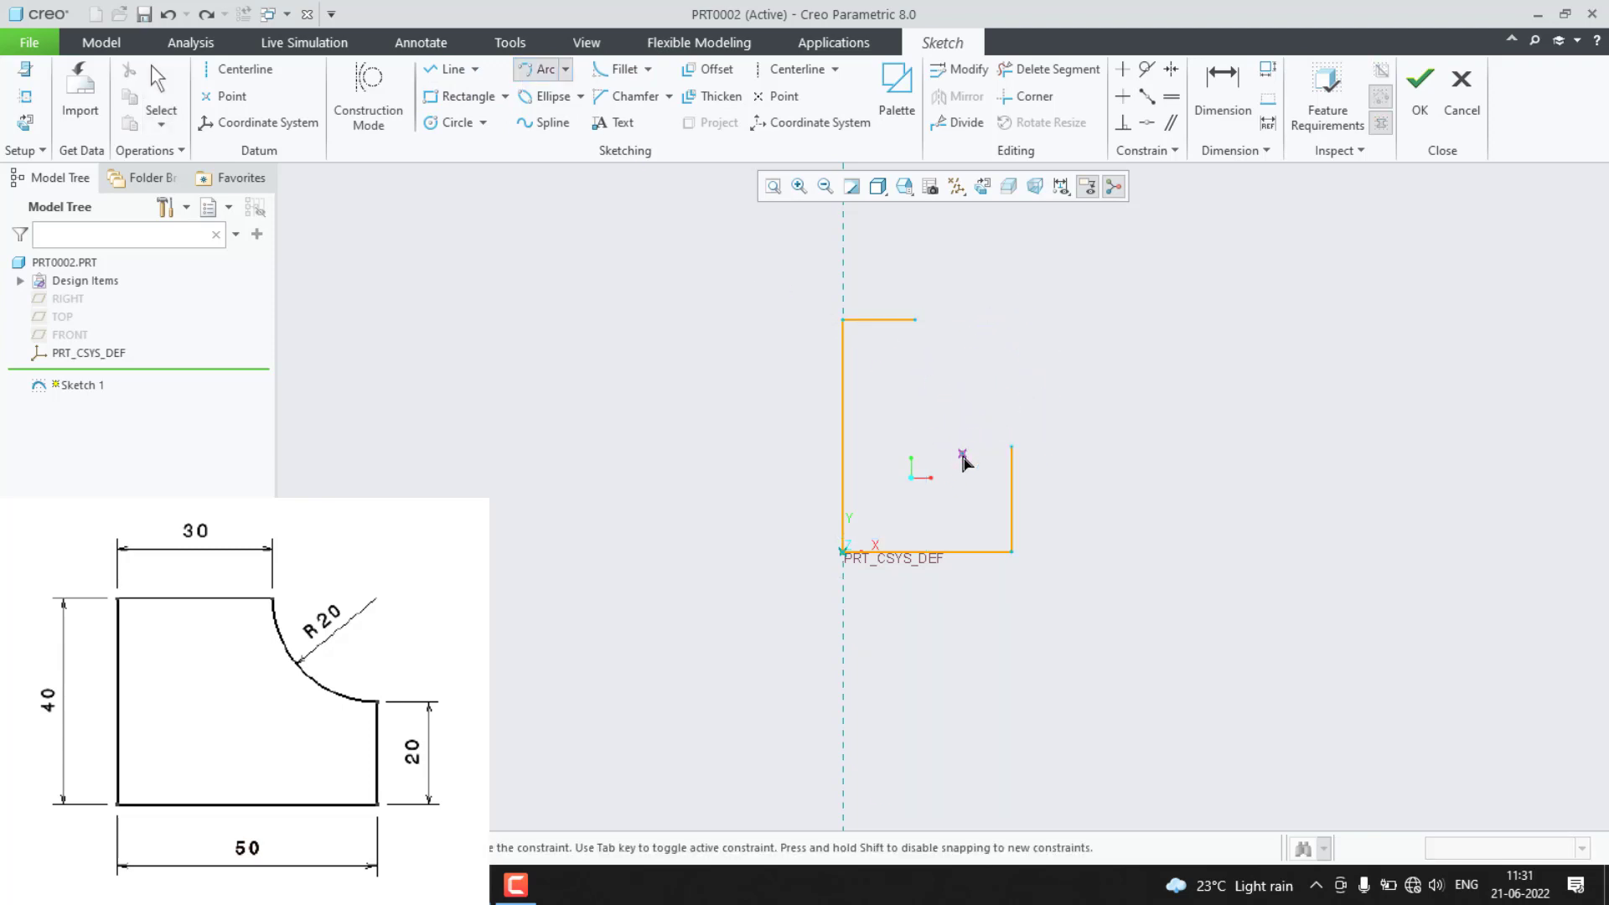
left_click(916, 320)
left_click(1012, 449)
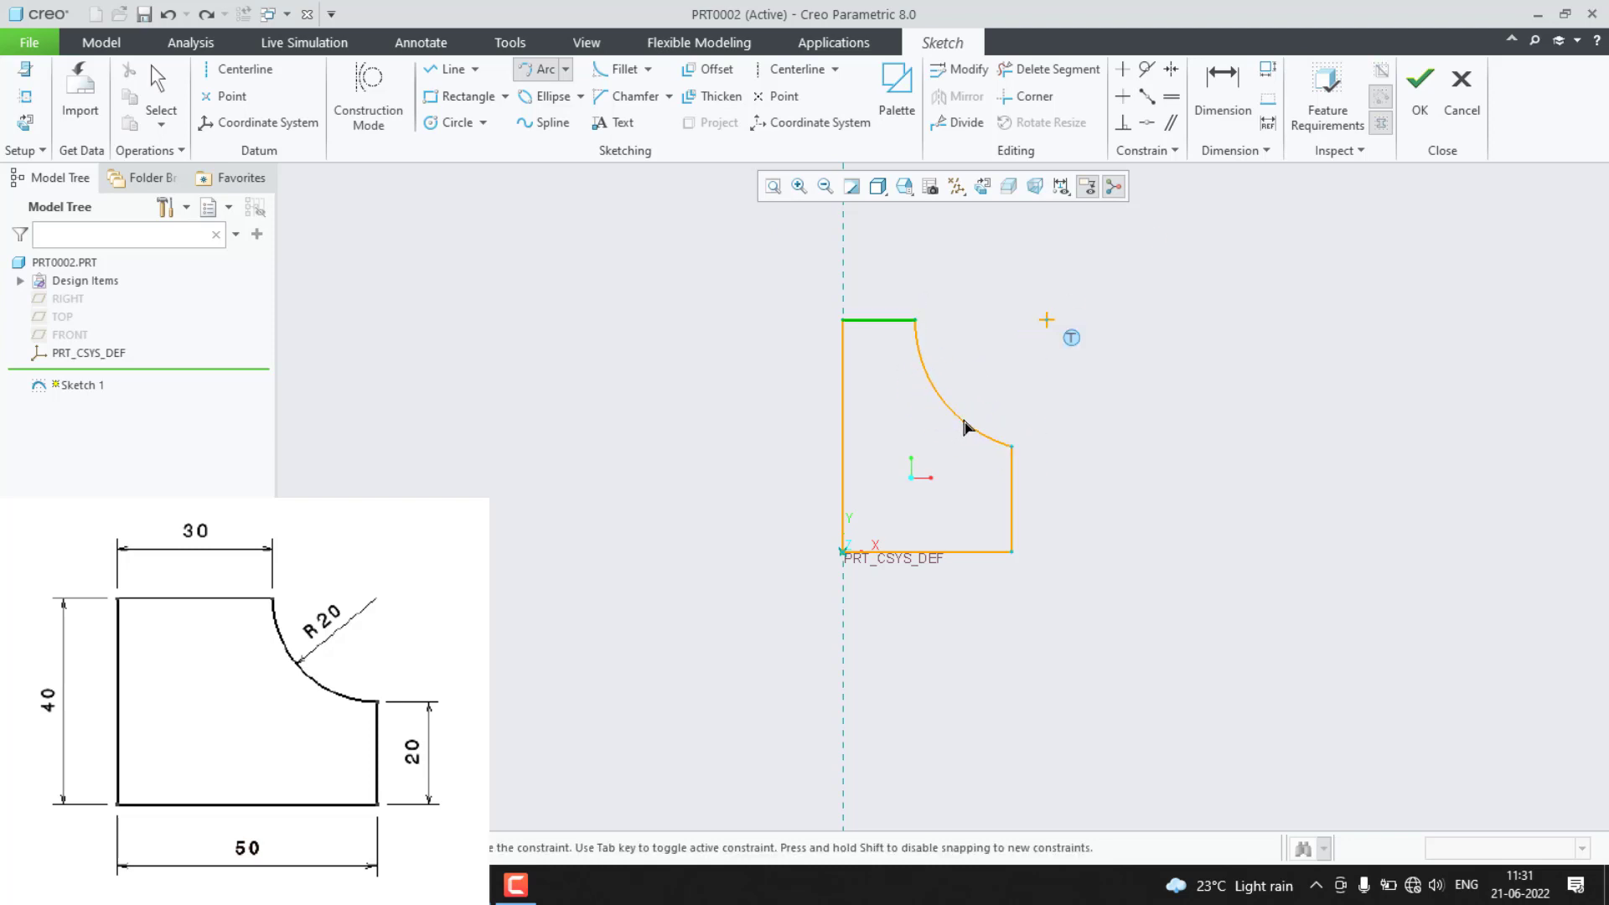
left_click(962, 431)
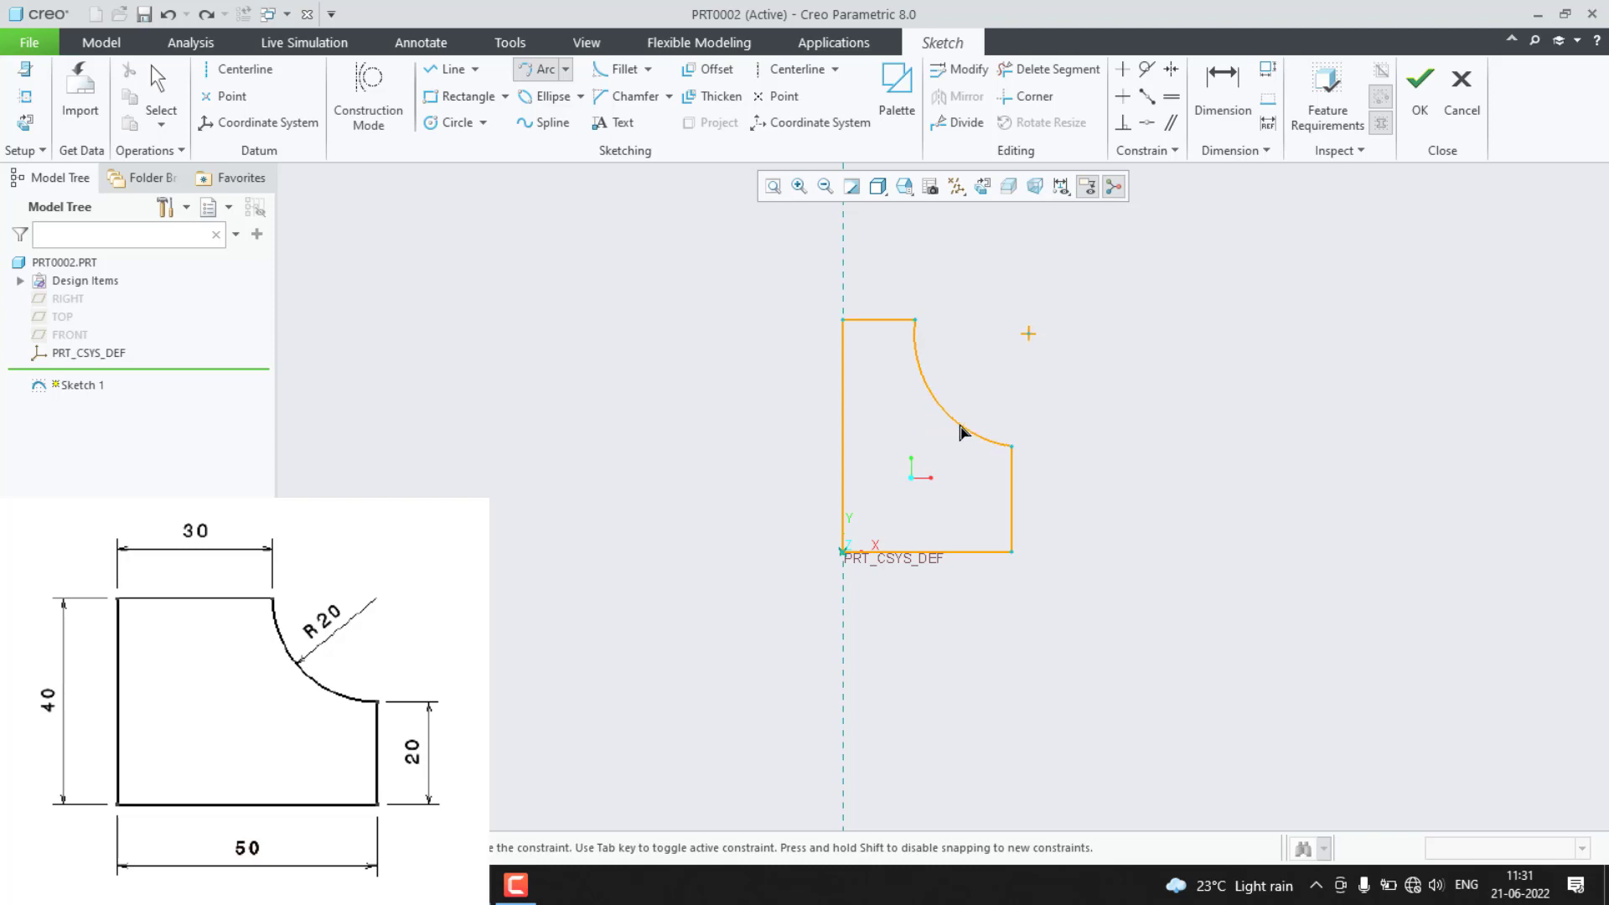
middle_click(922, 485)
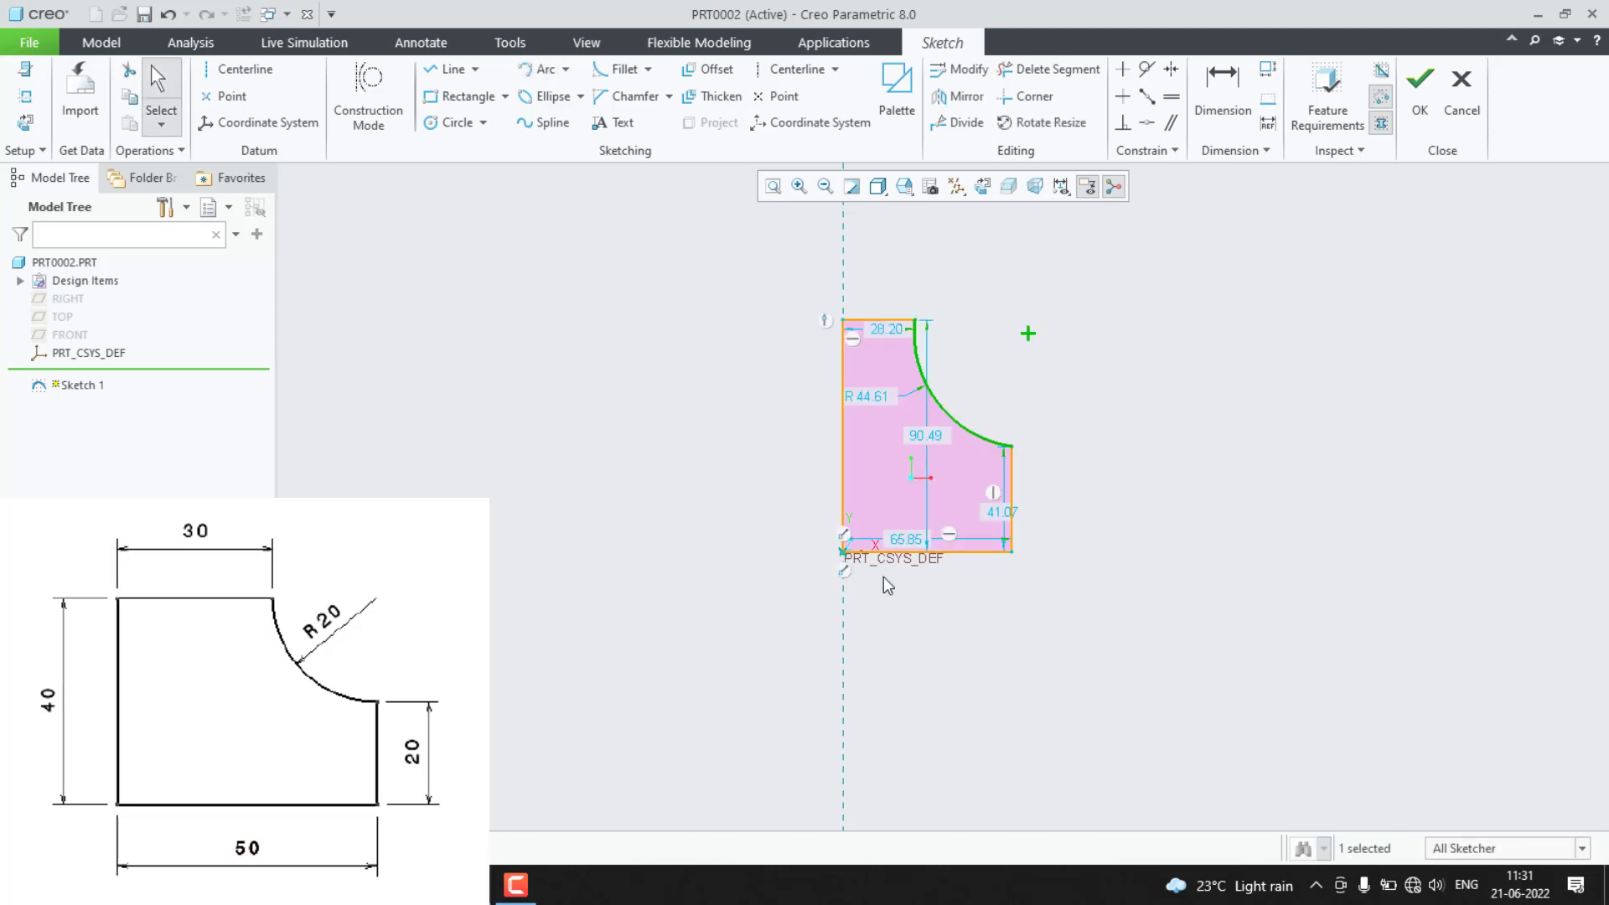
Leave the arc's radius unedited and delete the inward-curving arc.
scroll(905, 597, "up", 2)
scroll(905, 597, "down", 1)
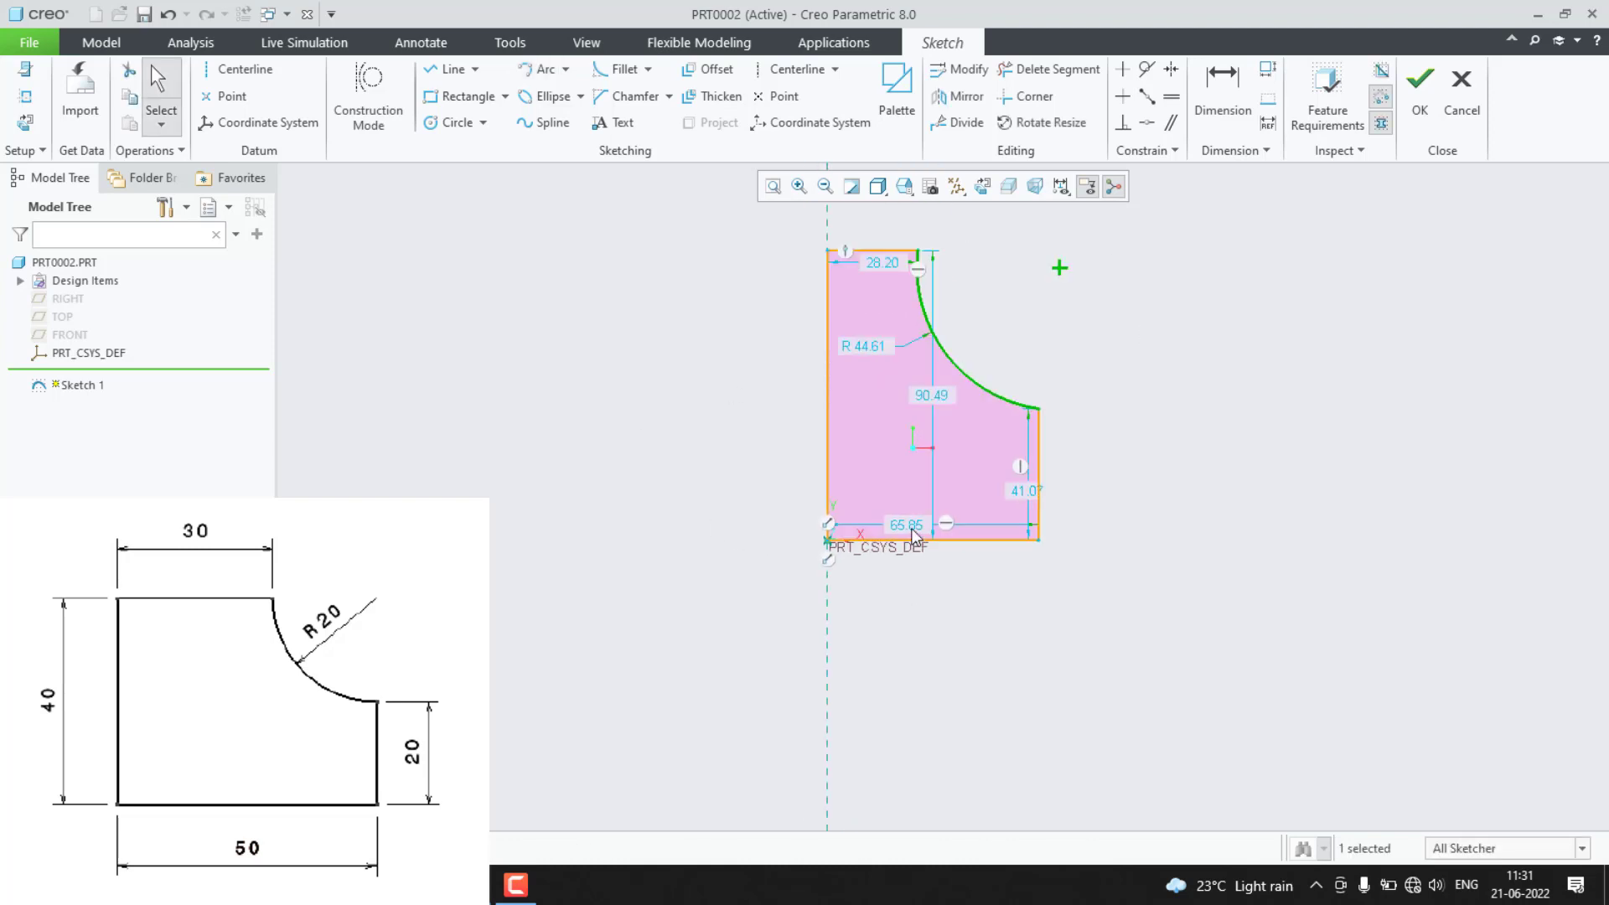
double_click(858, 353)
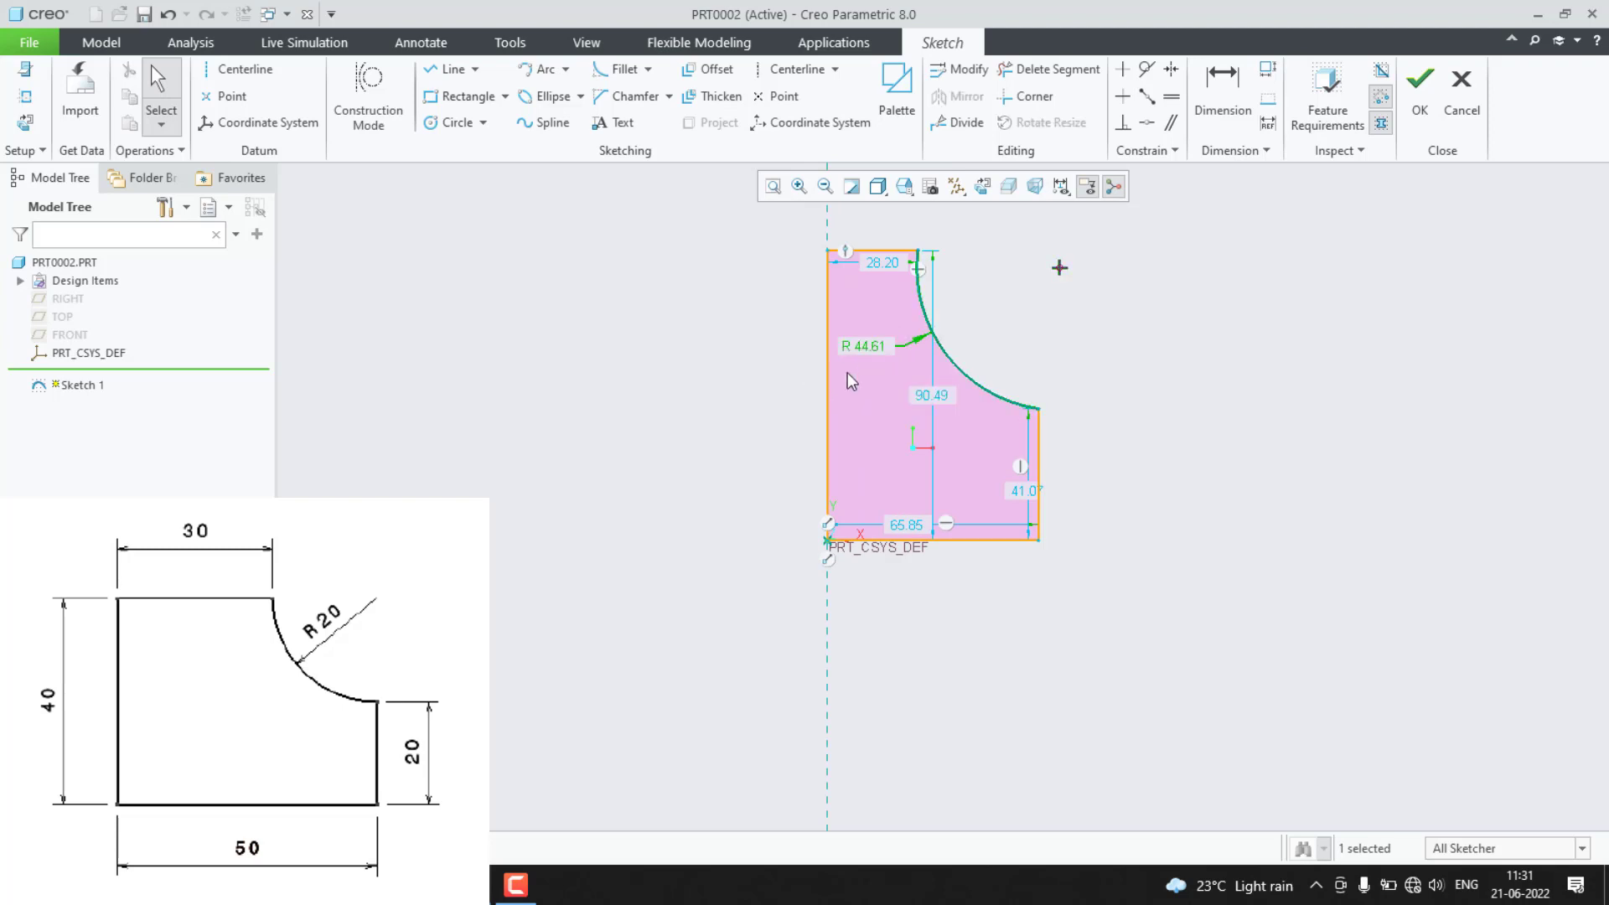
double_click(869, 342)
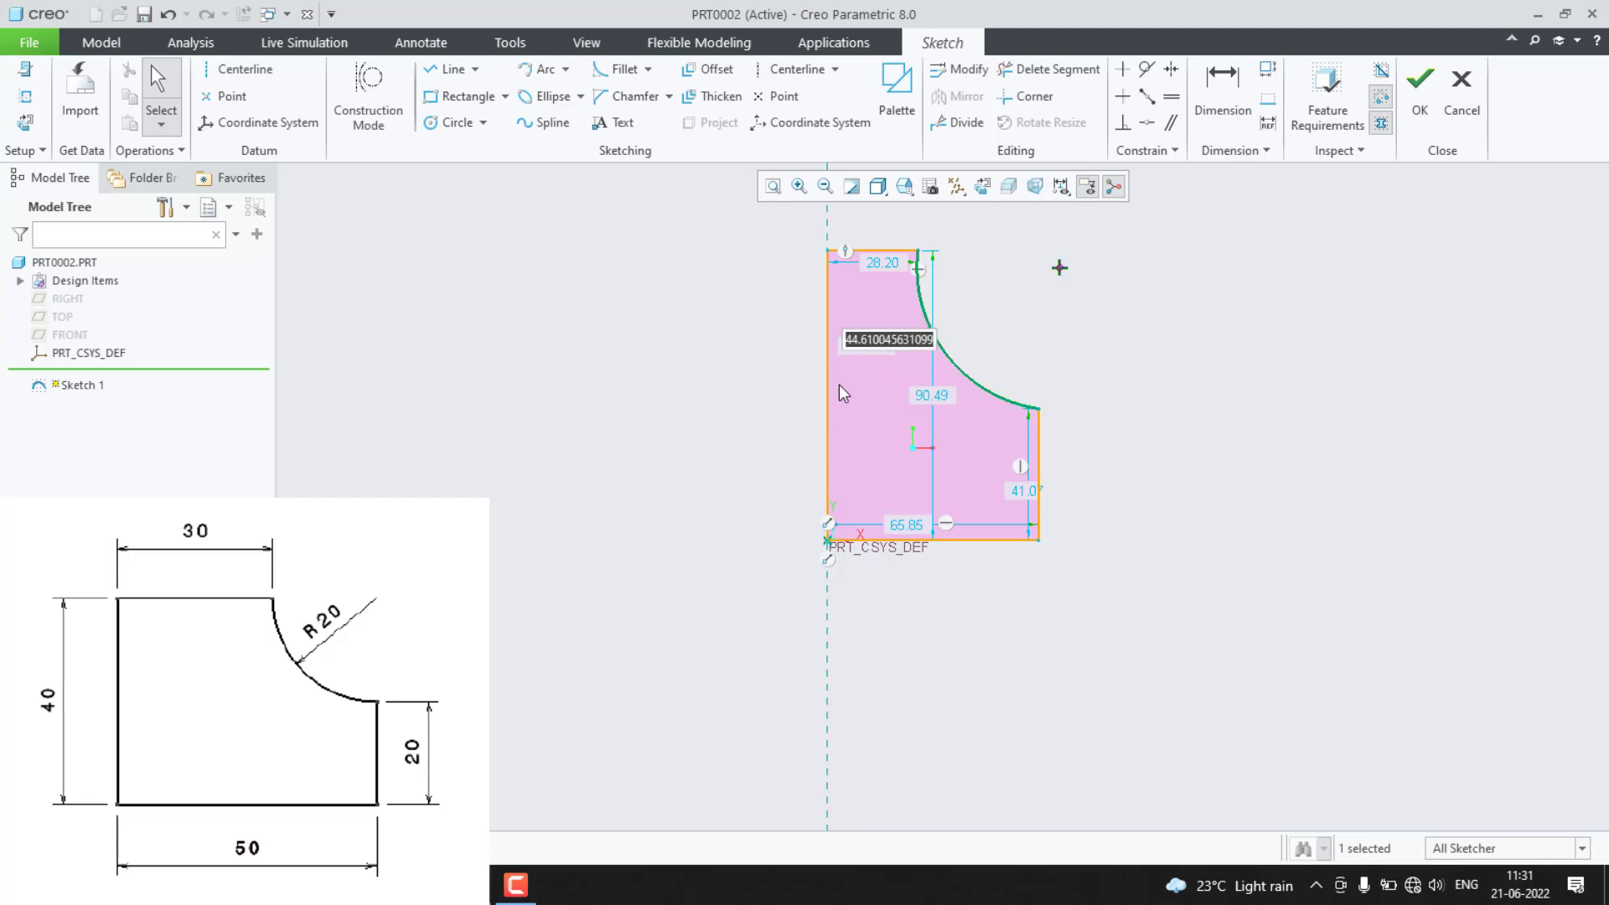
key("Return")
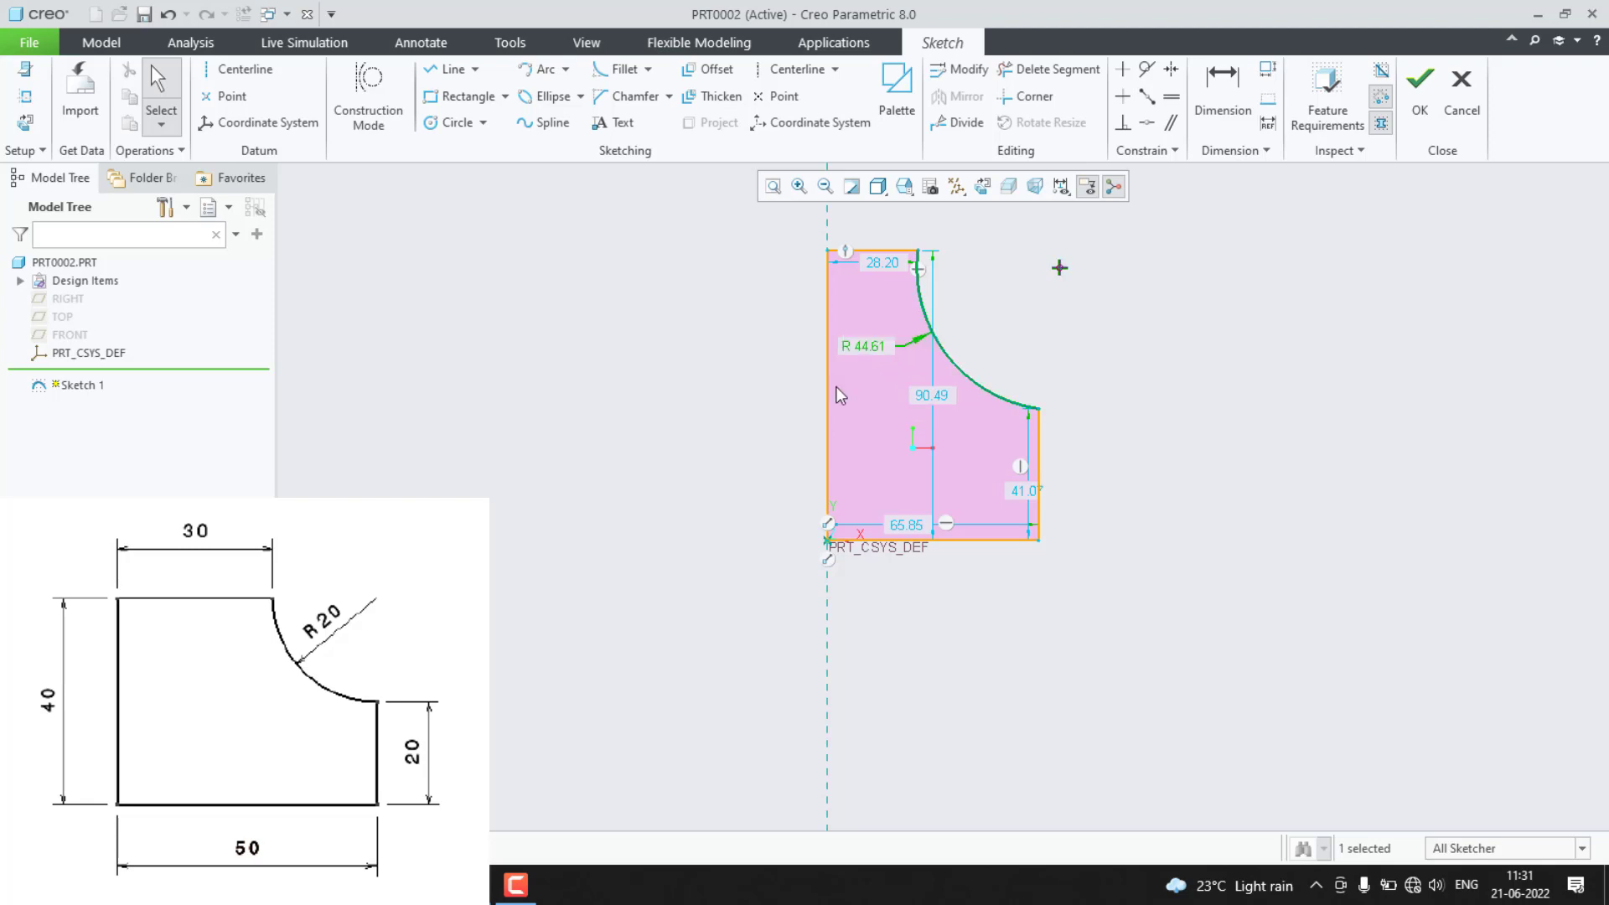
left_click(1127, 330)
left_click(956, 376)
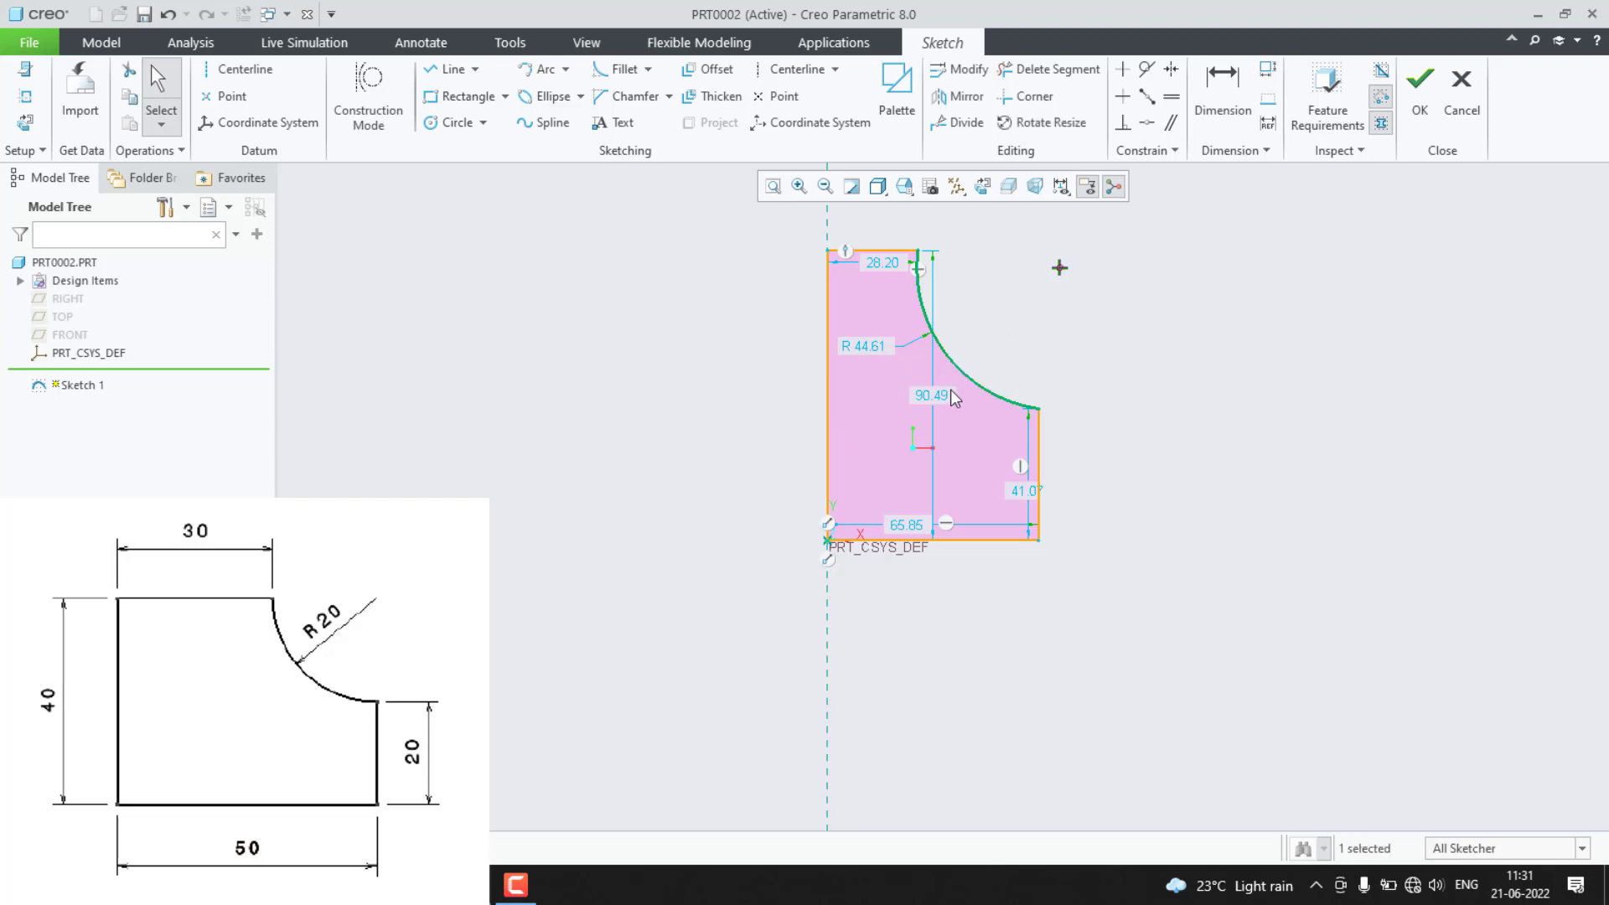
key("Delete")
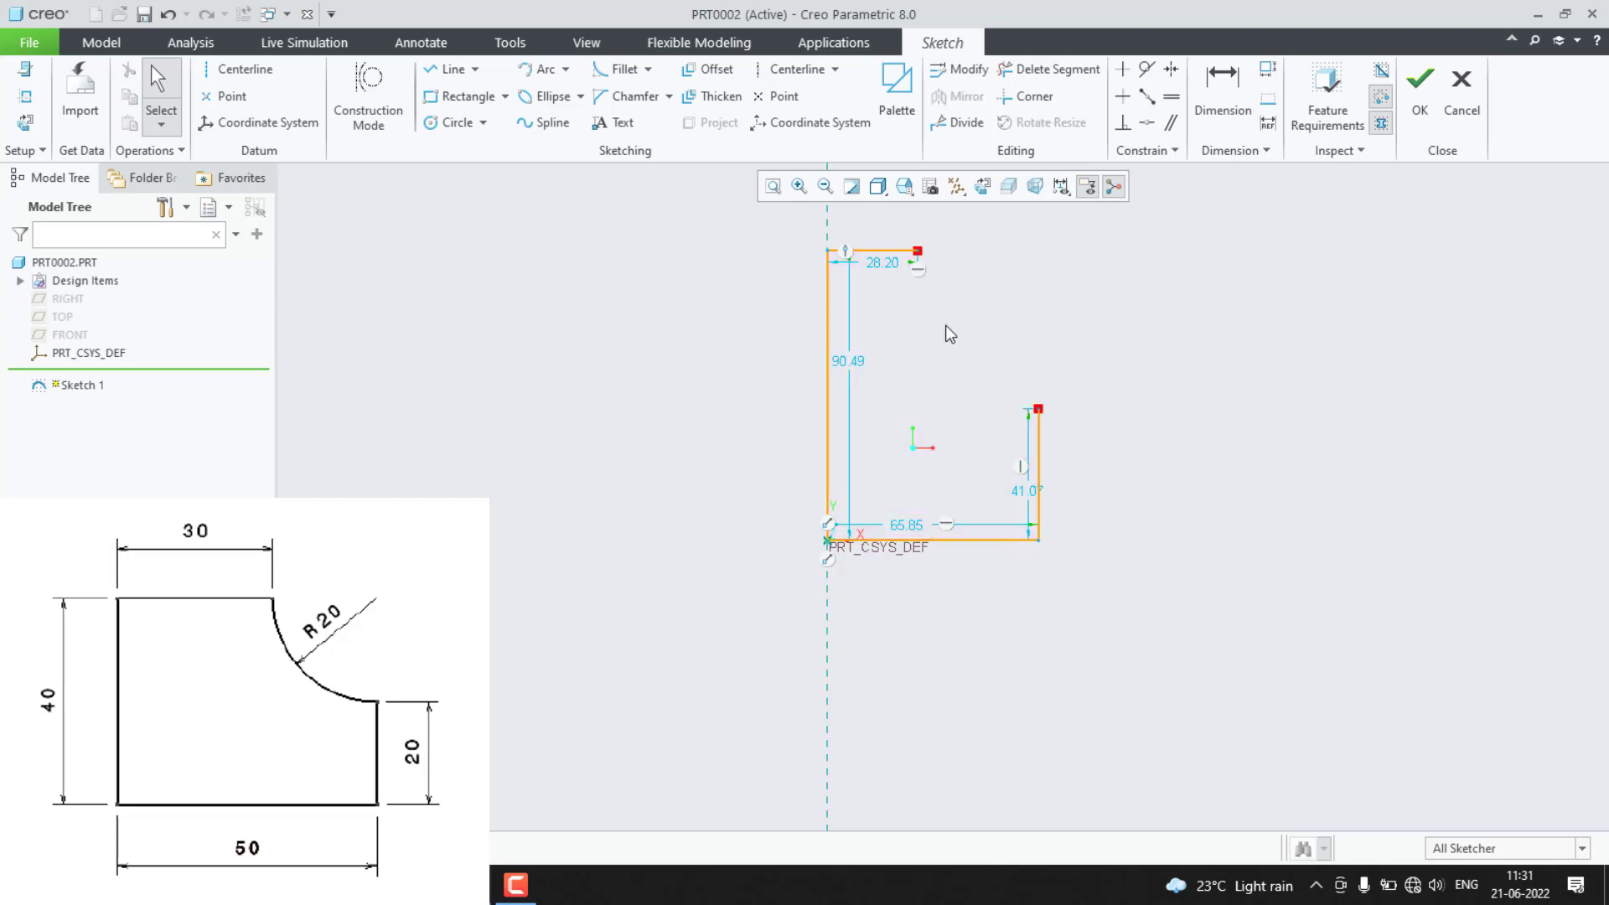
Set the short vertical side to 20 mm and the top edge to 30 mm.
double_click(1019, 491)
type("20")
key("Return")
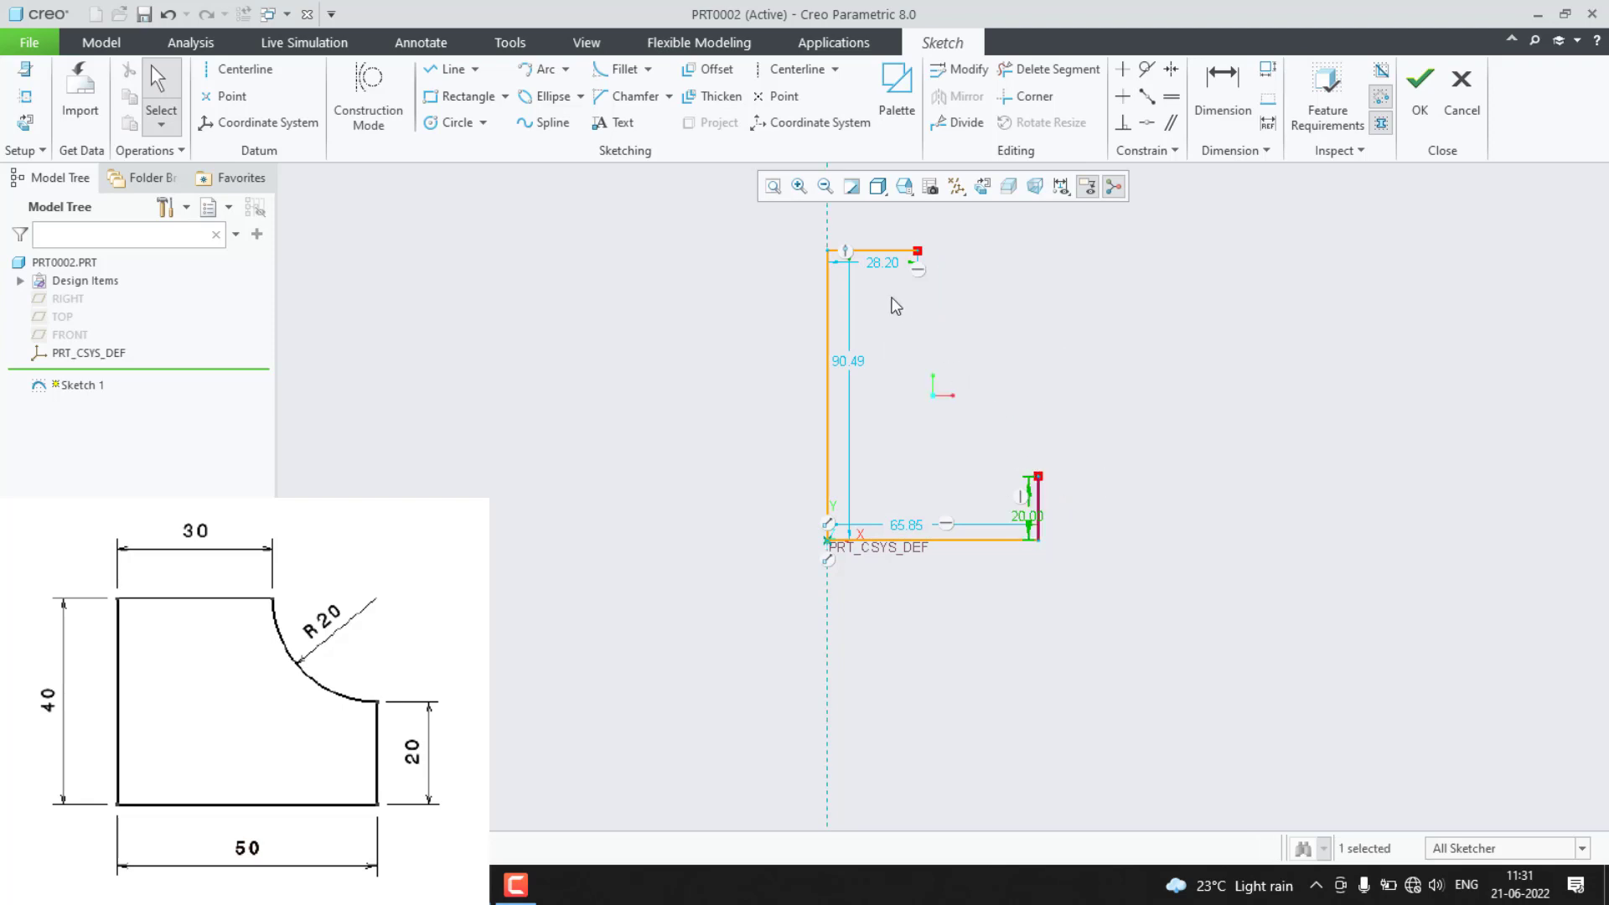
double_click(879, 265)
type("30")
key("Return")
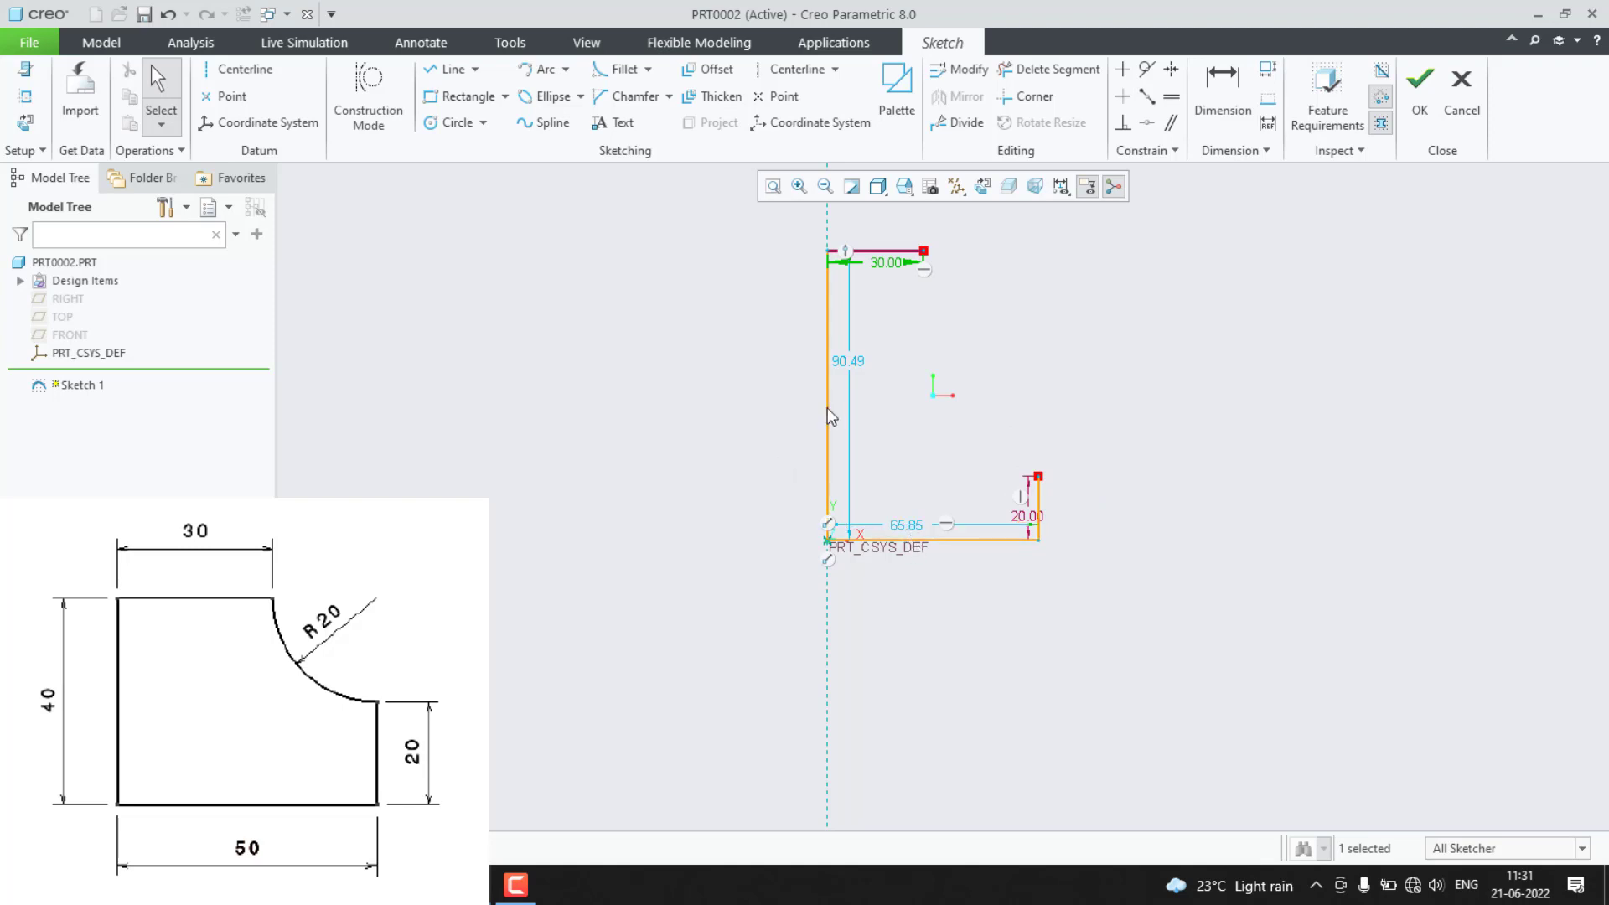
Set the tall vertical side to 40 mm and the base line to 50 mm.
double_click(863, 379)
type("40")
key("Return")
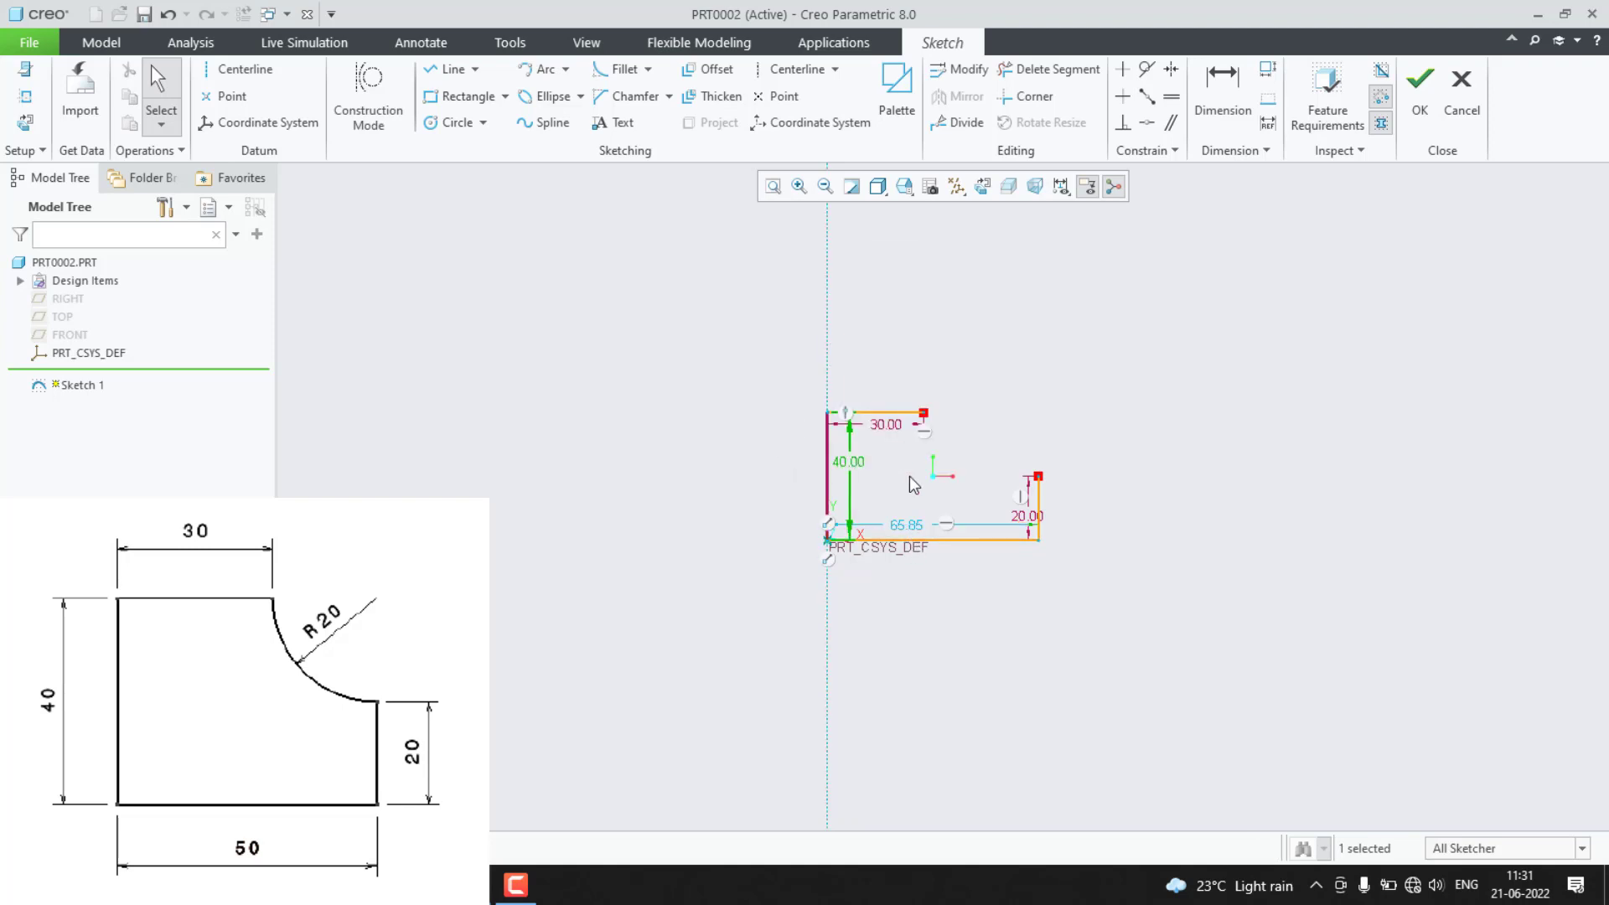
double_click(918, 521)
type("50")
key("Return")
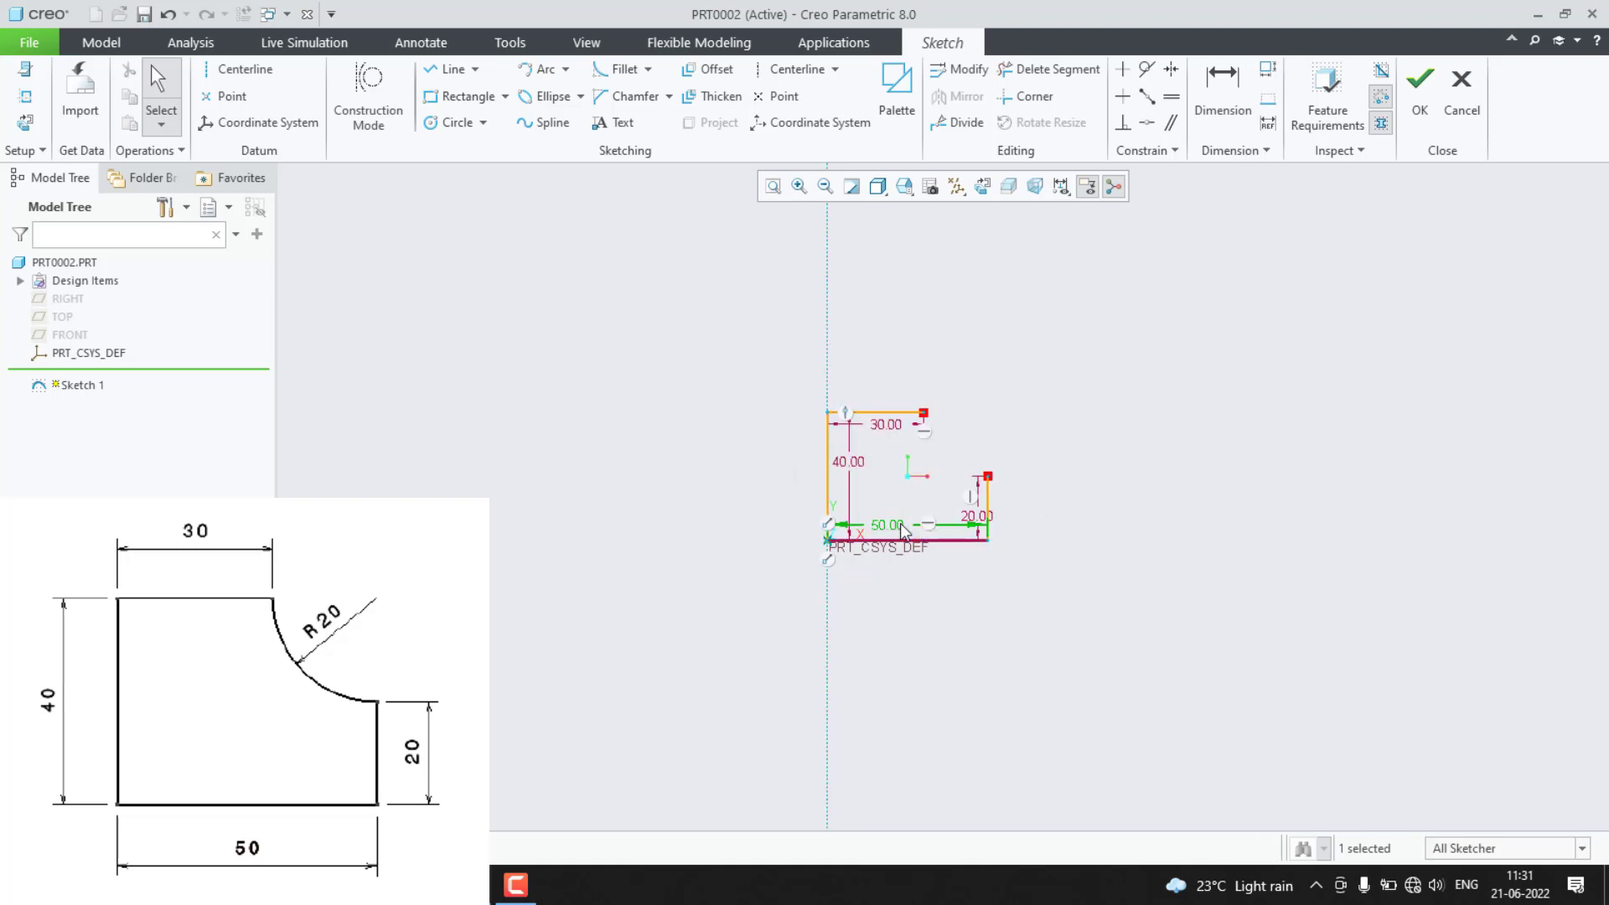
Reposition the 50, 40, 30 and 20 mm dimensions outside the open profile.
left_click_drag(888, 526, 890, 594)
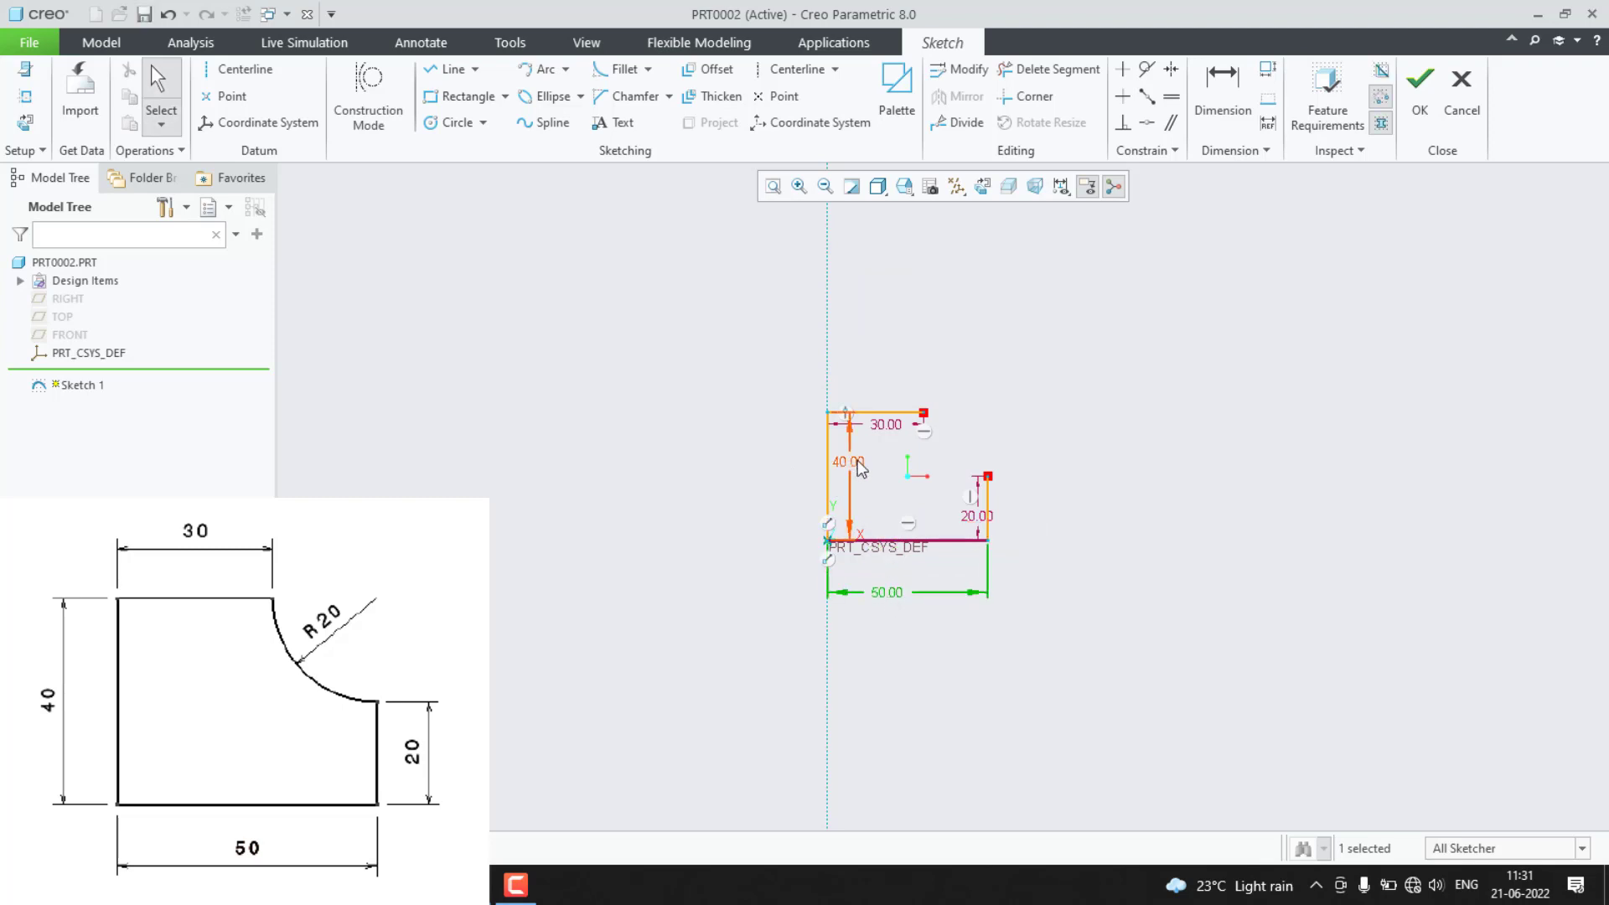
left_click_drag(848, 462, 728, 474)
left_click_drag(891, 426, 878, 347)
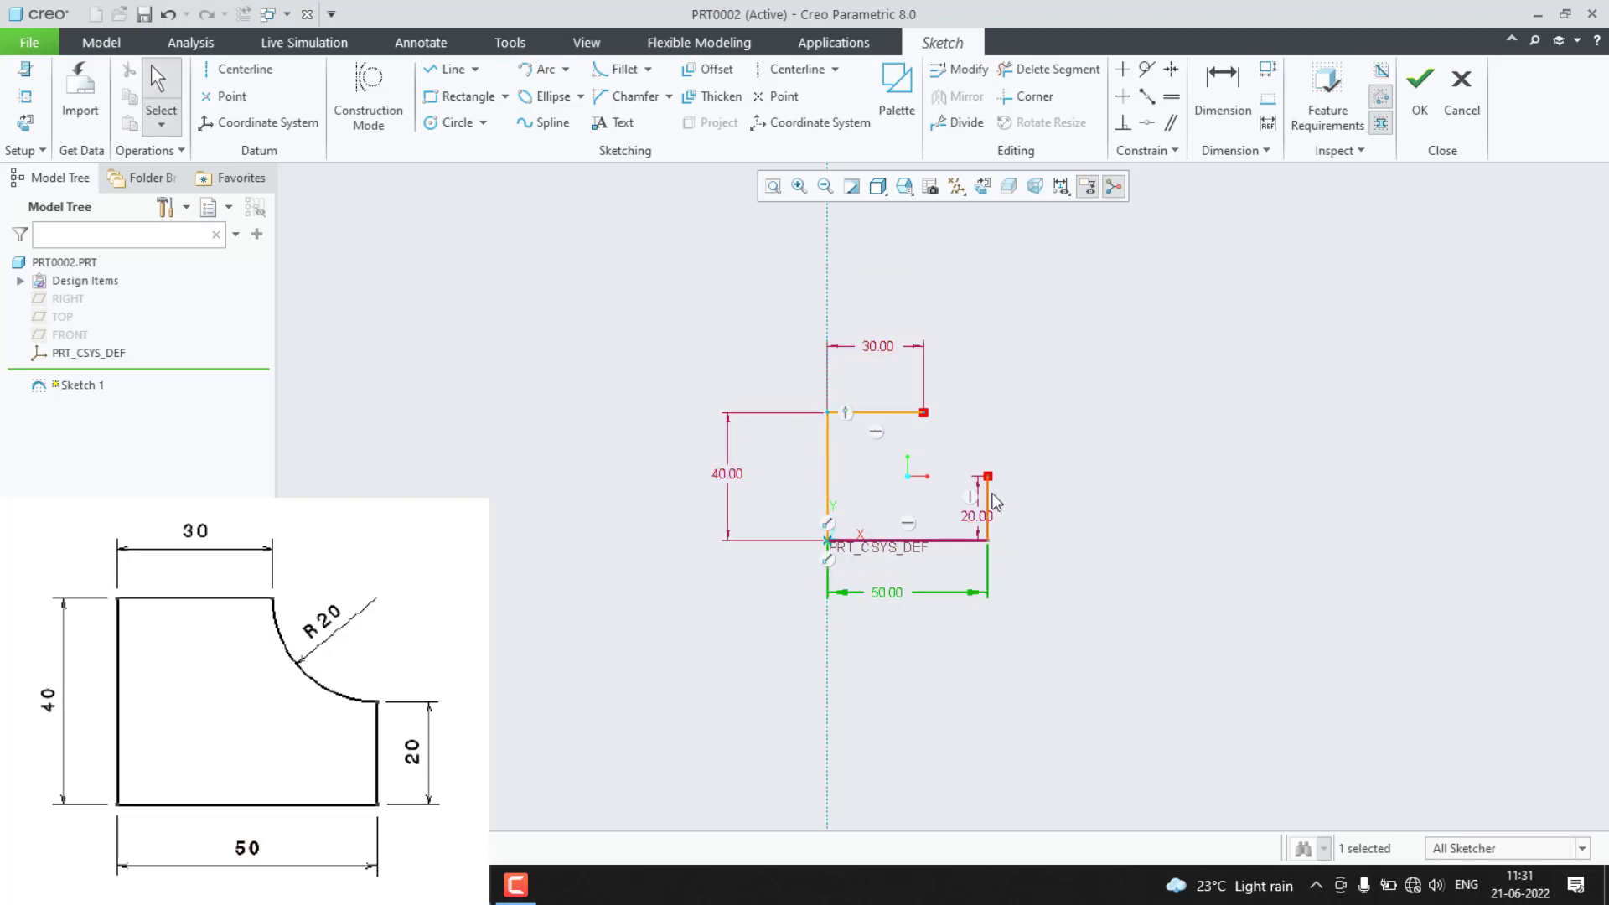
left_click_drag(977, 517, 1077, 524)
scroll(958, 515, "down", 2)
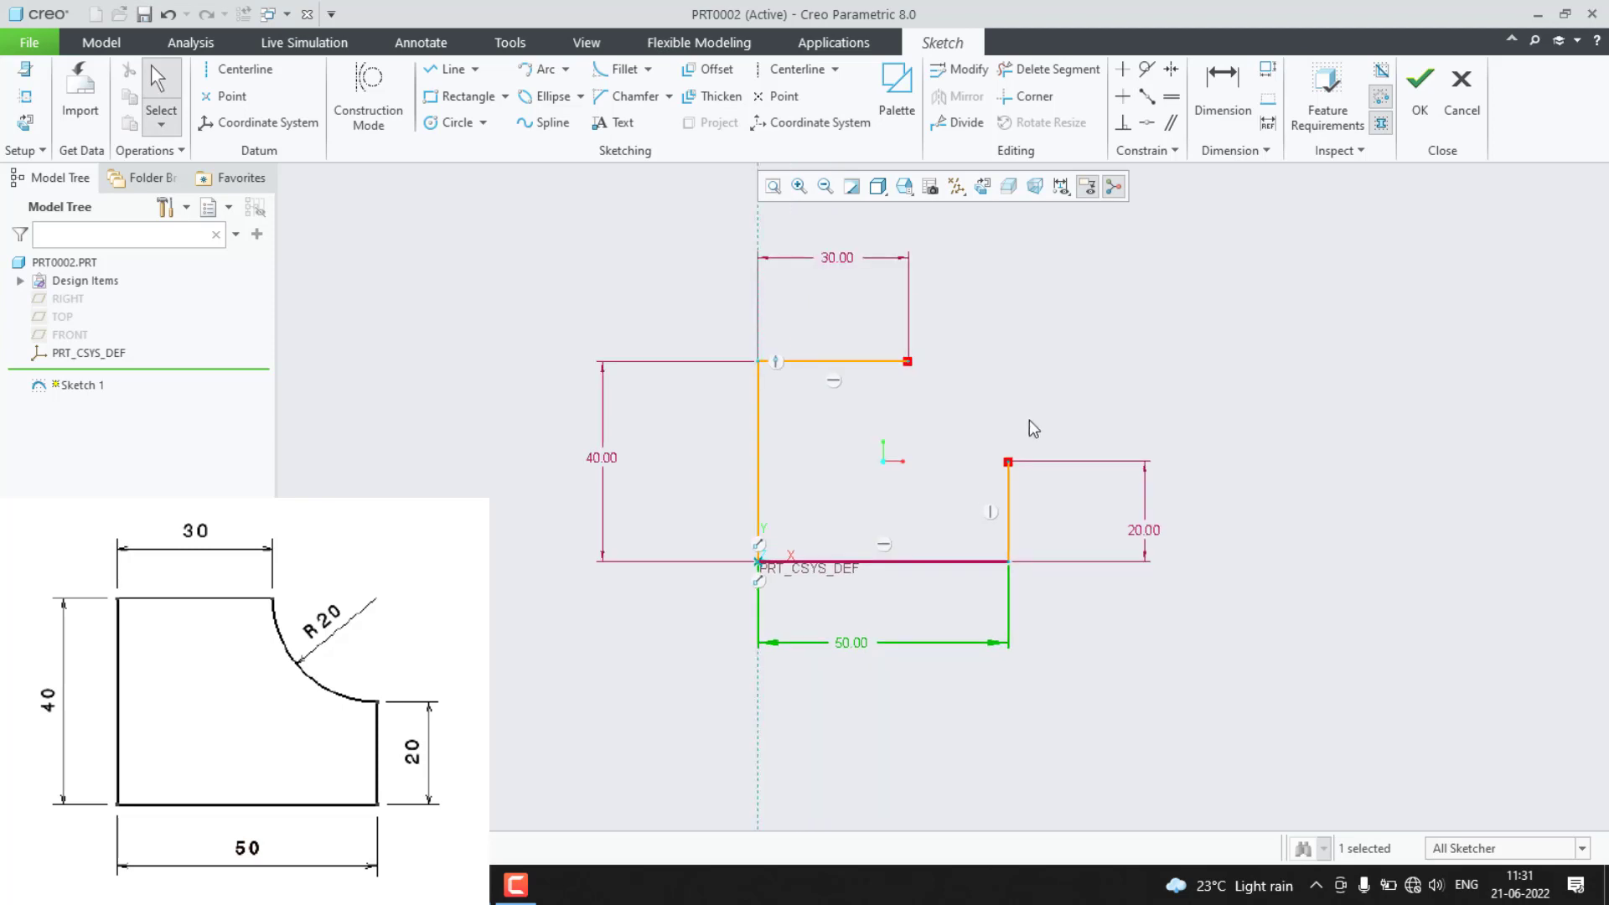
Draw a centre-and-ends arc of about 23 mm radius, centred level with the top edge, starting at the short side's upper end.
left_click(566, 68)
left_click(568, 121)
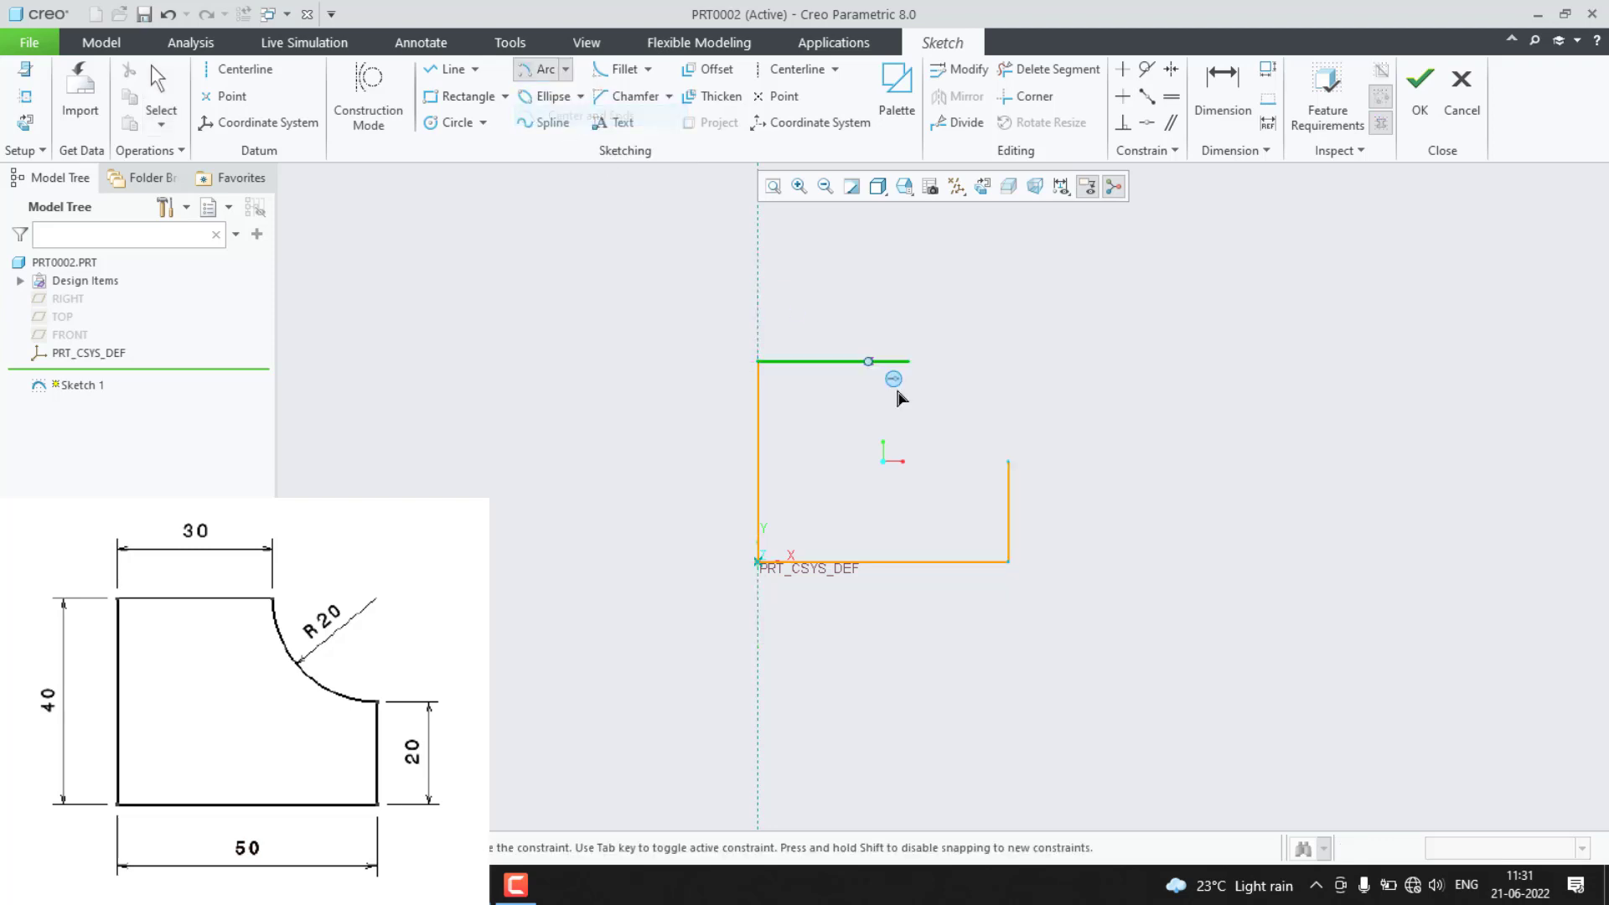
left_click(1008, 461)
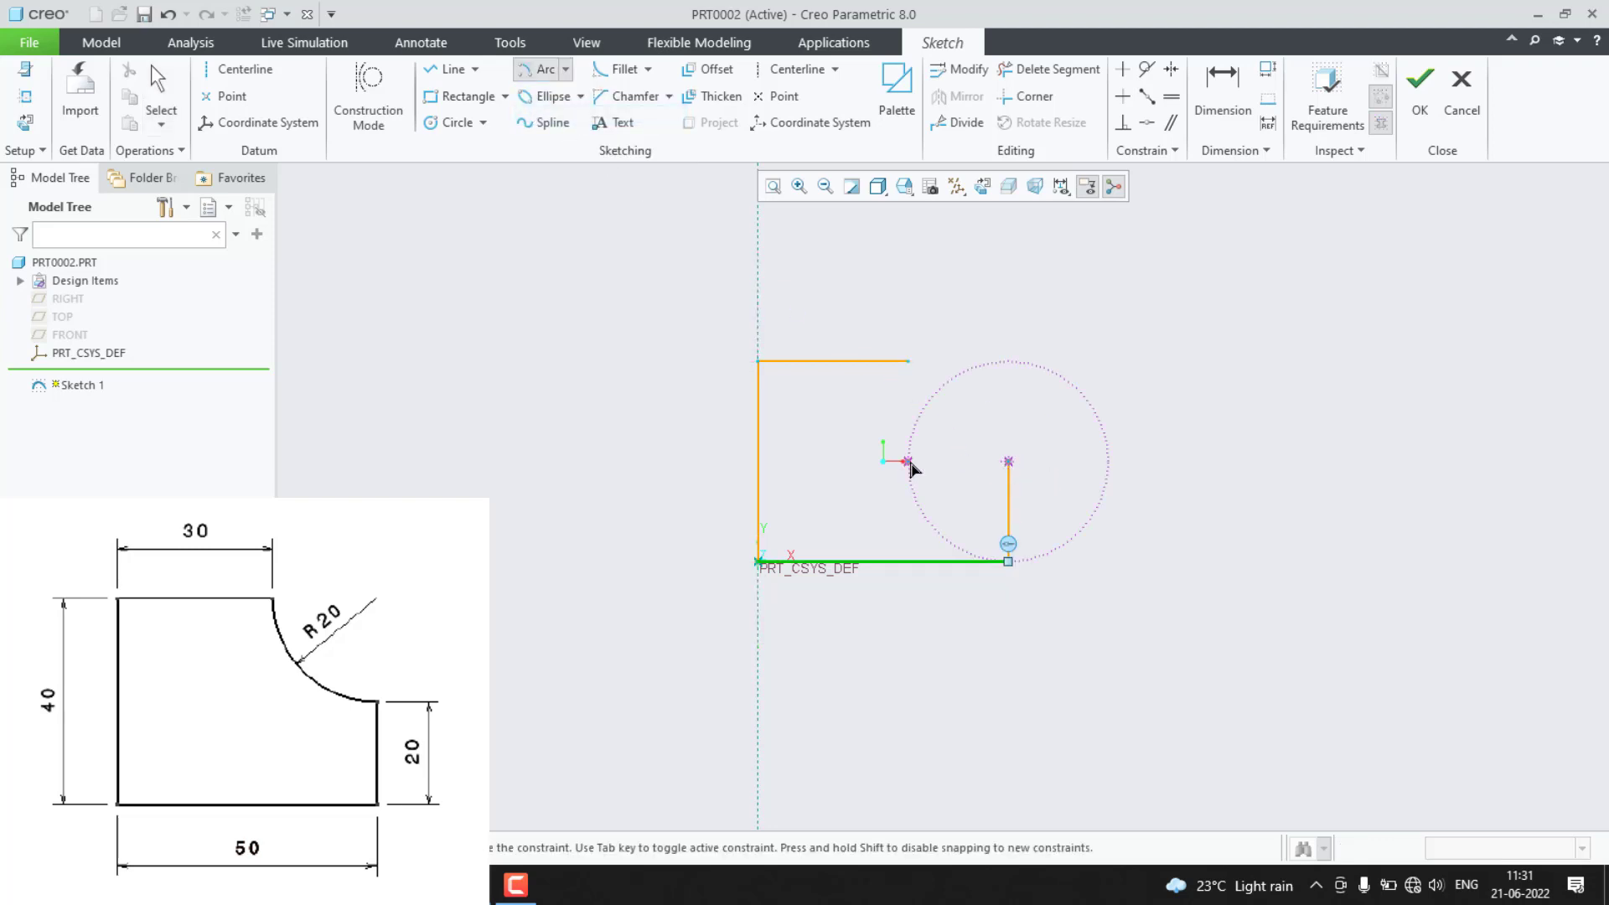
middle_click(998, 438)
left_click(1065, 362)
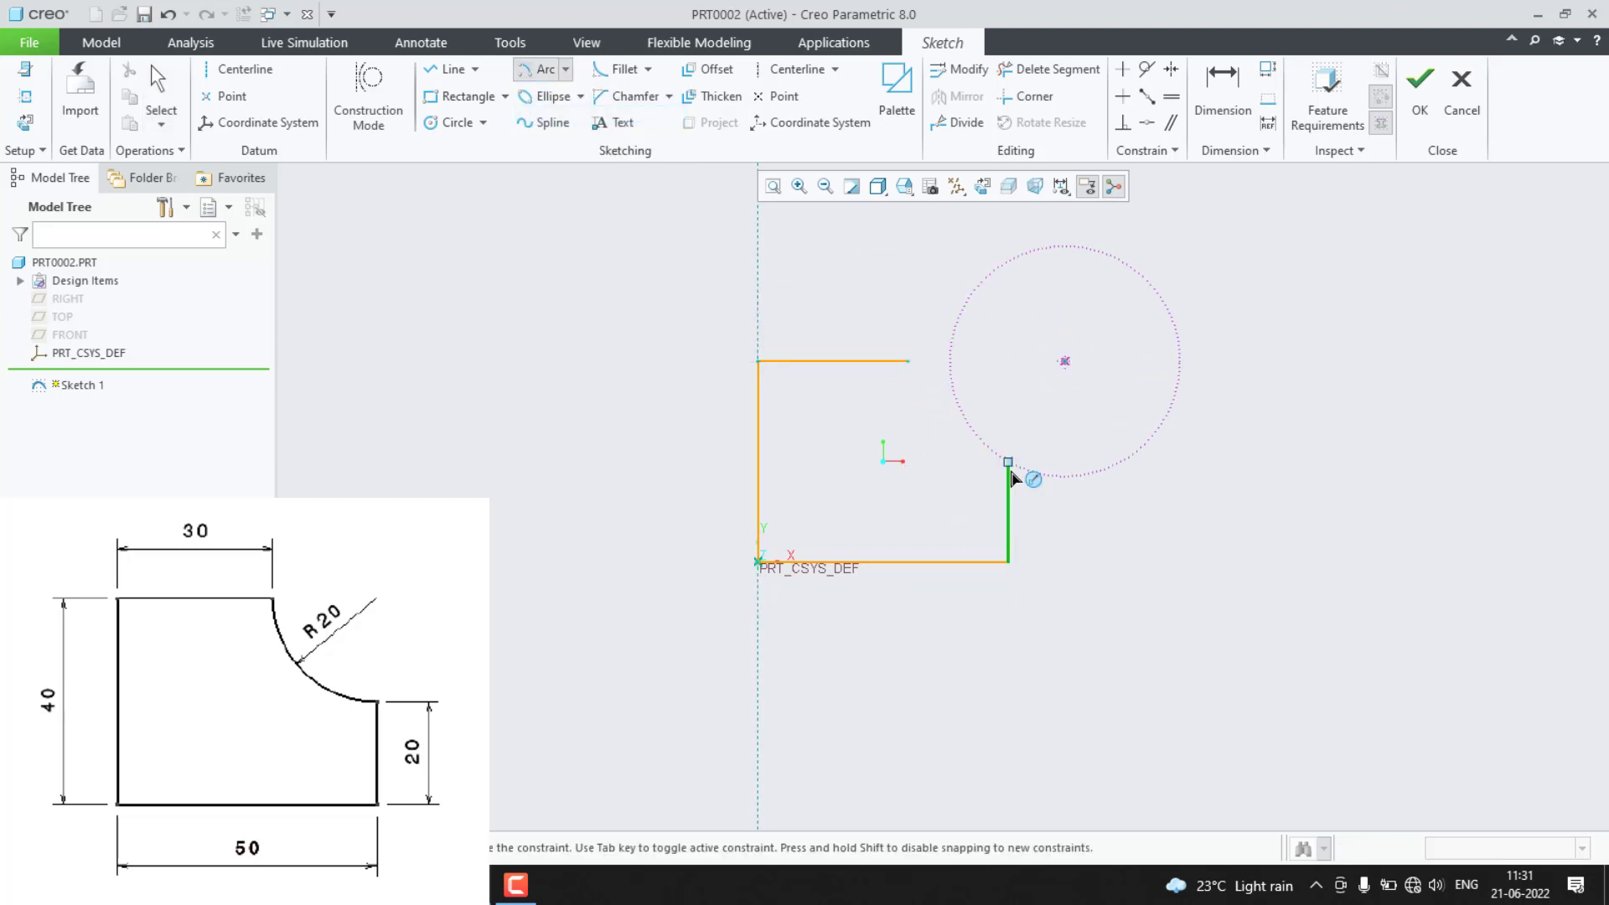
left_click(1009, 461)
left_click(950, 362)
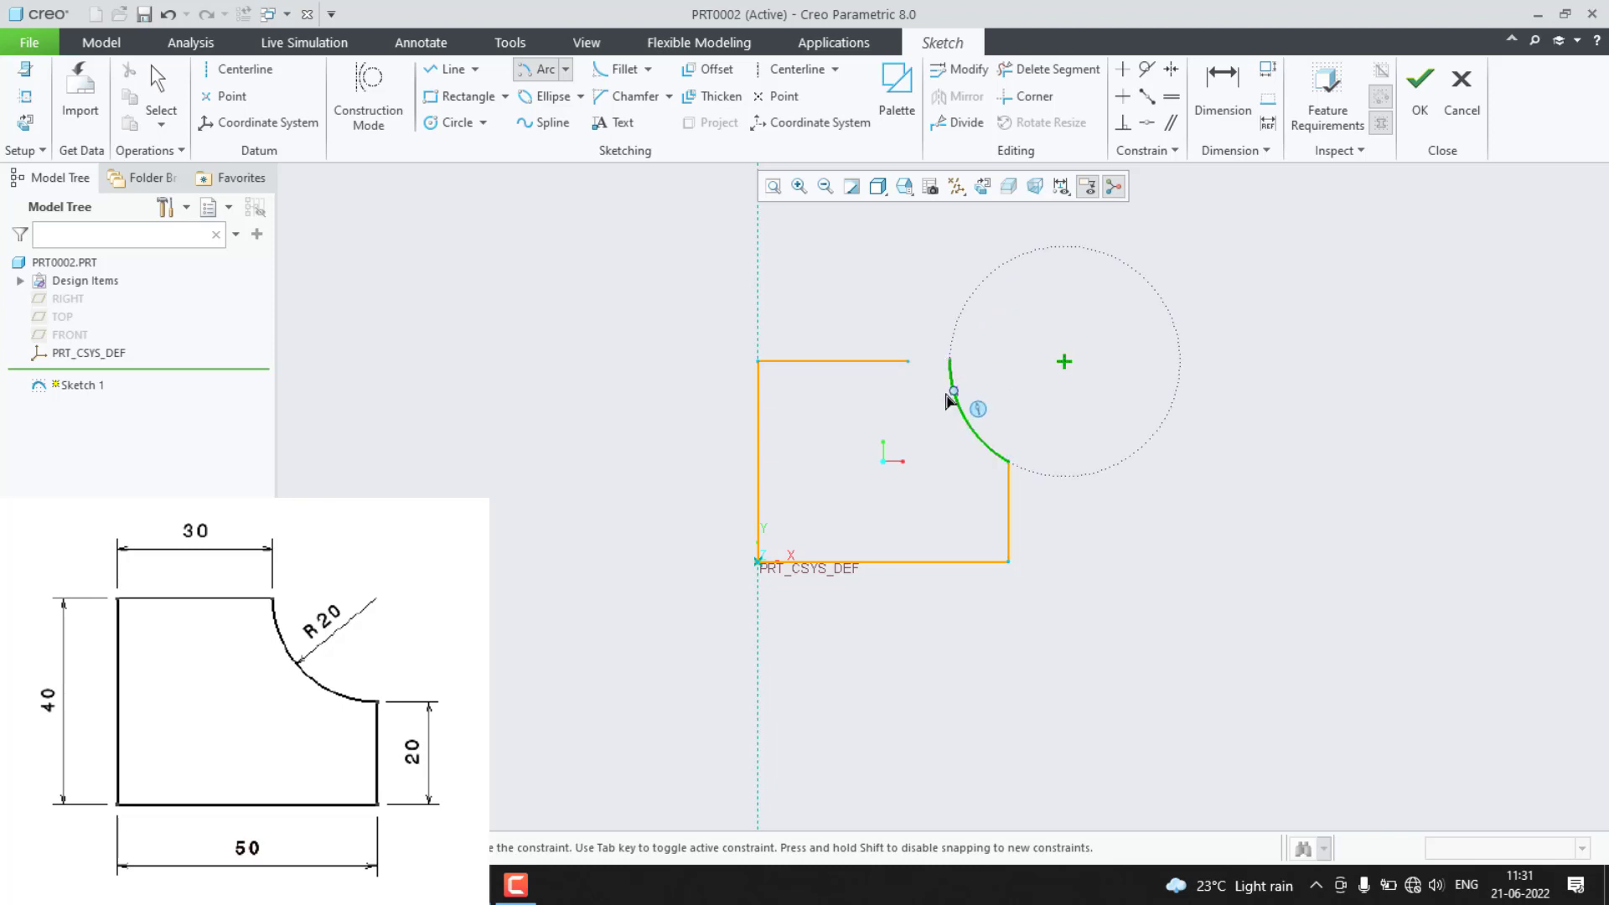
middle_click(942, 402)
middle_click(944, 369)
Set the concave arc's radius to 20 mm.
scroll(950, 385, "up", 1)
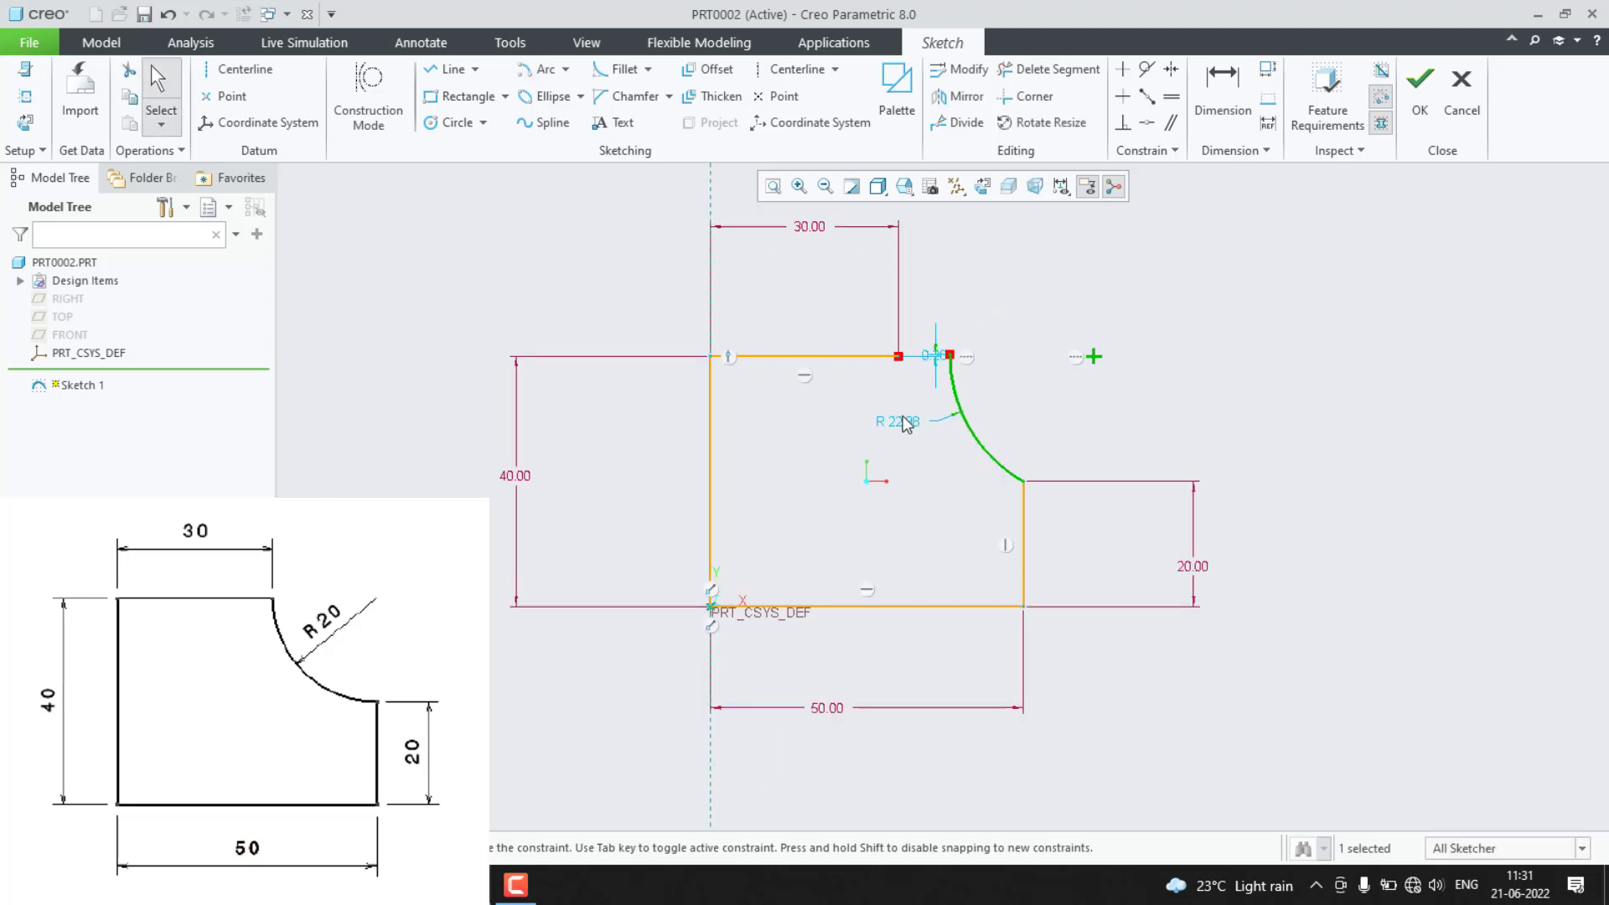
double_click(904, 424)
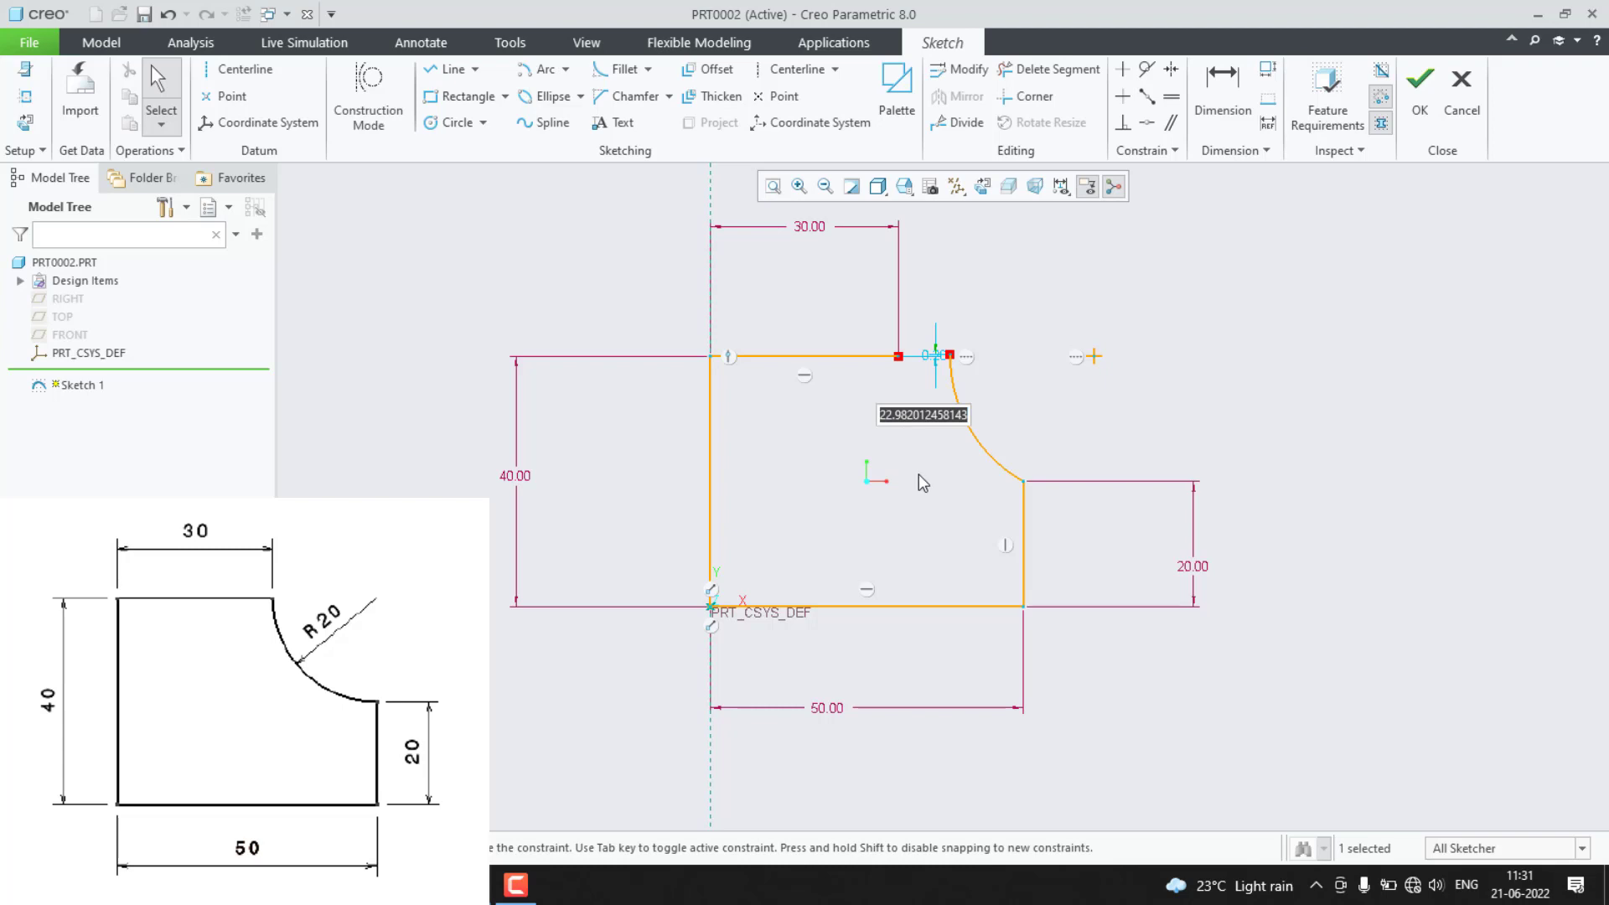
type("20")
key("Return")
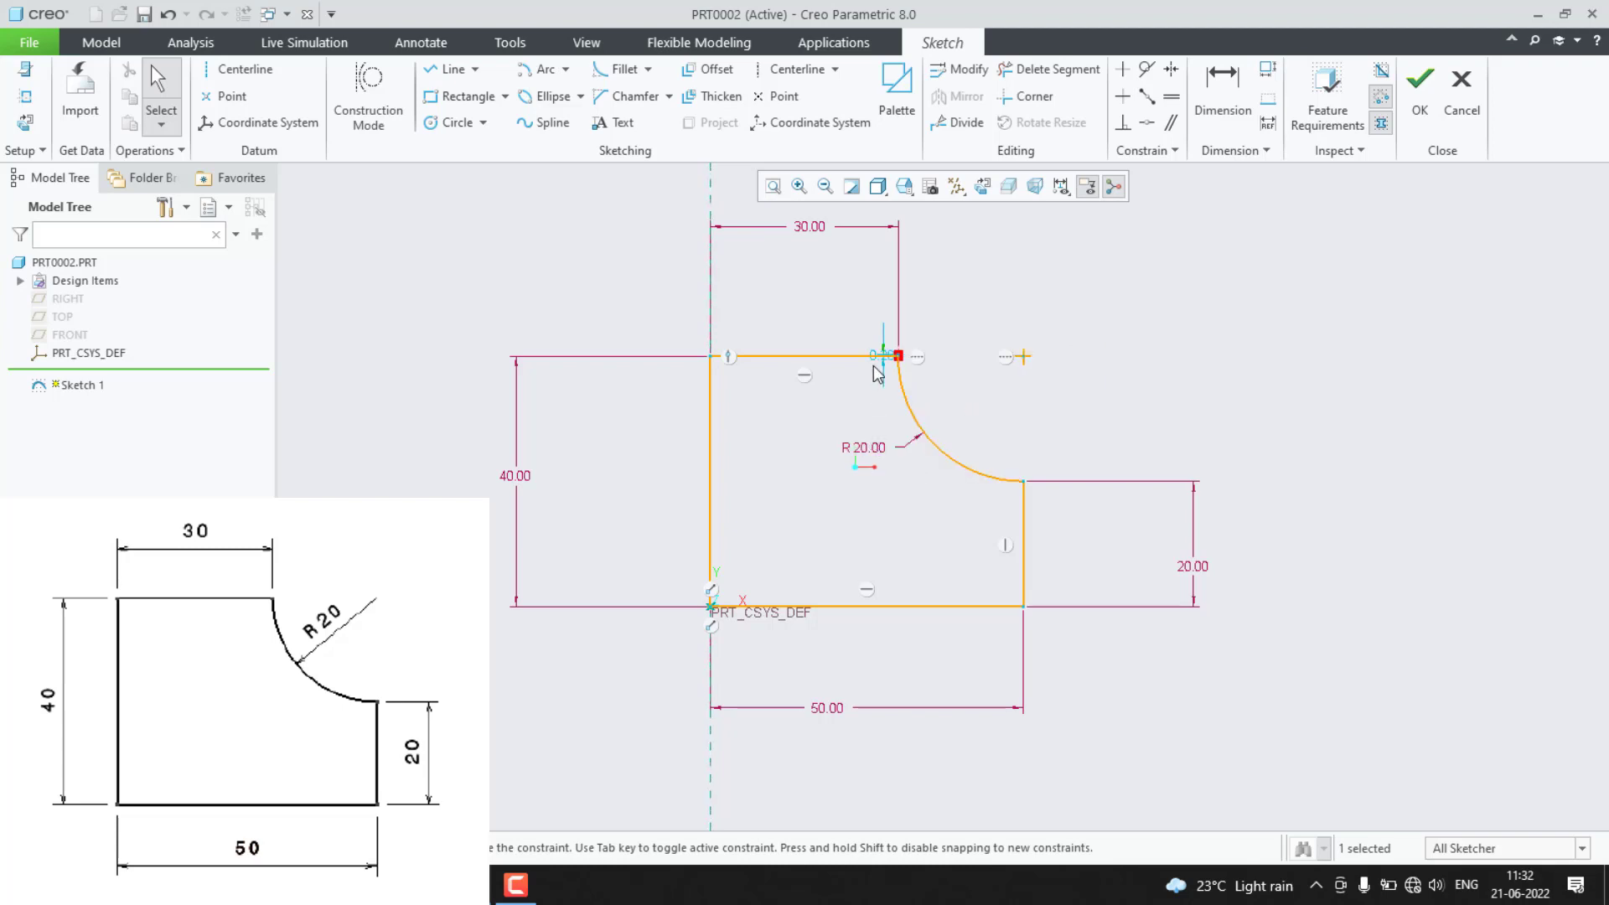
Make the arc's open end coincident with the top edge's end, deleting the conflicting "On horizontal or vertical" constraint.
scroll(876, 369, "up", 4)
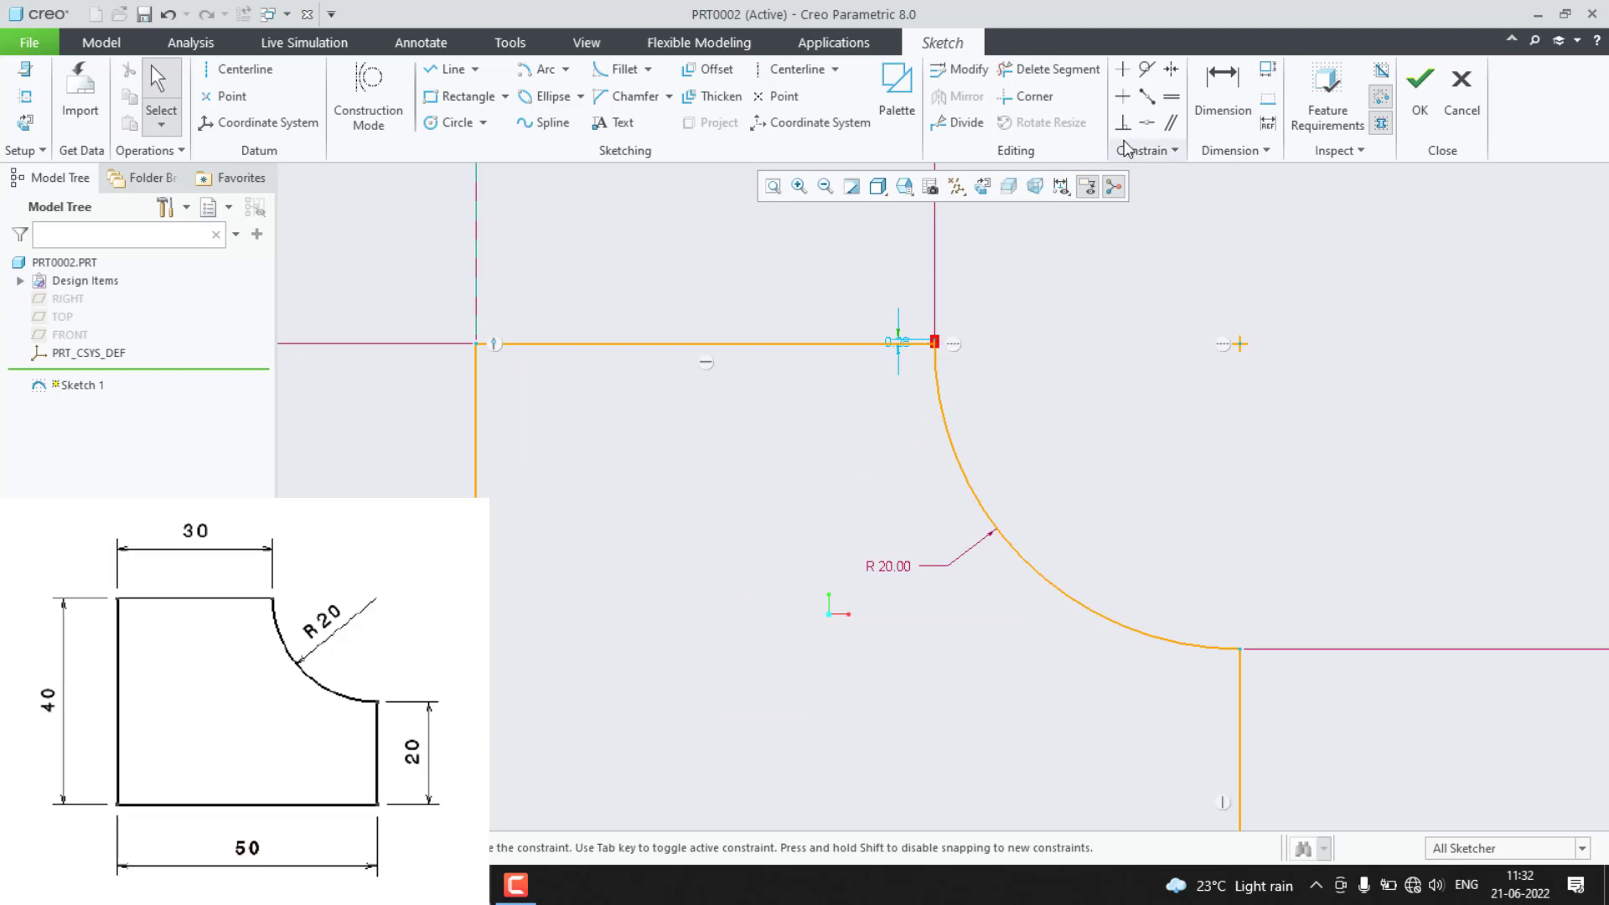
left_click(1148, 123)
left_click(936, 343)
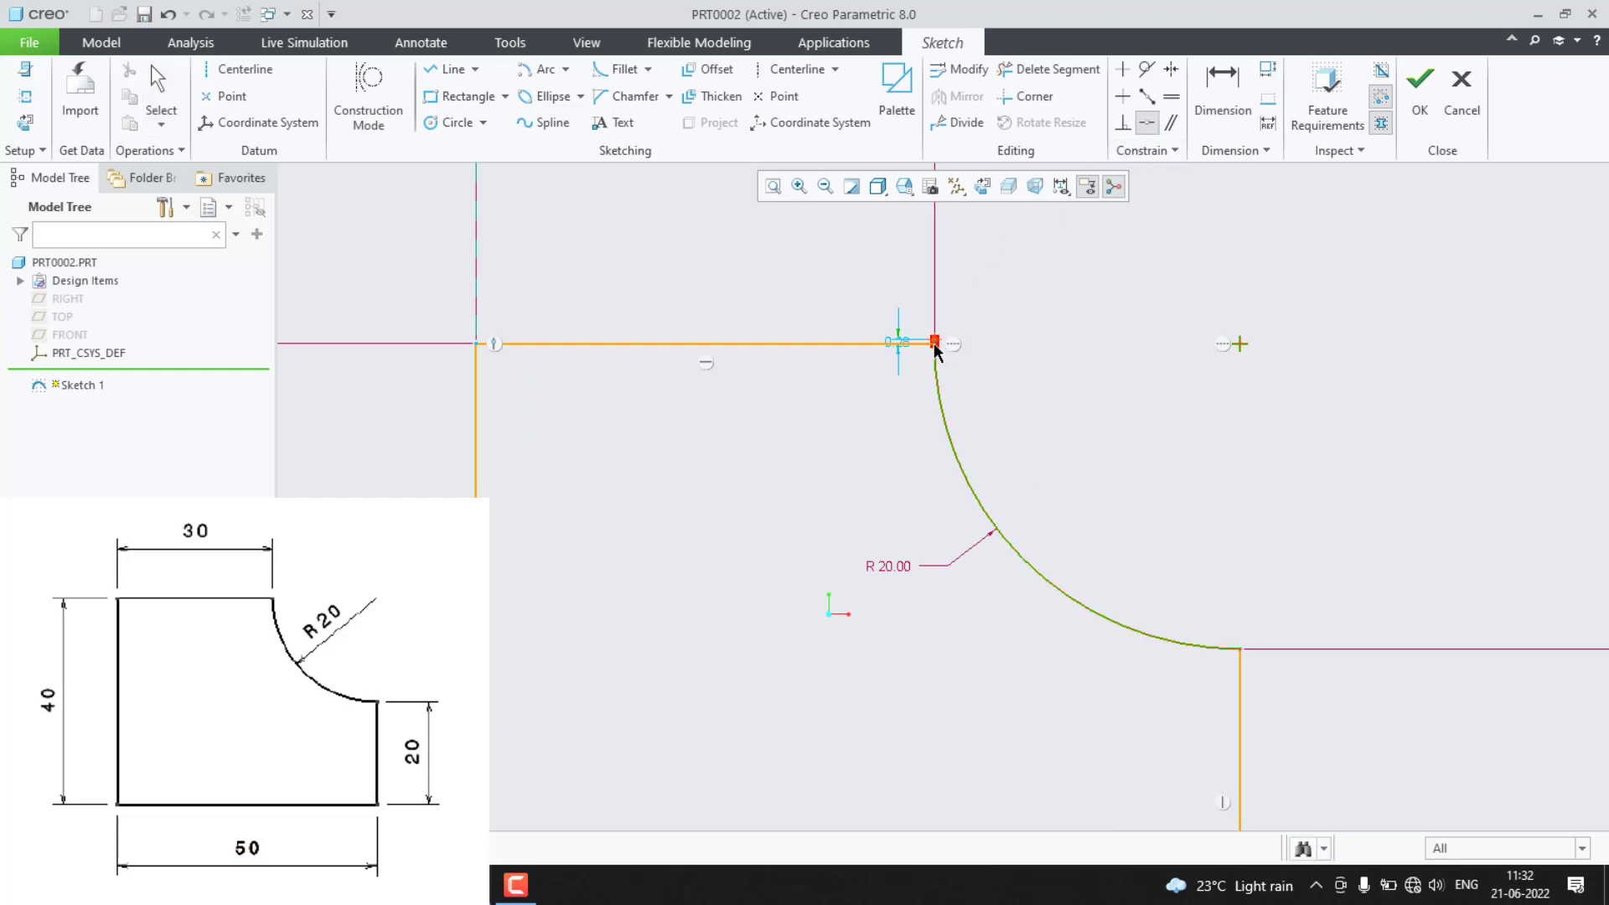
left_click(924, 343)
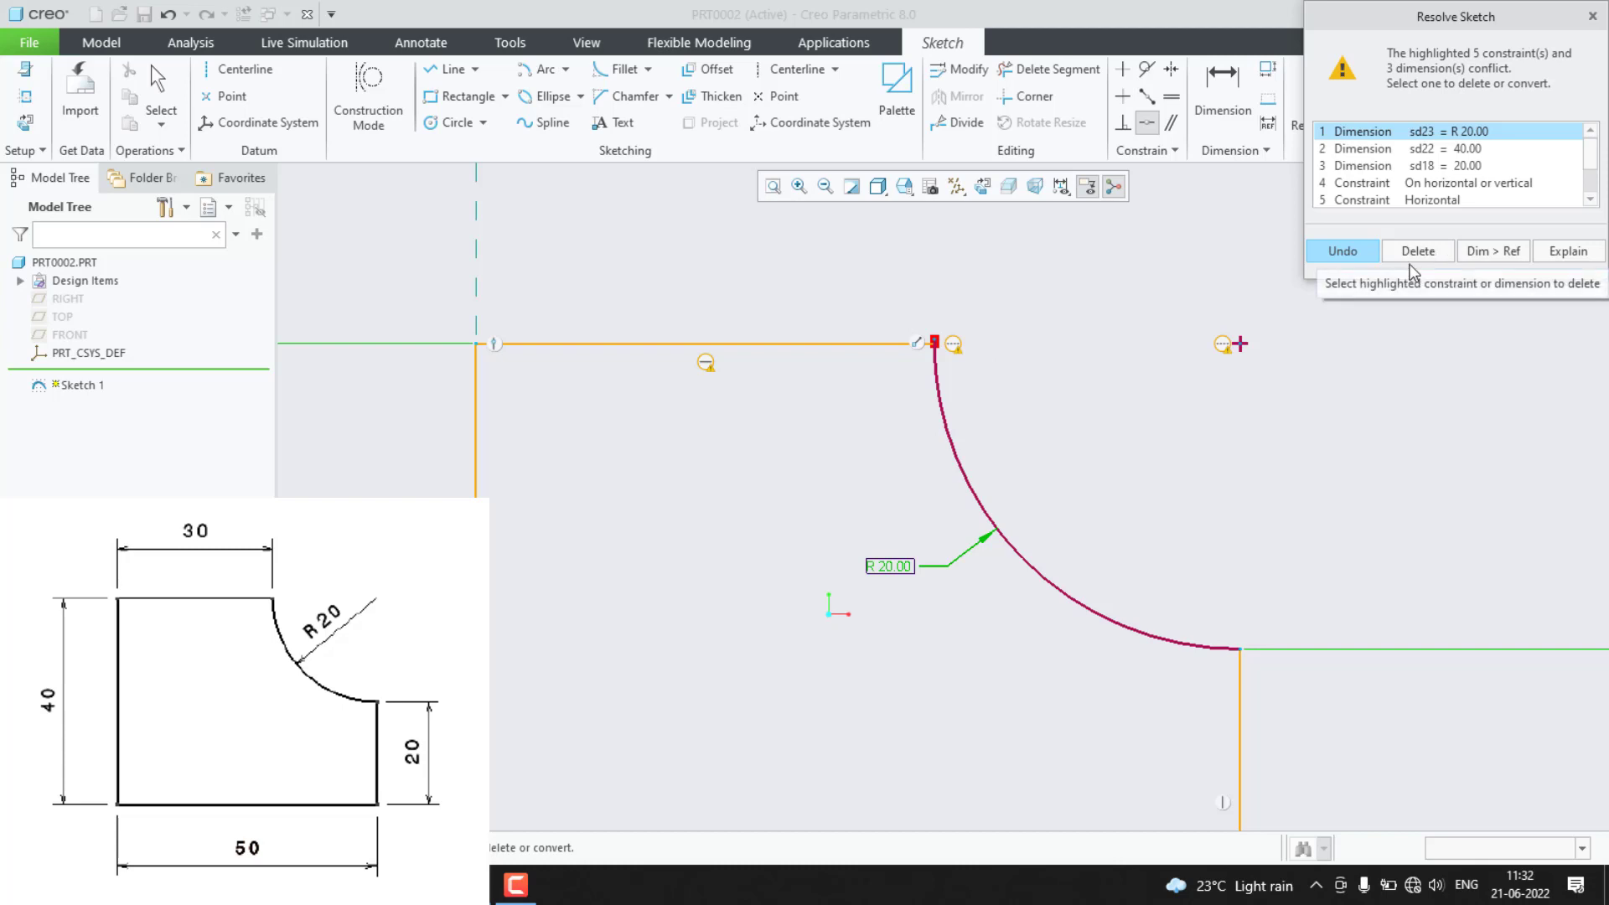
left_click(1224, 345)
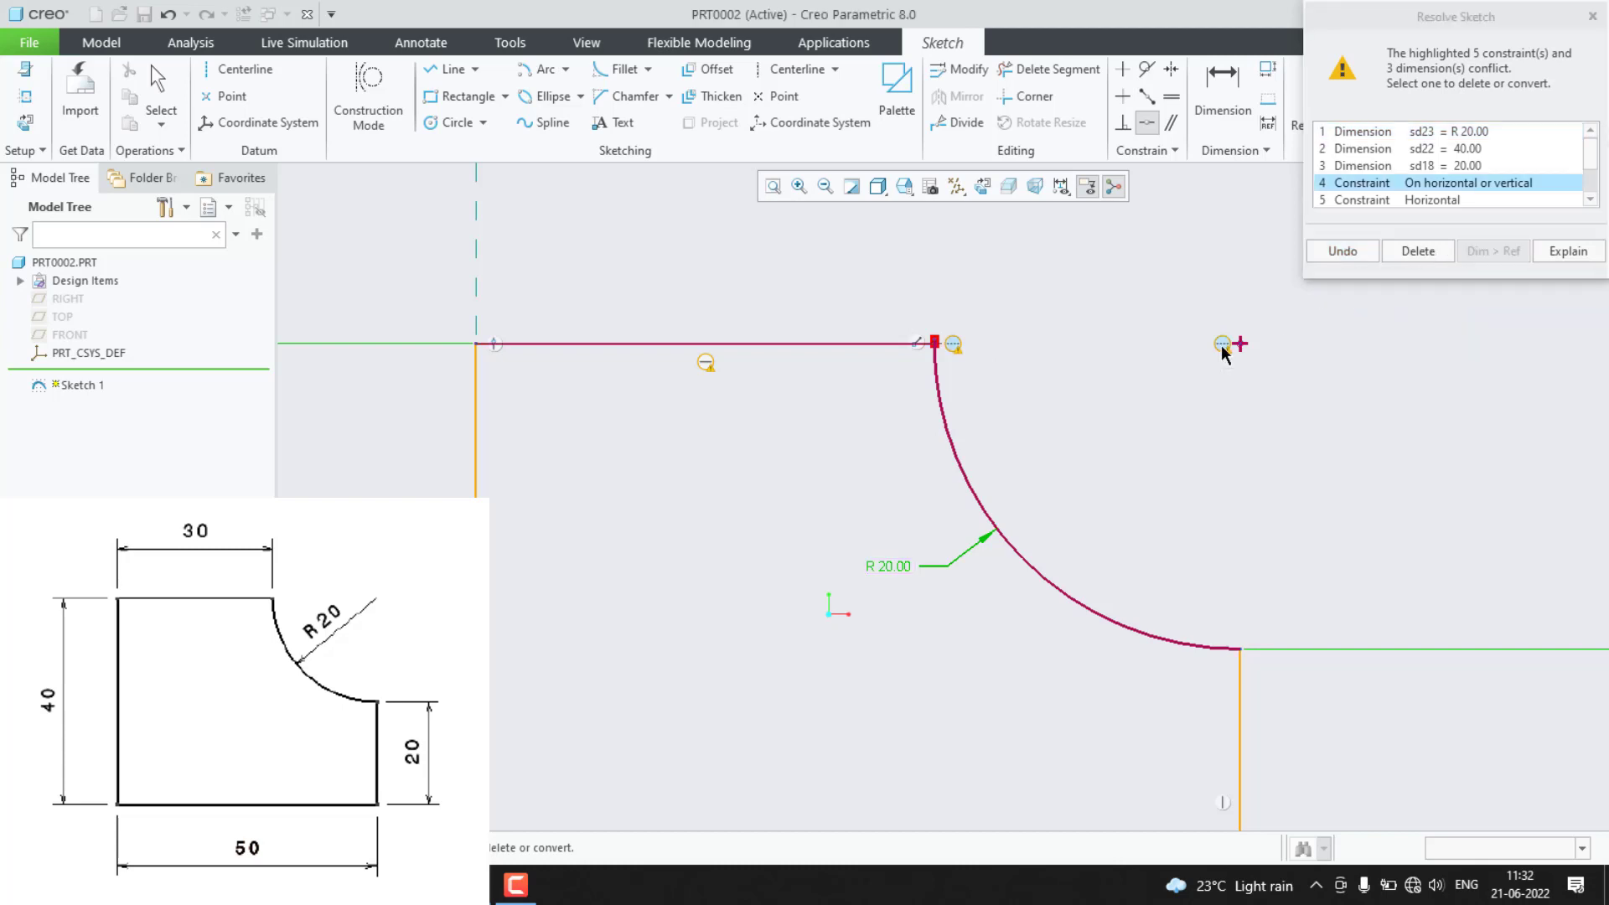
left_click(1418, 252)
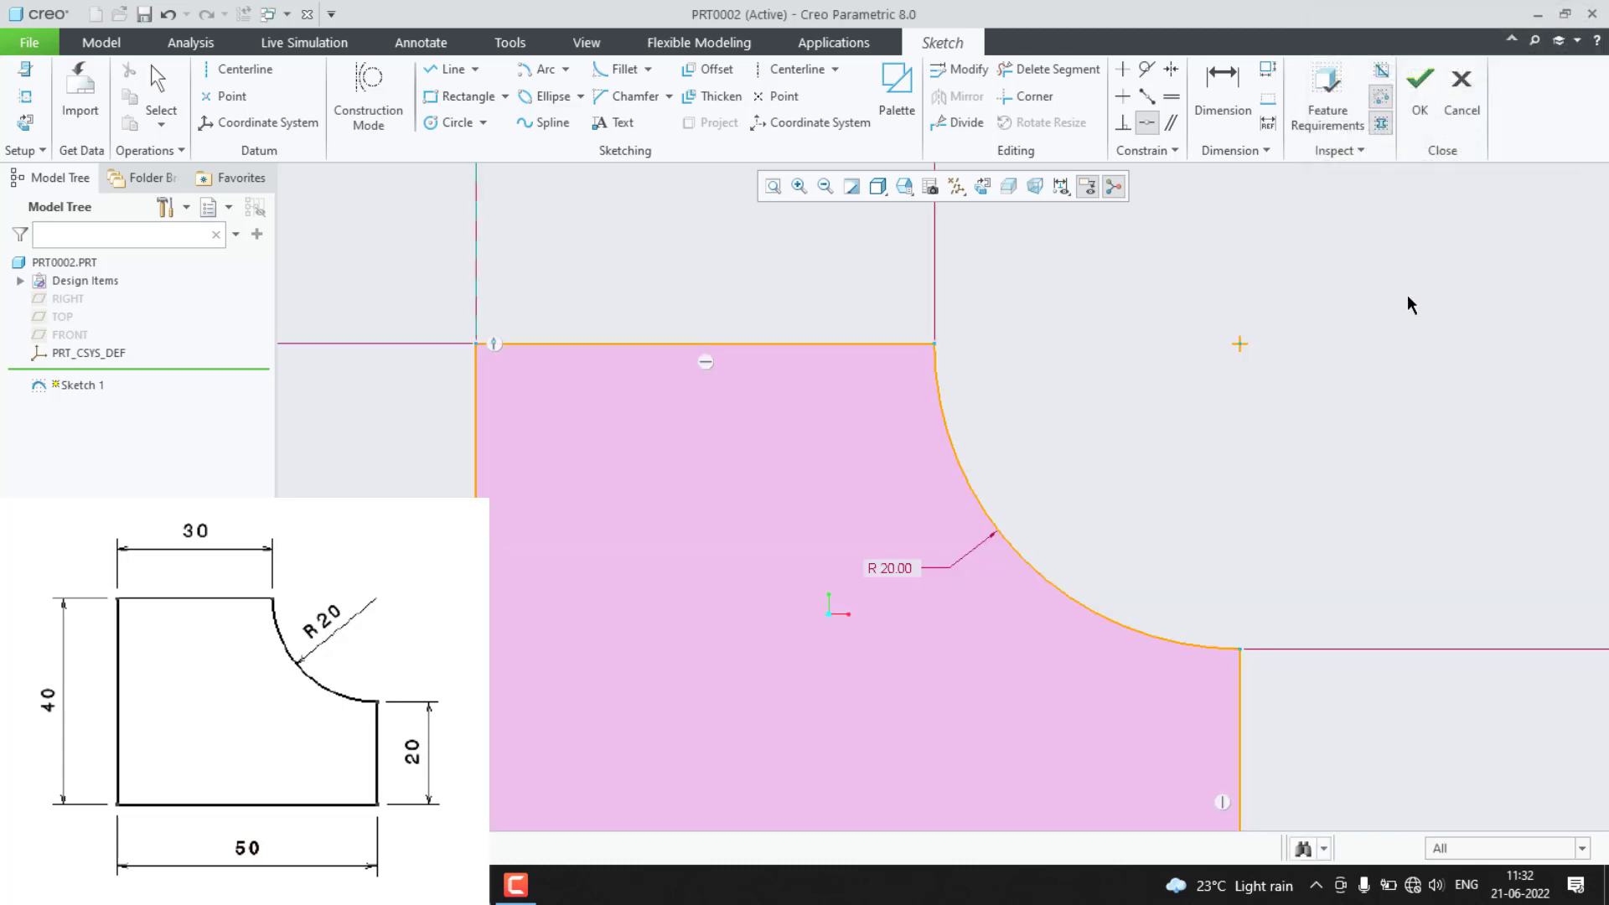
Delete the entire concave-corner profile with its dimensions from the sketch.
scroll(1071, 453, "down", 3)
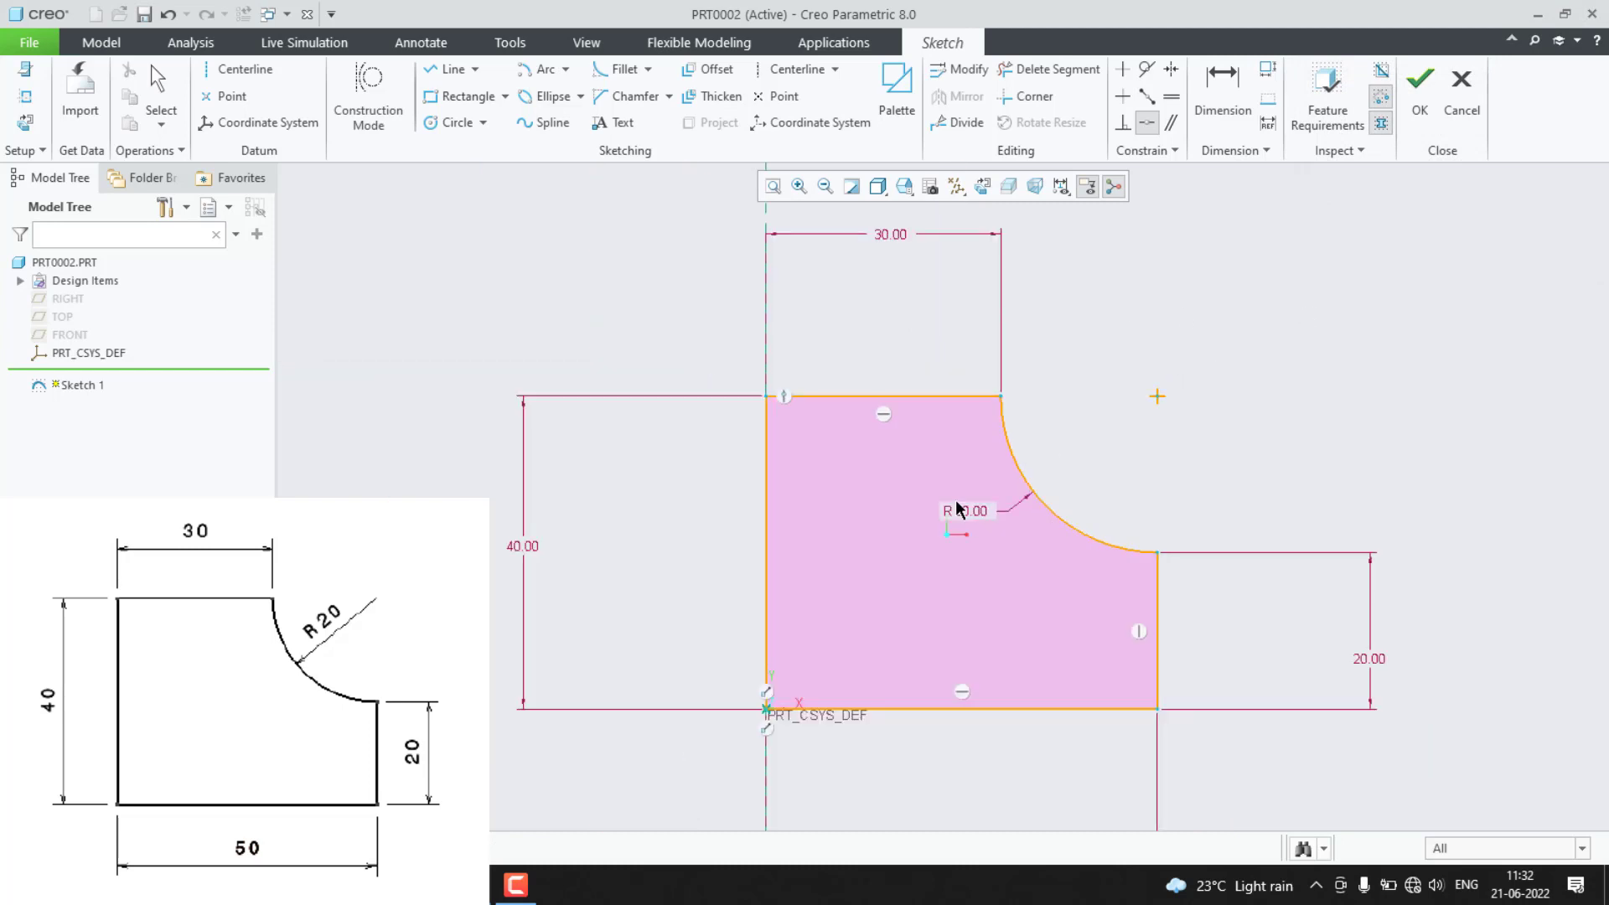
scroll(764, 590, "up", 1)
scroll(887, 565, "down", 1)
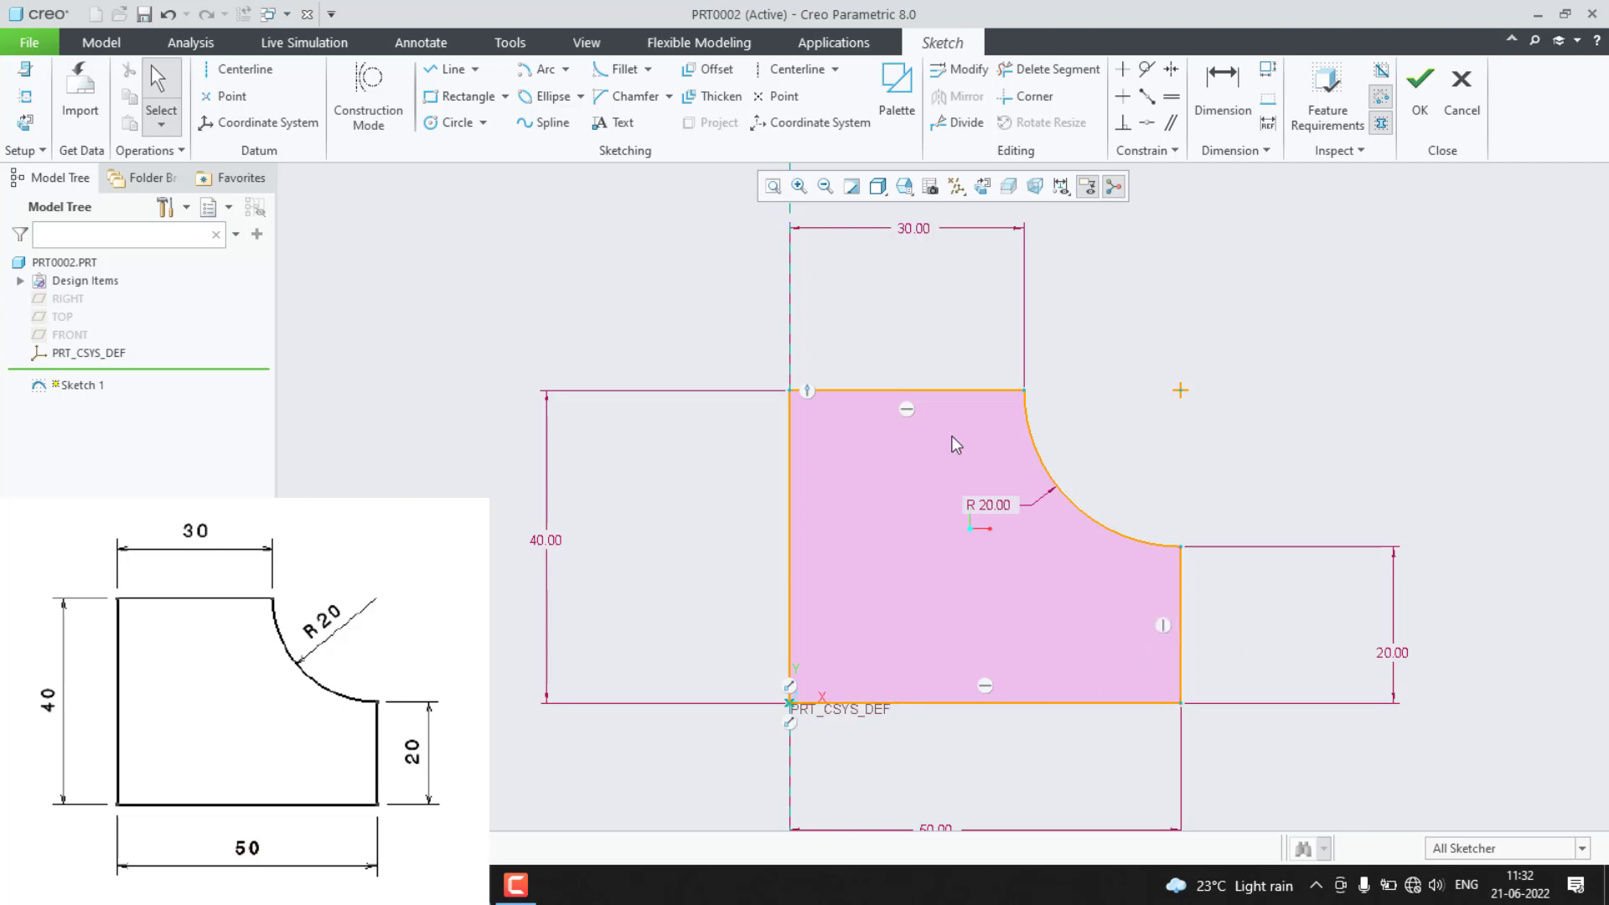
left_click_drag(947, 391, 938, 390)
scroll(799, 420, "down", 3)
left_click_drag(559, 242, 1243, 815)
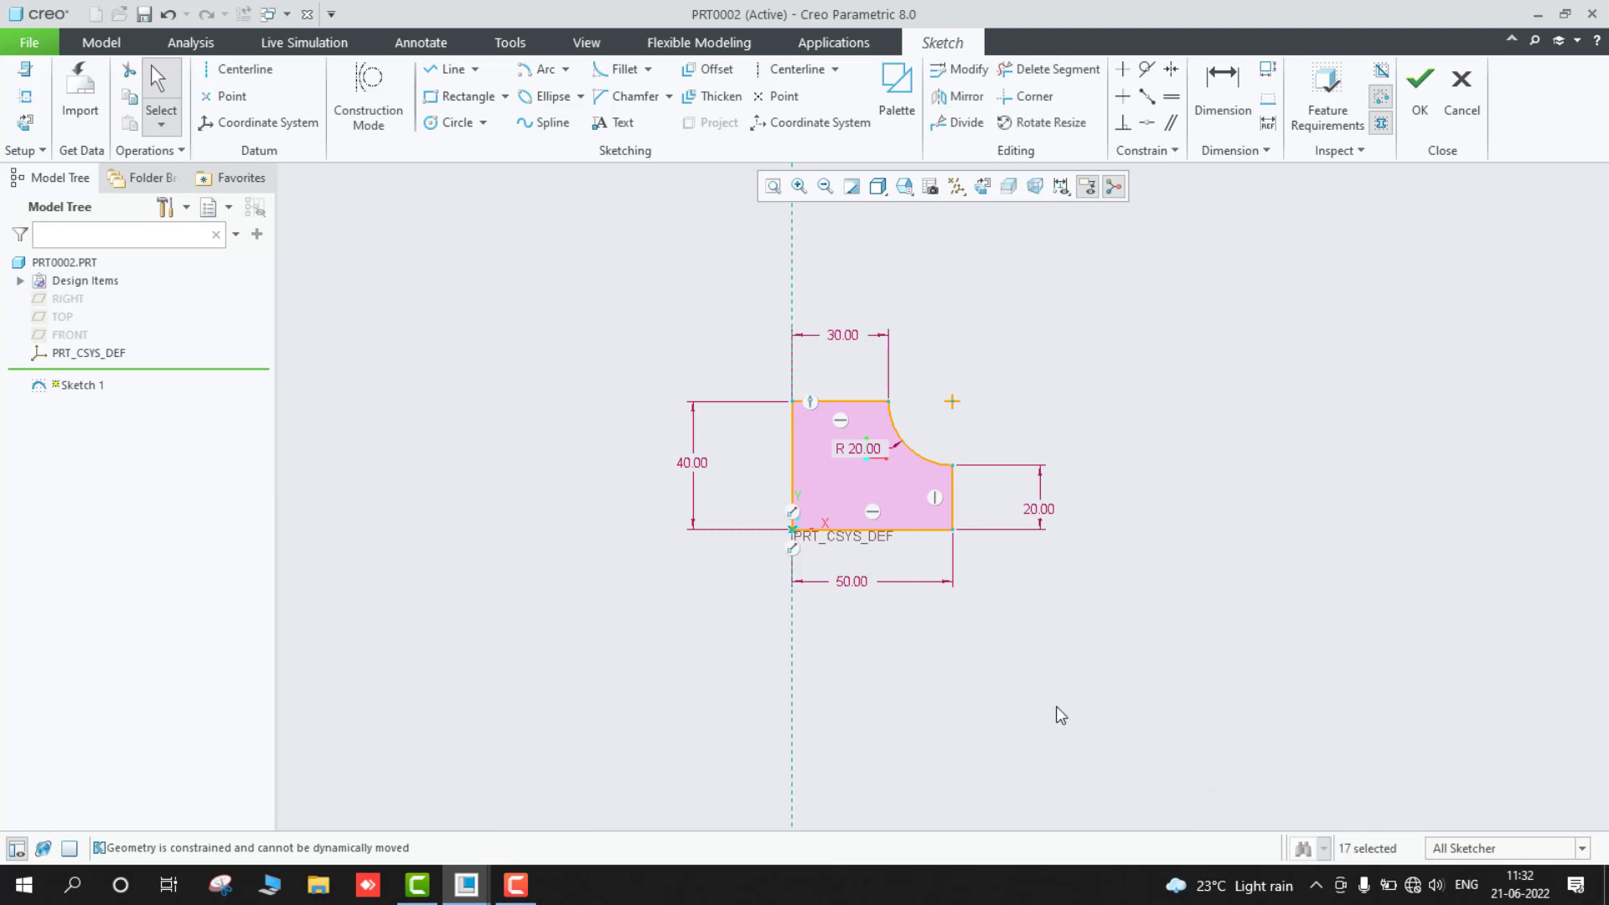
key("Delete")
Draw a closed eight-line stepped outline from the origin, about 15 mm wide and 18 mm high, with a slightly sloped closing edge.
scroll(809, 537, "up", 3)
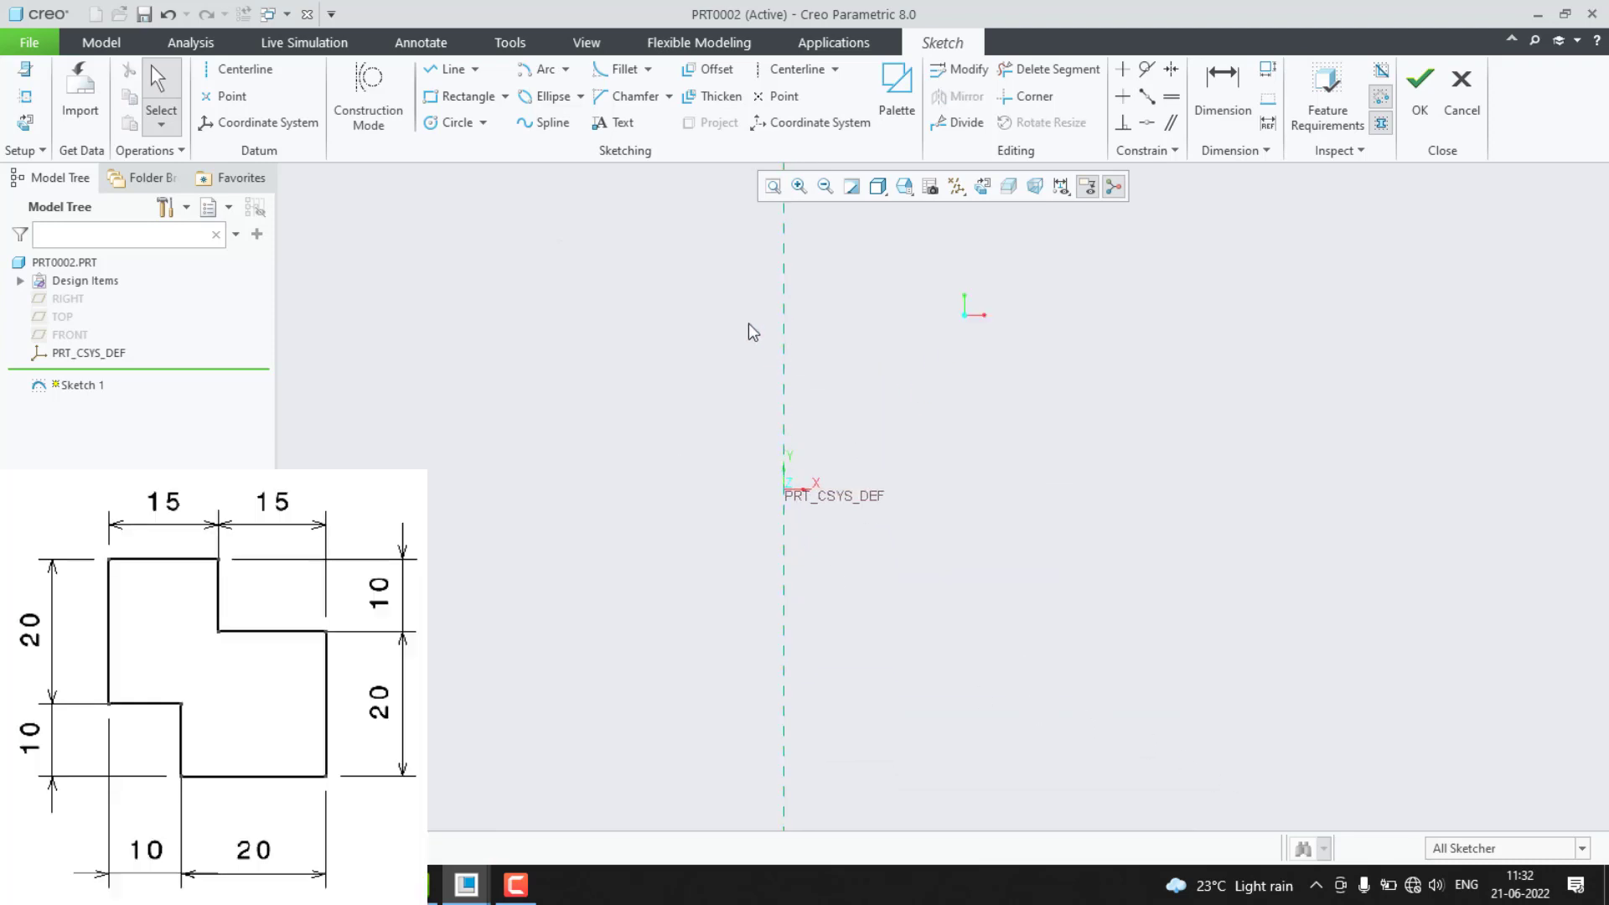
scroll(738, 334, "up", 1)
key("l")
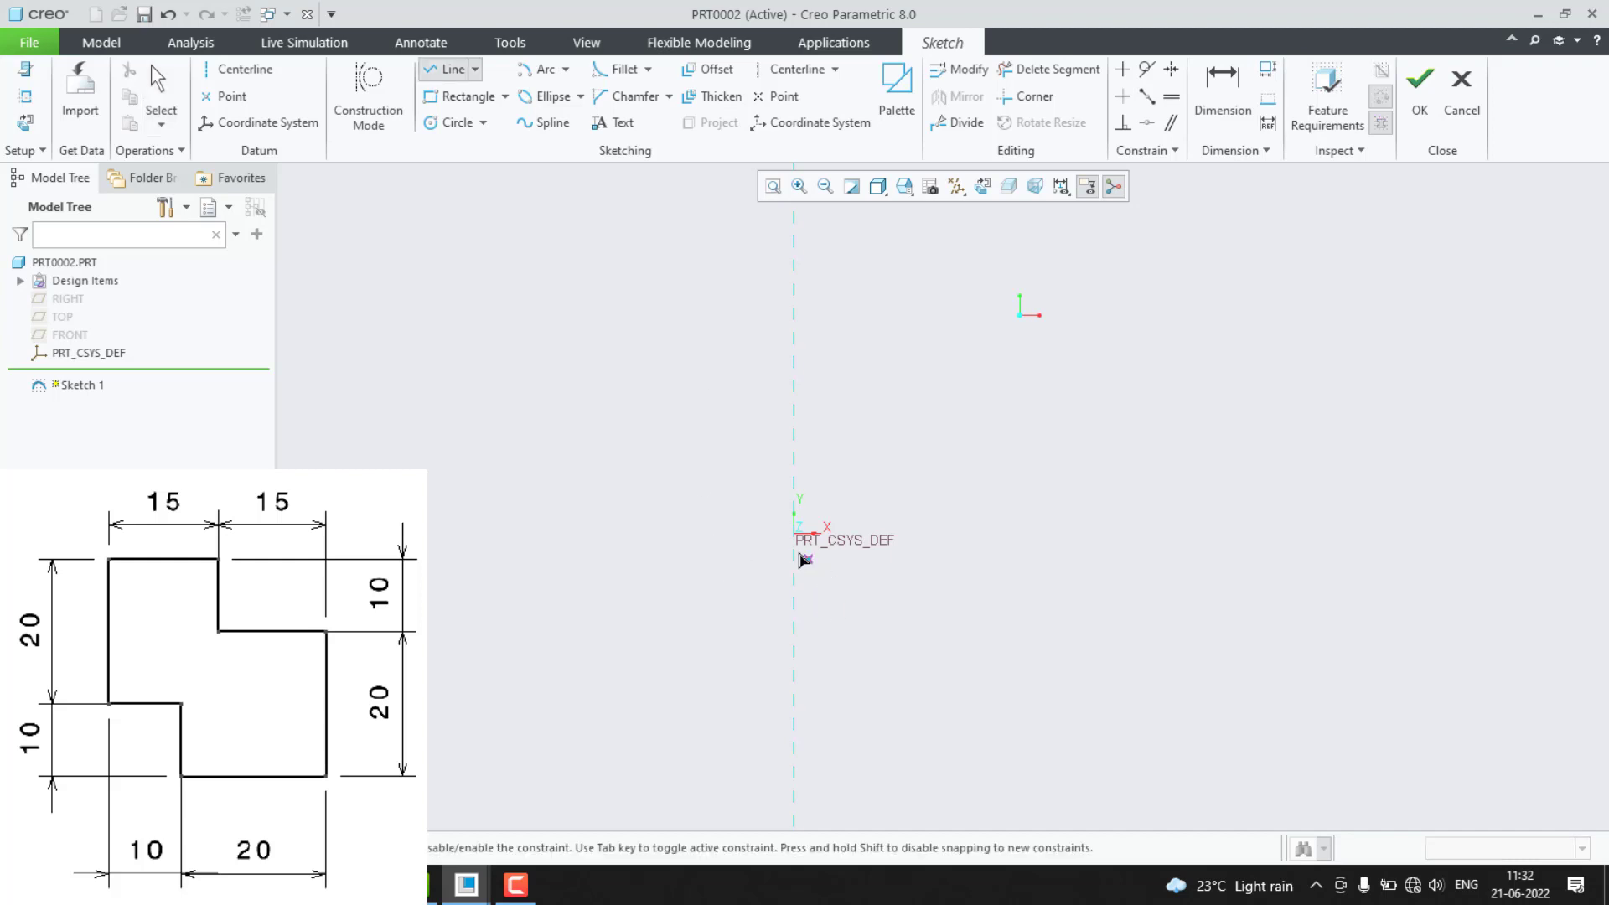
left_click(794, 534)
left_click(794, 440)
left_click(858, 440)
left_click(858, 480)
left_click(936, 480)
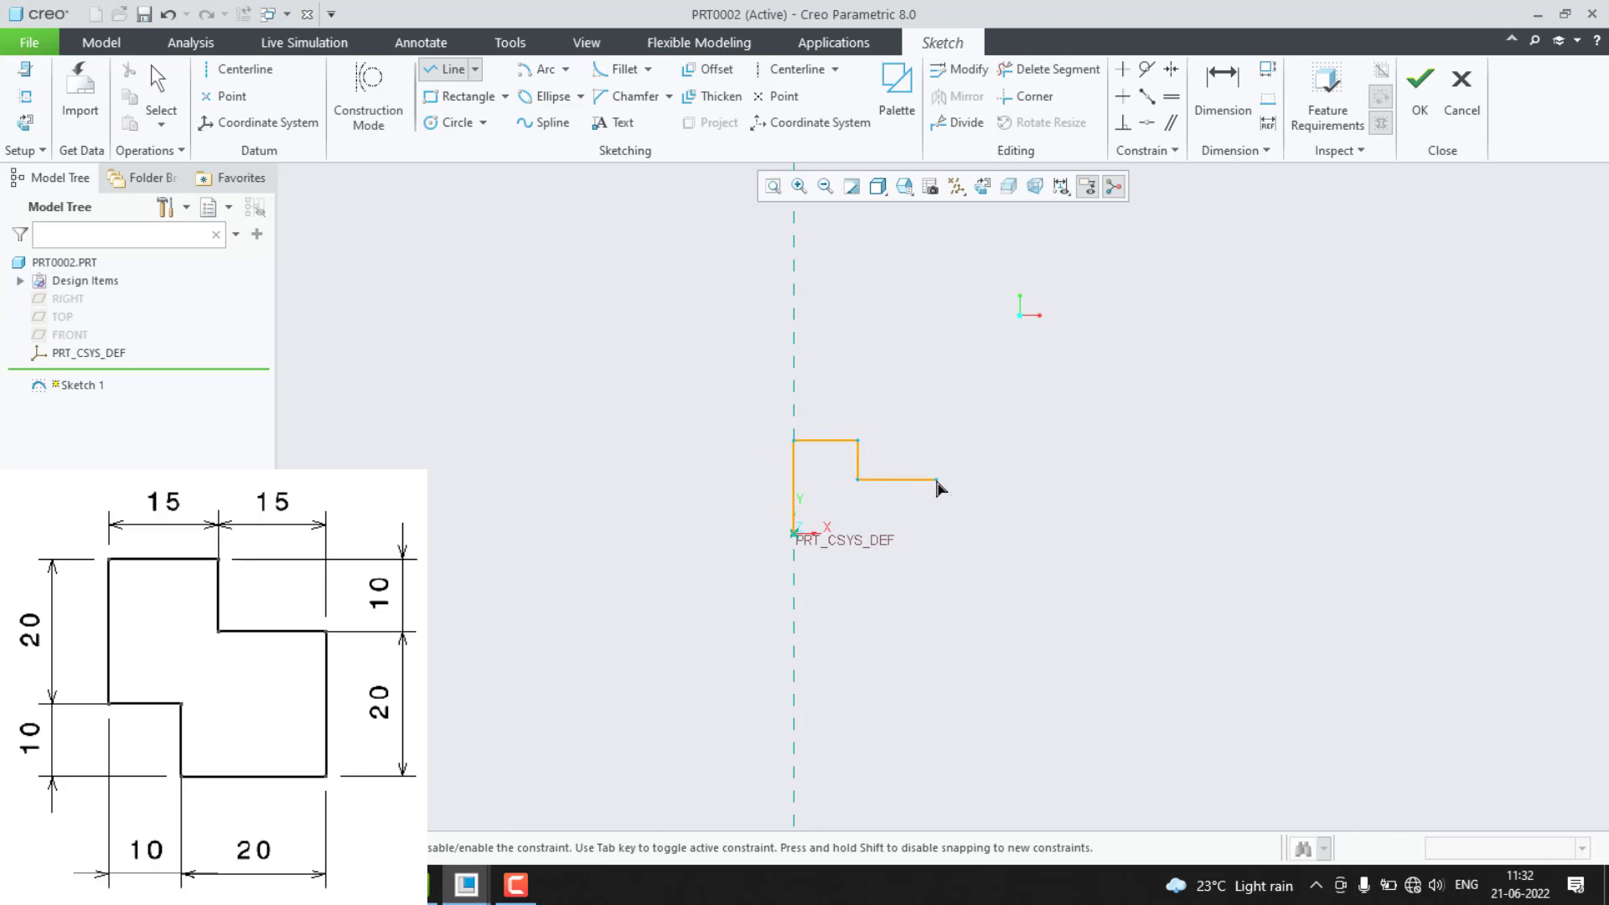
left_click(936, 612)
left_click(836, 613)
left_click(835, 541)
left_click(809, 567)
middle_click(810, 577)
Set the top edge and the upper step's horizontal edge to 15 mm each.
scroll(808, 573, "down", 1)
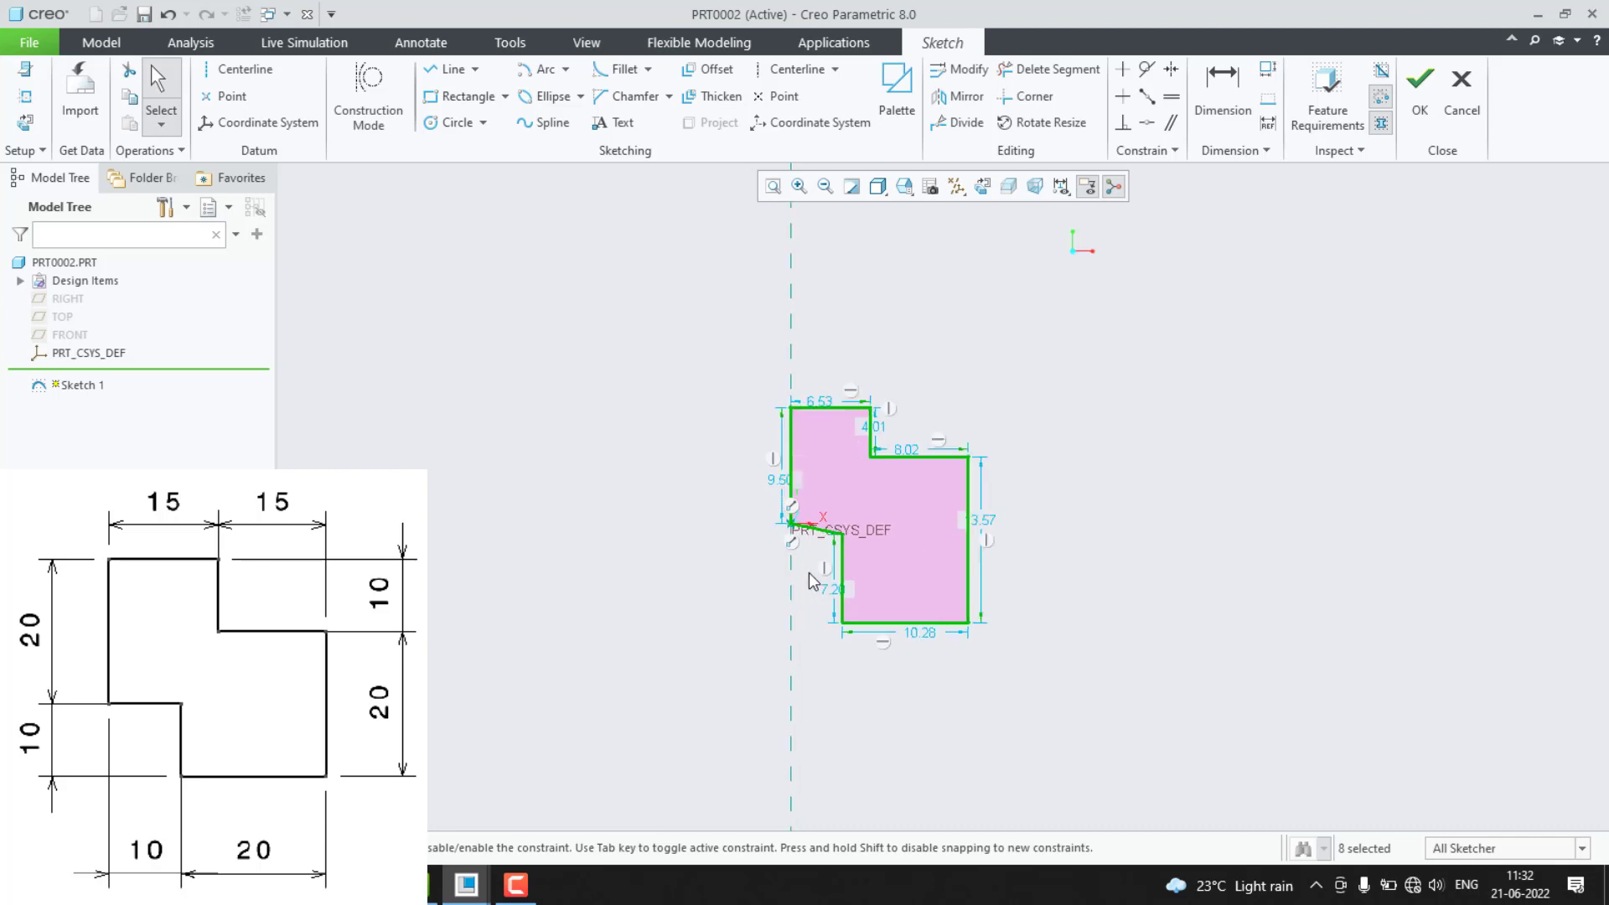
double_click(826, 406)
type("15")
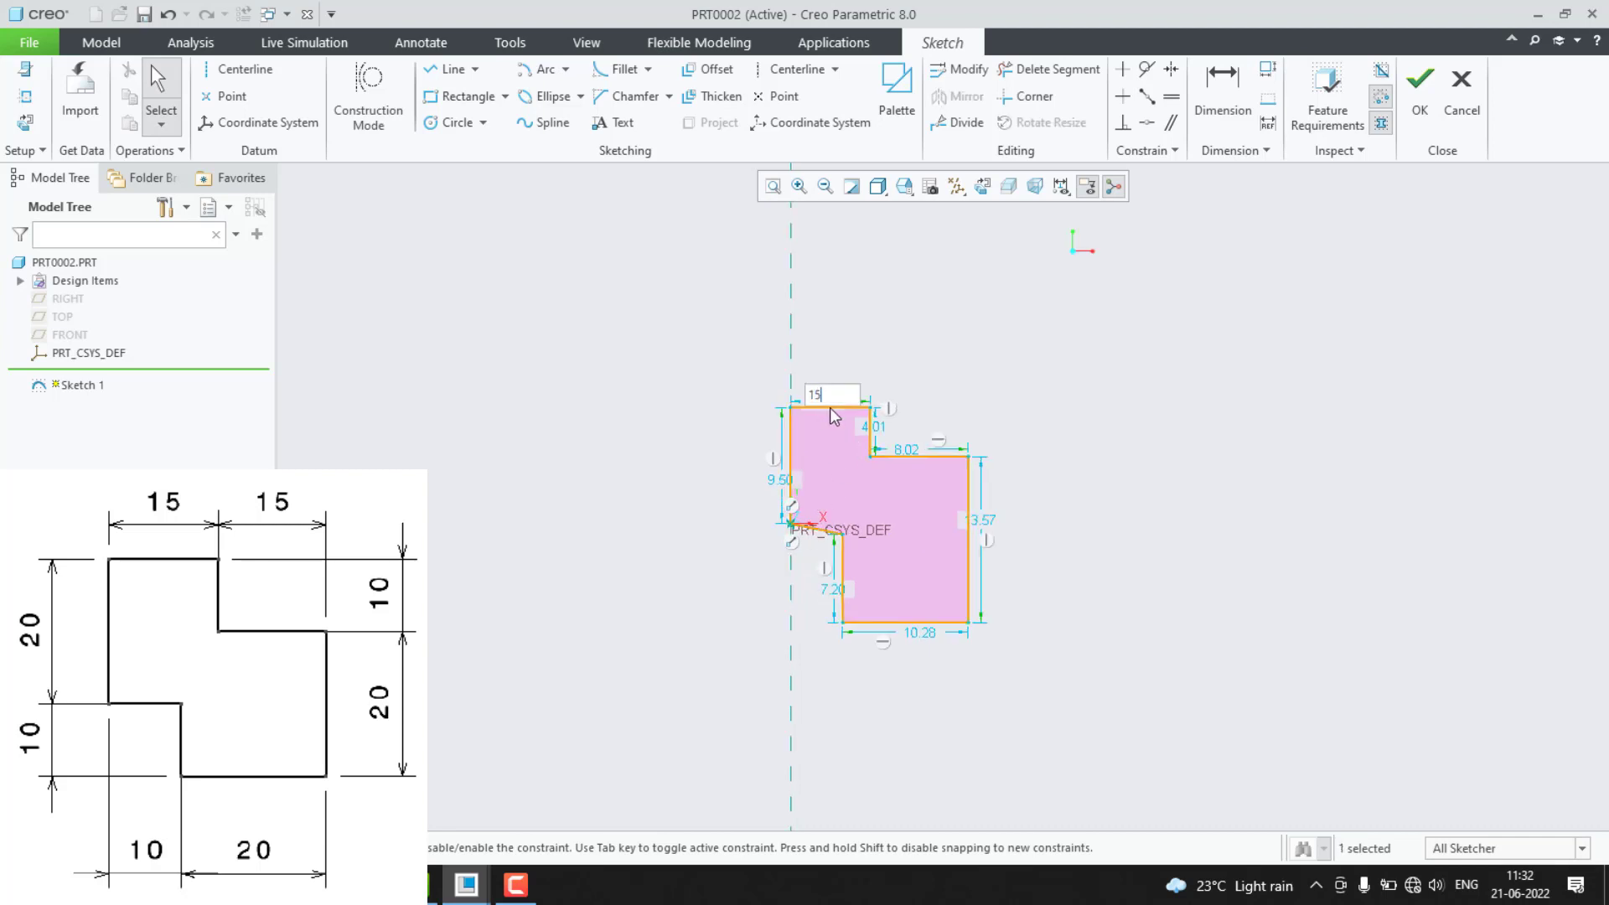
key("Return")
double_click(1004, 449)
type("15")
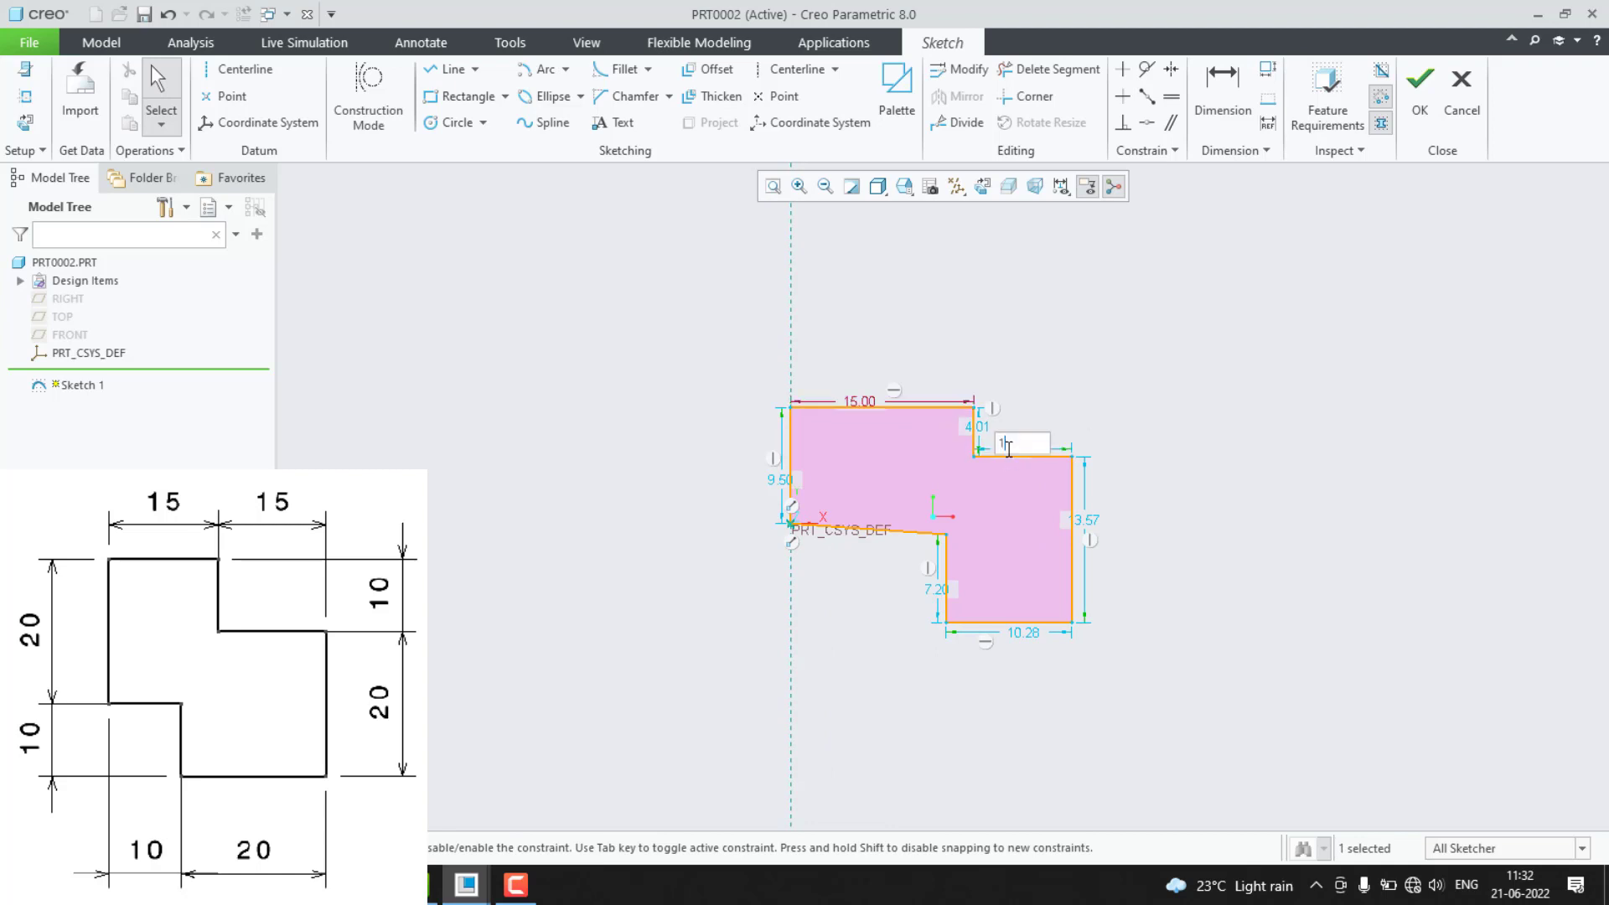
key("Return")
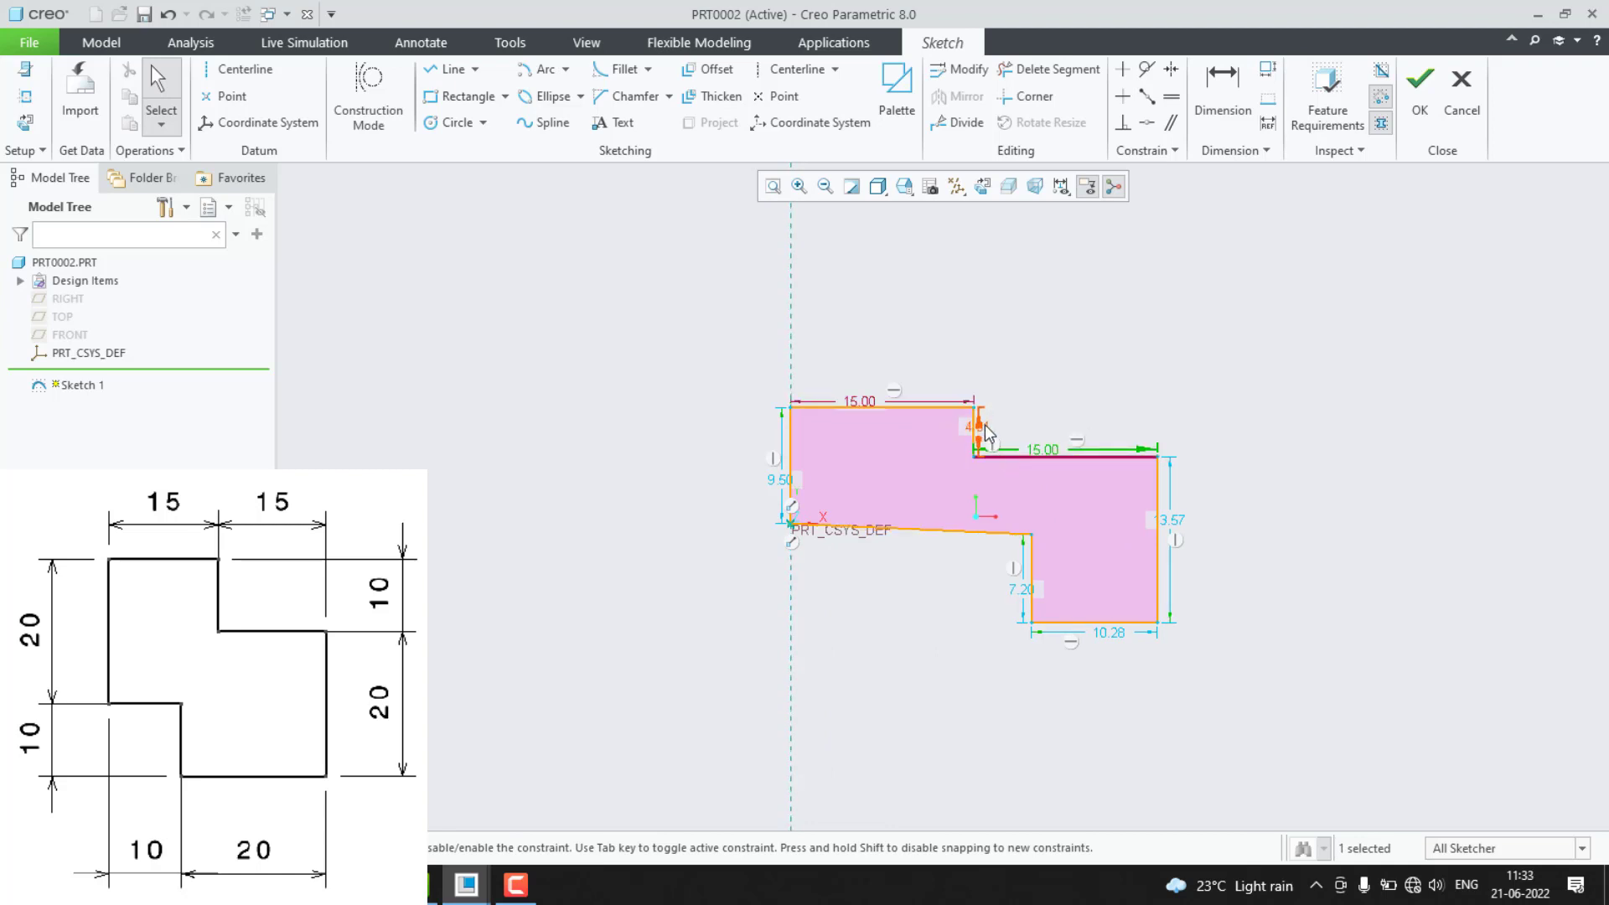
Set the upper step's vertical edge to 10 mm and the profile's left side to 20 mm.
double_click(986, 427)
type("10")
key("Return")
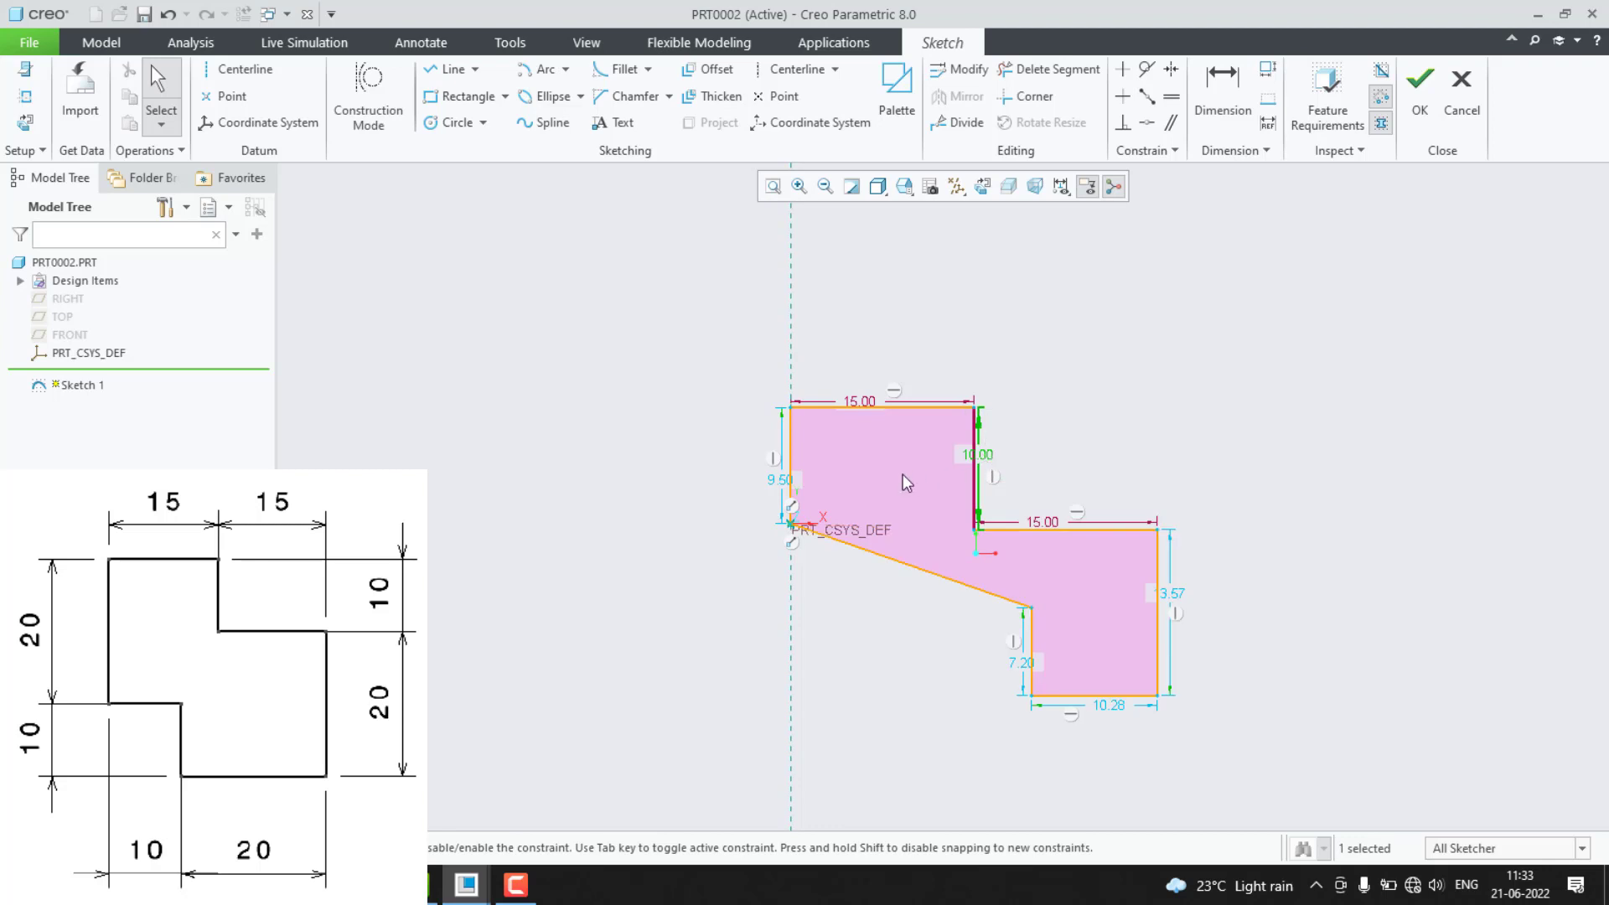
double_click(780, 485)
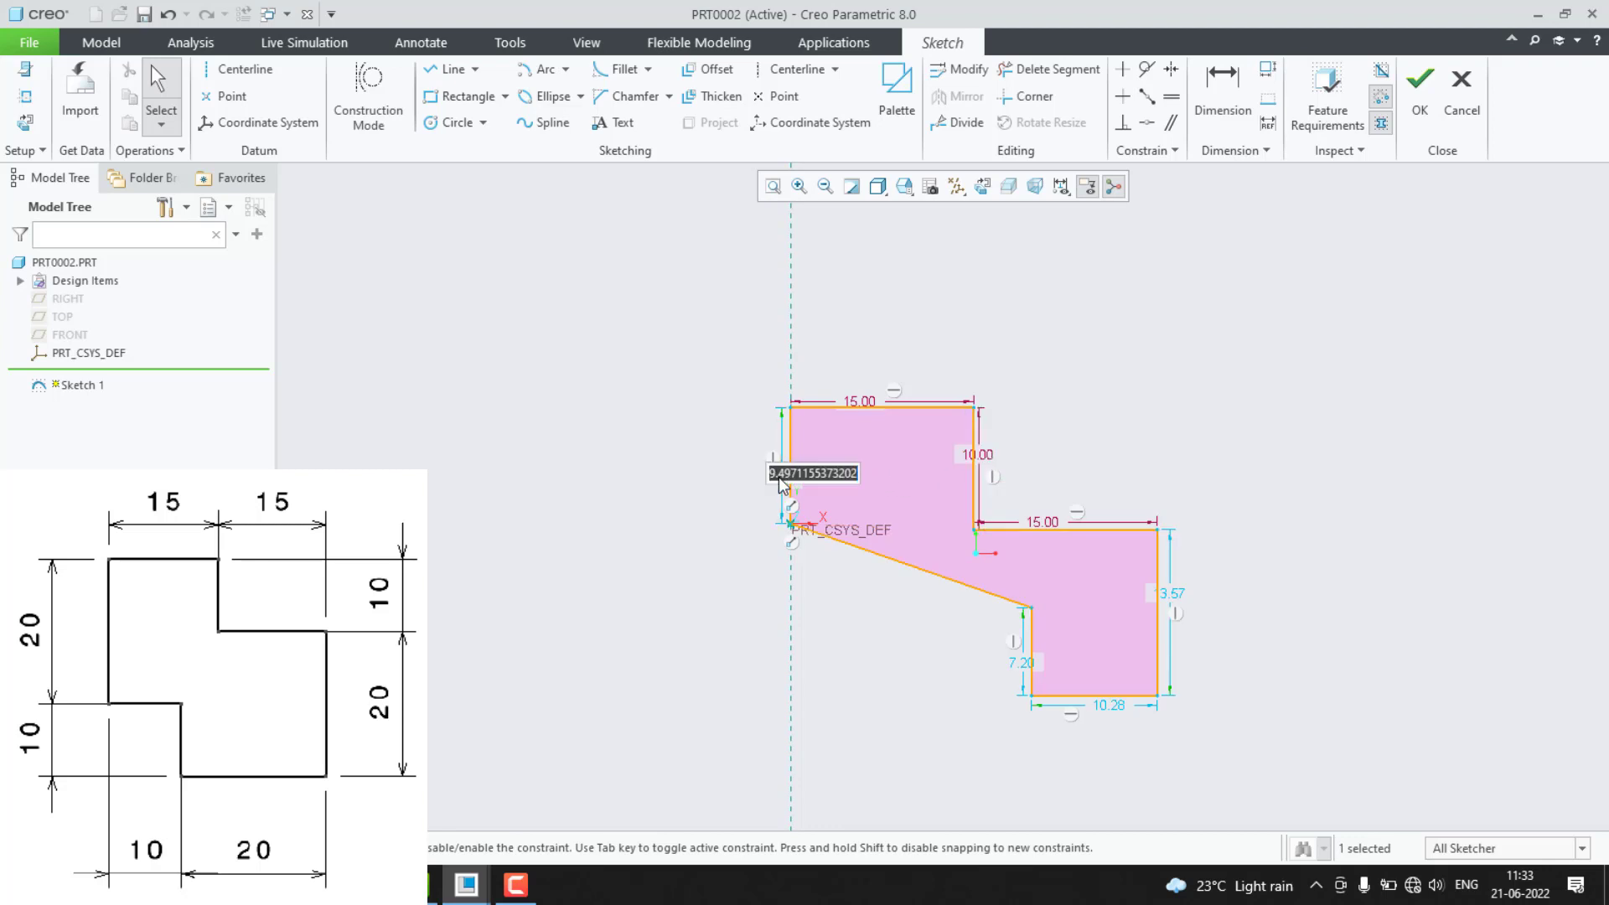
type("20")
key("Return")
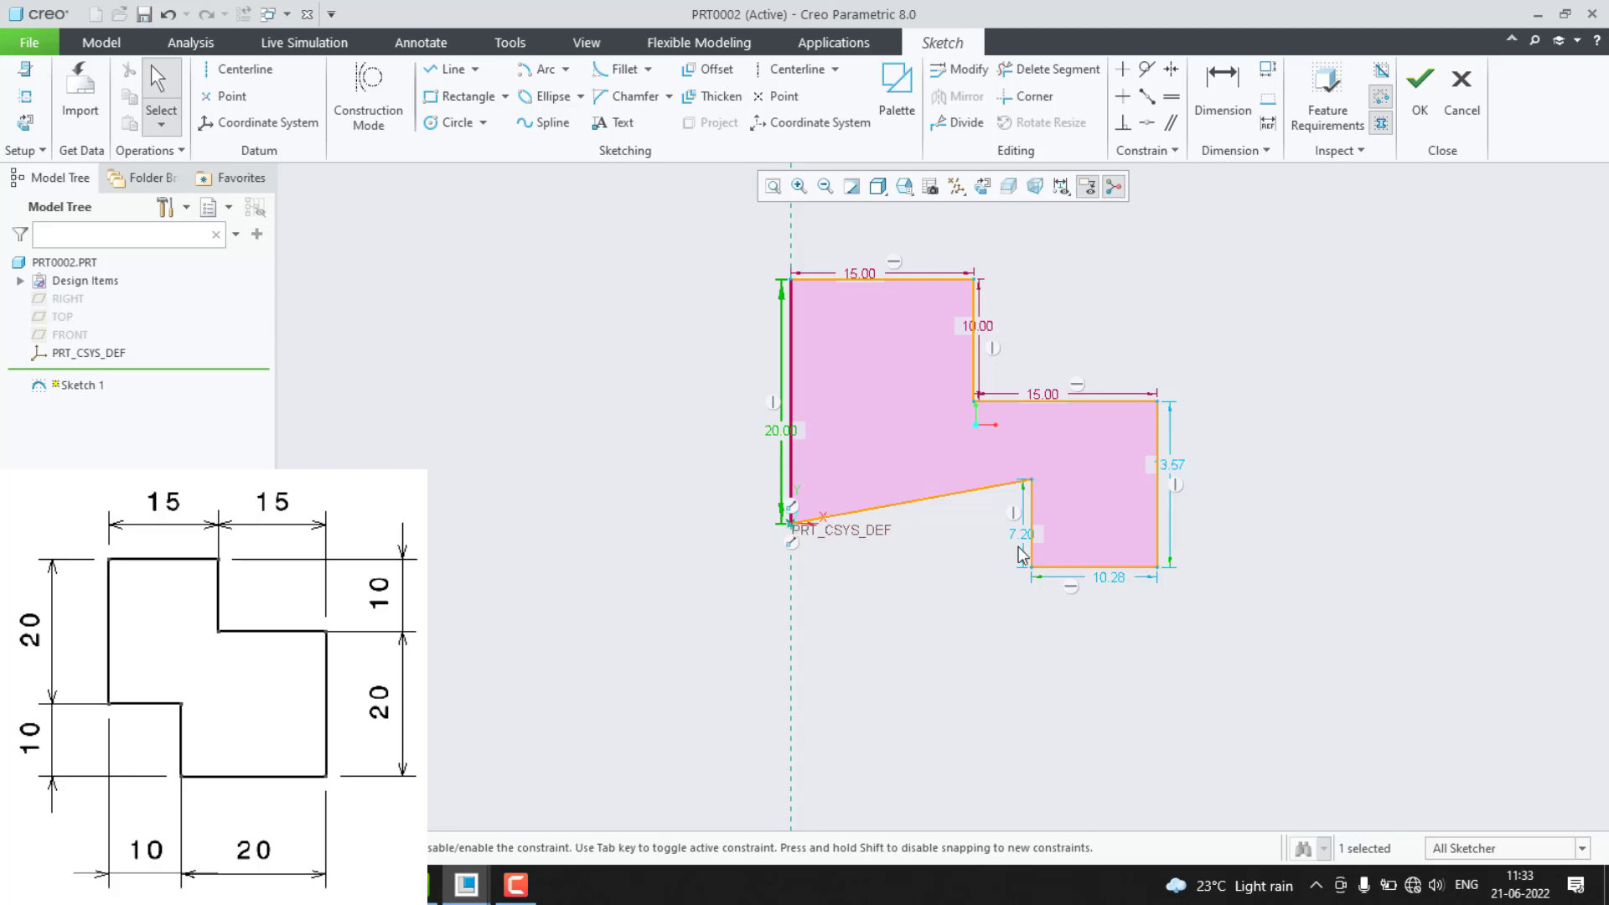
Set the profile's bottom edge and right side to 20 mm each.
double_click(1107, 578)
type("20")
key("Return")
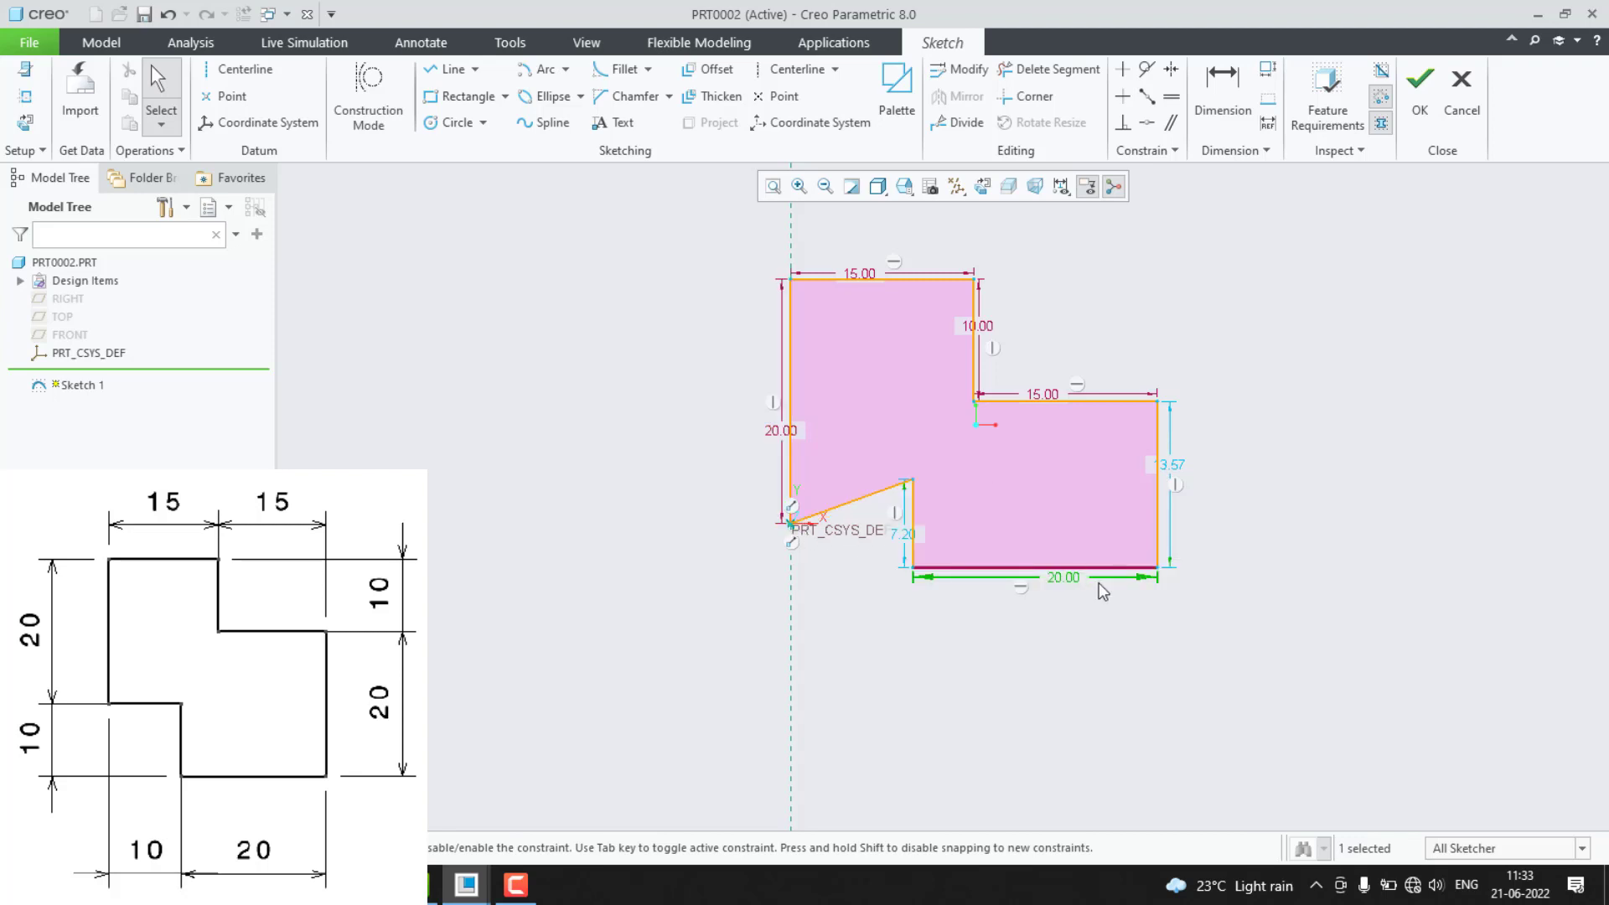
double_click(1173, 471)
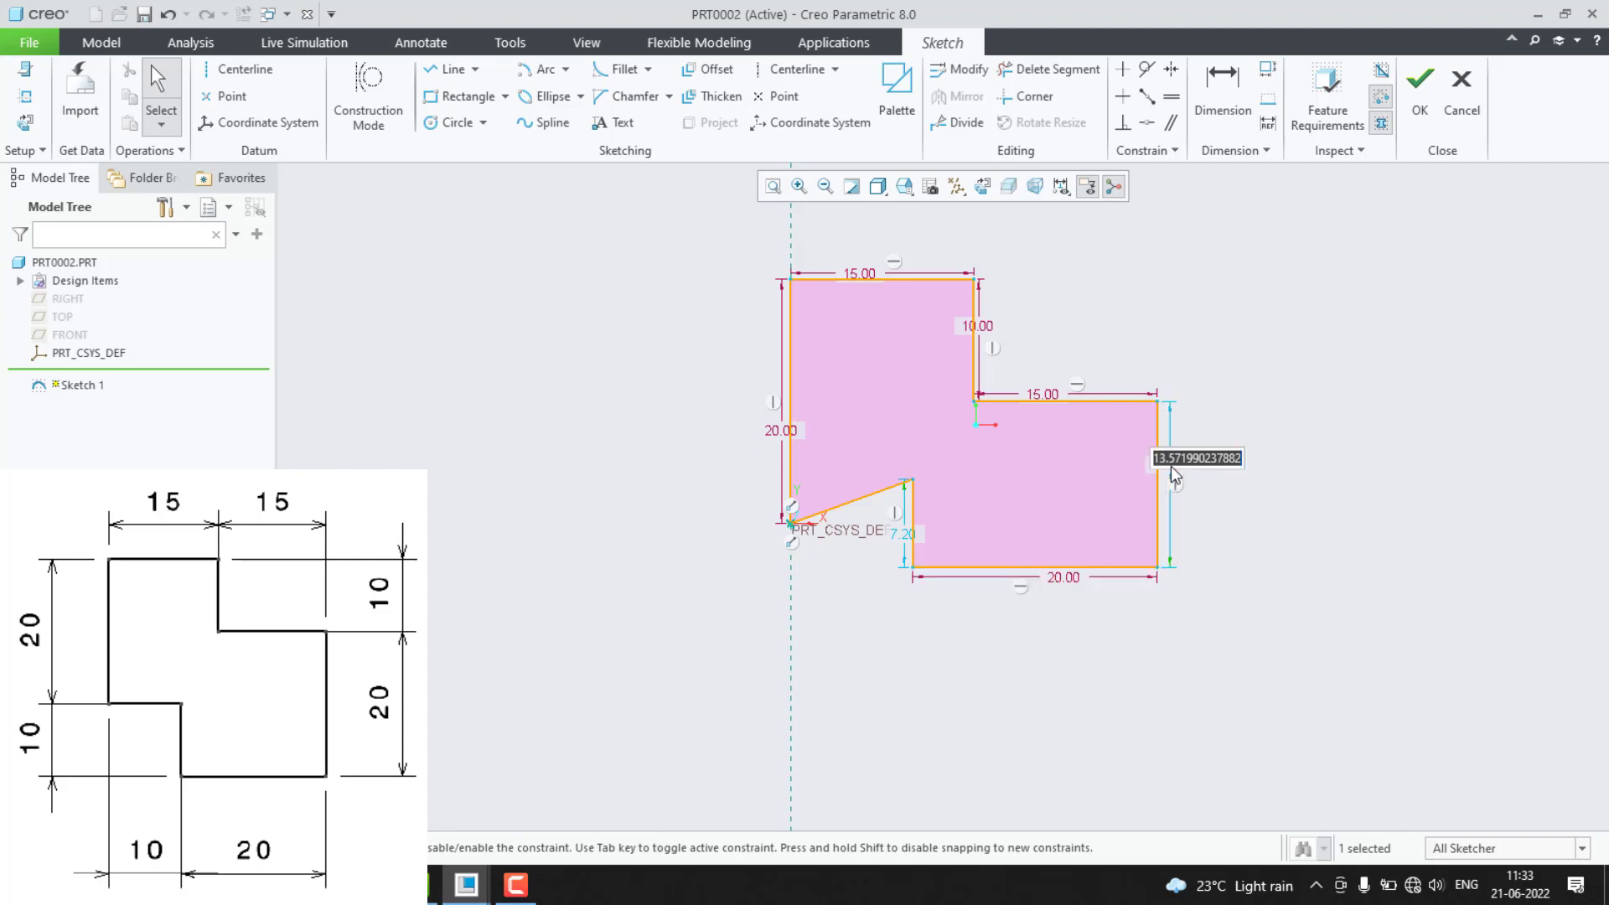
type("20")
key("Return")
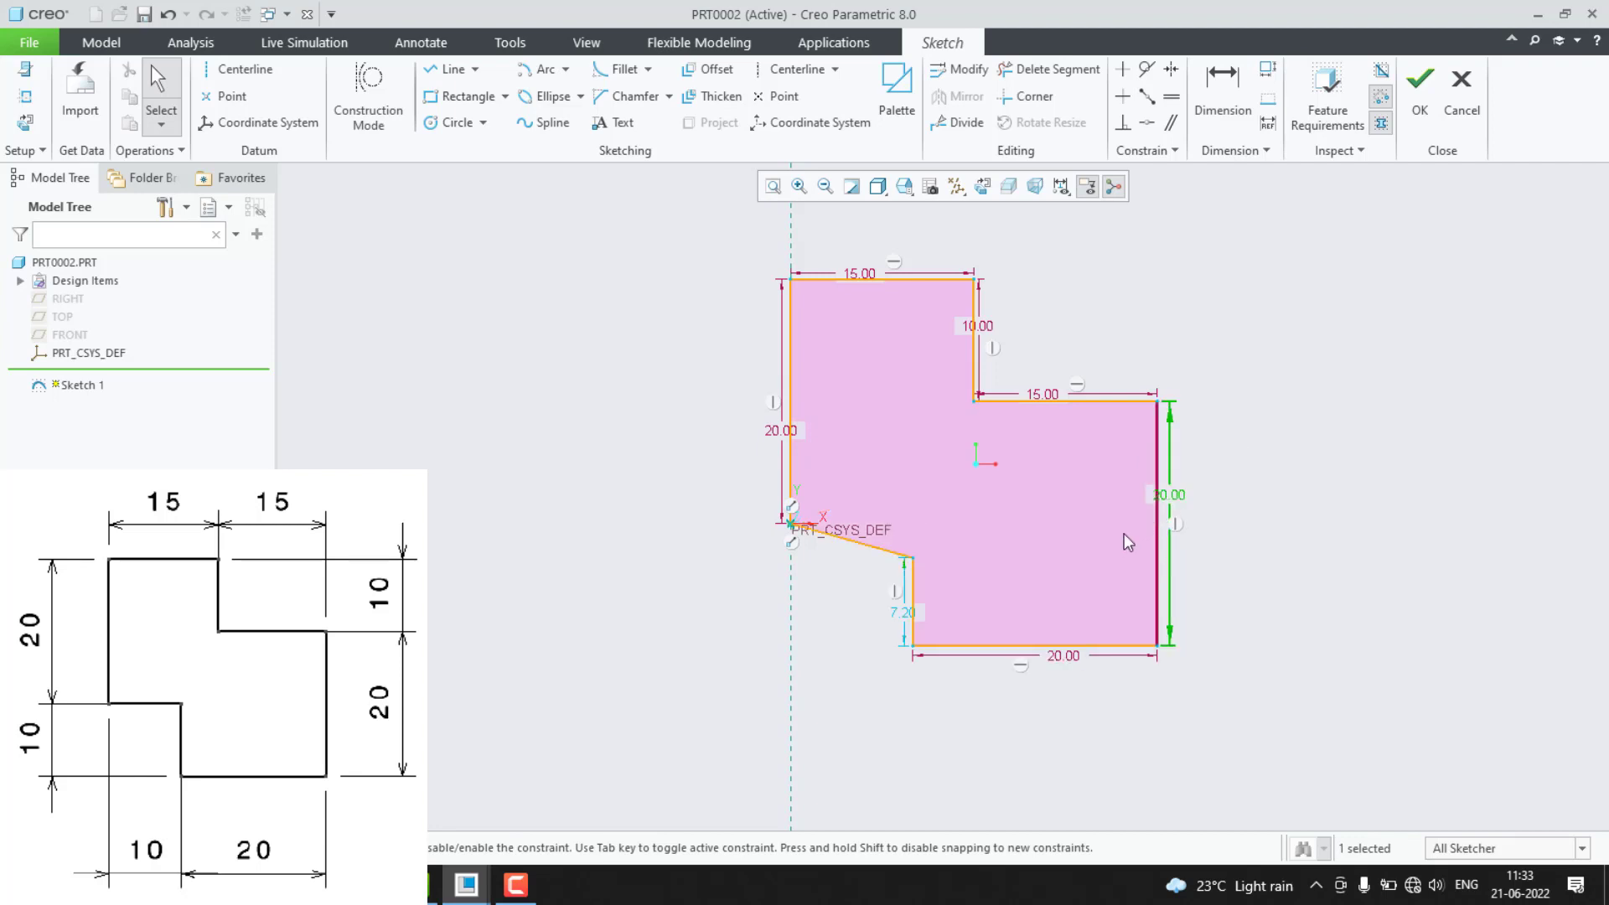
Constrain the sloped closing edge of the stepped profile to be horizontal.
left_click(884, 550)
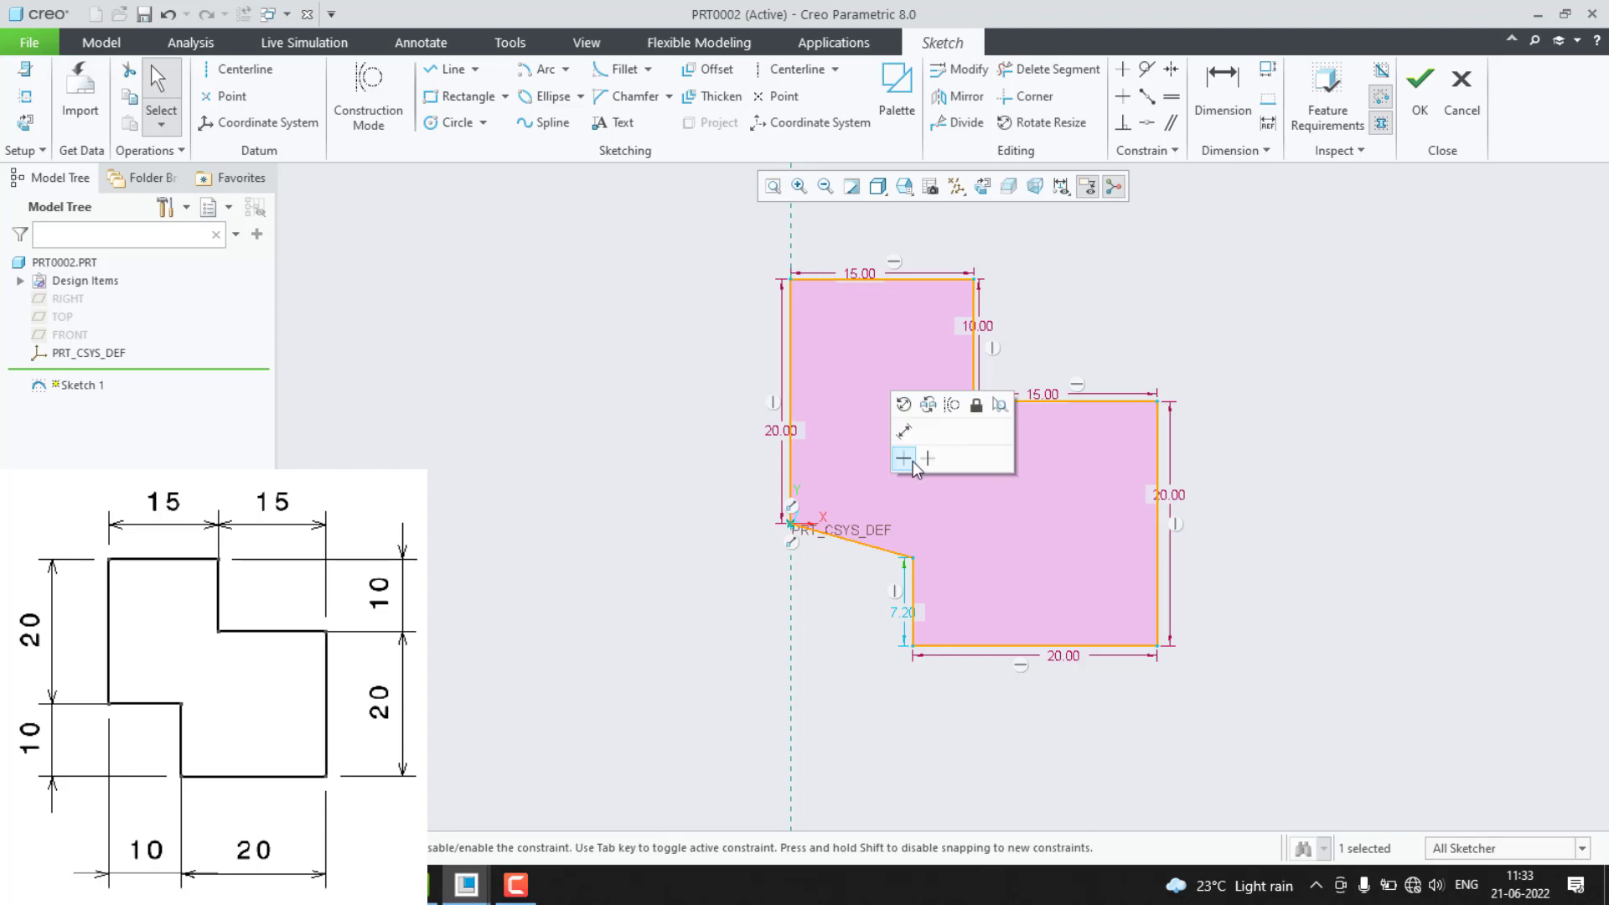
left_click(912, 463)
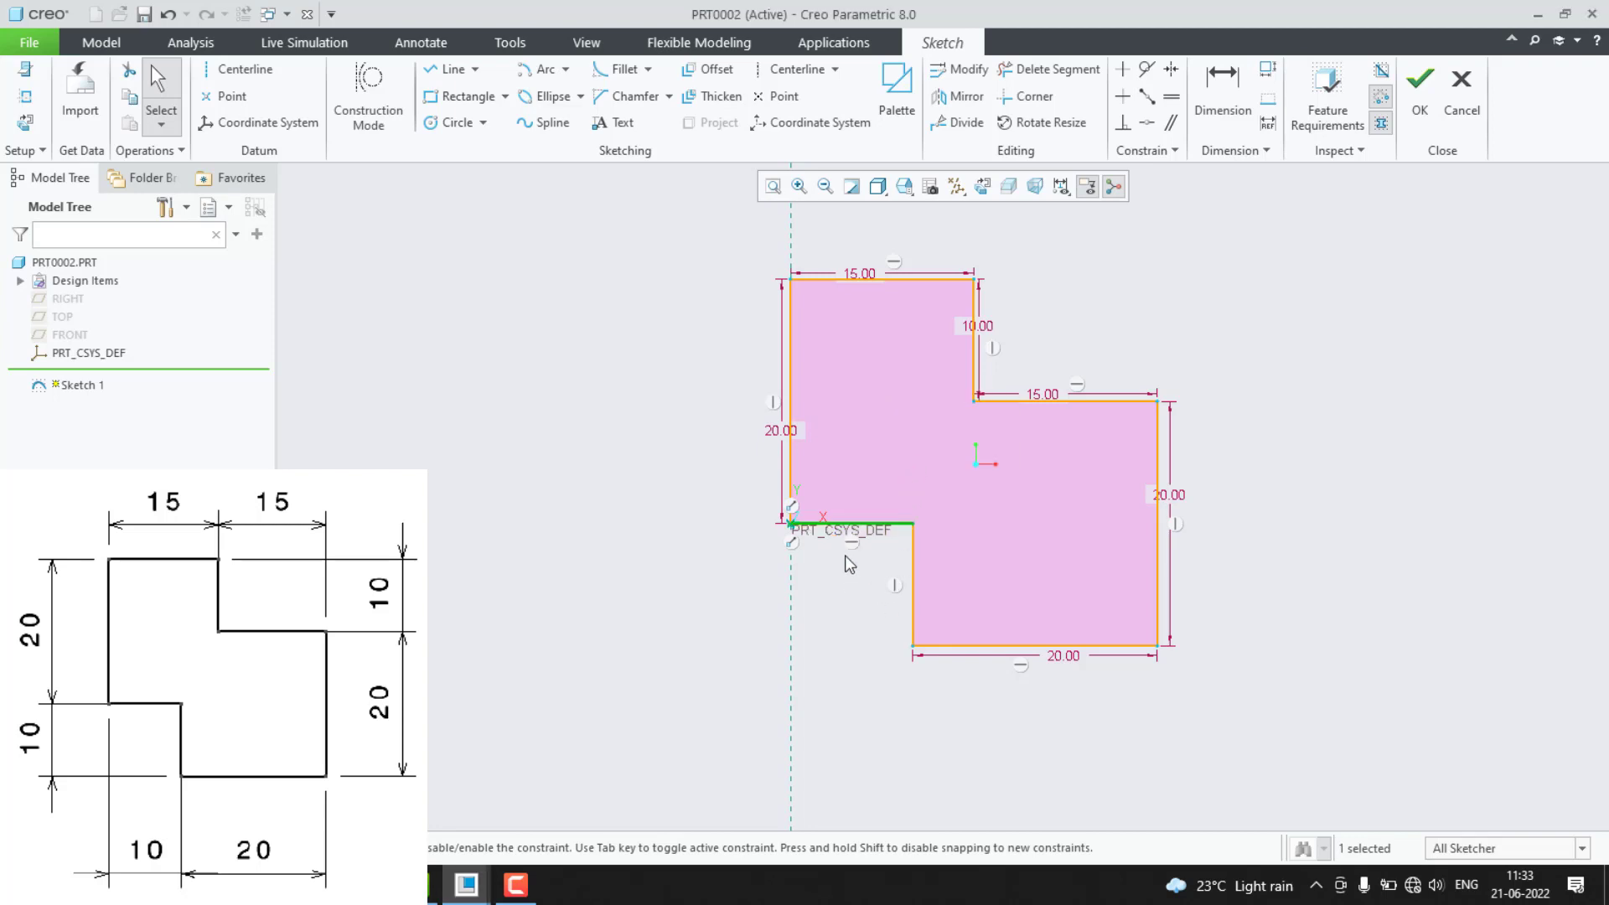
Try to dimension the short horizontal edge that starts at the origin of the stepped profile.
left_click(1222, 92)
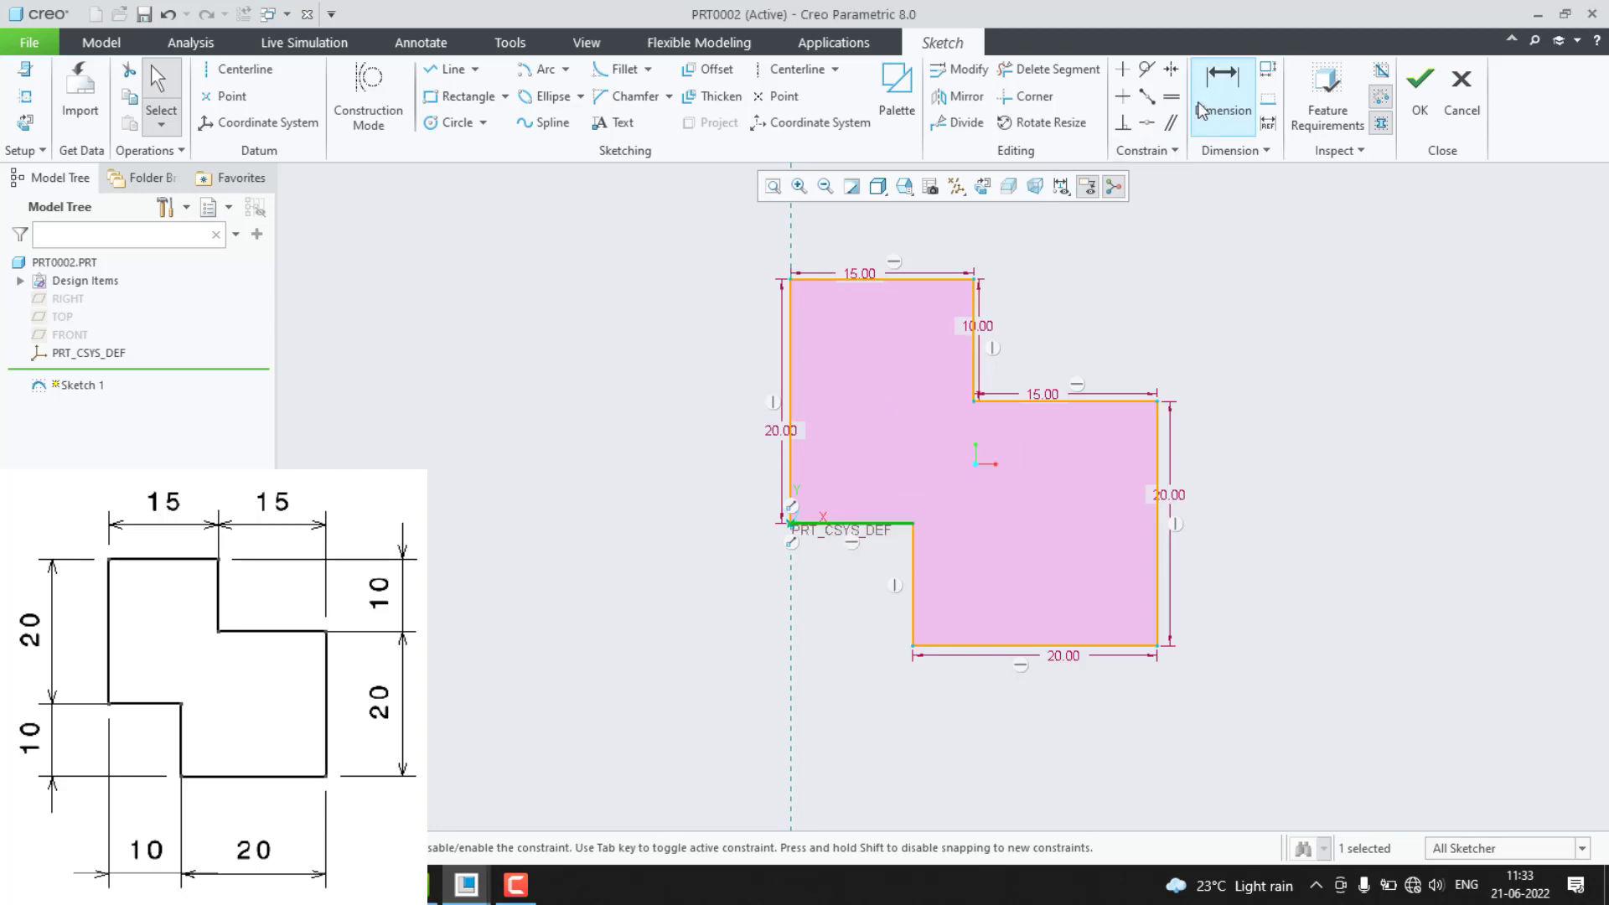
left_click(897, 525)
middle_click(840, 621)
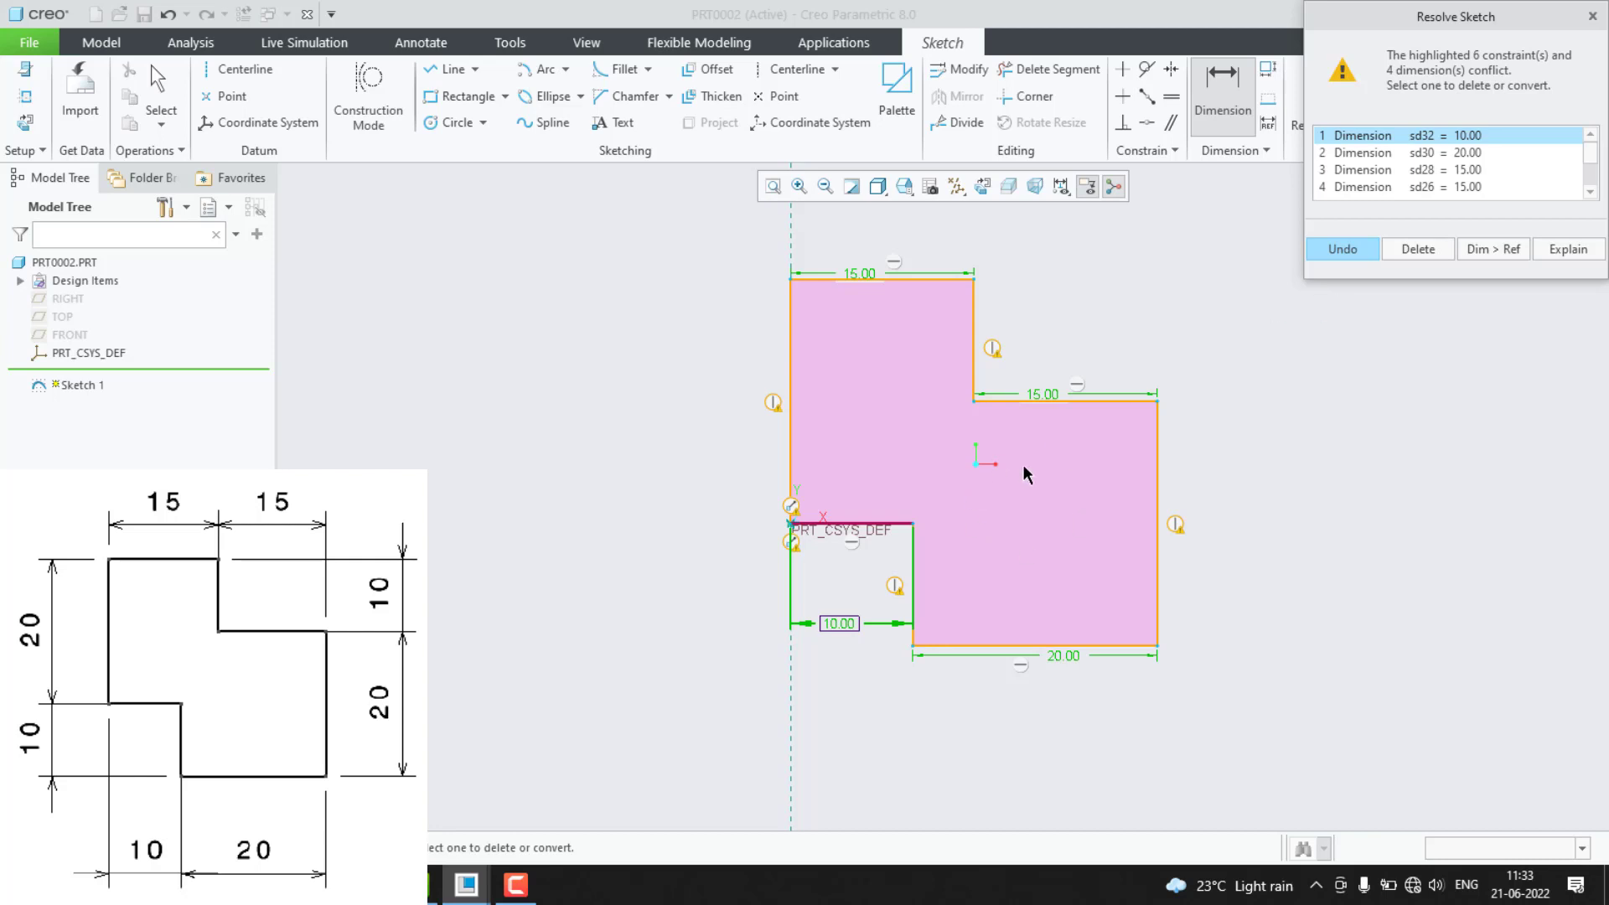
left_click(1342, 249)
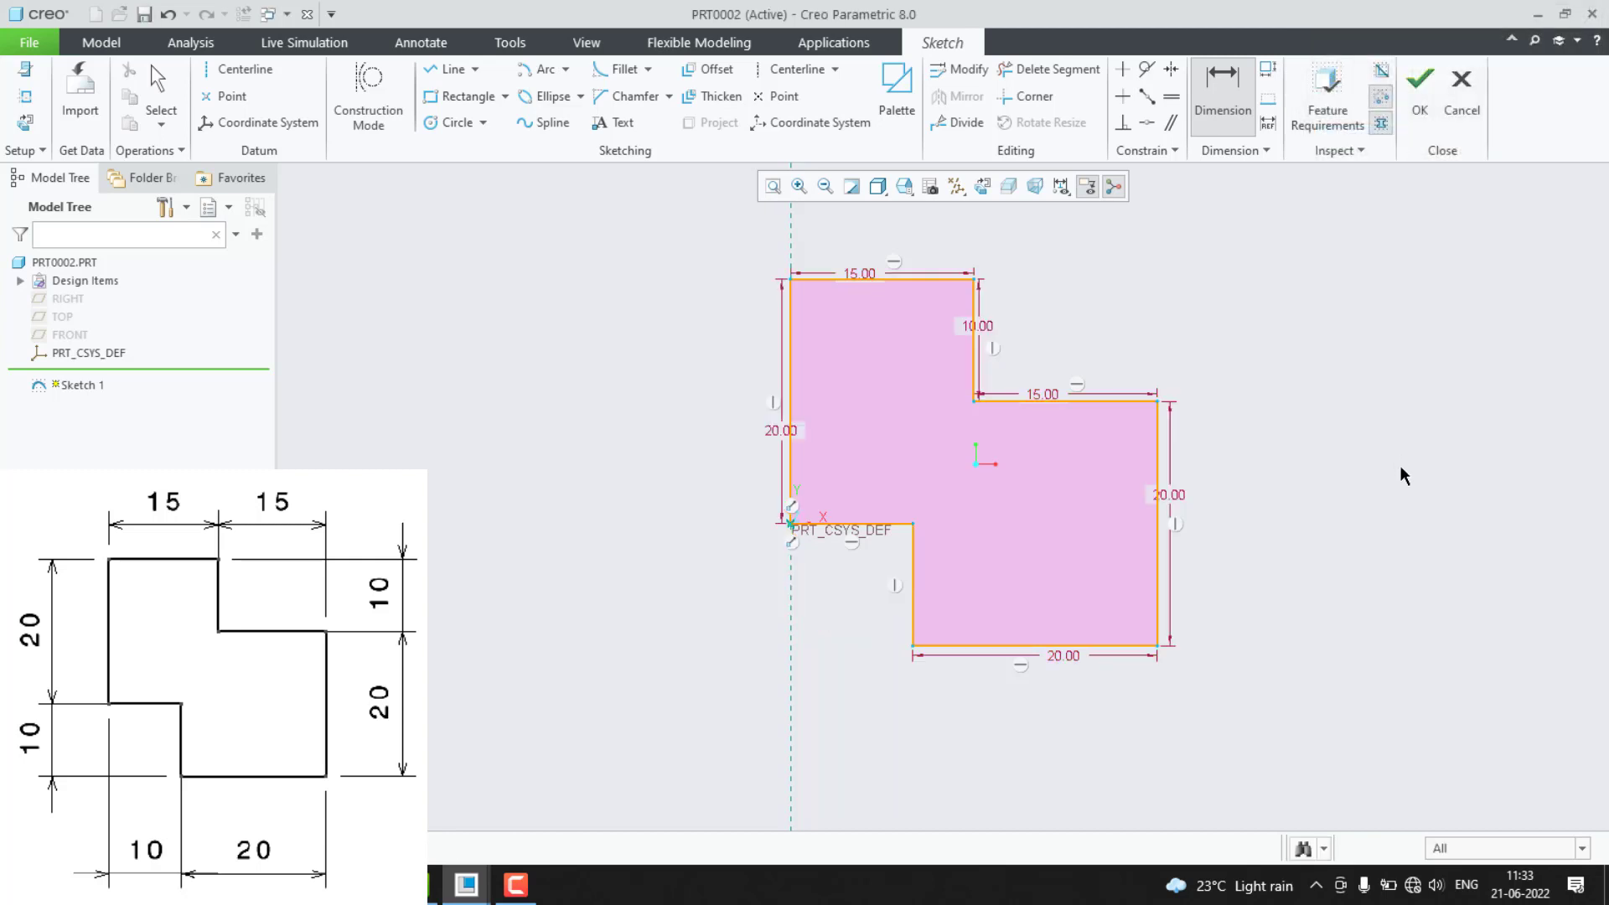
left_click(913, 525)
Delete the complete stepped profile from the sketch.
scroll(662, 665, "up", 2)
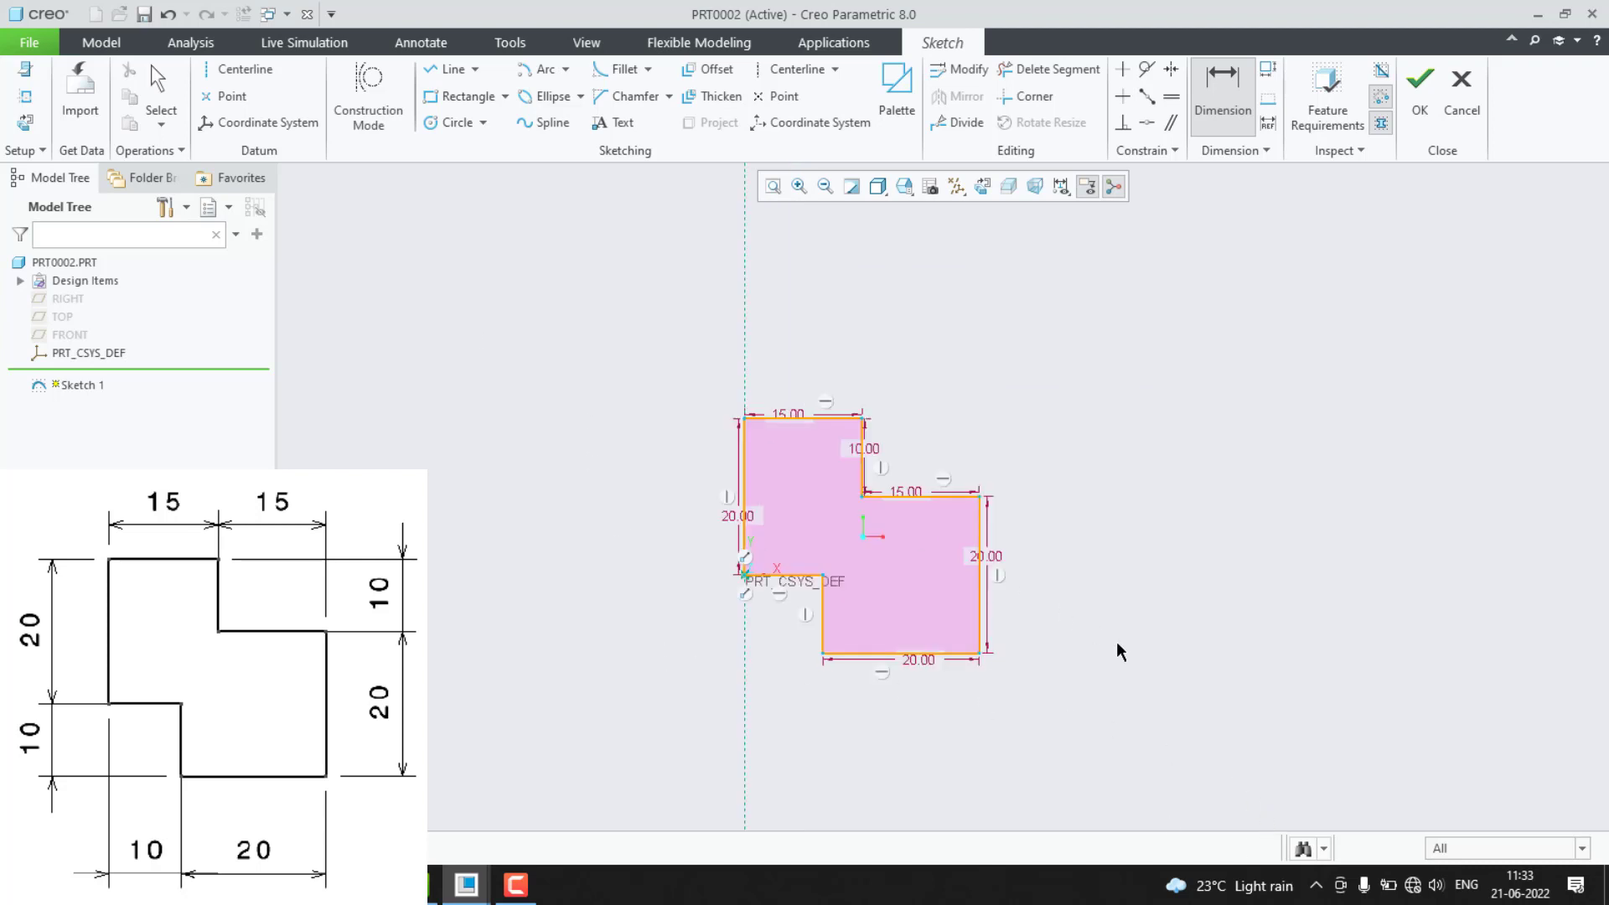
middle_click(1171, 666)
key("Delete")
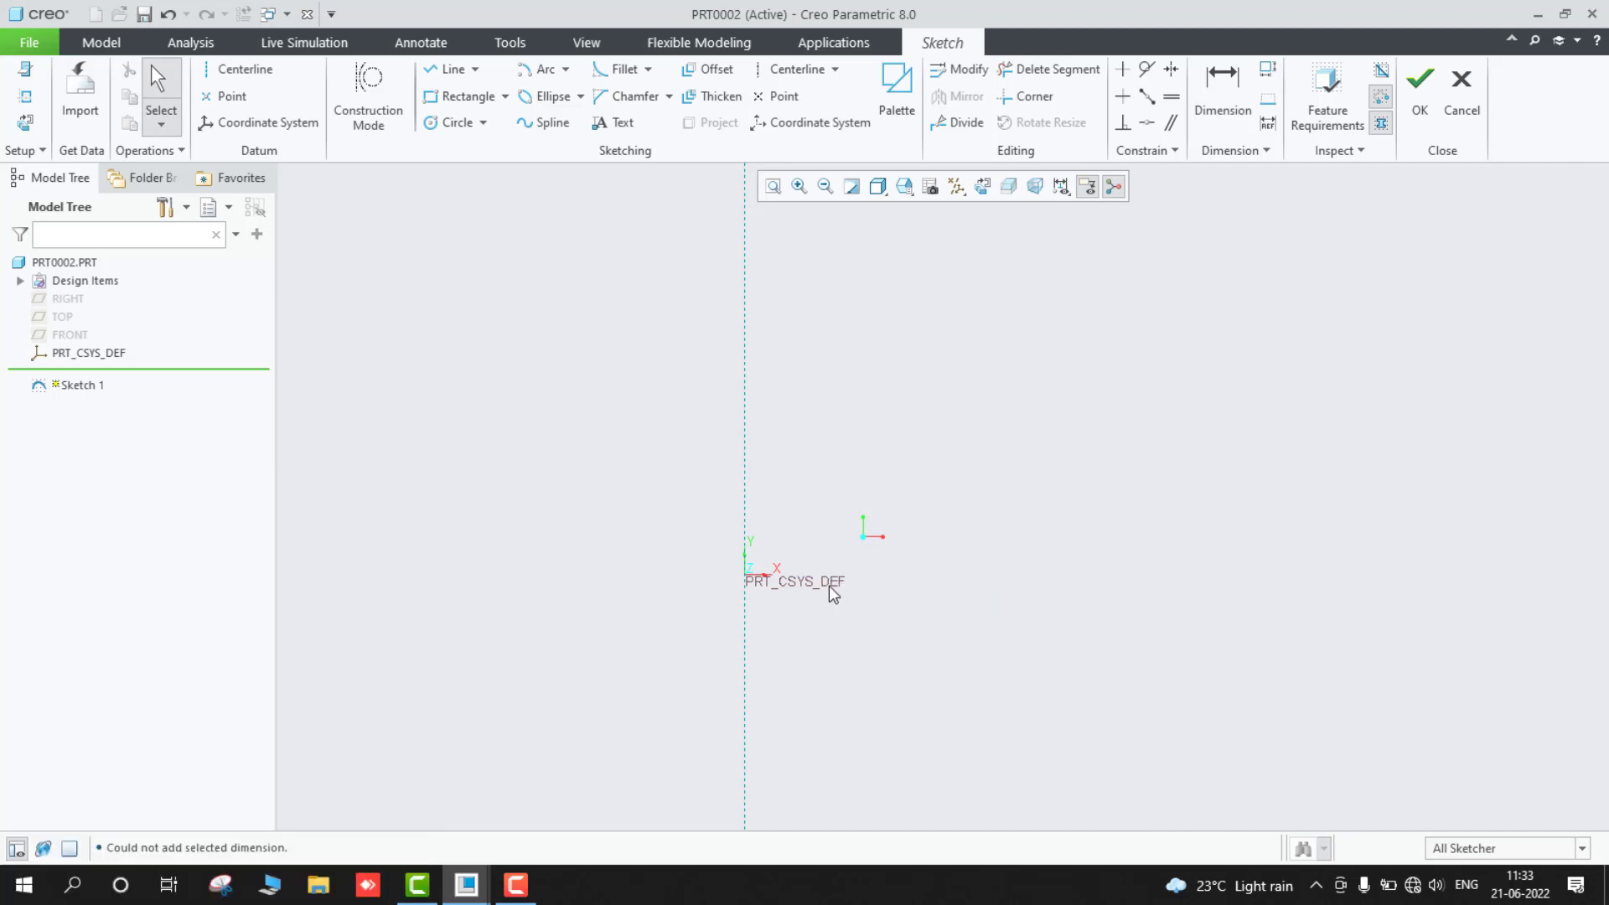
Draw a five-line half outline from the origin to the vertical reference, about 27 mm wide and 25 mm high, with a step about 6 mm high.
key("l")
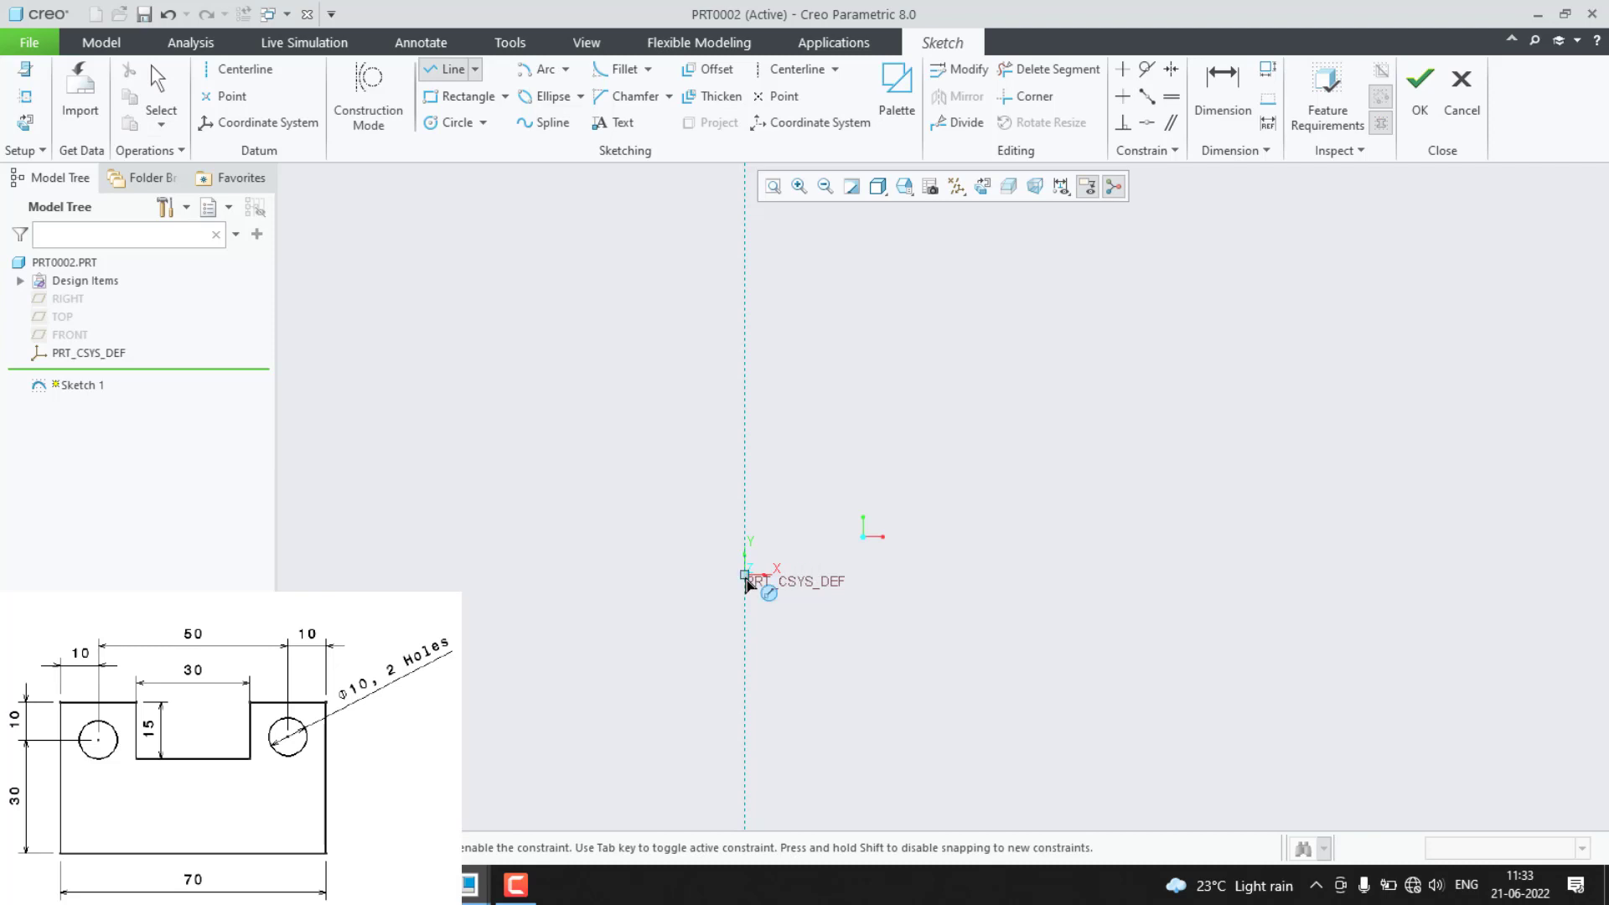
left_click(745, 578)
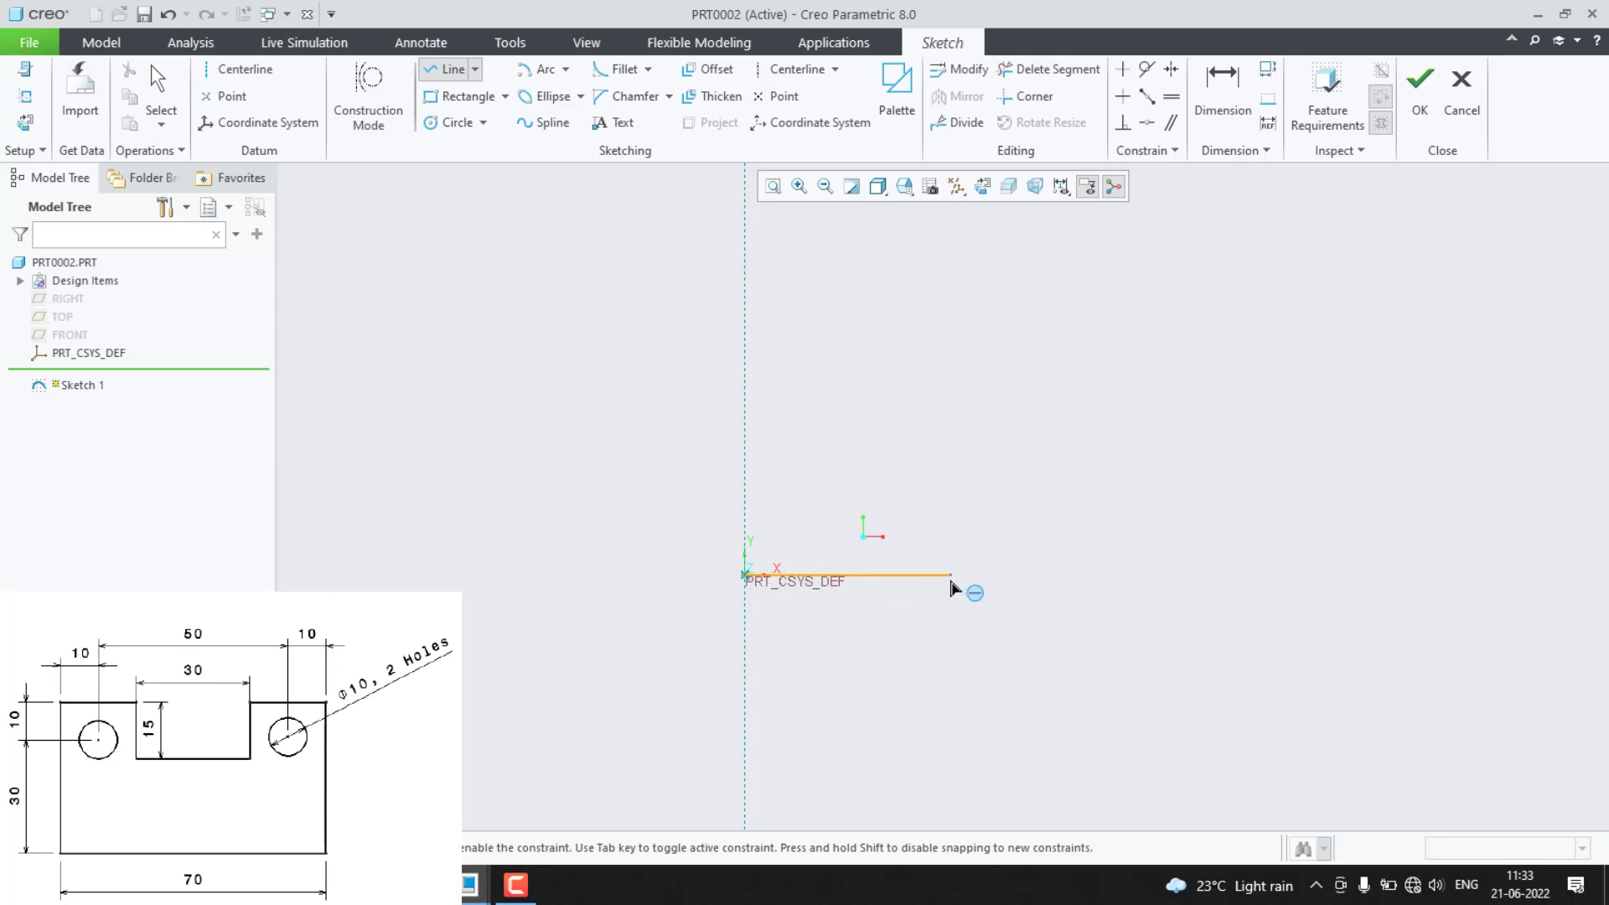
left_click(959, 575)
left_click(958, 381)
left_click(864, 381)
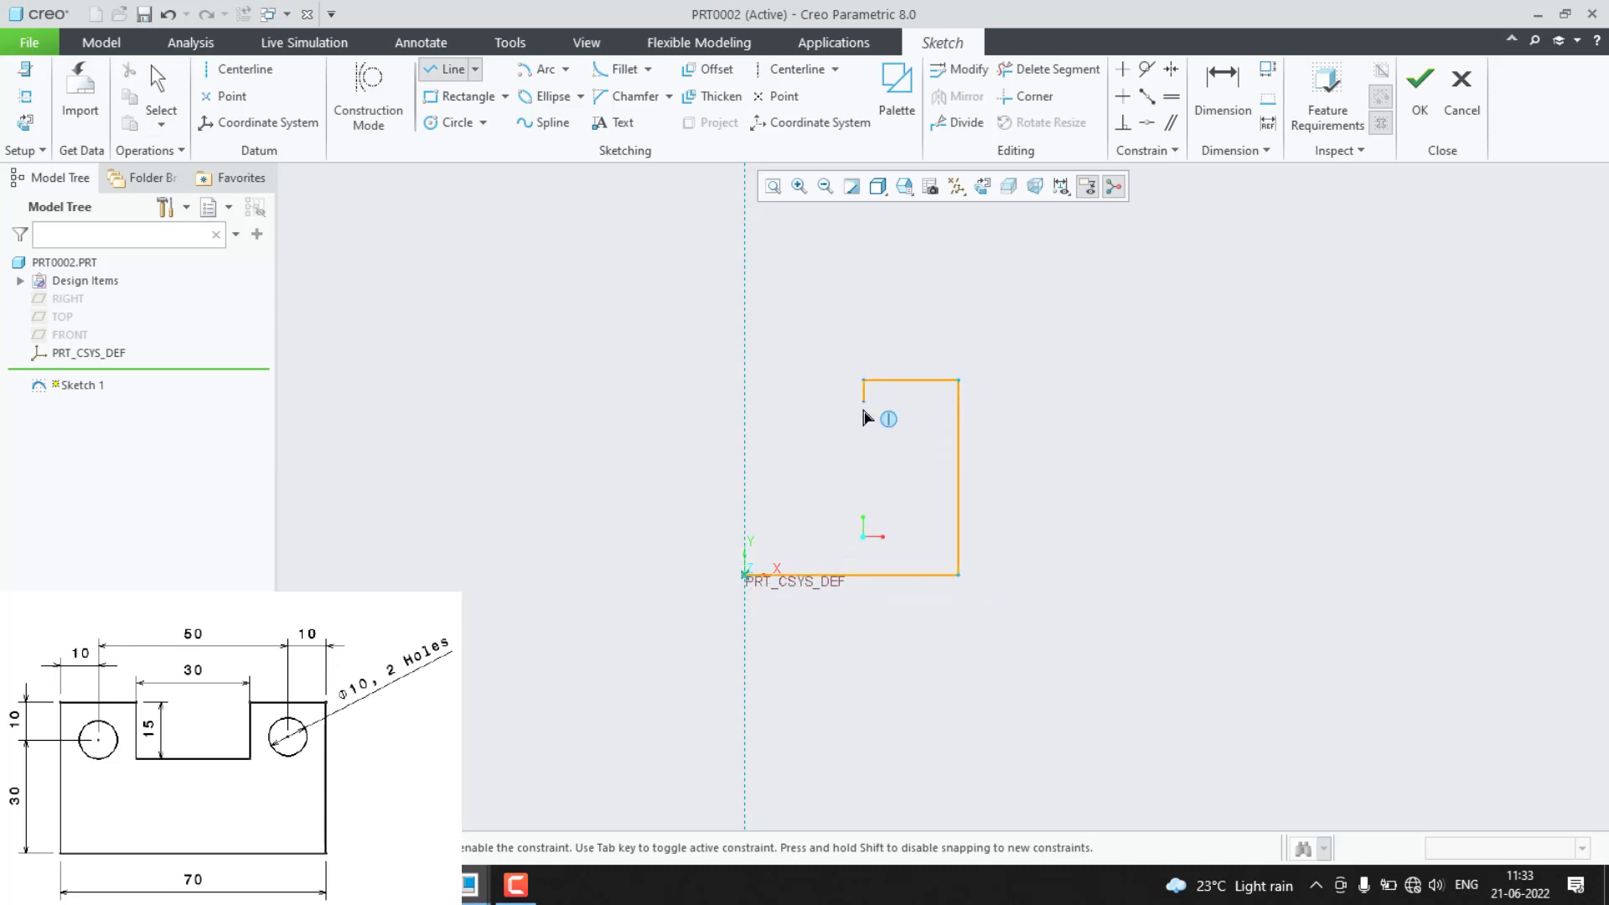
left_click(864, 427)
left_click(746, 436)
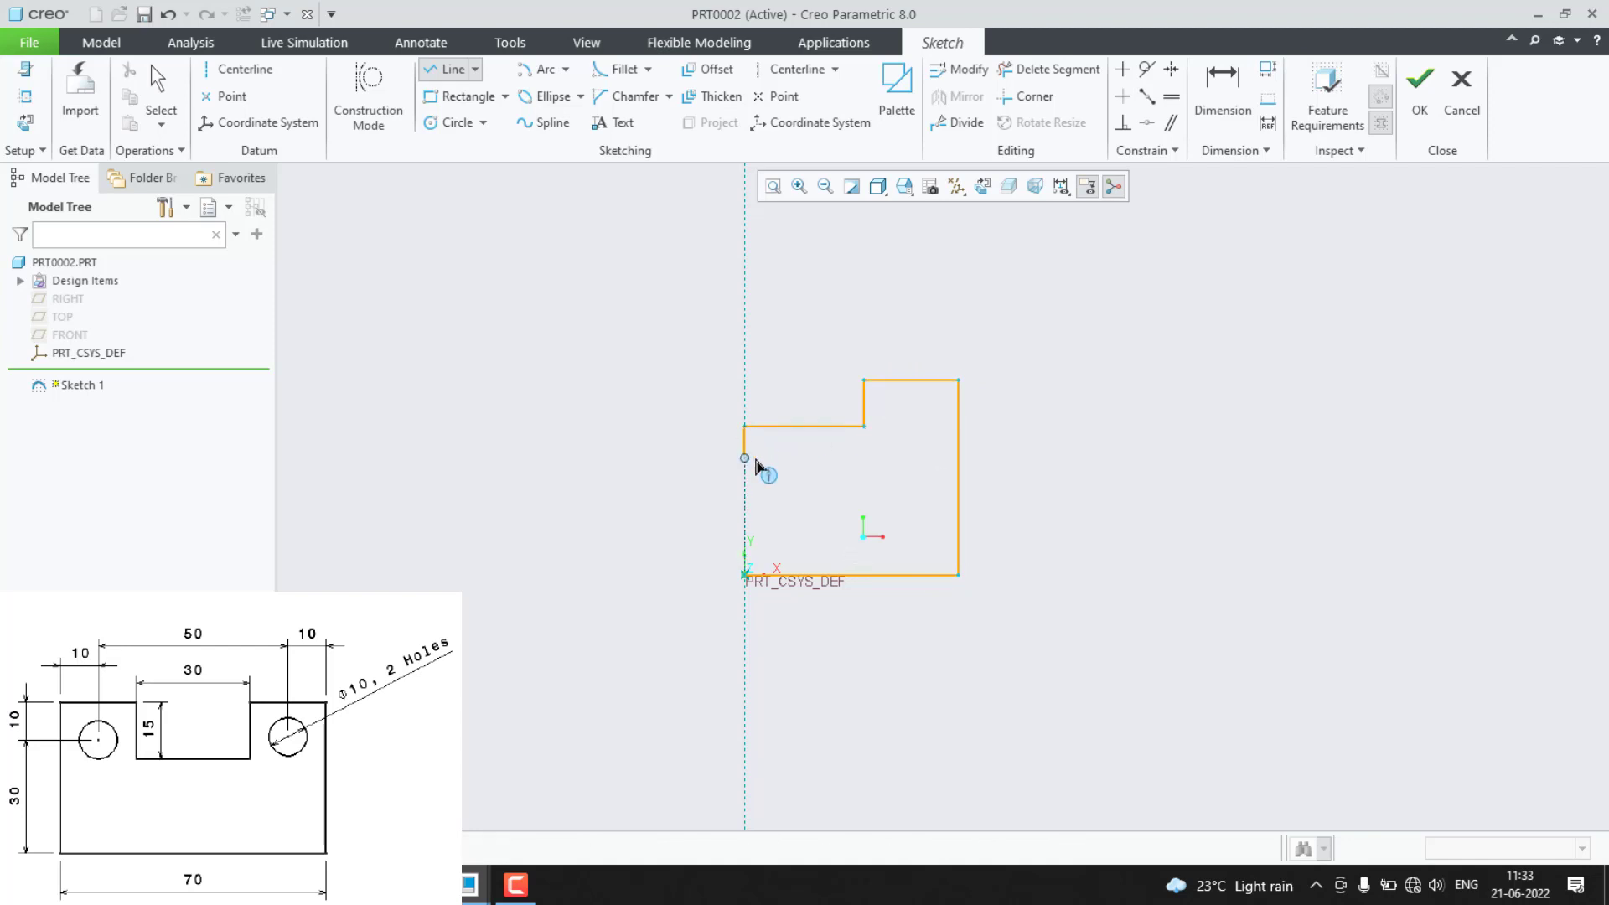
middle_click(826, 485)
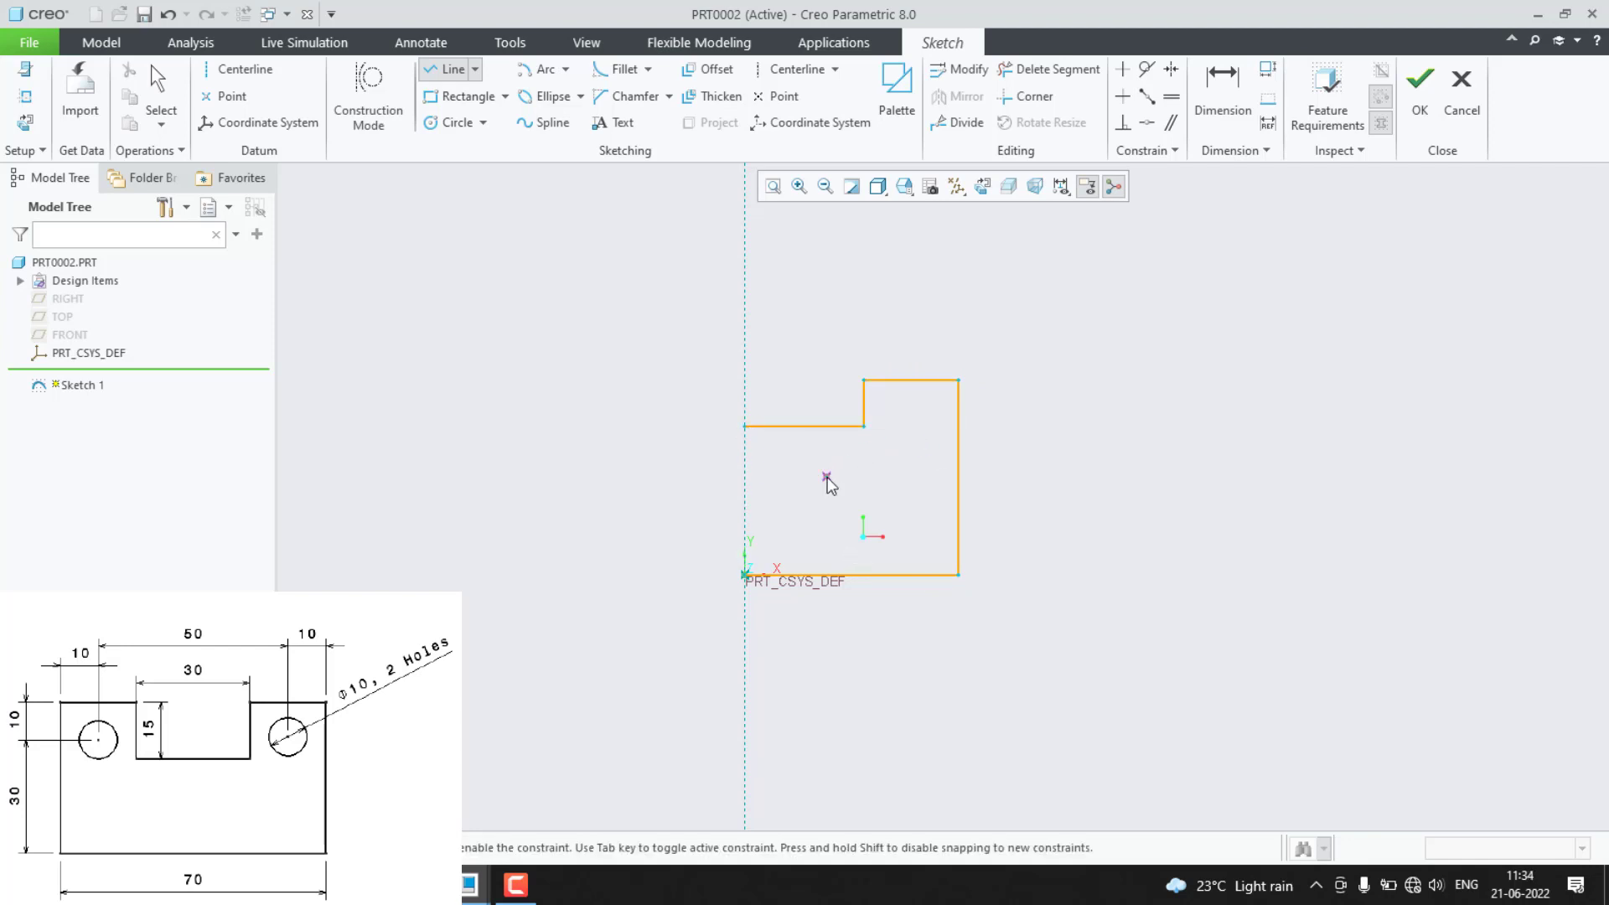
middle_click(843, 480)
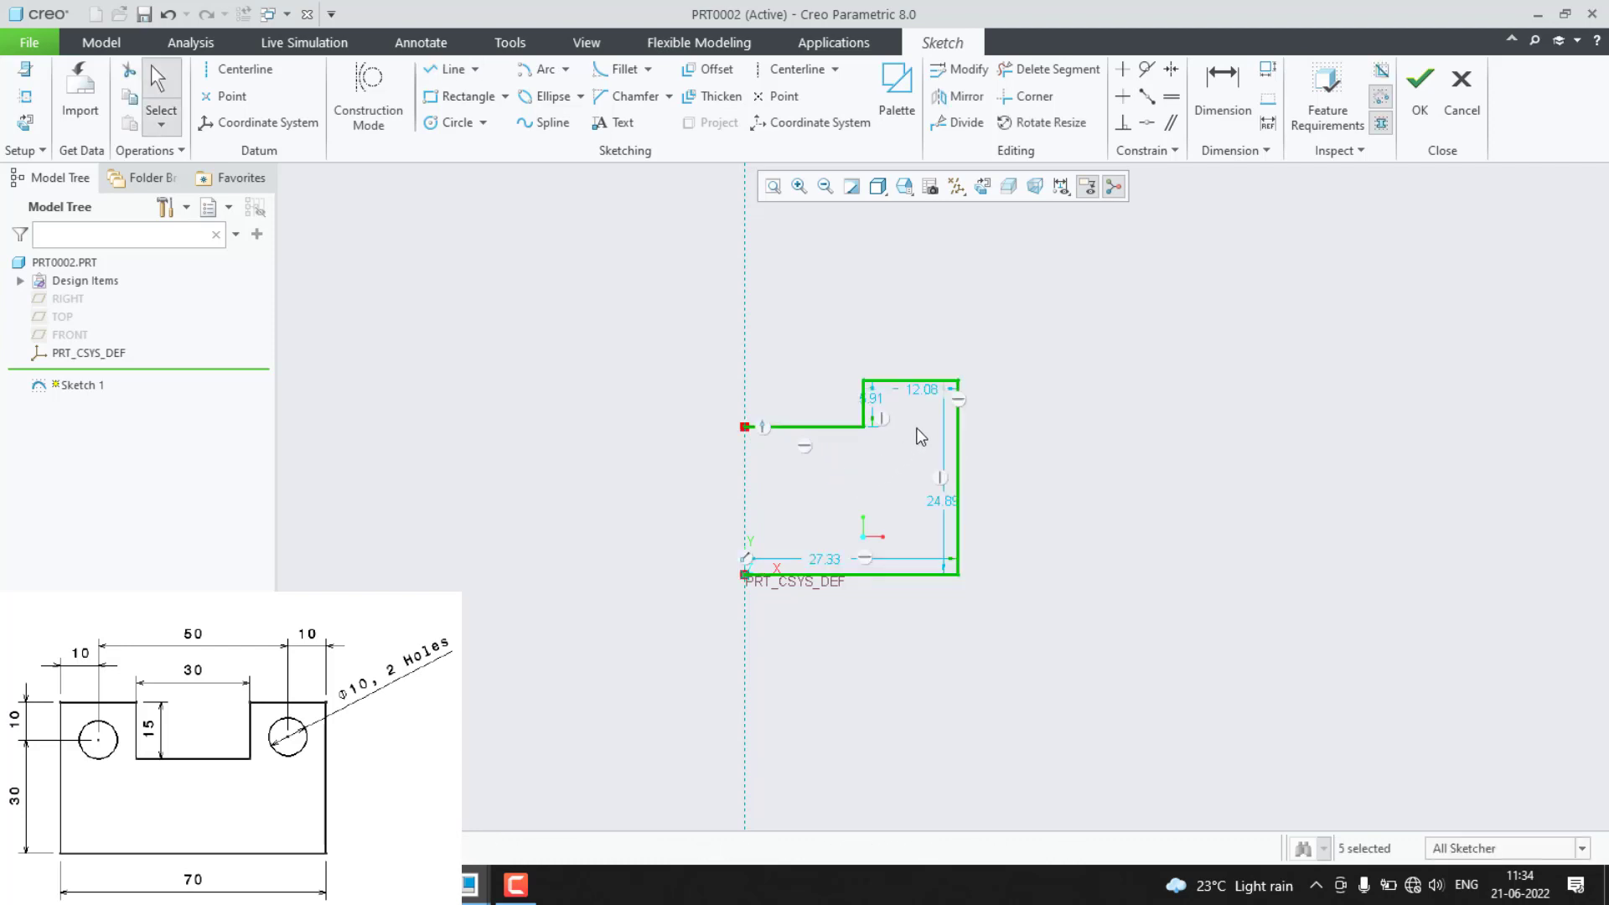
Draw a circle about 5 mm in diameter inside the raised corner of the half outline.
left_click(452, 122)
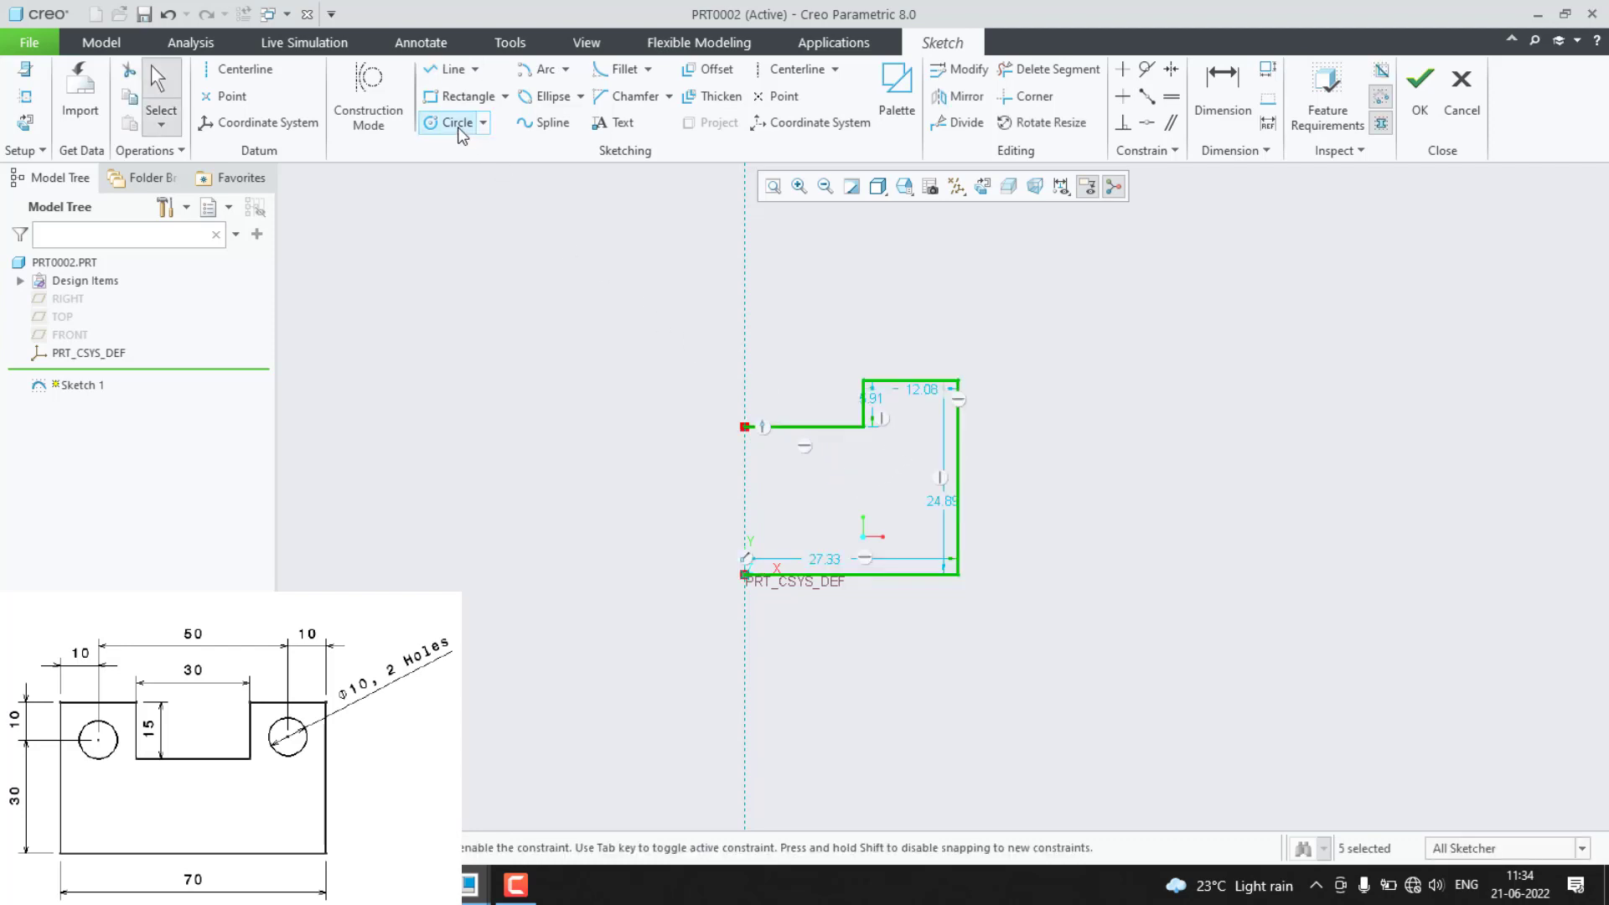
left_click(918, 409)
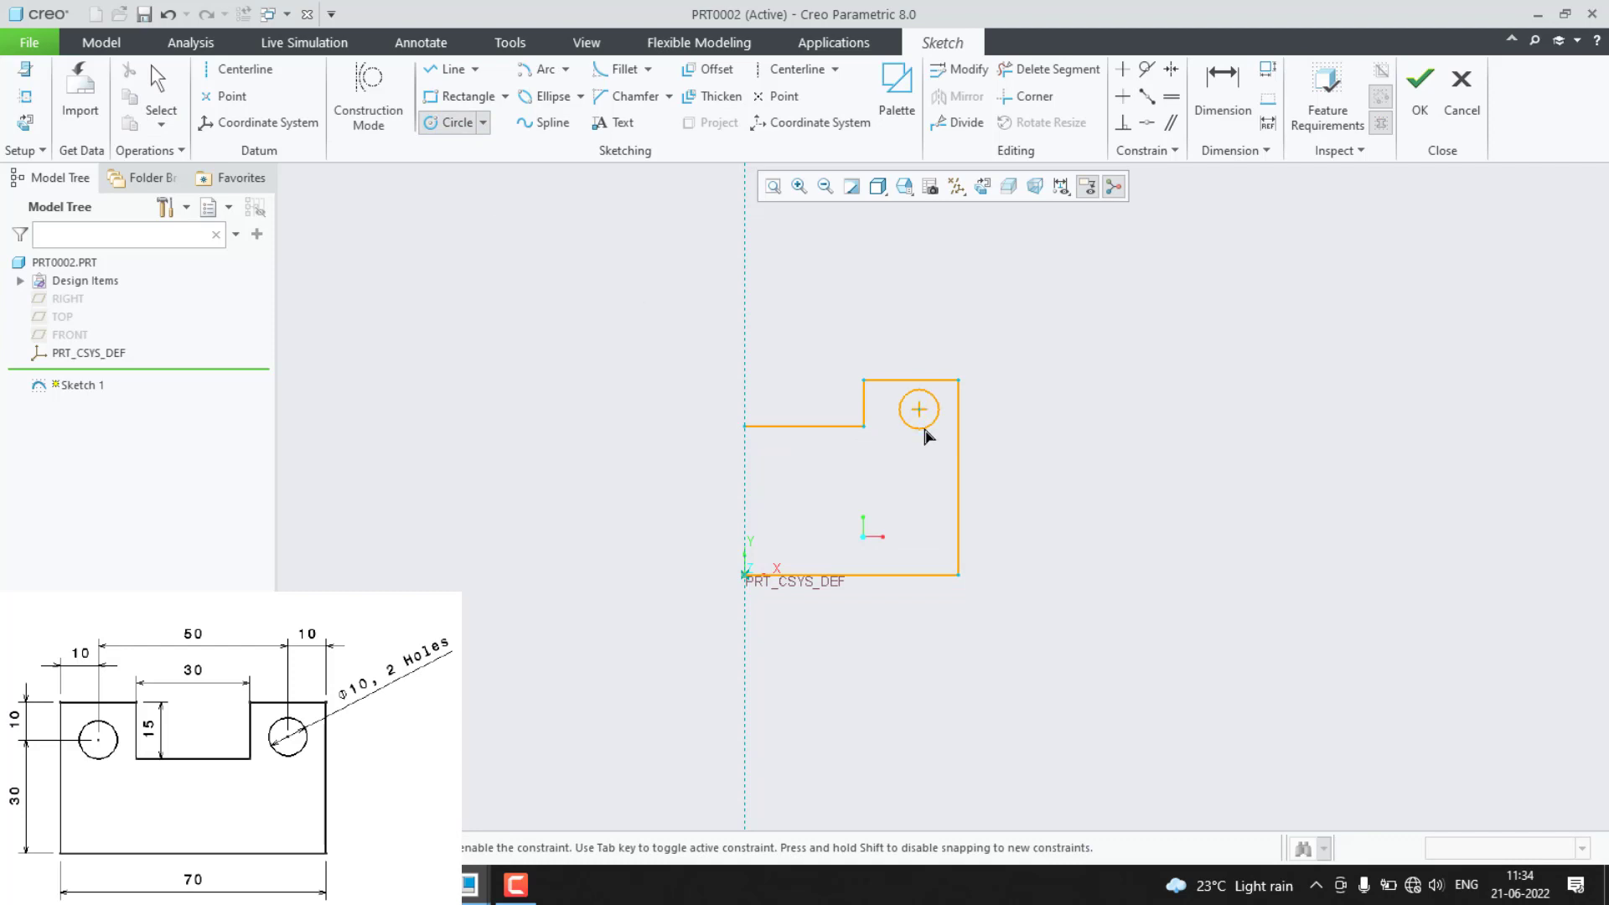
left_click(926, 429)
middle_click(924, 450)
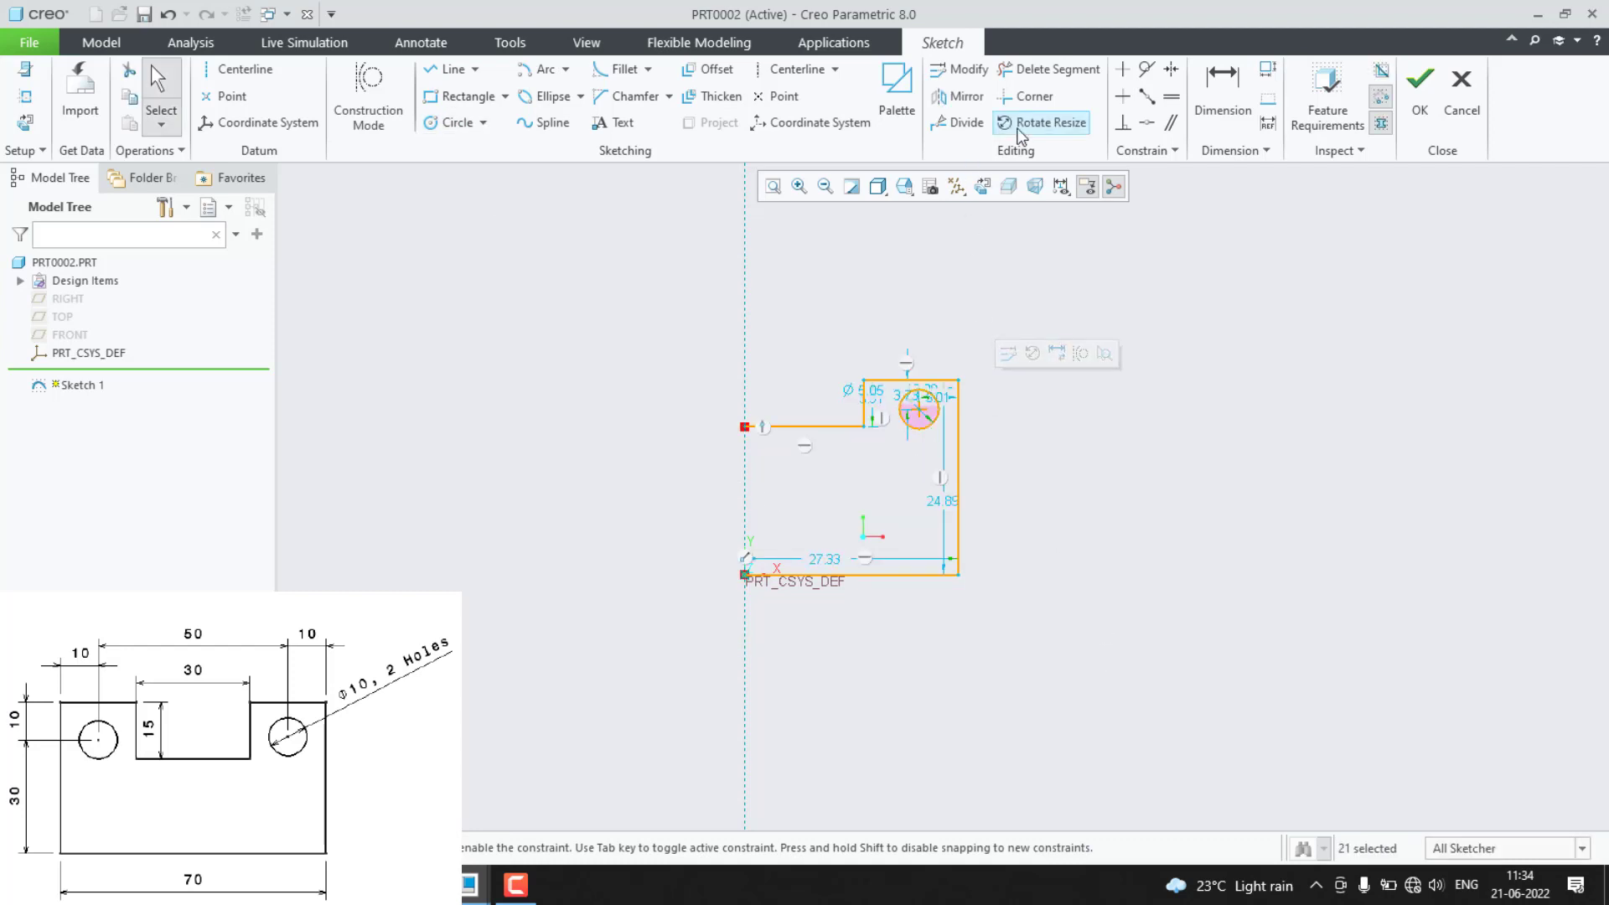
Mirror the half outline and its circle about the vertical centreline.
left_click(960, 96)
left_click(745, 484)
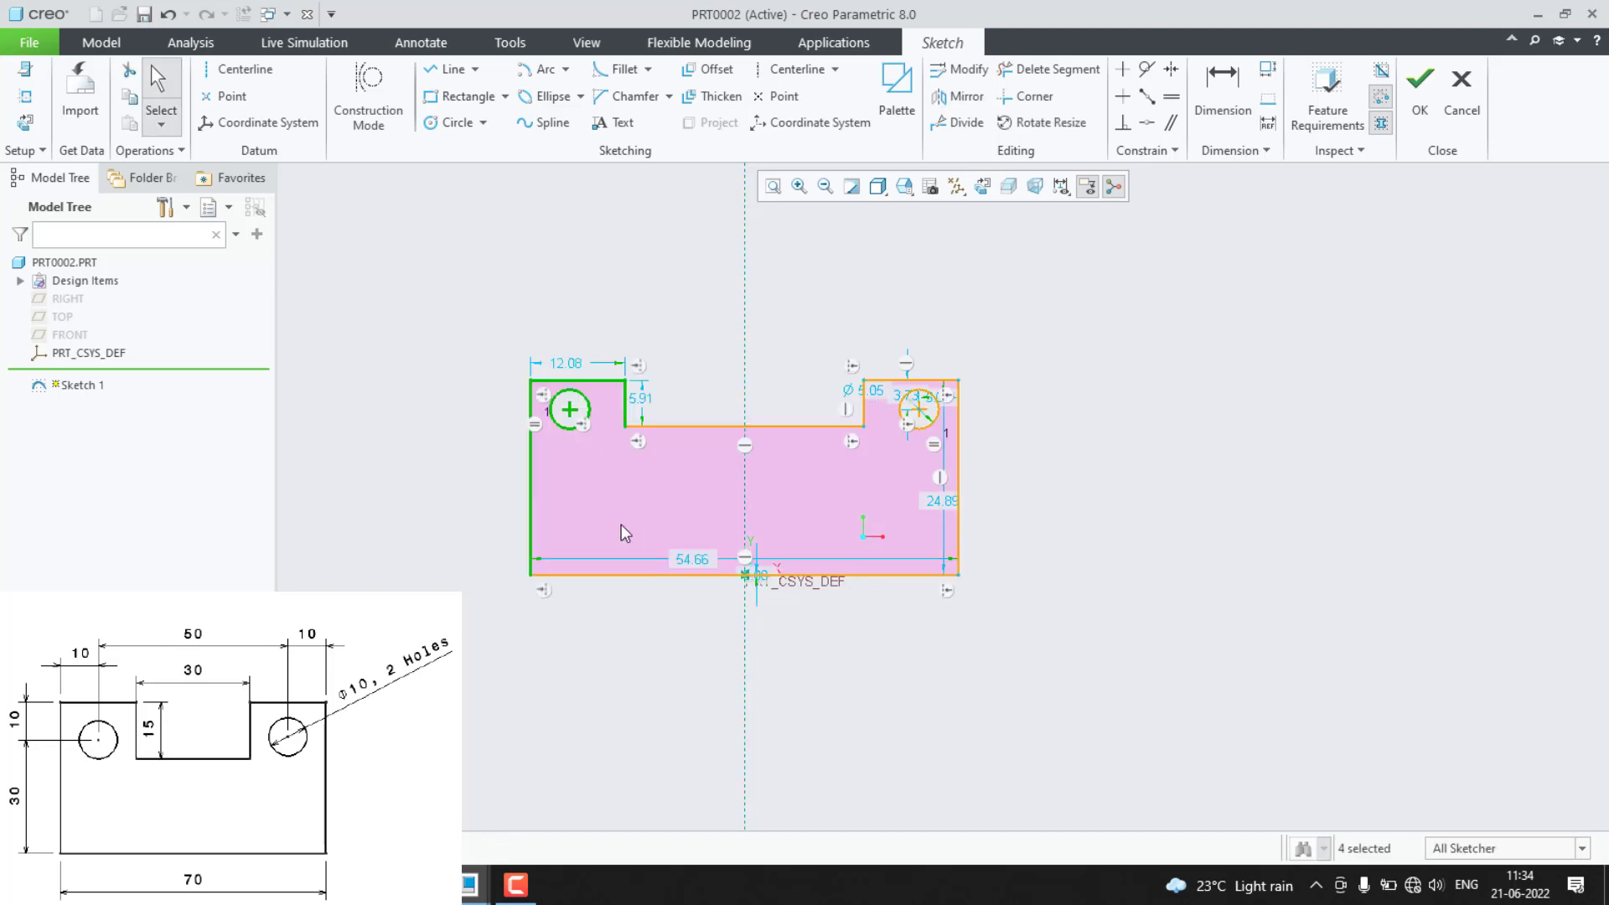
scroll(664, 373, "up", 2)
scroll(682, 503, "down", 2)
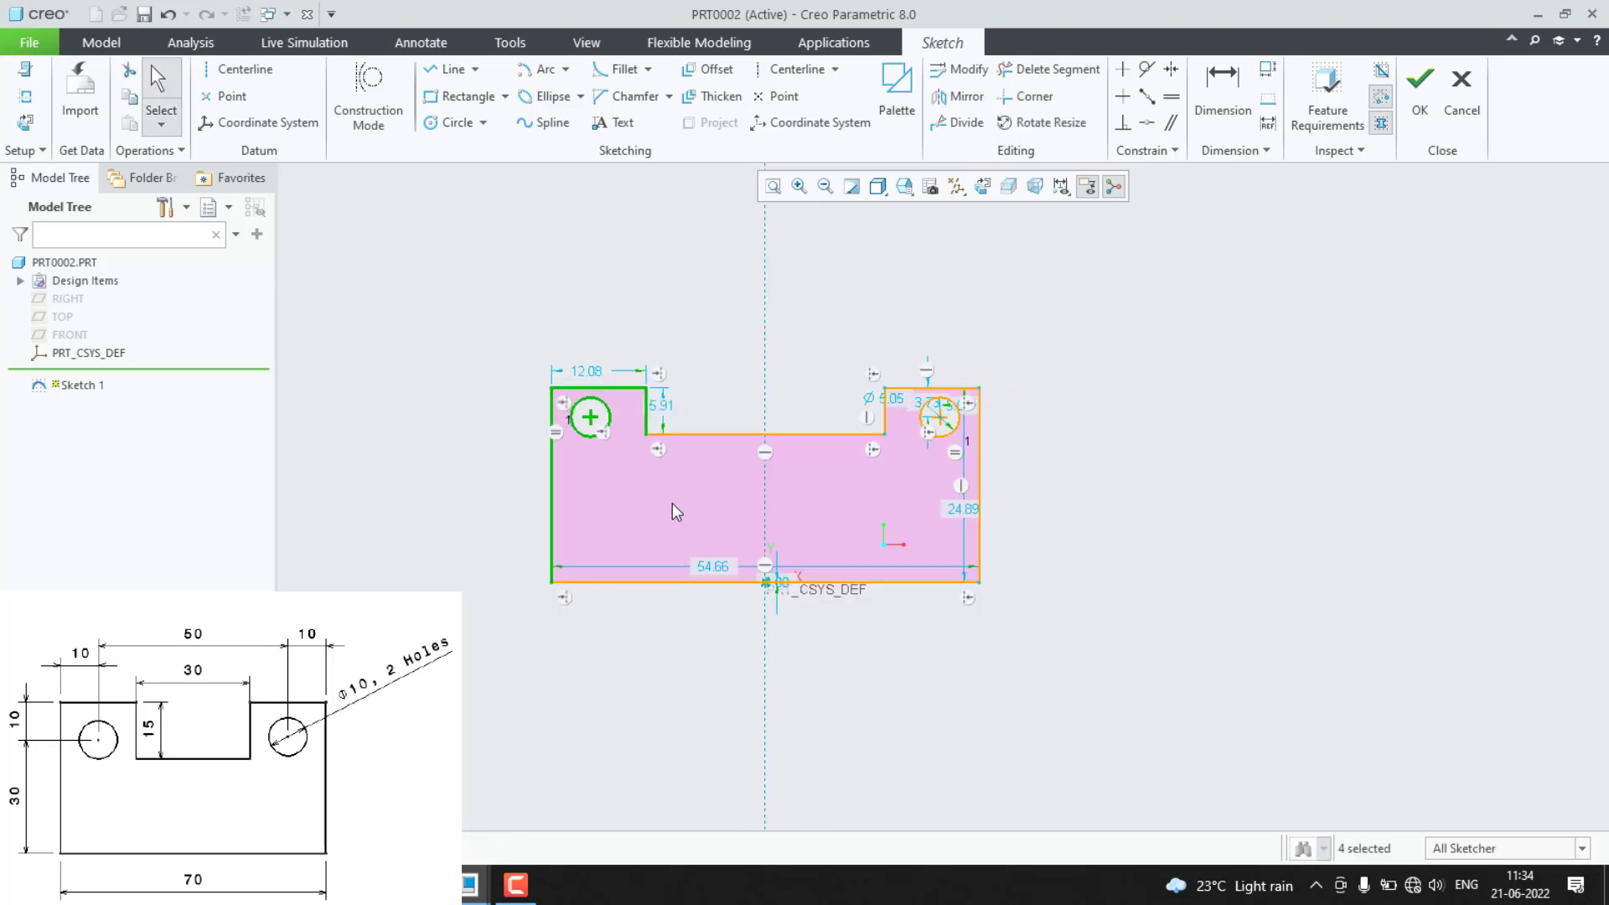
Set the plate's overall width to 70 mm and place that dimension below the bottom edge.
key("d")
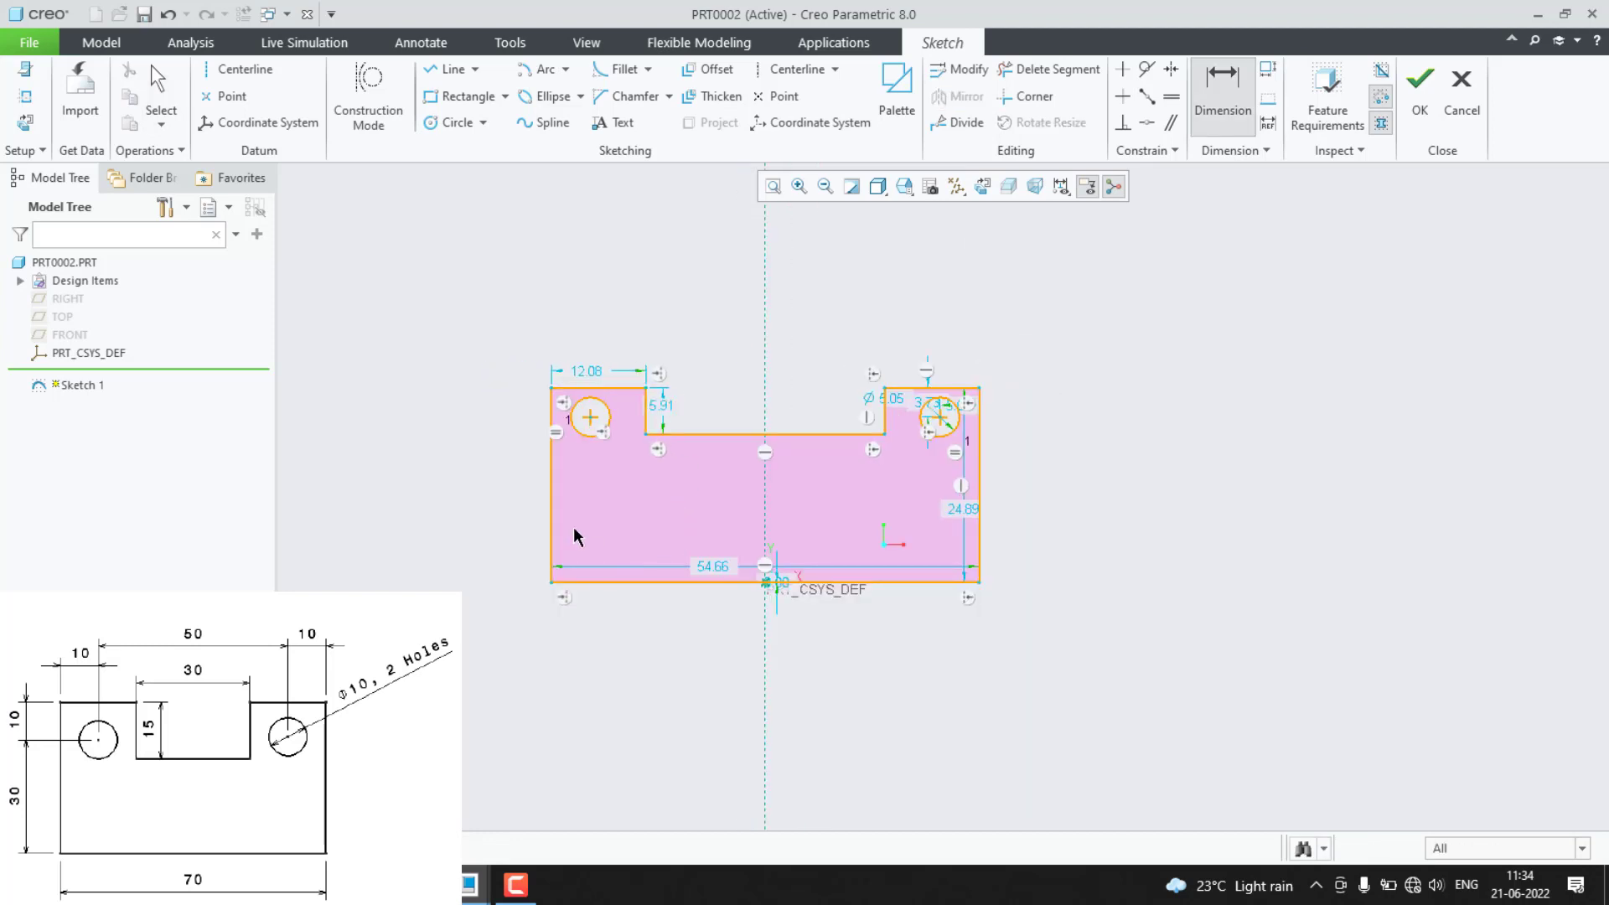
double_click(707, 566)
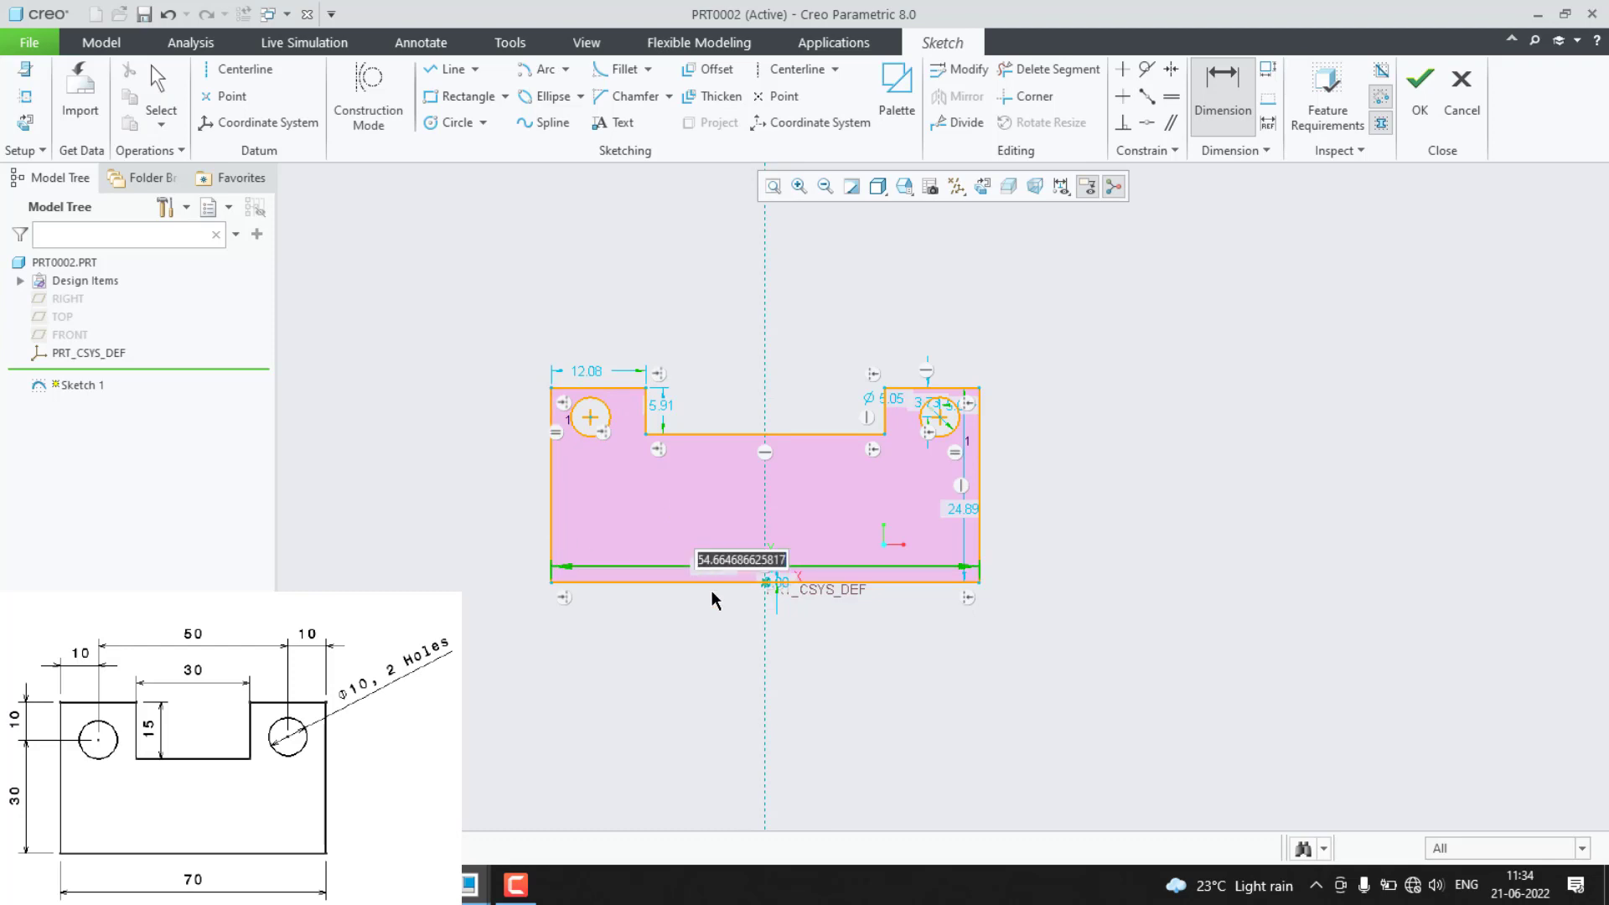
type("710")
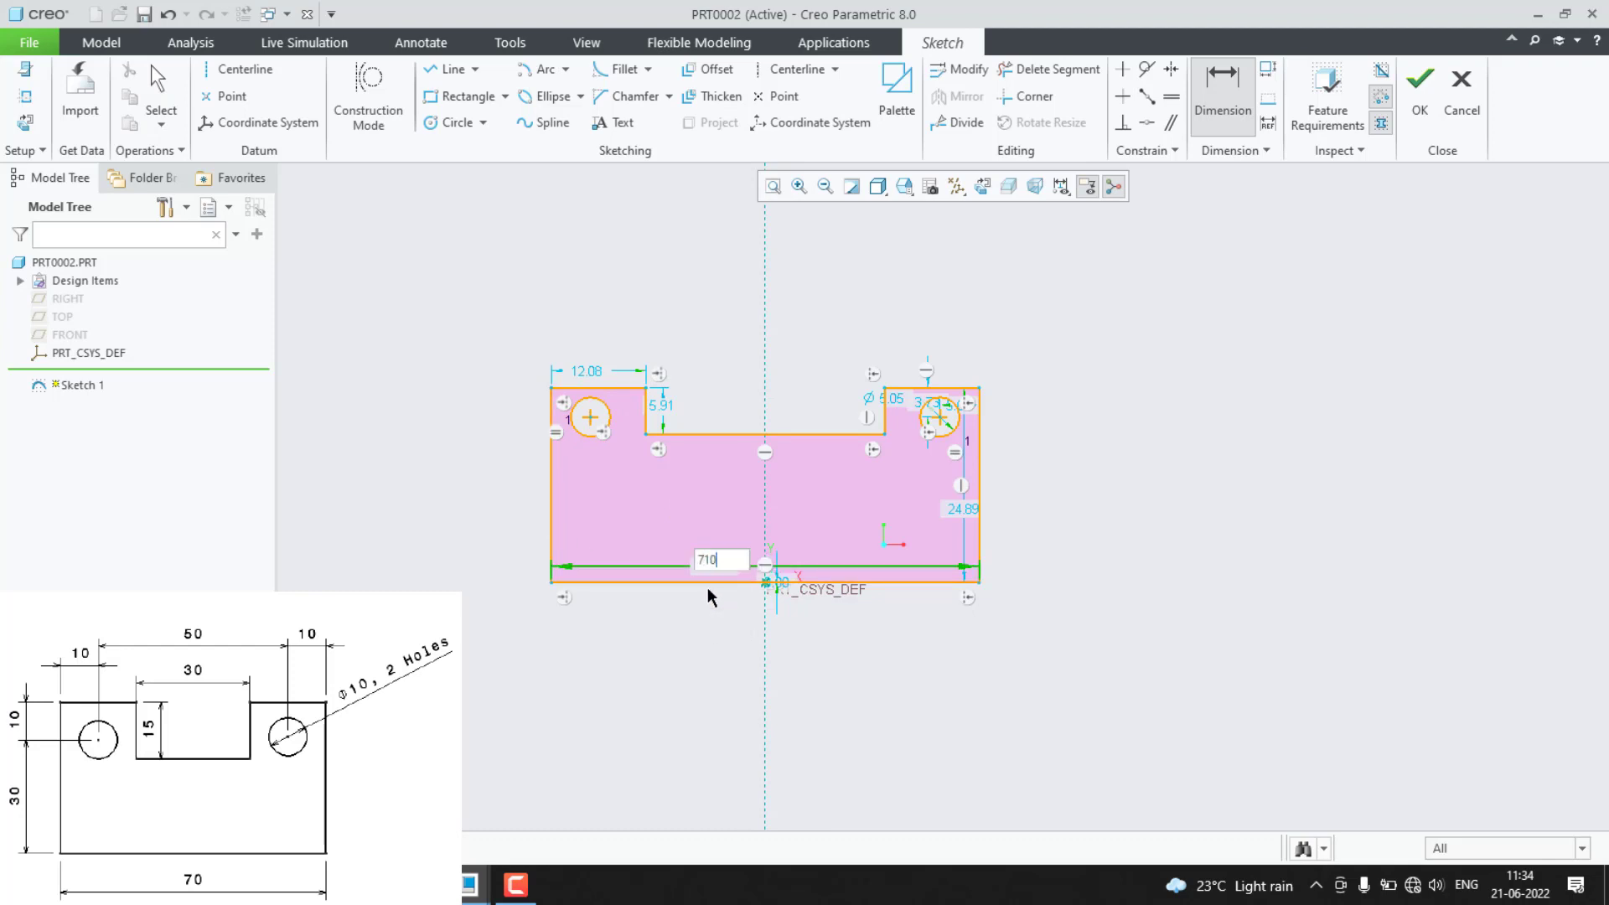
key("Return")
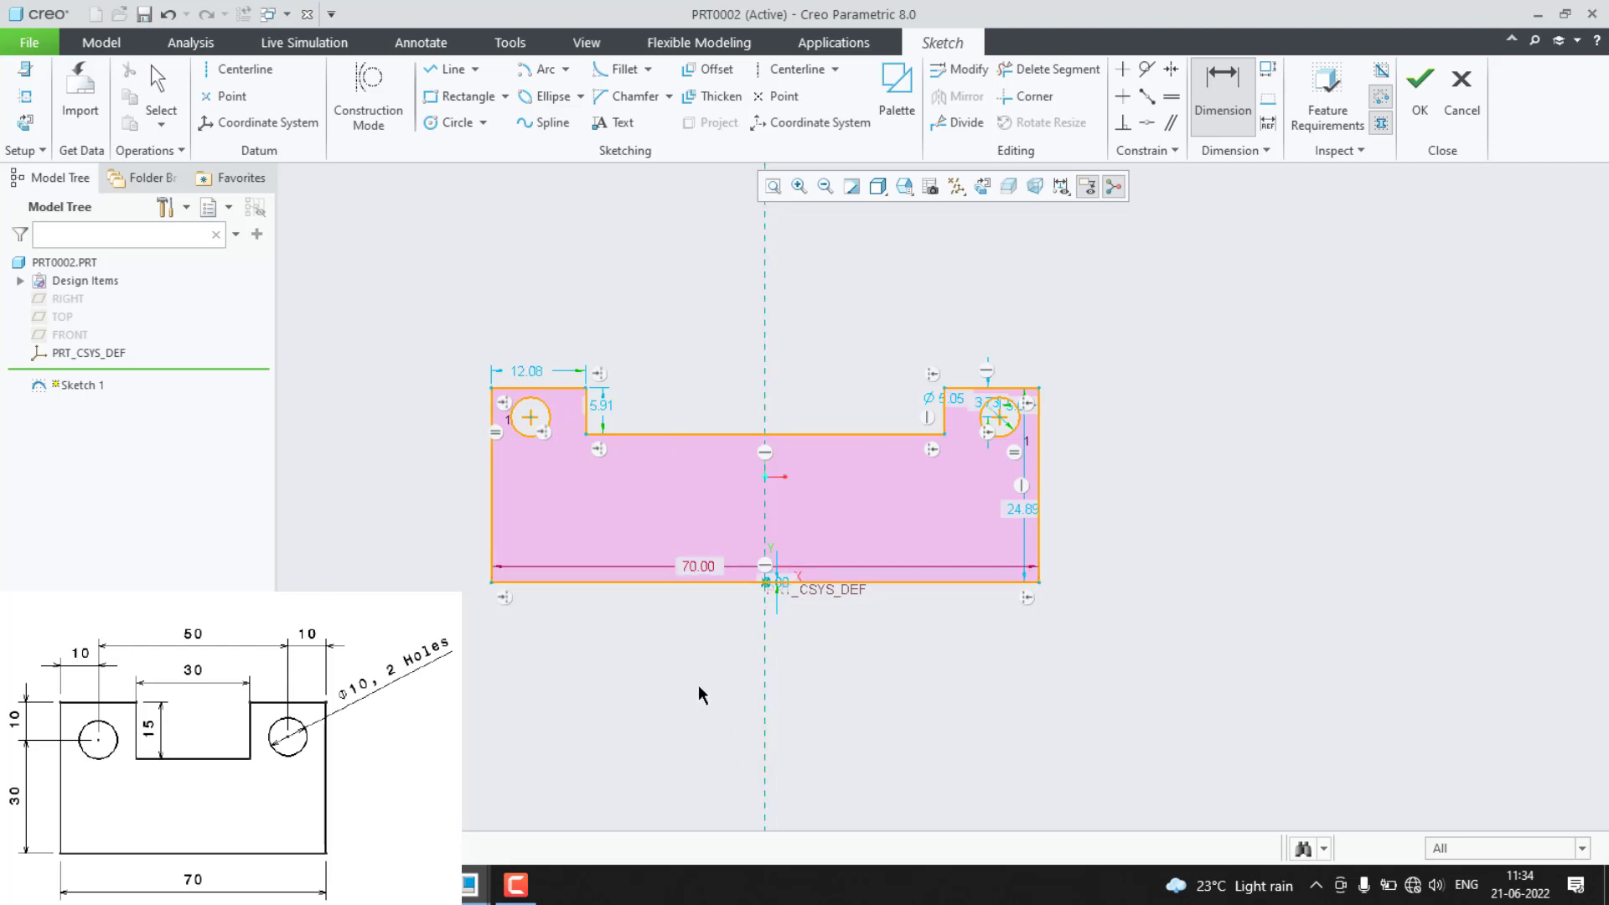
key("Escape")
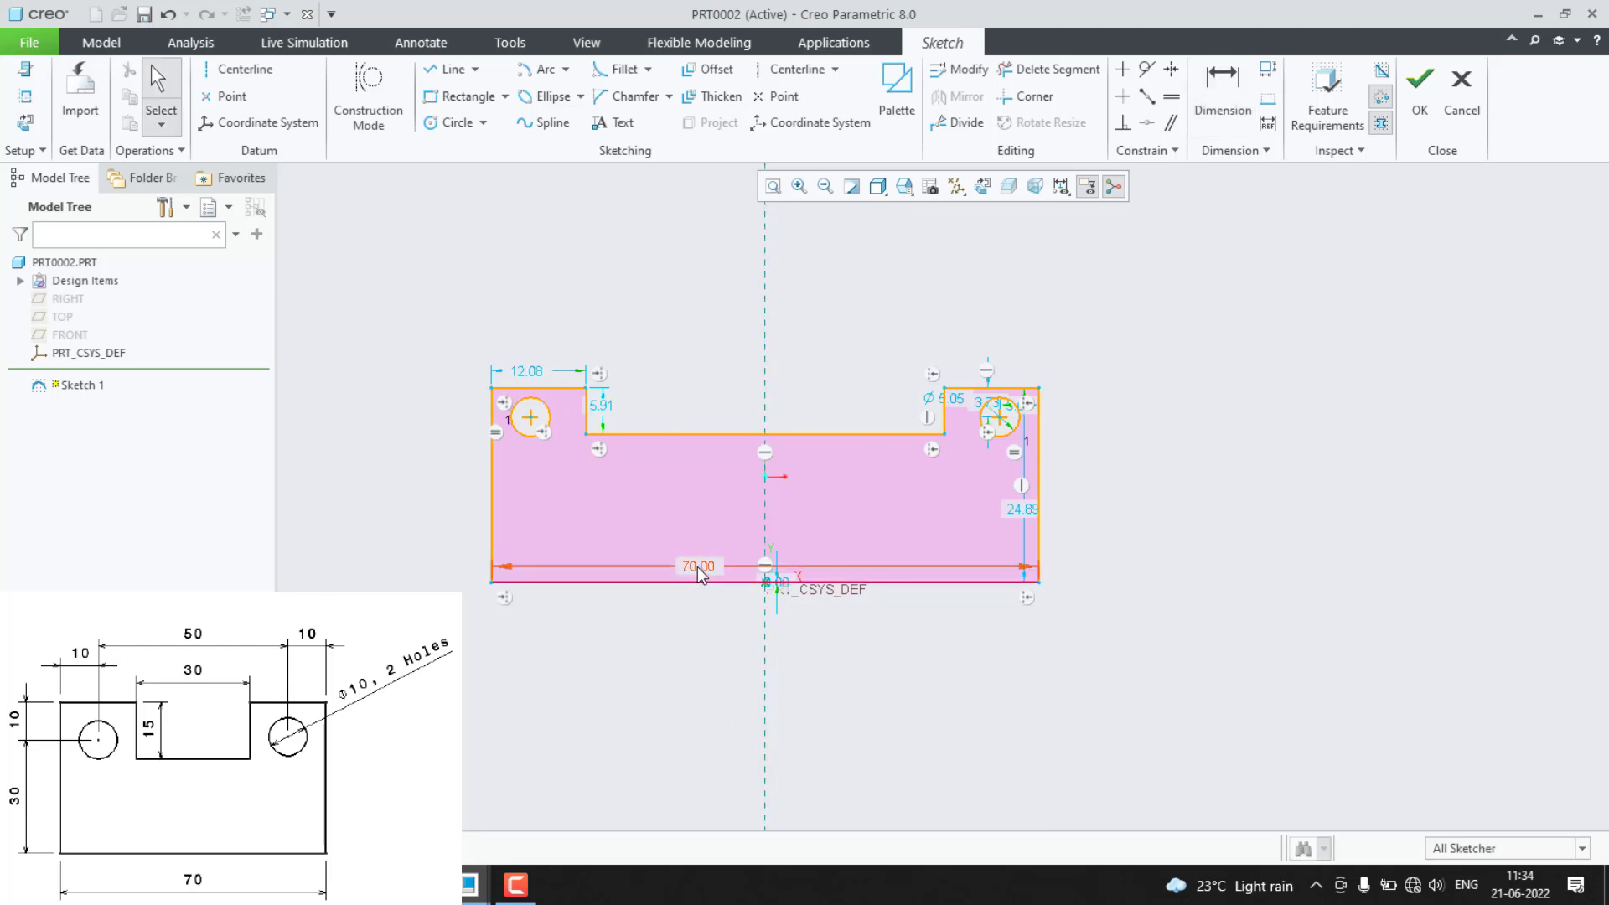
left_click_drag(698, 566, 704, 660)
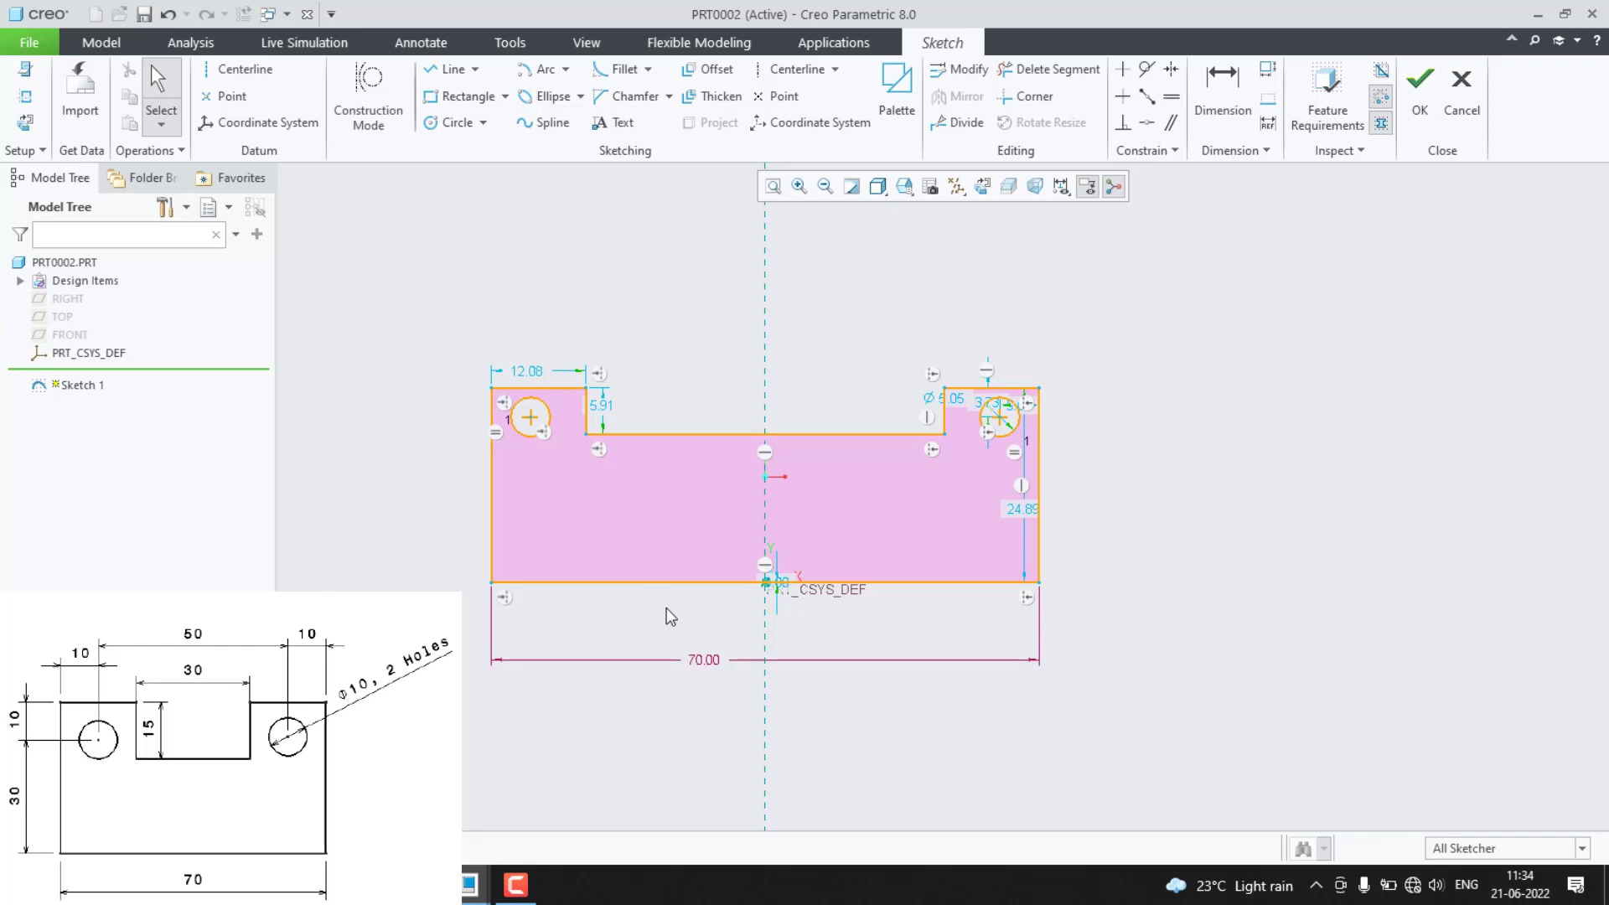
Dimension the horizontal distance between the two hole centres as 50 mm above the plate.
key("d")
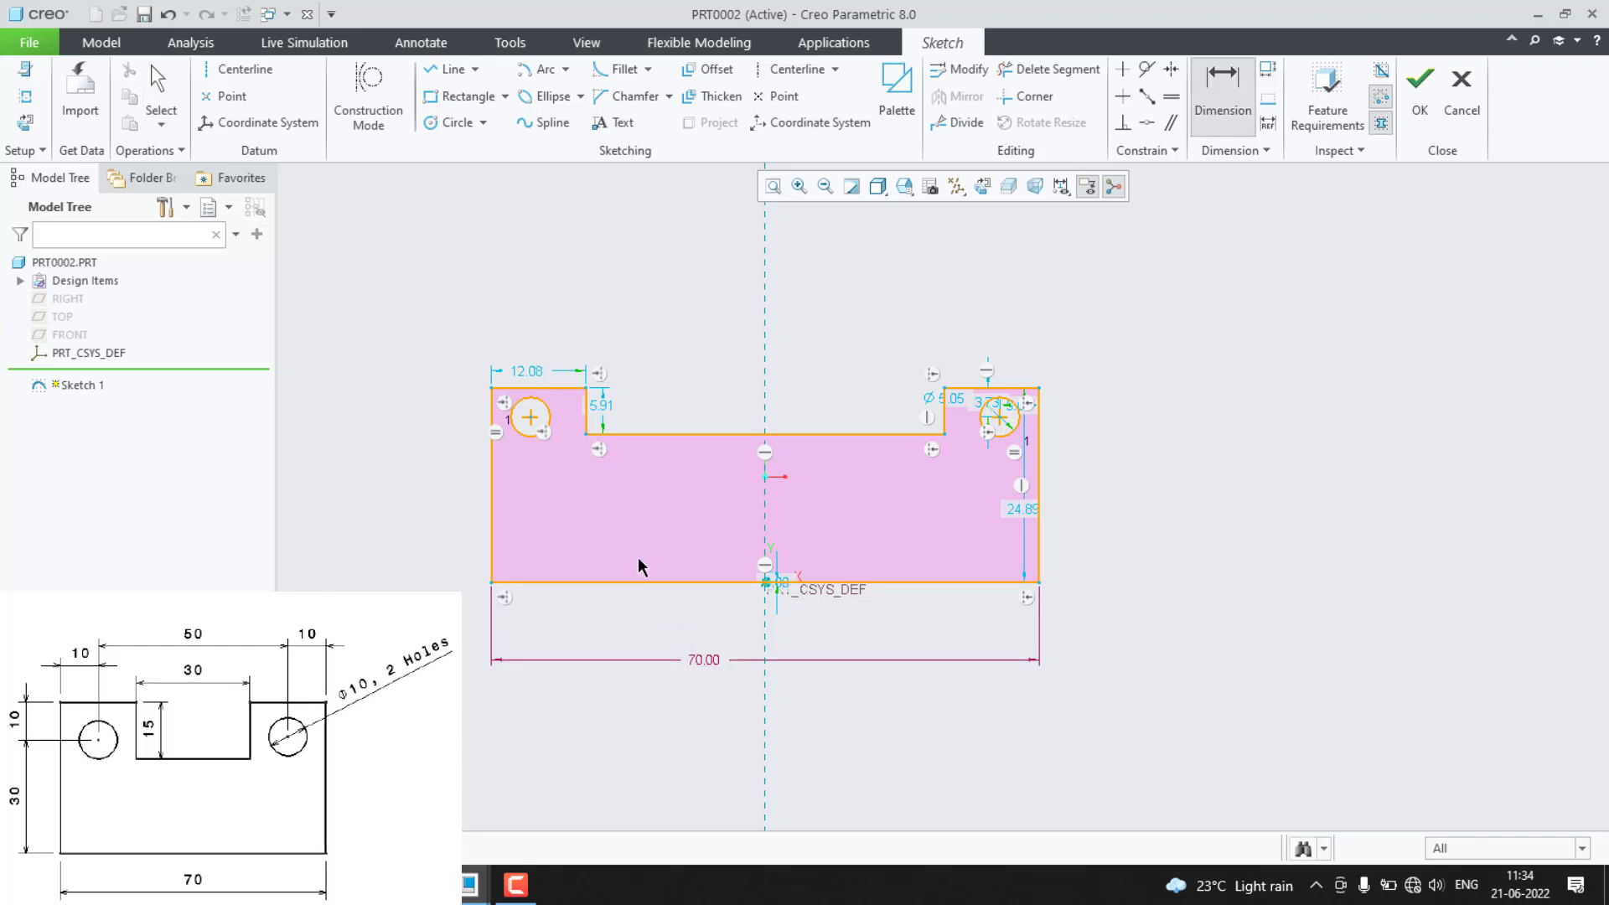
left_click(533, 399)
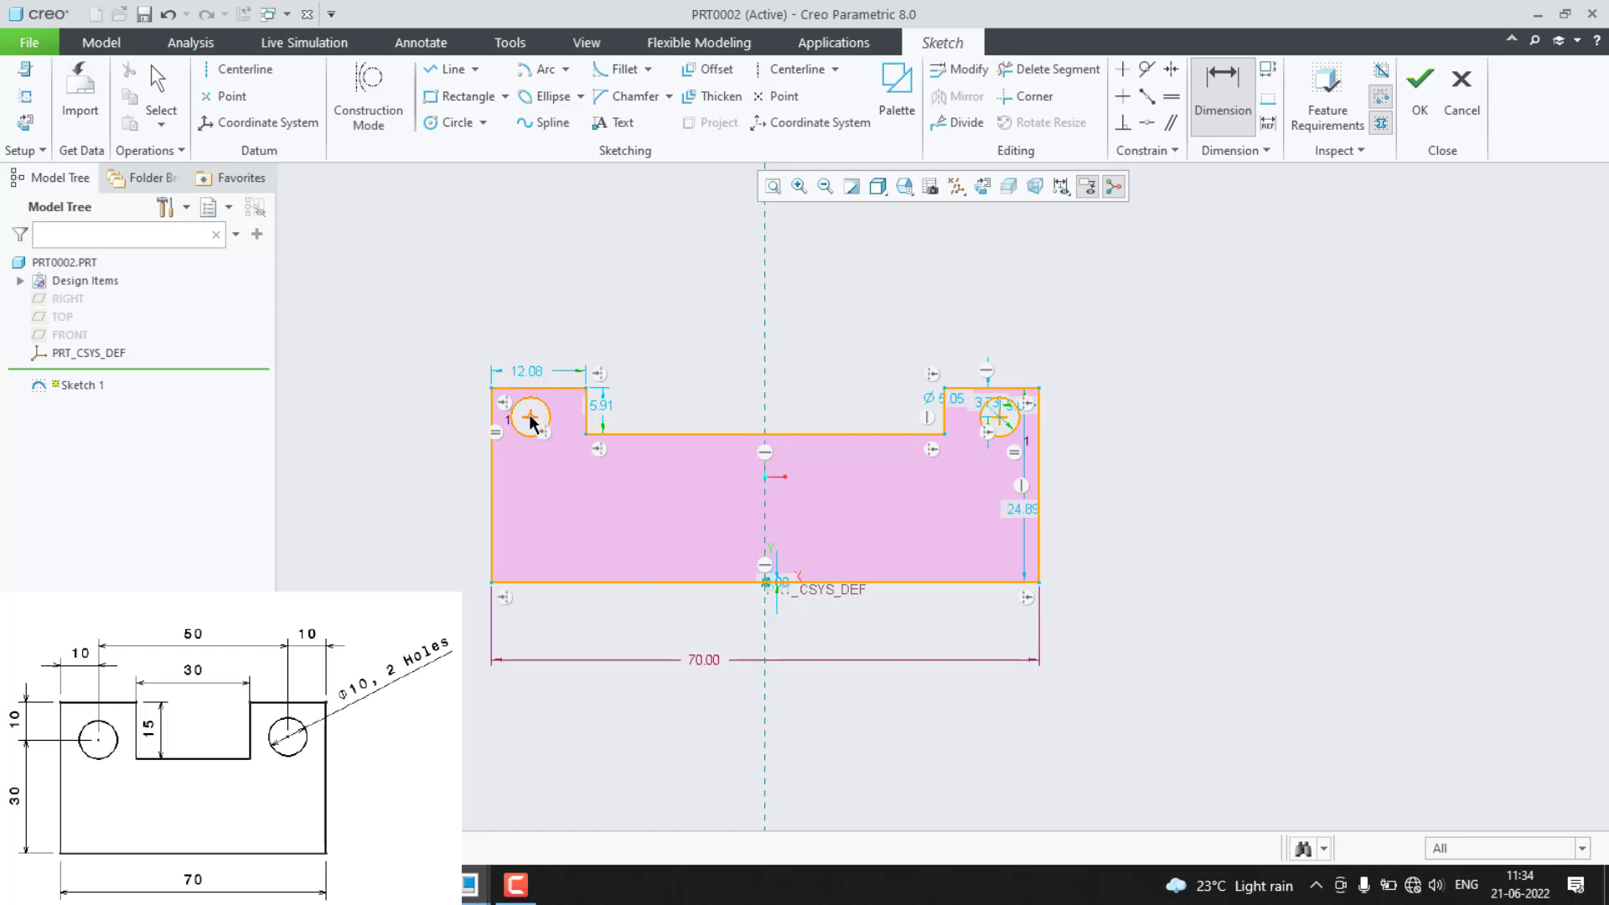
left_click(1013, 430)
middle_click(806, 312)
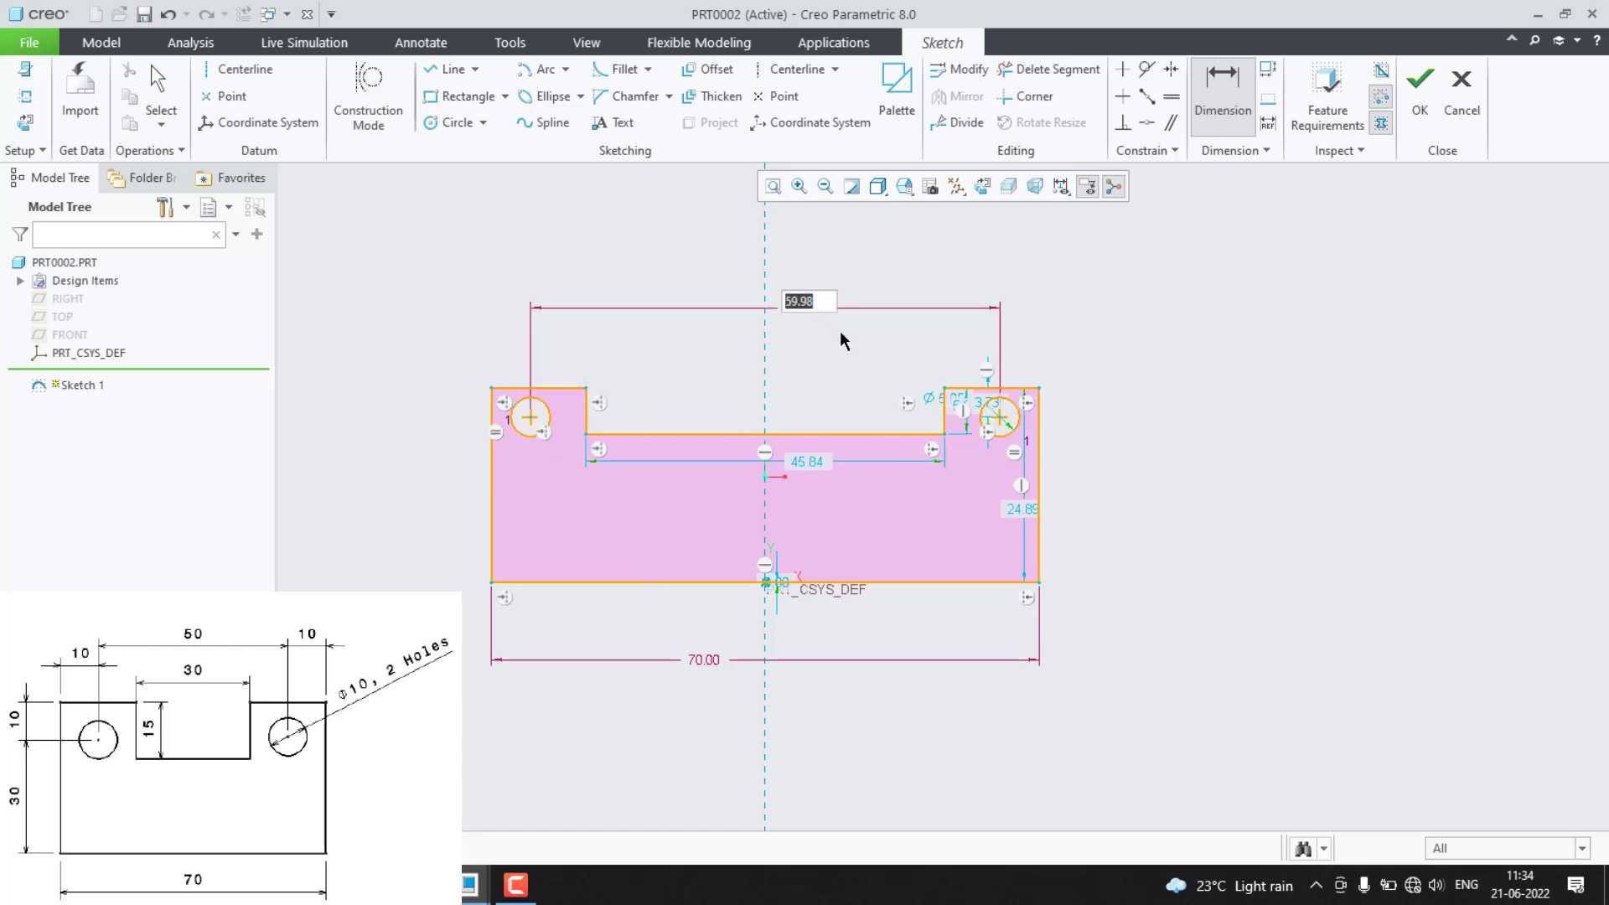
type("50")
key("Return")
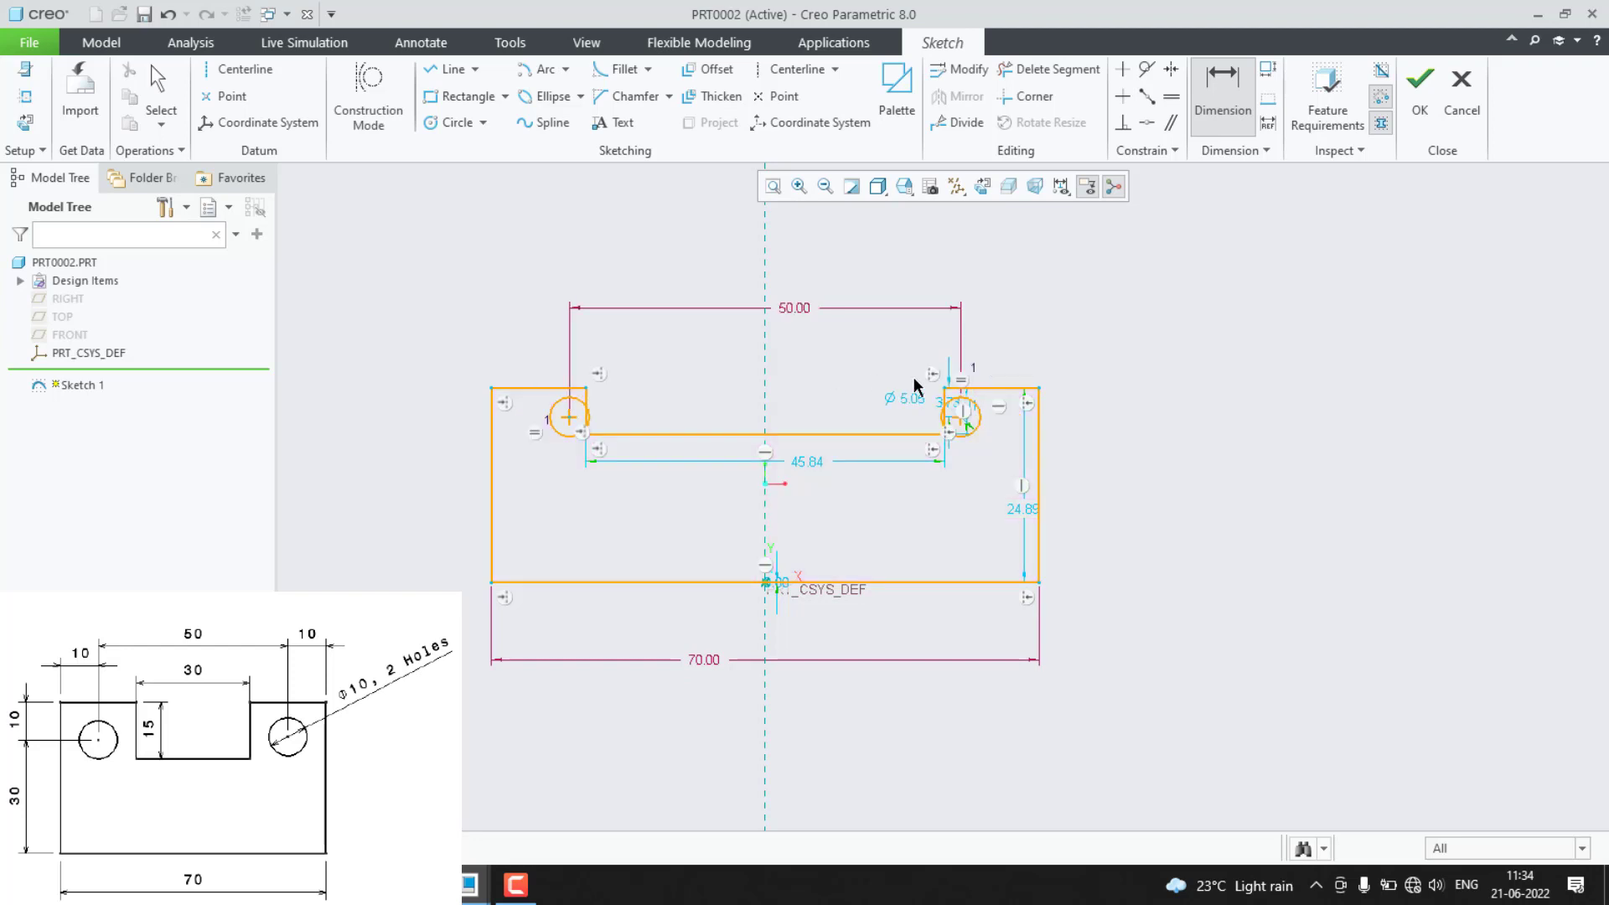
Try to dimension the horizontal distance from the right hole's centre to the plate's right edge.
left_click(962, 420)
left_click(1039, 424)
middle_click(1028, 304)
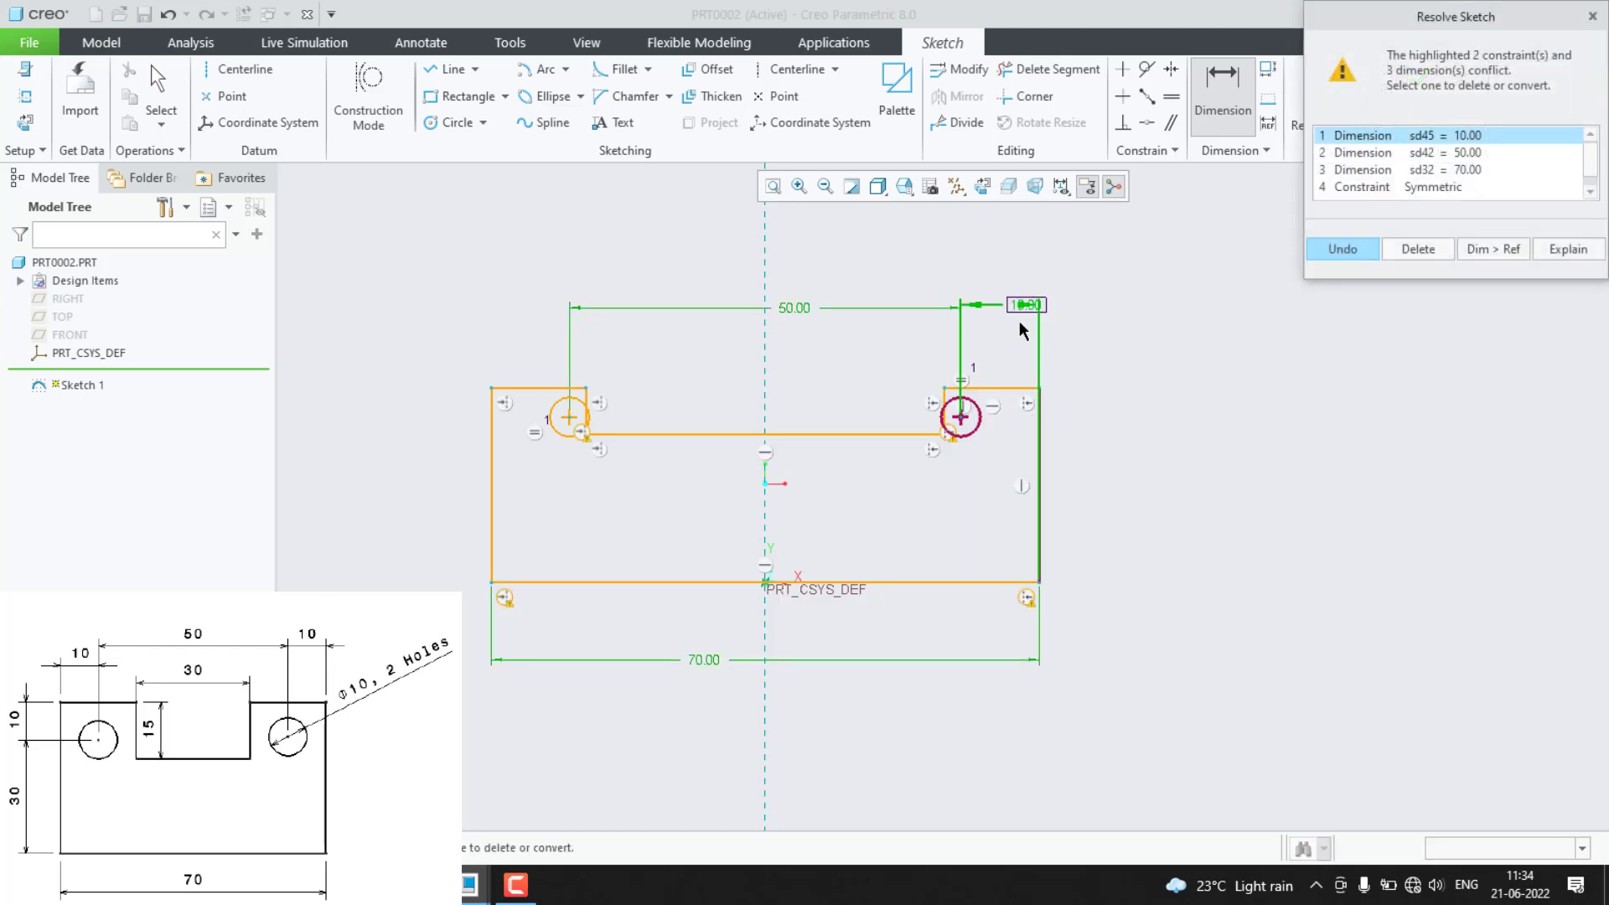
scroll(1019, 320, "up", 4)
scroll(1048, 334, "down", 1)
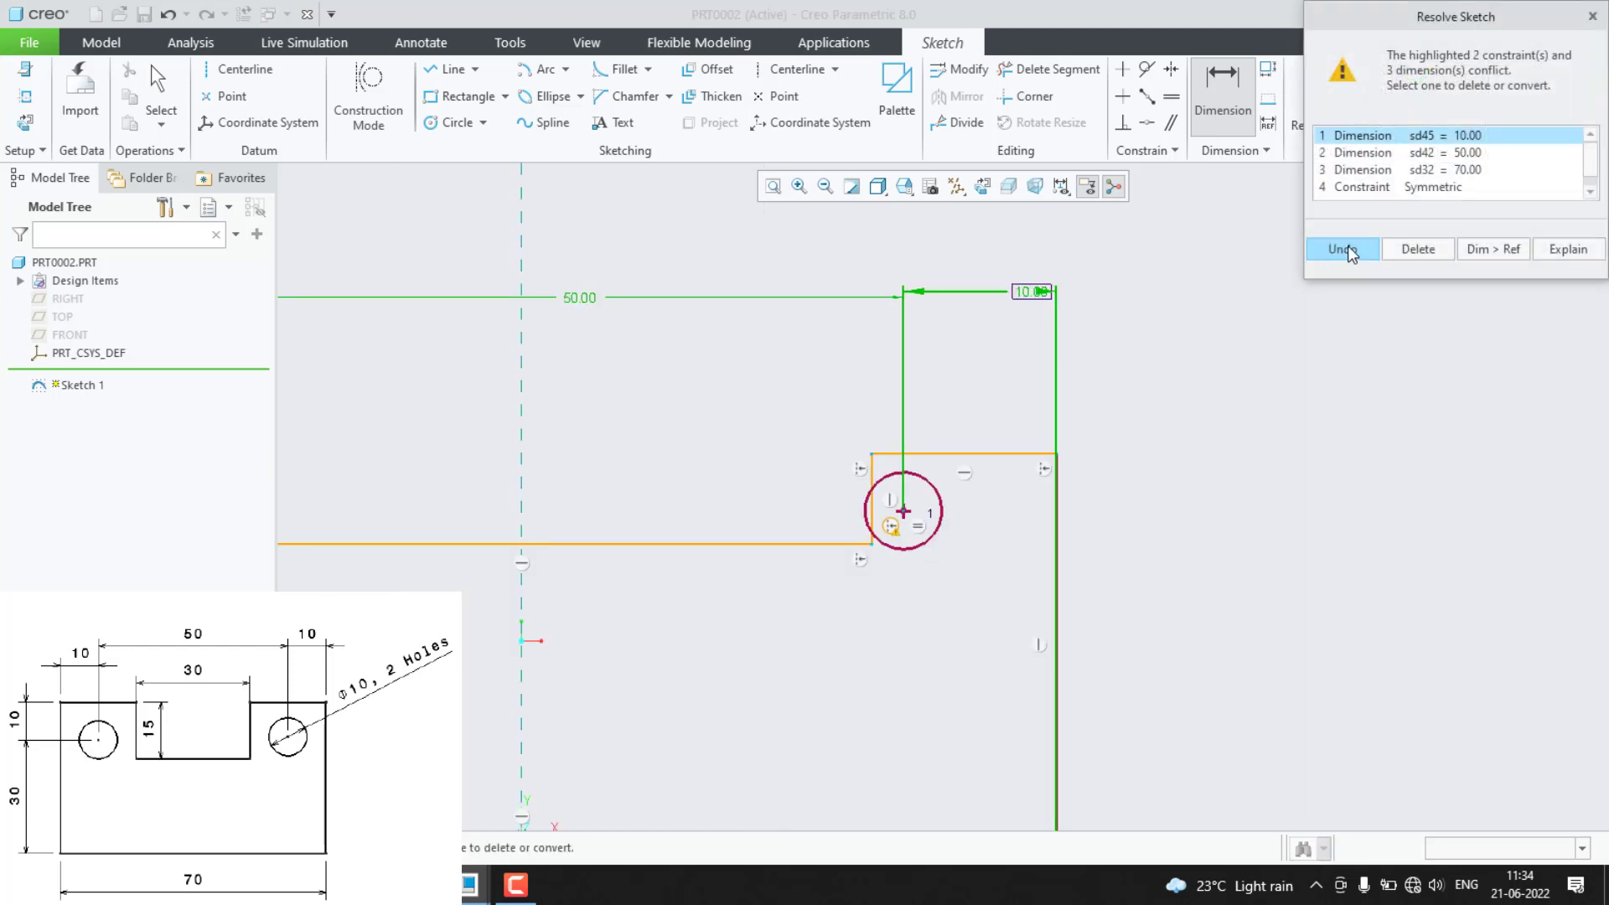
left_click(1345, 249)
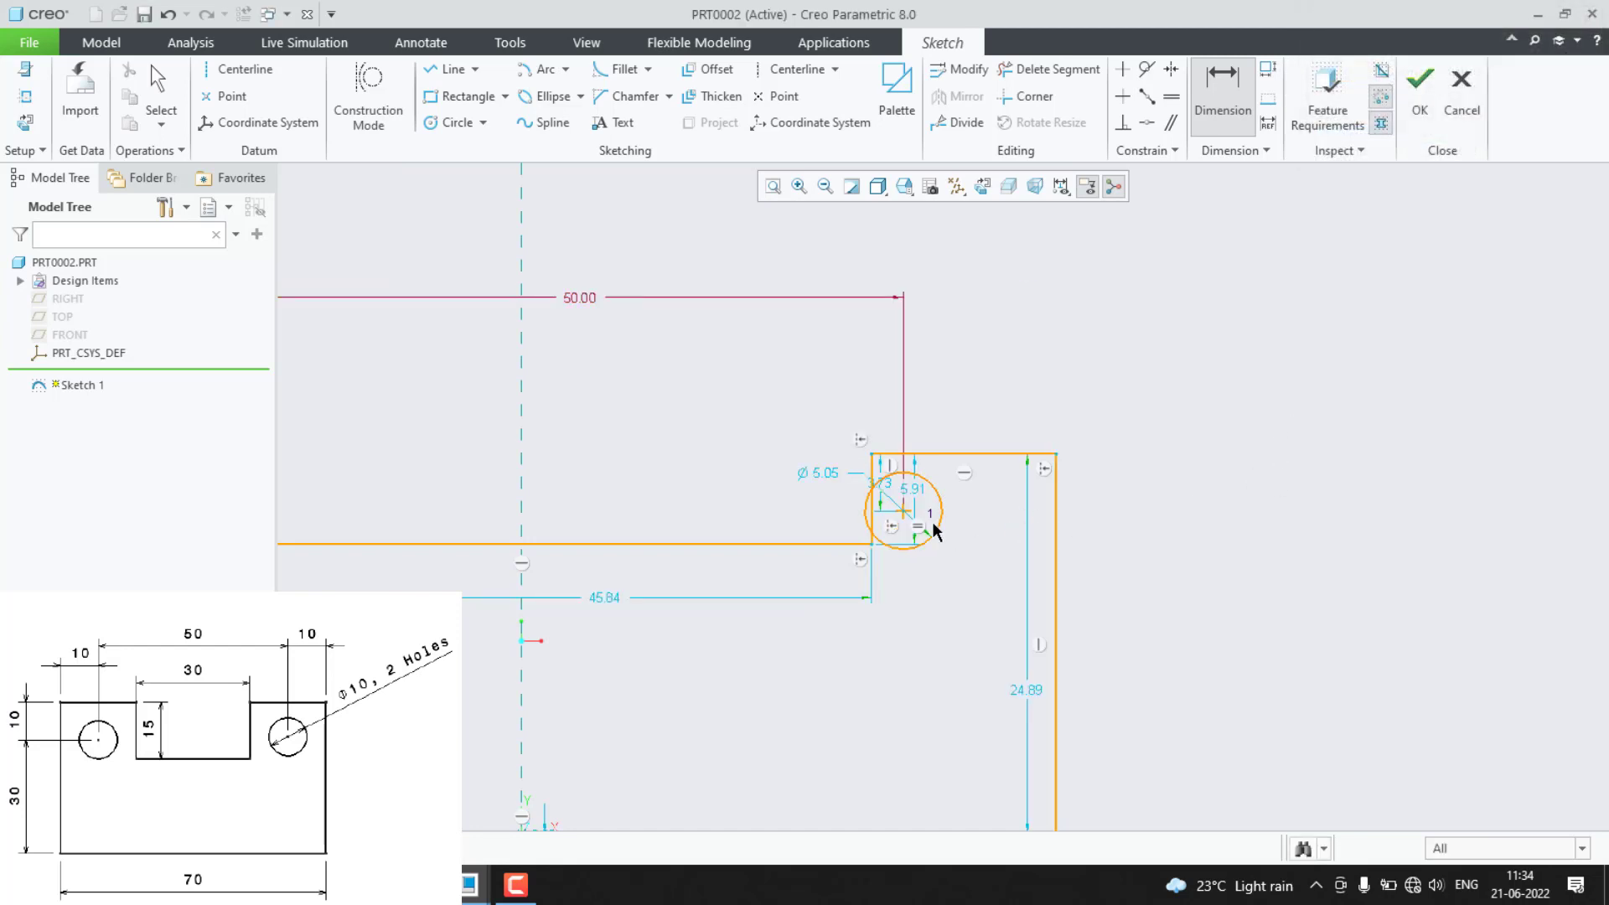
Set the top notch's width to 30 mm and its depth to 15 mm.
scroll(927, 528, "down", 2)
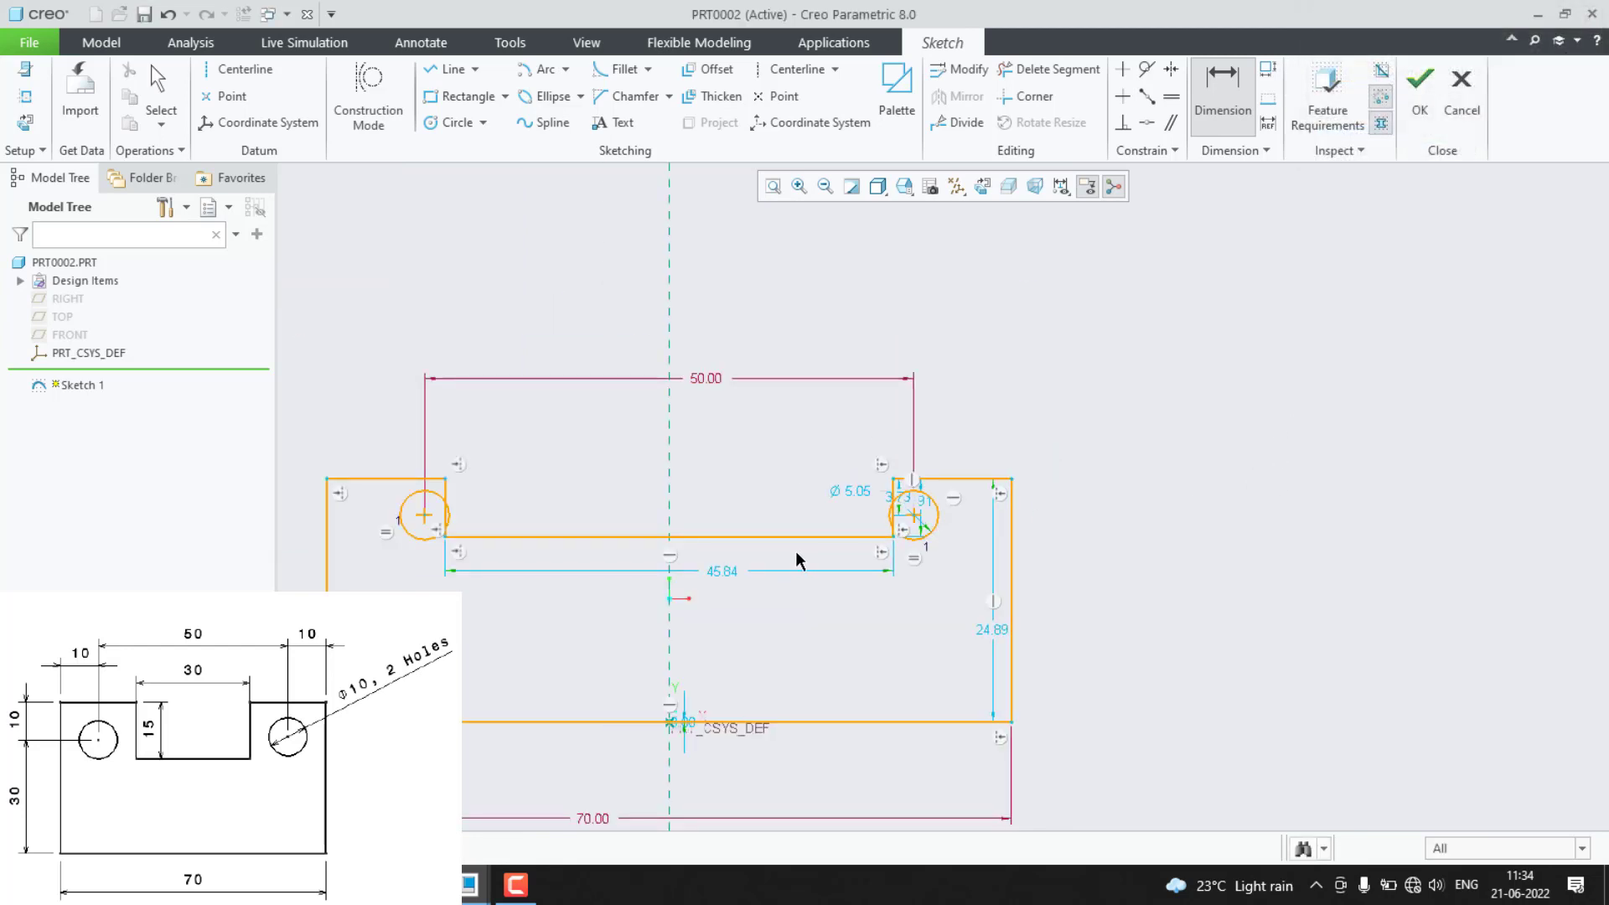
double_click(724, 572)
type("30")
key("Return")
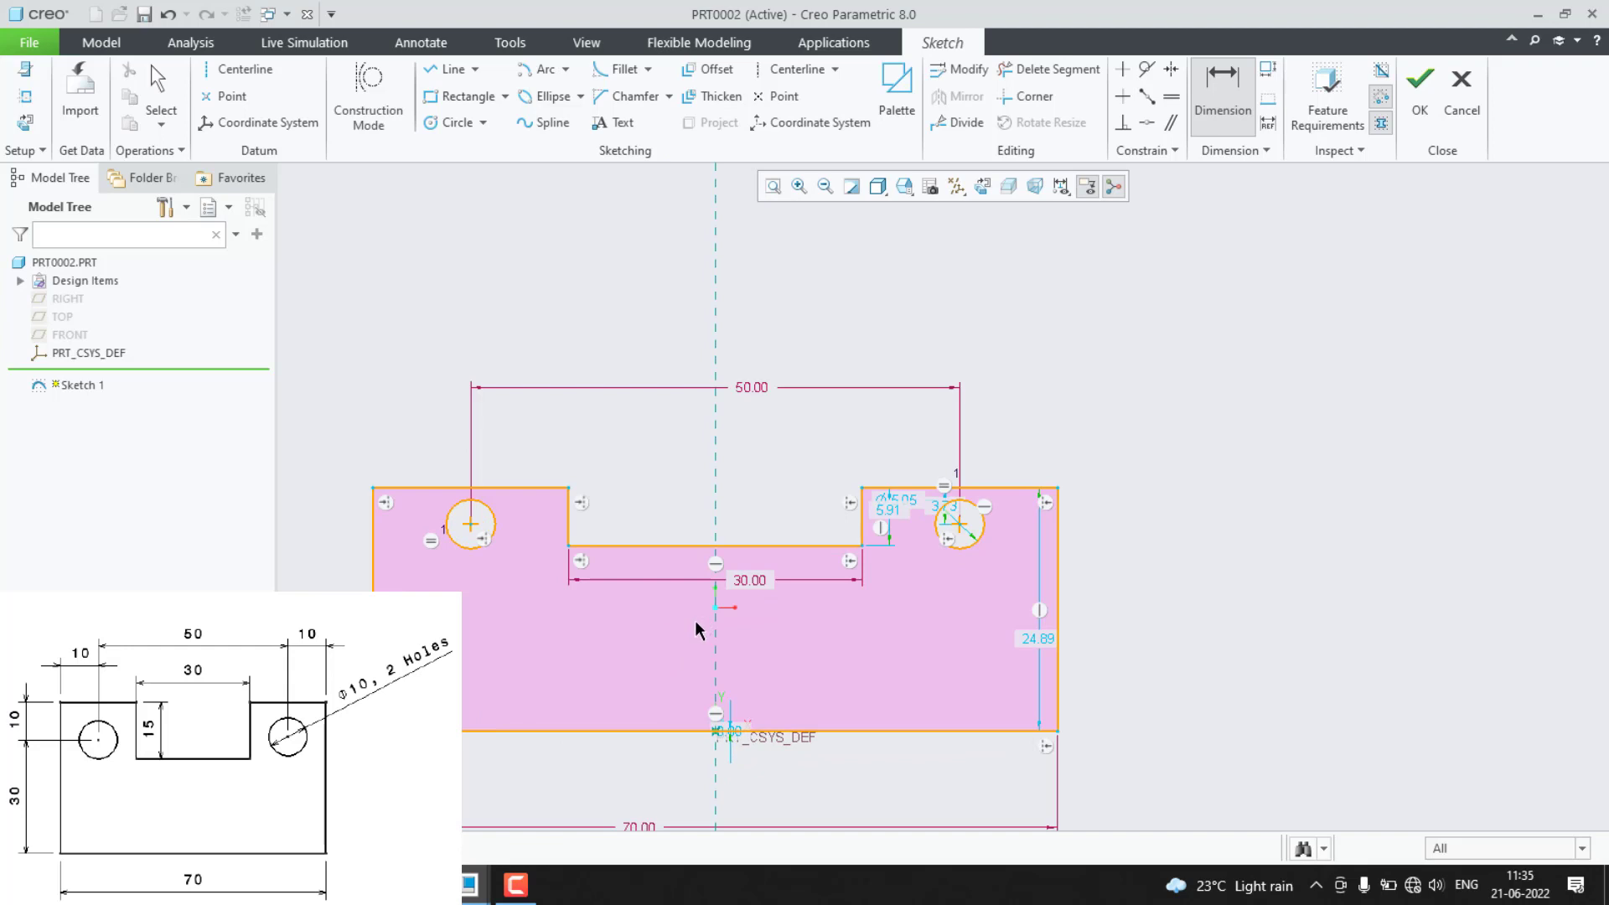
double_click(906, 526)
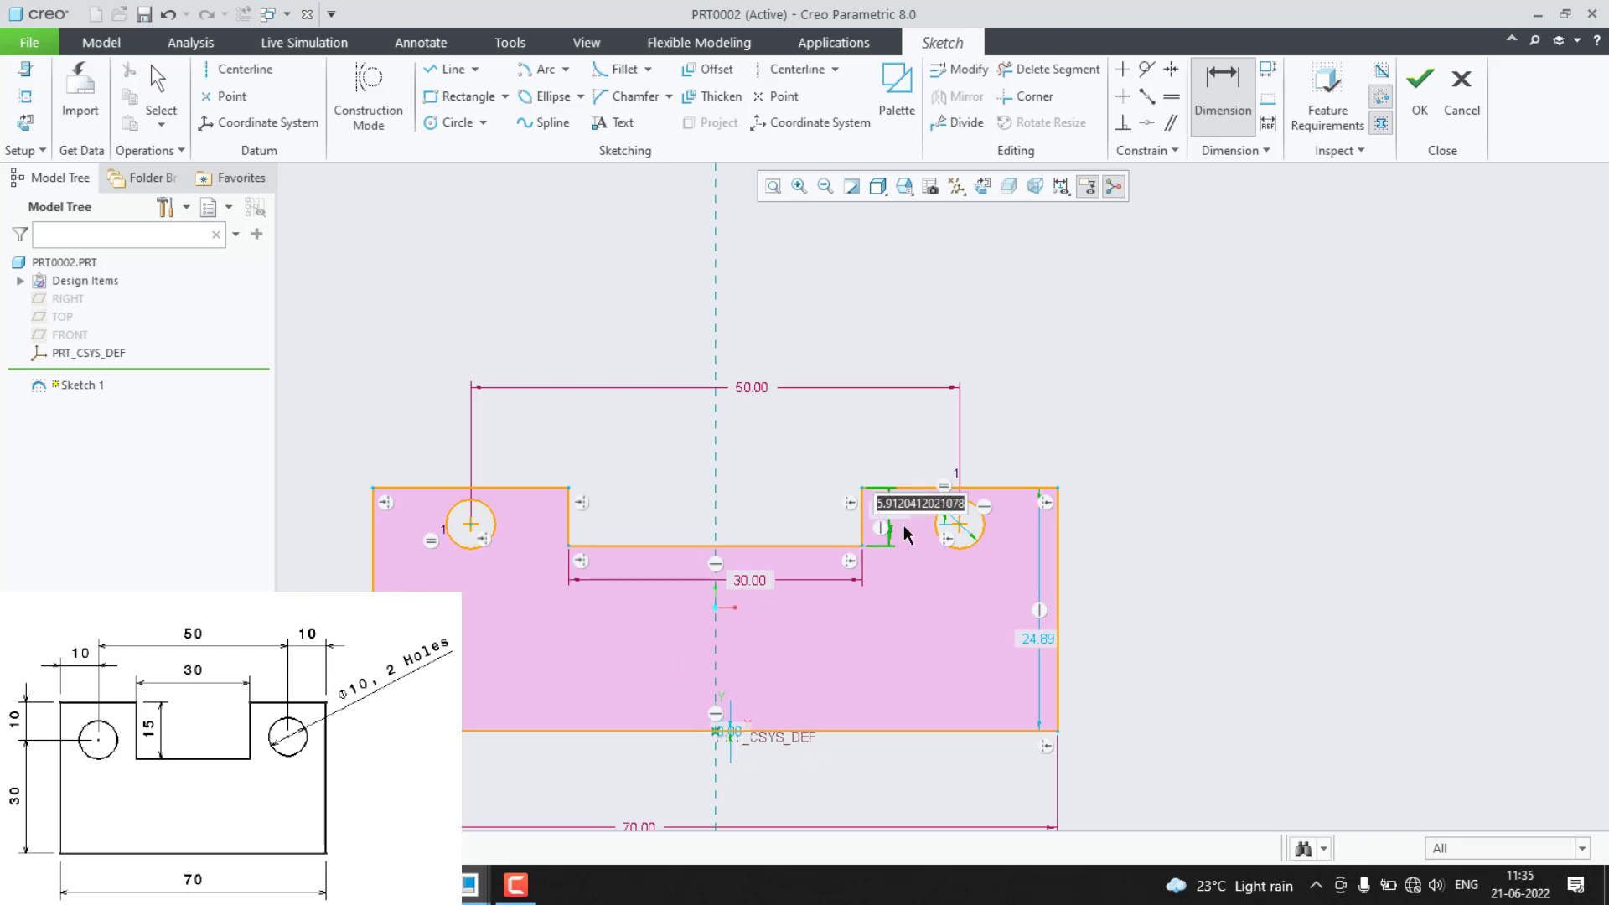
type("15")
key("Return")
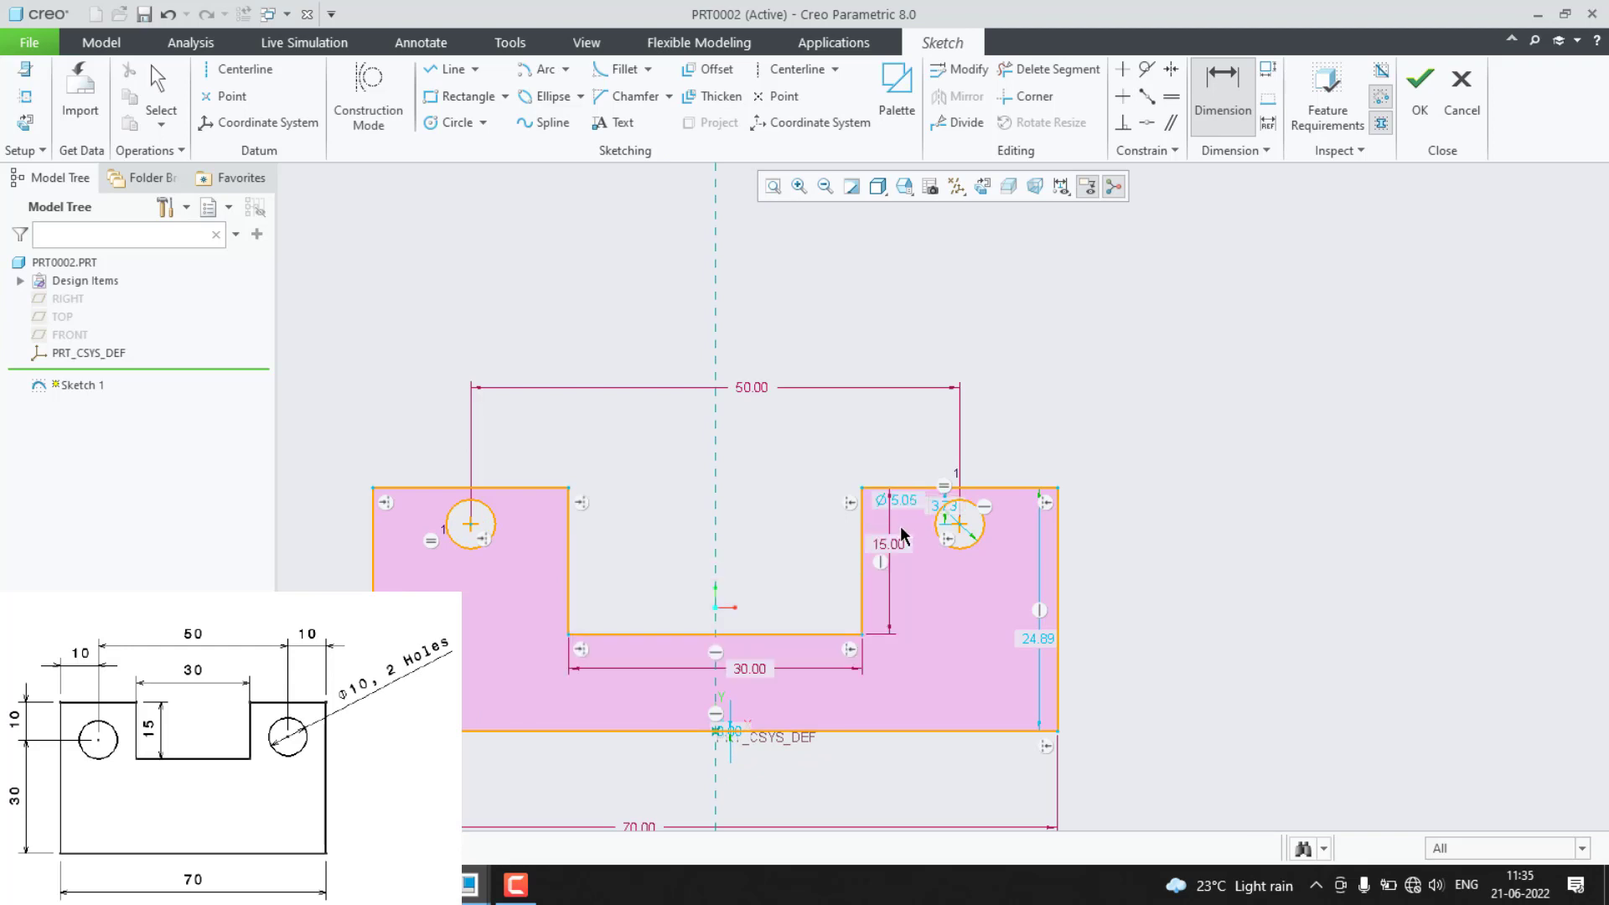
Dimension the plate's overall height as 40 mm between its top and bottom edges, placed beside the left edge.
left_click(425, 487)
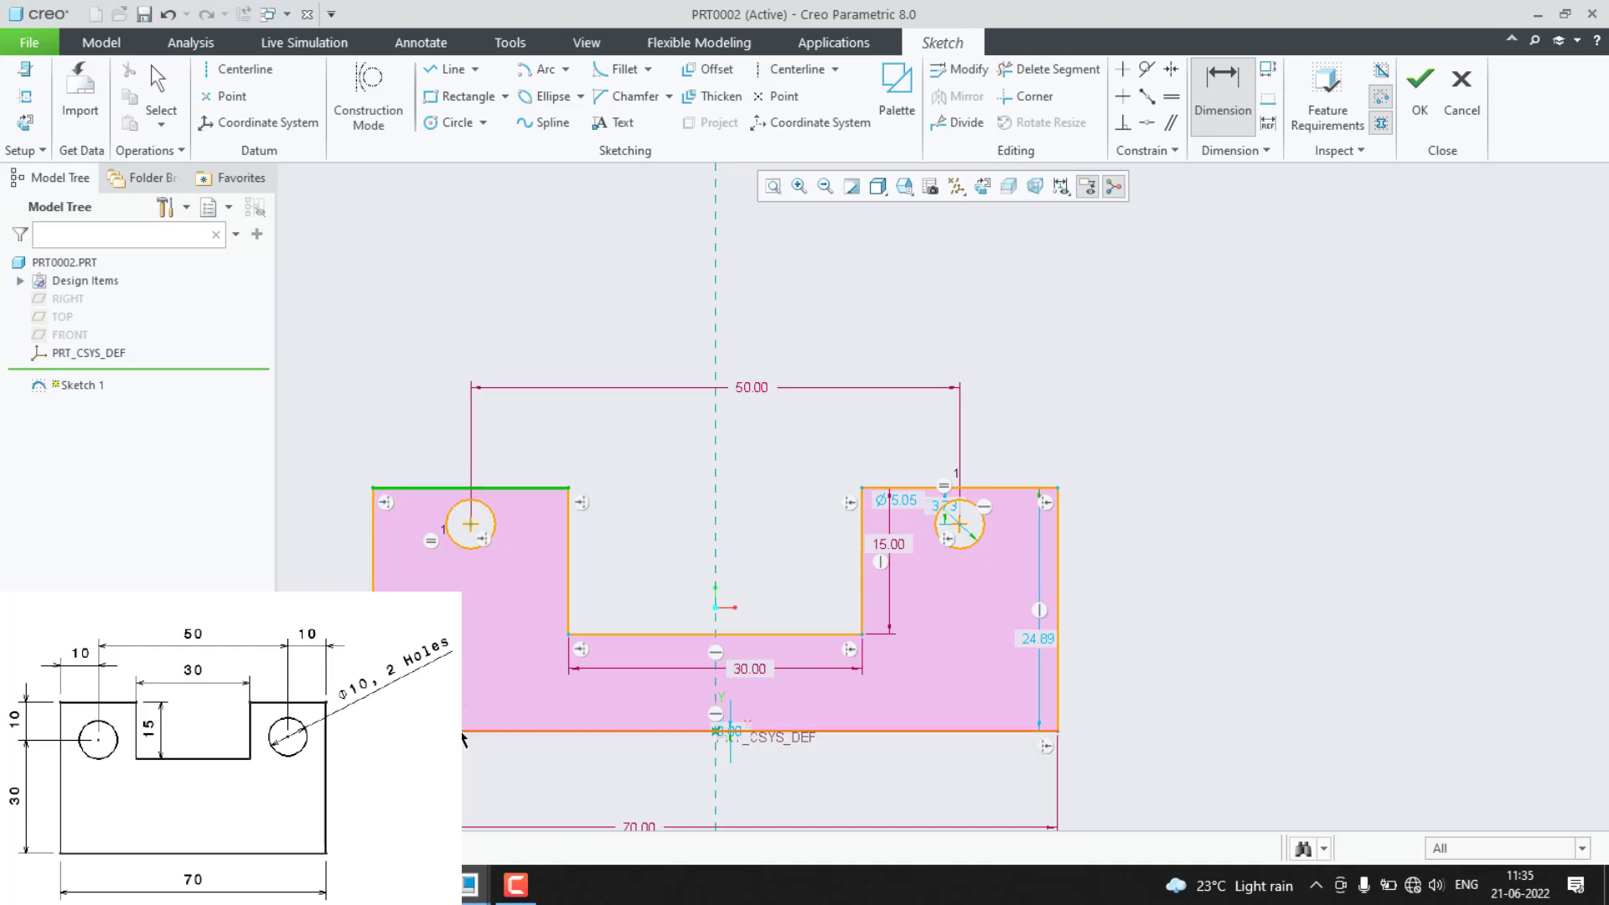
left_click(464, 731)
middle_click(336, 610)
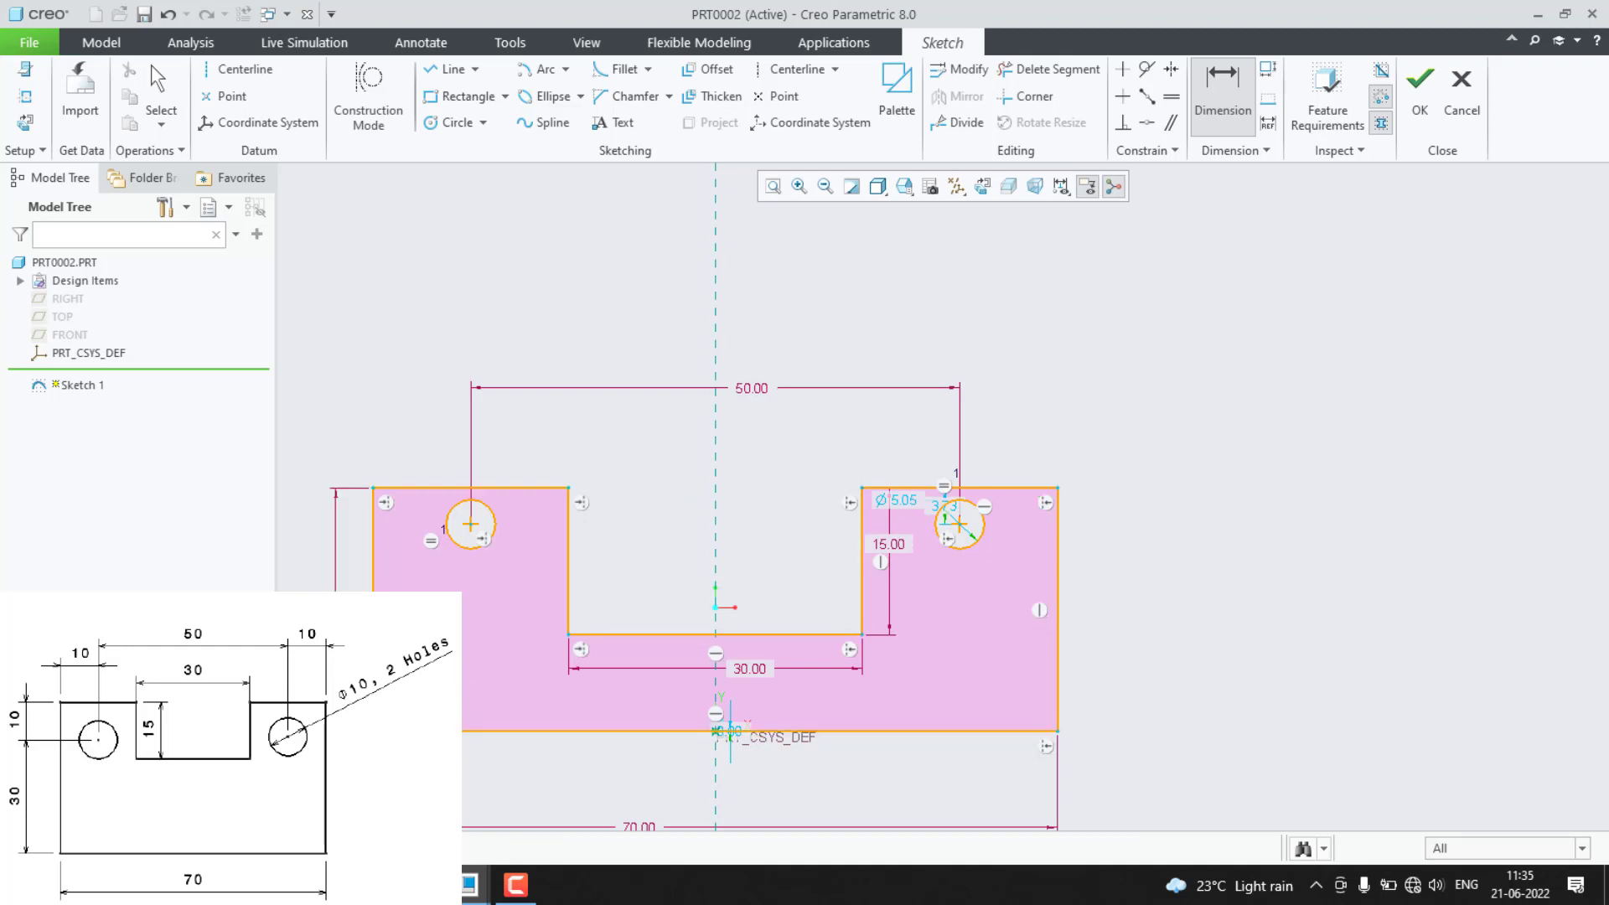
key("Return")
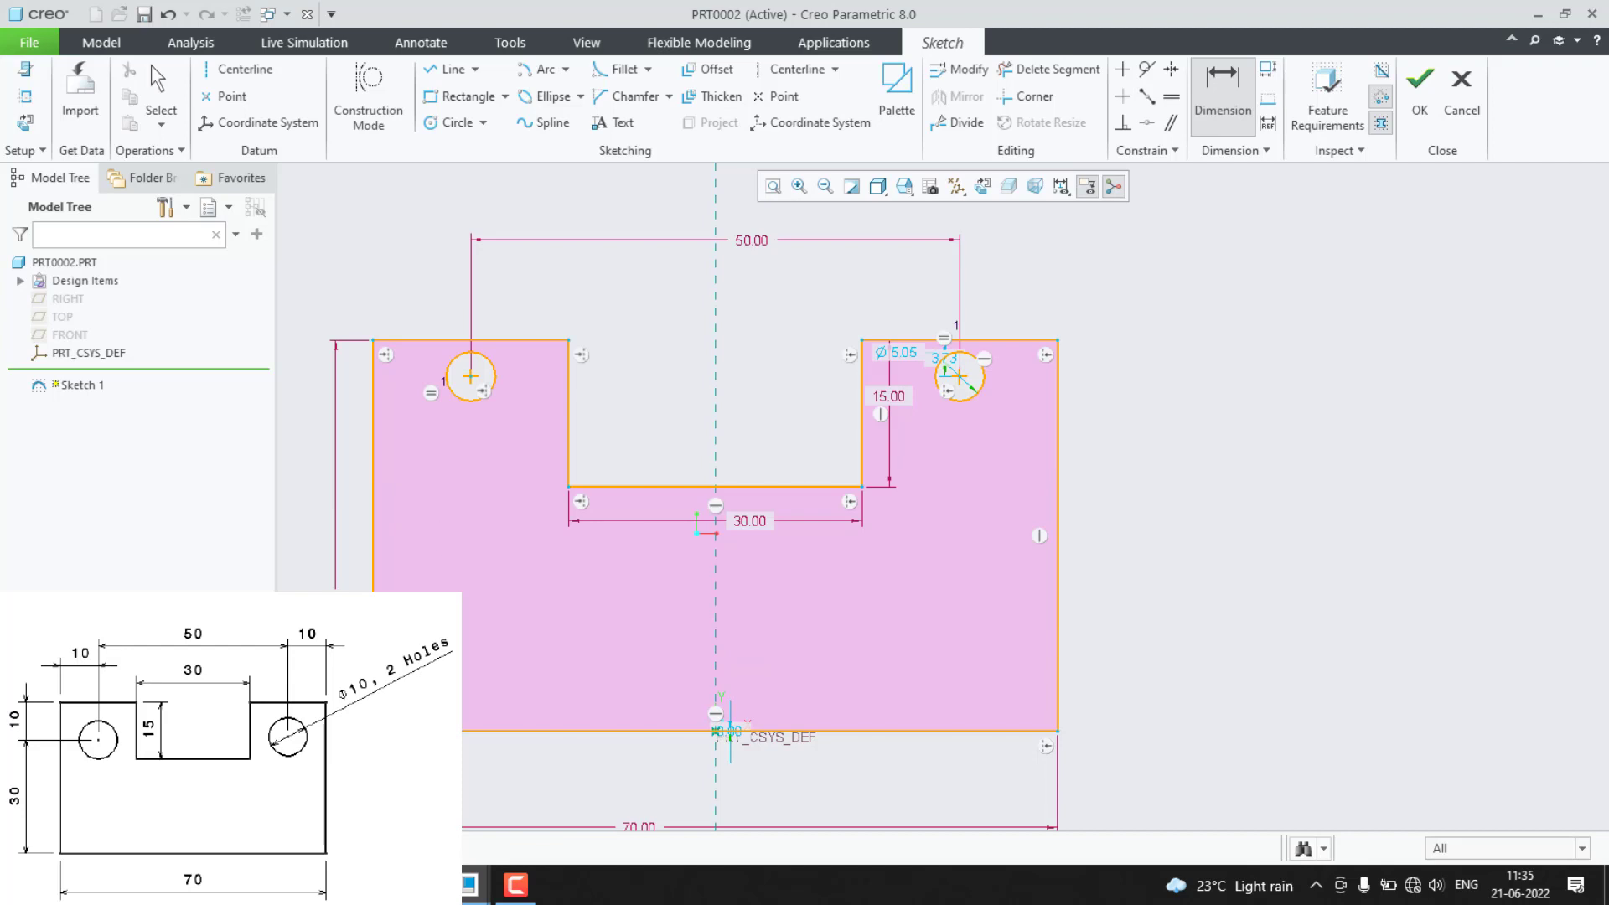
Dimension the vertical distance from the right hole's centre to the plate's top edge as 10 mm.
left_click(963, 369)
left_click(1207, 404)
left_click(963, 381)
left_click(1016, 339)
middle_click(1172, 372)
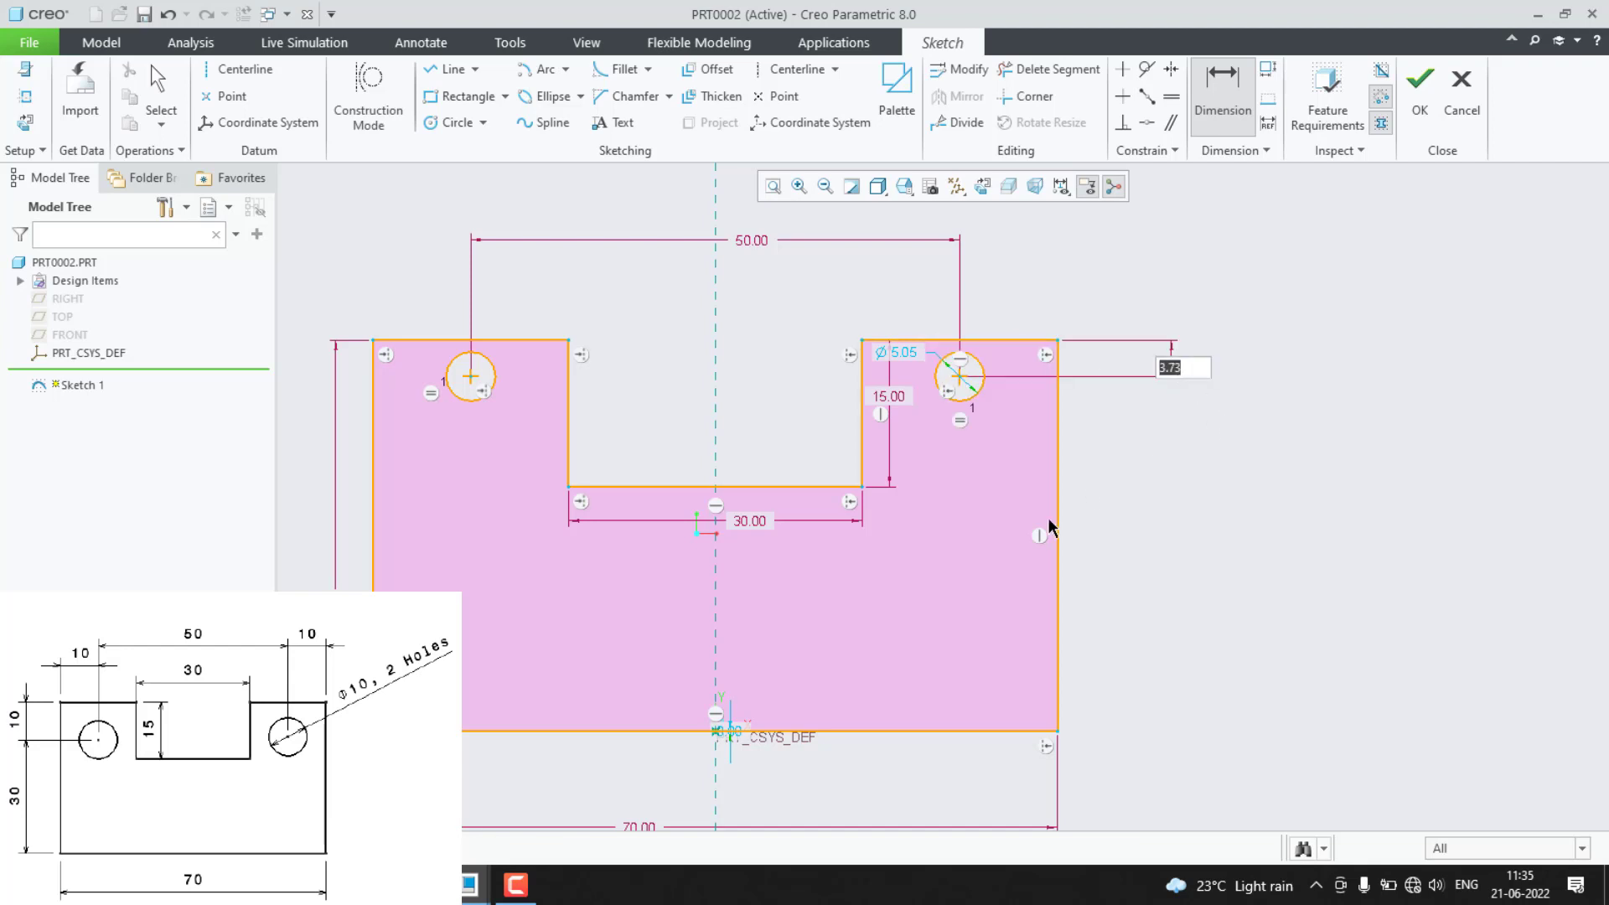
type("10")
key("Return")
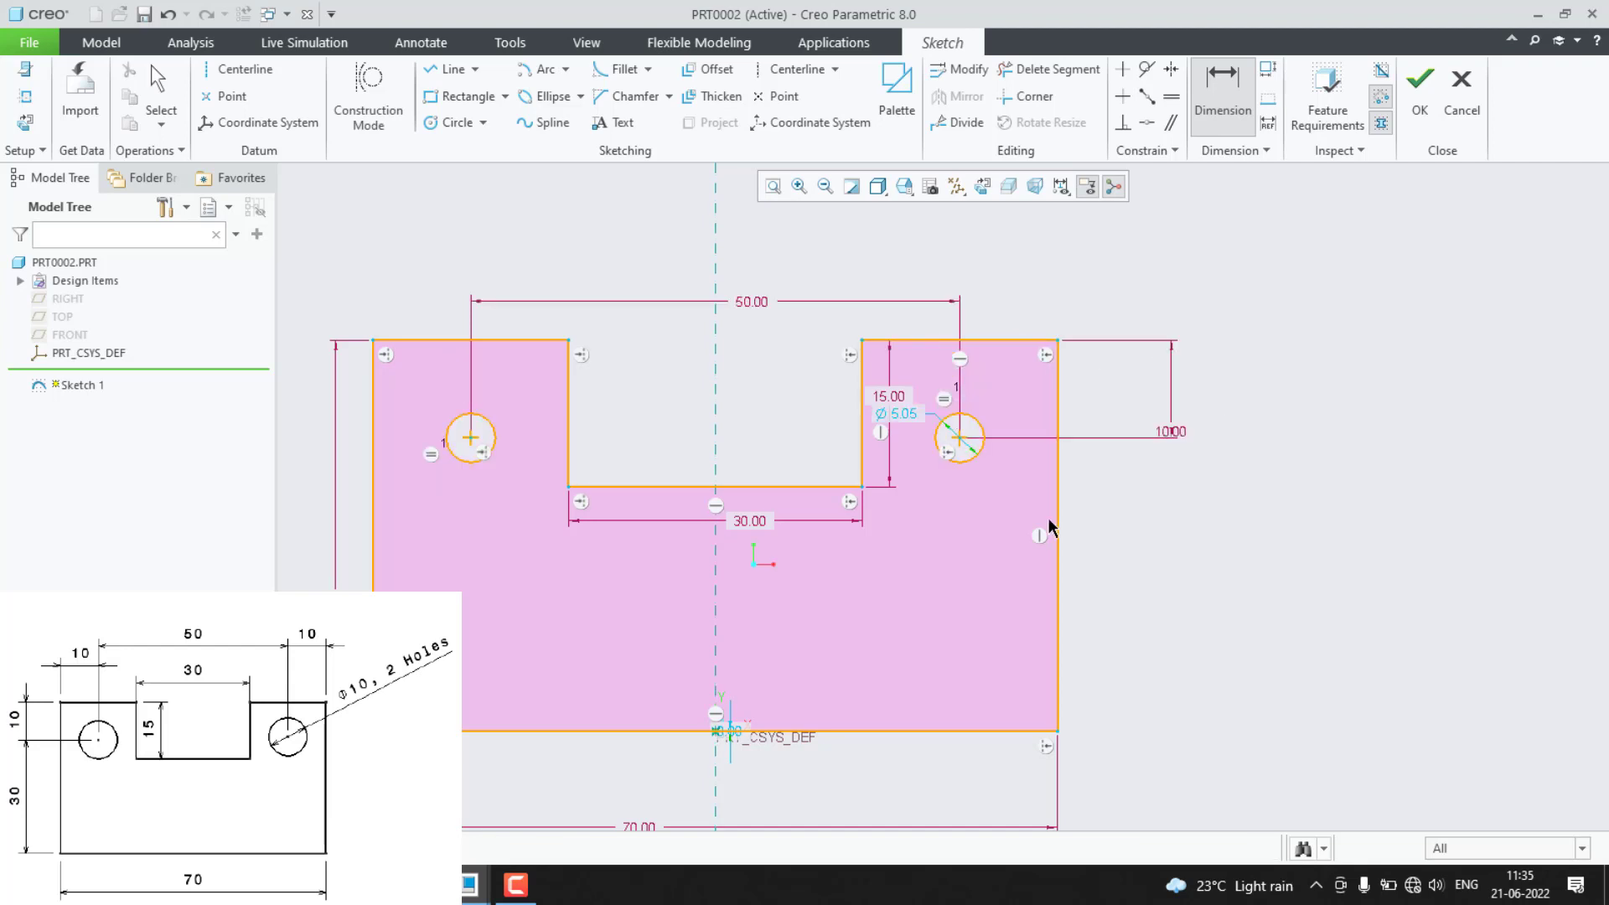
Set the diameter of the equal holes to 10 mm and end the dimensioning.
double_click(900, 416)
type("10")
key("Return")
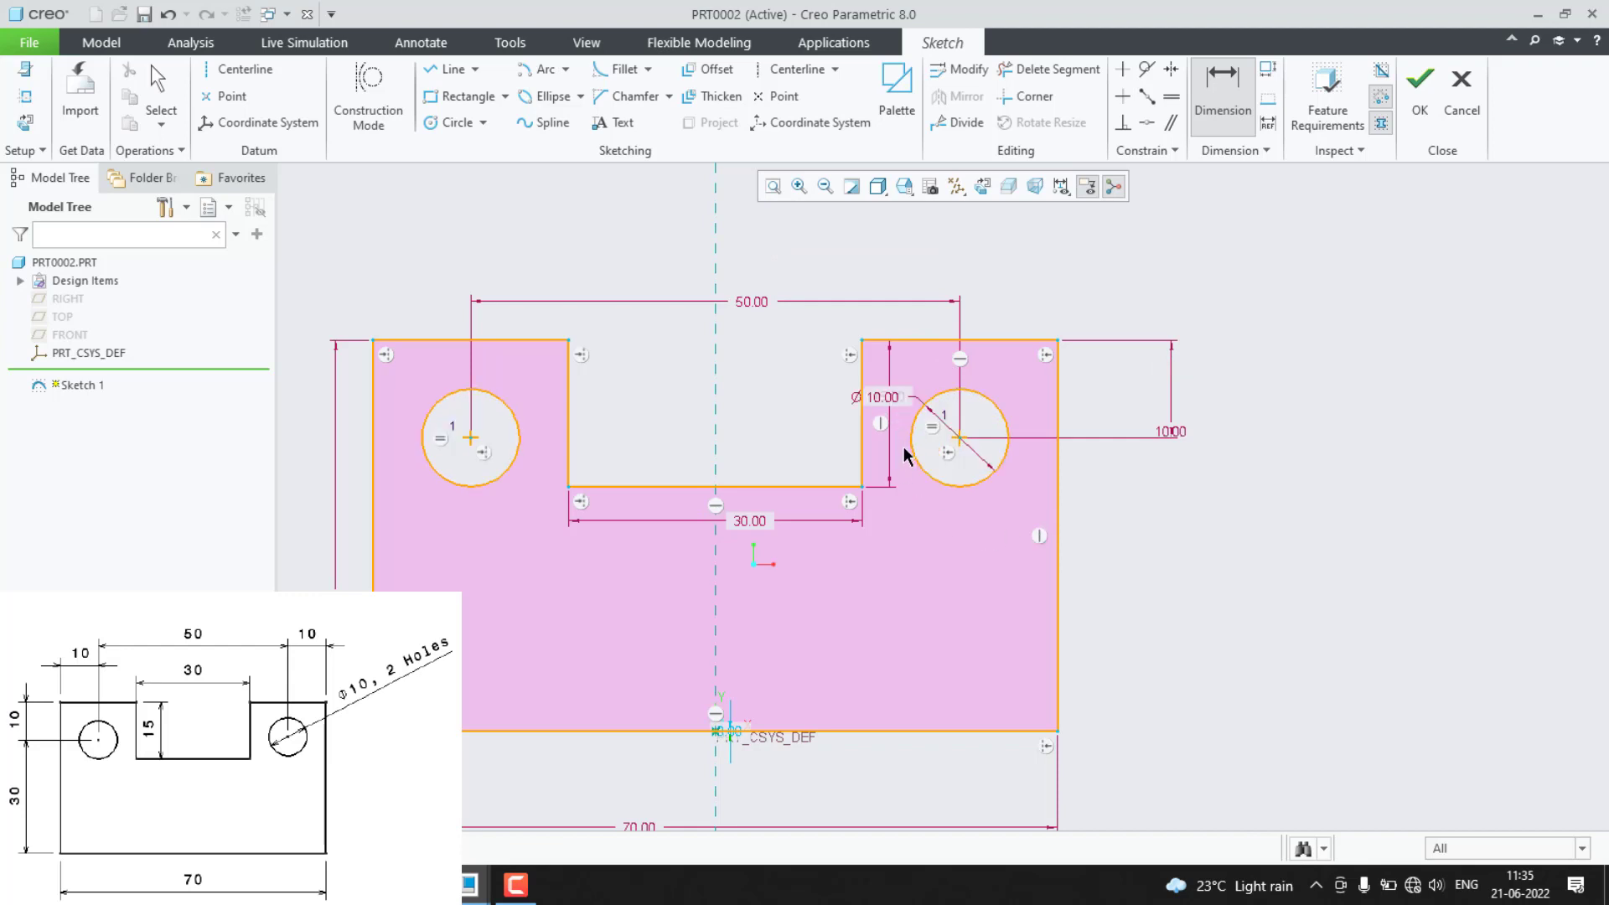
middle_click(895, 465)
Move the plate up so its bottom edge sits about 18.43 mm above the origin, and shift that offset dimension aside.
scroll(453, 620, "down", 2)
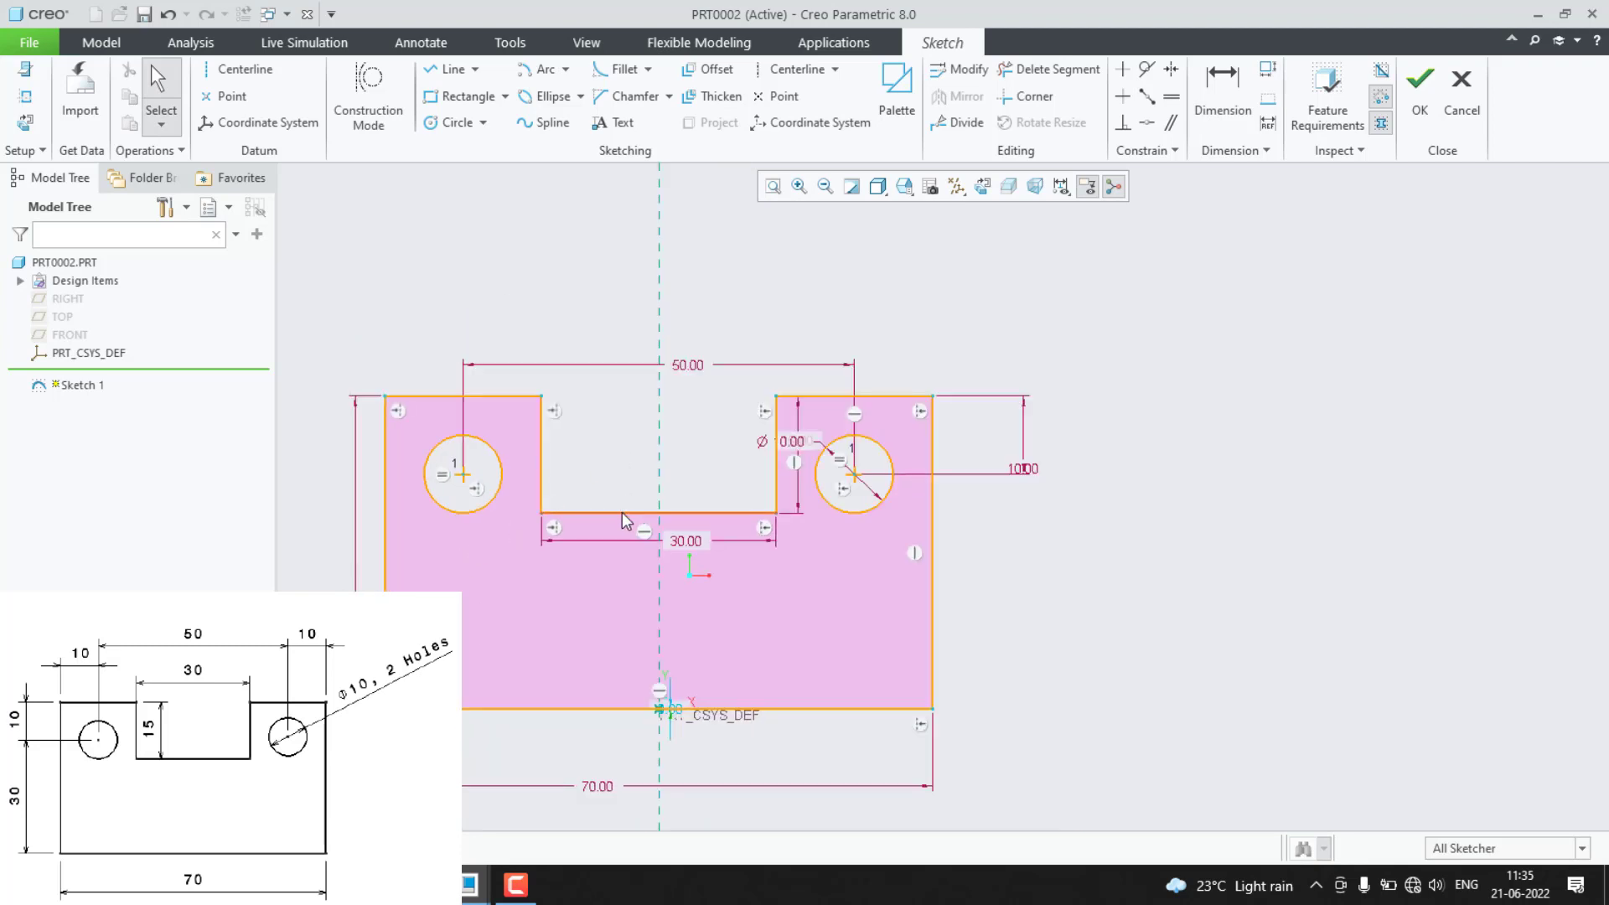
middle_click_drag(679, 567, 679, 479)
middle_click_drag(633, 424, 629, 368)
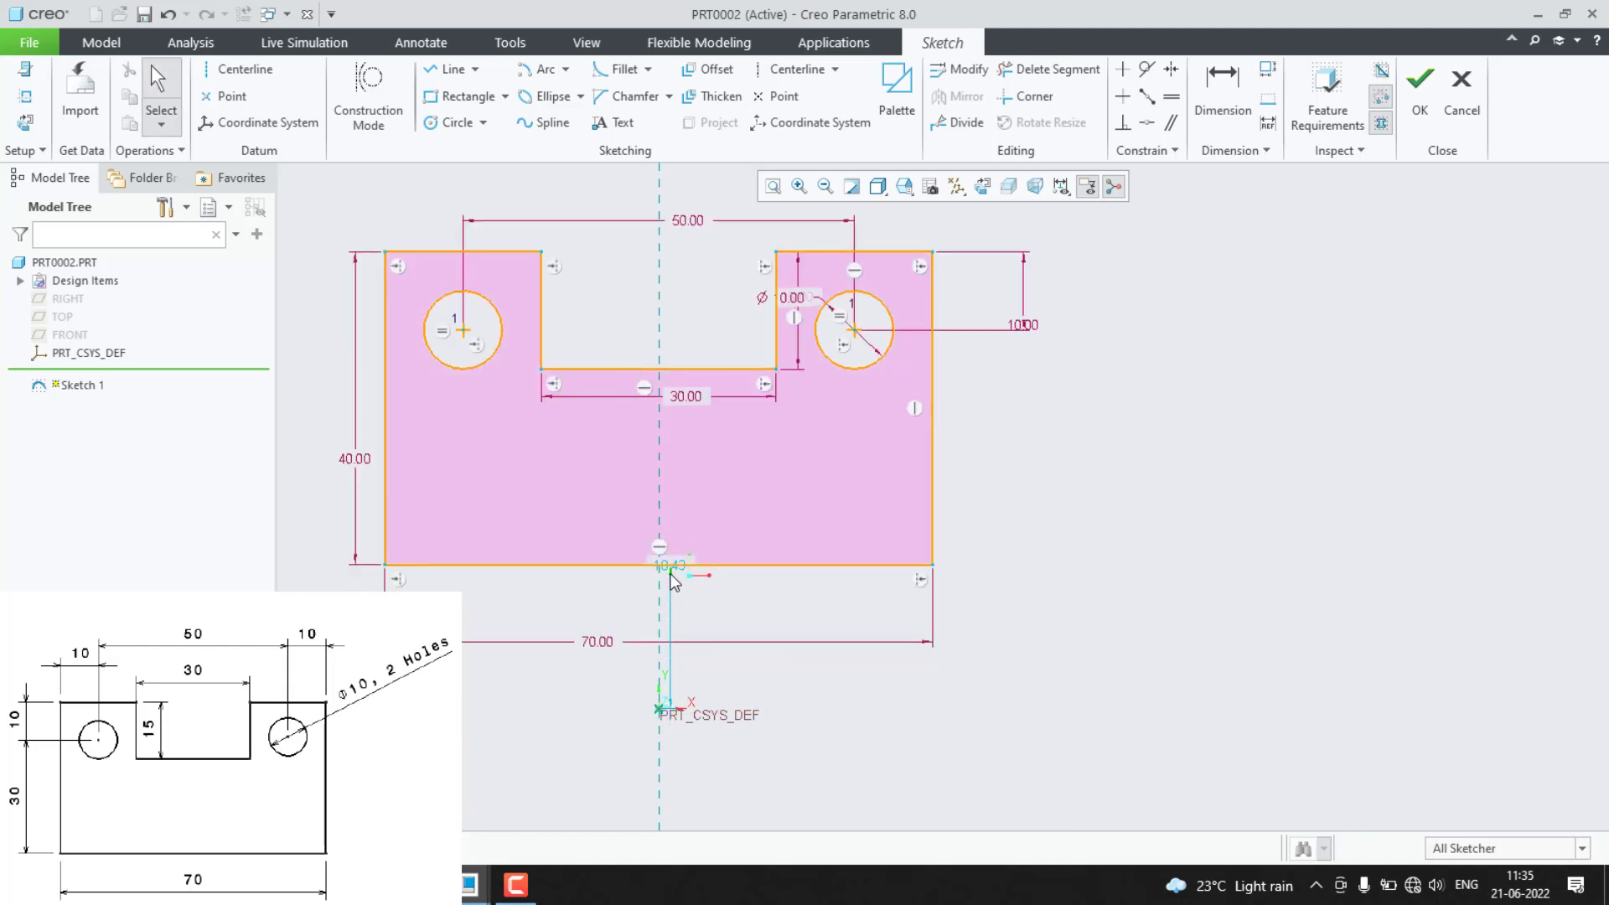
left_click(671, 567)
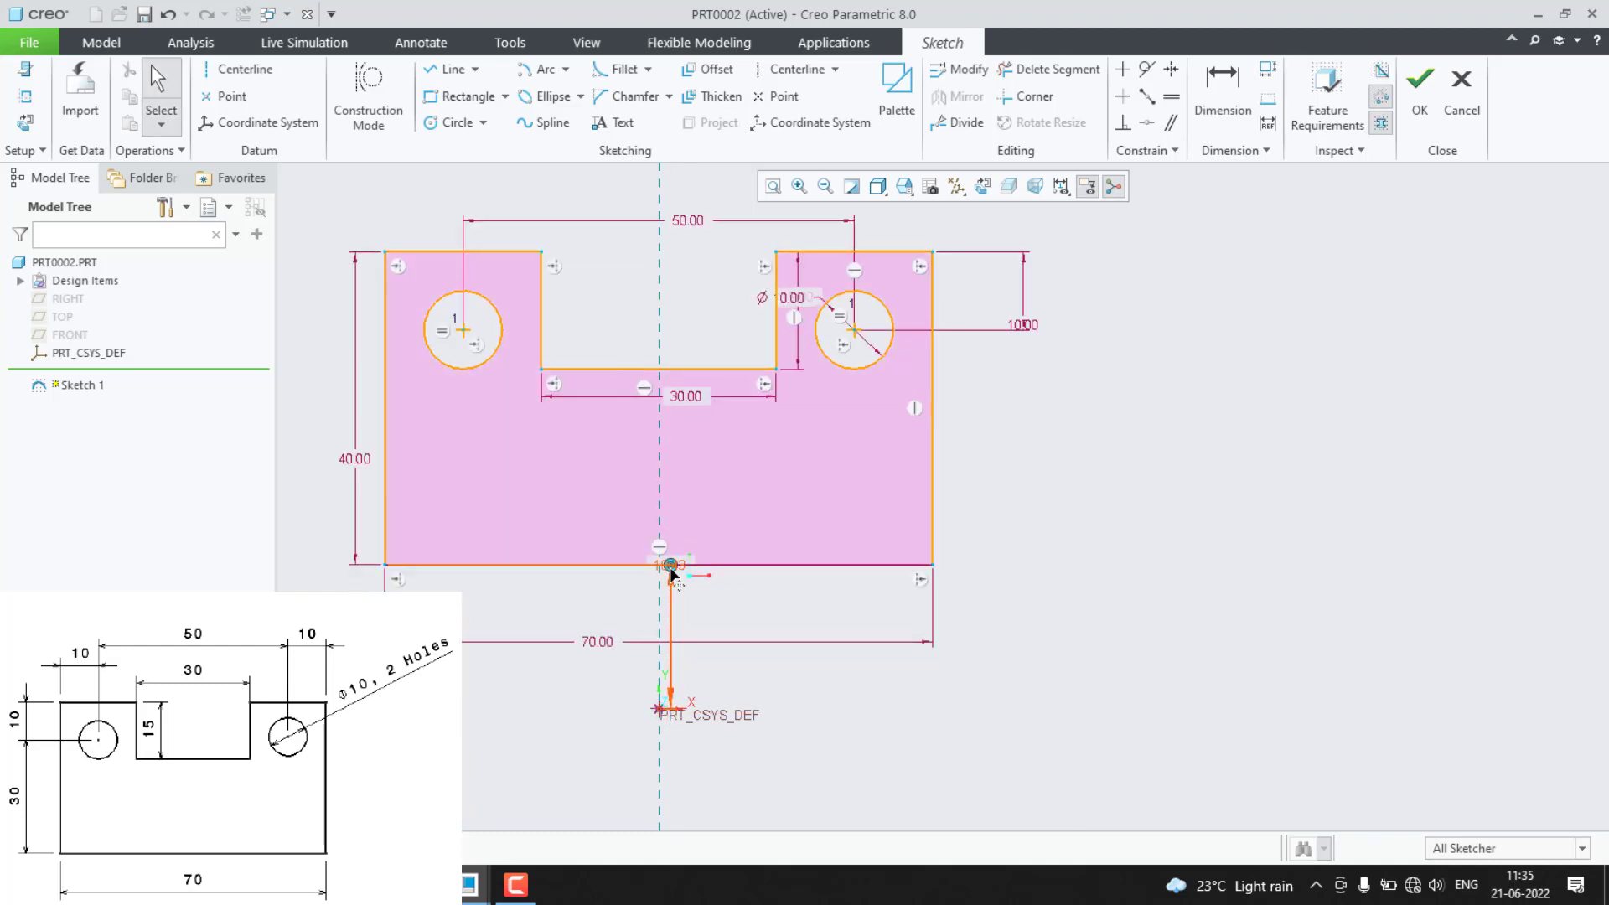
middle_click(670, 570)
left_click_drag(671, 637, 720, 652)
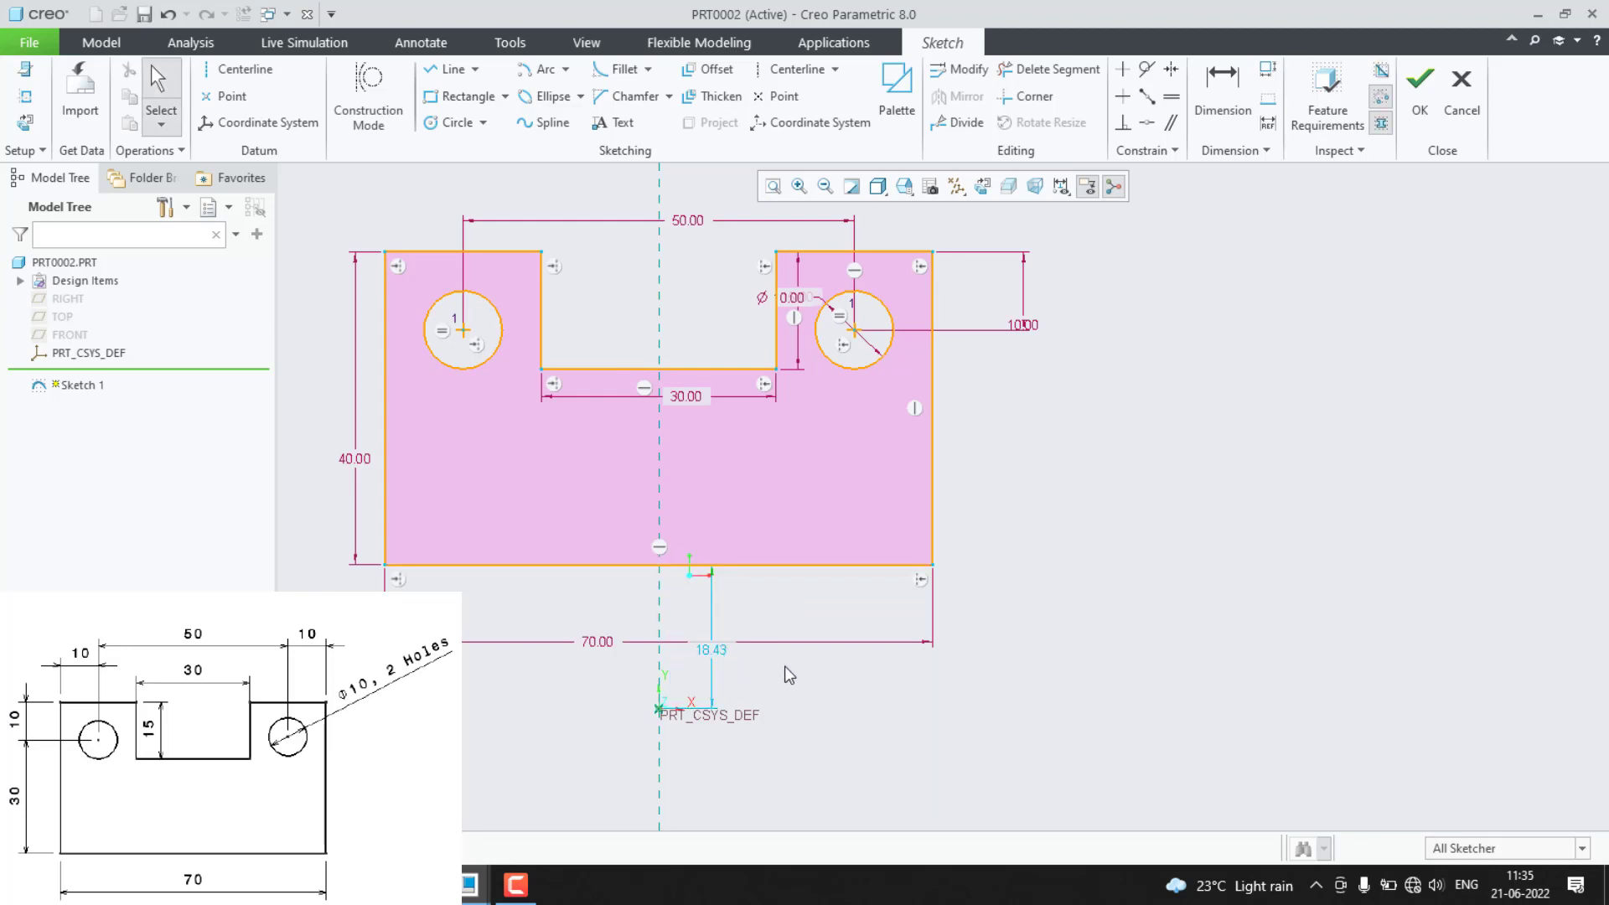
Constrain the plate's bottom edge to be coincident with the origin point.
left_click(661, 709)
left_click(748, 565, "ctrl")
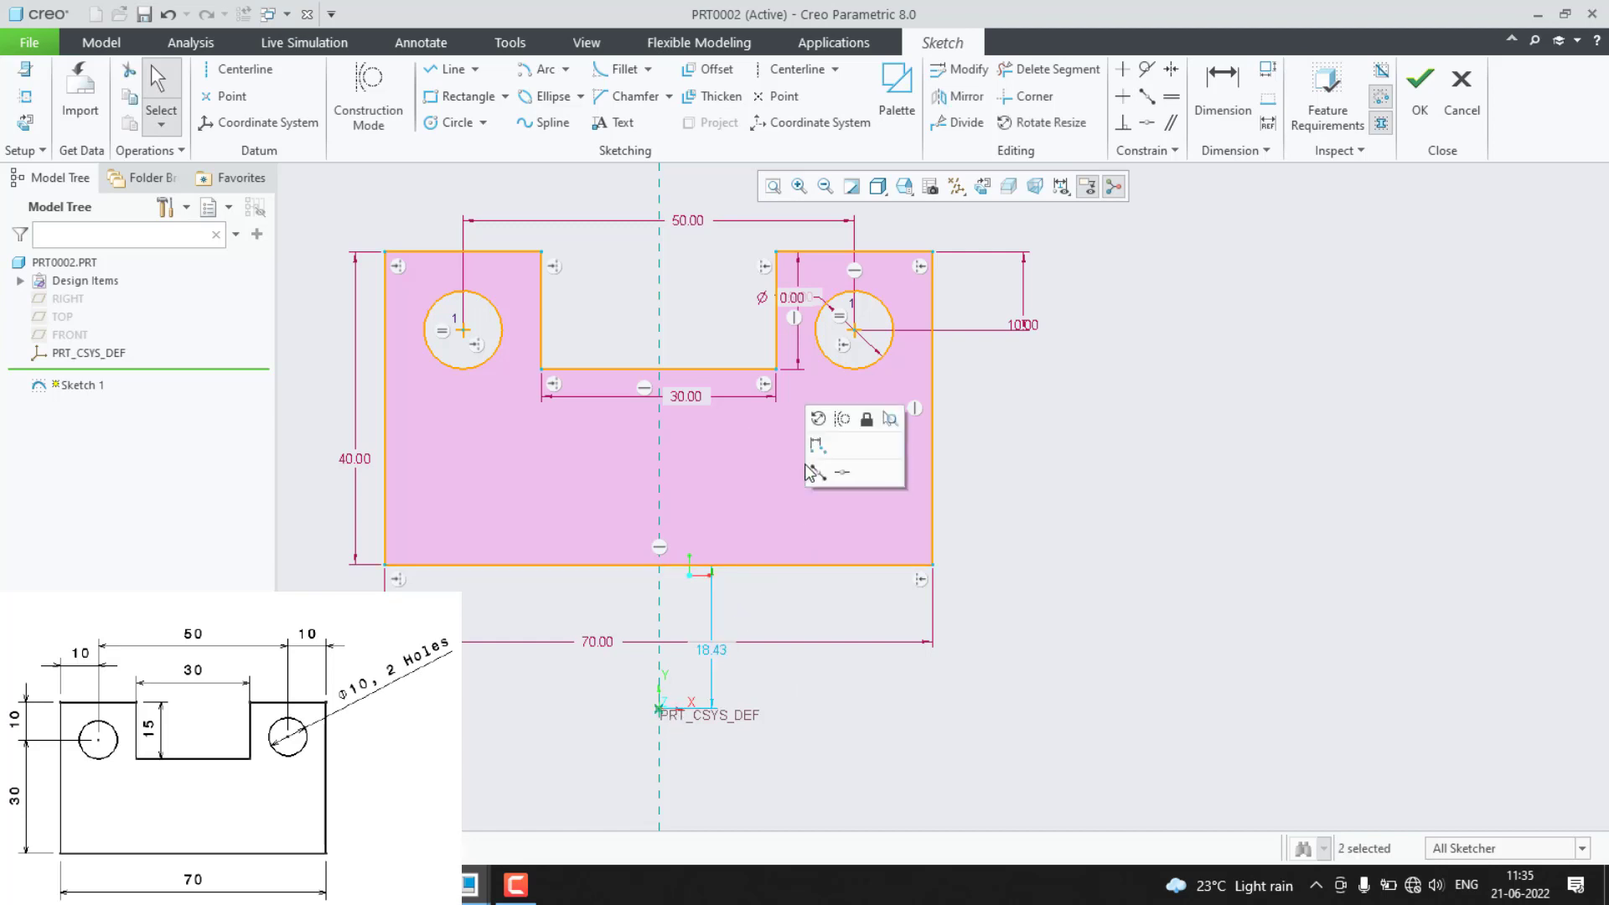
left_click(836, 468)
left_click(1079, 588)
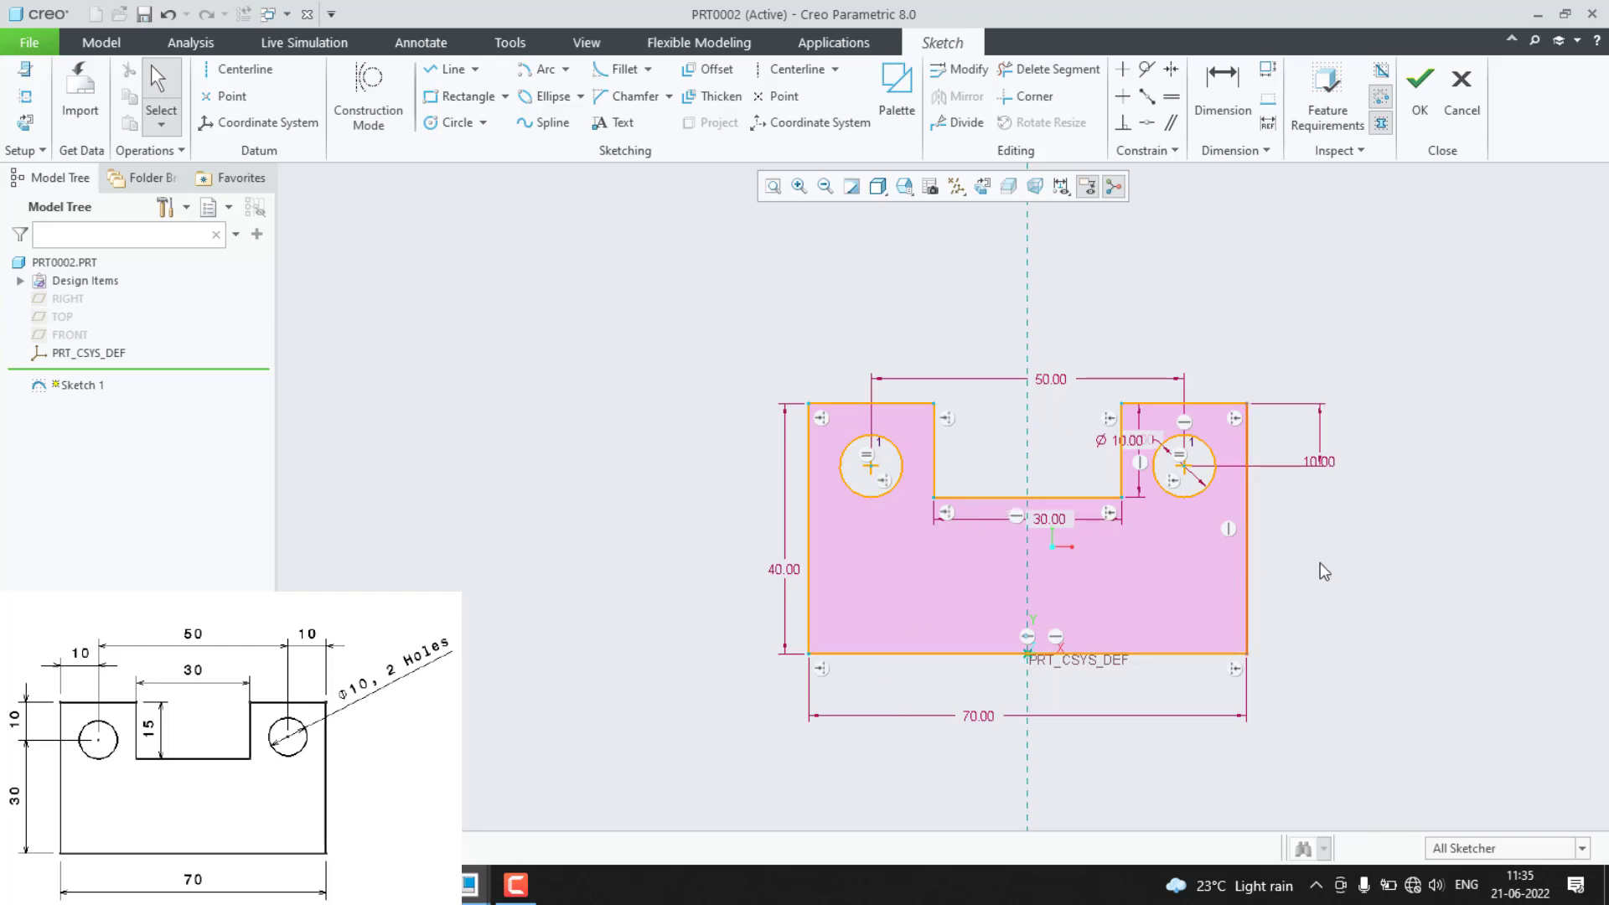
Delete the whole plate sketch, including its notch, holes and dimensions.
left_click_drag(508, 241, 1422, 733)
key("Delete")
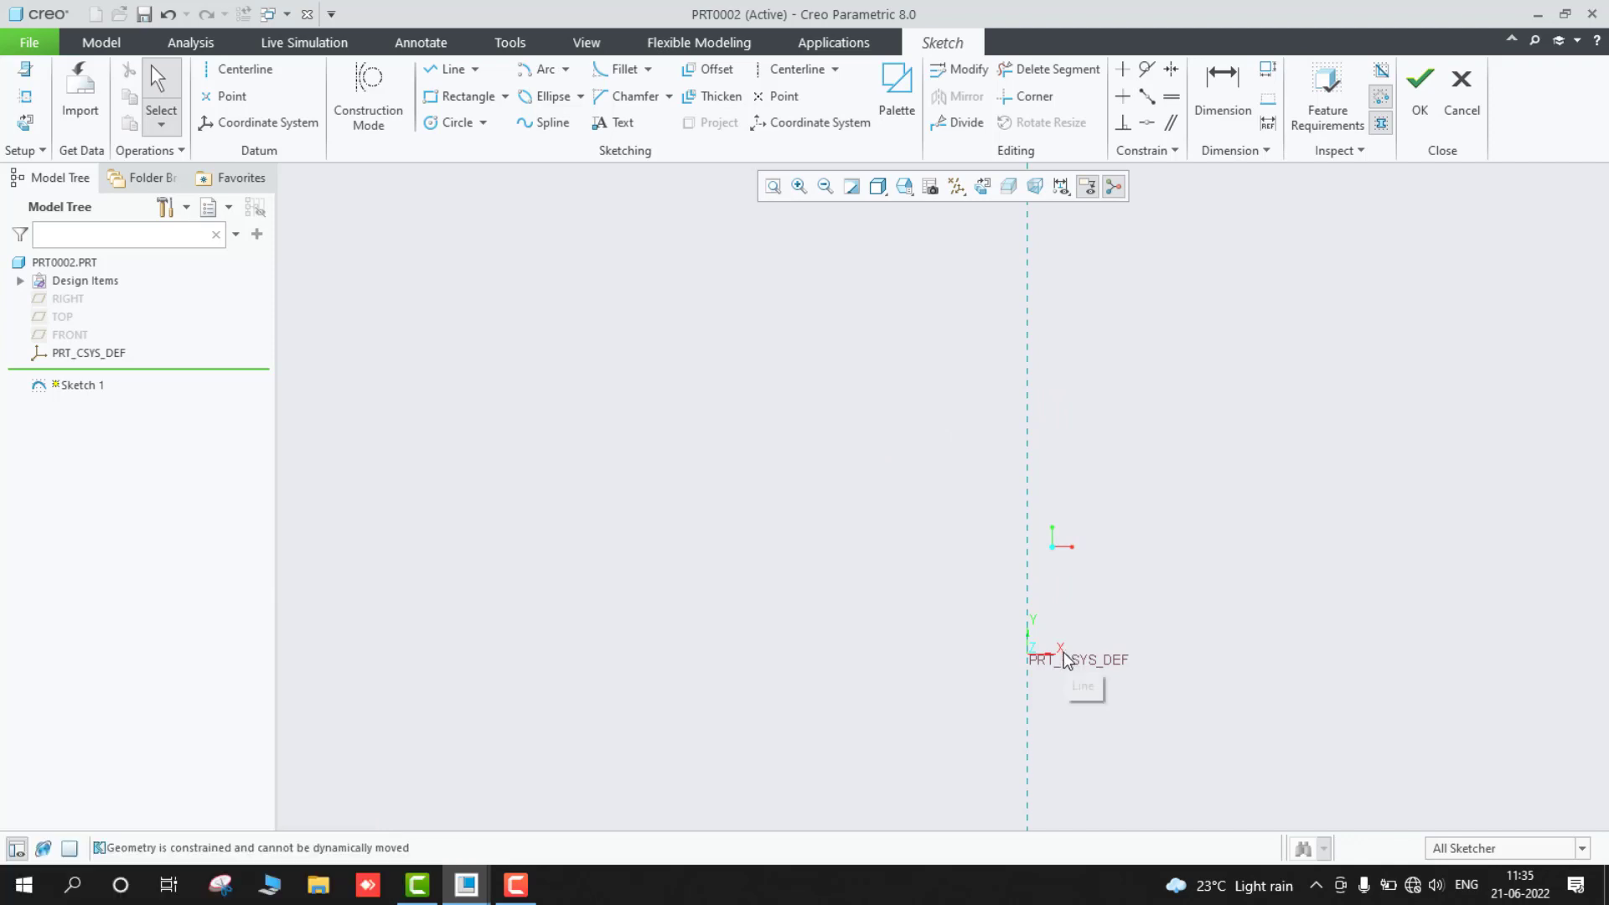
Sketch the new profile's right half from origin to centreline, about 42 mm high, with a sloped bottom notch about 15 mm high and a 9 mm deep top notch.
key("l")
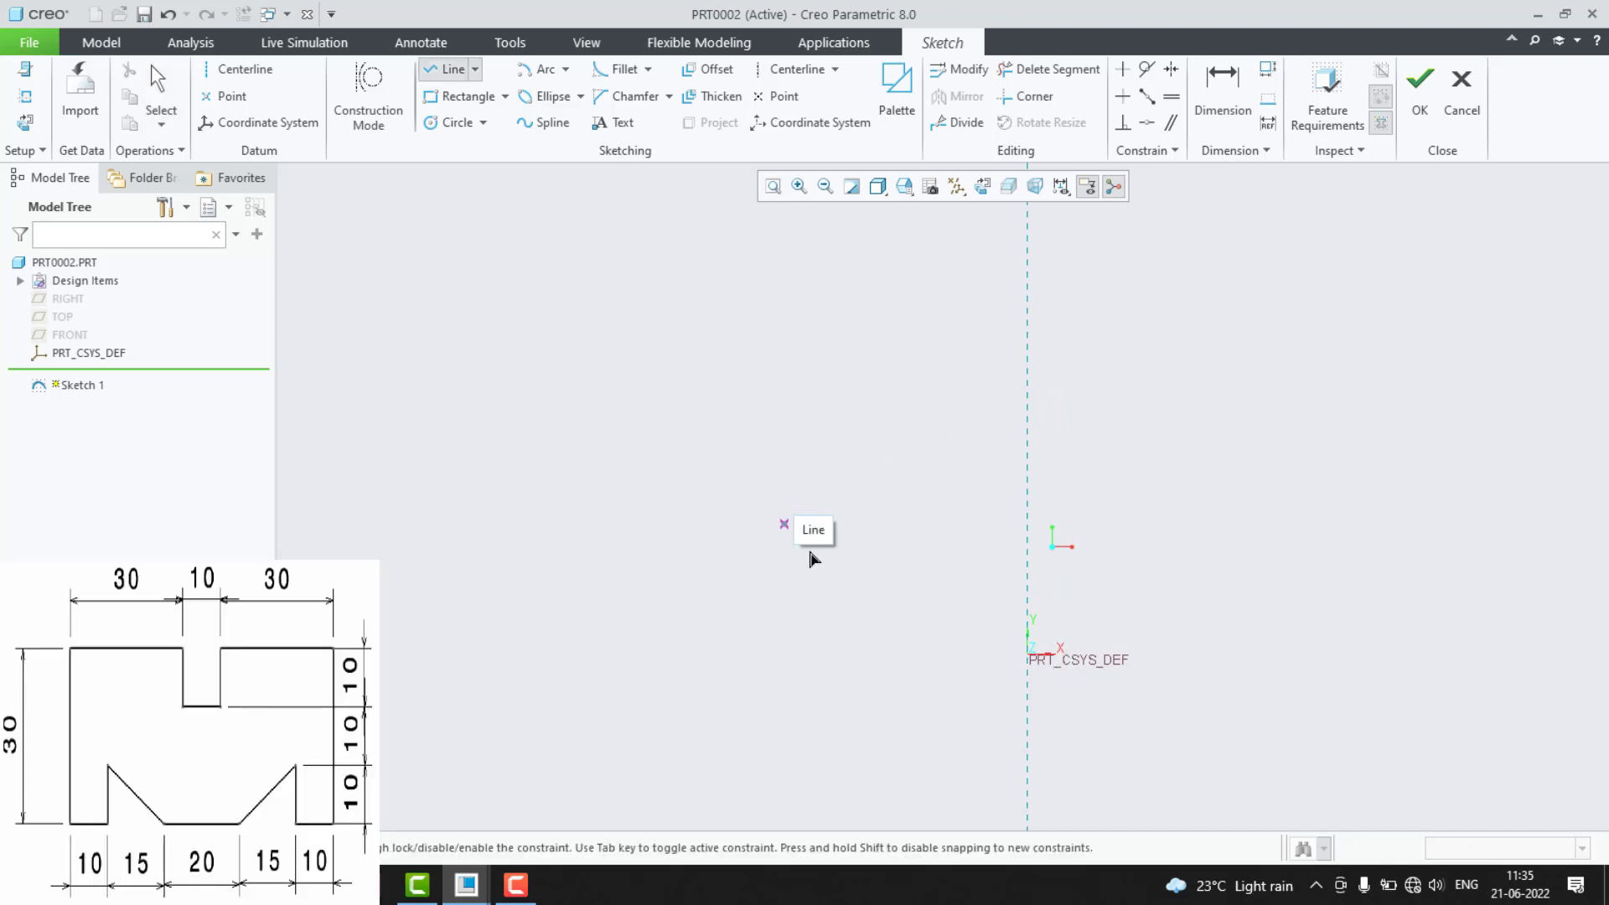
left_click(1028, 655)
left_click(1172, 654)
left_click(1256, 564)
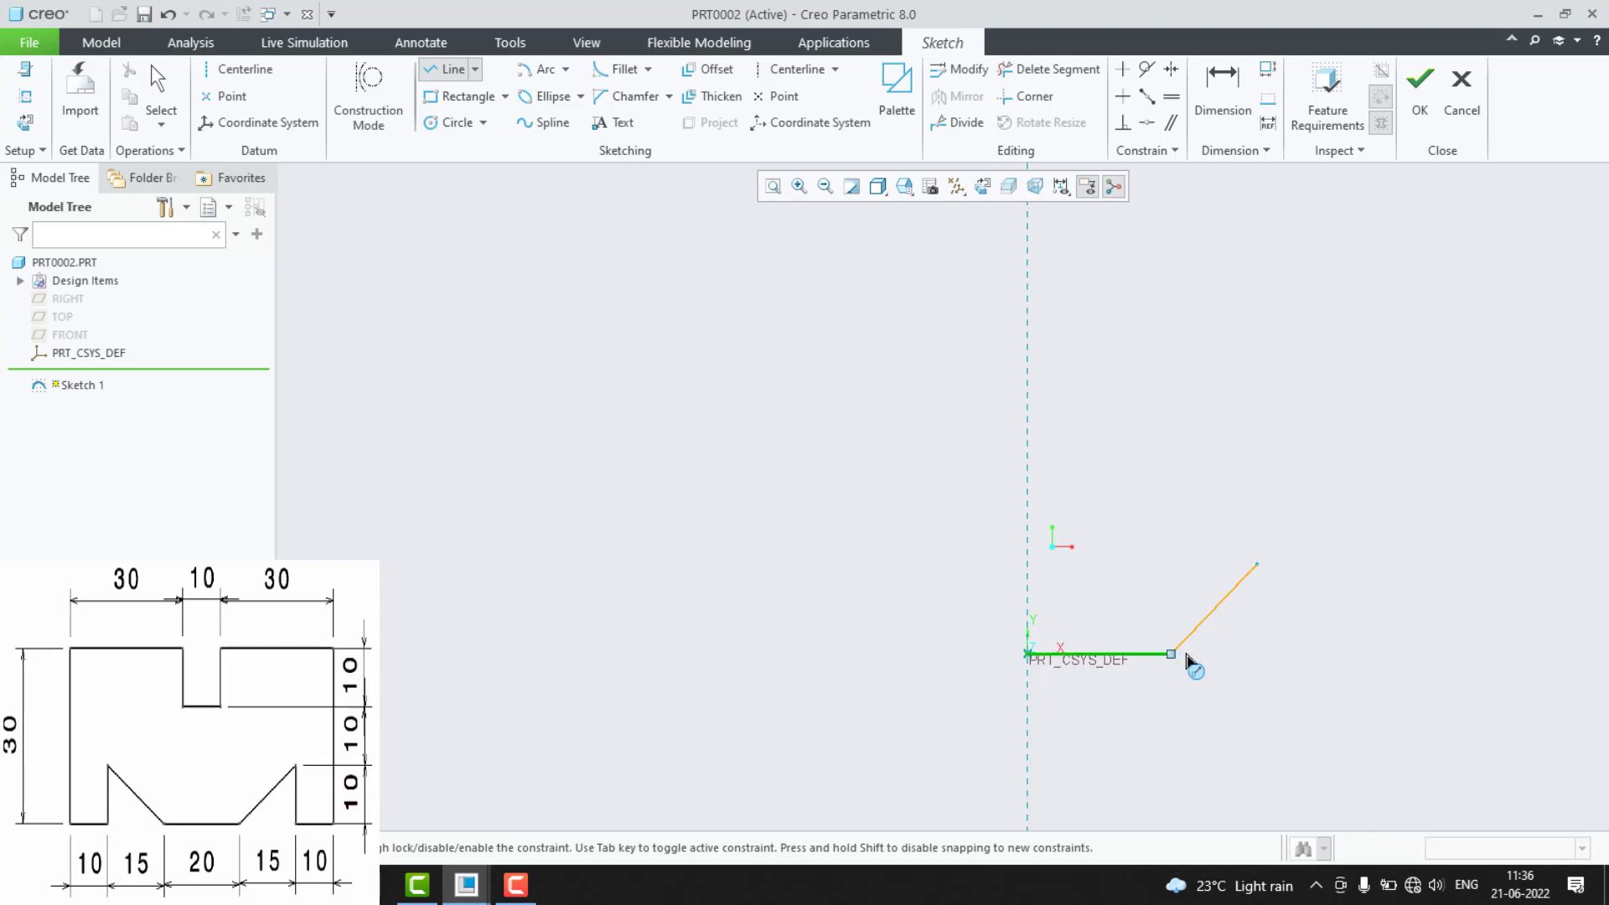
left_click(1259, 658)
left_click(1334, 658)
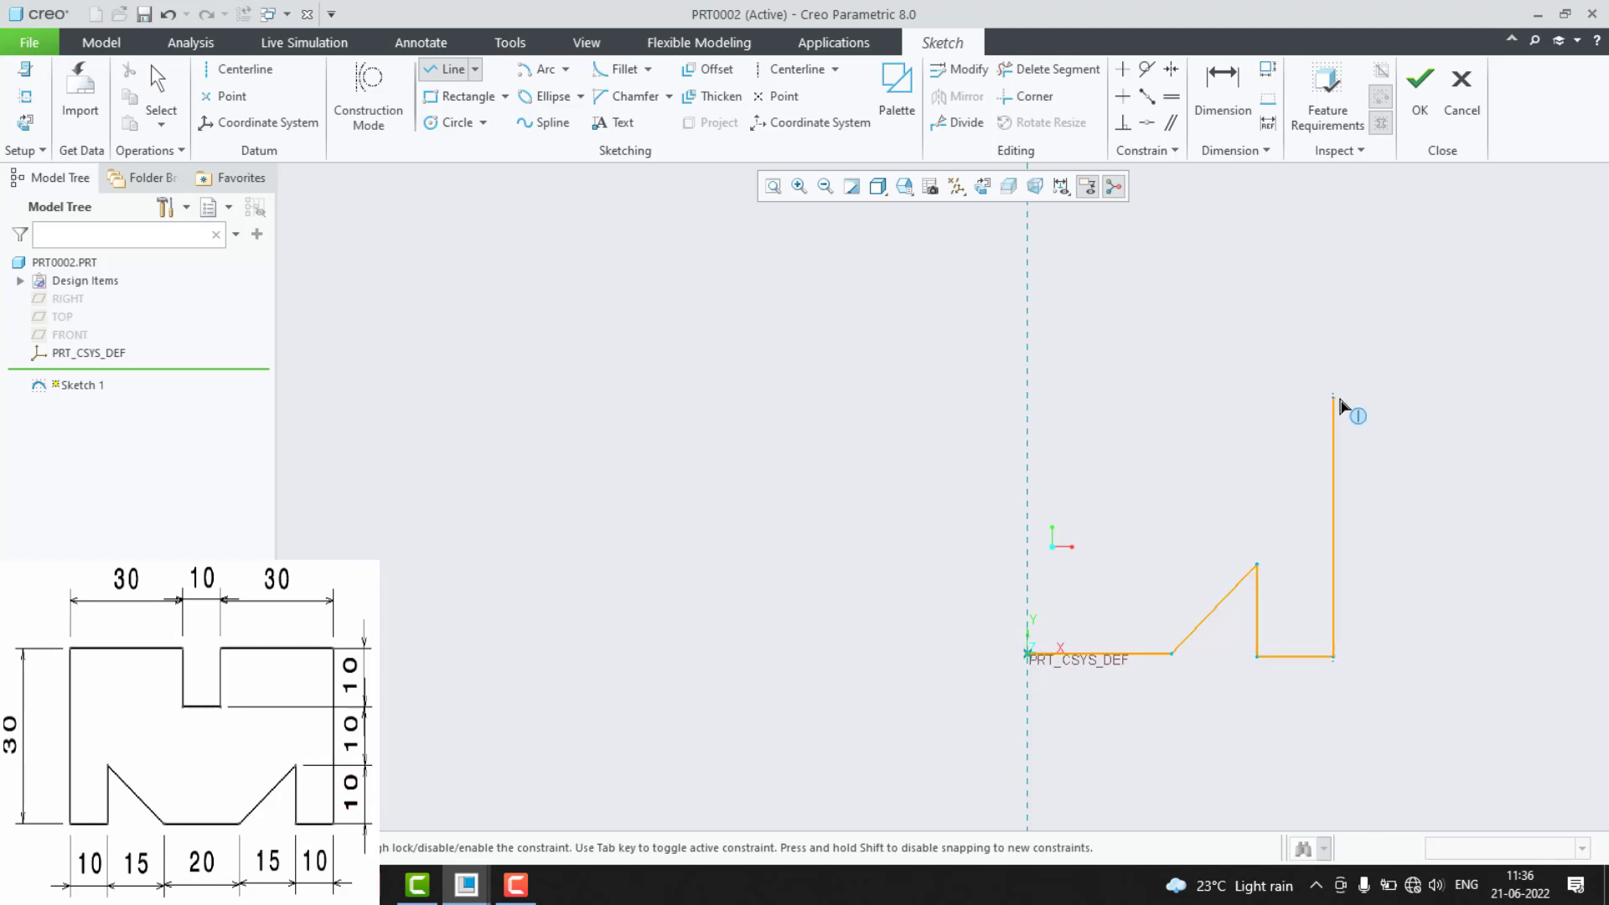
left_click(1338, 399)
left_click(1074, 397)
left_click(1073, 453)
left_click(1029, 454)
middle_click(1008, 383)
middle_click(1282, 740)
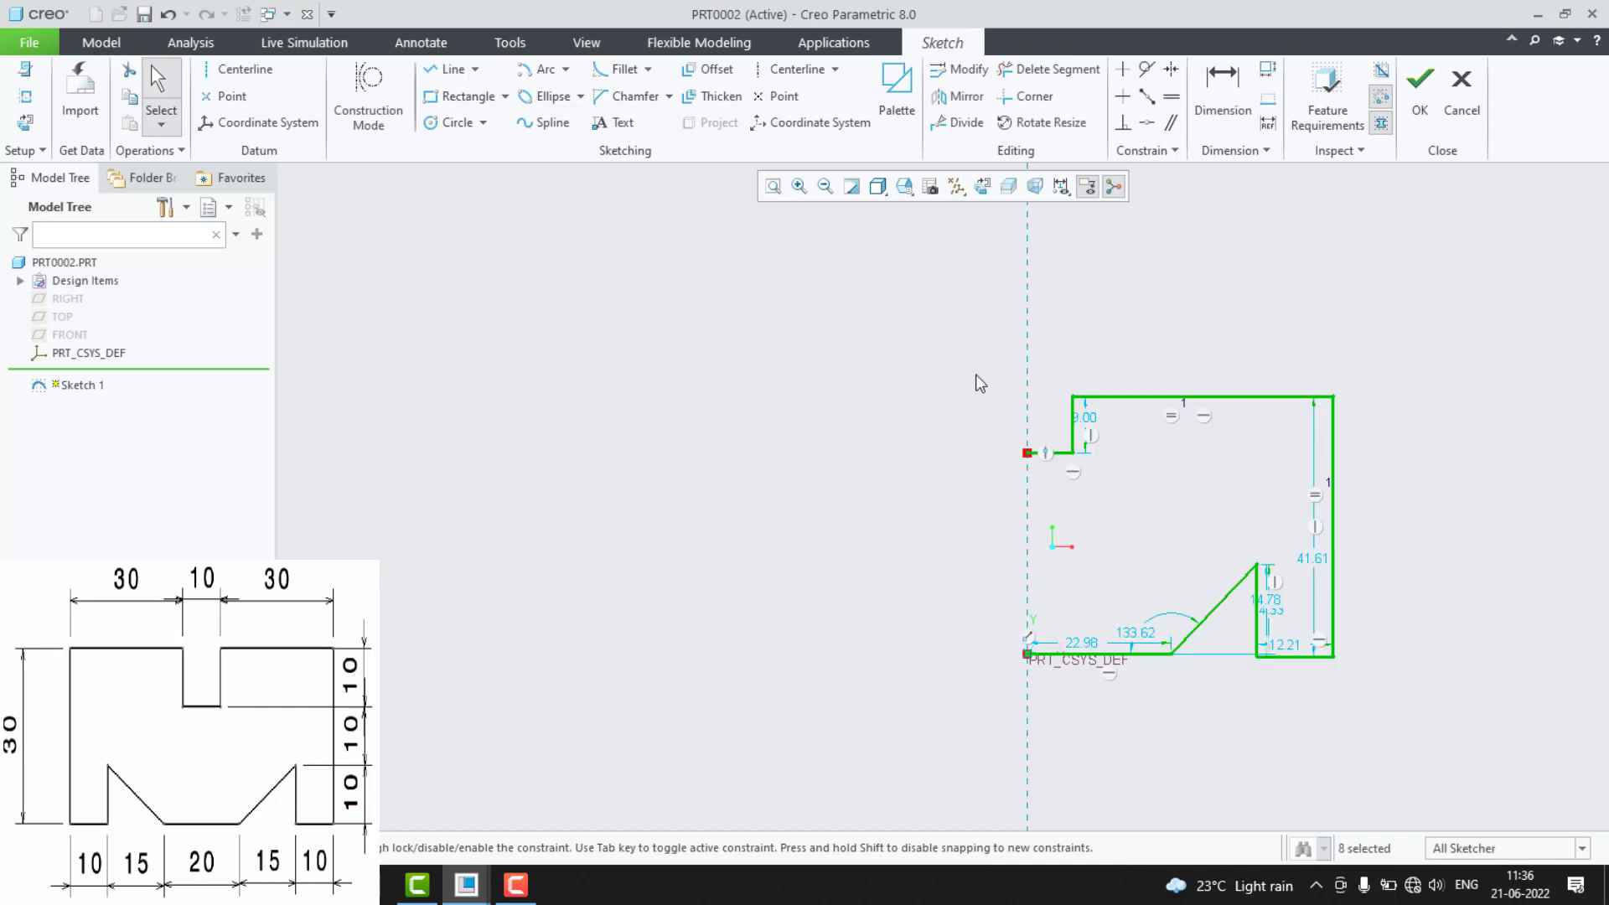
Mirror the entire half profile about the vertical centreline.
left_click_drag(934, 299, 1441, 751)
left_click(958, 96)
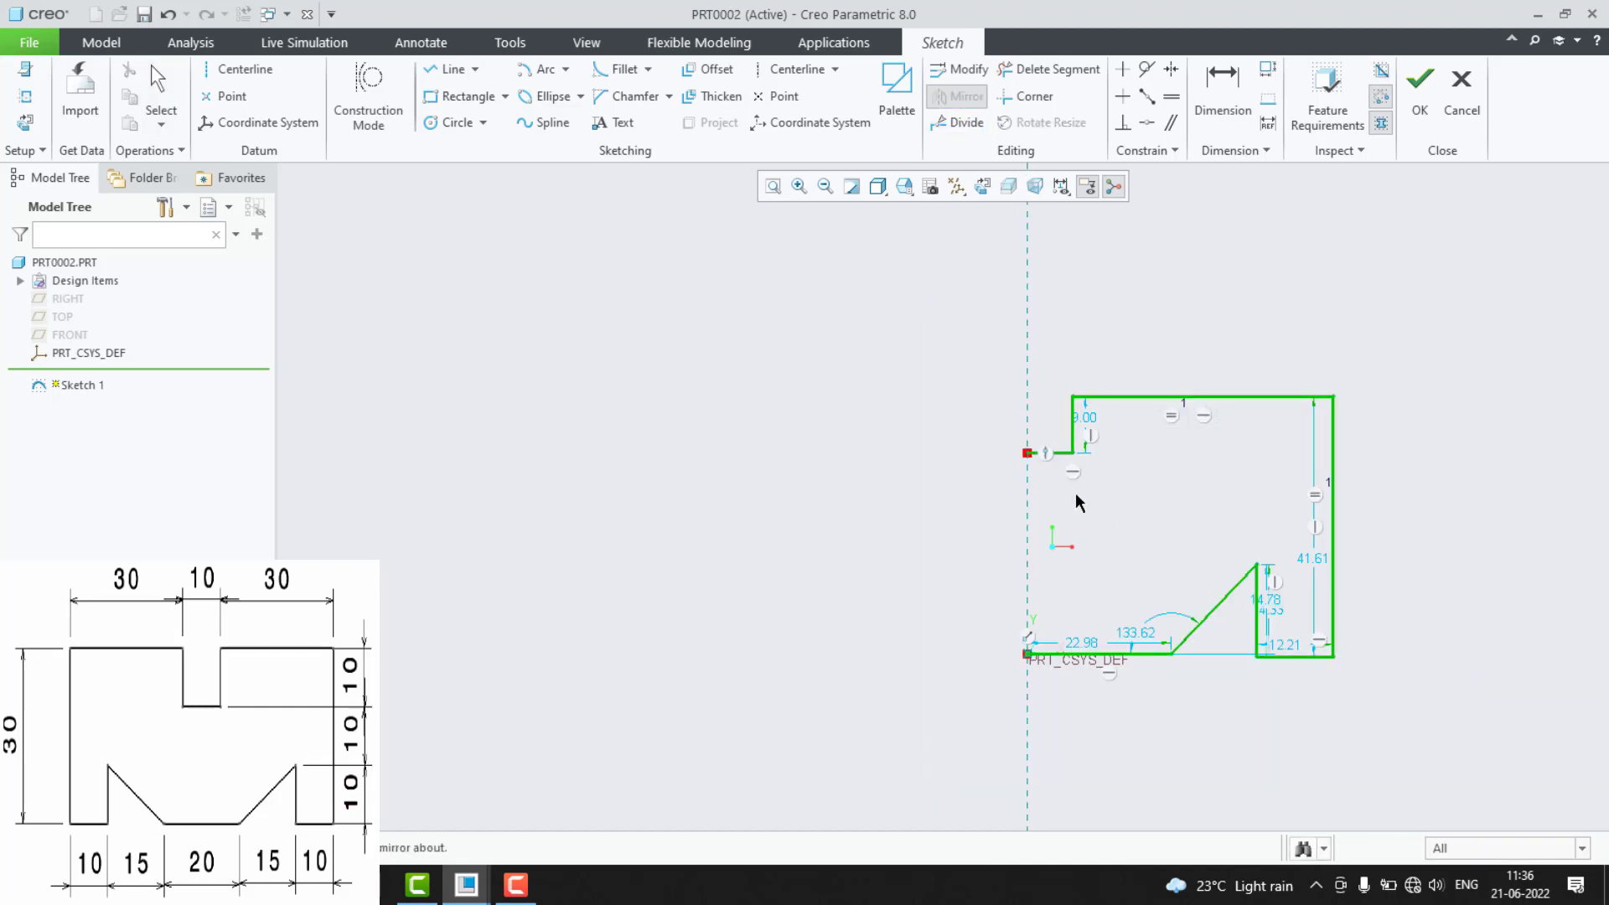
left_click(1029, 505)
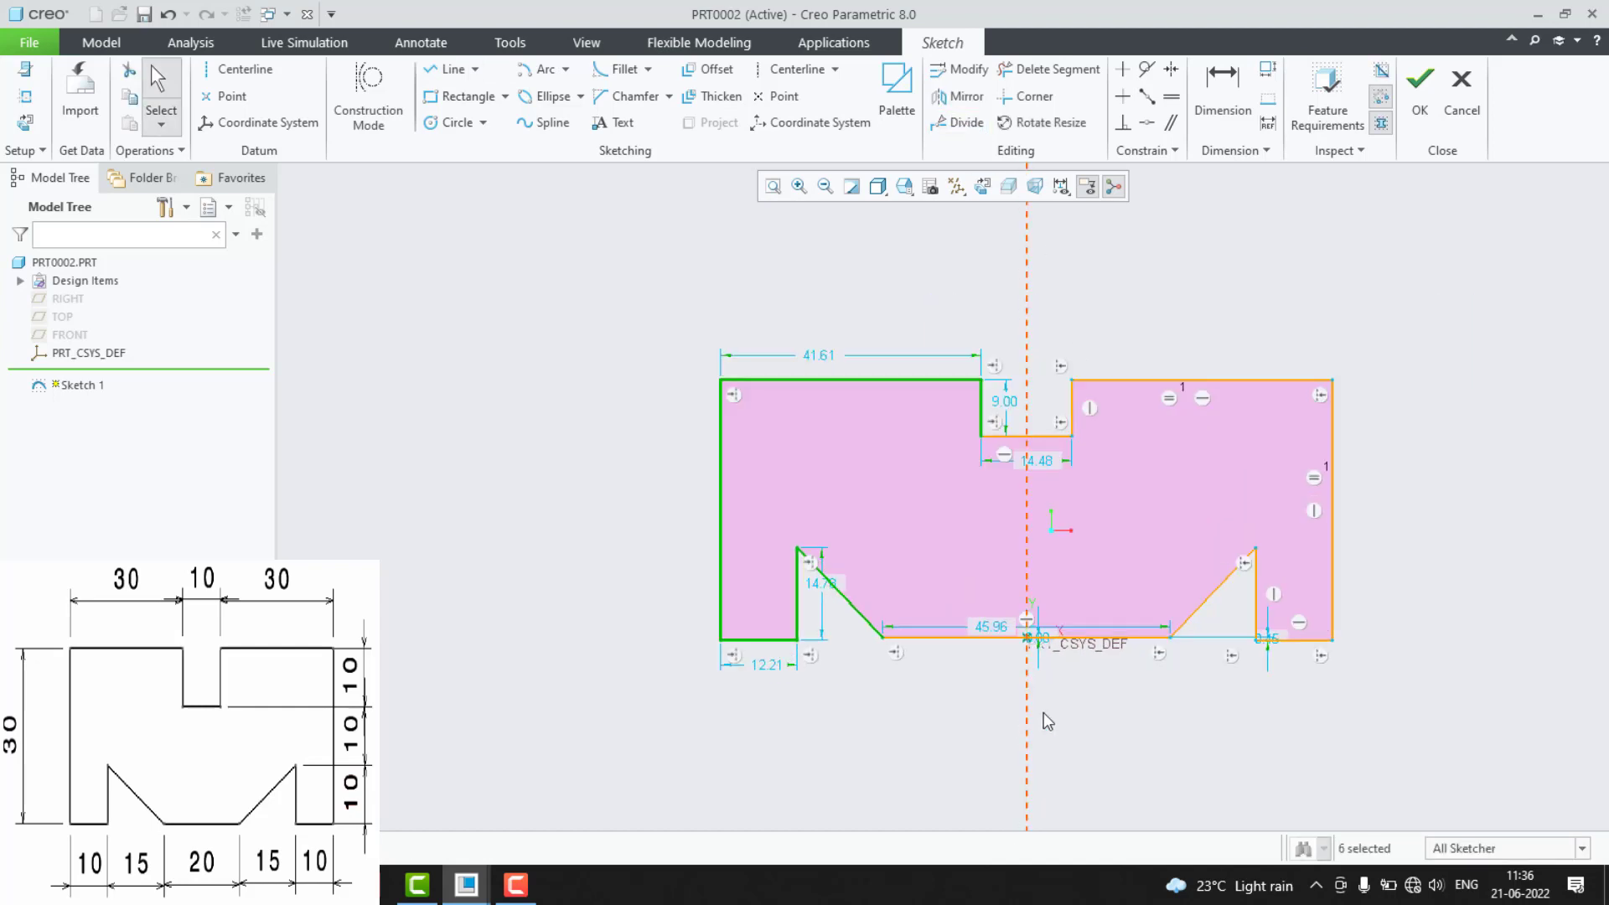
Constrain the right foot's bottom edge to be coincident with the middle bottom edge.
scroll(1165, 695, "down", 1)
scroll(1276, 675, "down", 2)
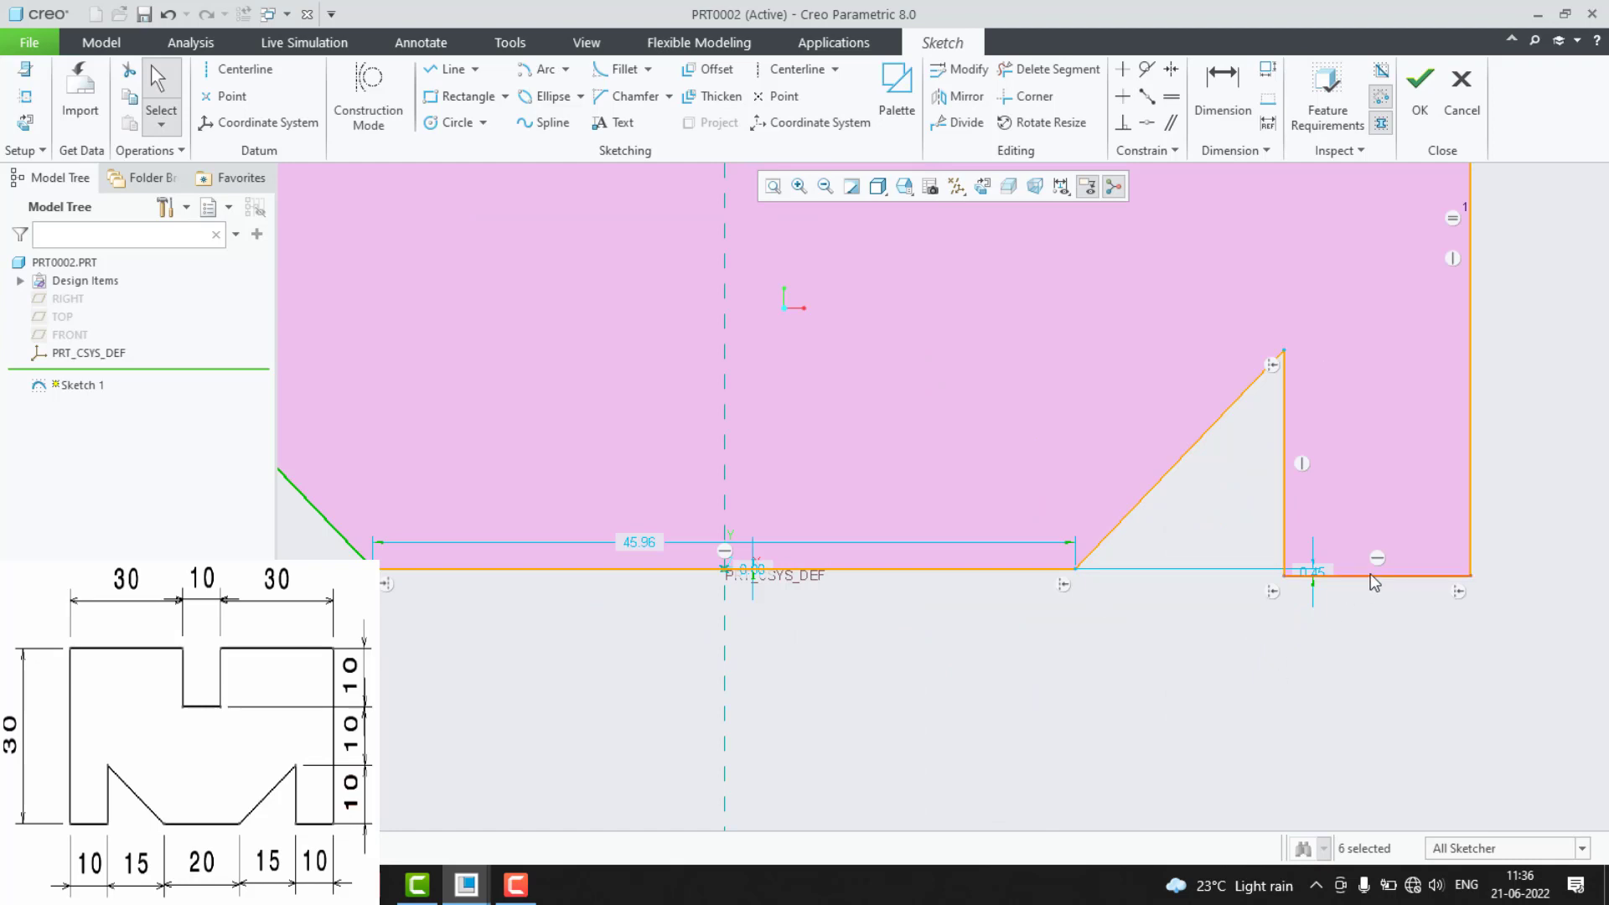
left_click(984, 568)
left_click(1085, 482)
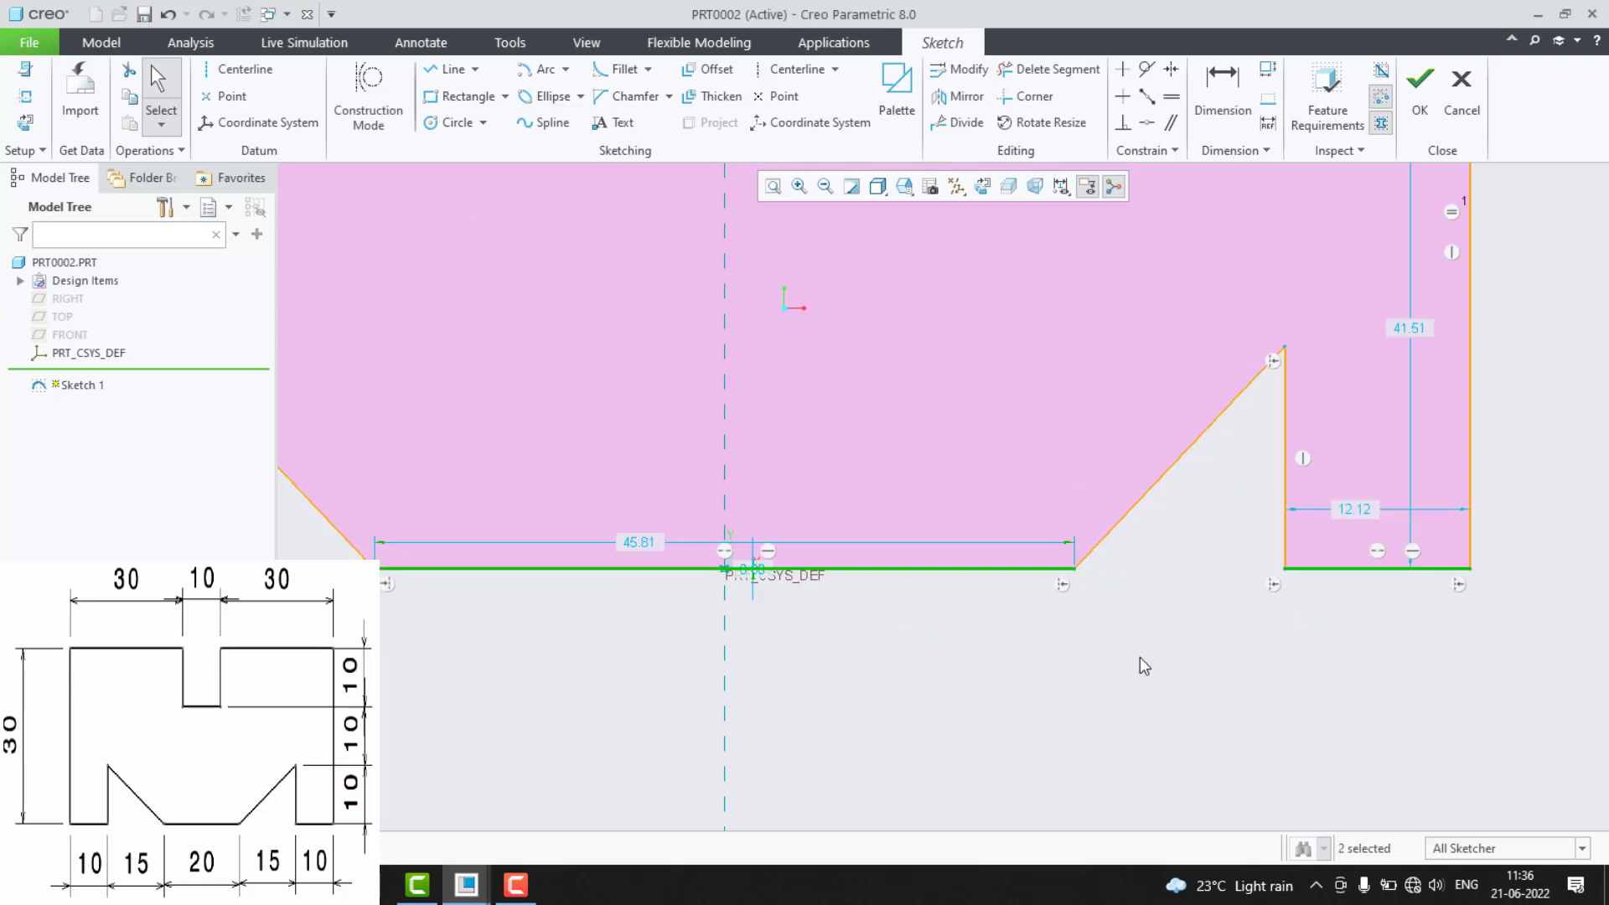
scroll(1125, 698, "up", 2)
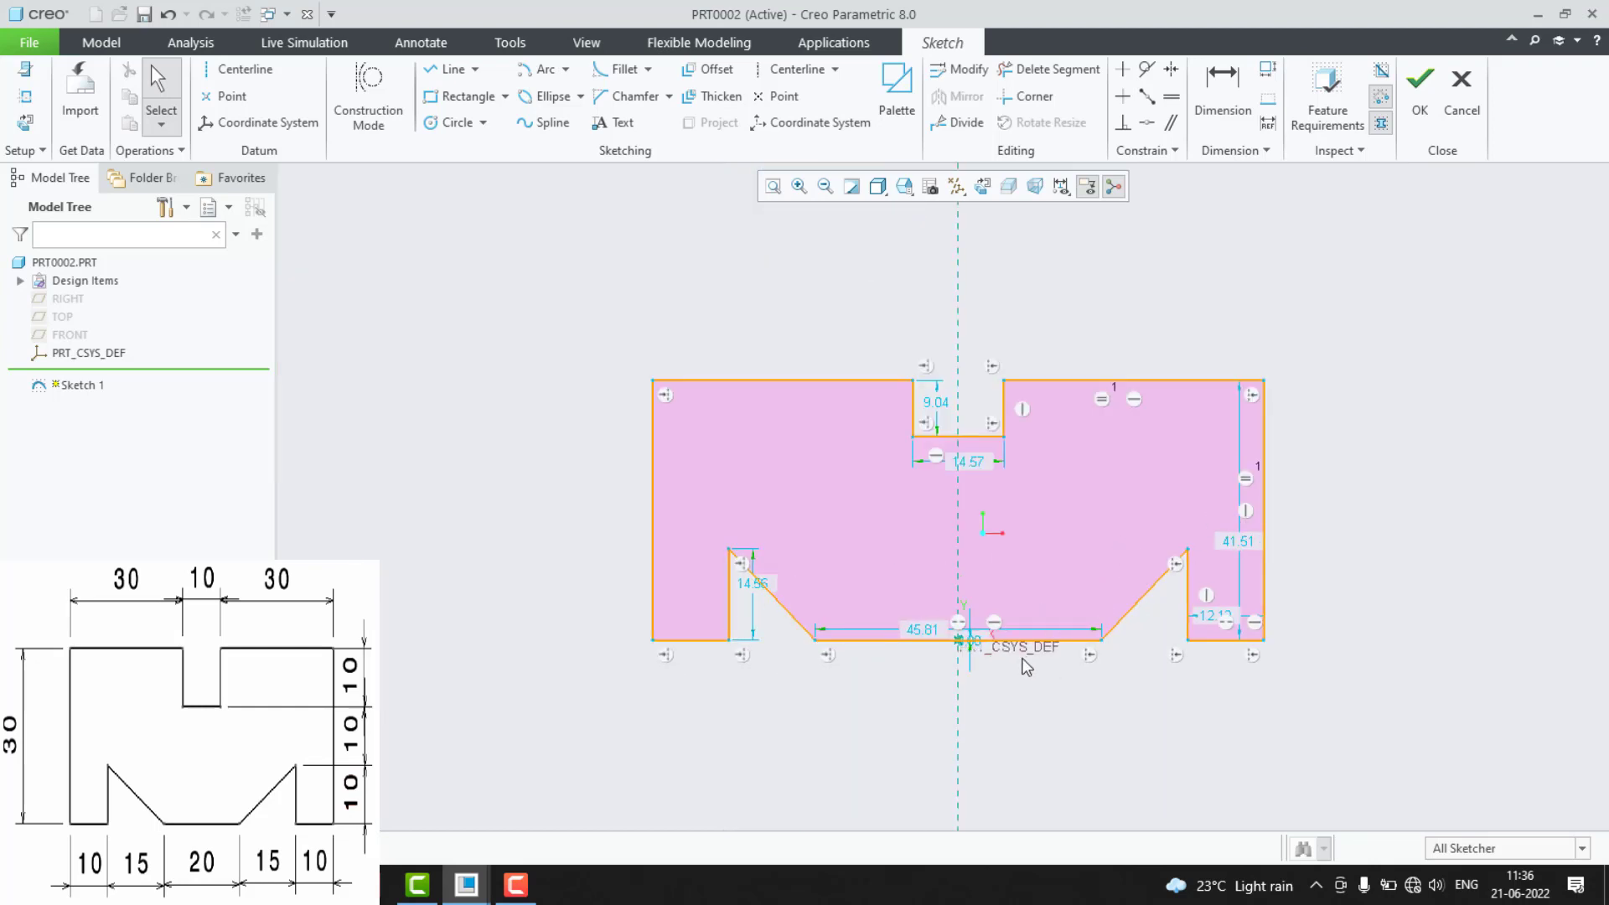
Dimension the profile's left vertical edge as 30 mm, placed outside the profile.
key("d")
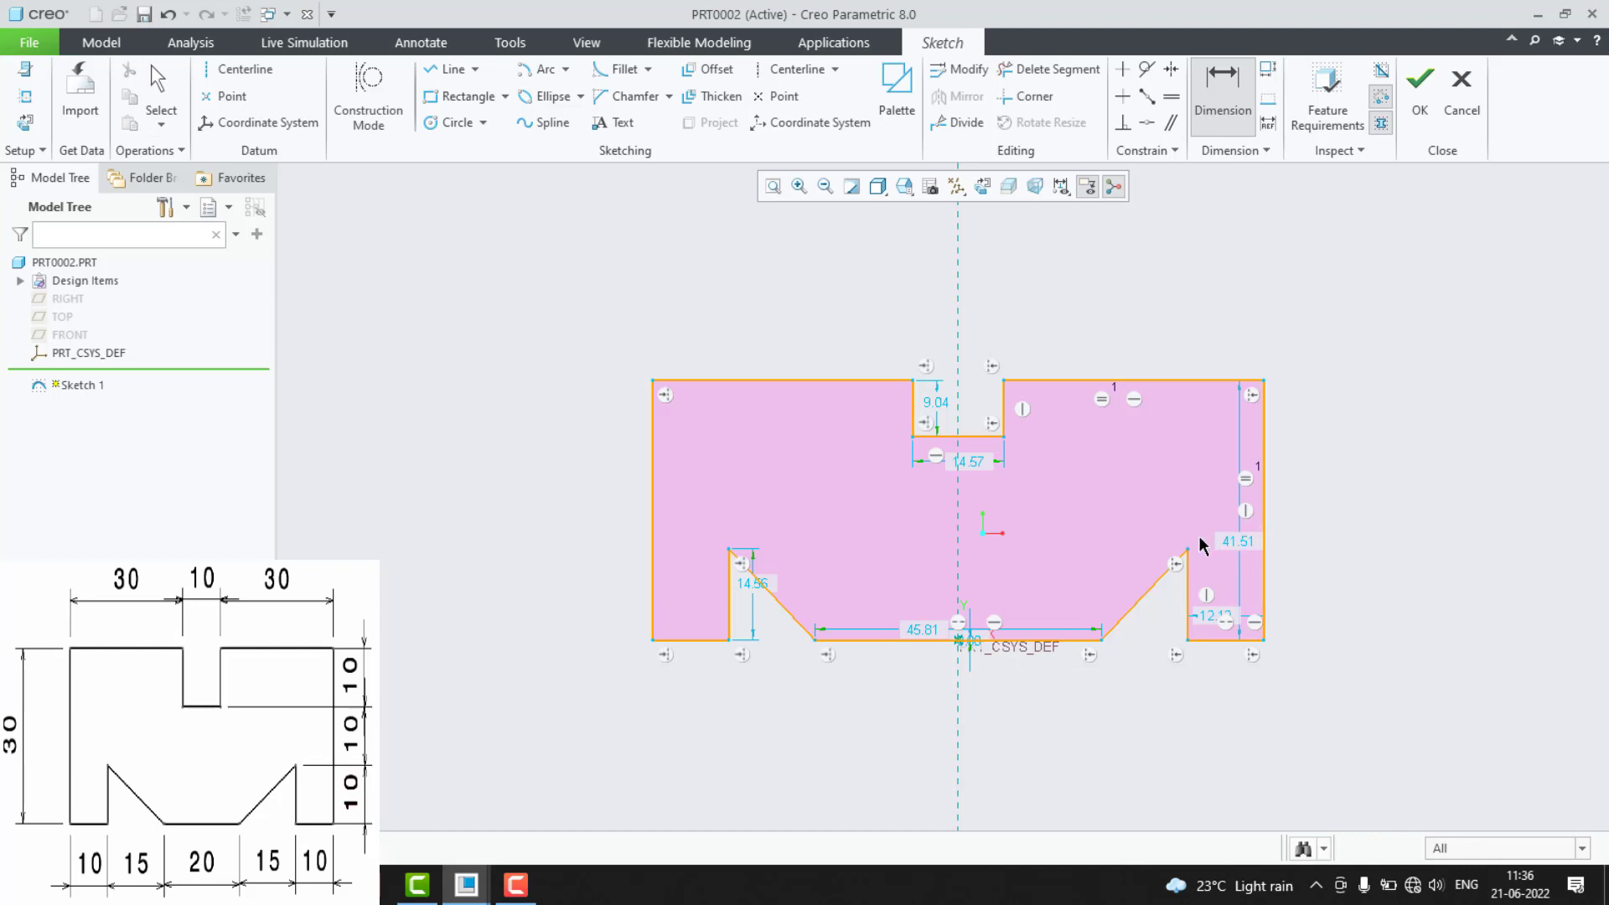
left_click(652, 539)
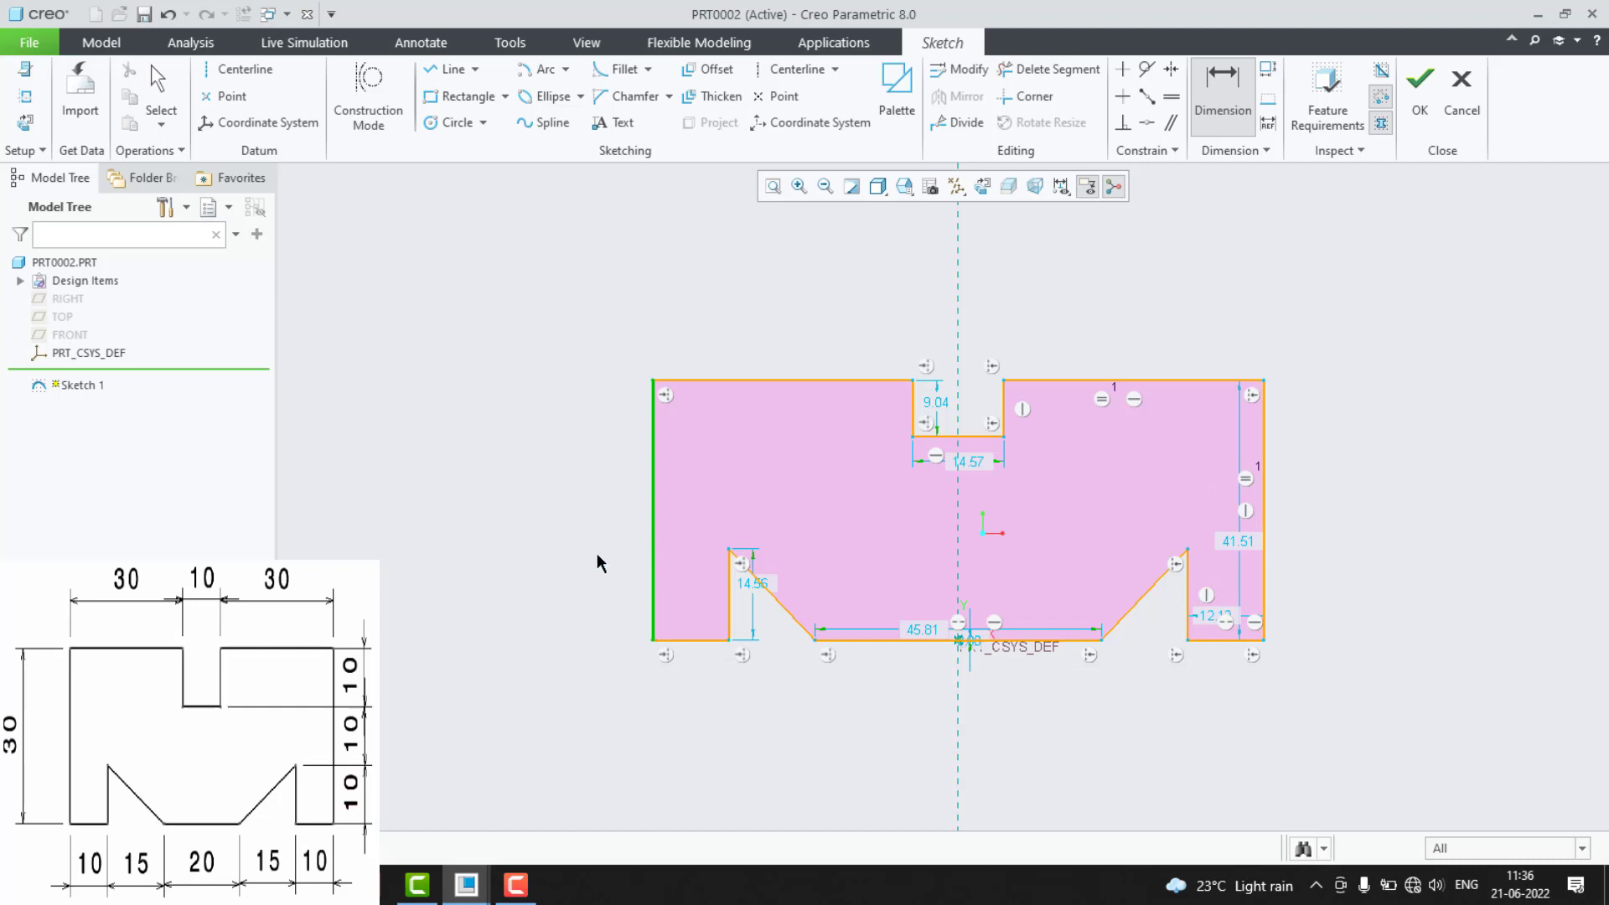
middle_click(554, 531)
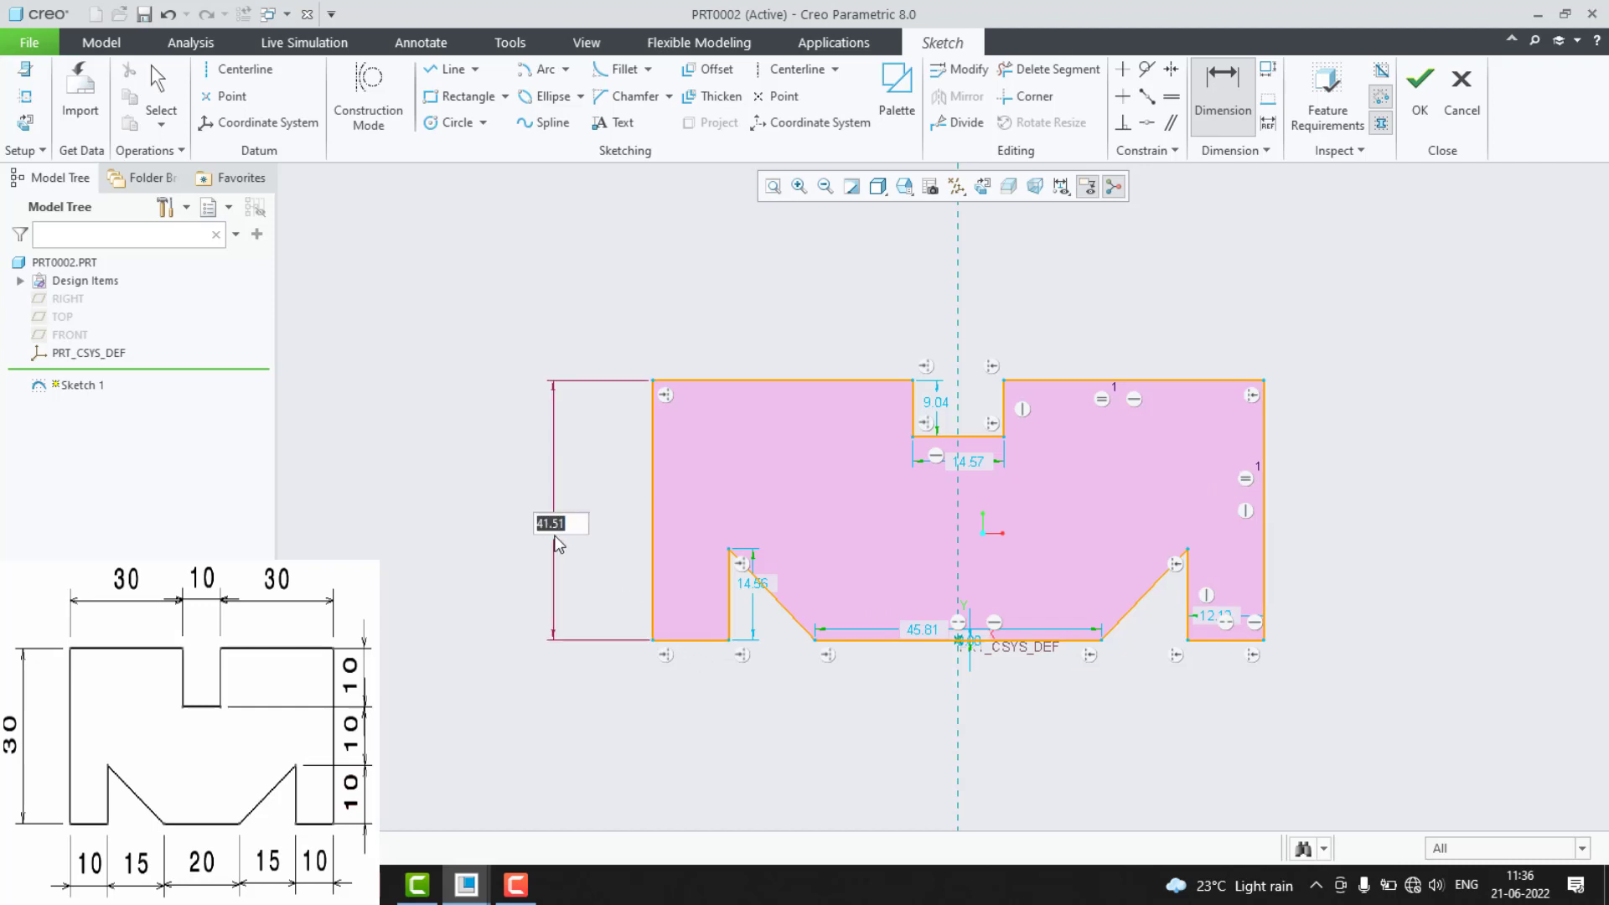
key("Return")
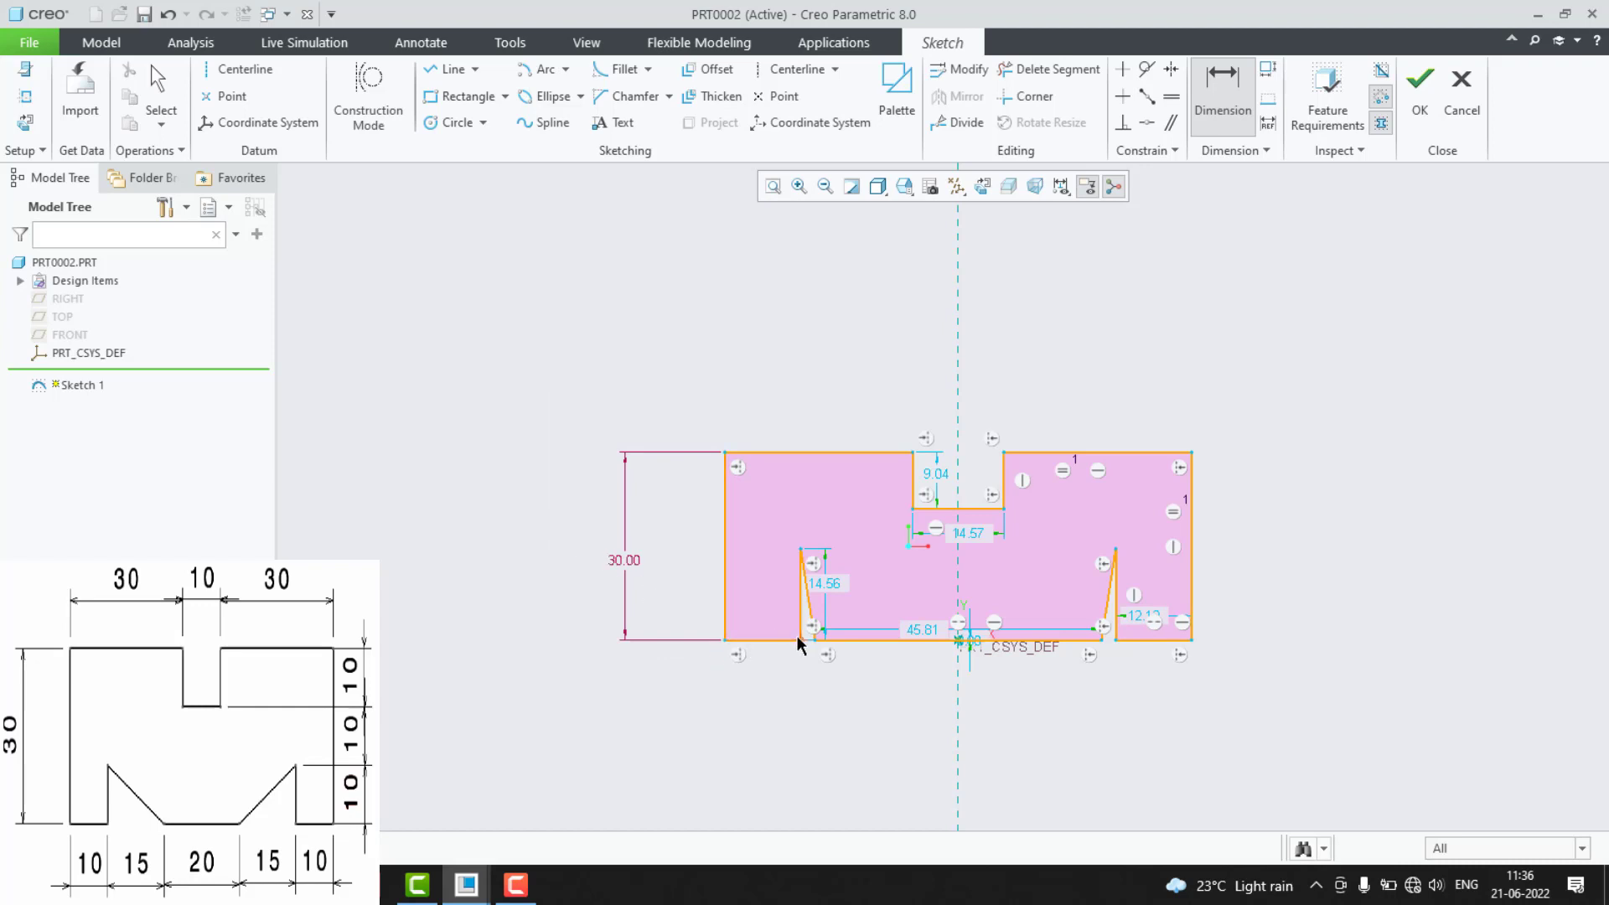
Dimension the top notch's depth as 10 mm, placed beyond the profile's right side.
left_click(977, 508)
left_click(1038, 453)
middle_click(1404, 498)
type("10")
key("Return")
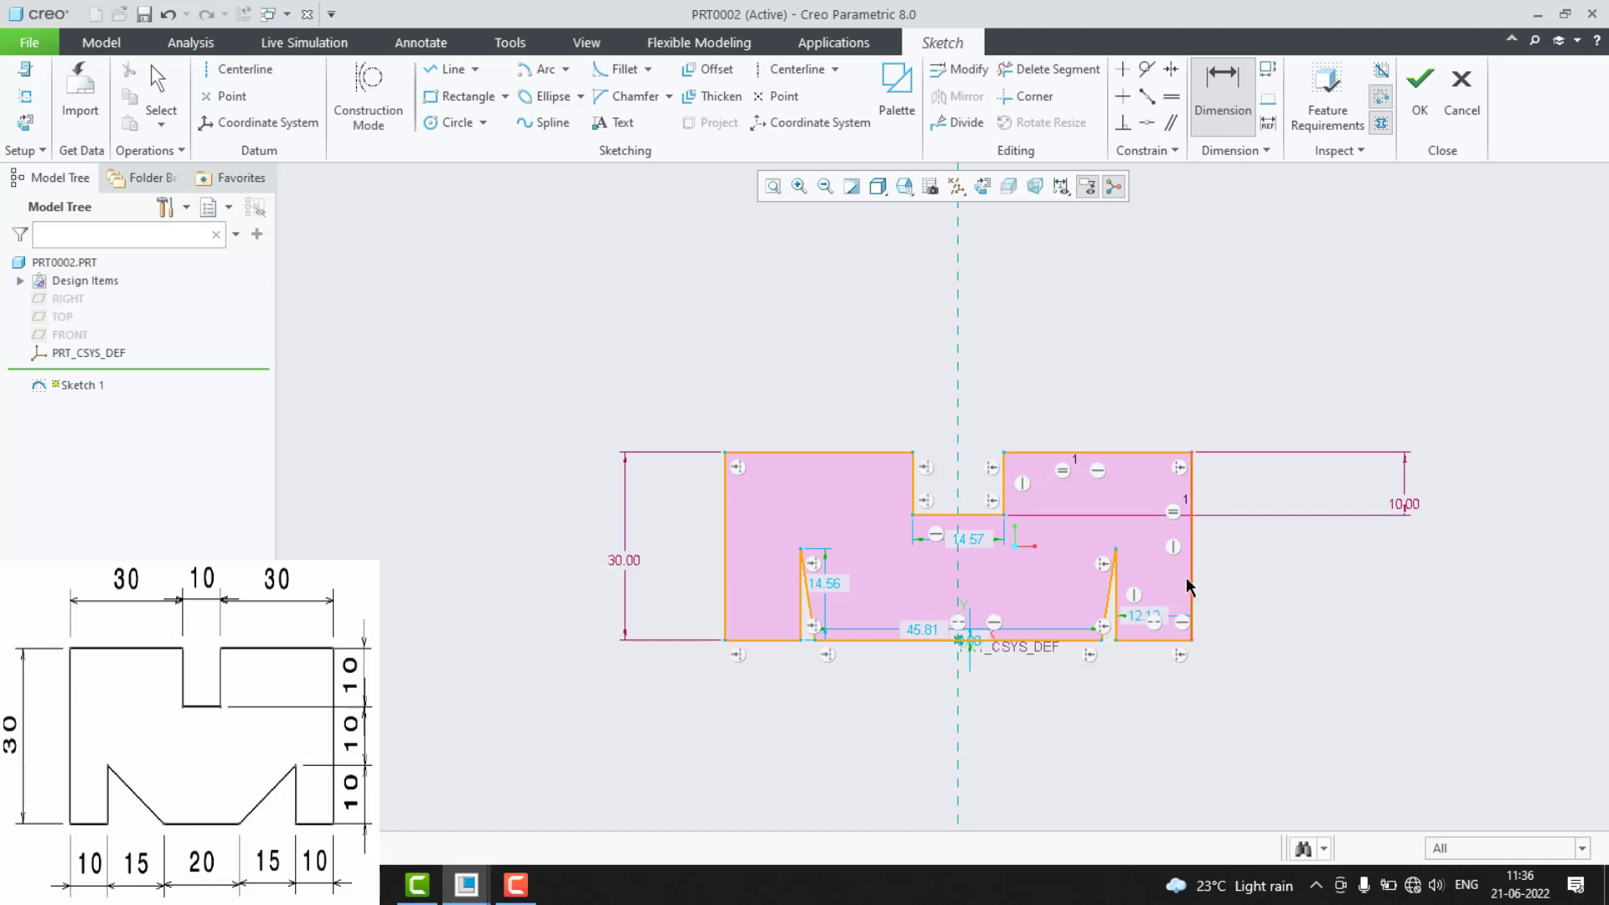
Dimension the right bottom notch's vertical side as 10 mm, placed beyond the profile's right side.
left_click(1116, 550)
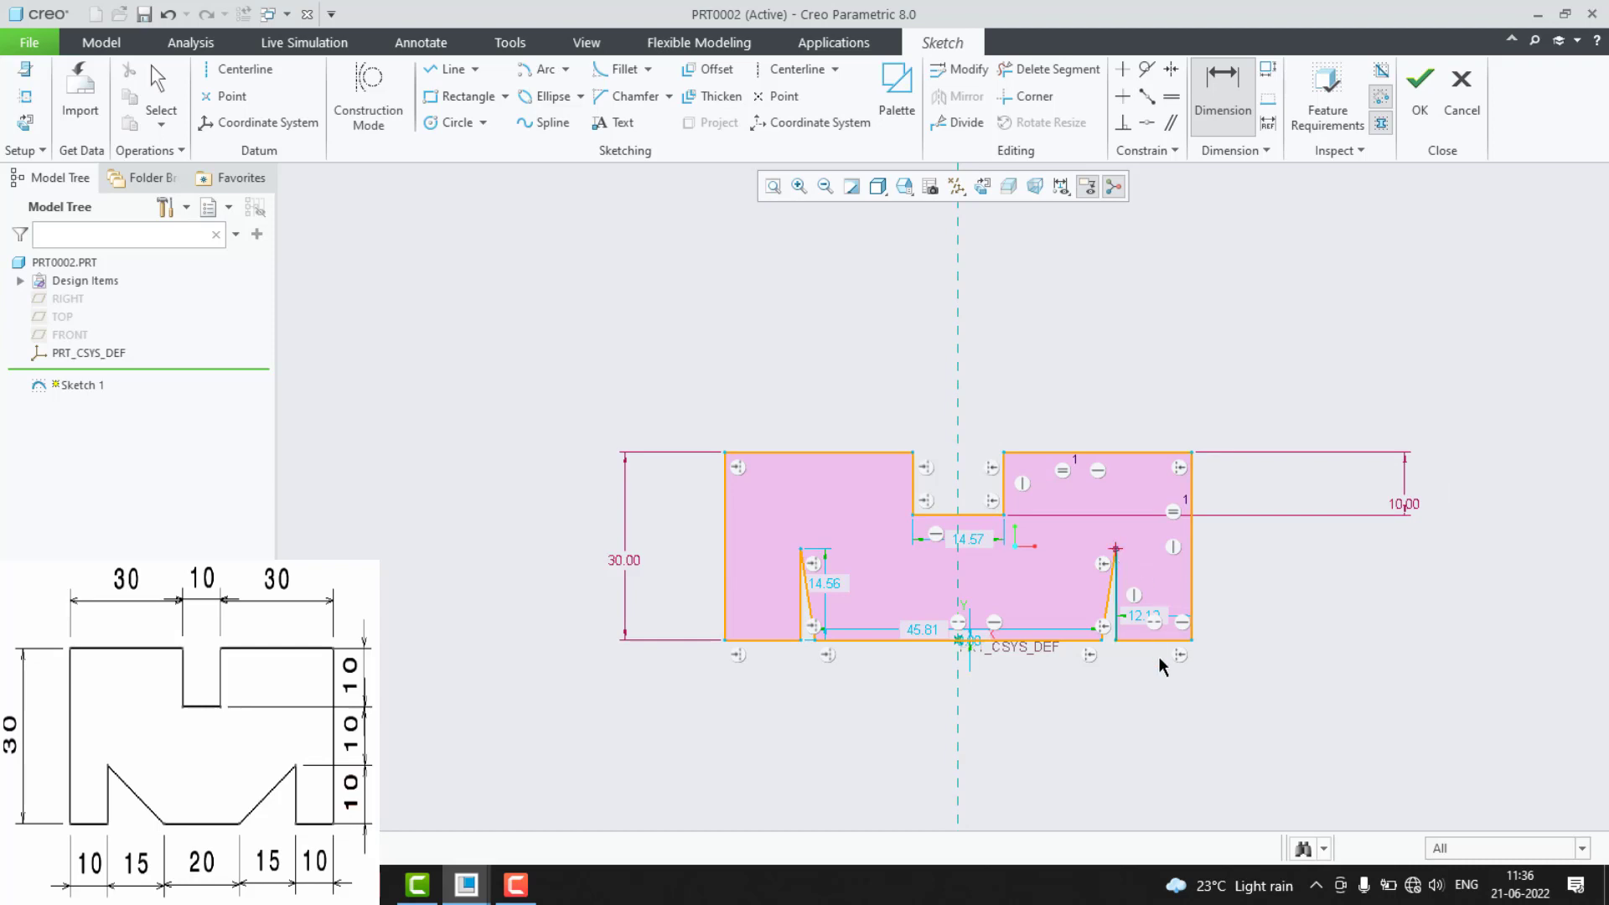
middle_click(1325, 590)
type("10")
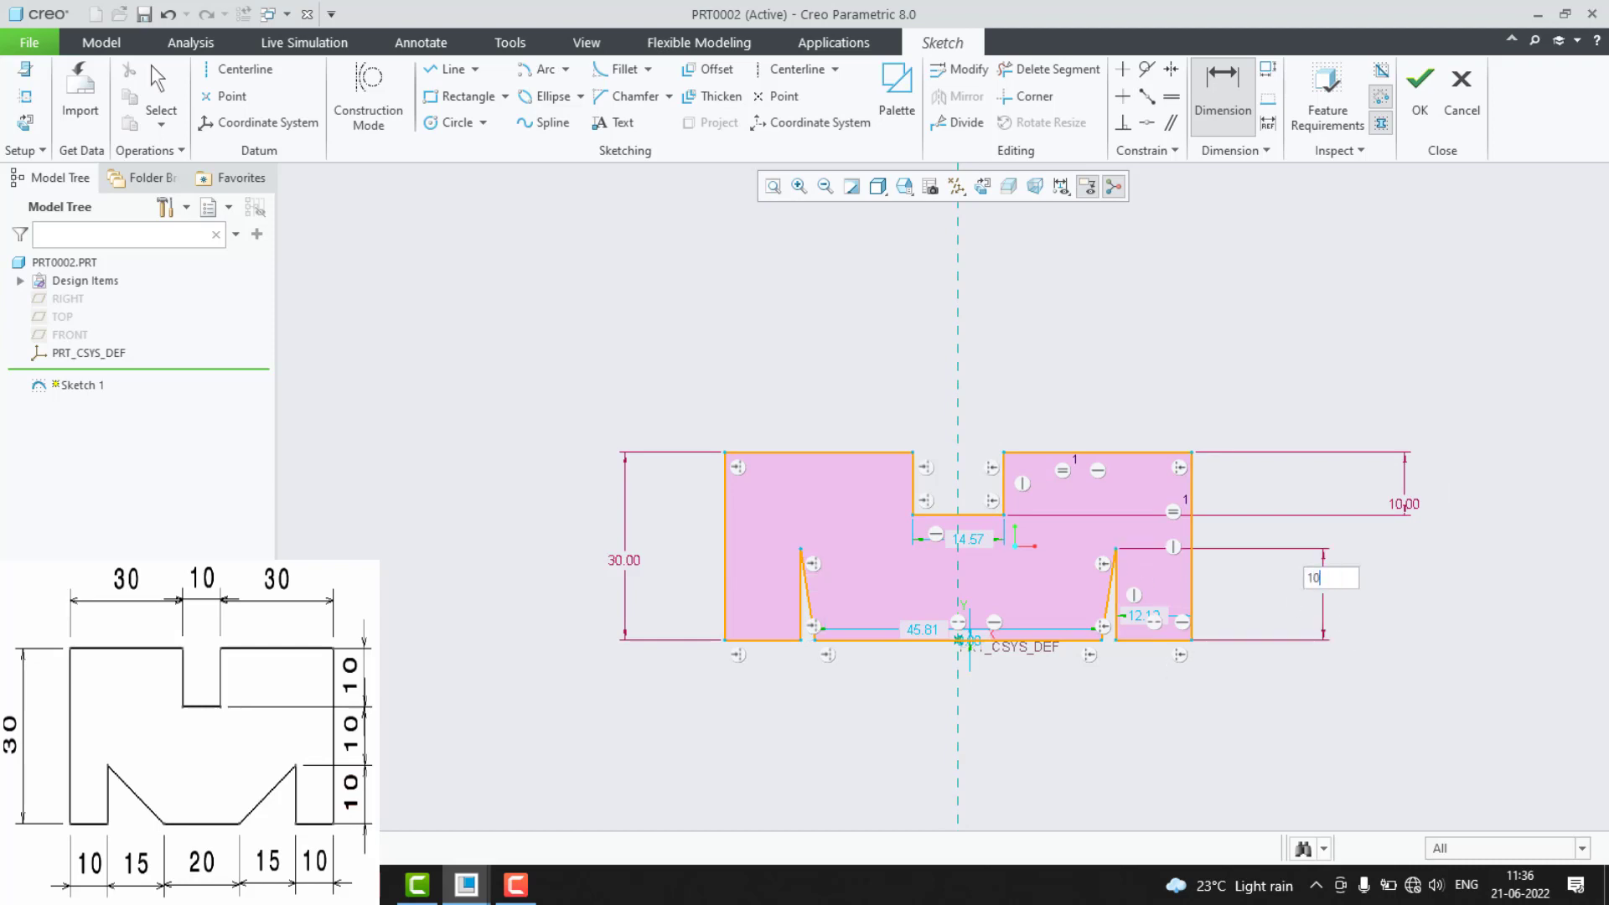
key("Return")
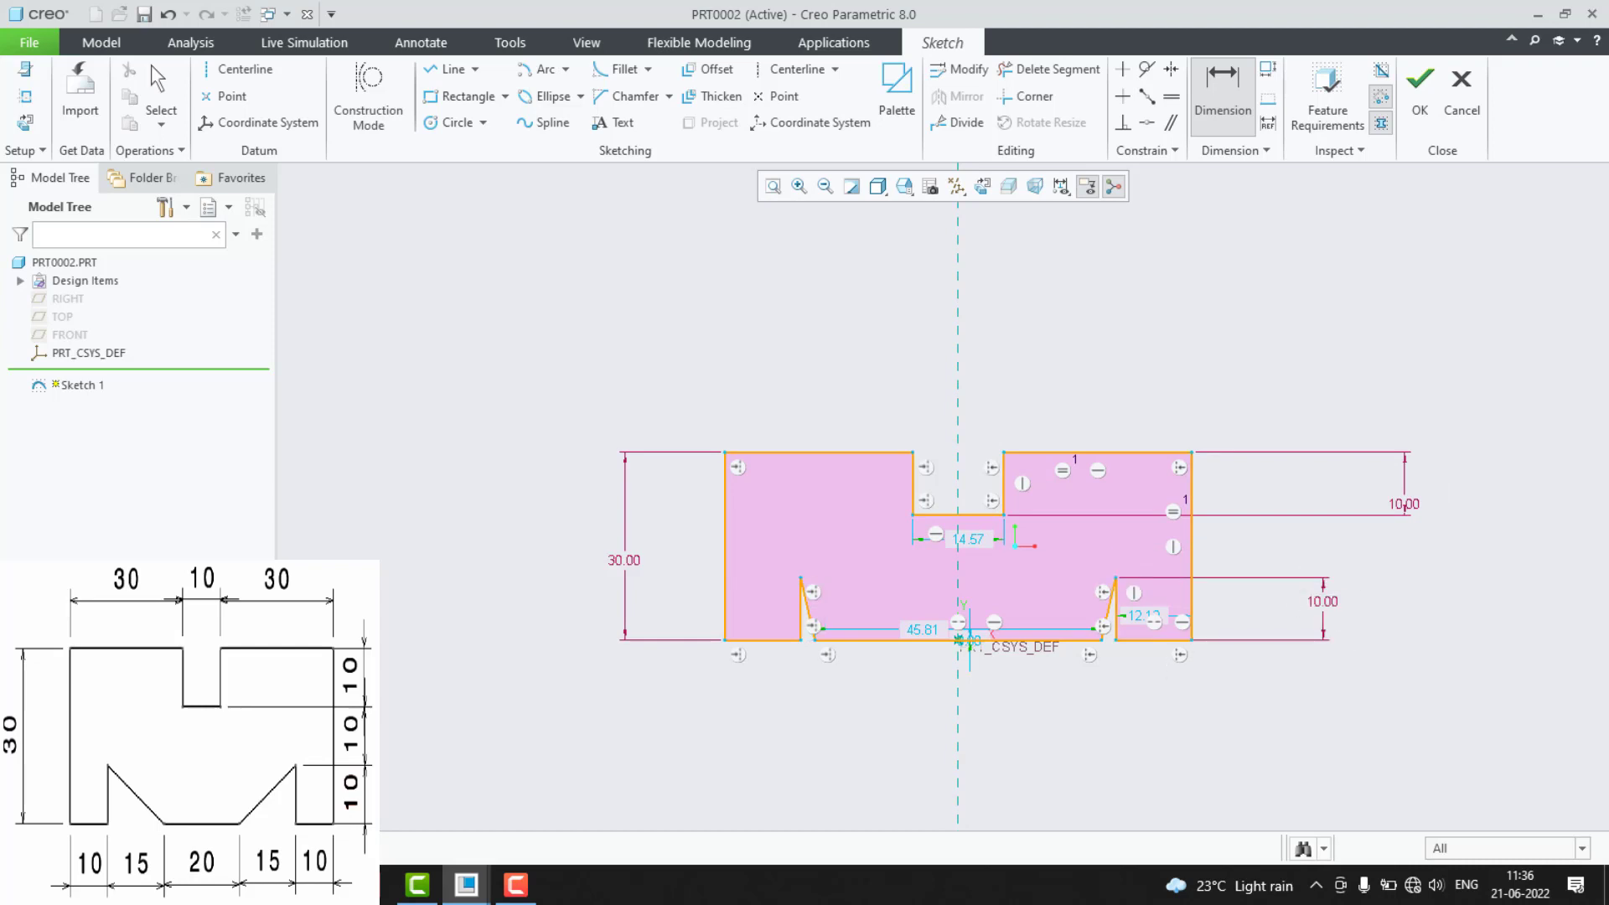
Try to dimension the vertical distance between the top notch's floor and the right bottom notch's peak.
left_click(982, 516)
left_click(1117, 585)
middle_click(1396, 555)
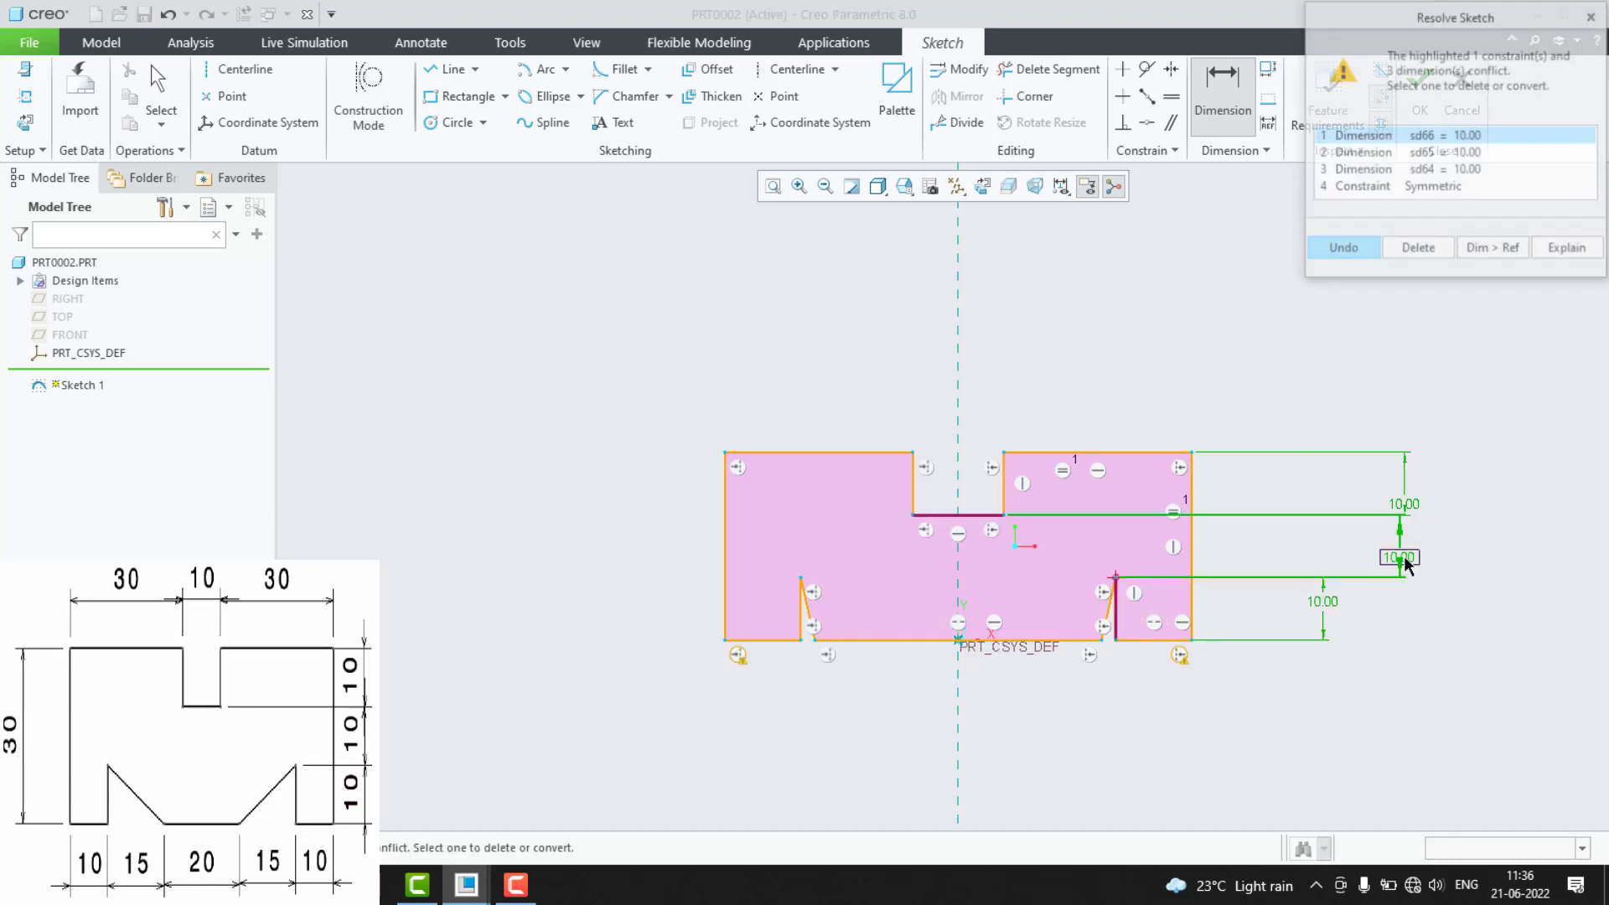
left_click(1375, 248)
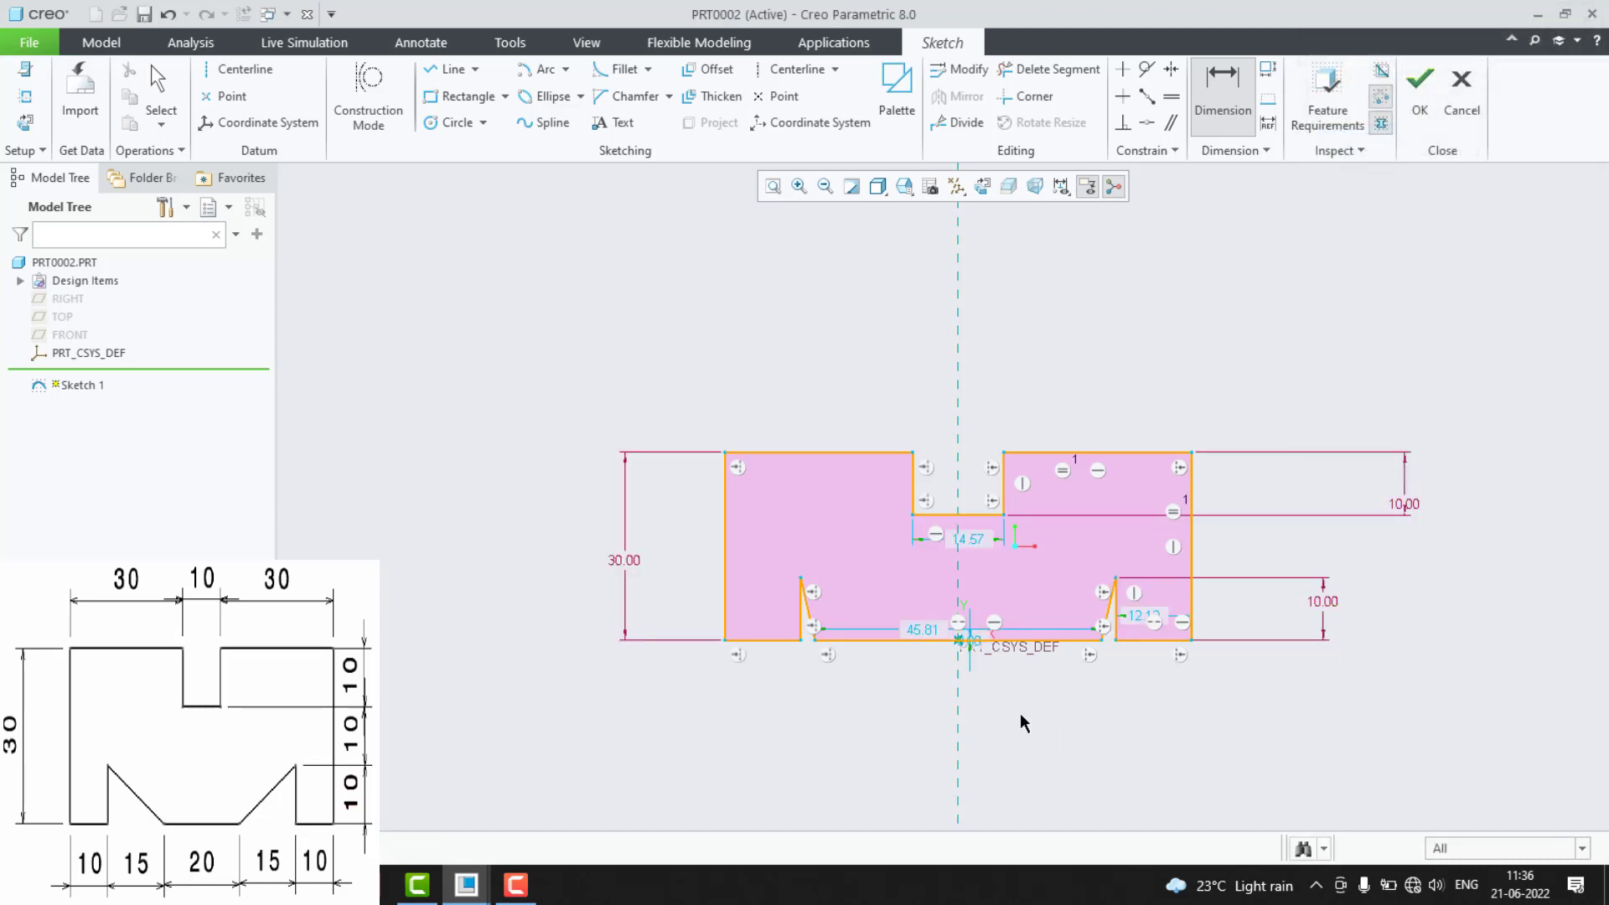
Set the length of the middle bottom edge between the two sloped notches to 20 mm.
double_click(917, 630)
type("20")
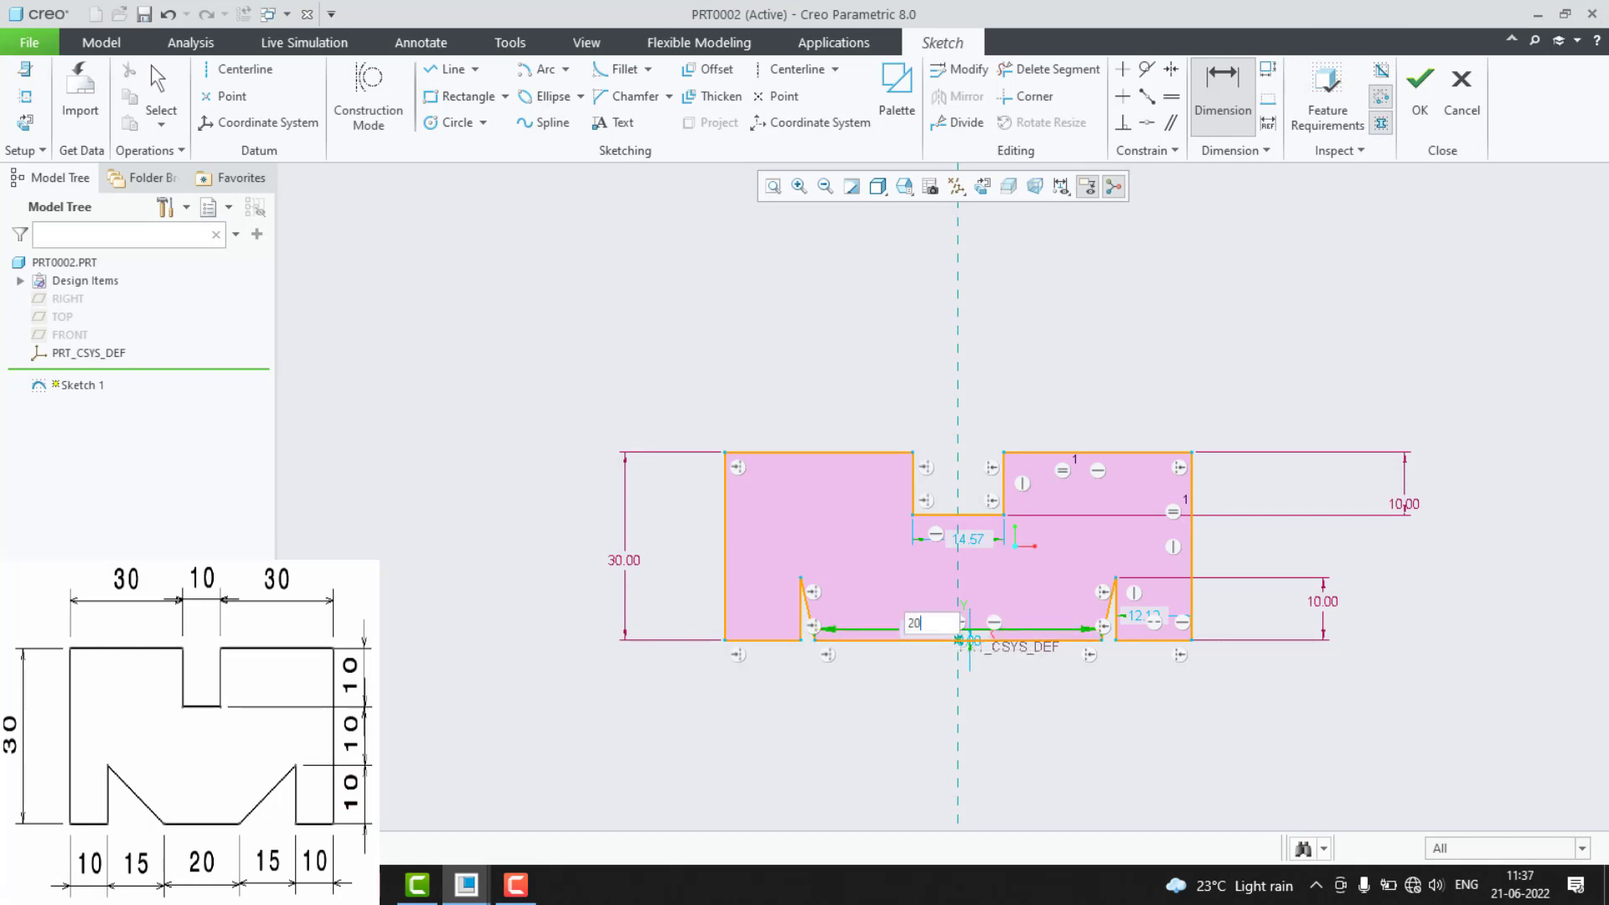
key("Return")
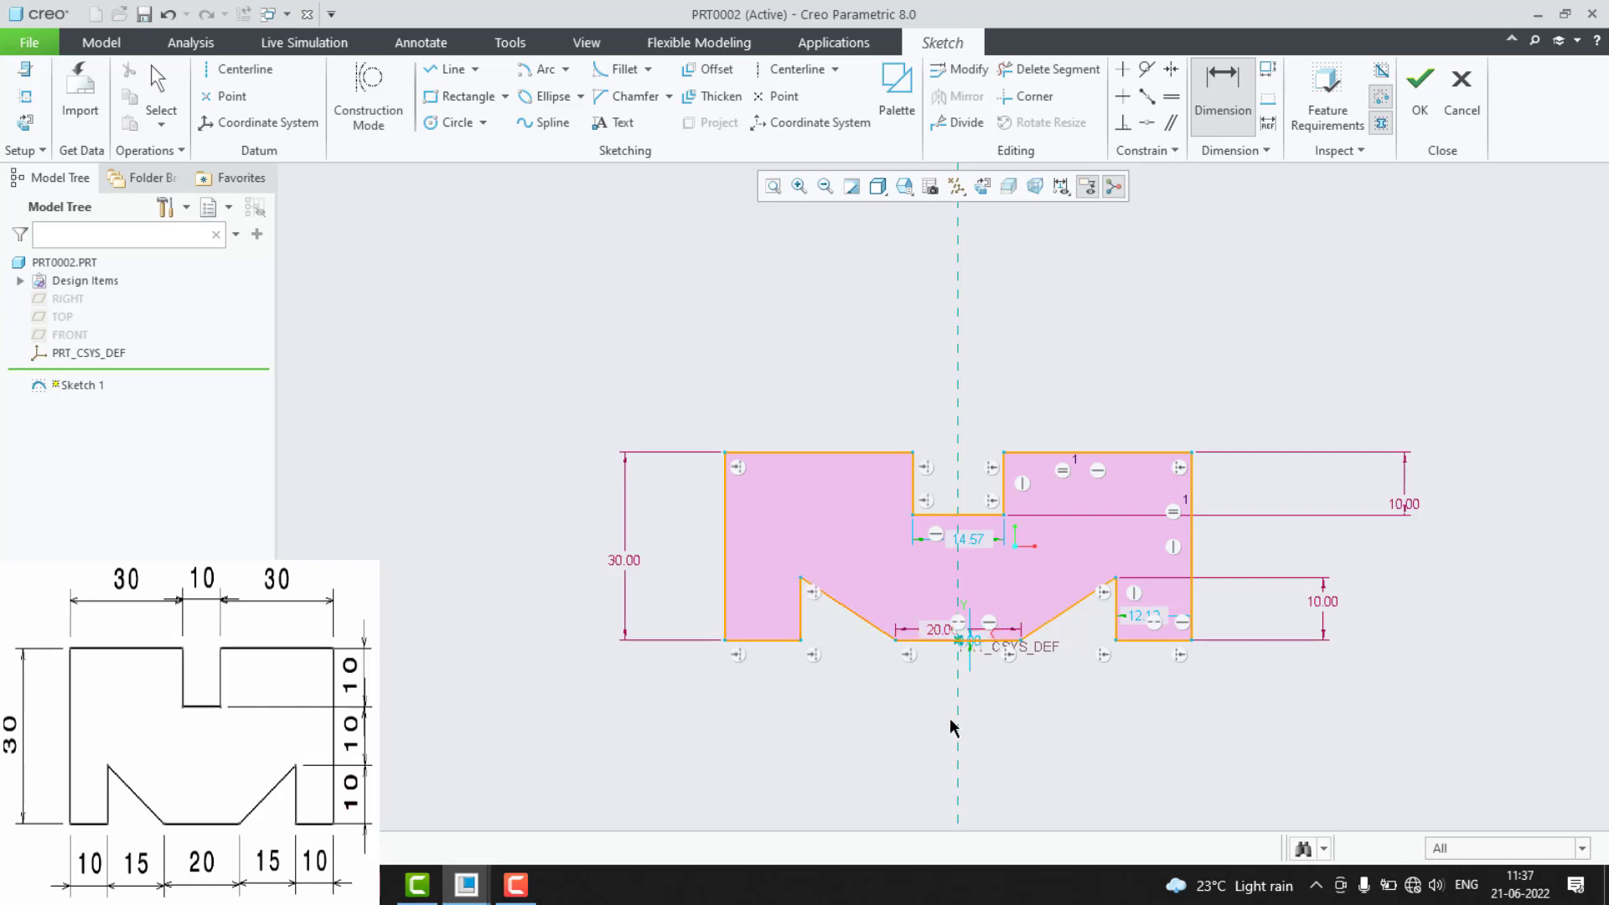
Dimension the horizontal width of the right bottom notch's slope as 15 mm, placed below the profile.
left_click(1022, 641)
left_click(1116, 641)
middle_click(1066, 719)
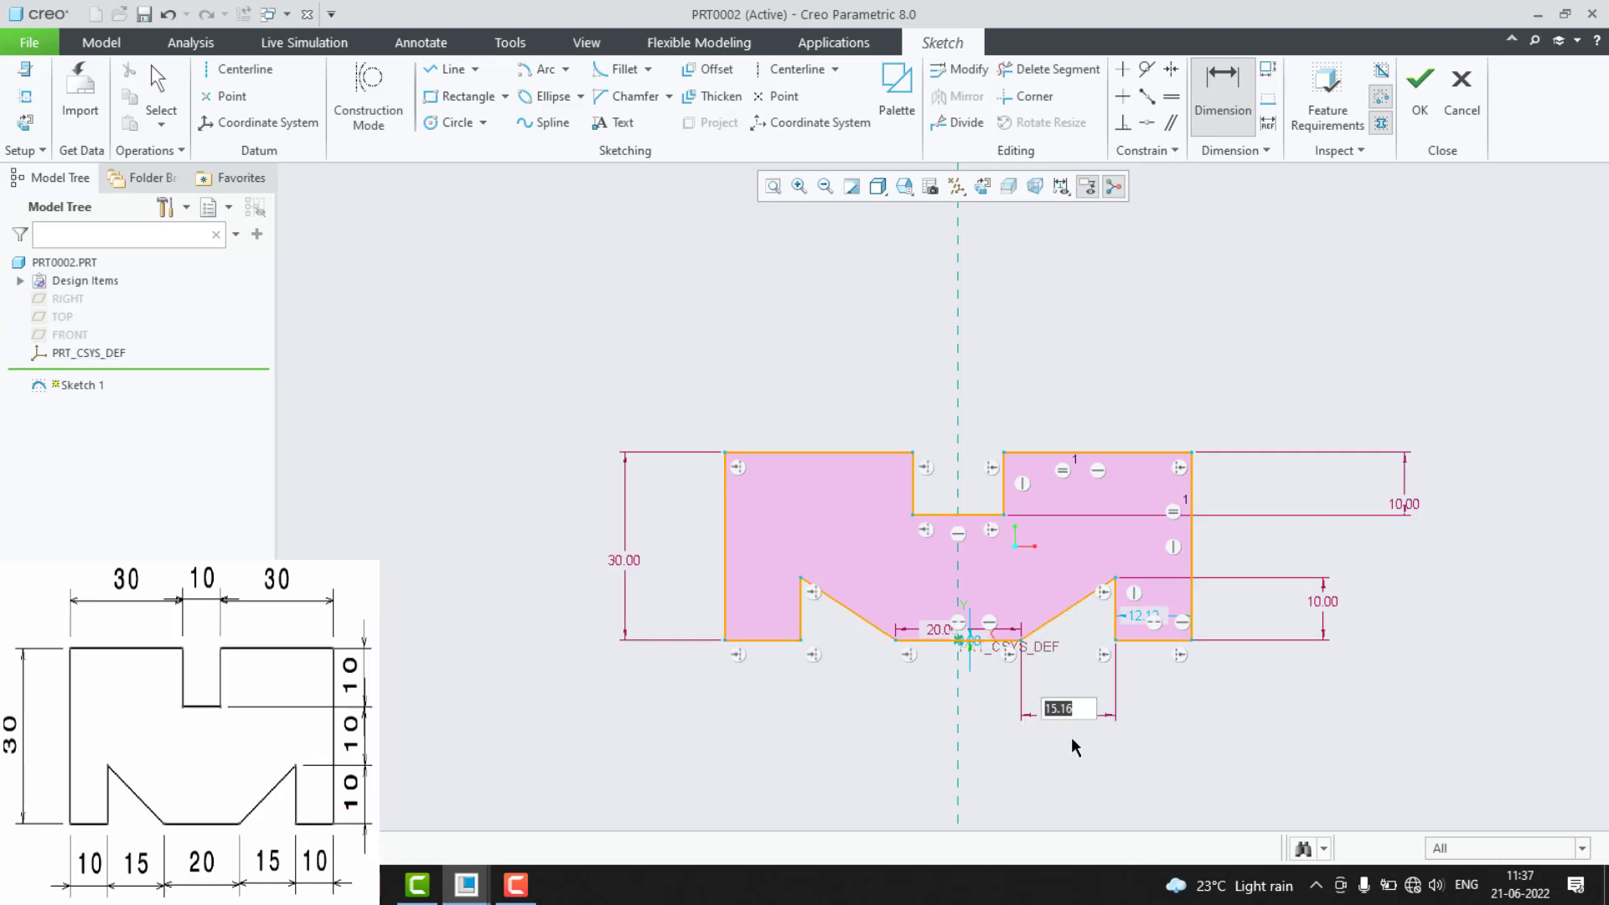
type("15")
key("Return")
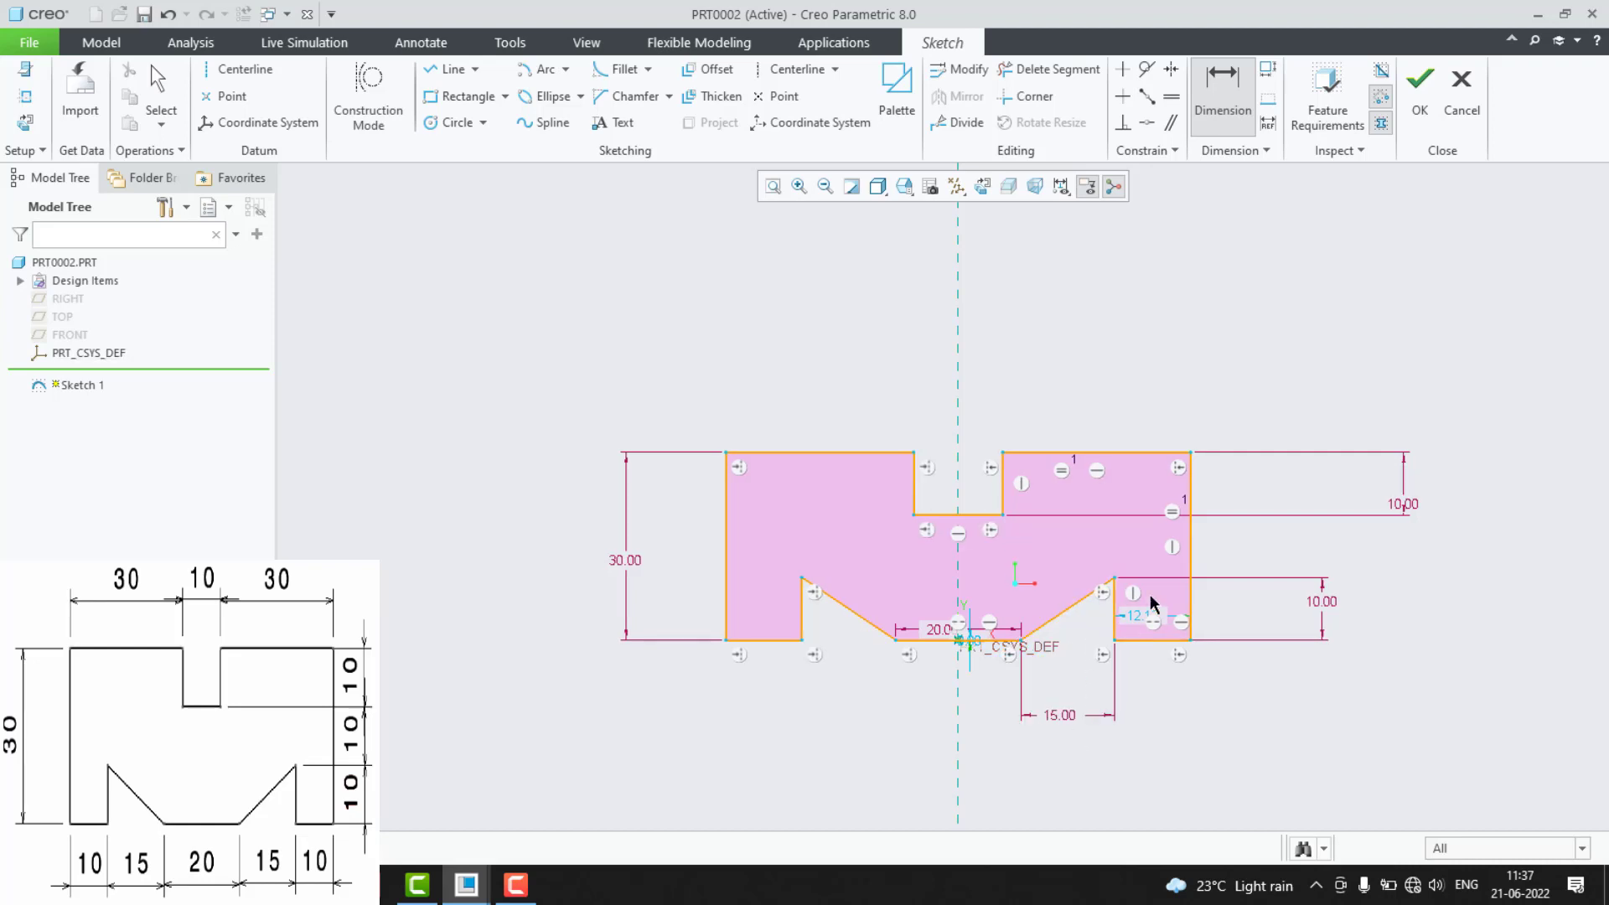
Set the width of the right foot to 10 mm and move its dimension below the profile.
double_click(1138, 620)
type("10")
key("Return")
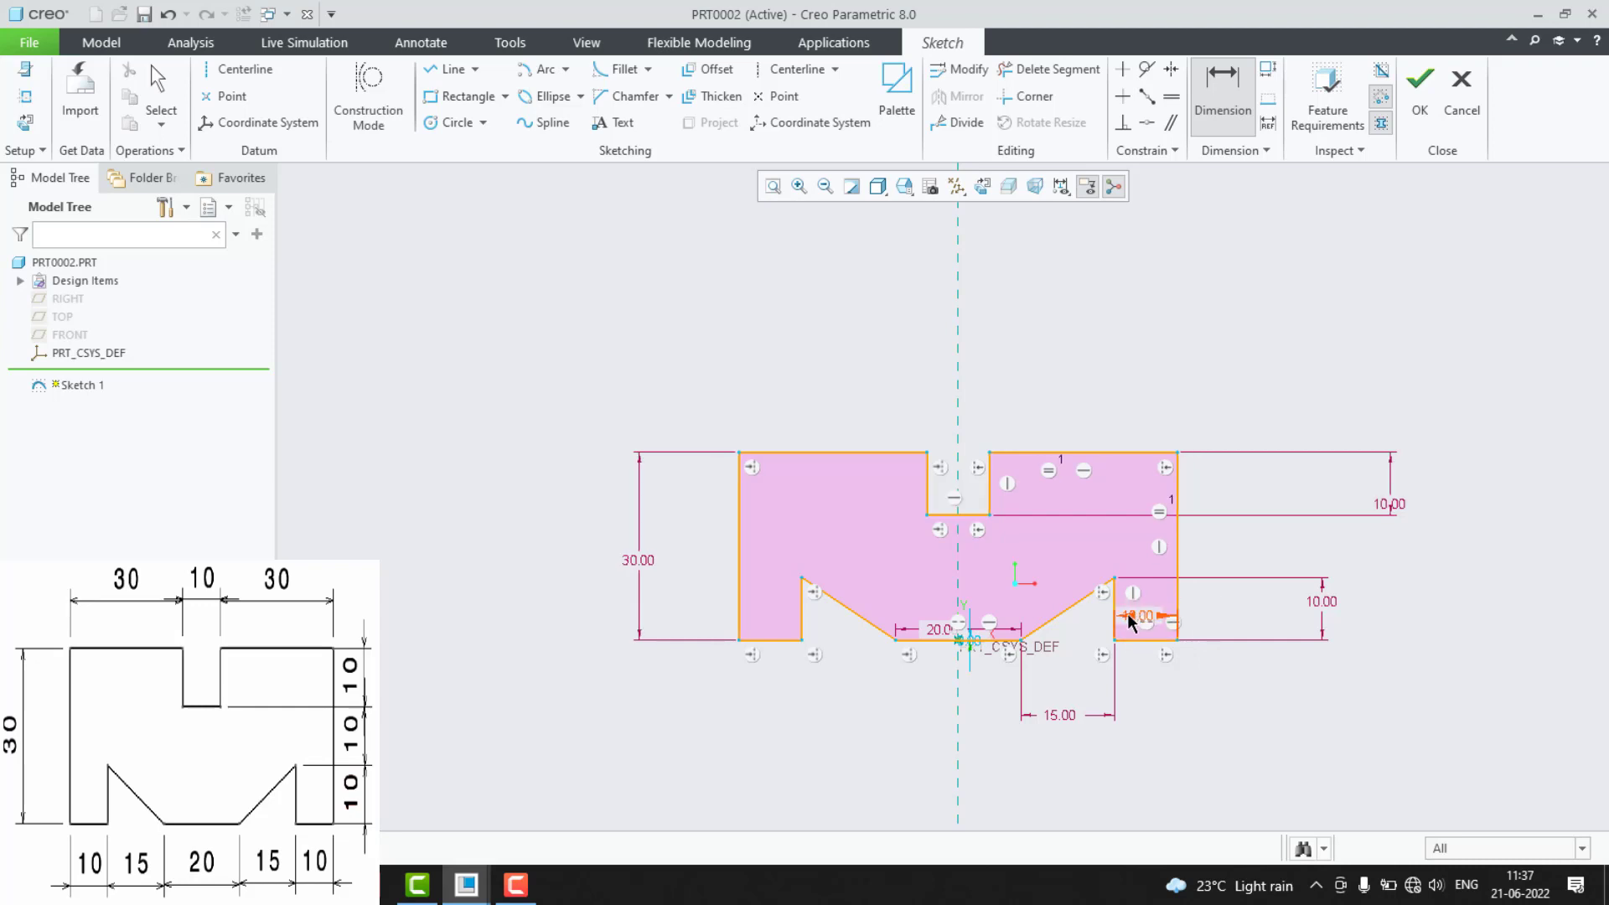
middle_click(1129, 620)
left_click_drag(1136, 618, 1140, 724)
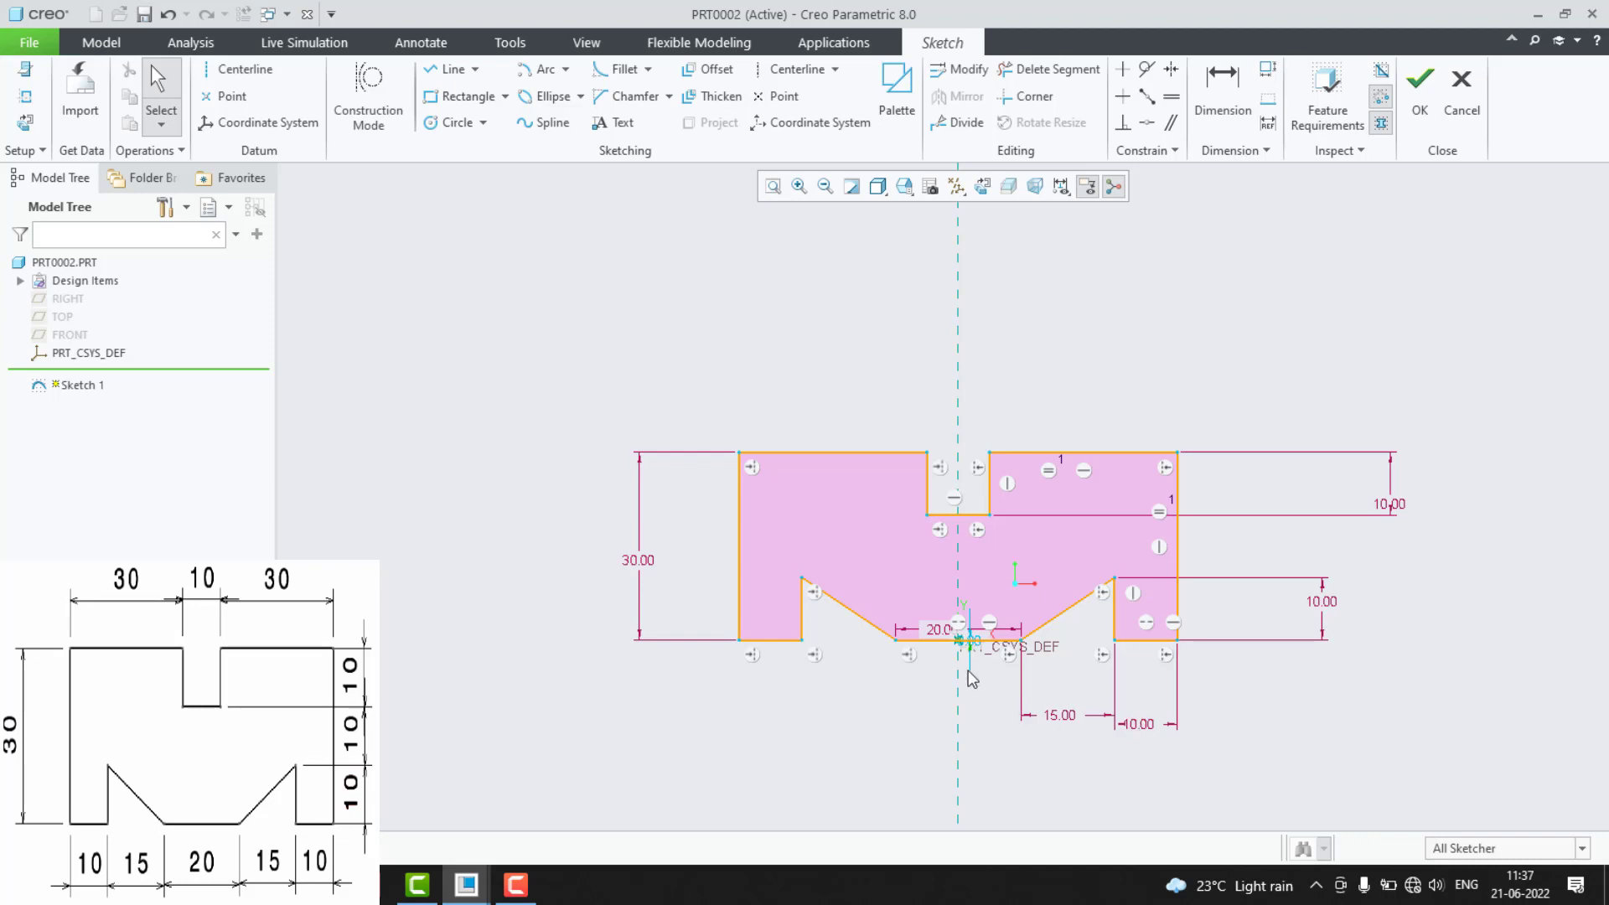
Move the profile above the origin and try to constrain the midpoint of its middle bottom edge to the origin.
left_click_drag(977, 640, 993, 436)
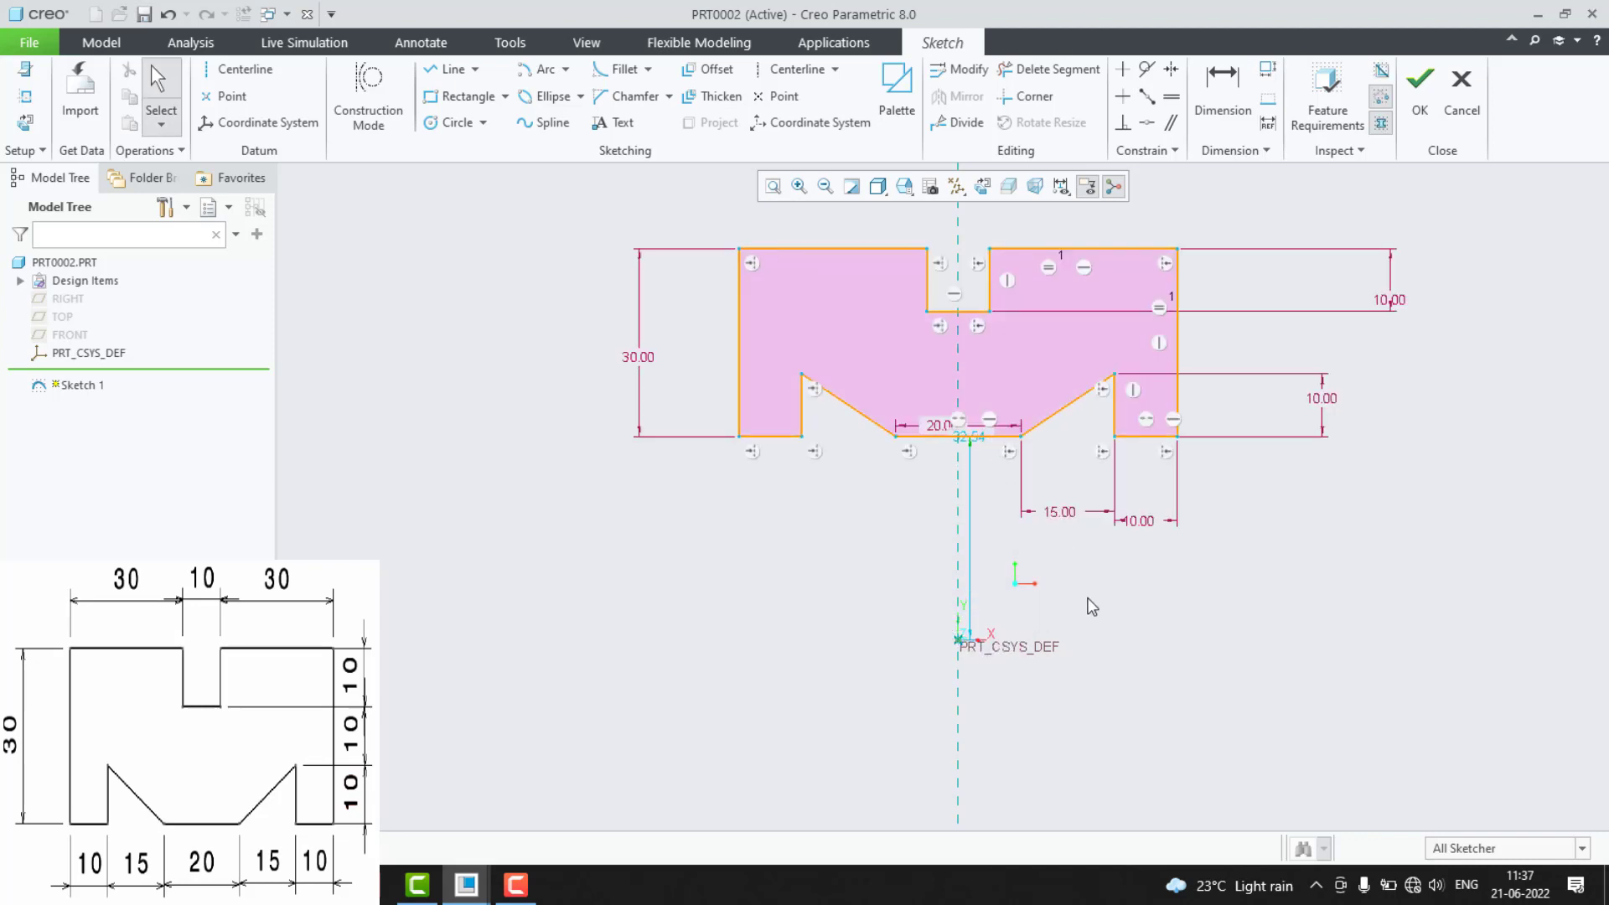
left_click(960, 642)
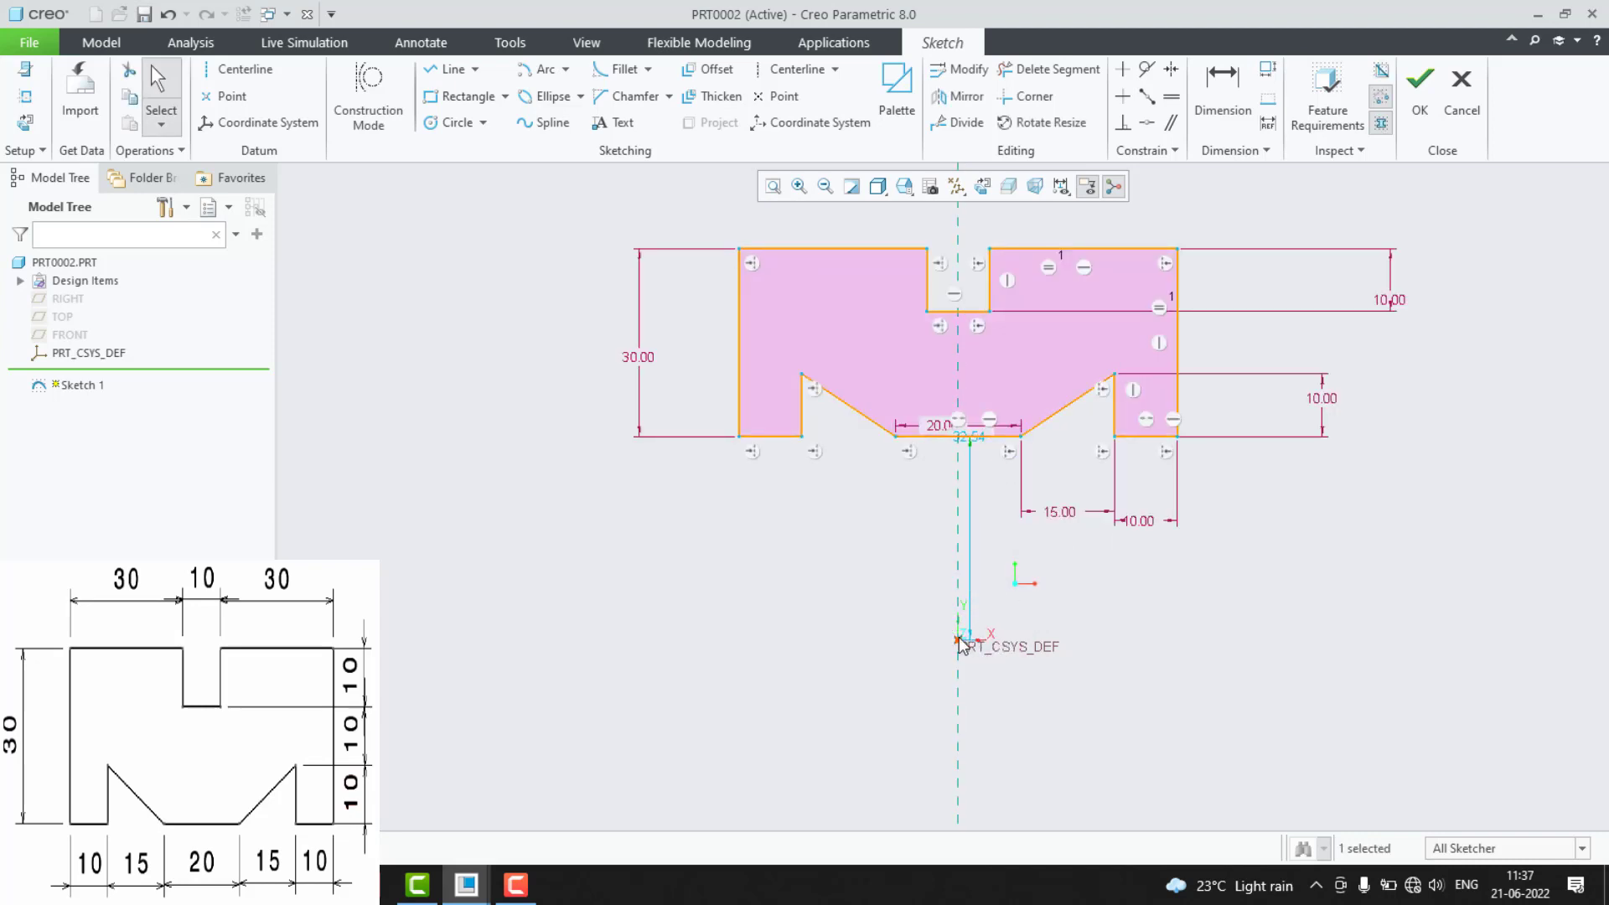
left_click(1026, 581)
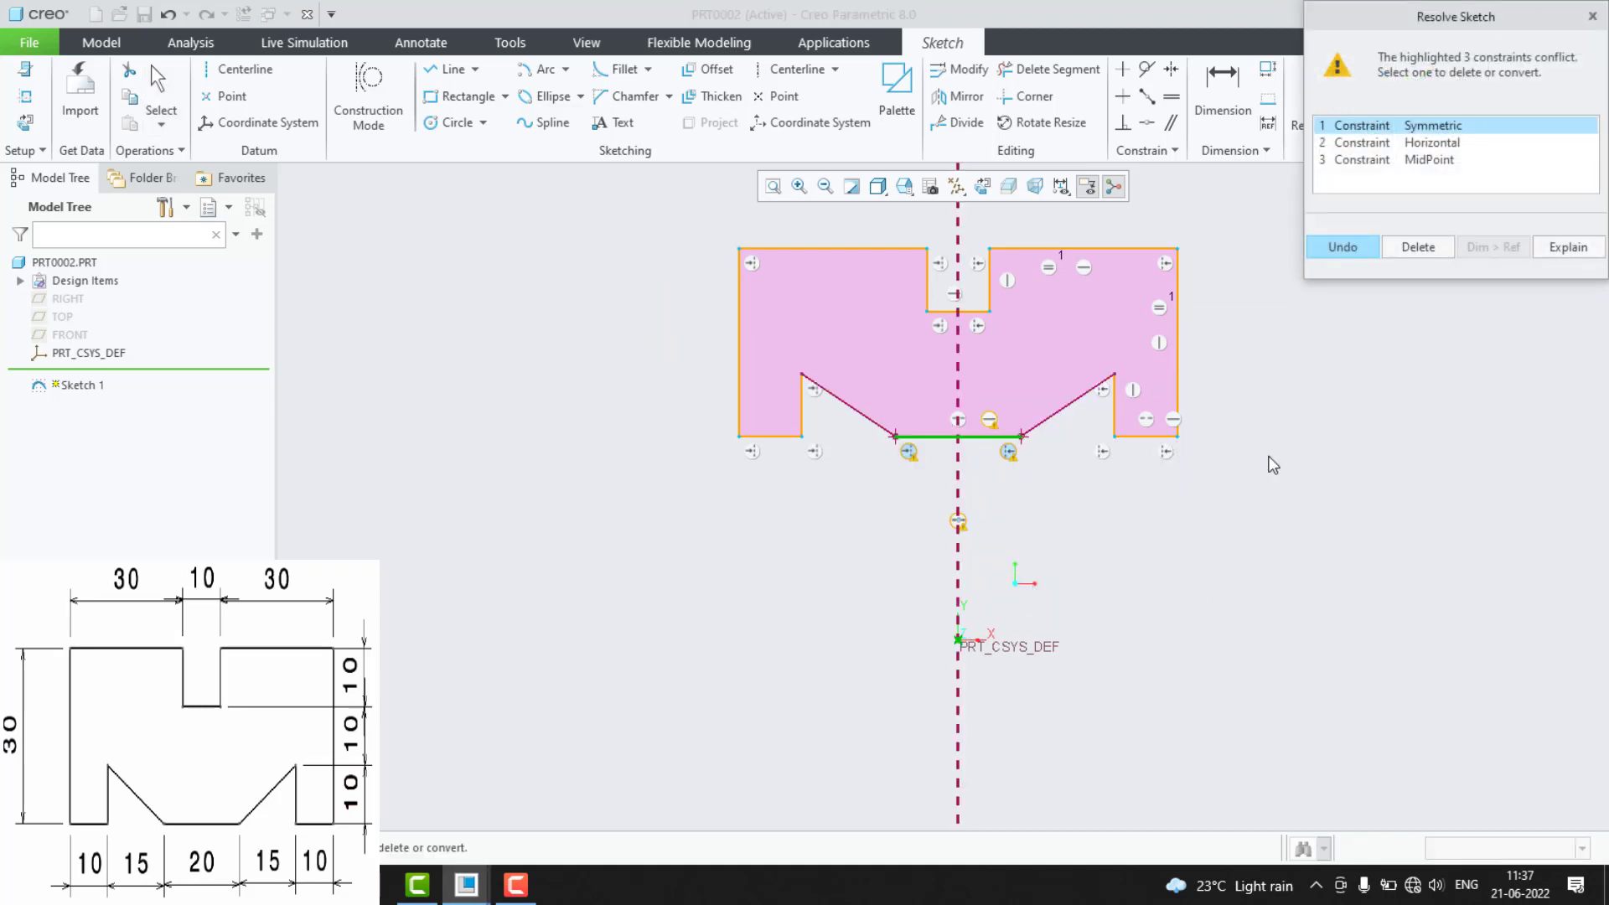
left_click(1342, 246)
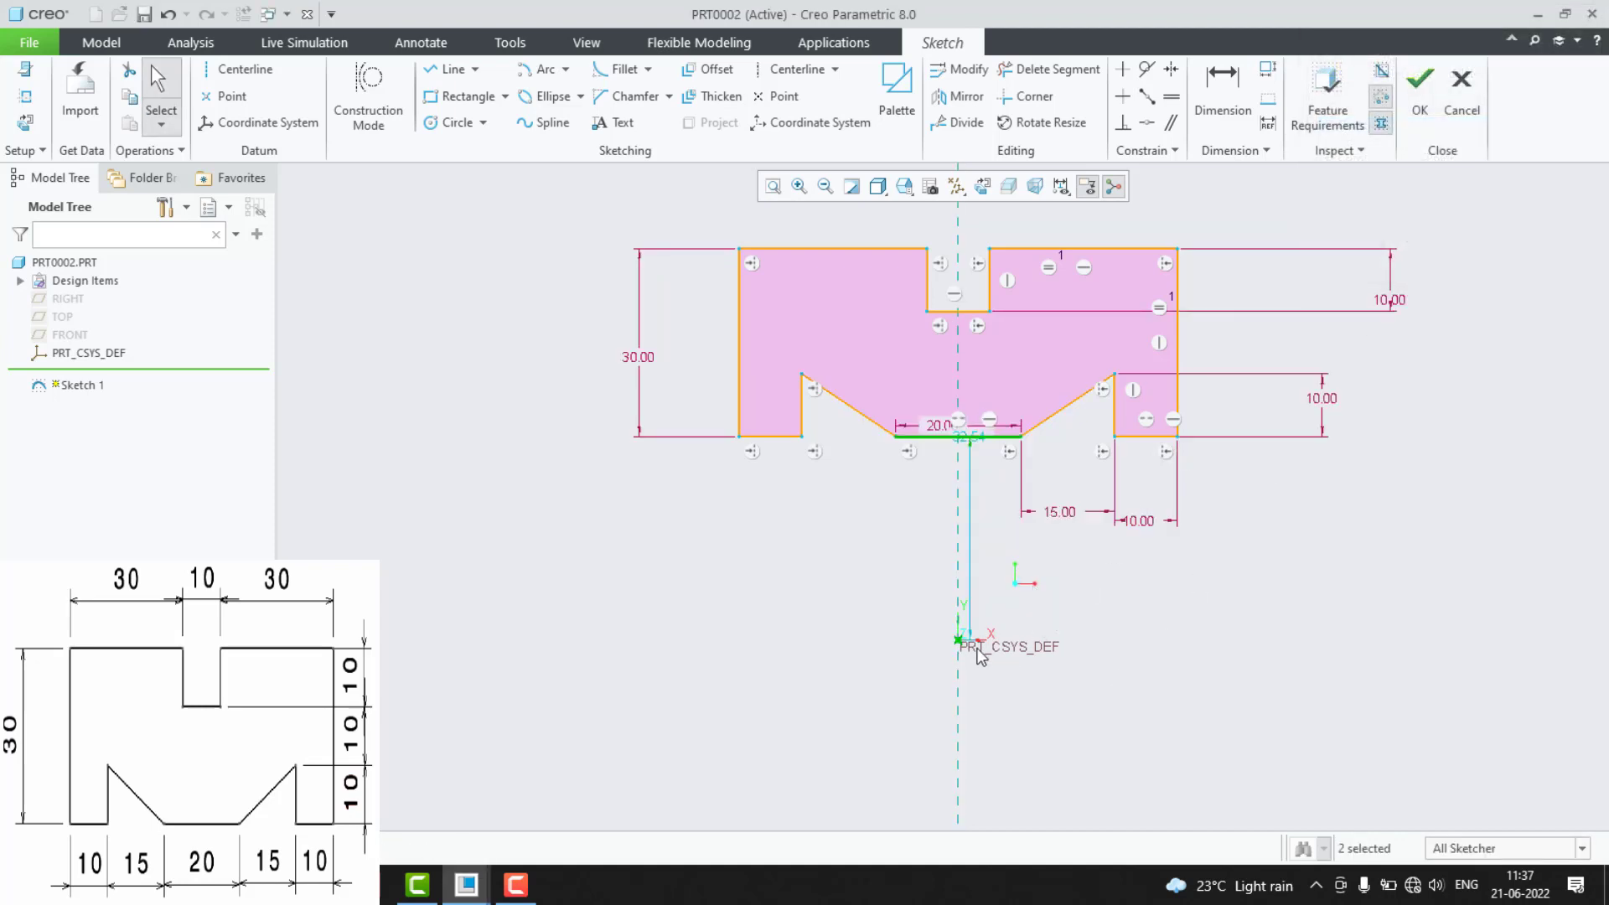
Constrain the middle bottom edge to be coincident with the coordinate system origin.
left_click(931, 439)
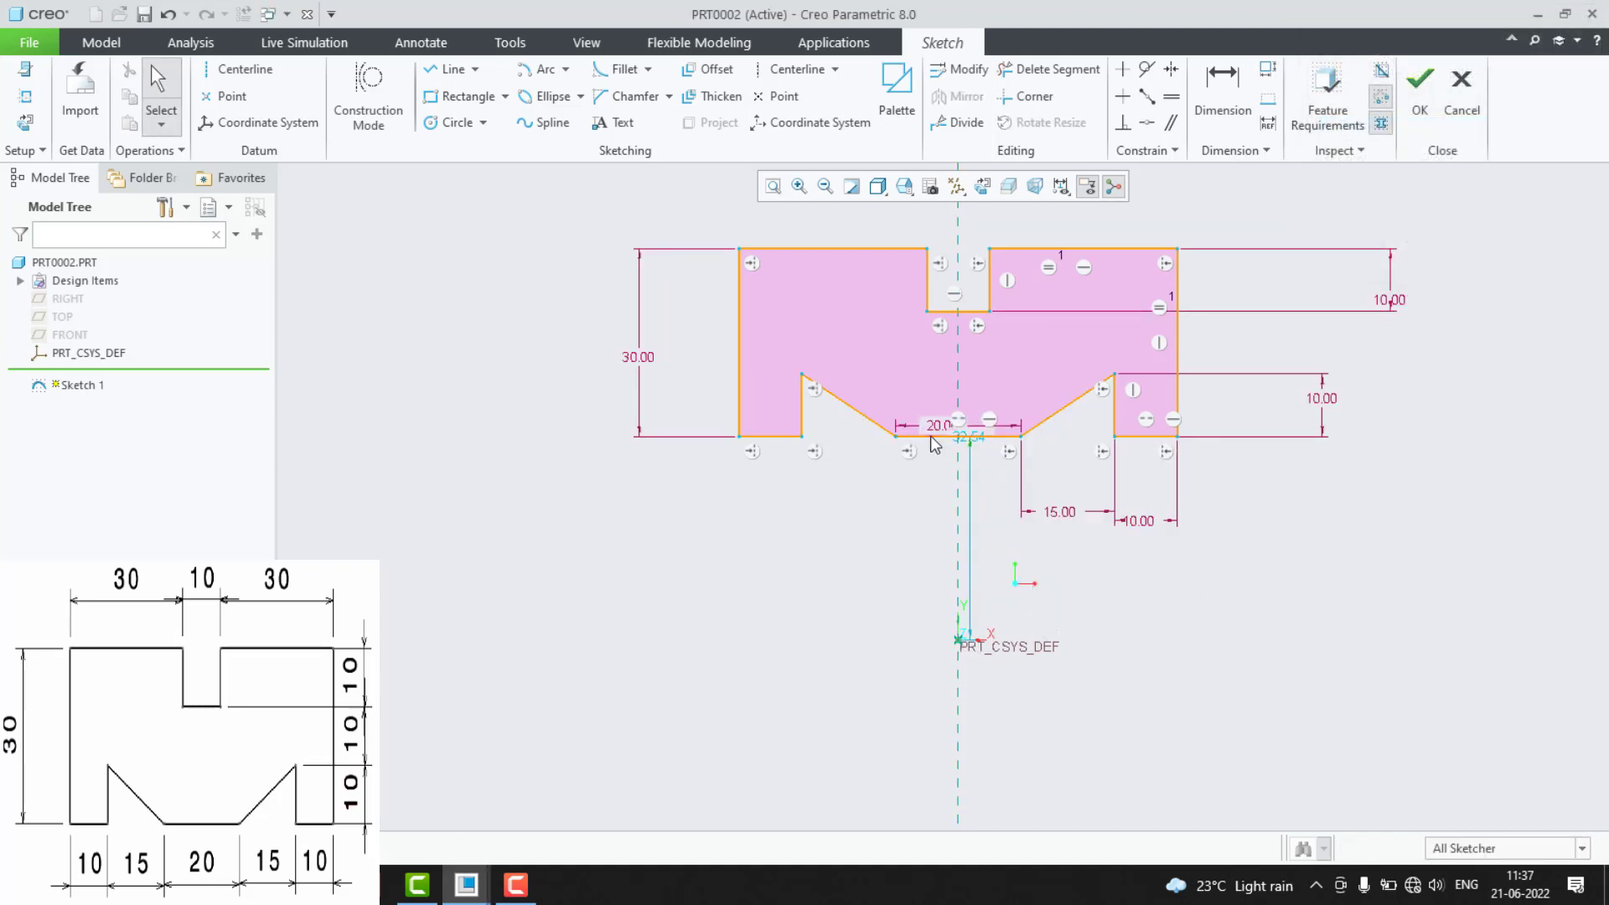
left_click(918, 436)
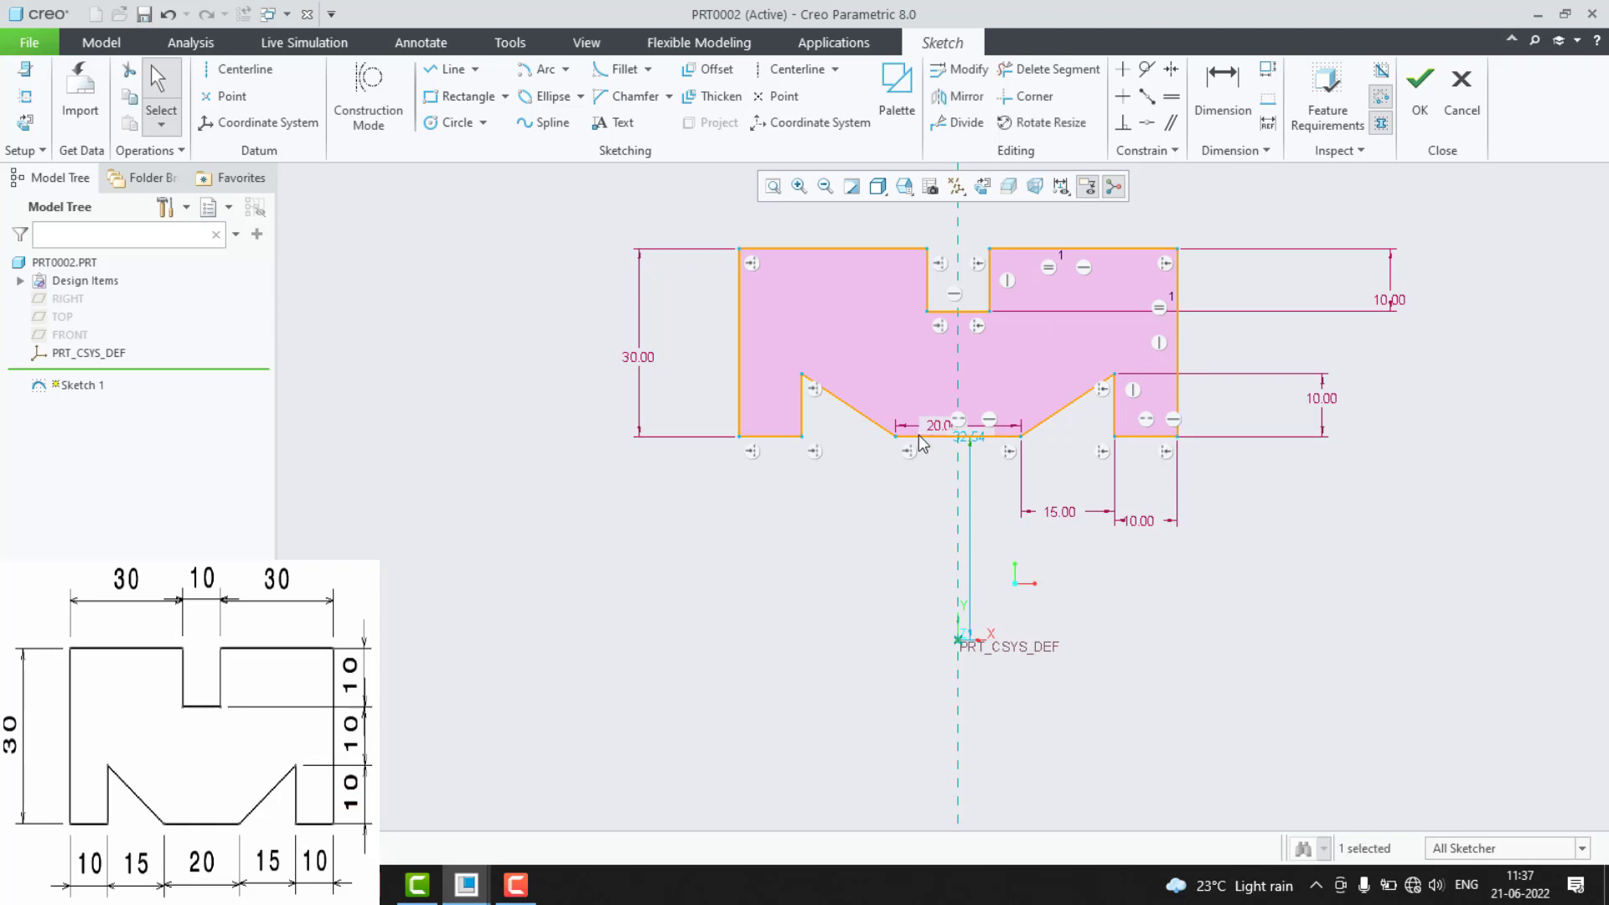
left_click(875, 580)
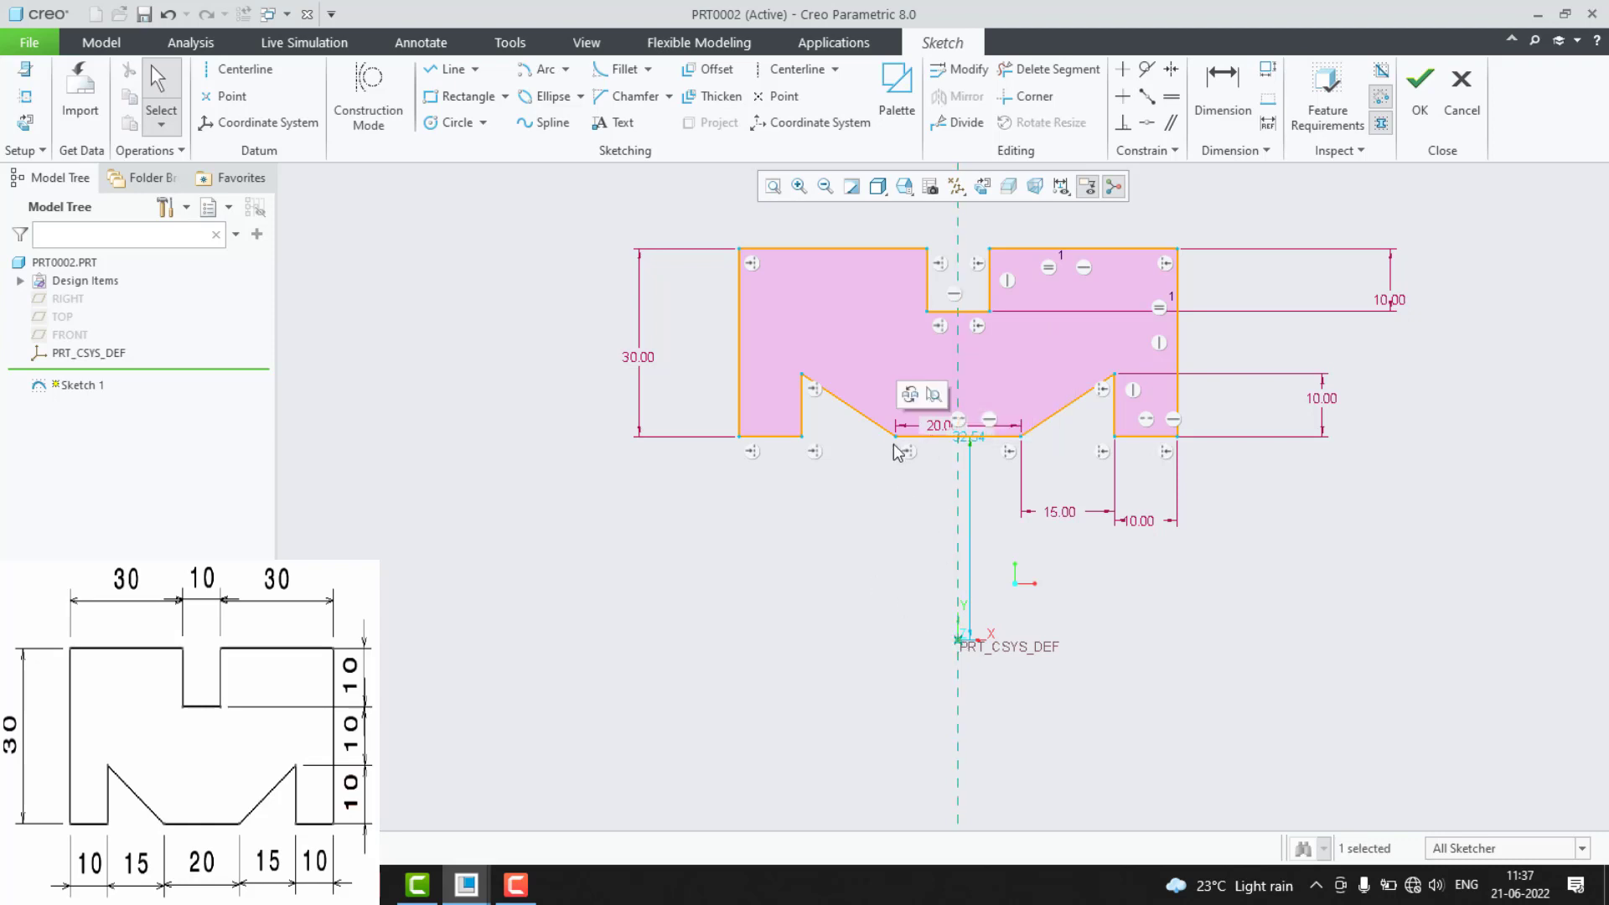
left_click(918, 437)
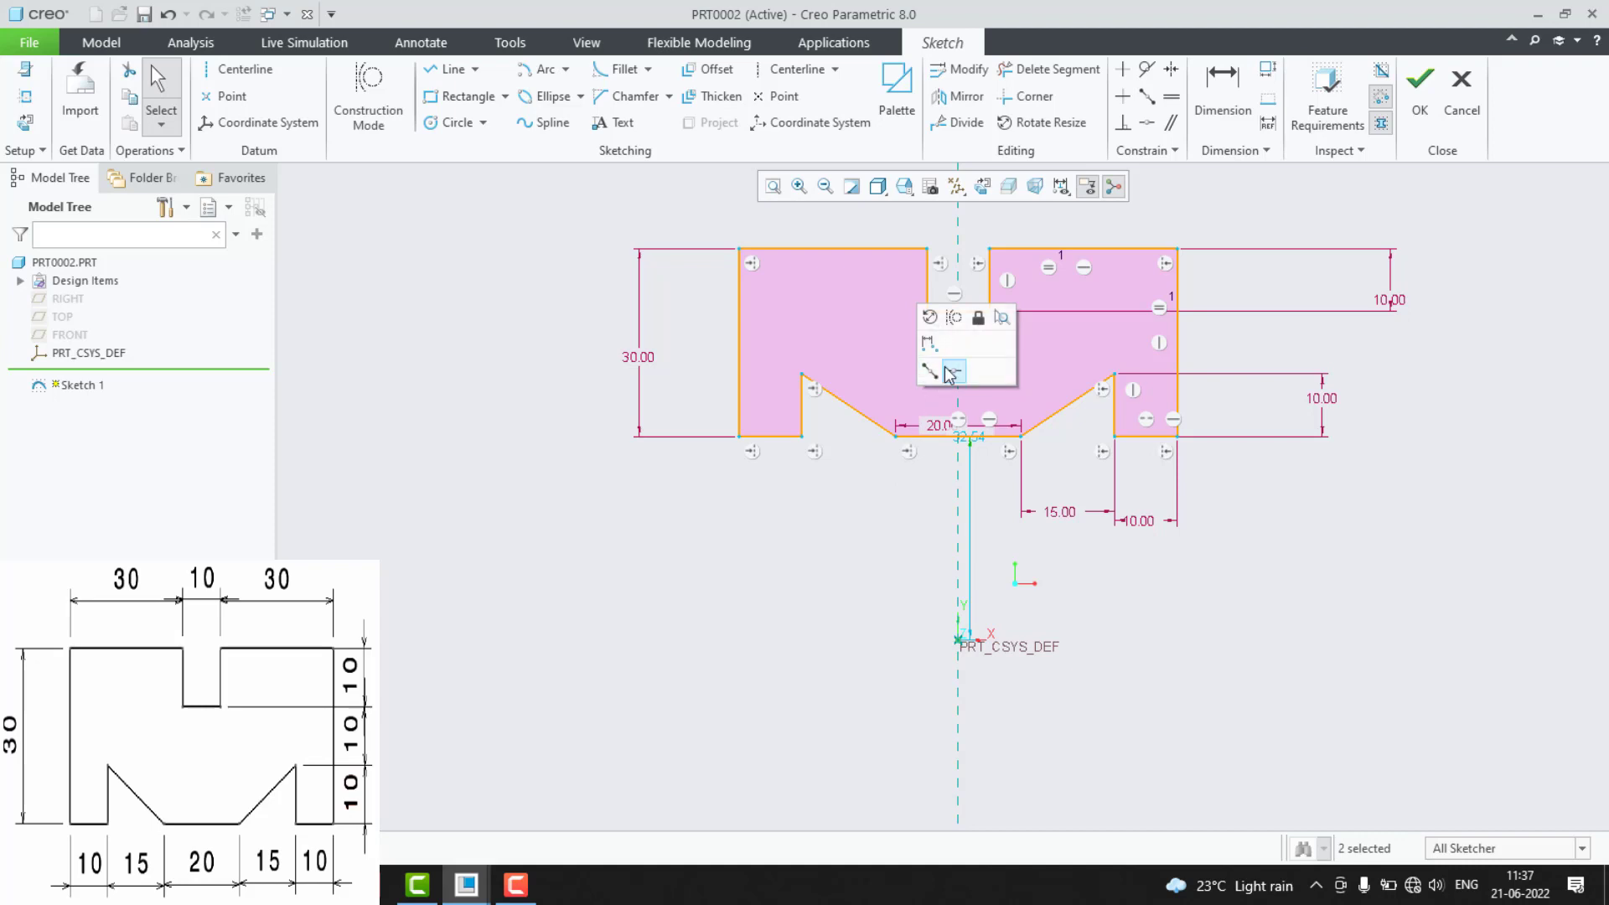
left_click(954, 374)
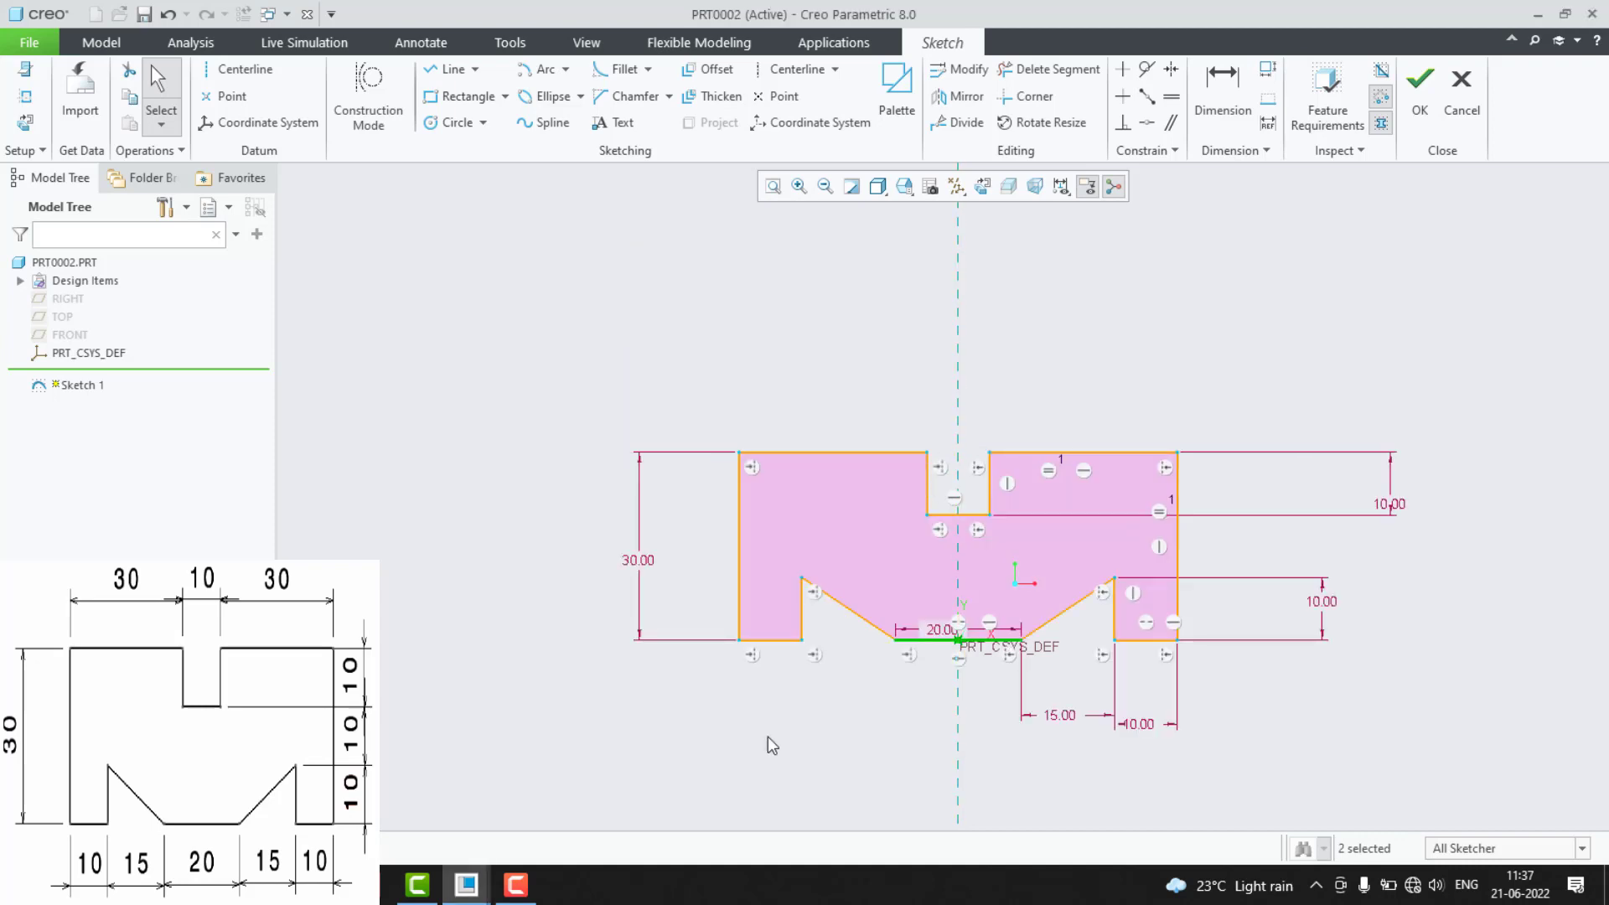
Delete the whole notched profile with its dimensions, keeping the vertical centerline.
scroll(784, 780, "down", 1)
scroll(631, 679, "up", 2)
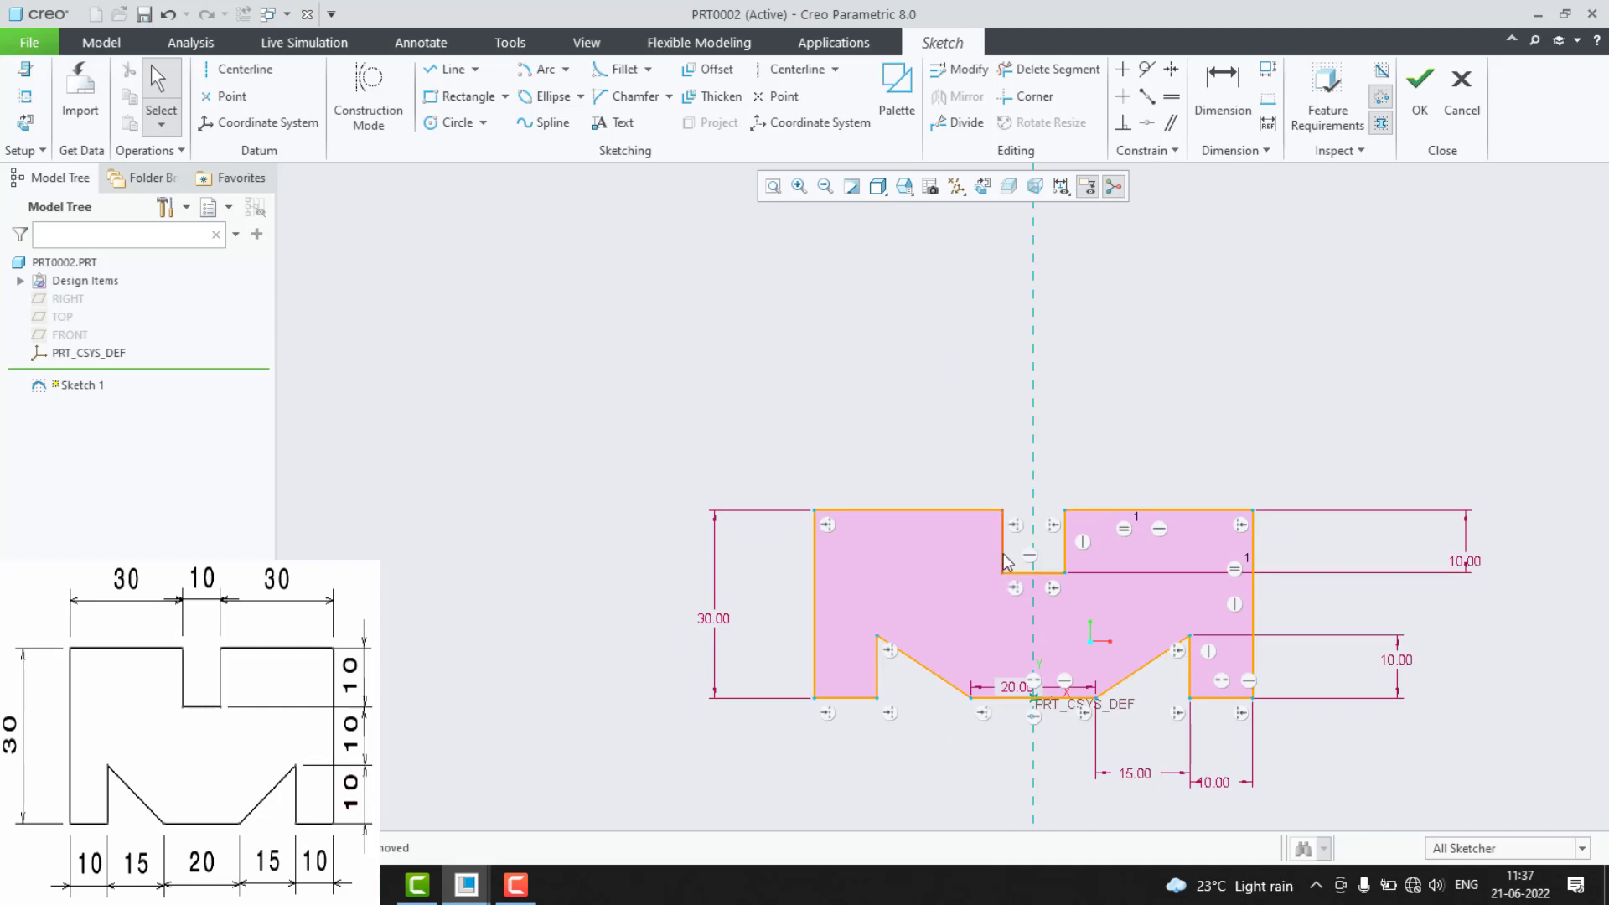
scroll(546, 466, "up", 3)
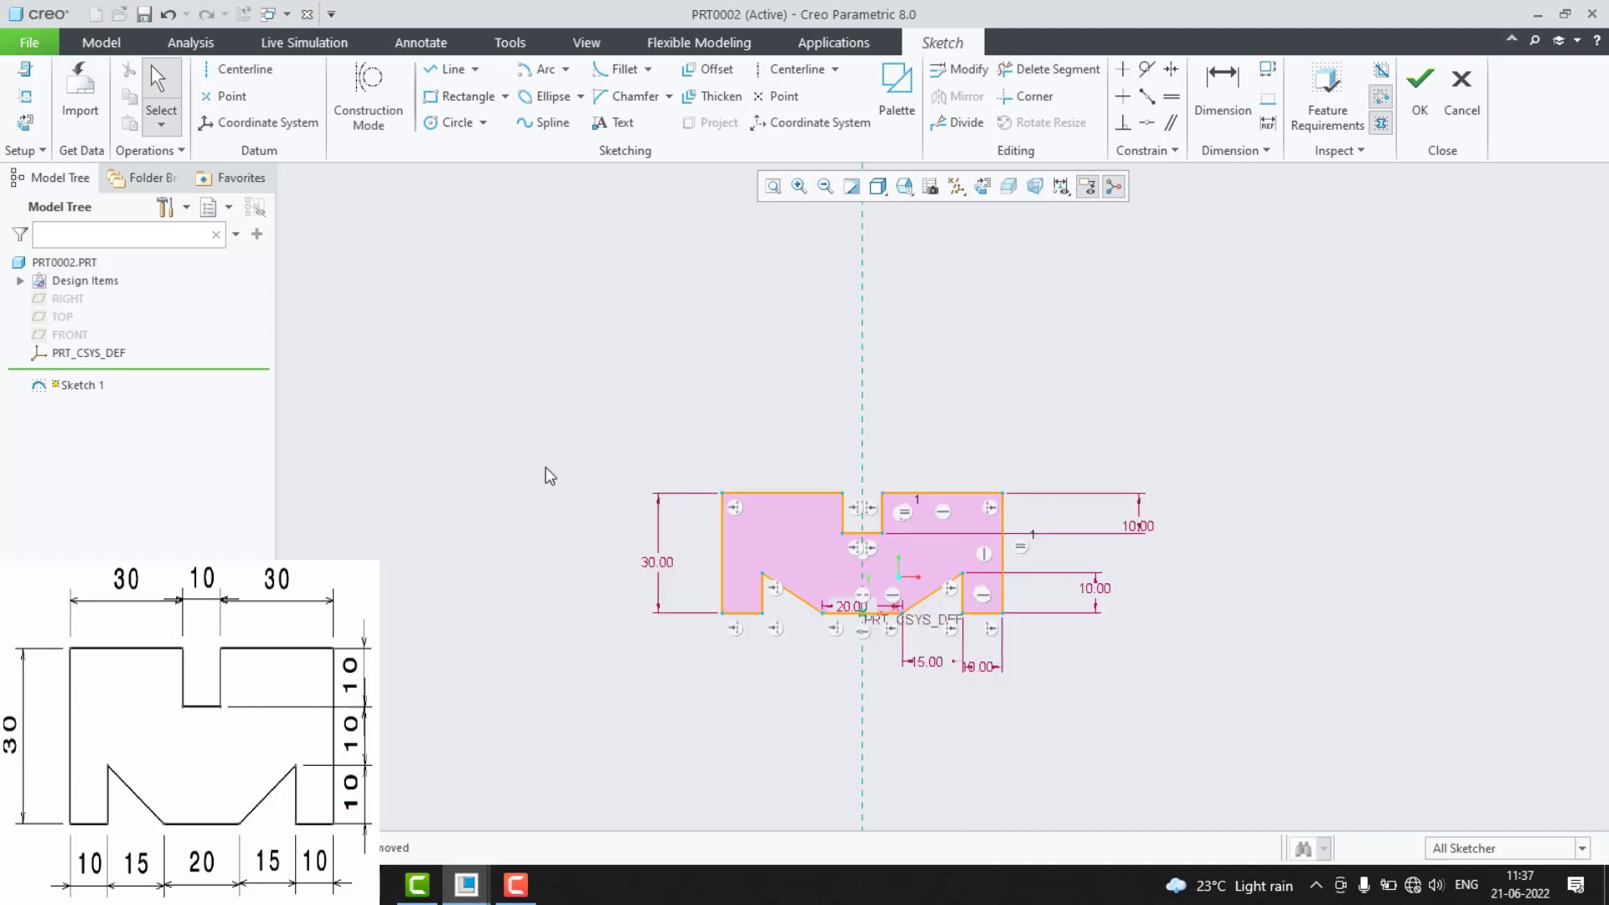
left_click_drag(456, 399, 1132, 813)
key("Delete")
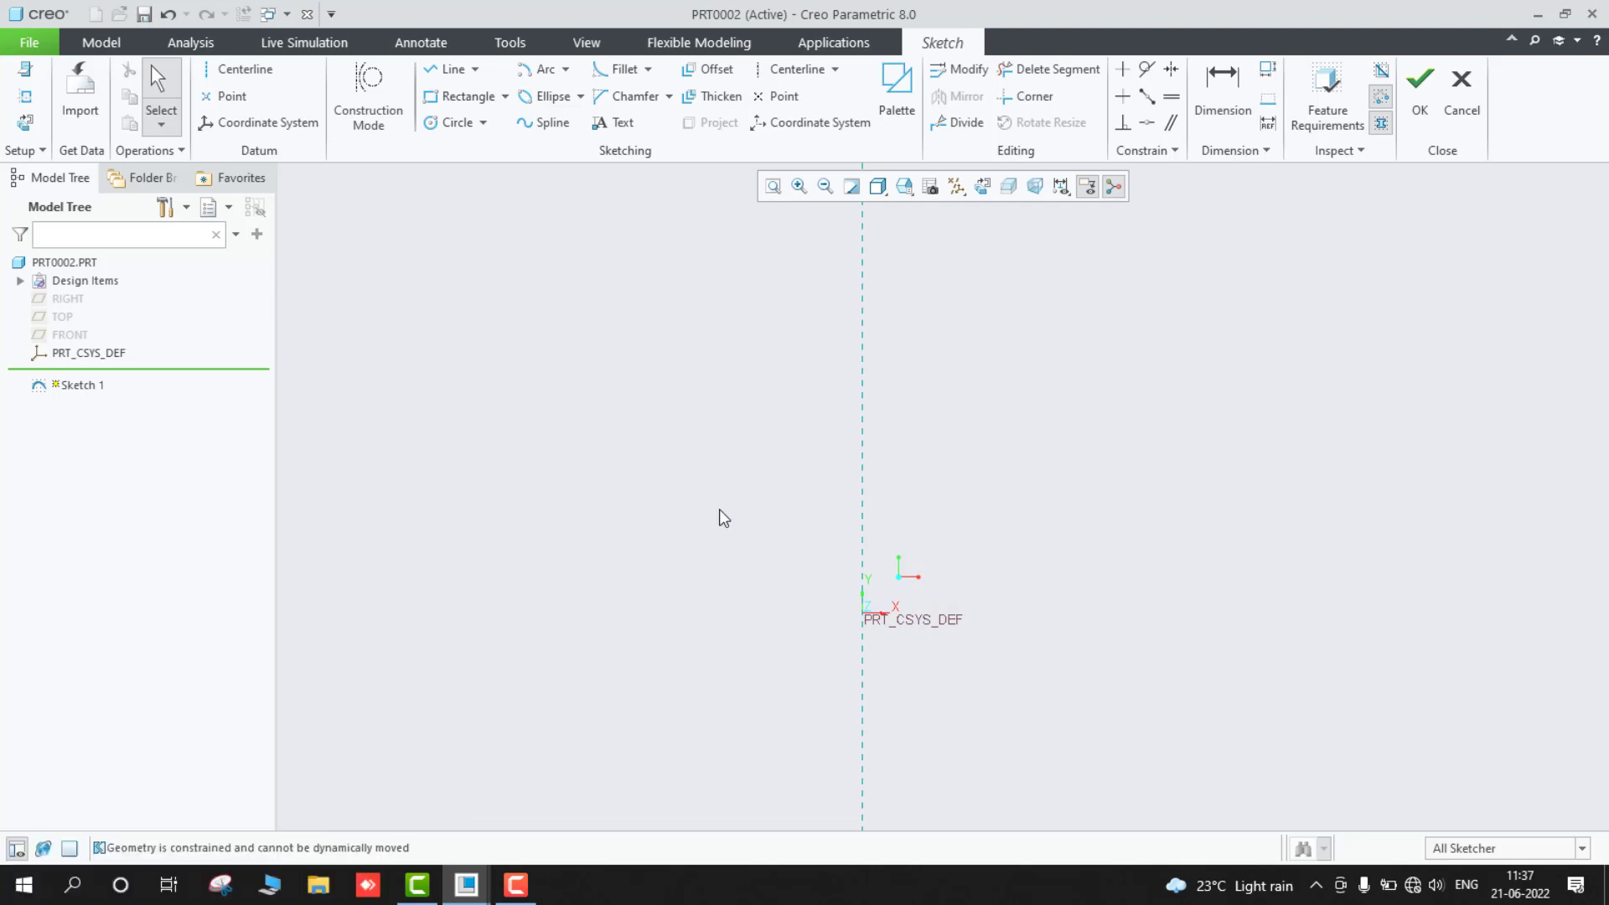
Sketch a quarter outline from the origin: about 52 mm across, 18 up, 12 out, 23 up, a sloped corner, and about 45 back to the centerline.
key("l")
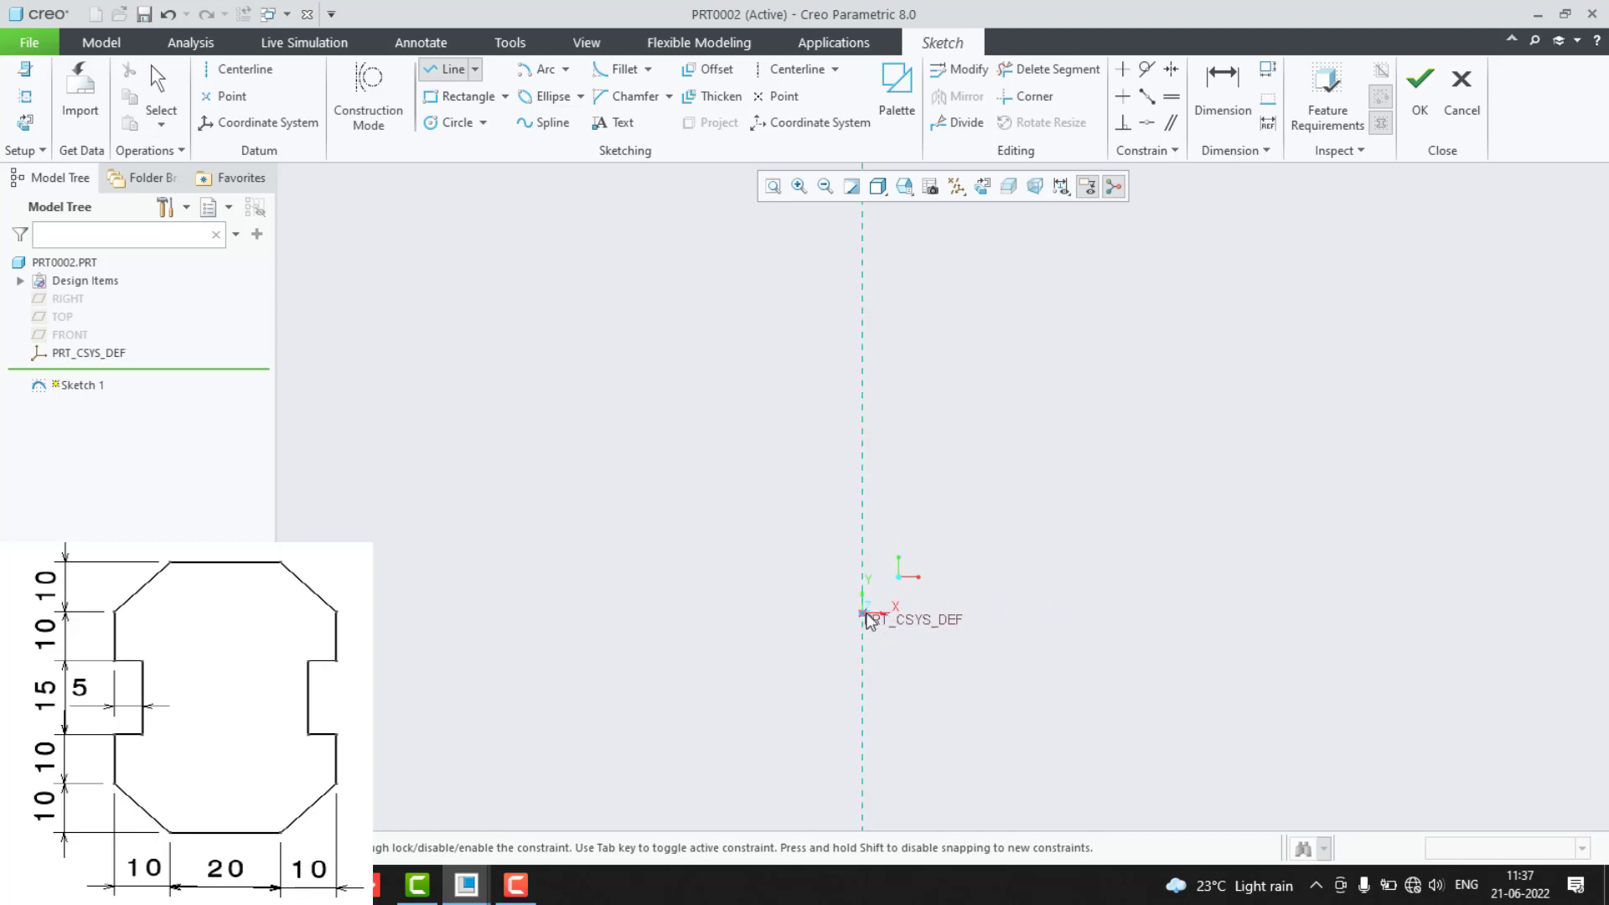
left_click(864, 614)
left_click(1072, 614)
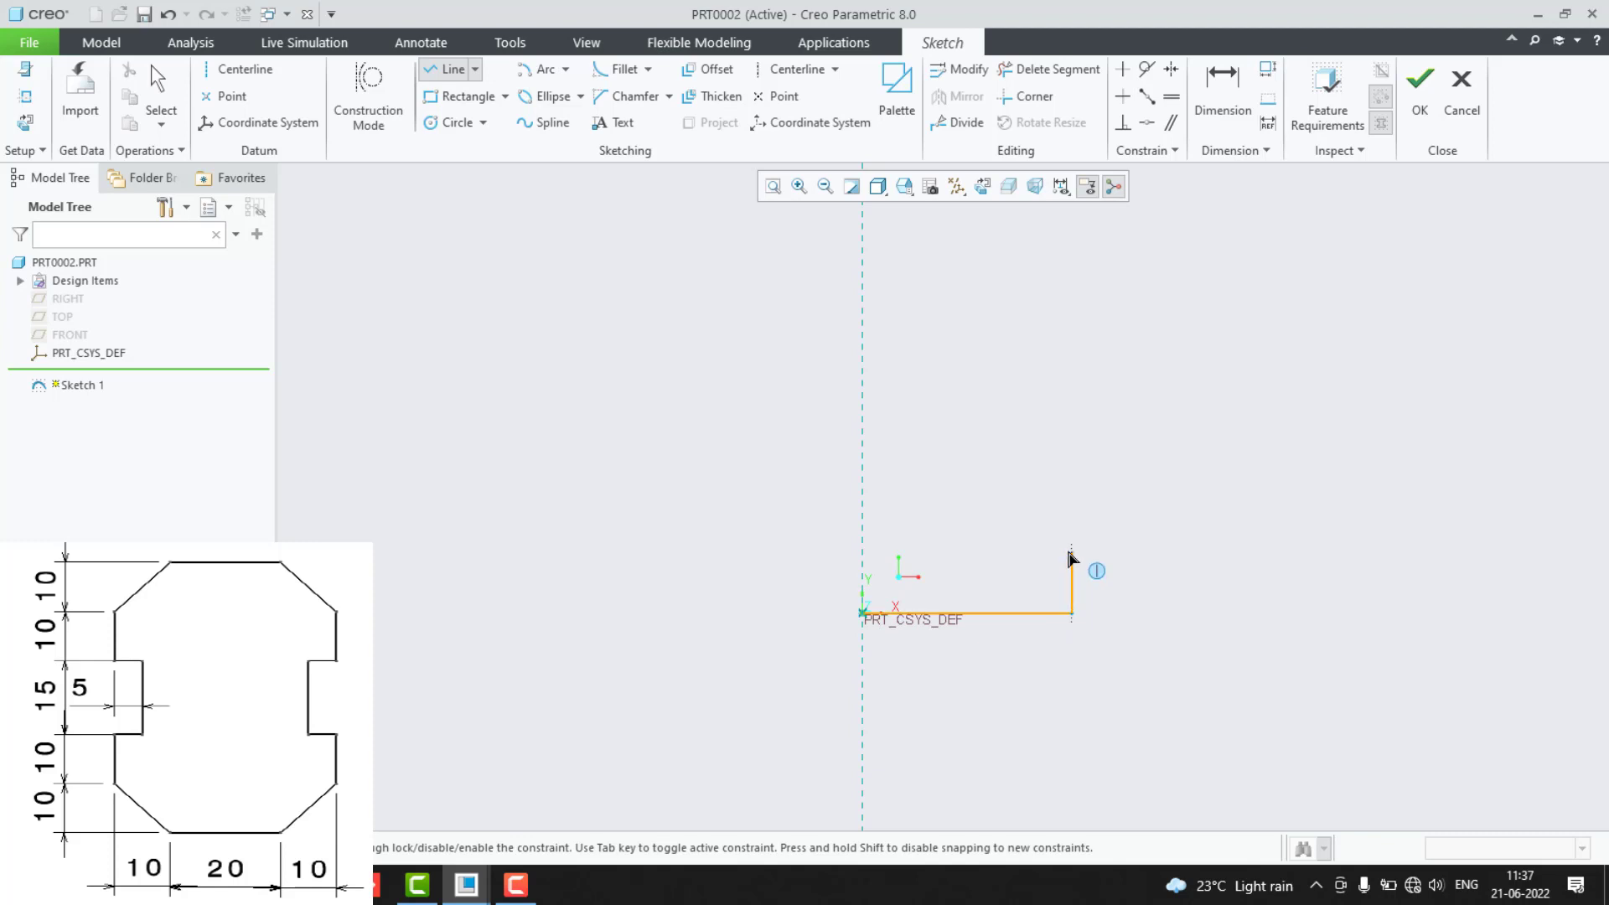
left_click(1072, 540)
left_click(1122, 540)
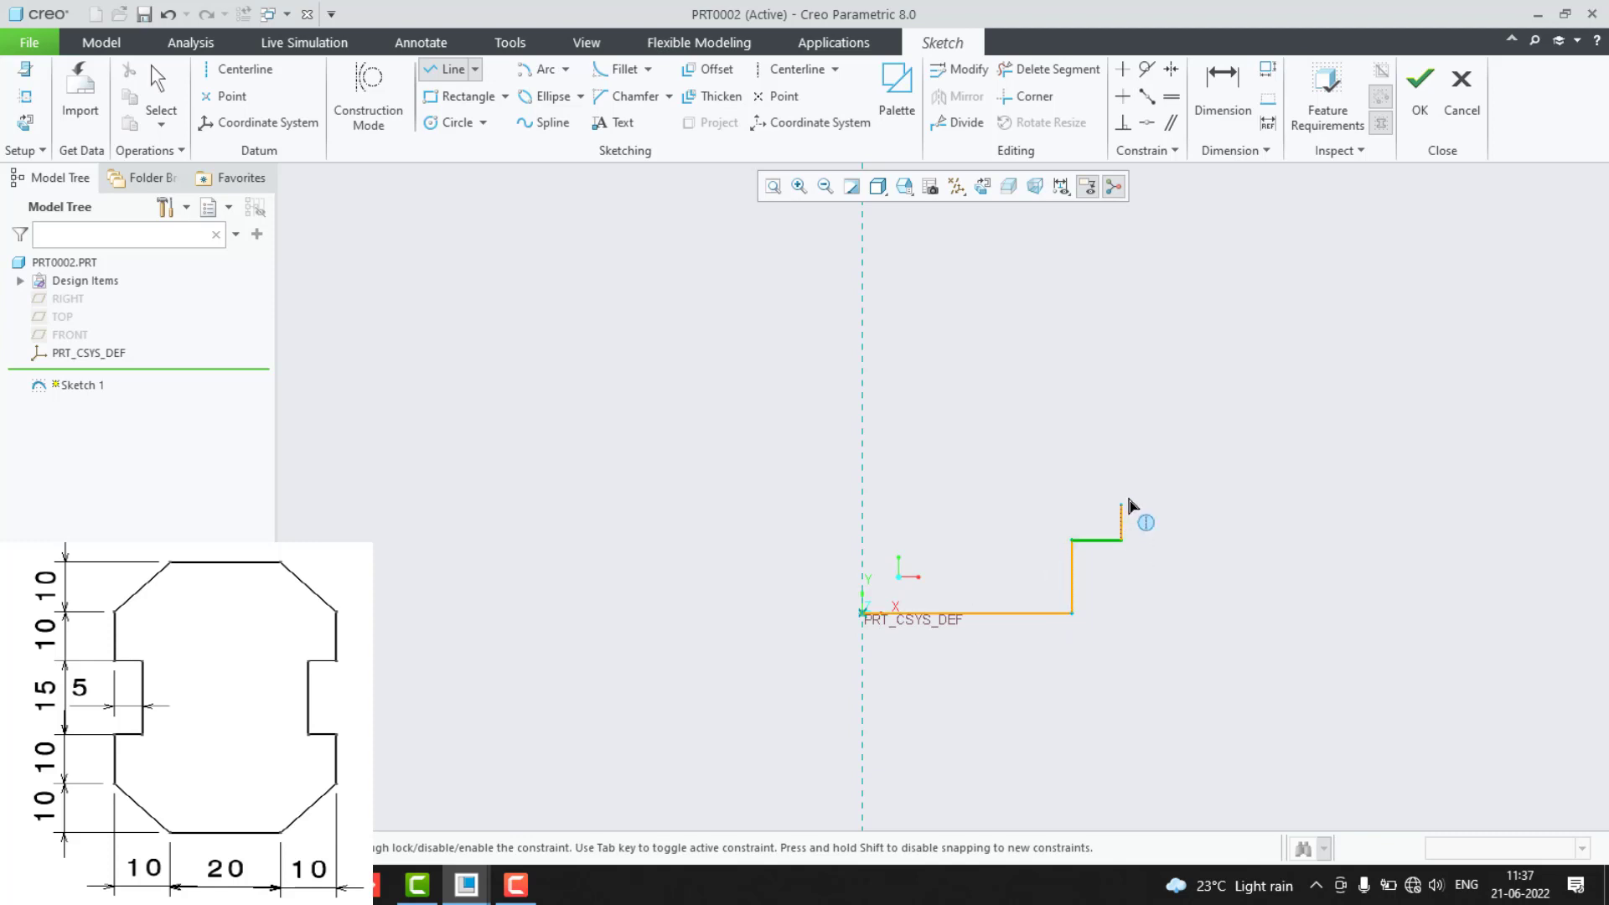
left_click(1122, 448)
left_click(1044, 355)
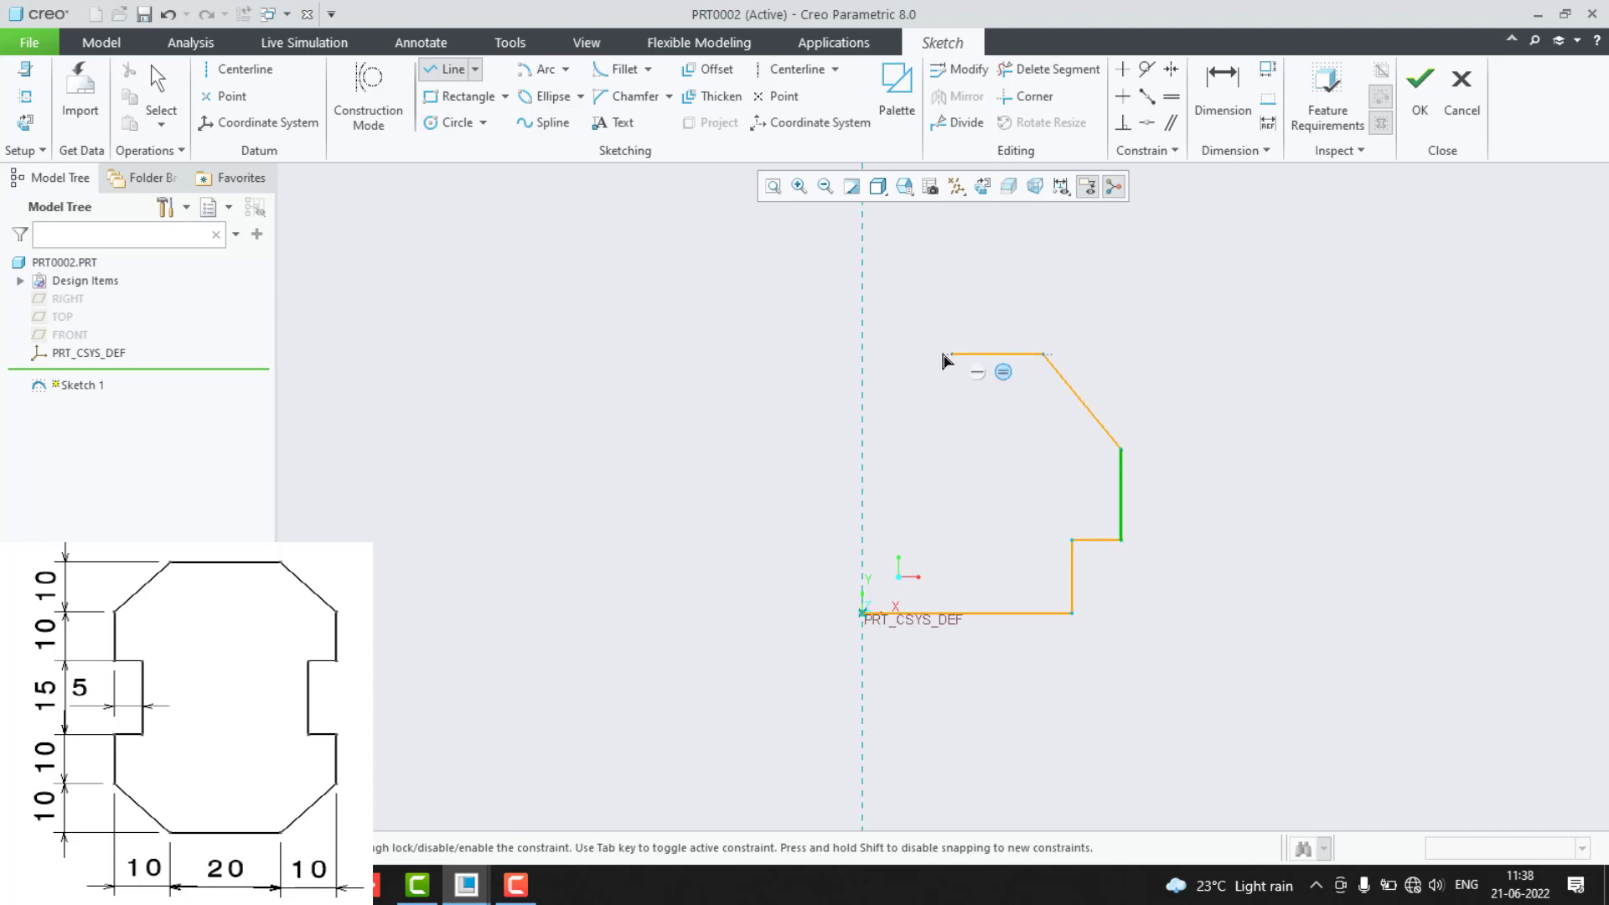
left_click(864, 353)
middle_click(884, 470)
middle_click(885, 472)
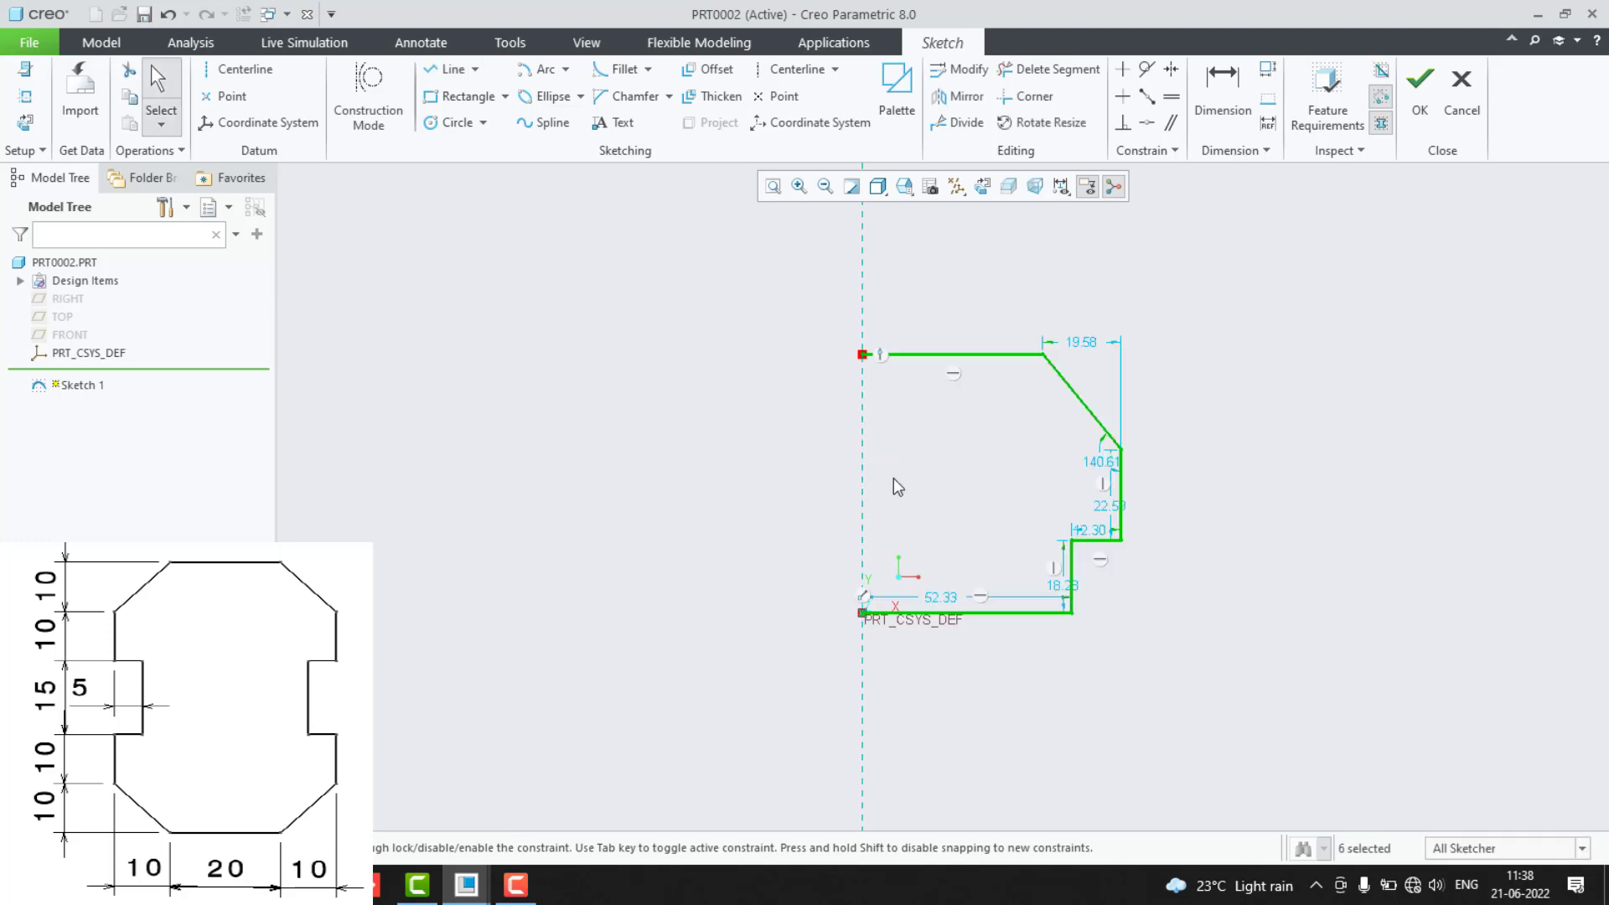
Delete the horizontal line starting at the origin and try to mirror the remaining outline.
left_click(986, 614)
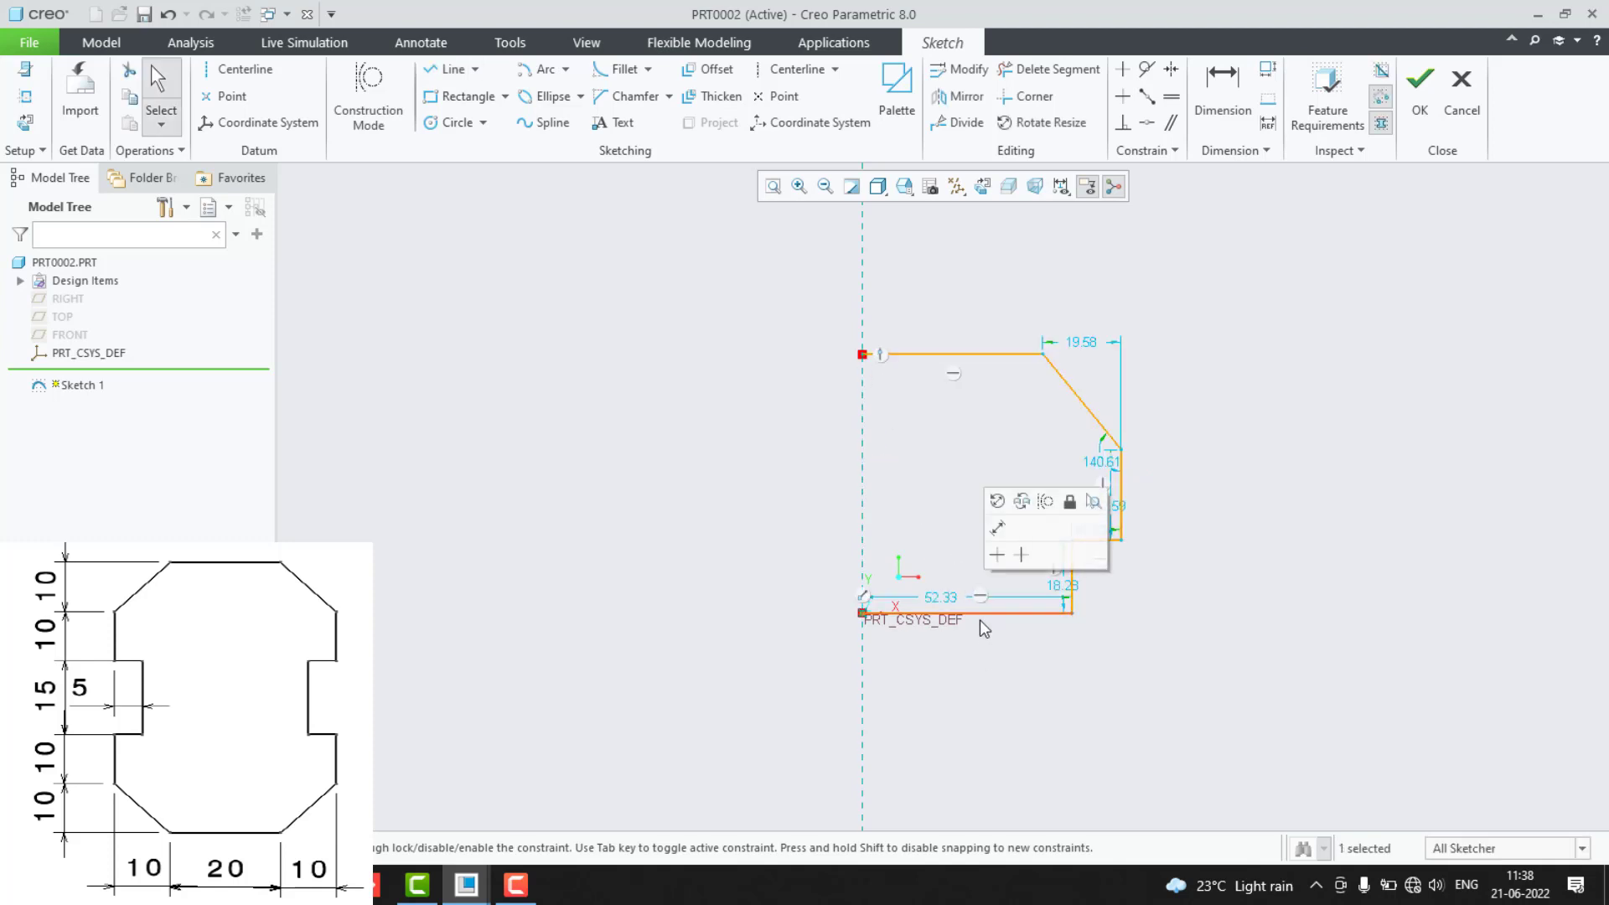
key("Delete")
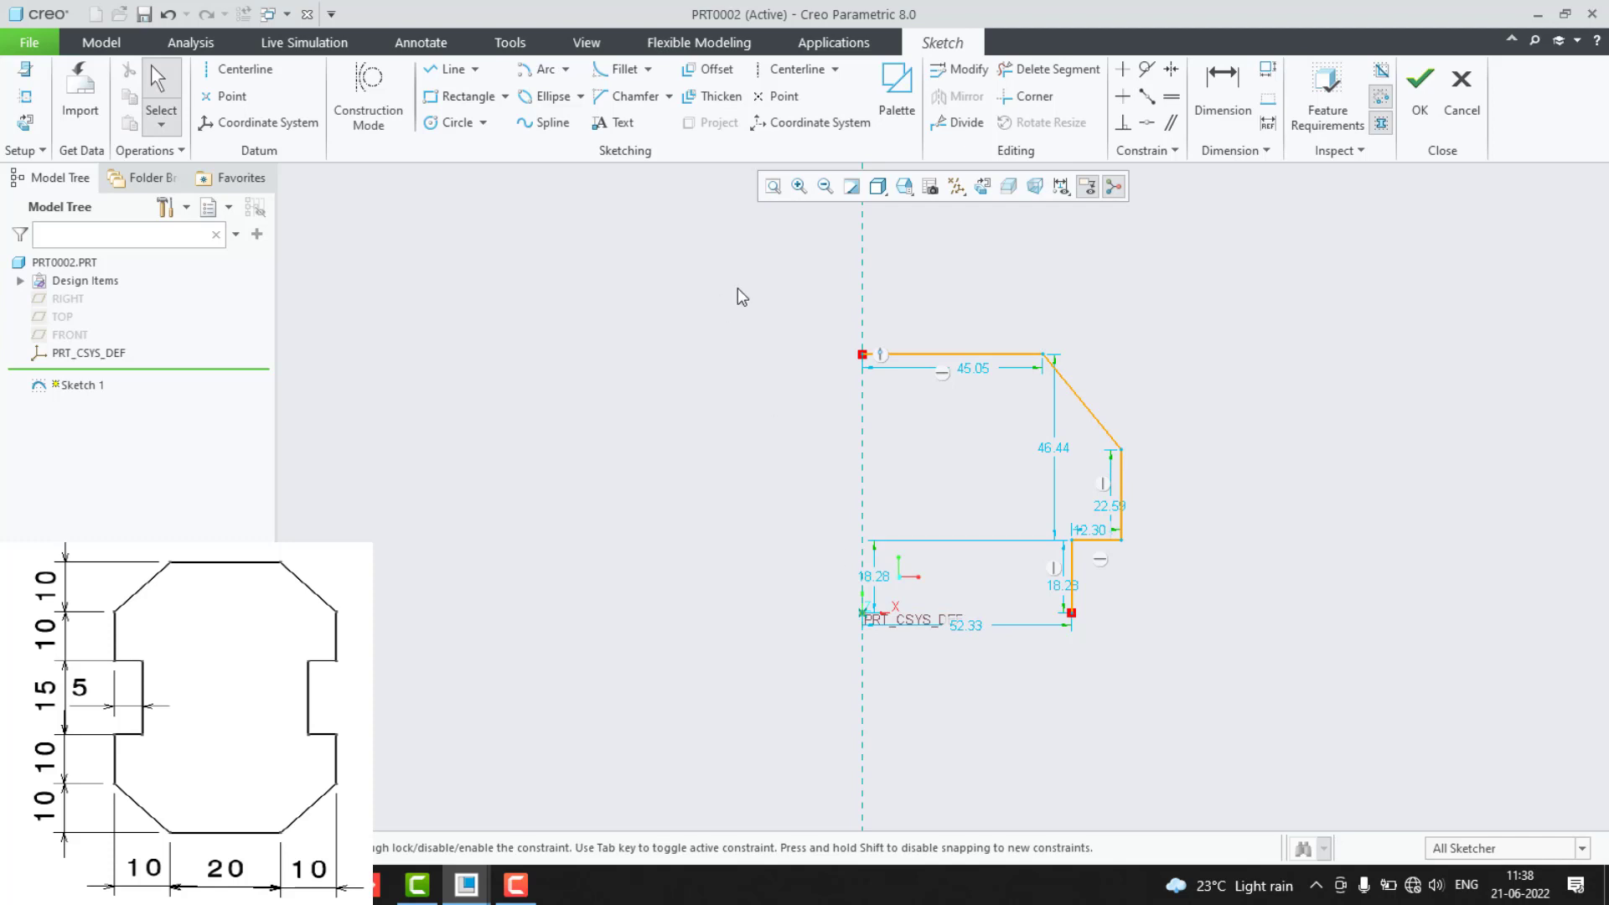
mouse_move(721, 276)
left_mouse_down()
mouse_move(1190, 674)
mouse_move(1186, 660)
left_mouse_up()
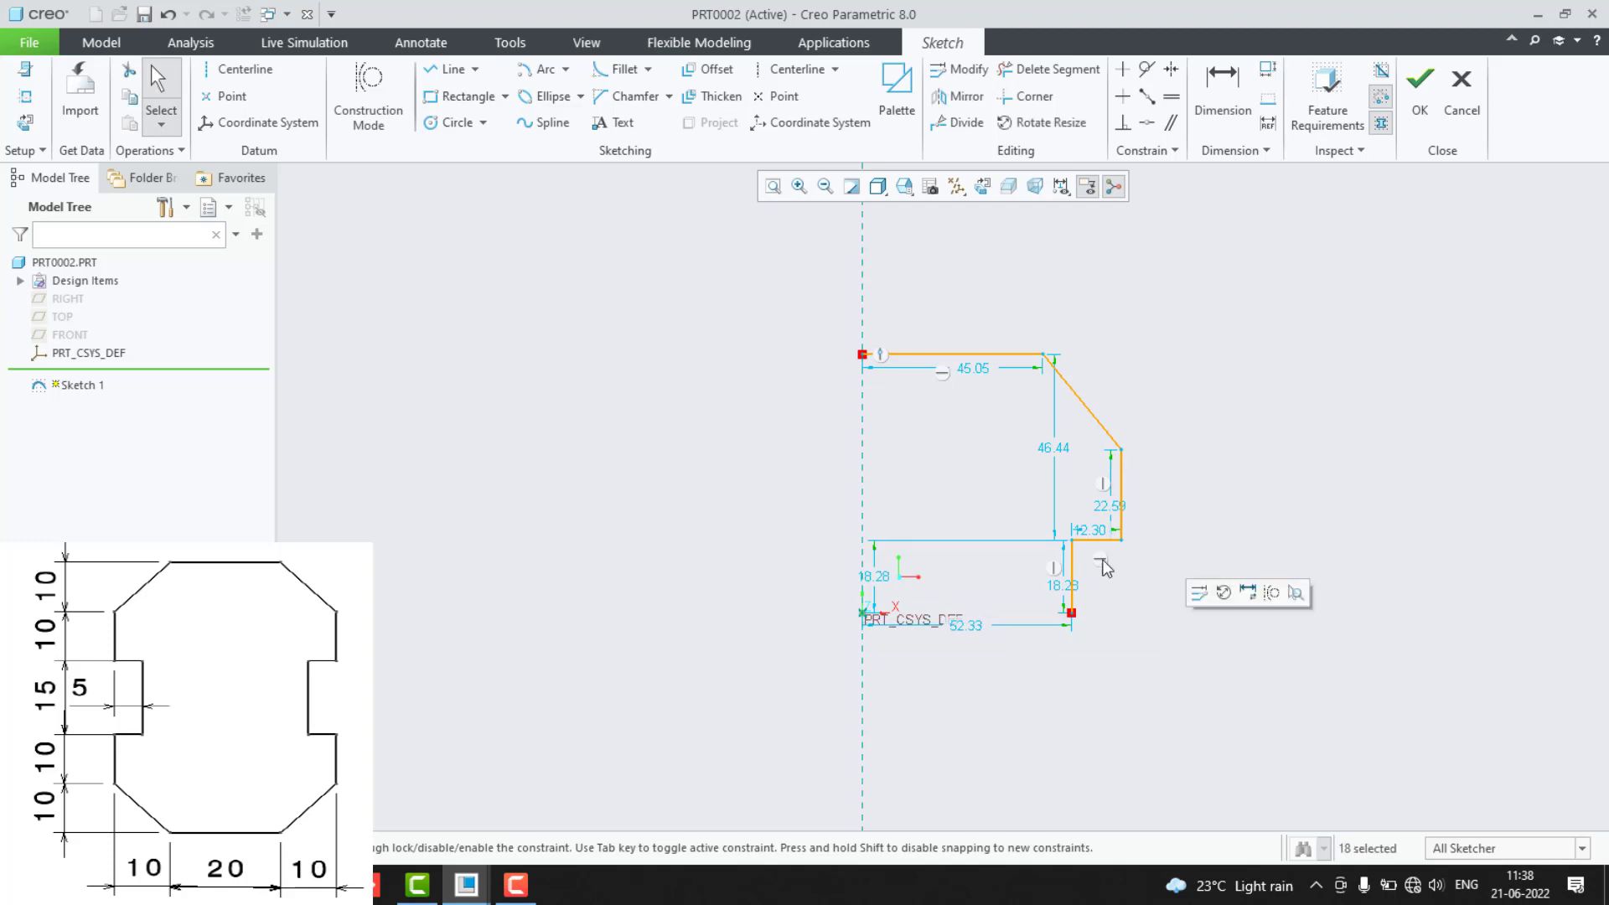
left_click(956, 96)
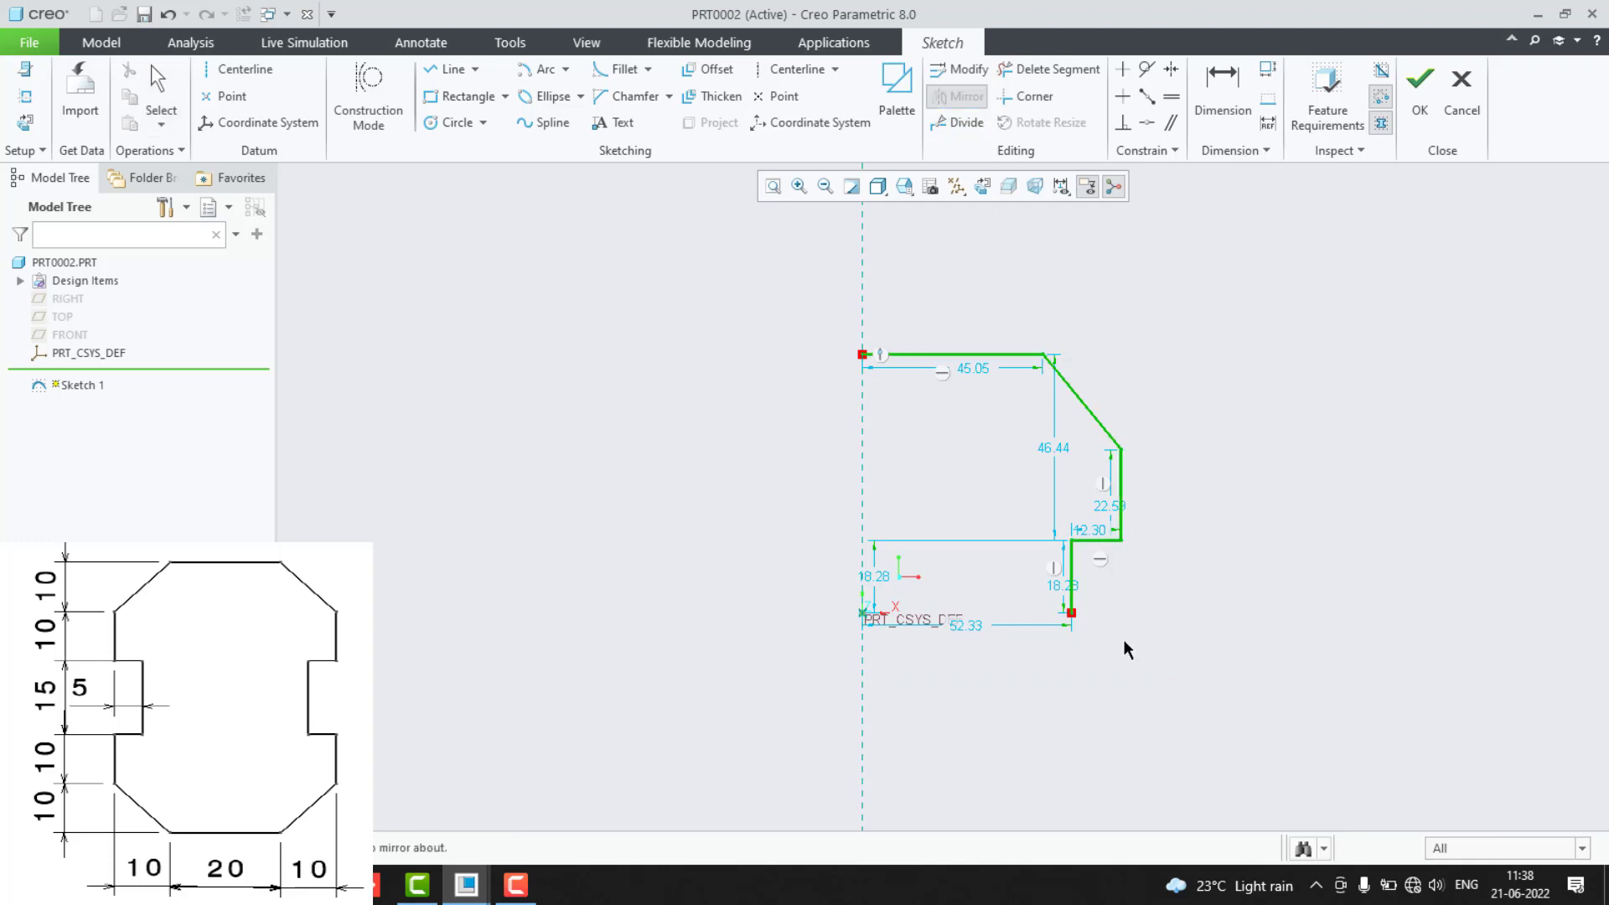
middle_click(1072, 624)
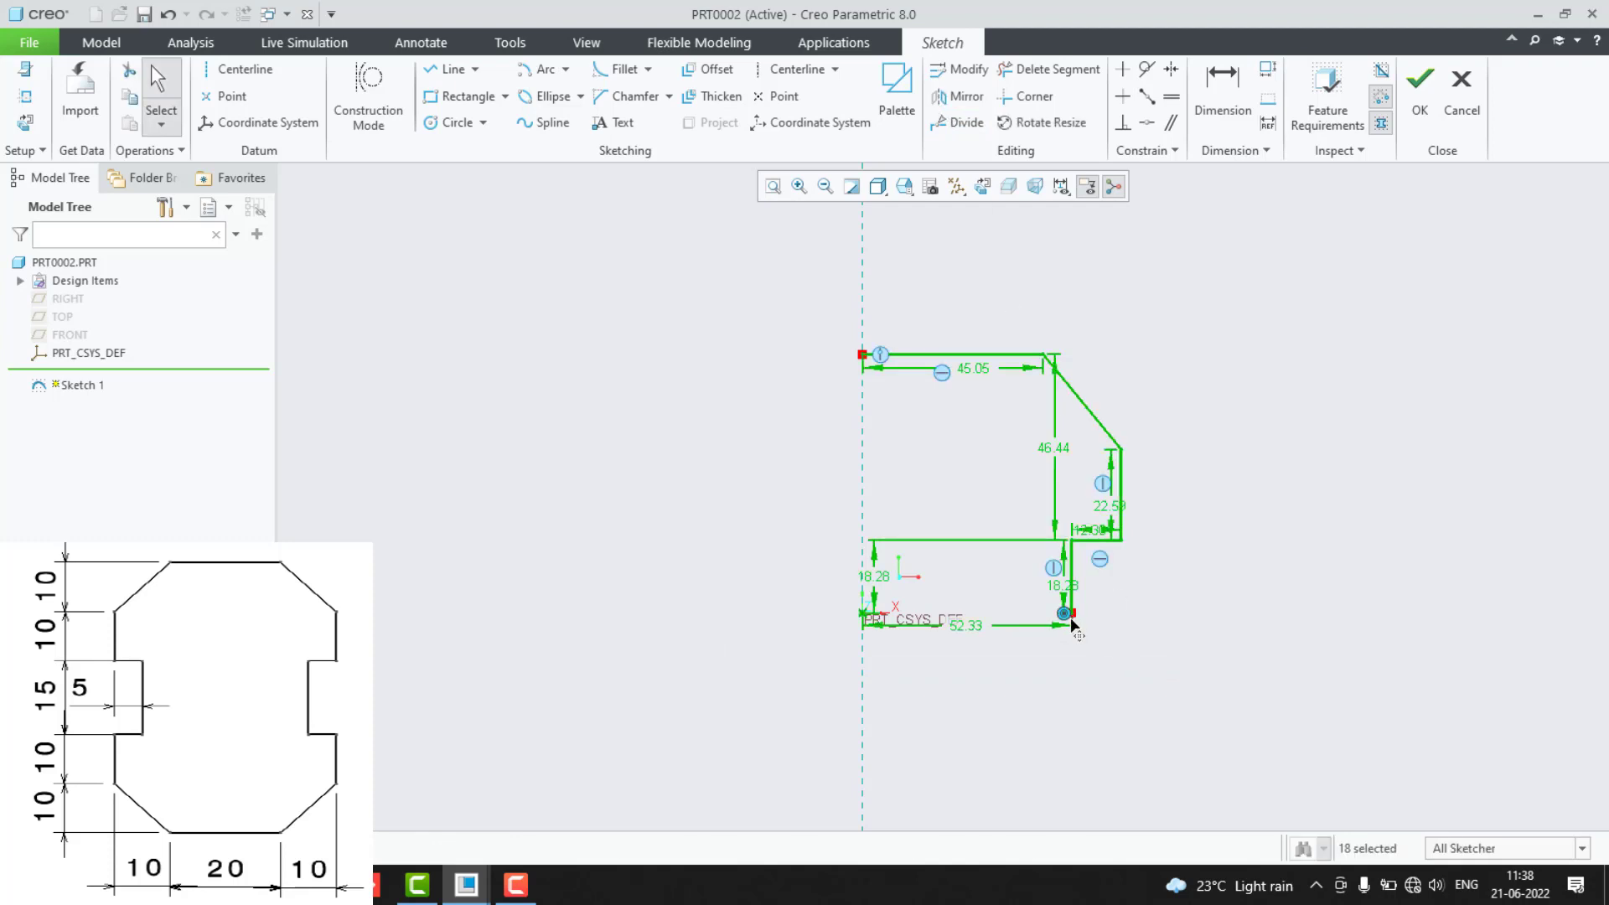
Draw a horizontal line between the outline's lower end and the origin, and convert it to construction geometry.
key("l")
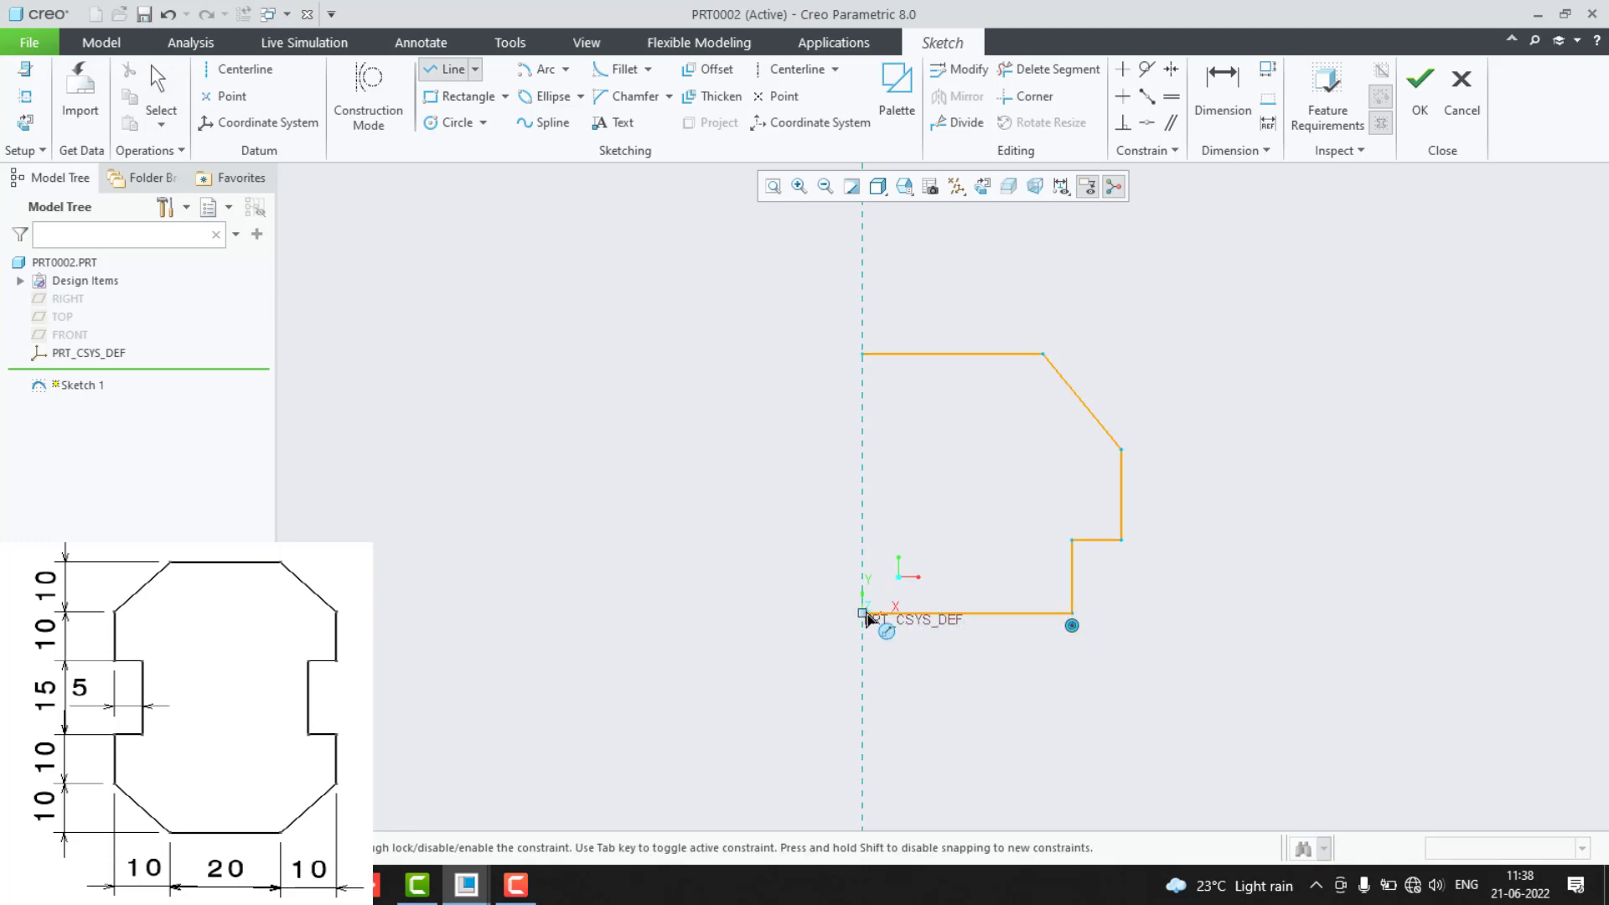
middle_click(984, 630)
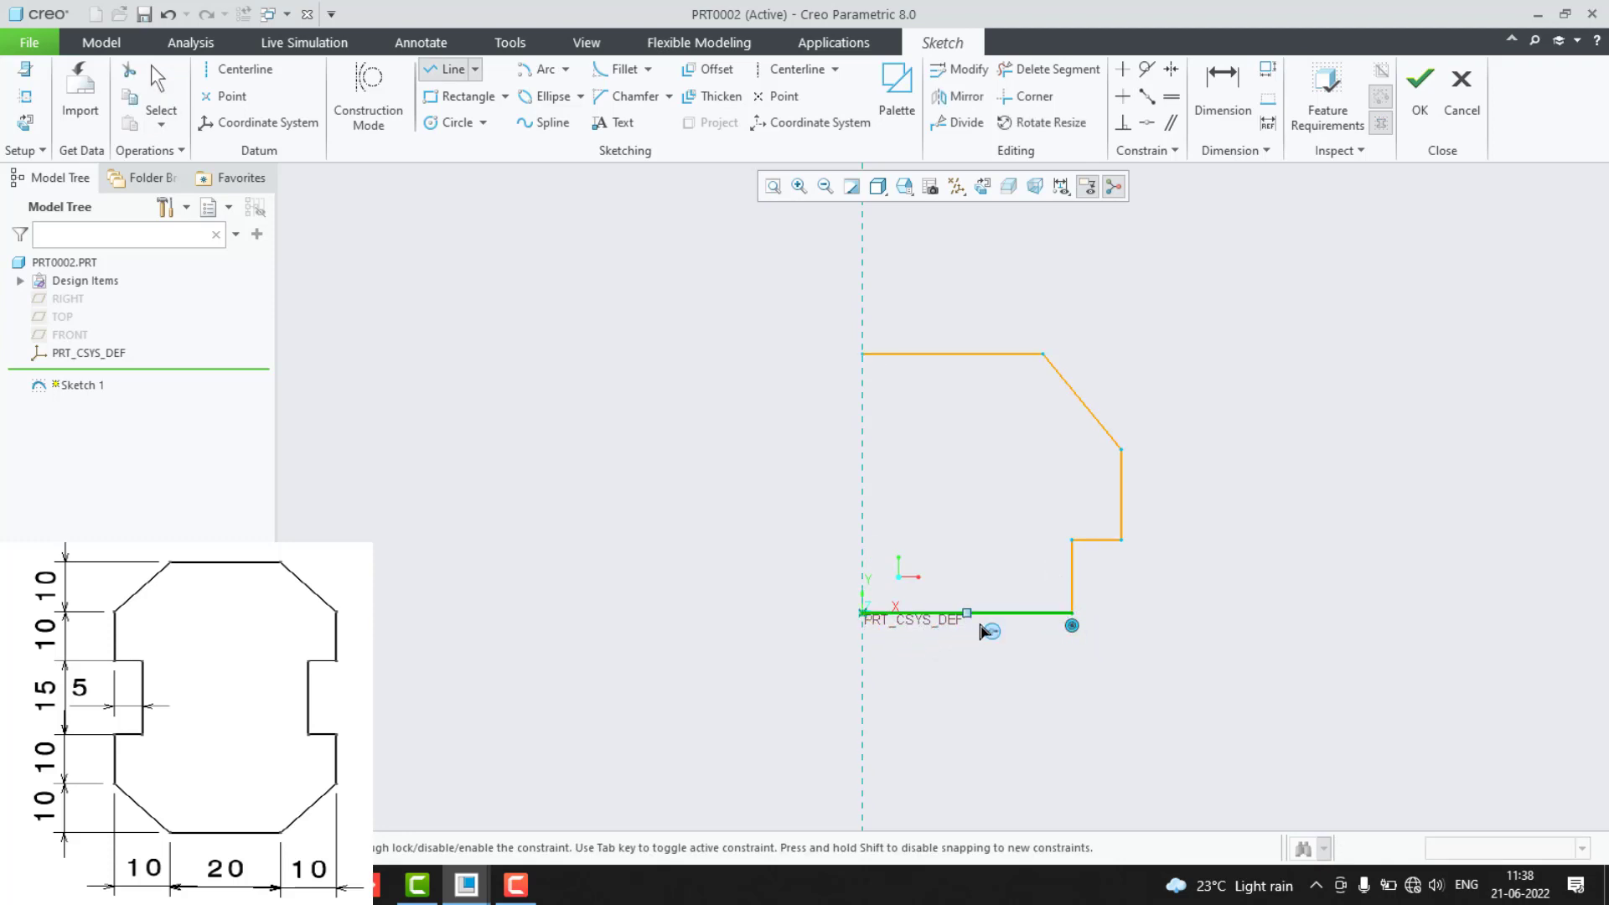
middle_click(988, 611)
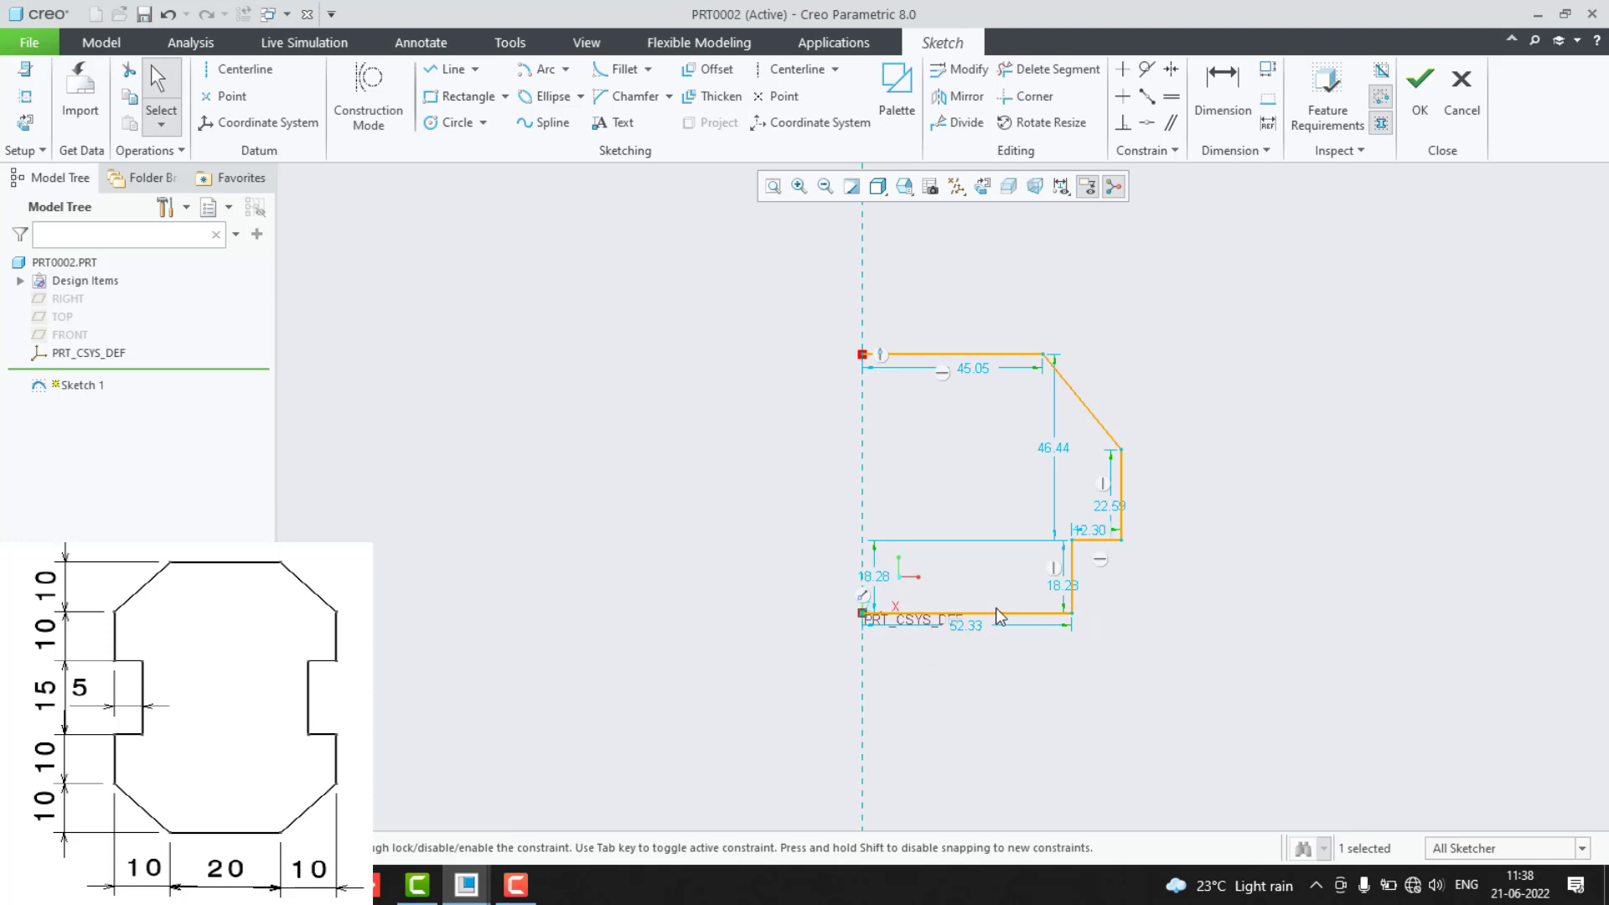
right_click(996, 612)
left_click(1054, 491)
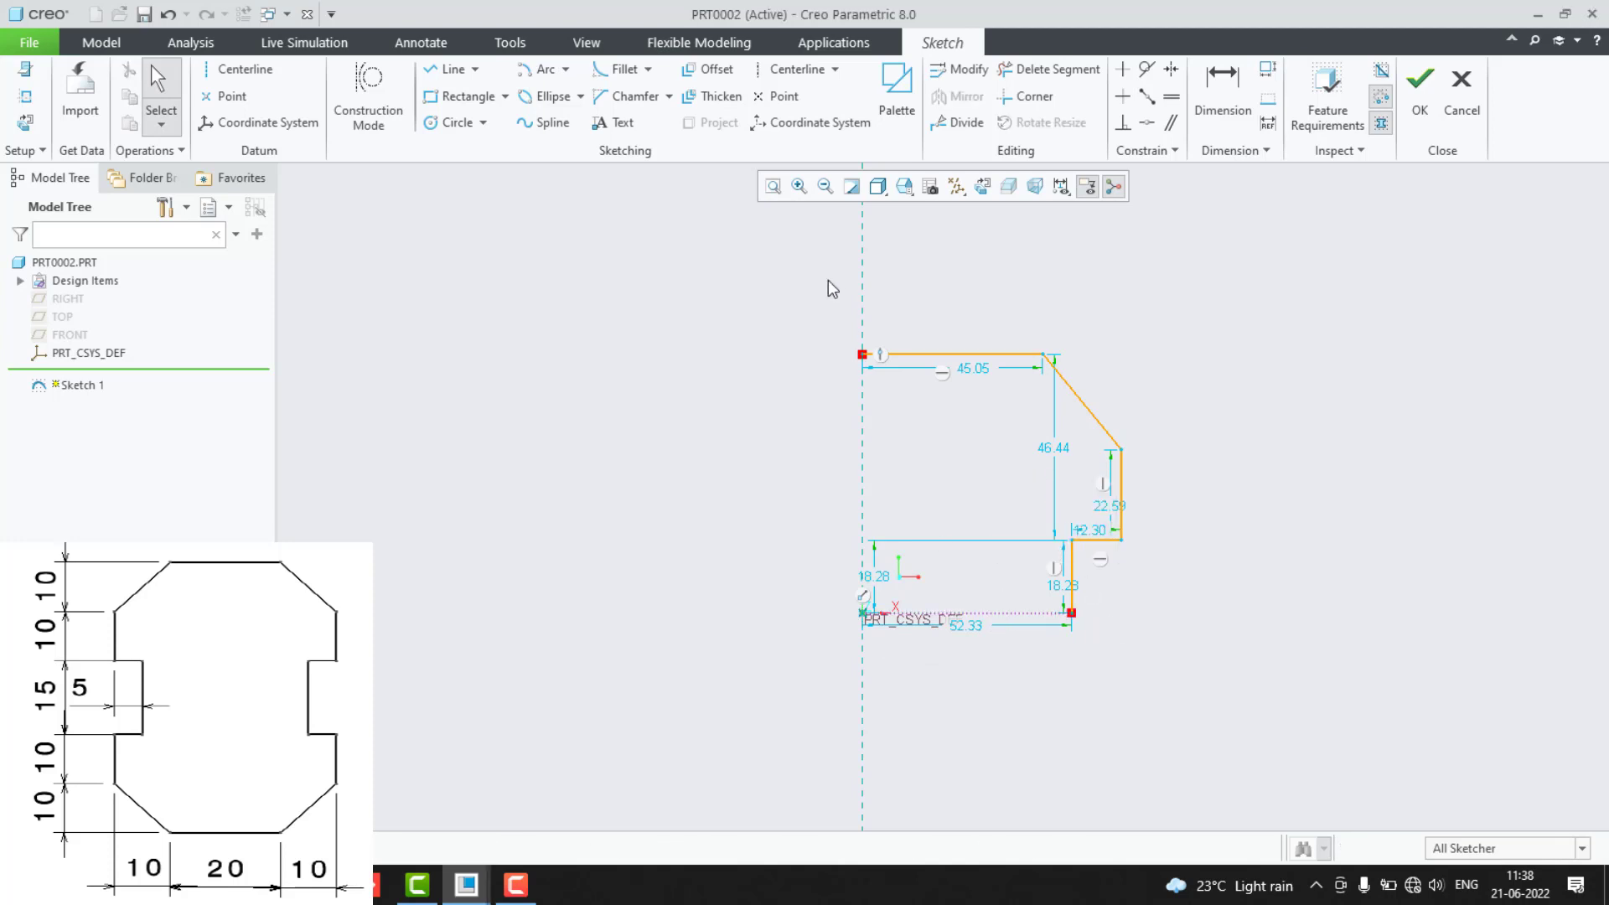
Try to mirror the quarter outline about the horizontal construction line.
left_click_drag(774, 289, 1316, 754)
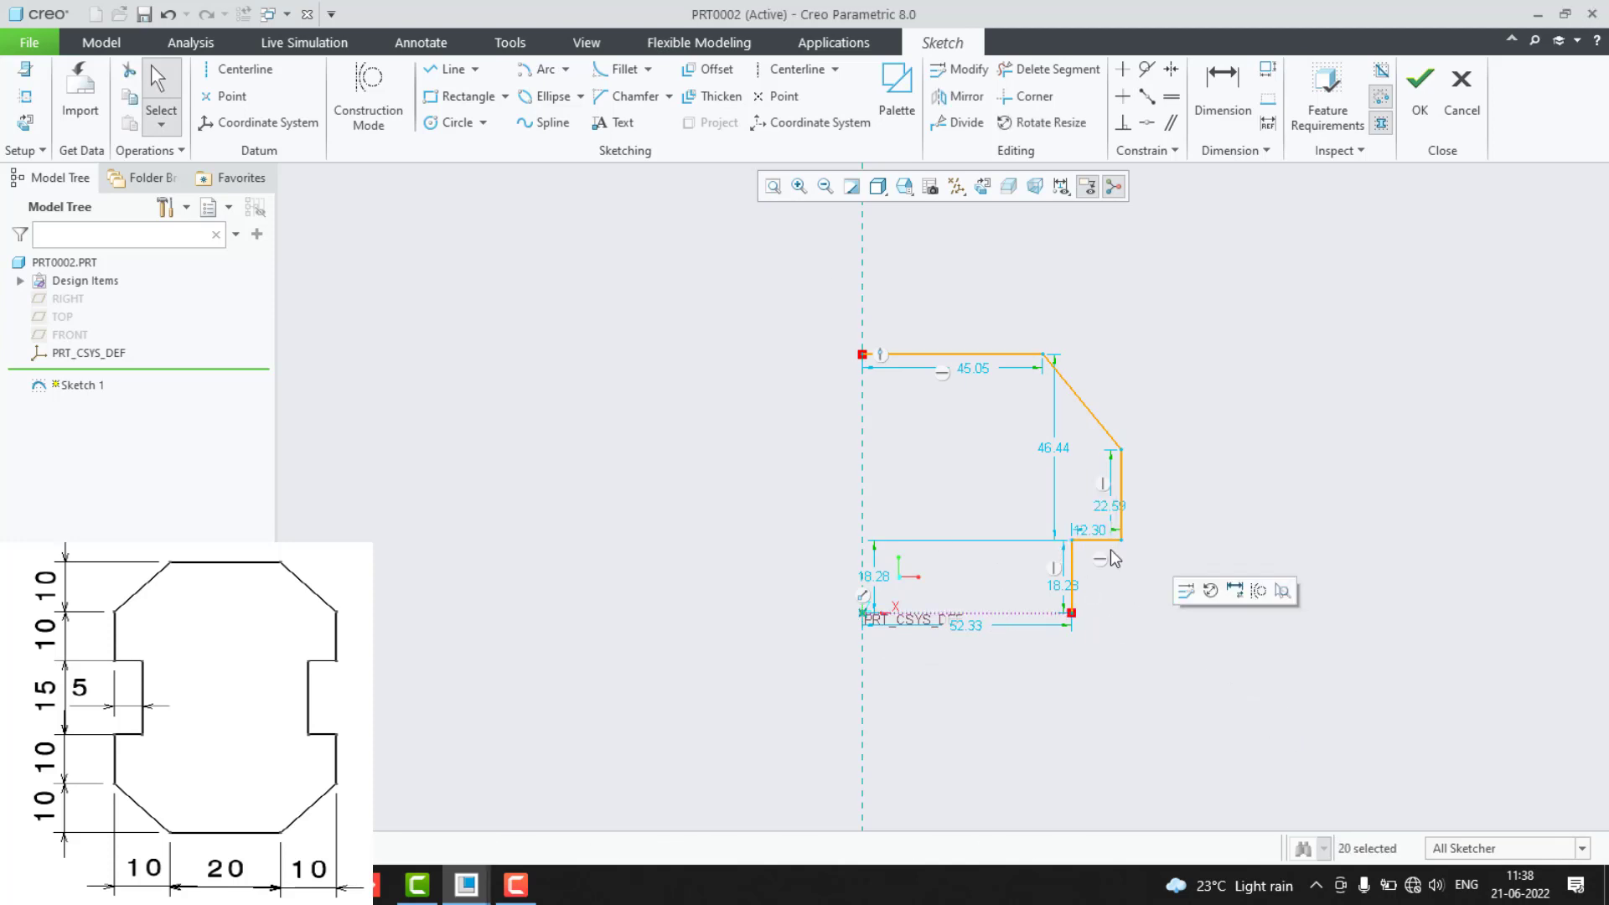
left_click(960, 96)
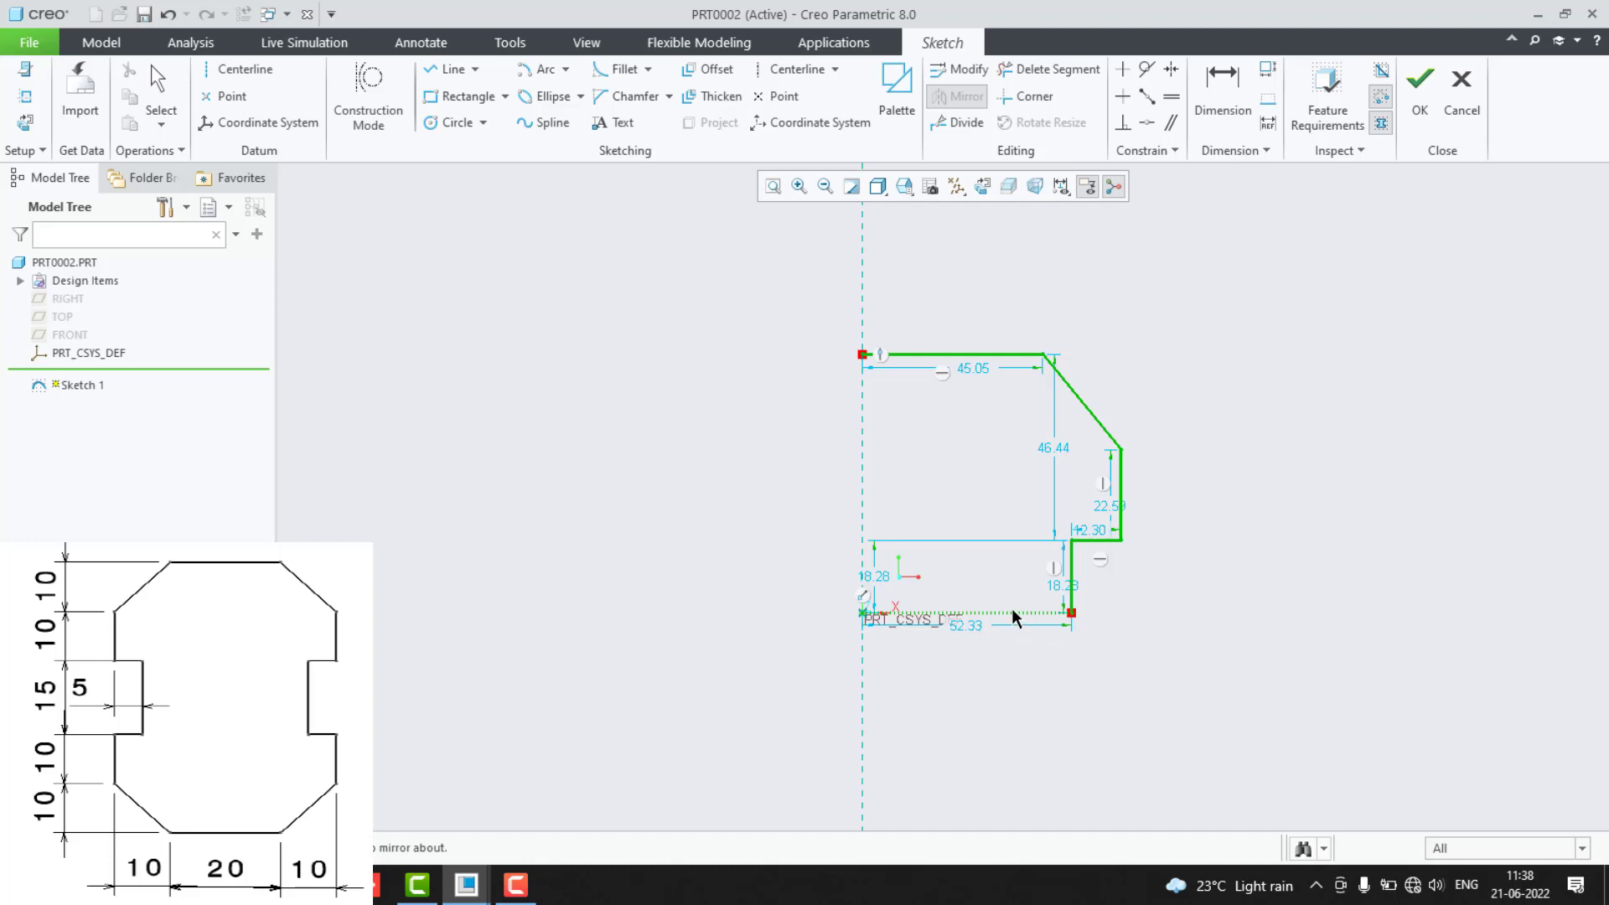
left_click(1014, 610)
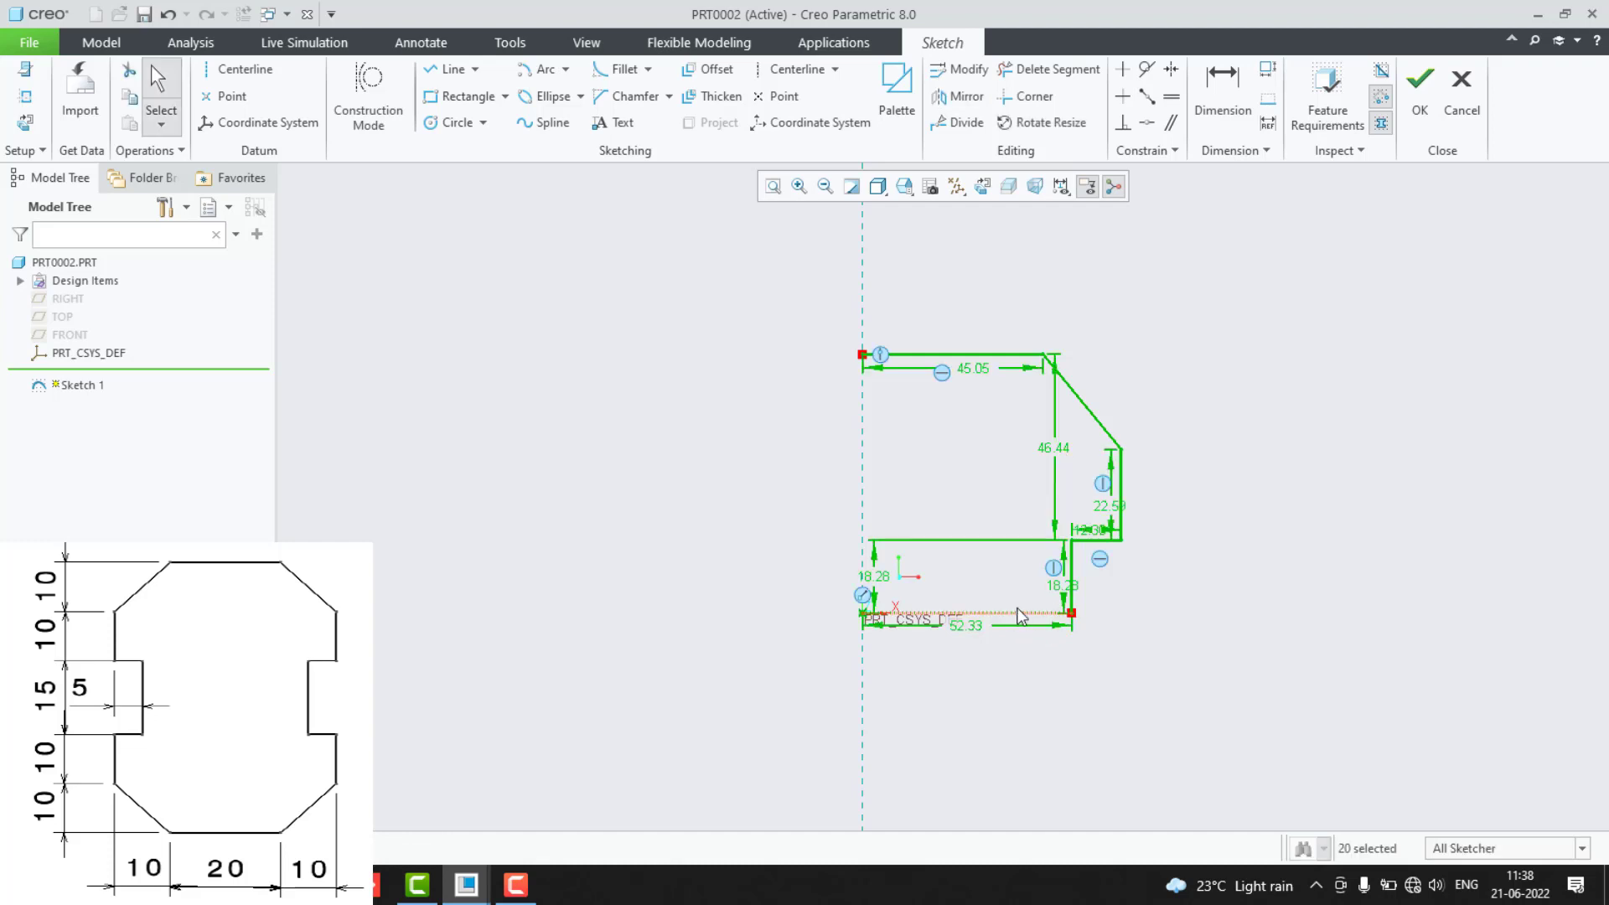
Select the whole quarter outline with its construction base line and retry the mirror.
left_click(1011, 613)
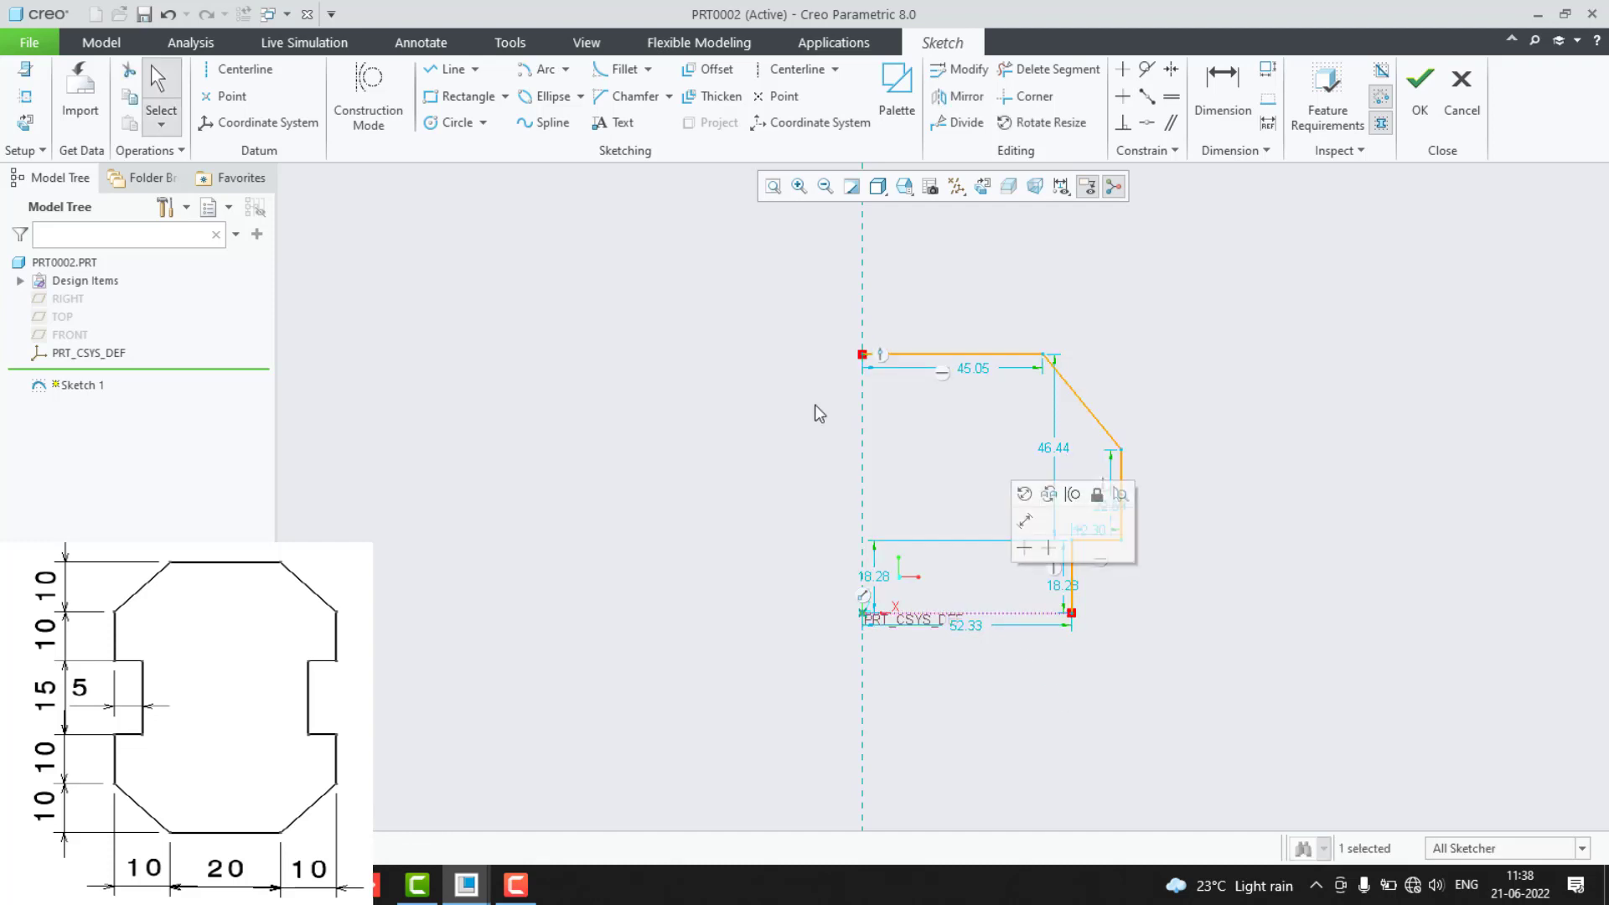
mouse_move(732, 268)
left_mouse_down()
mouse_move(1230, 550)
mouse_move(1265, 641)
left_mouse_up()
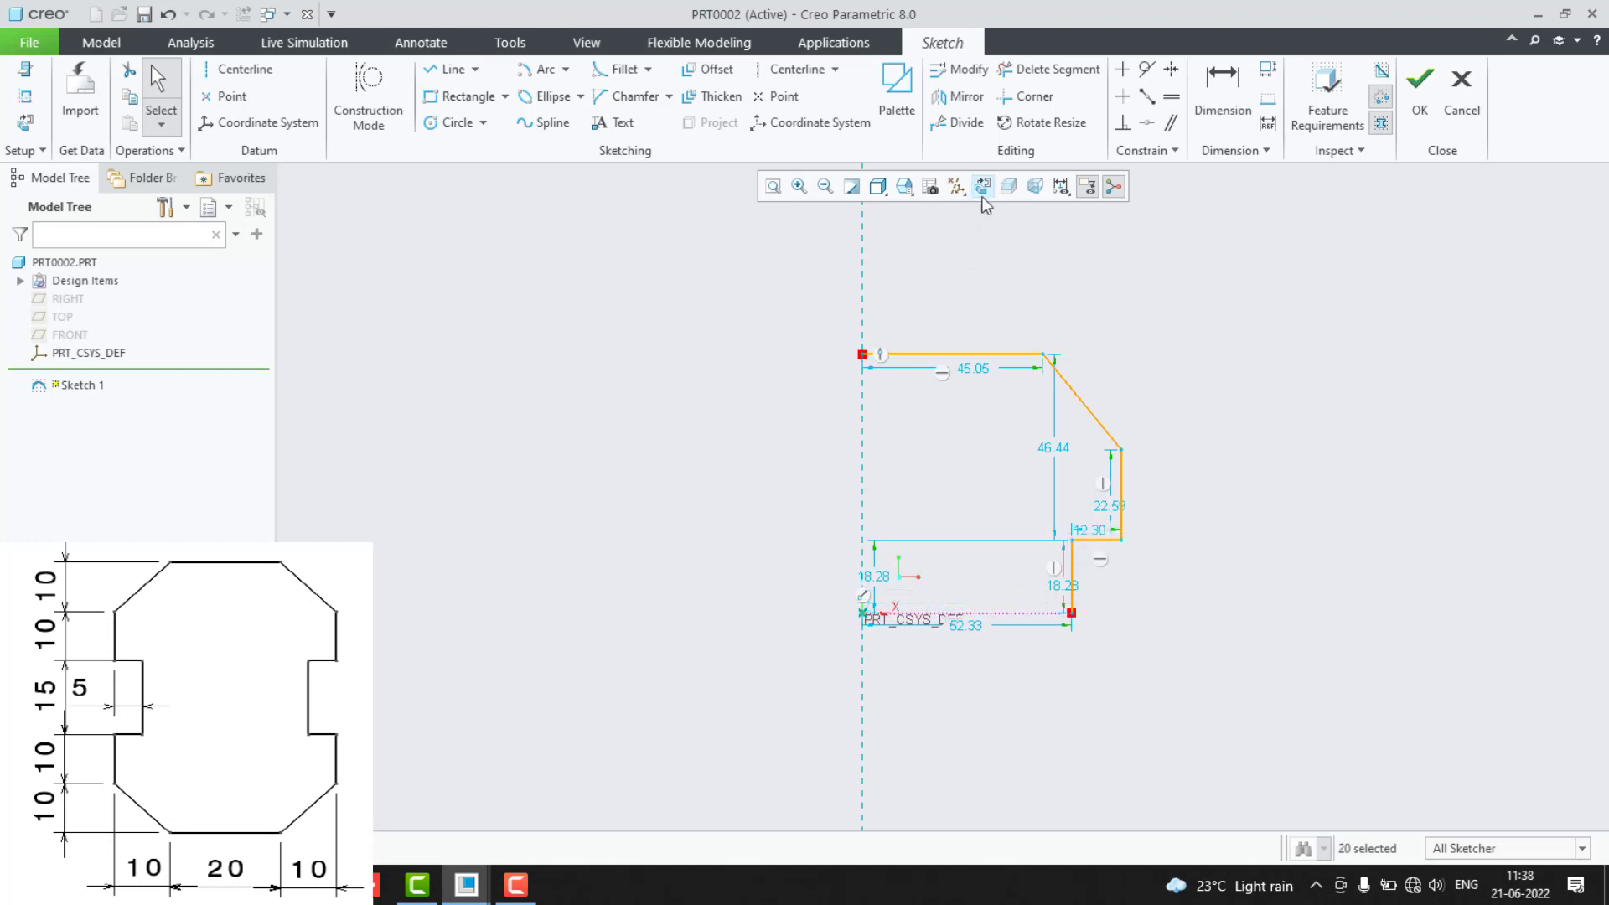
left_click(958, 96)
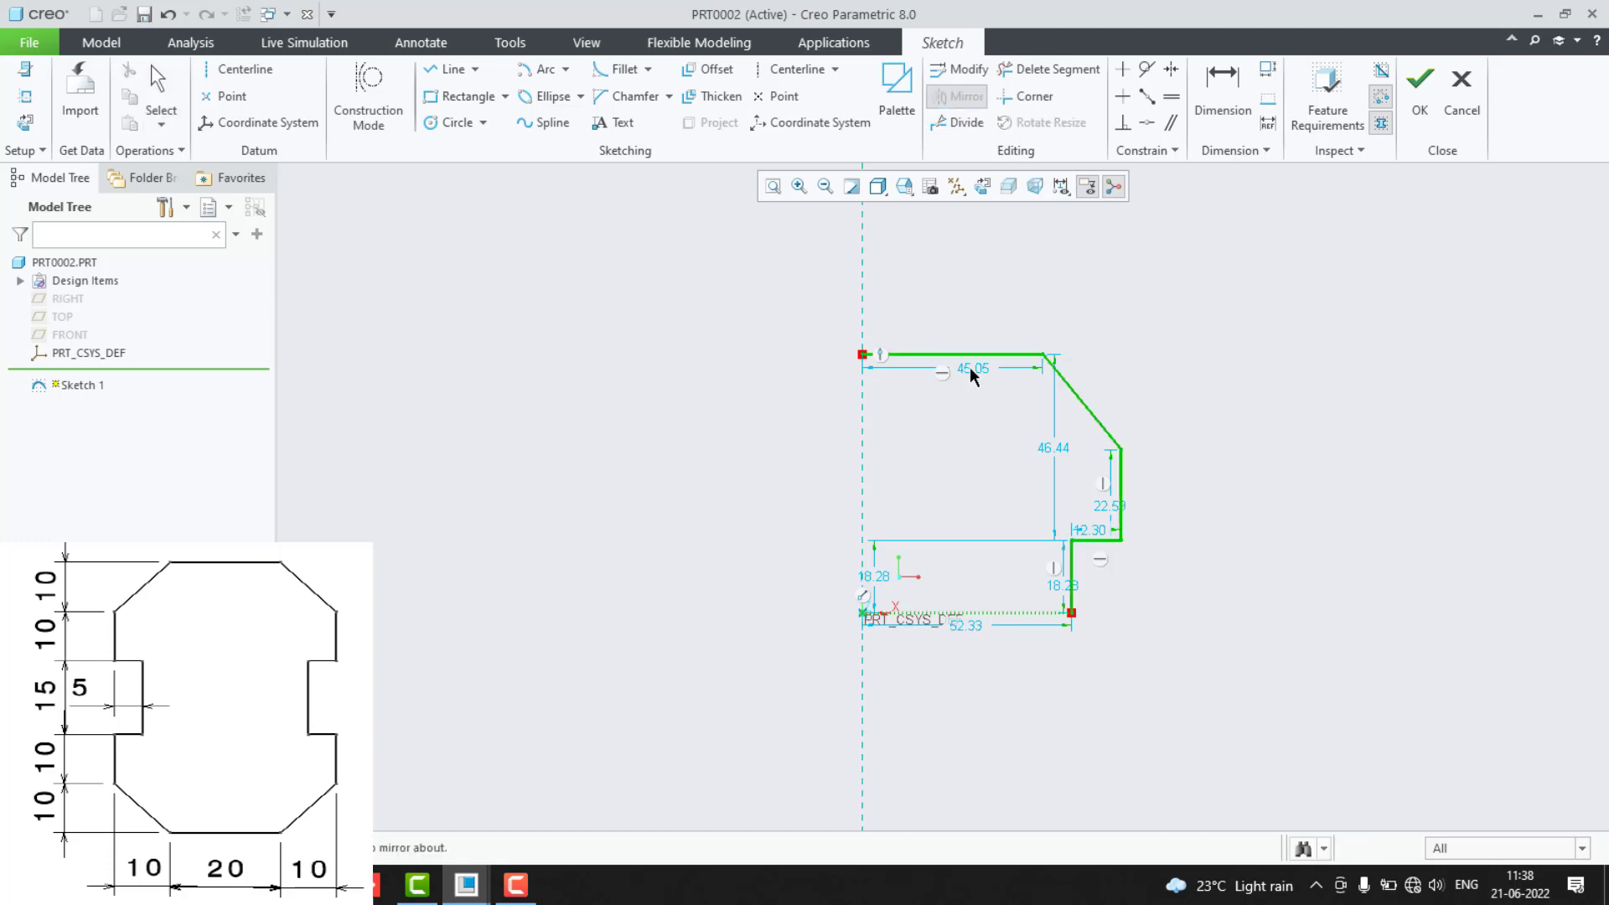
middle_click(993, 611)
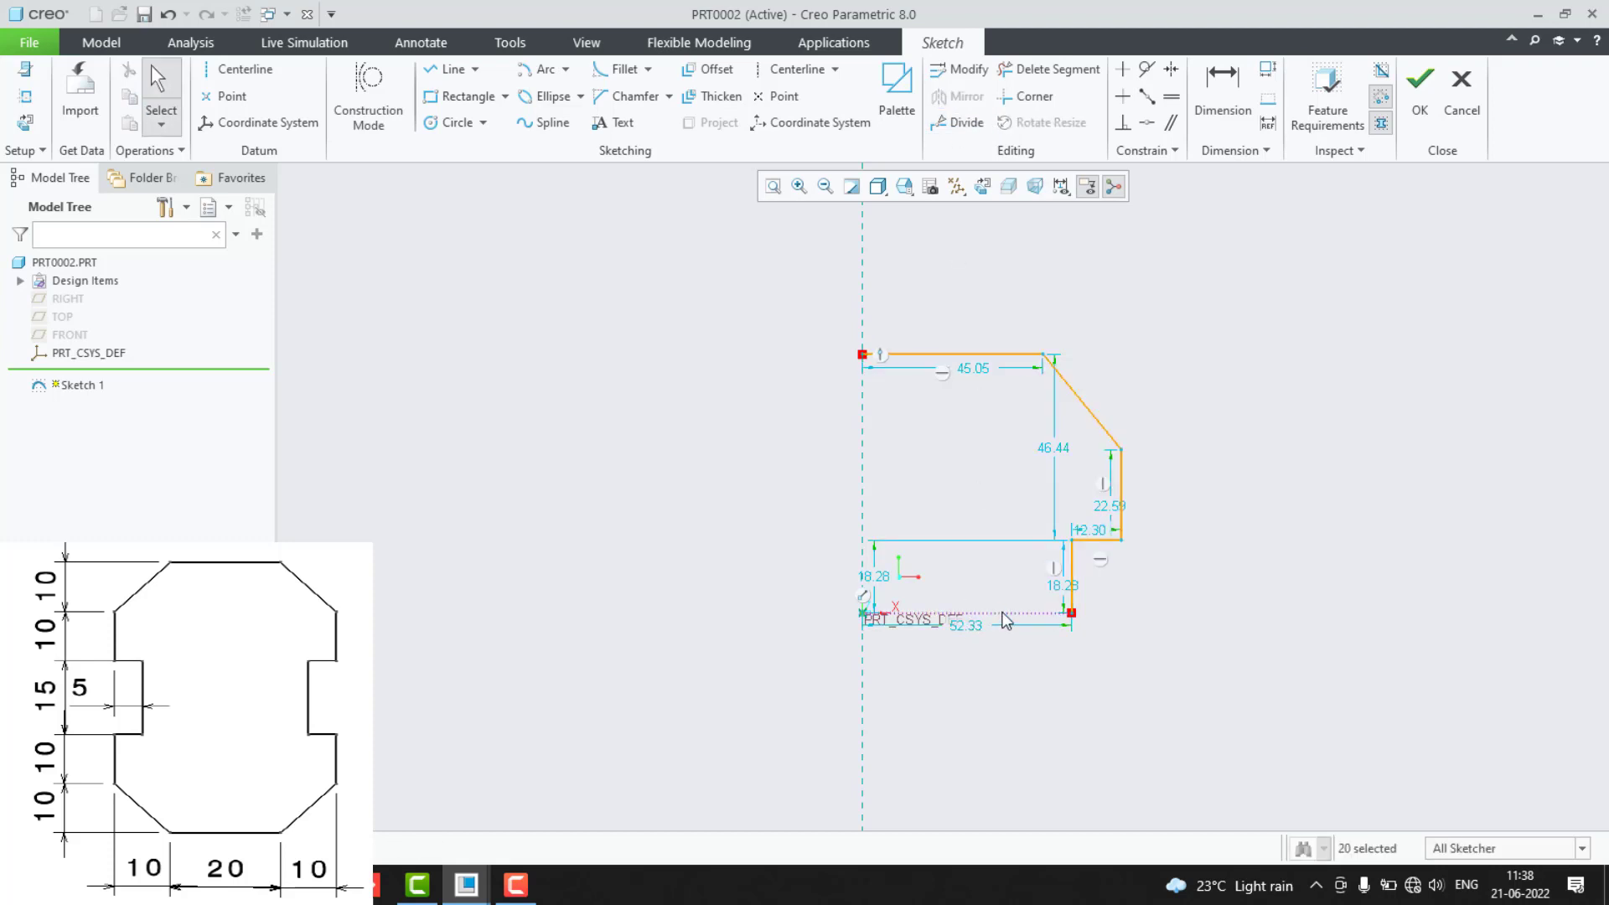
Convert the horizontal construction line back to solid geometry and try to mirror the entire outline about it.
left_click(1006, 616)
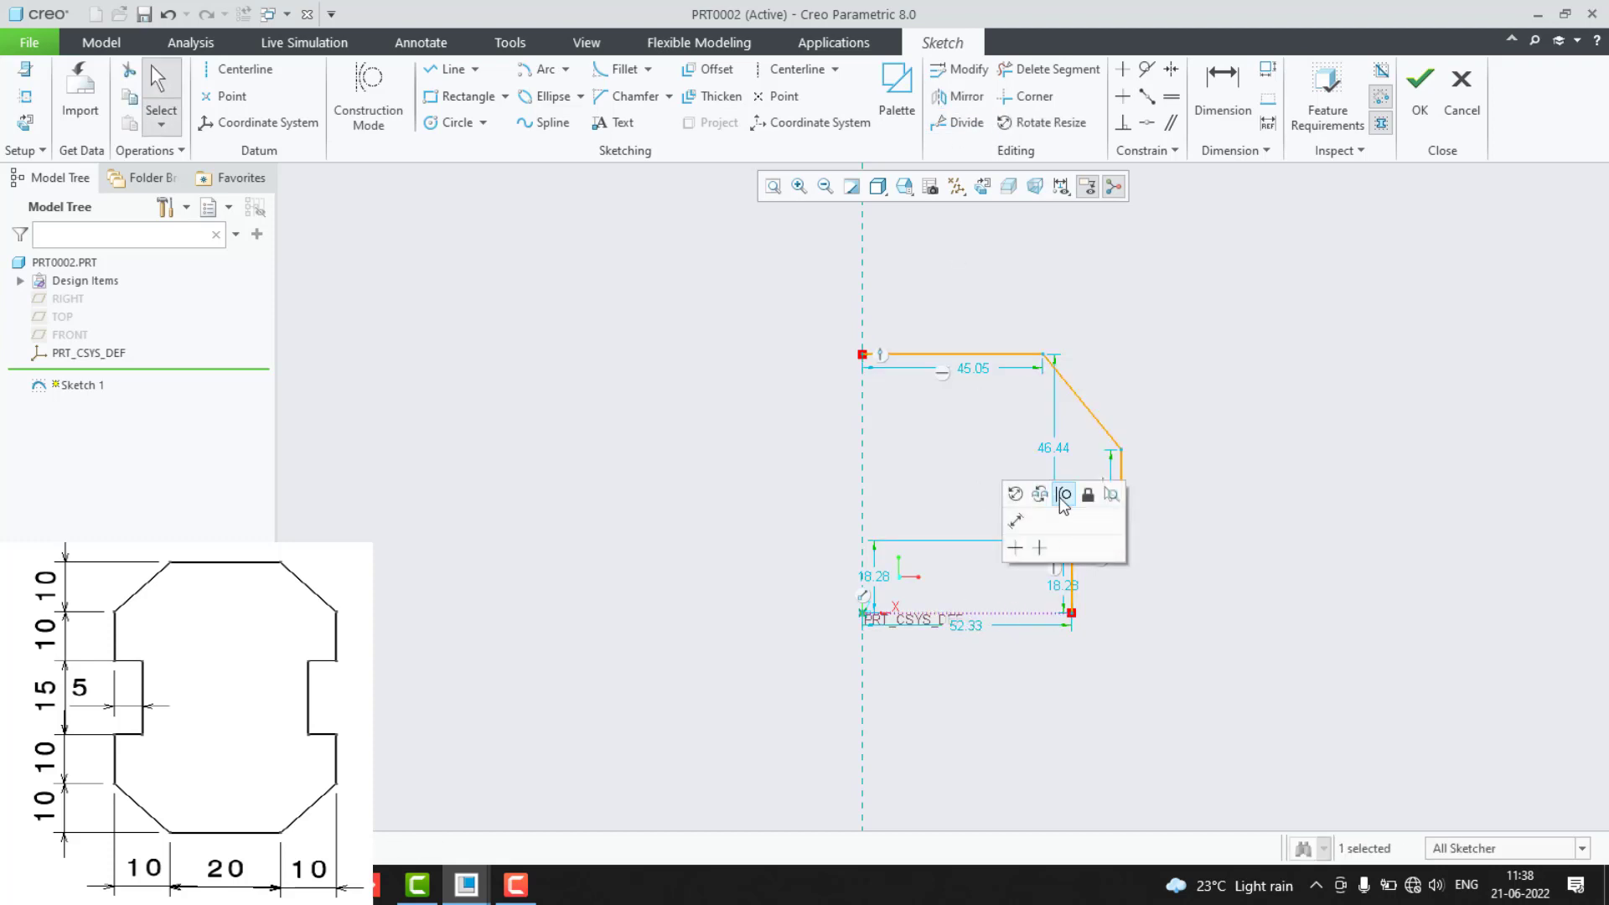
left_click(1101, 677)
left_click_drag(646, 273, 1279, 652)
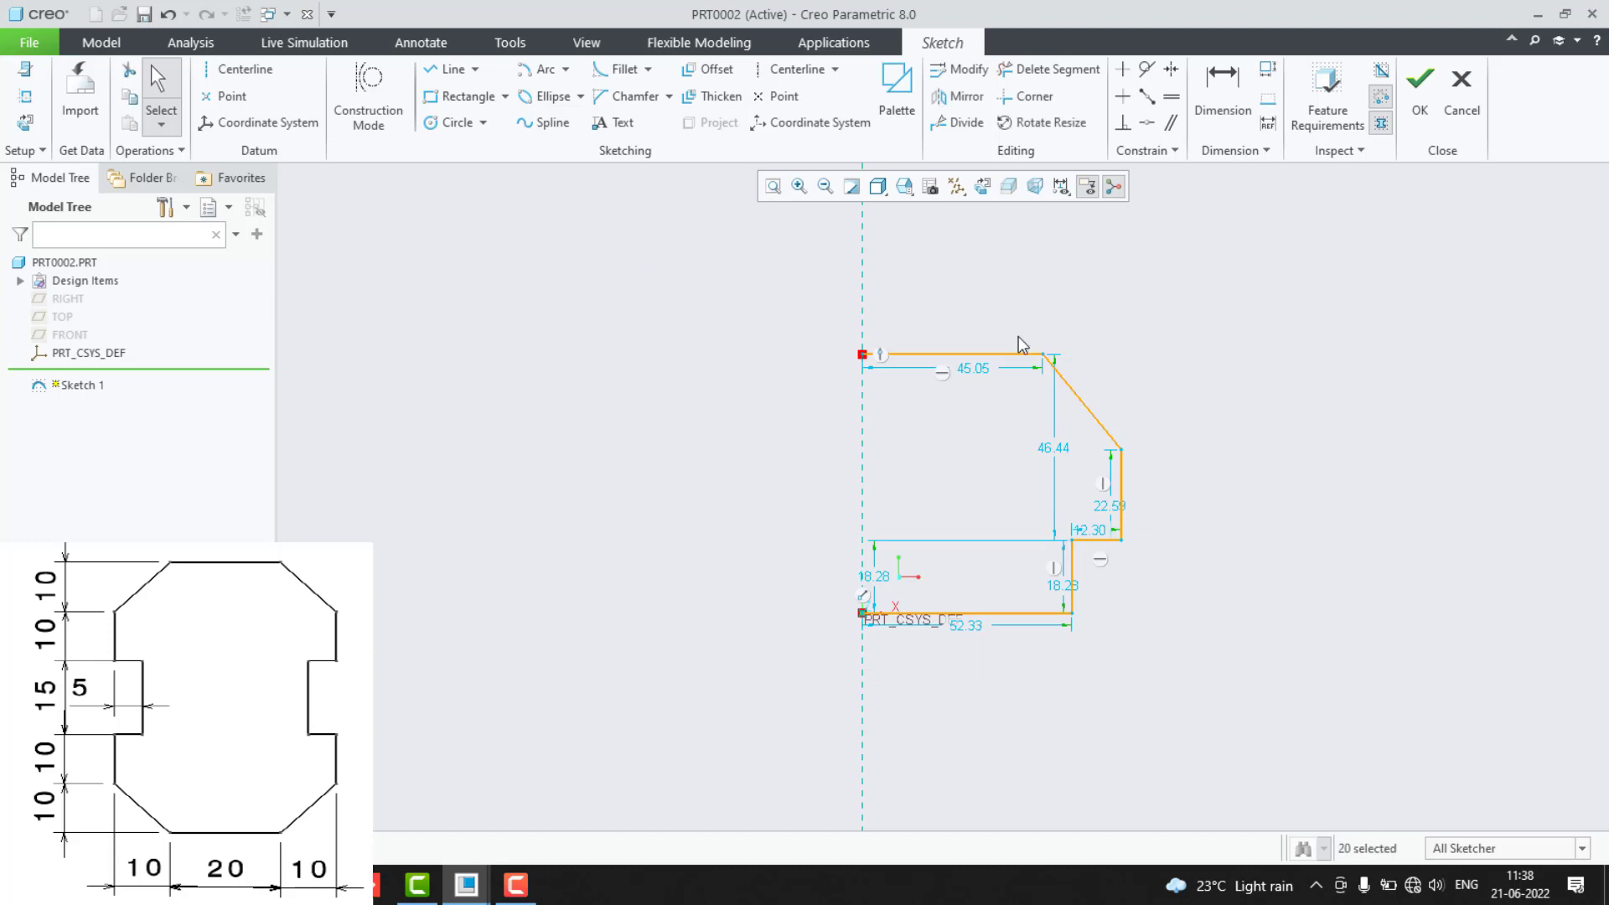
left_click(958, 97)
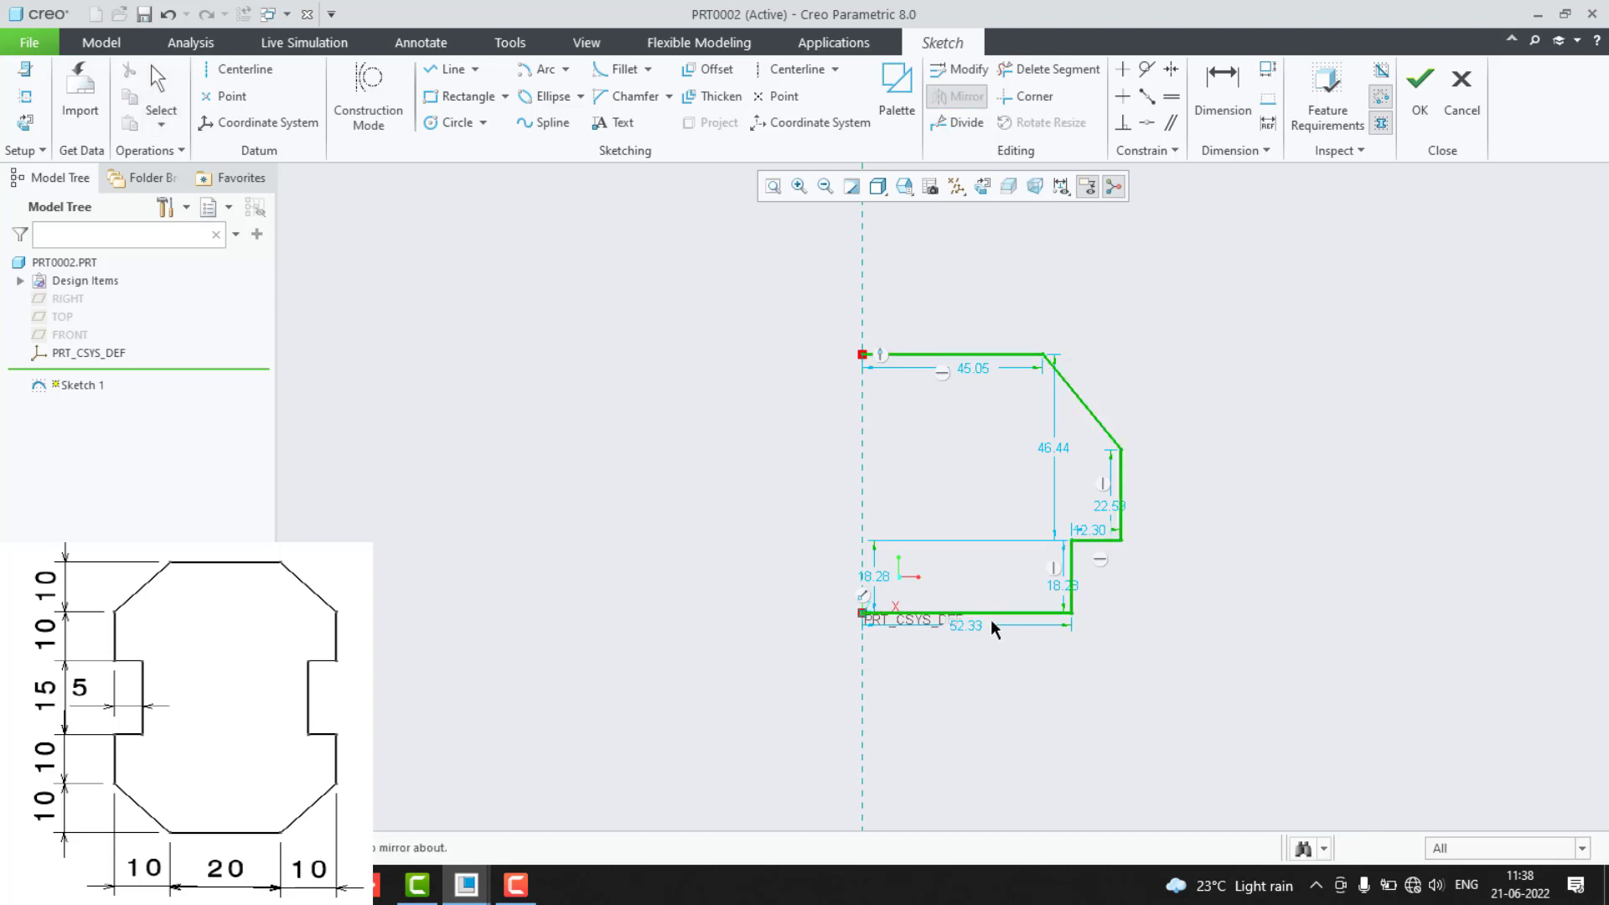
middle_click(996, 690)
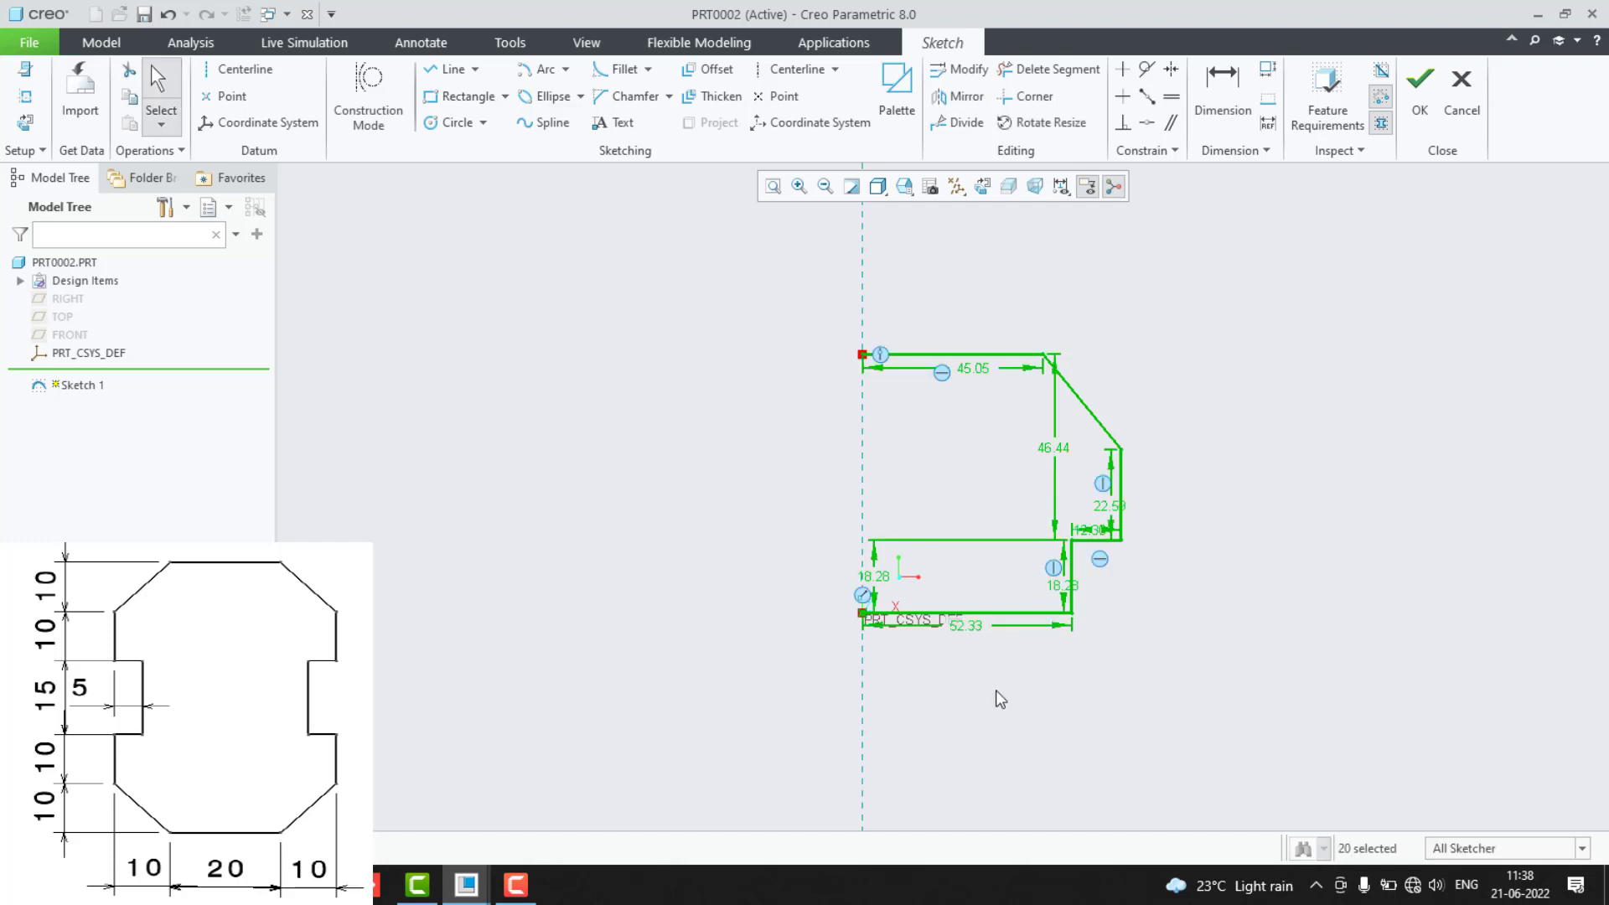
Try to mirror the outline again with the solid base line included in the selection.
left_click(989, 614)
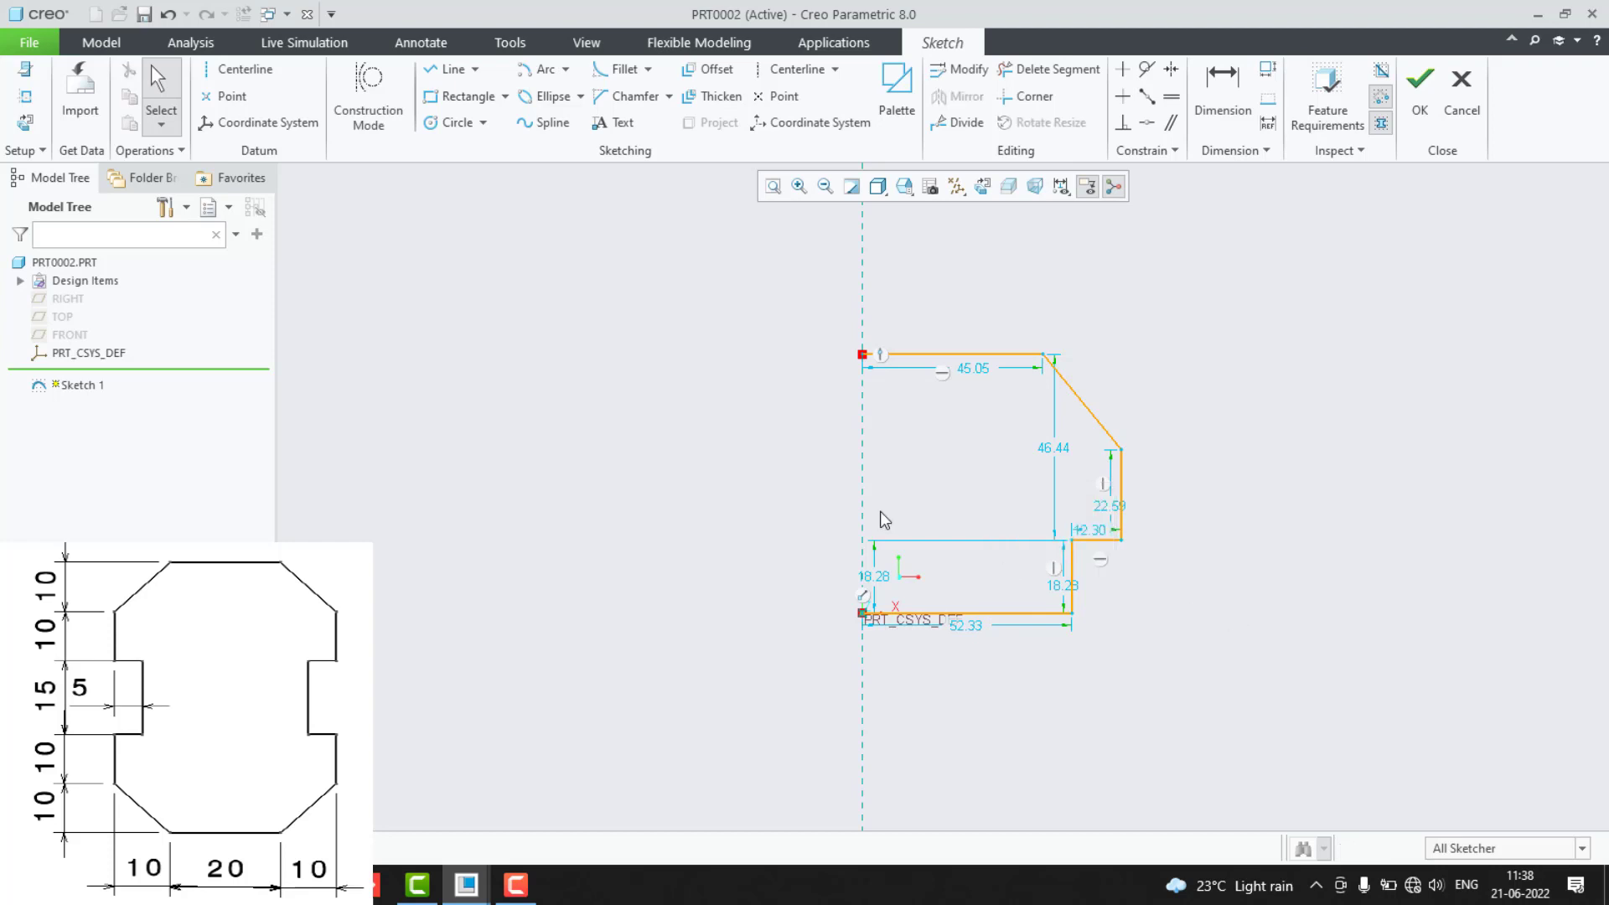
left_click_drag(749, 281, 1205, 652)
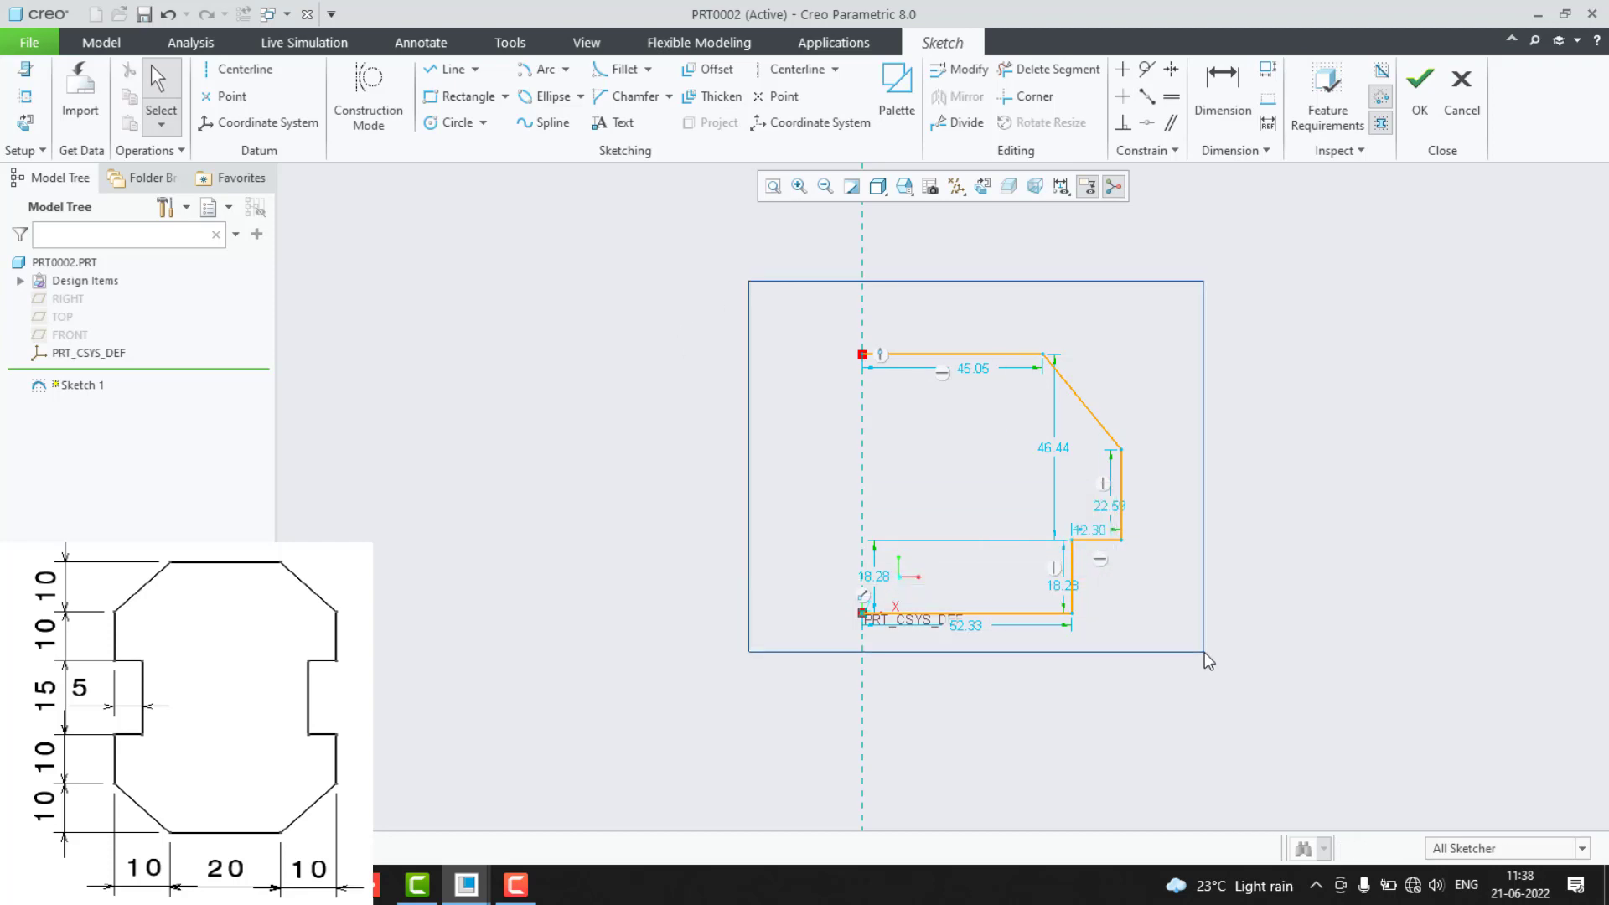
left_click(961, 98)
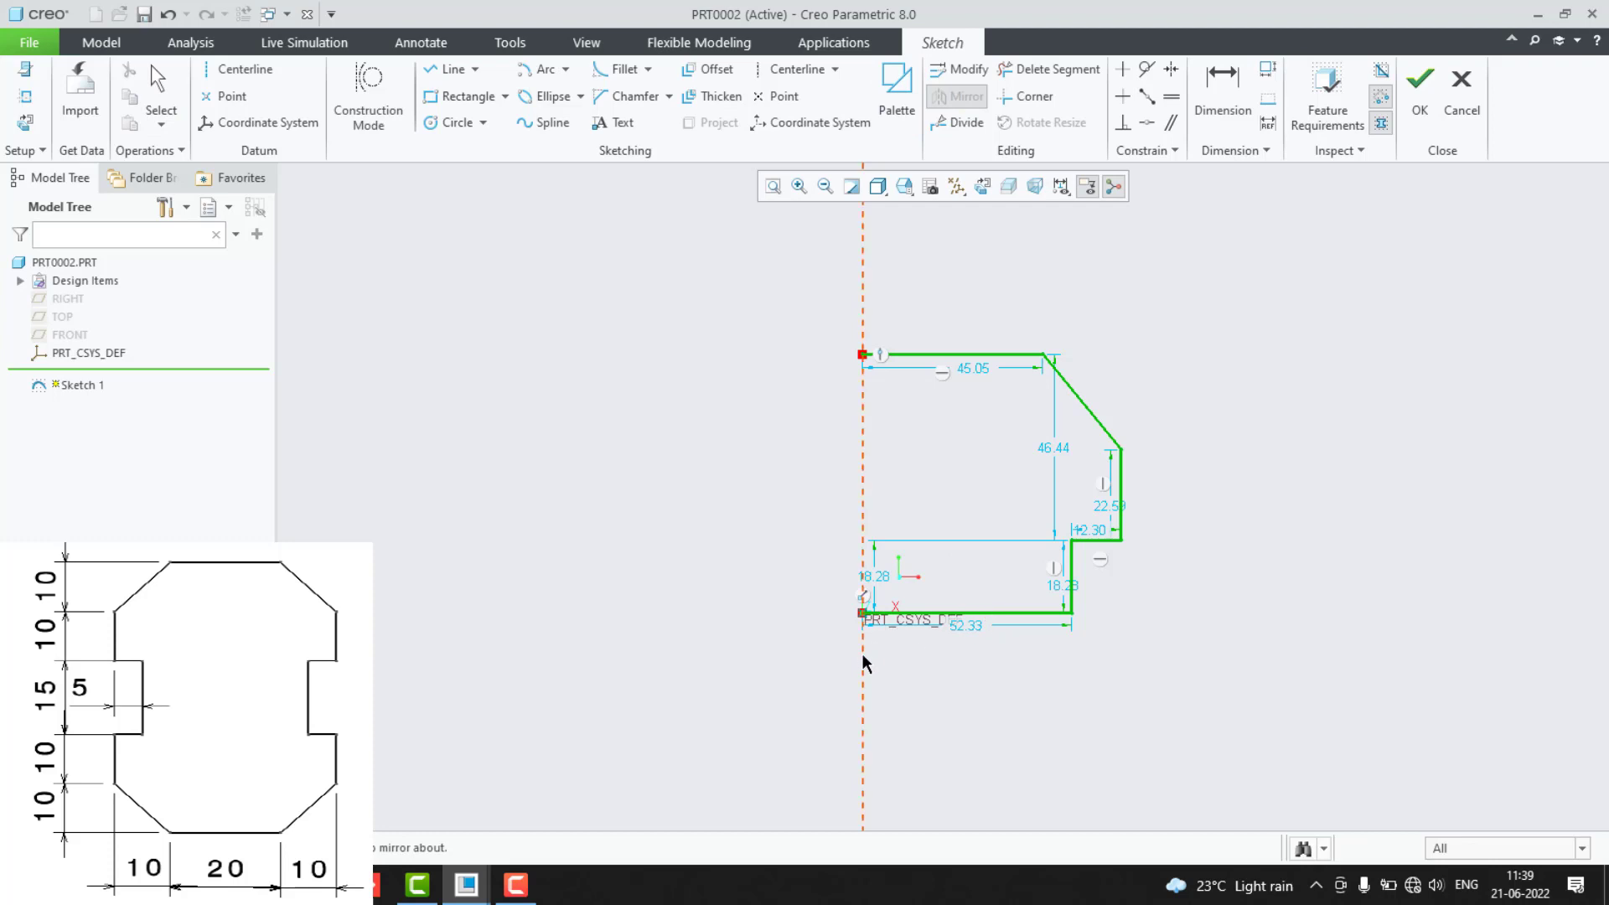
scroll(956, 639, "up", 3)
scroll(984, 614, "down", 6)
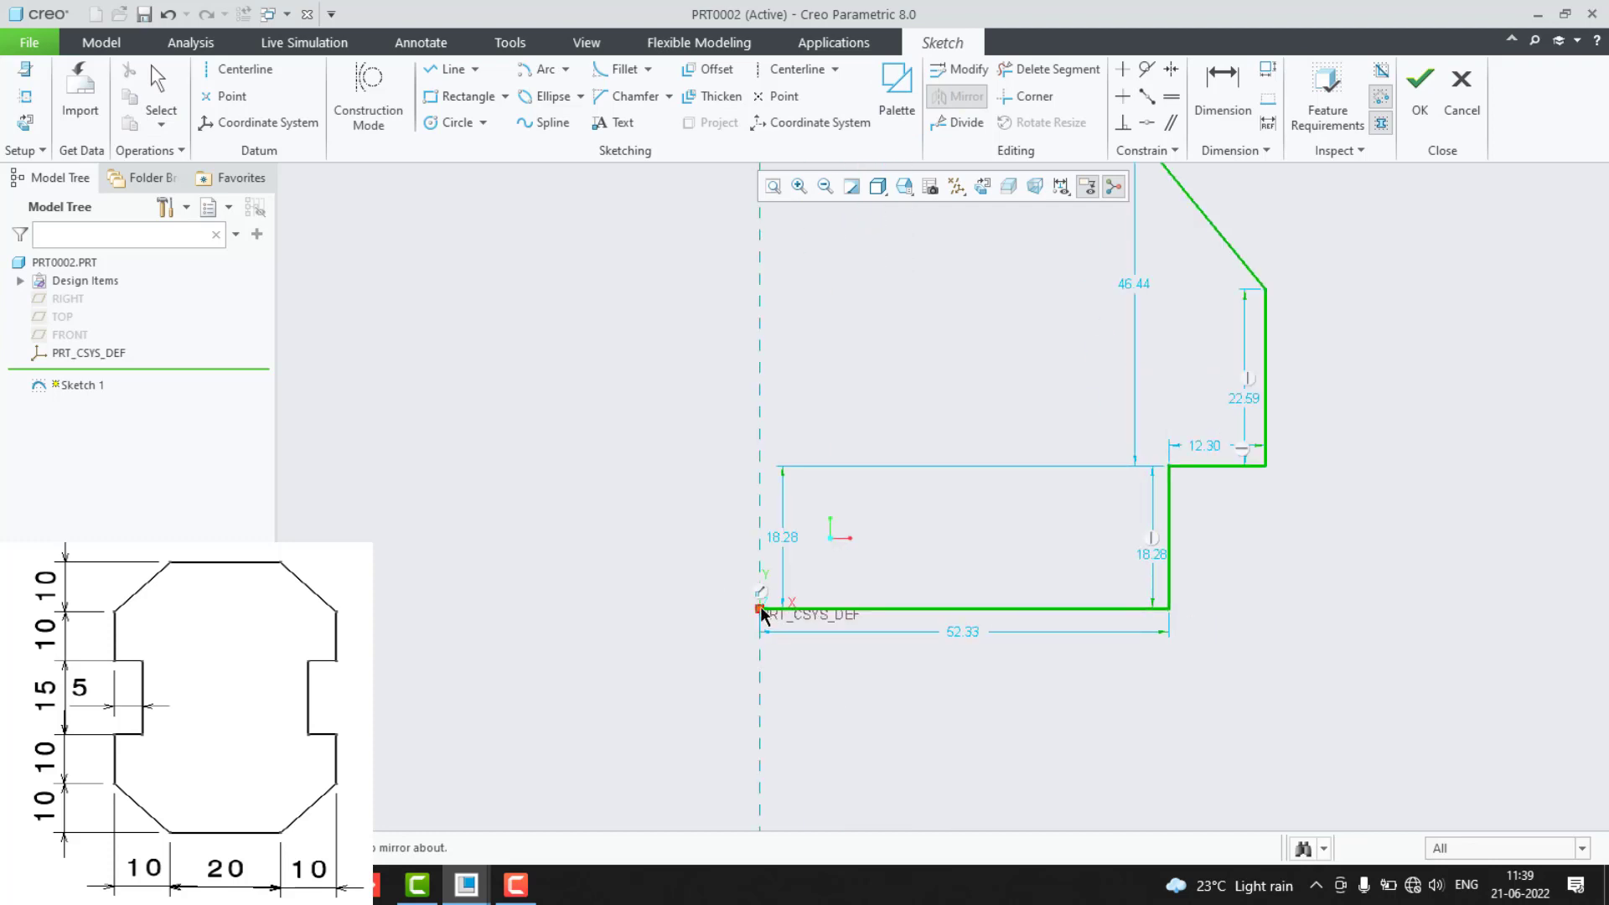
middle_click(1053, 612)
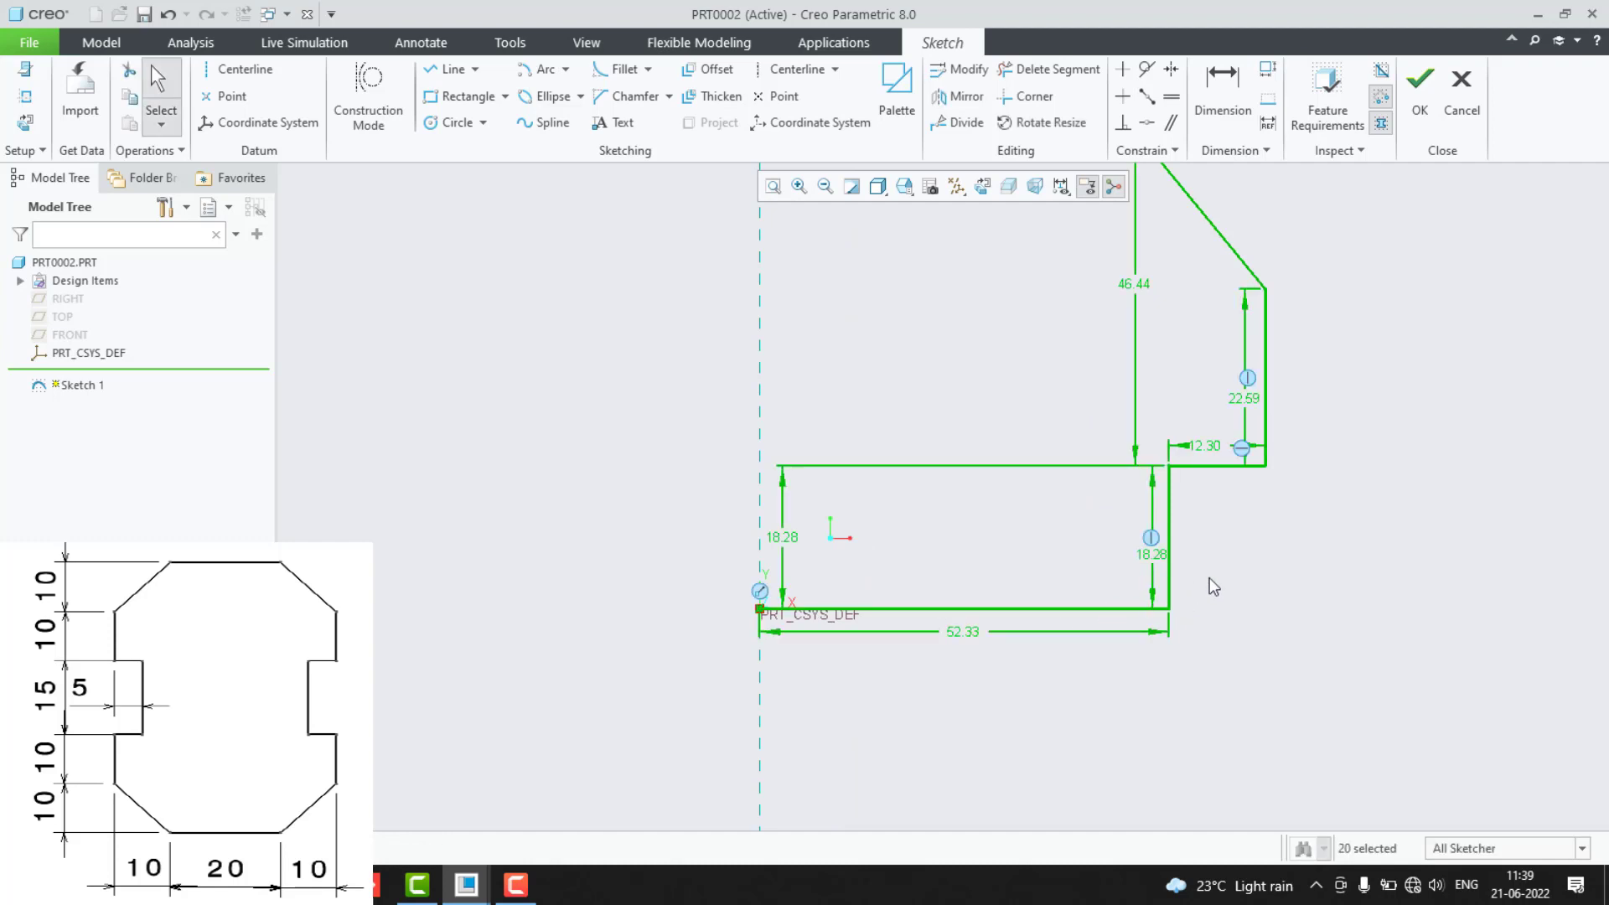
Mirror the five outline segments, leaving out the horizontal base line, about that base line.
scroll(1169, 575, "up", 3)
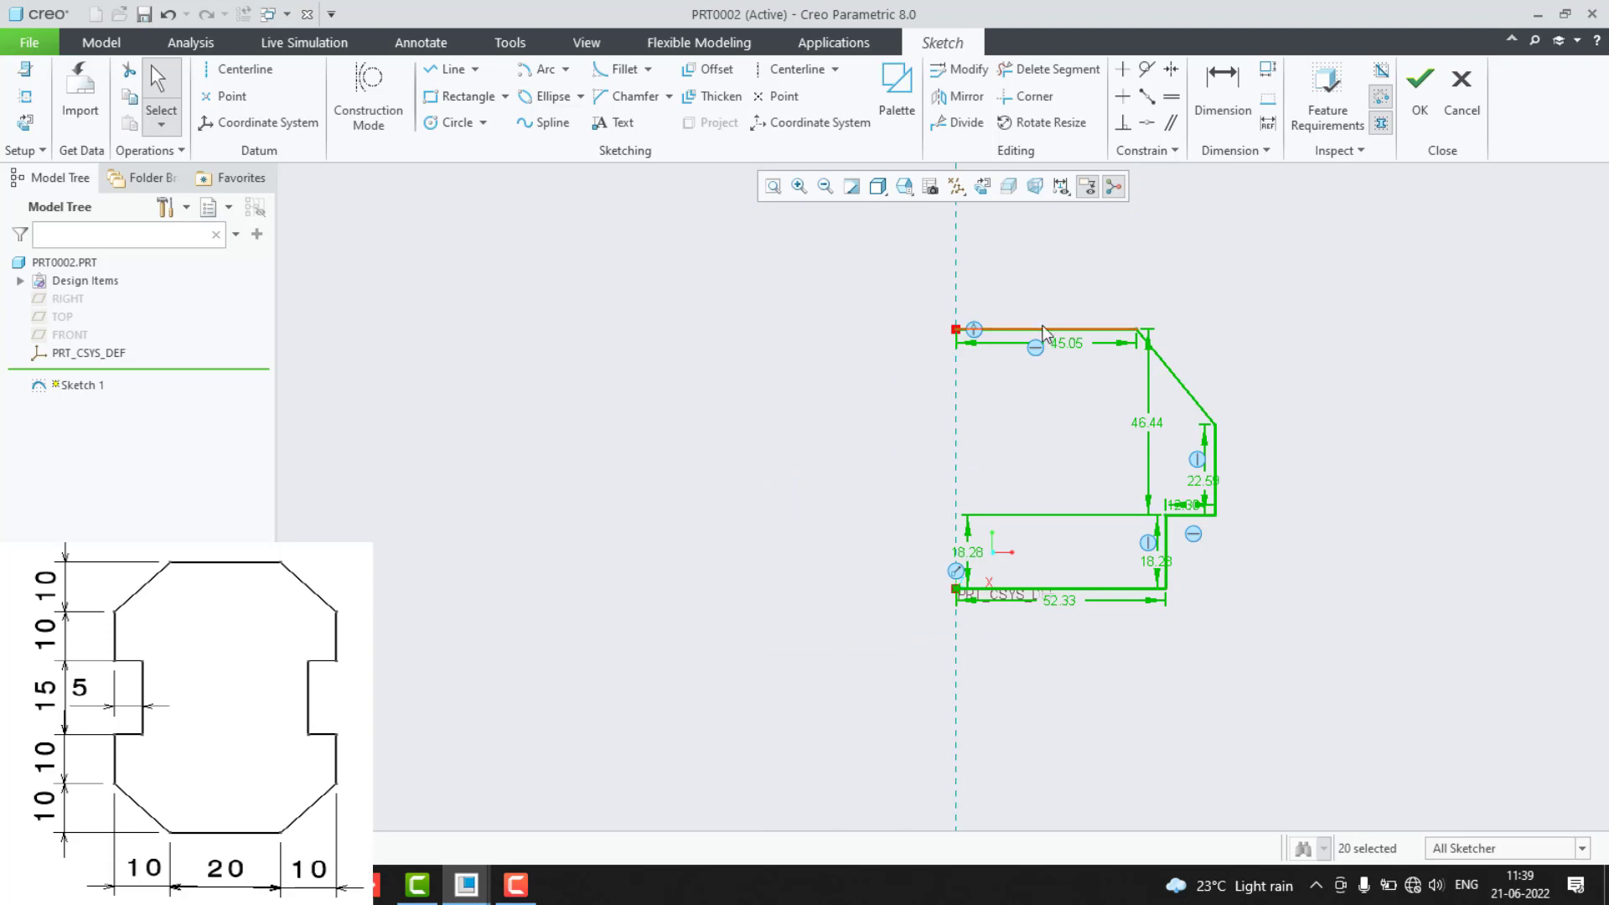
scroll(1024, 446, "up", 1)
left_click(1015, 446)
scroll(1031, 440, "down", 2)
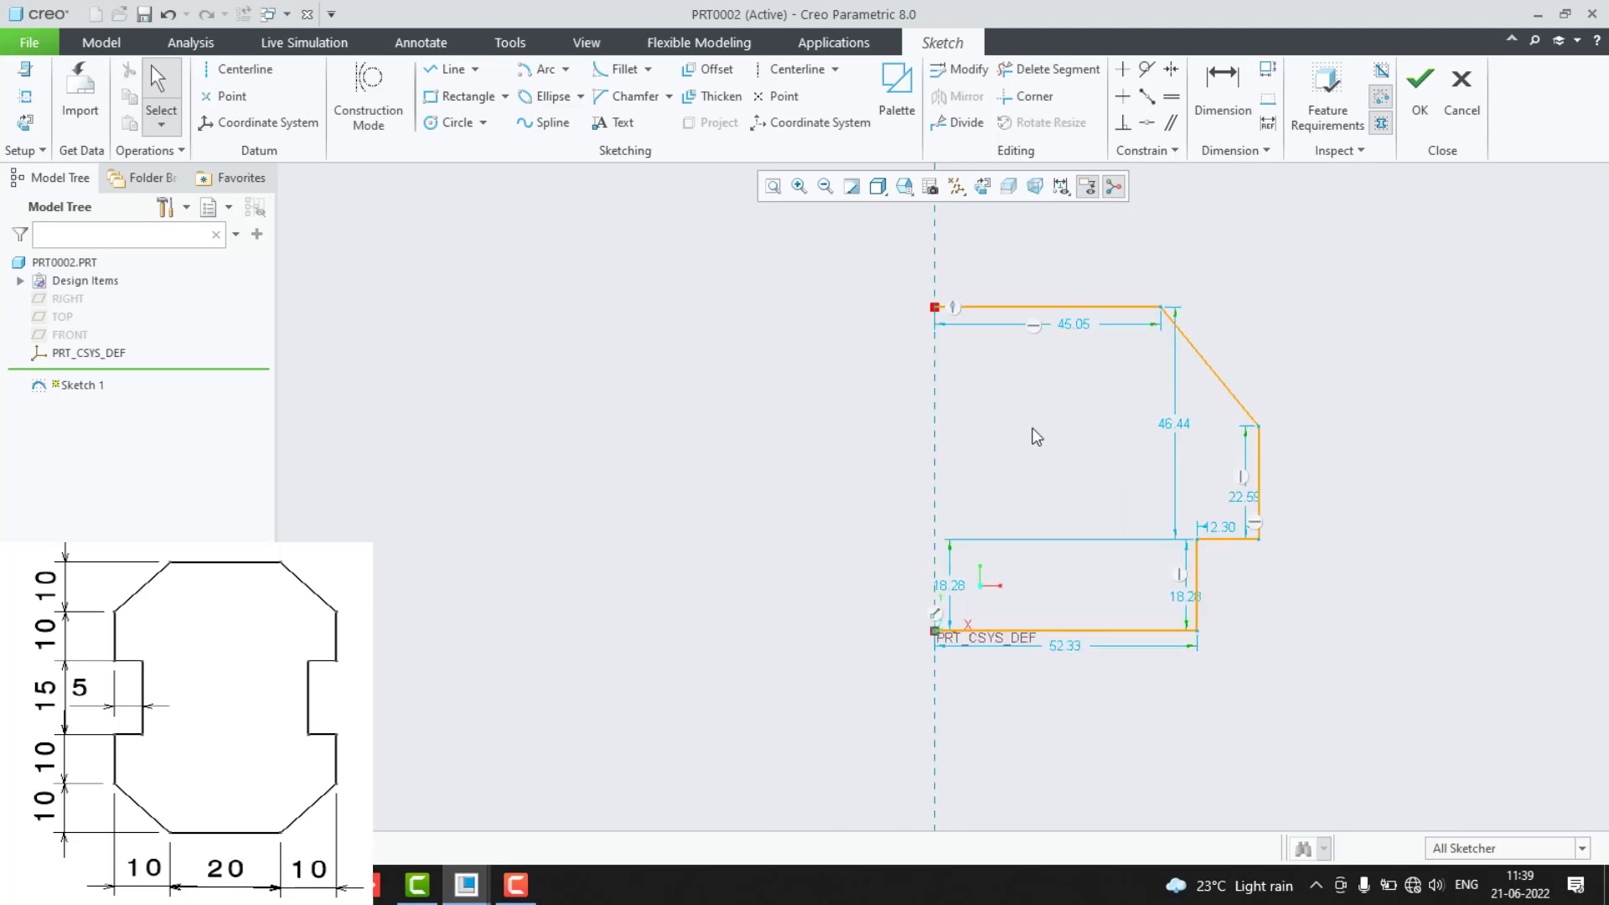
left_click(1215, 382)
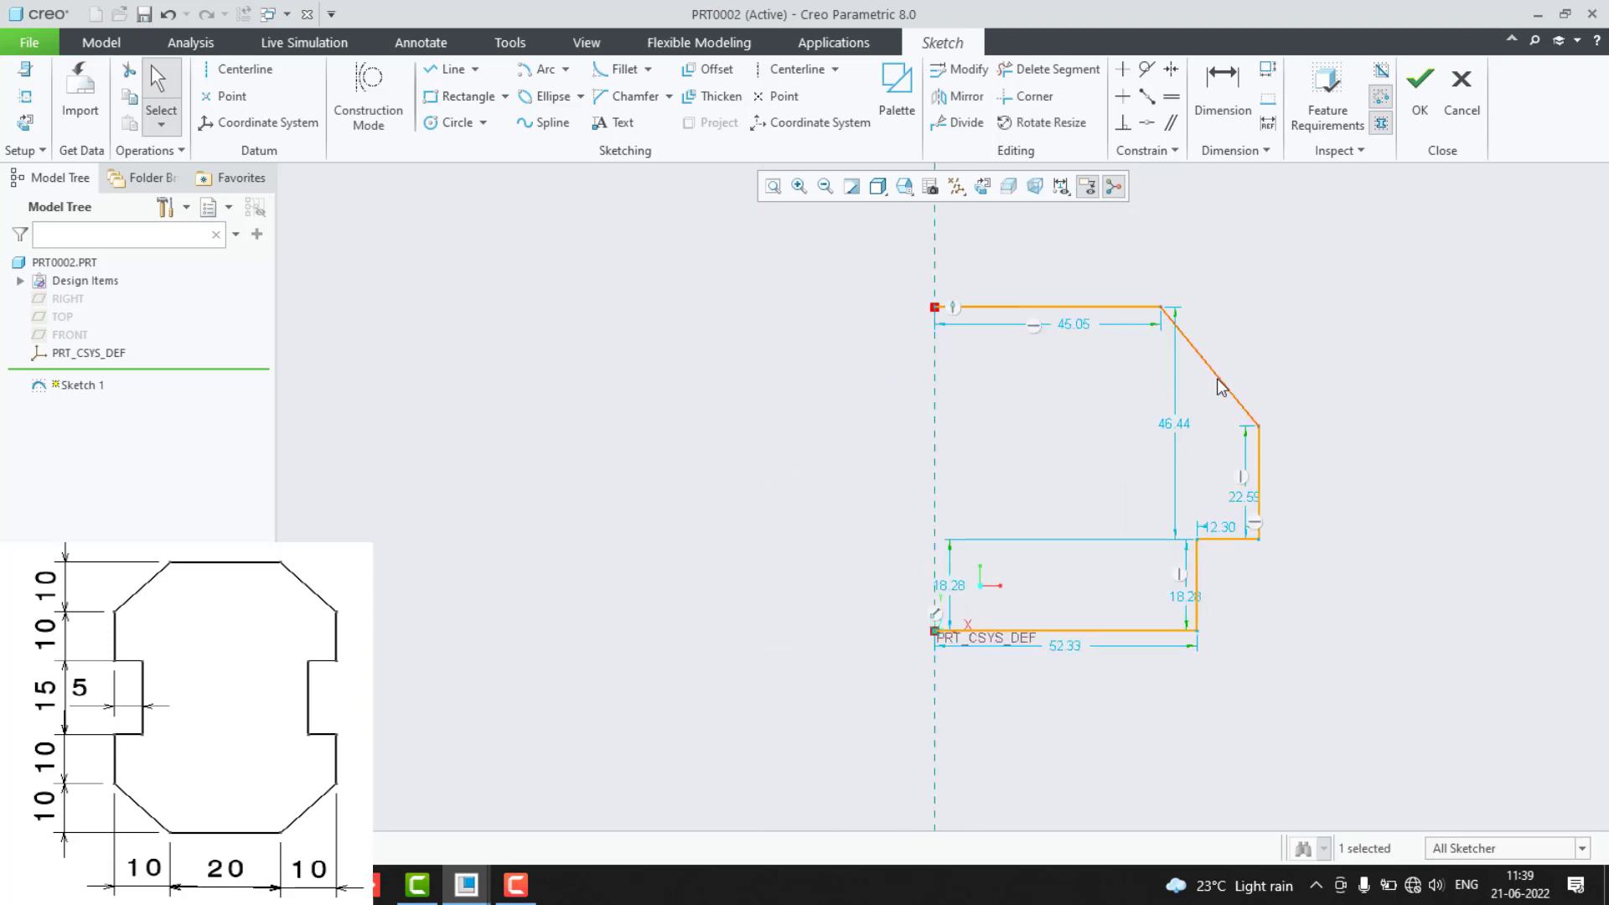
left_click(1257, 469, "ctrl")
left_click(1226, 539, "ctrl")
left_click(1198, 578, "ctrl")
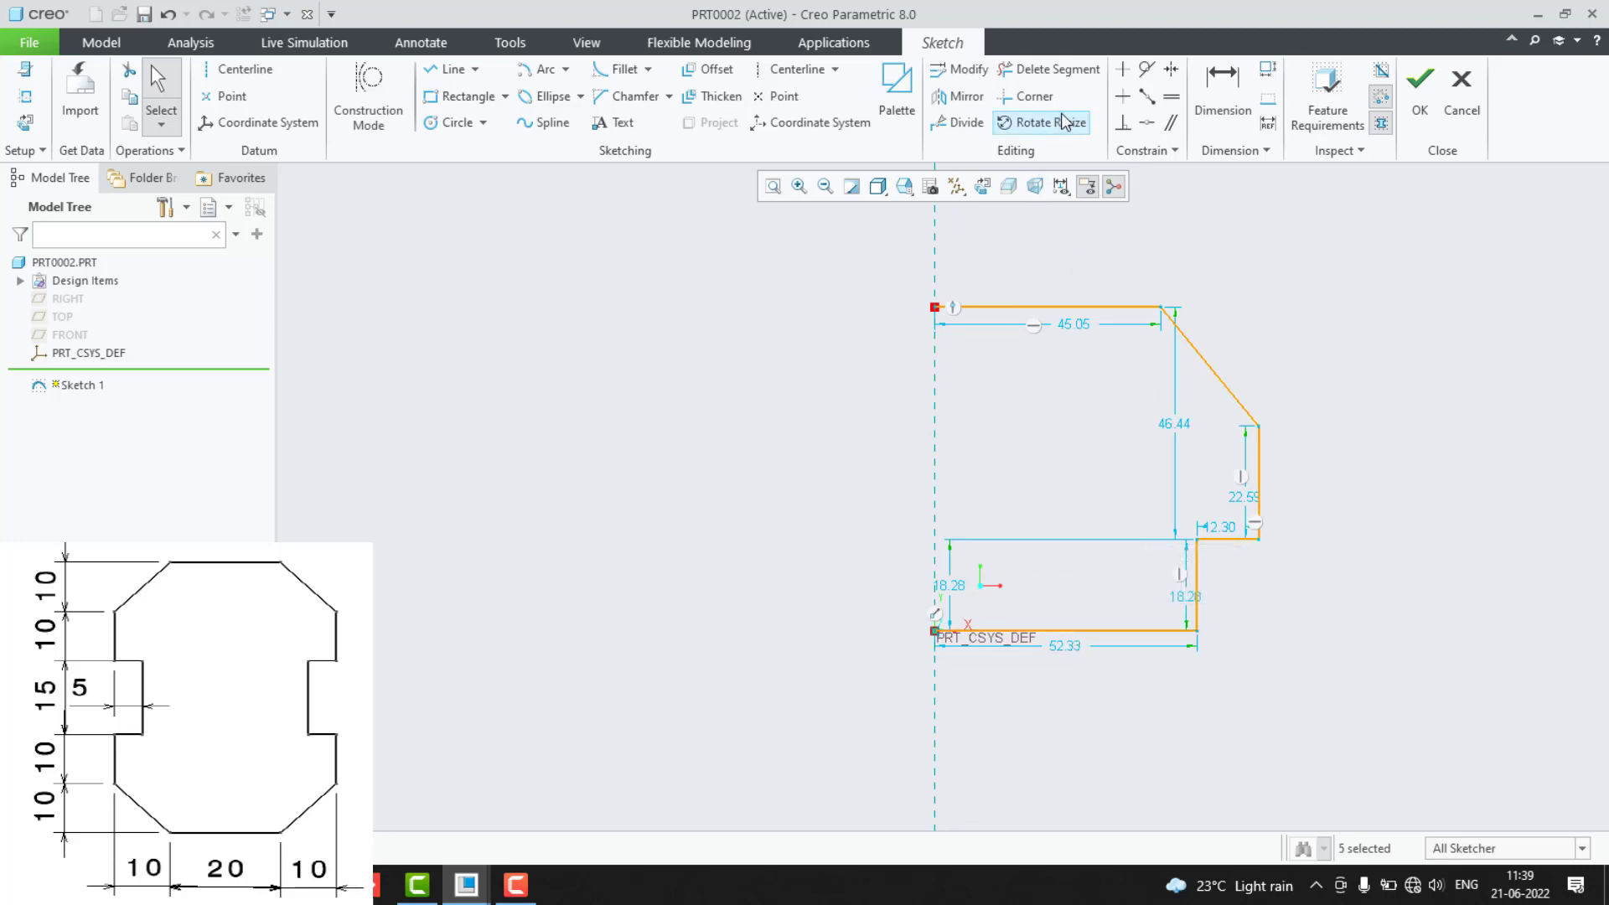
left_click(958, 96)
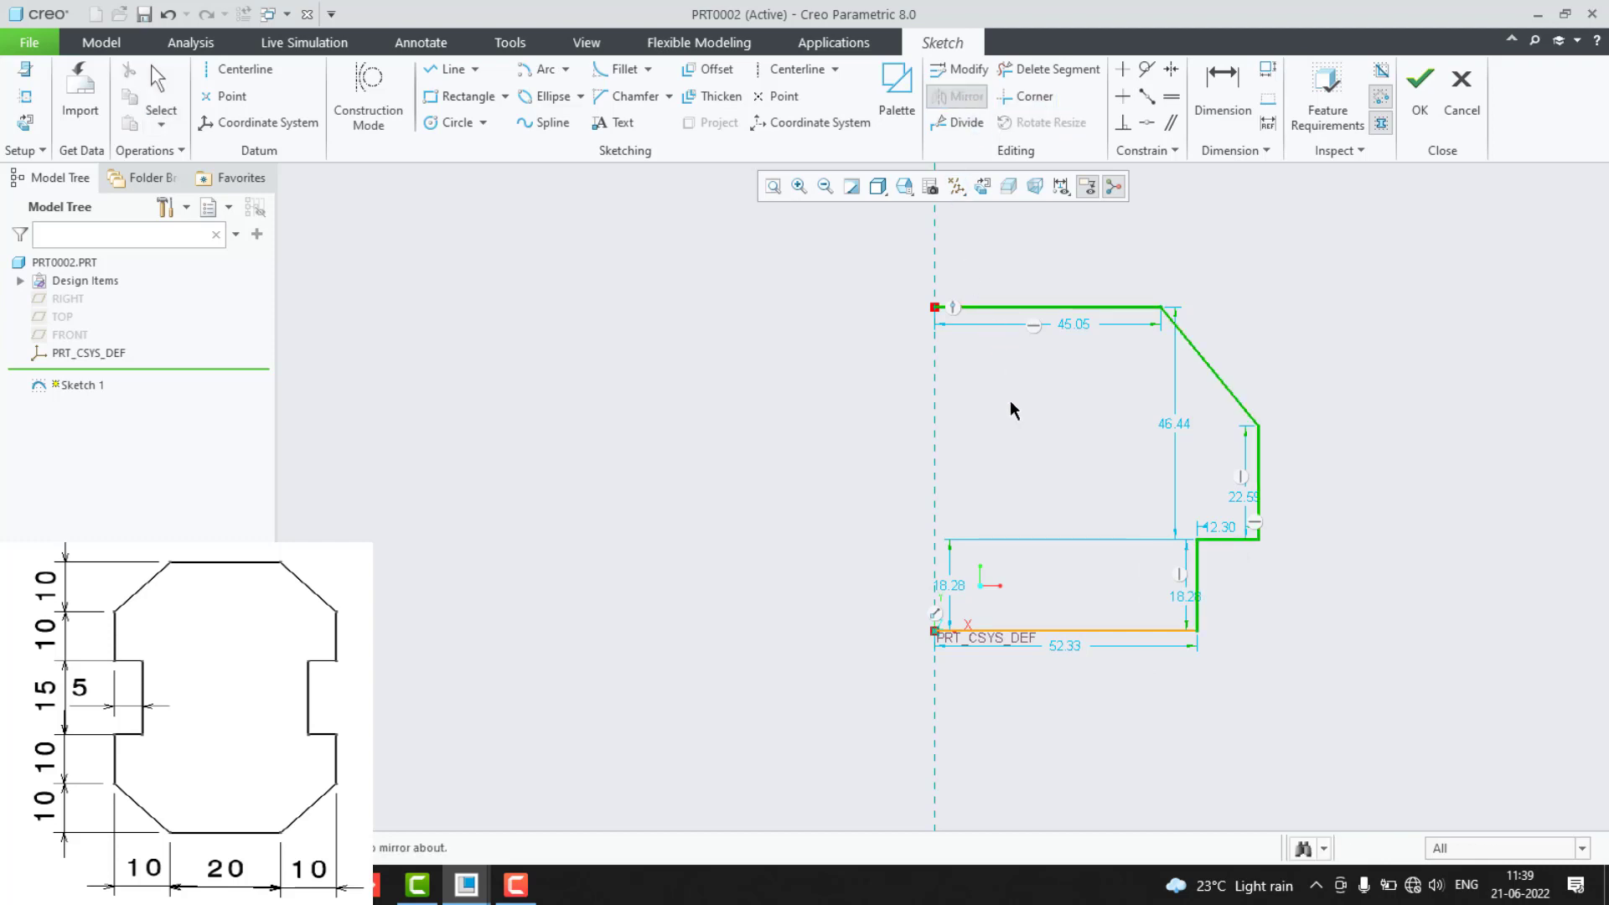
left_click(1062, 629)
Mirror the half profile about the vertical centerline and delete the horizontal line across the profile's middle.
scroll(830, 650, "down", 4)
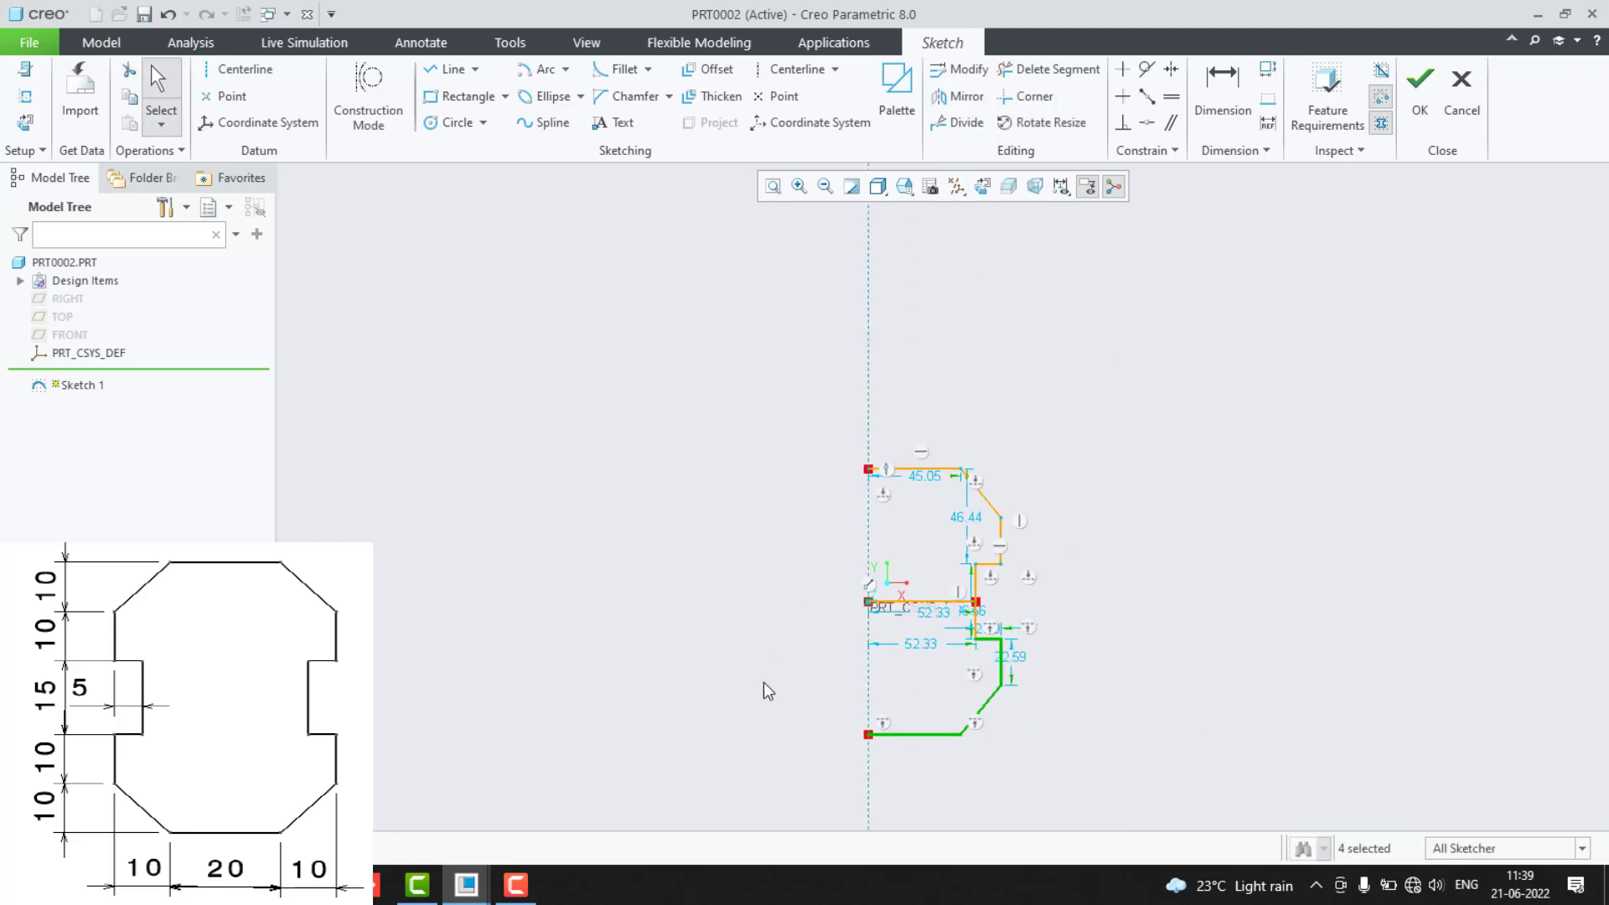
scroll(754, 721, "up", 3)
scroll(914, 689, "down", 1)
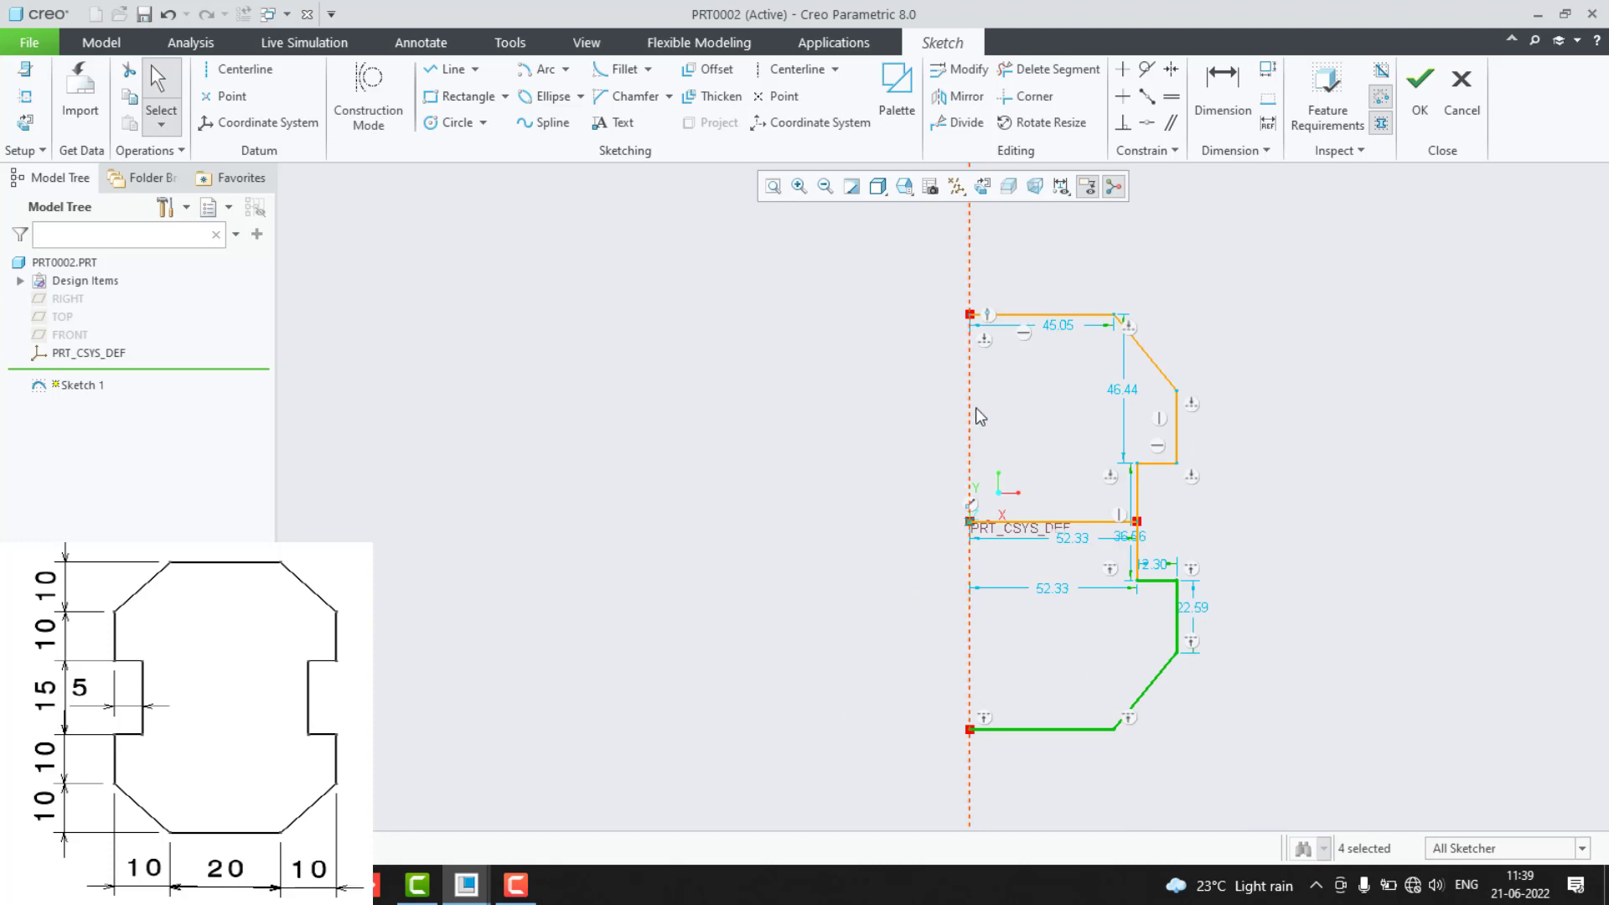
mouse_move(852, 244)
left_mouse_down()
mouse_move(970, 339)
mouse_move(1316, 805)
mouse_move(1305, 784)
left_mouse_up()
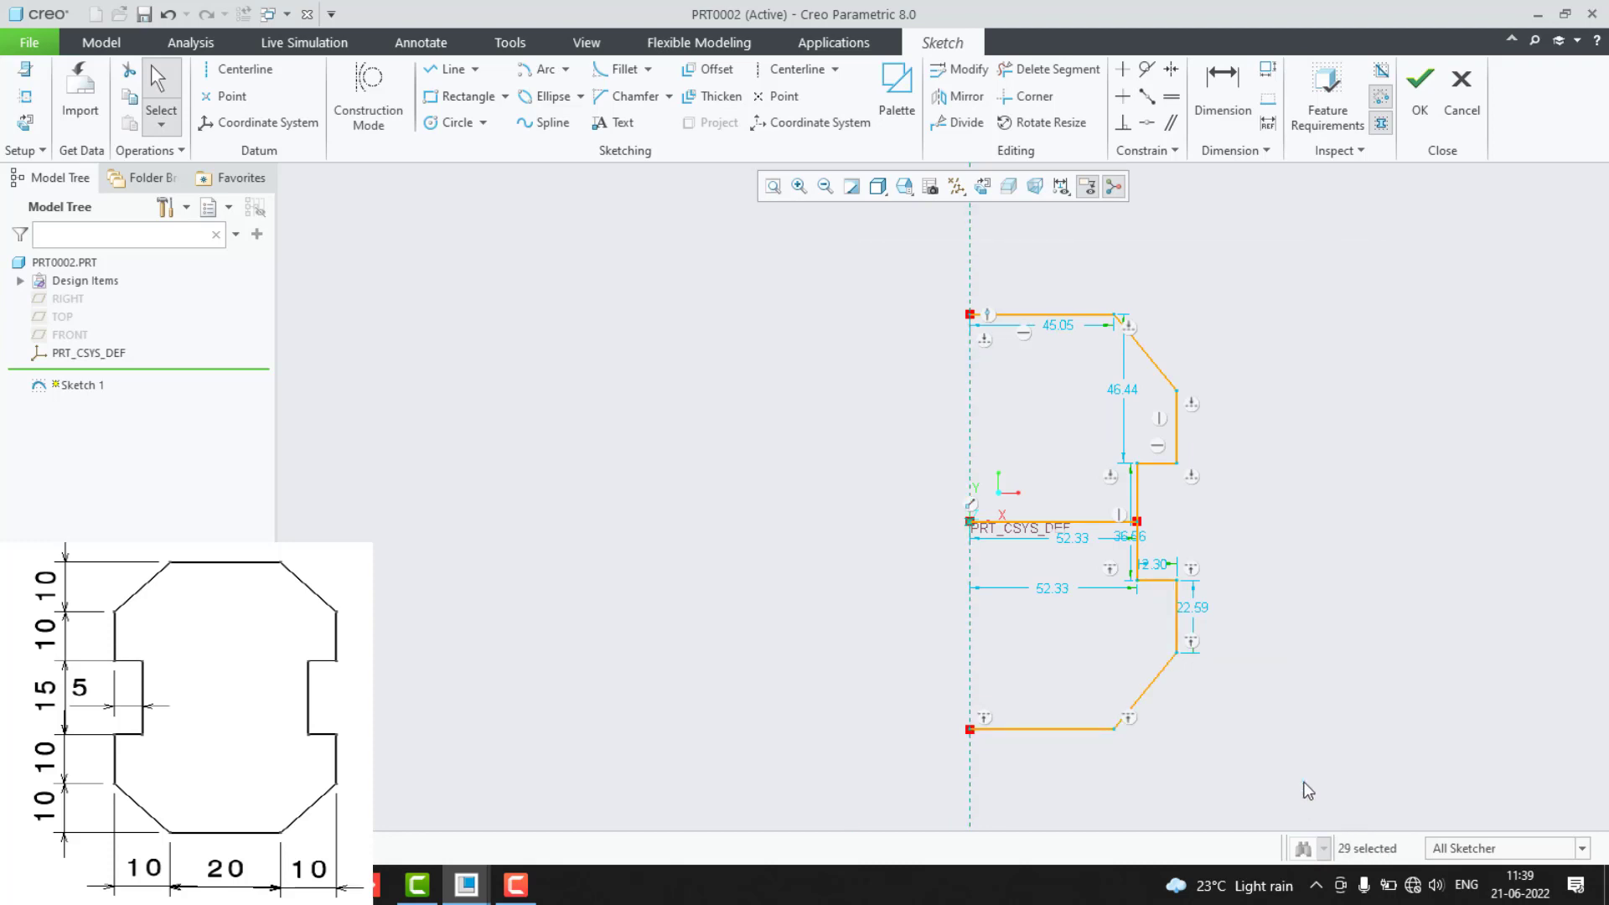
left_click(958, 97)
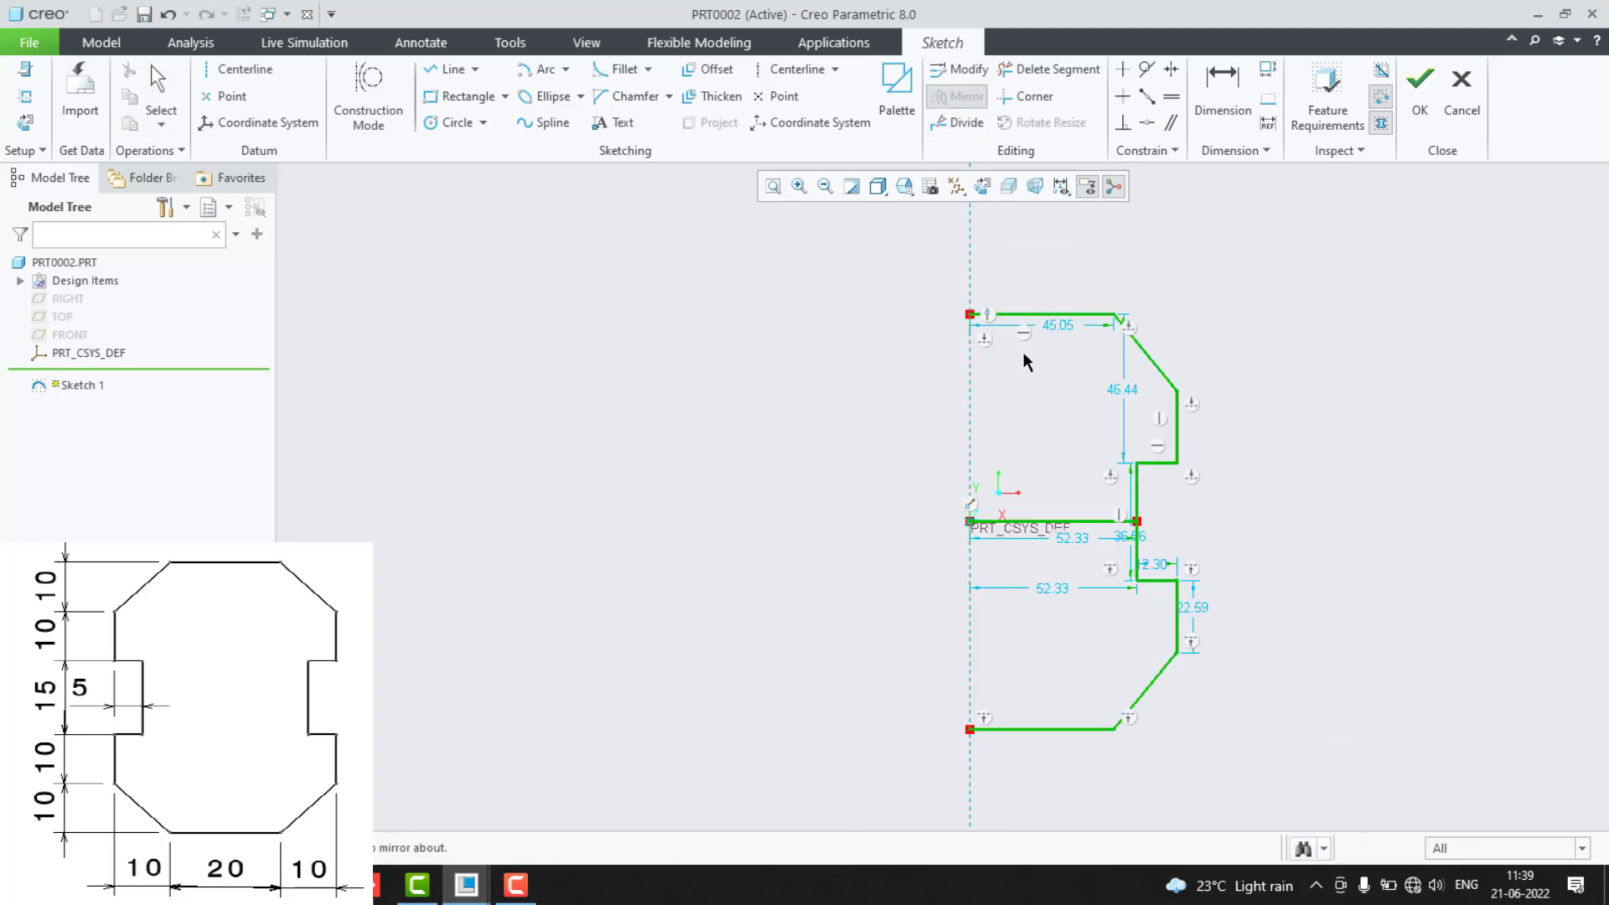
left_click(970, 390)
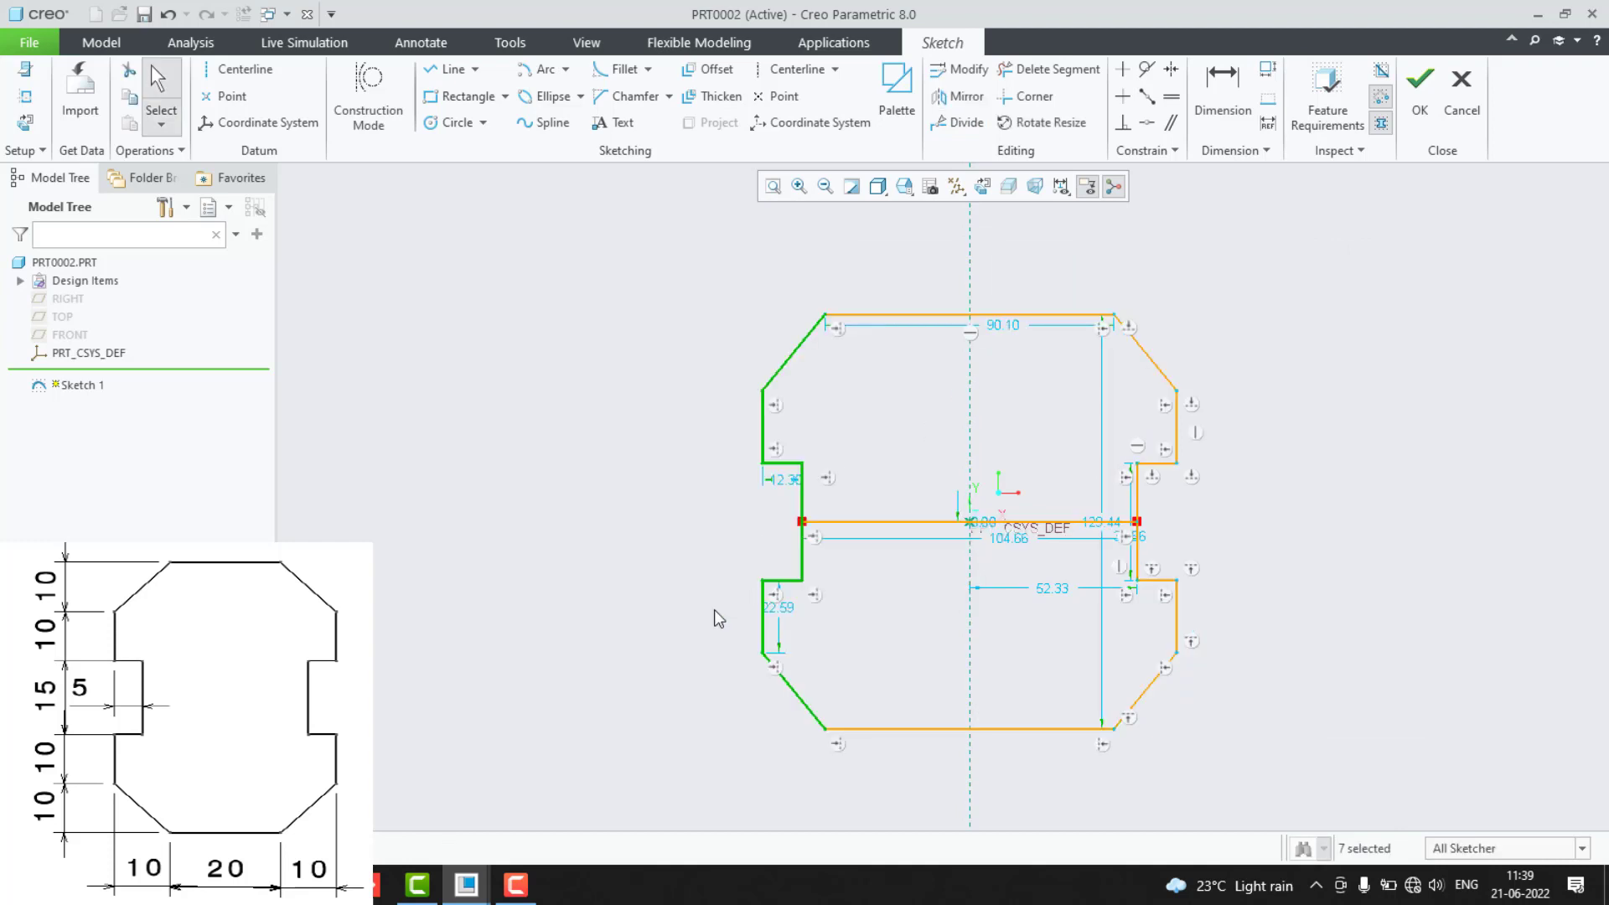
left_click(875, 523)
key("Delete")
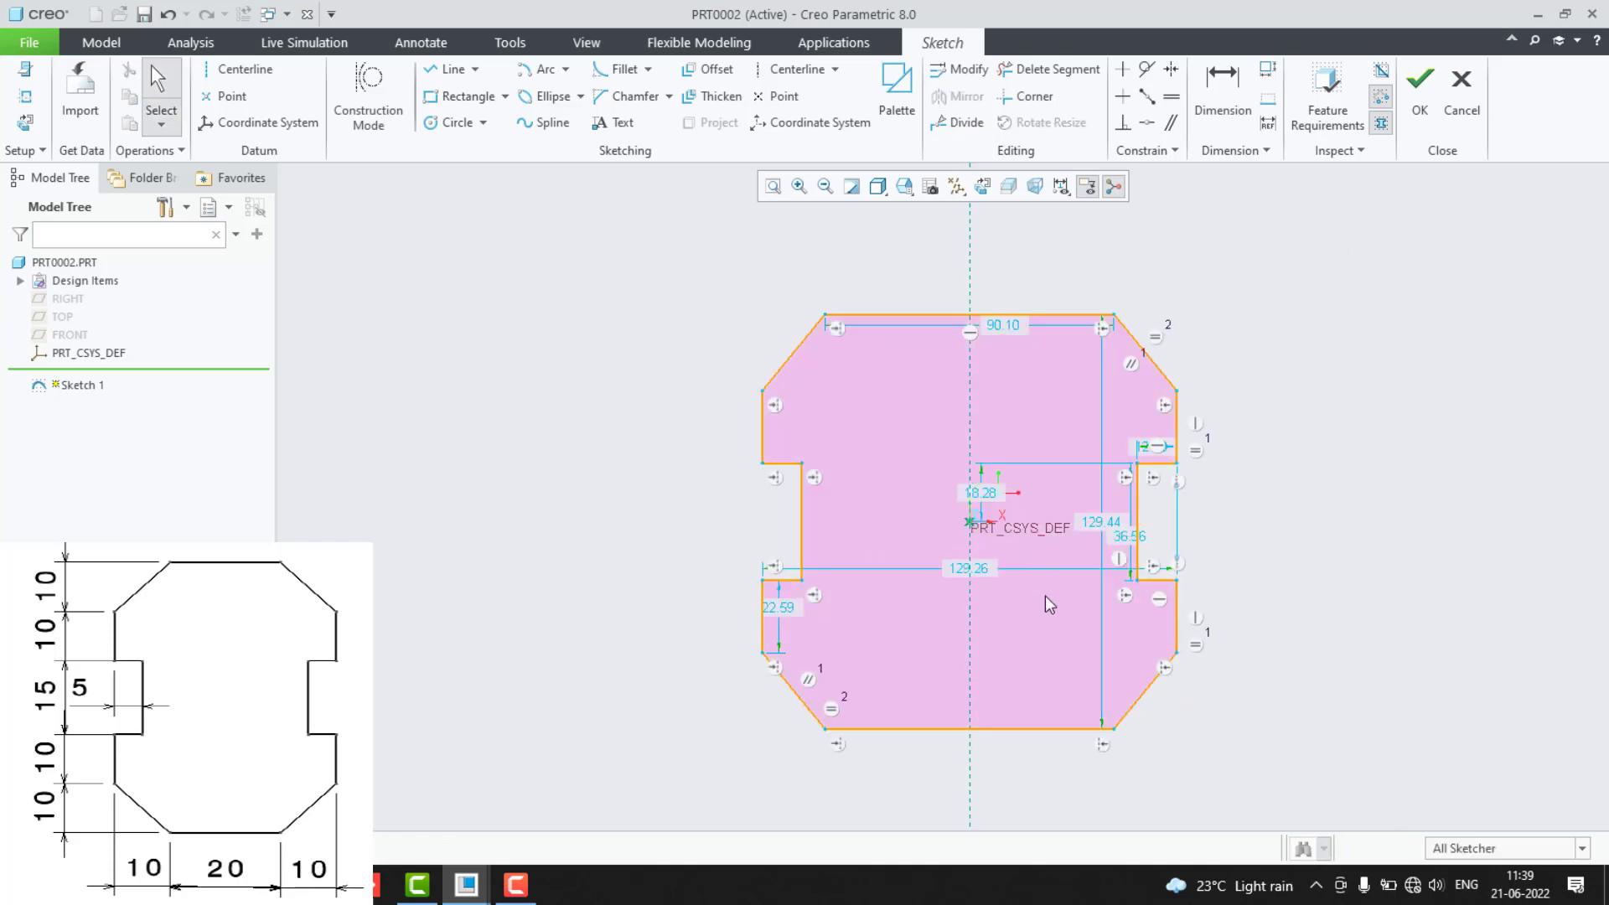
Dimension the vertical height of the profile's upper-left chamfer and set it to 10.
scroll(979, 424, "up", 3)
scroll(972, 586, "down", 3)
scroll(966, 712, "up", 2)
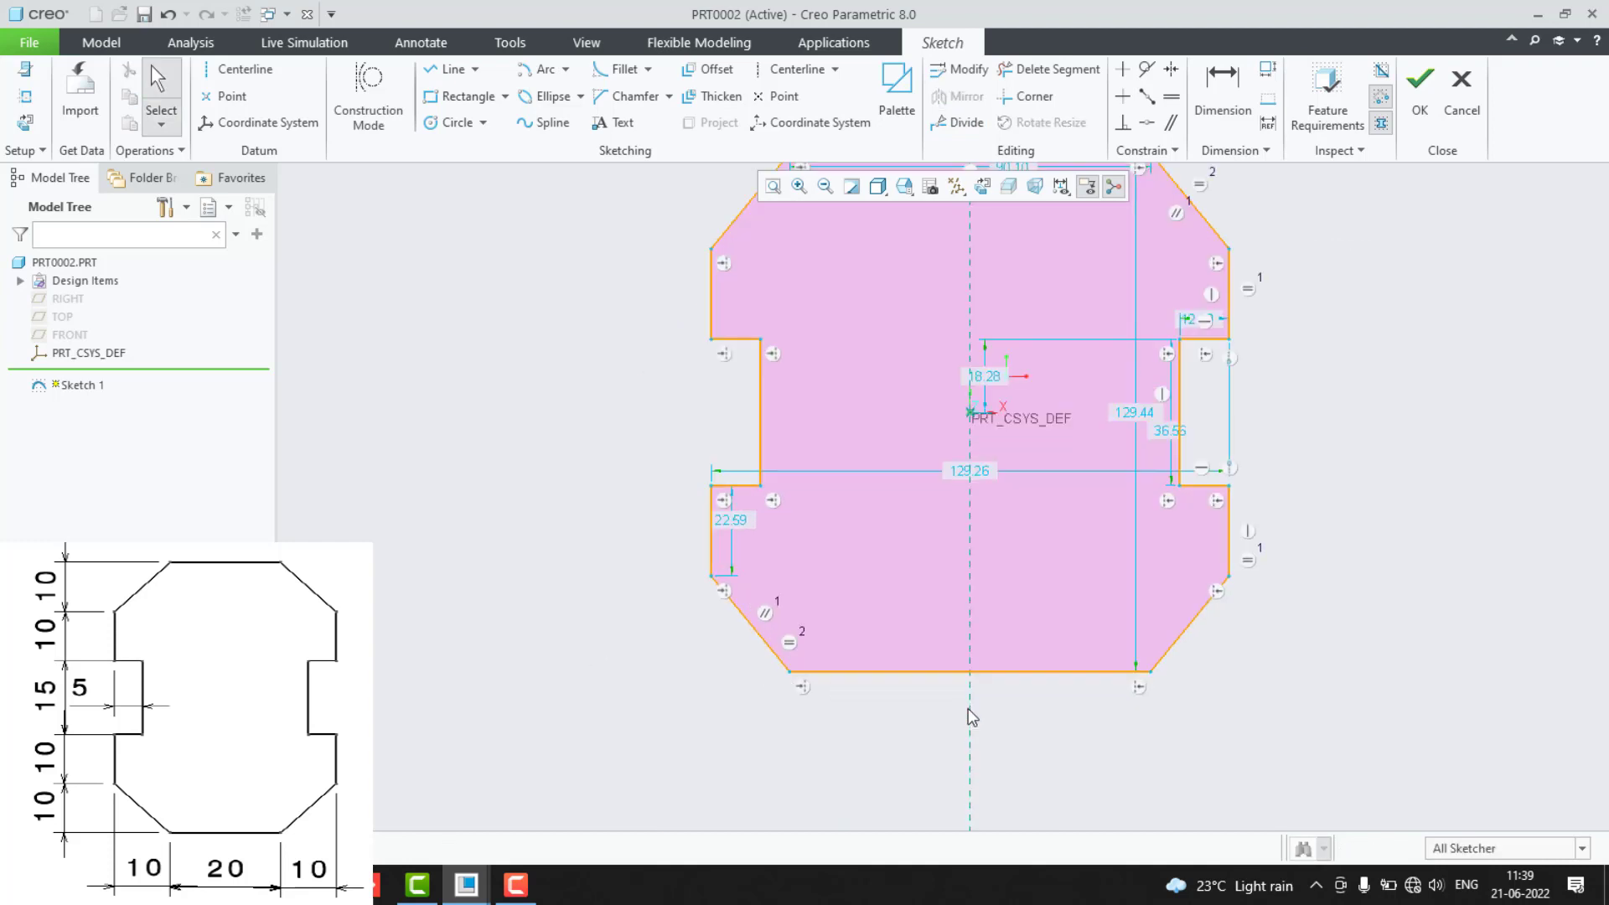
scroll(928, 726, "down", 2)
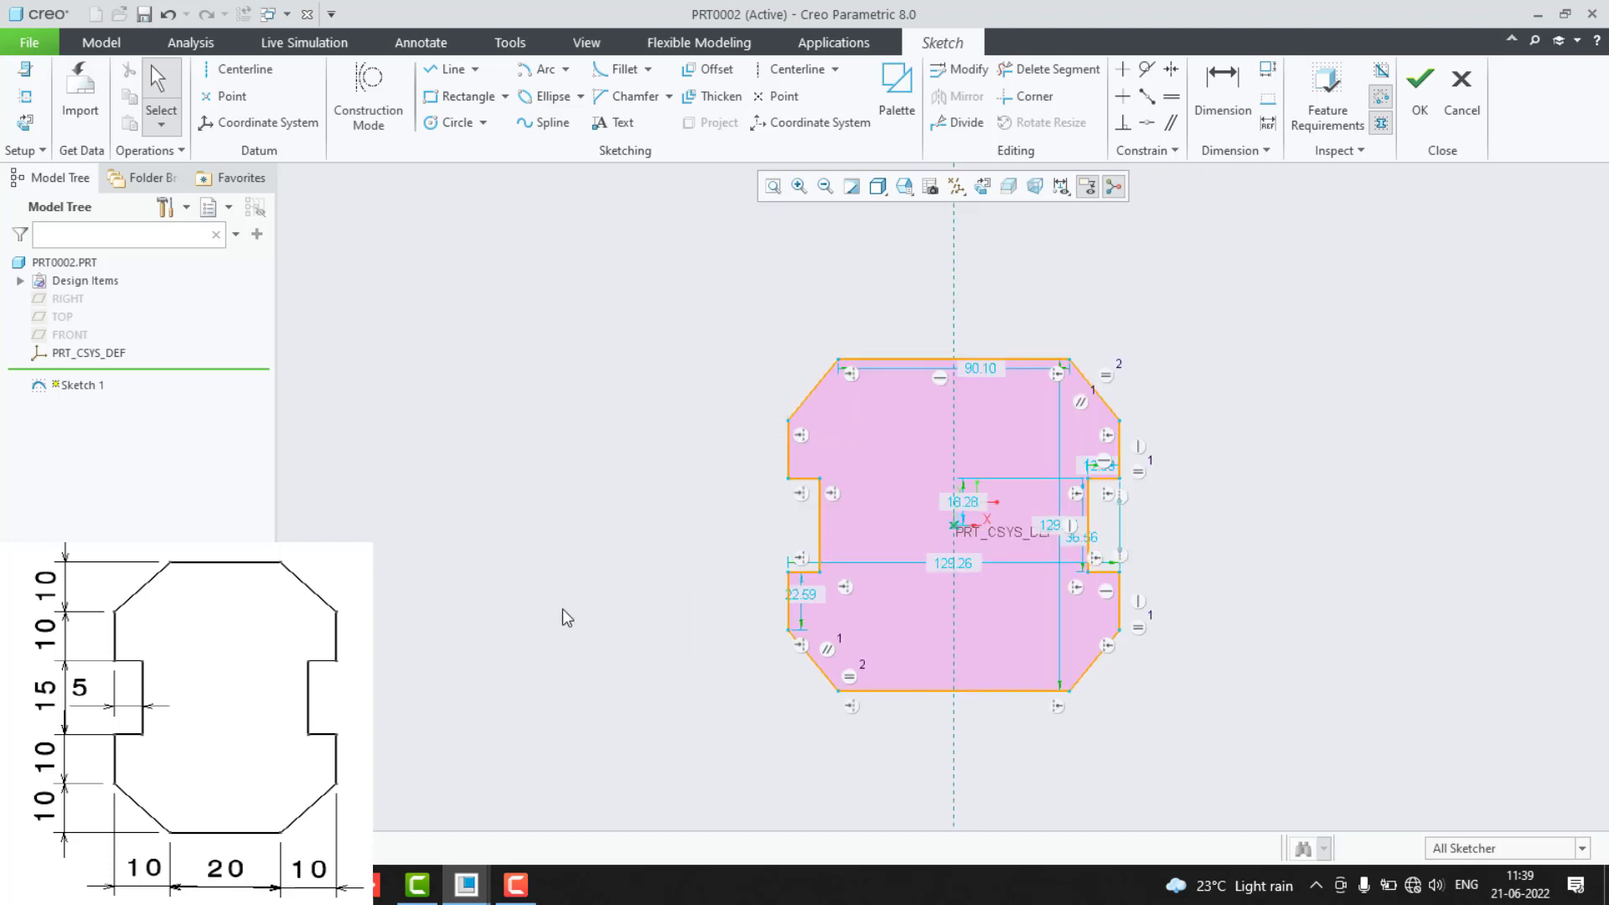
key("d")
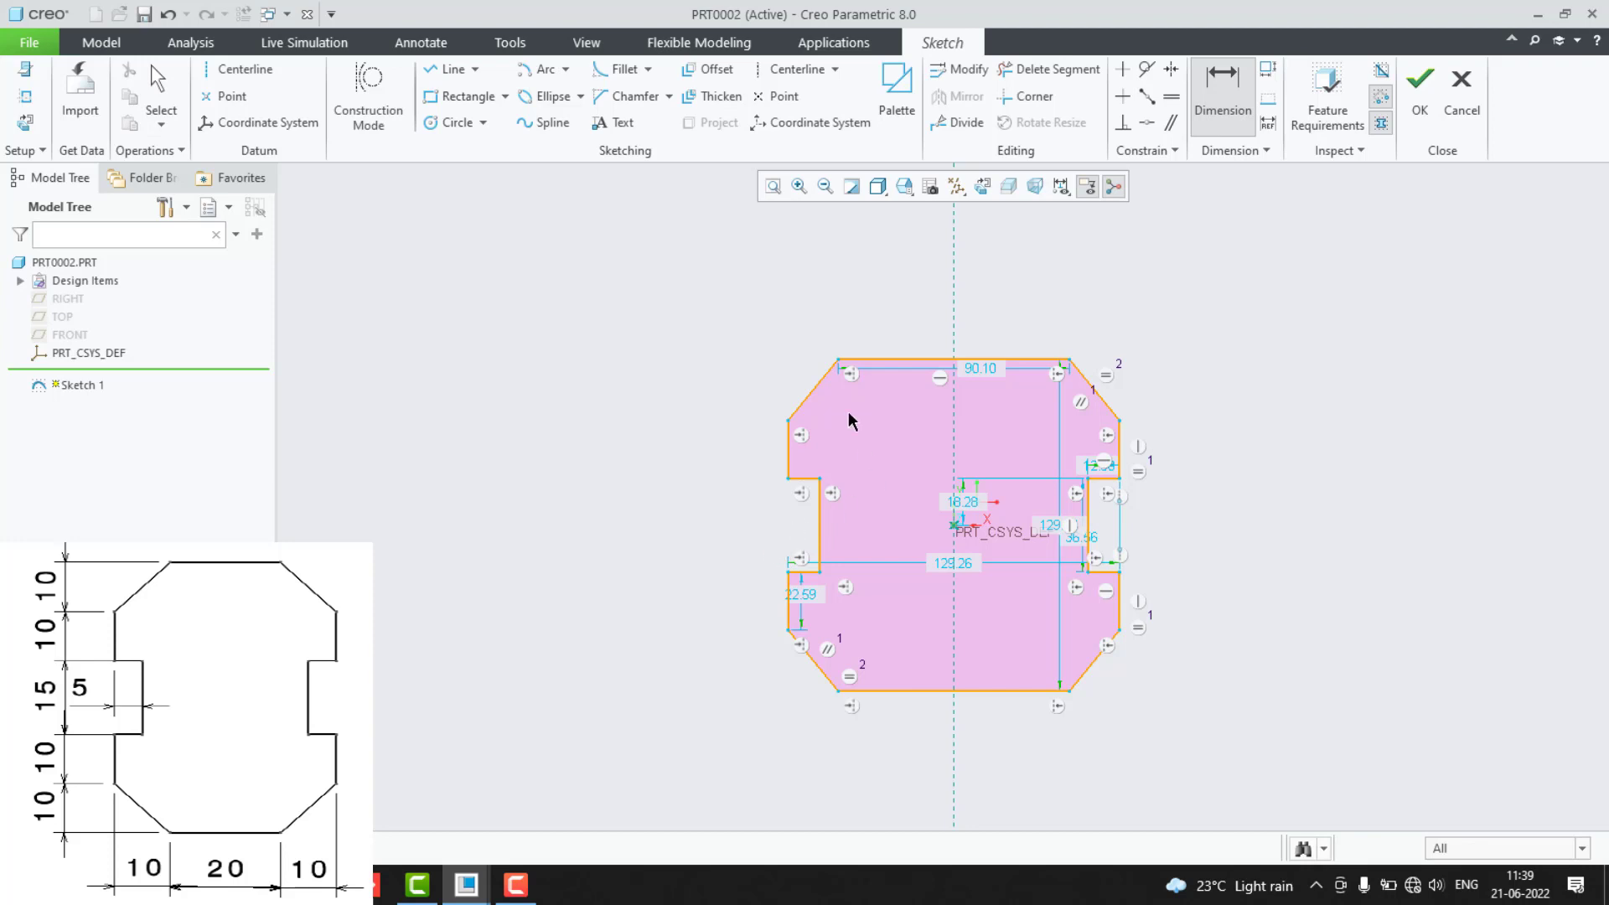
left_click(873, 358)
left_click(788, 420)
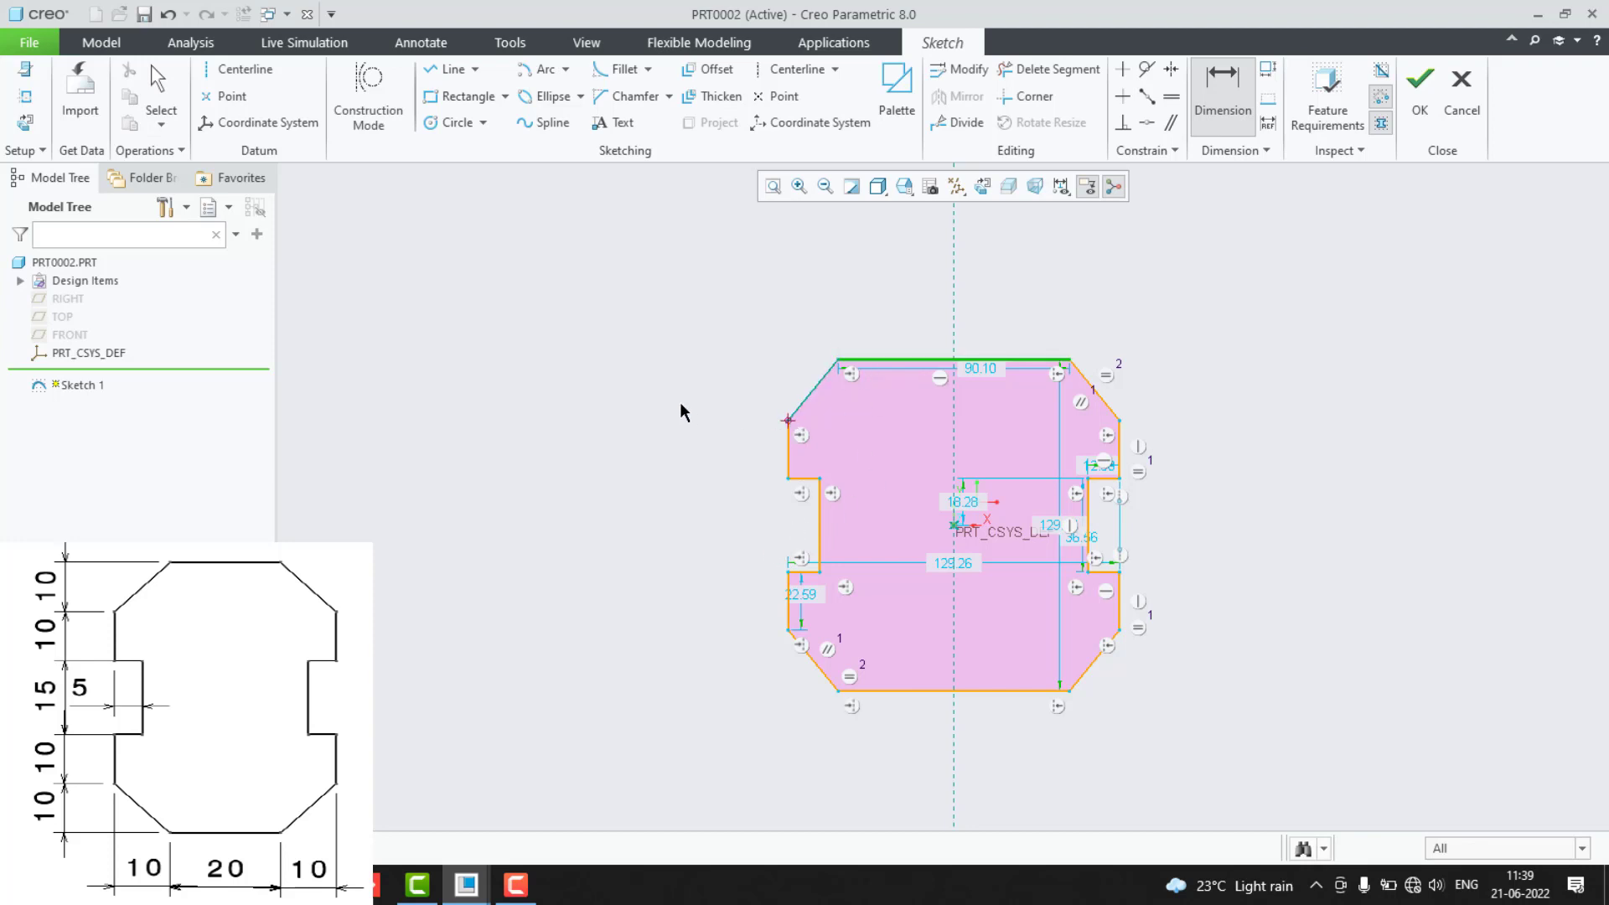
middle_click(681, 411)
type("10")
key("Return")
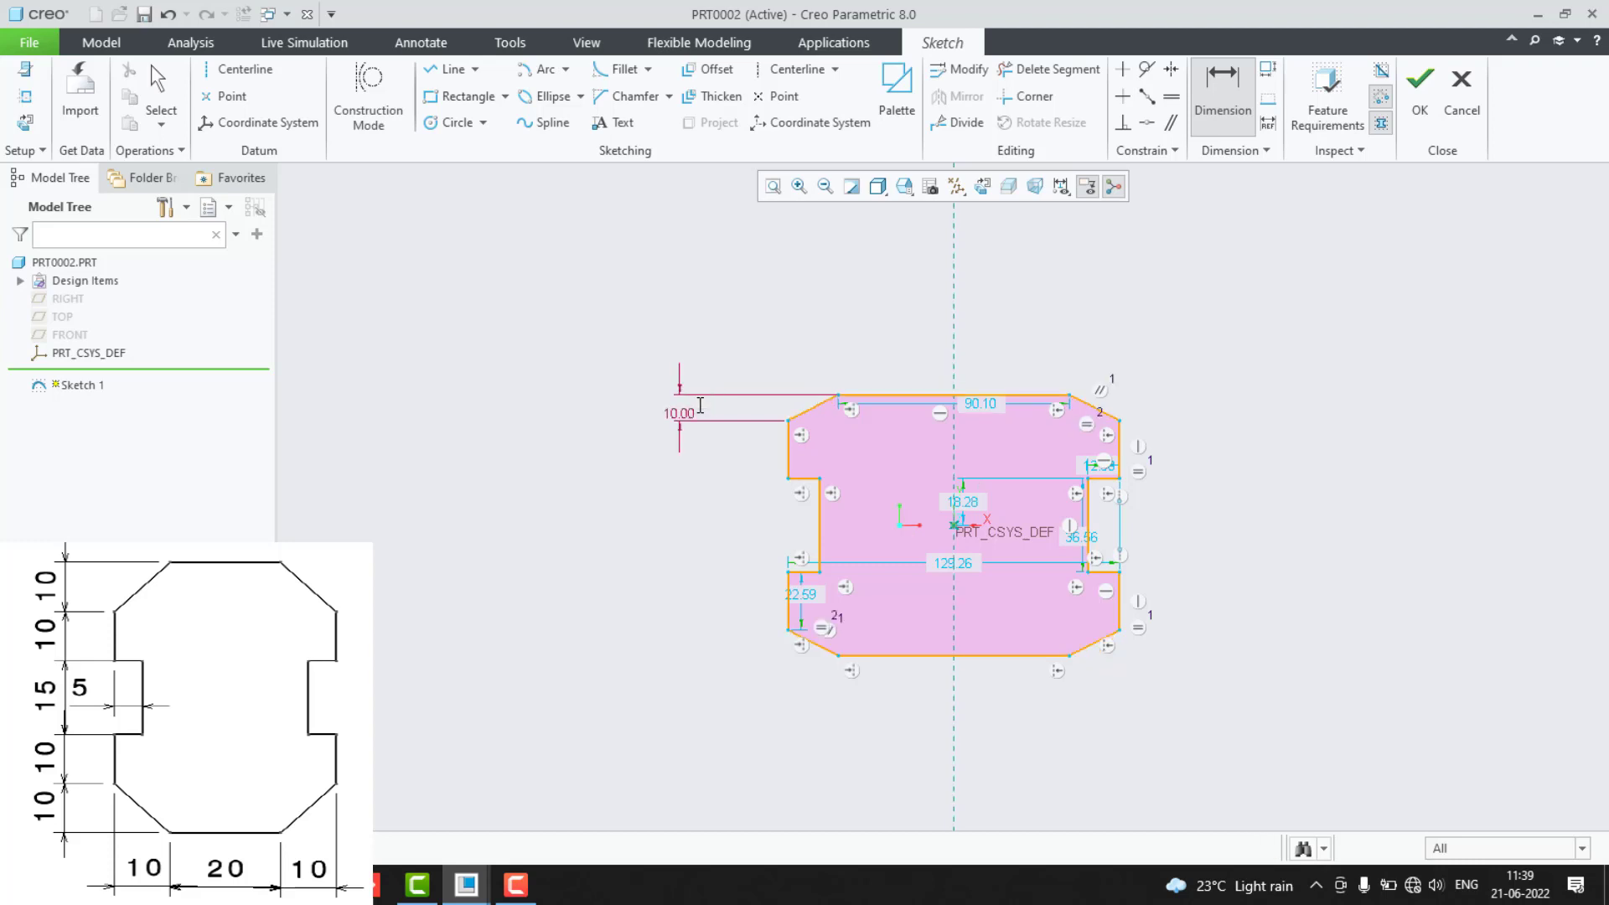
Dimension the left vertical edge above the notch as 10 and the left notch's height as 15.
left_click(790, 466)
middle_click(698, 471)
type("10")
key("Return")
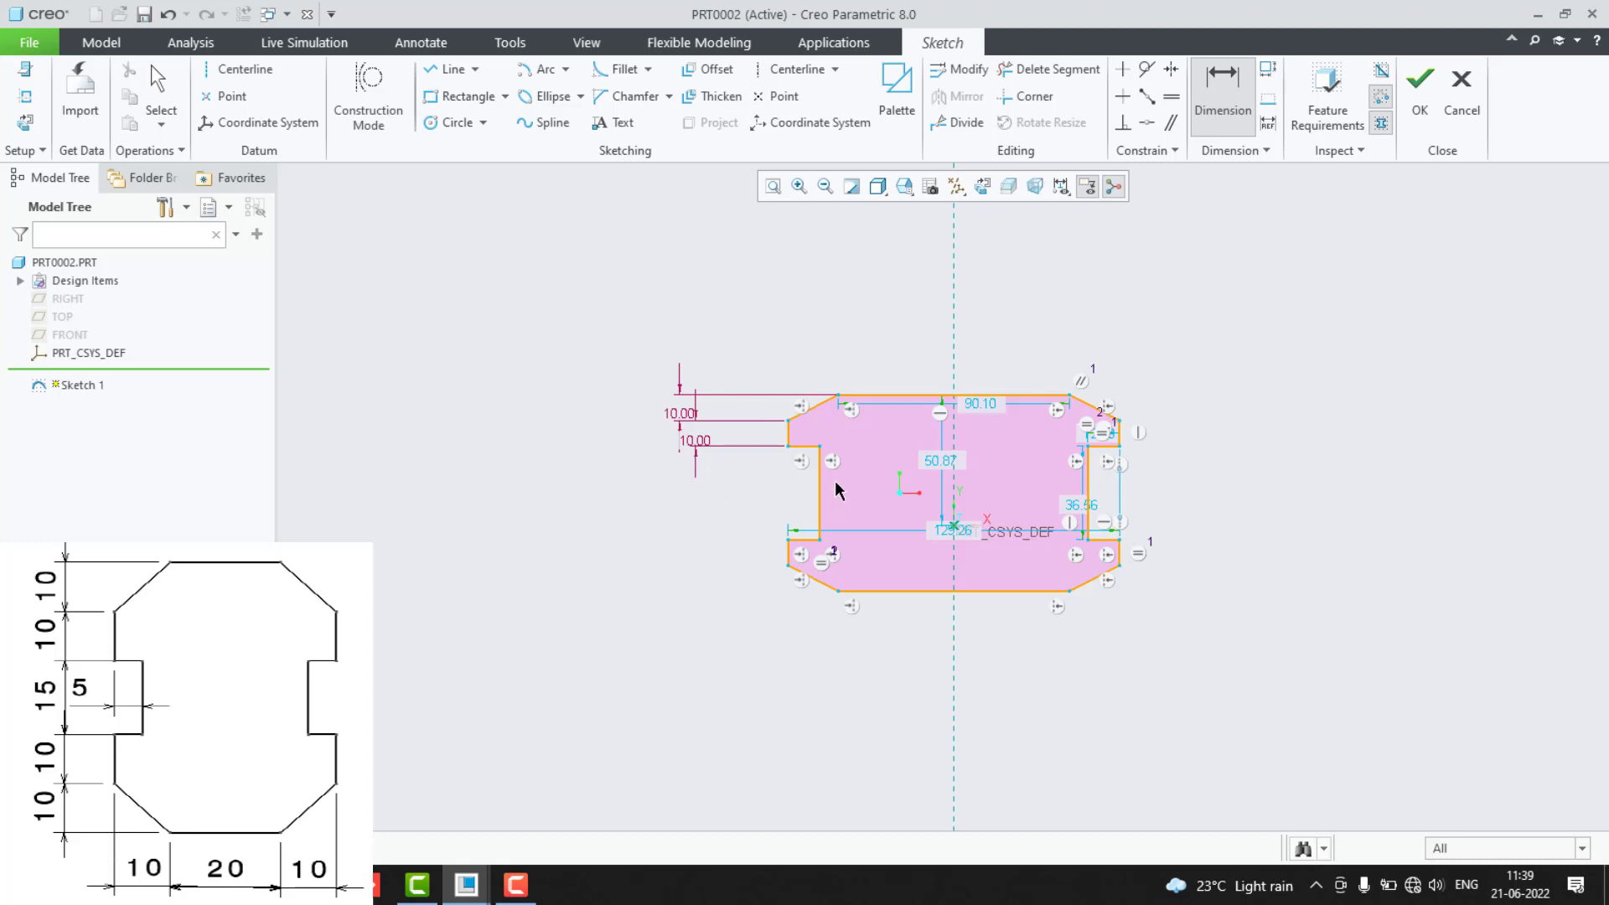
left_click(810, 447)
left_click(808, 541)
middle_click(739, 508)
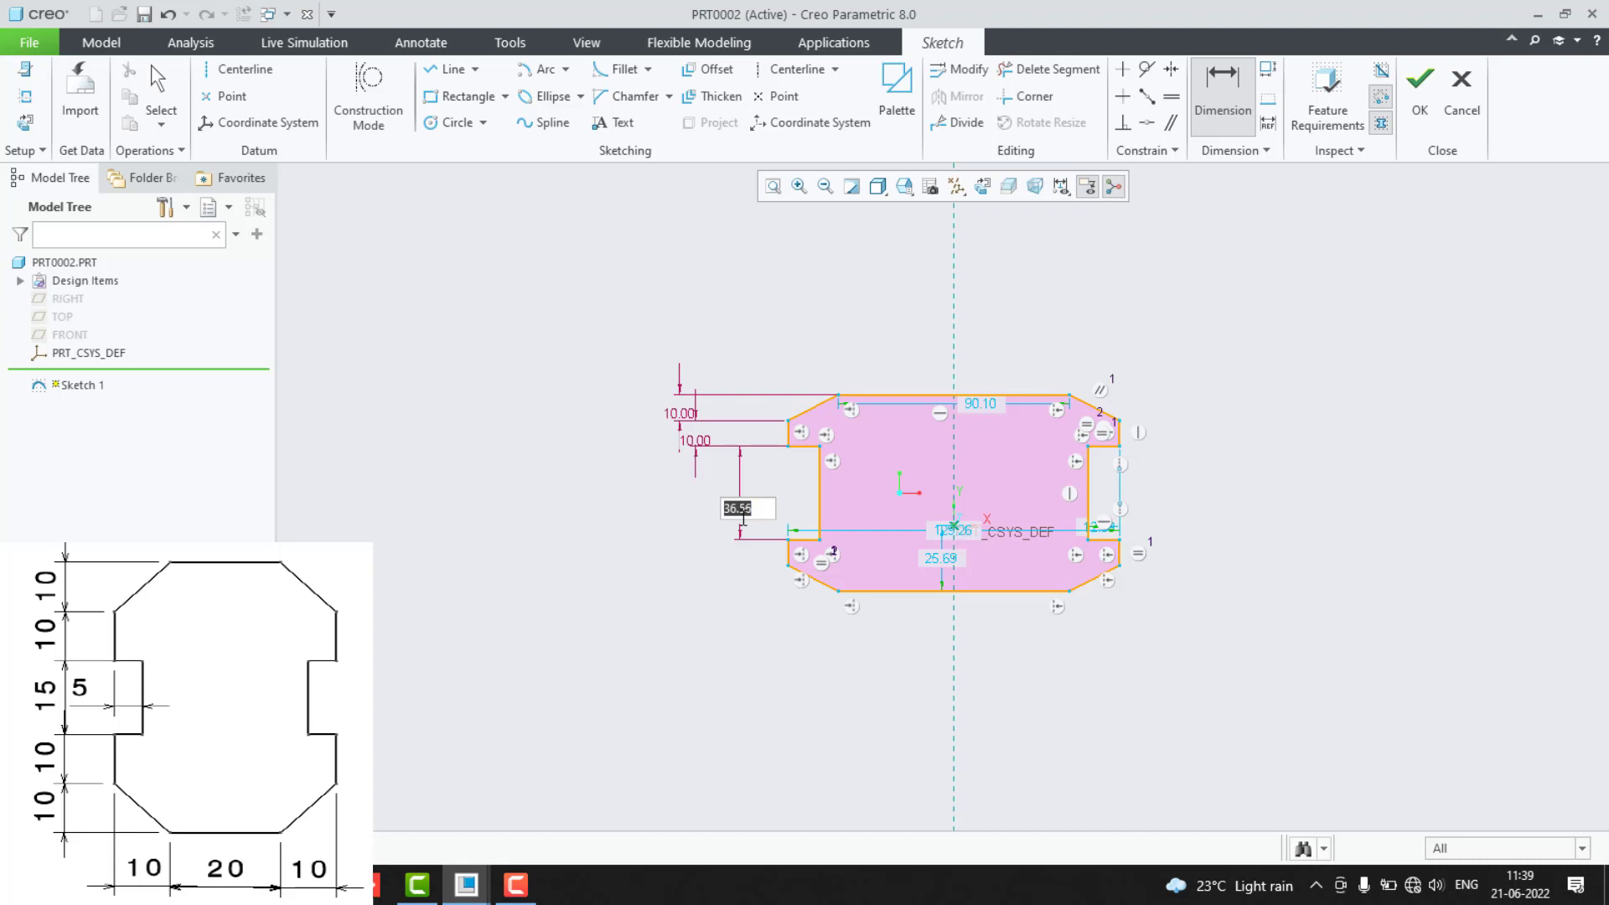
type("15")
key("Return")
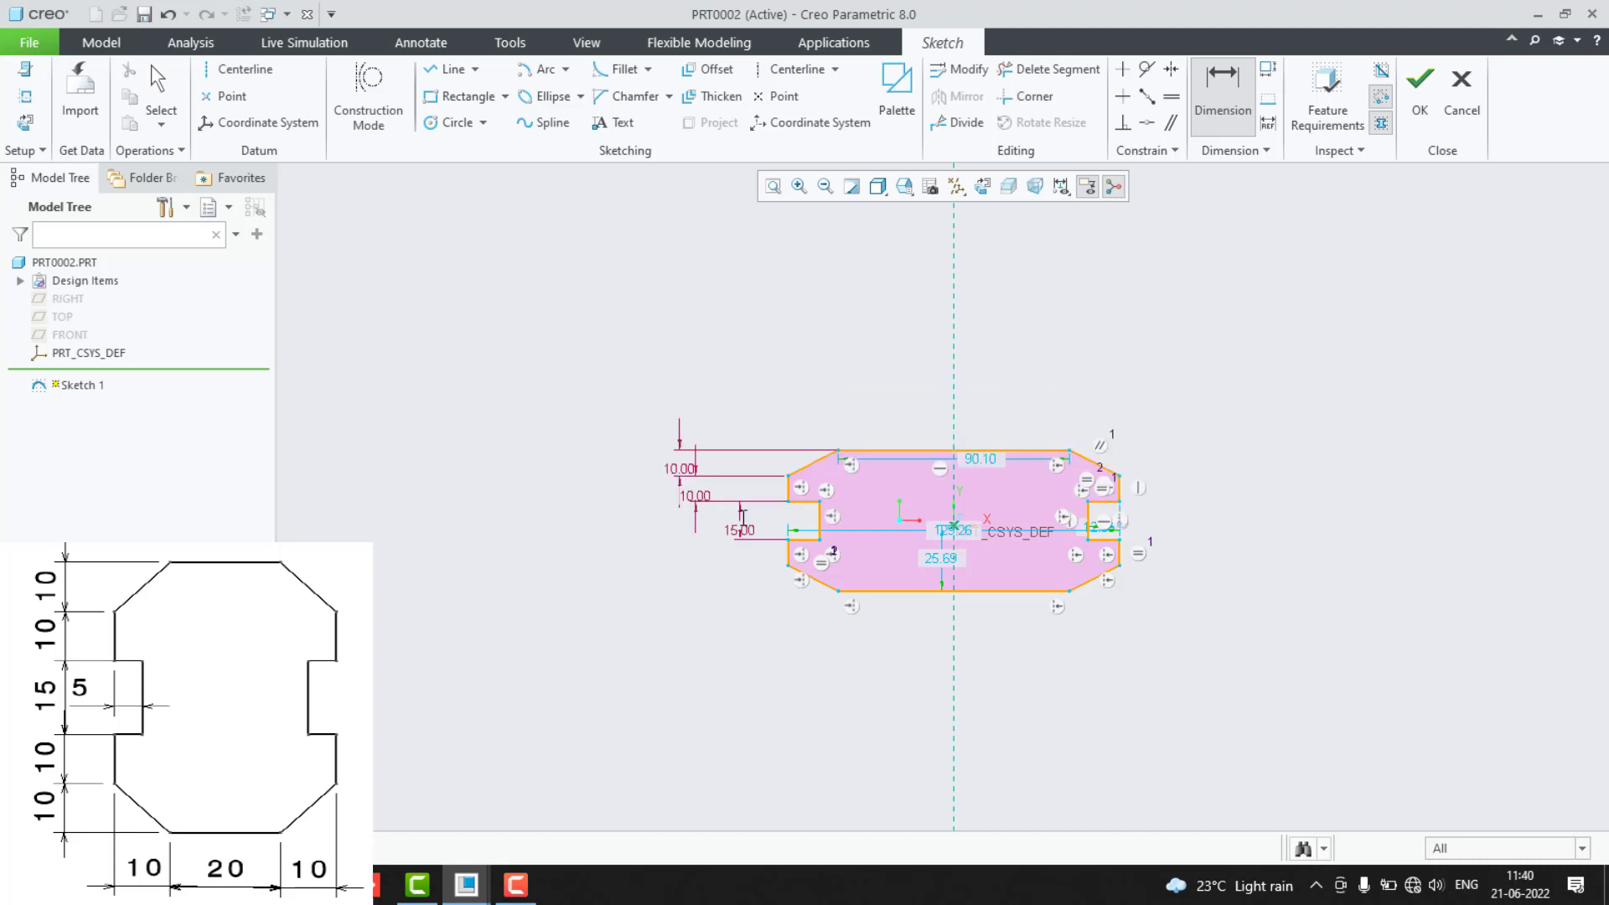
Dimension the profile's bottom edge and set its length to 20.
left_click(863, 591)
middle_click(904, 722)
type("20")
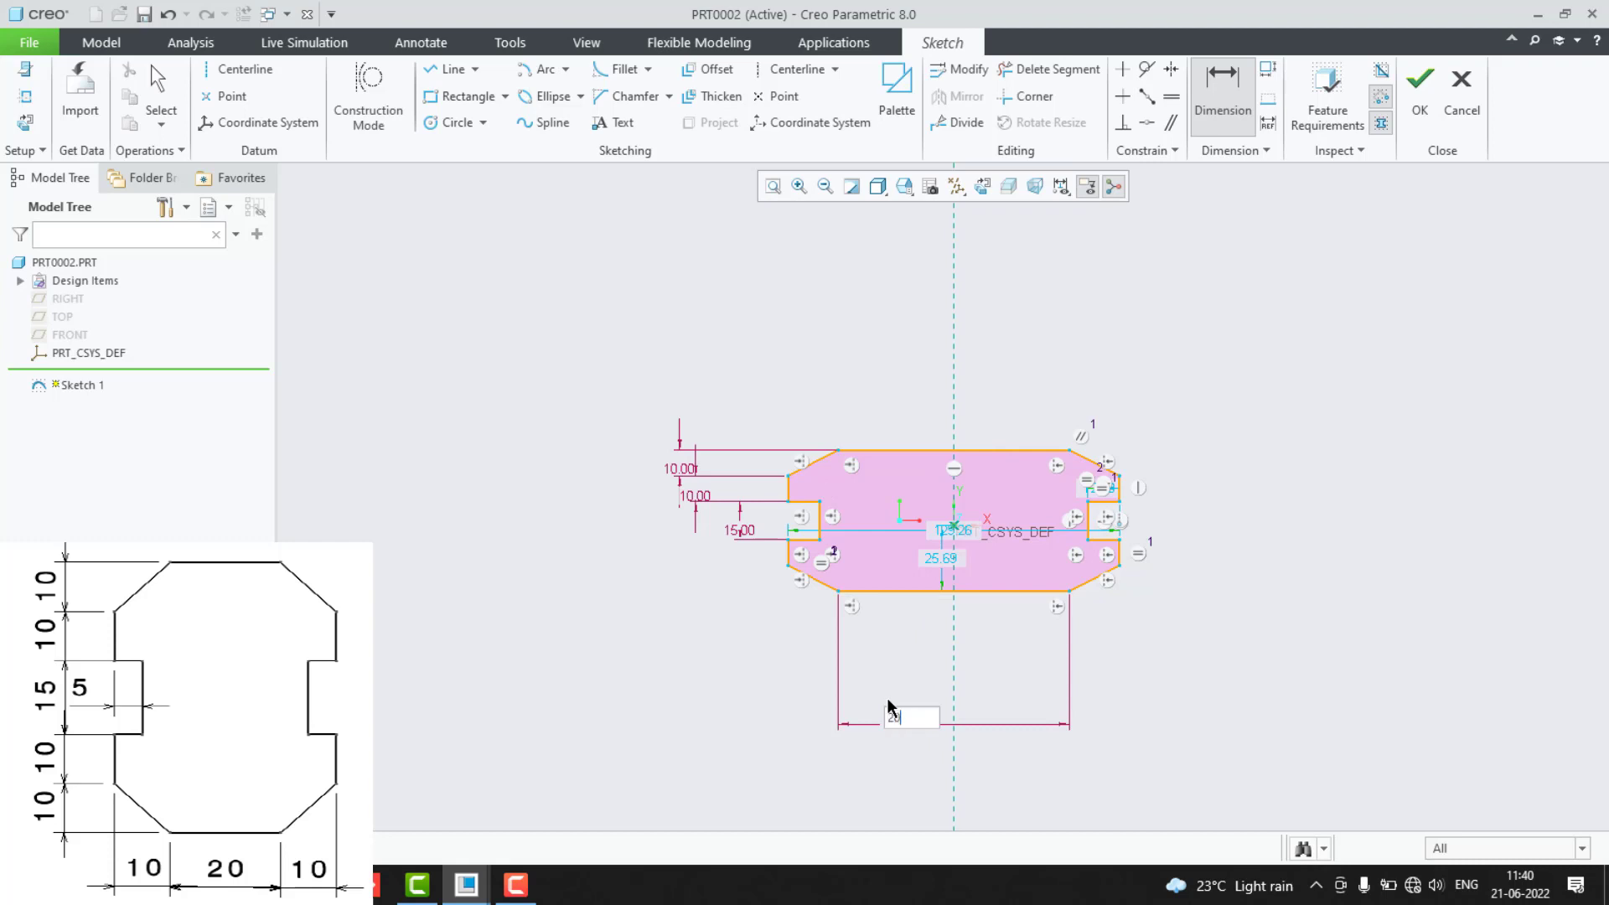
key("Return")
Dimension the horizontal width of the profile's lower-left chamfer and set it to 10.
left_click(789, 567)
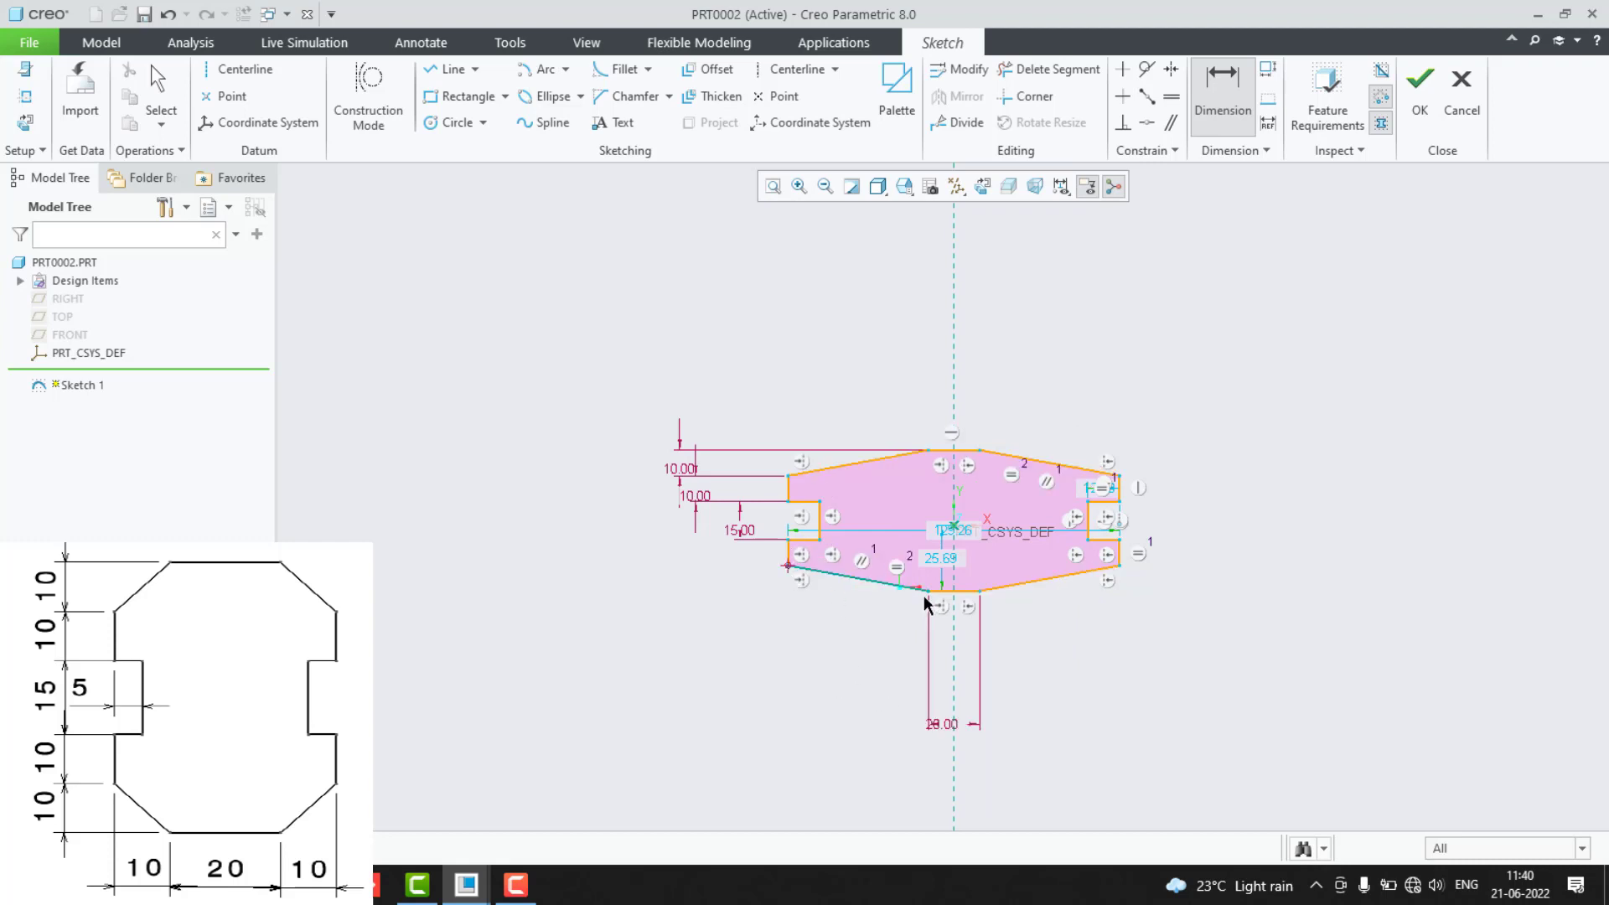
left_click(929, 590)
middle_click(872, 671)
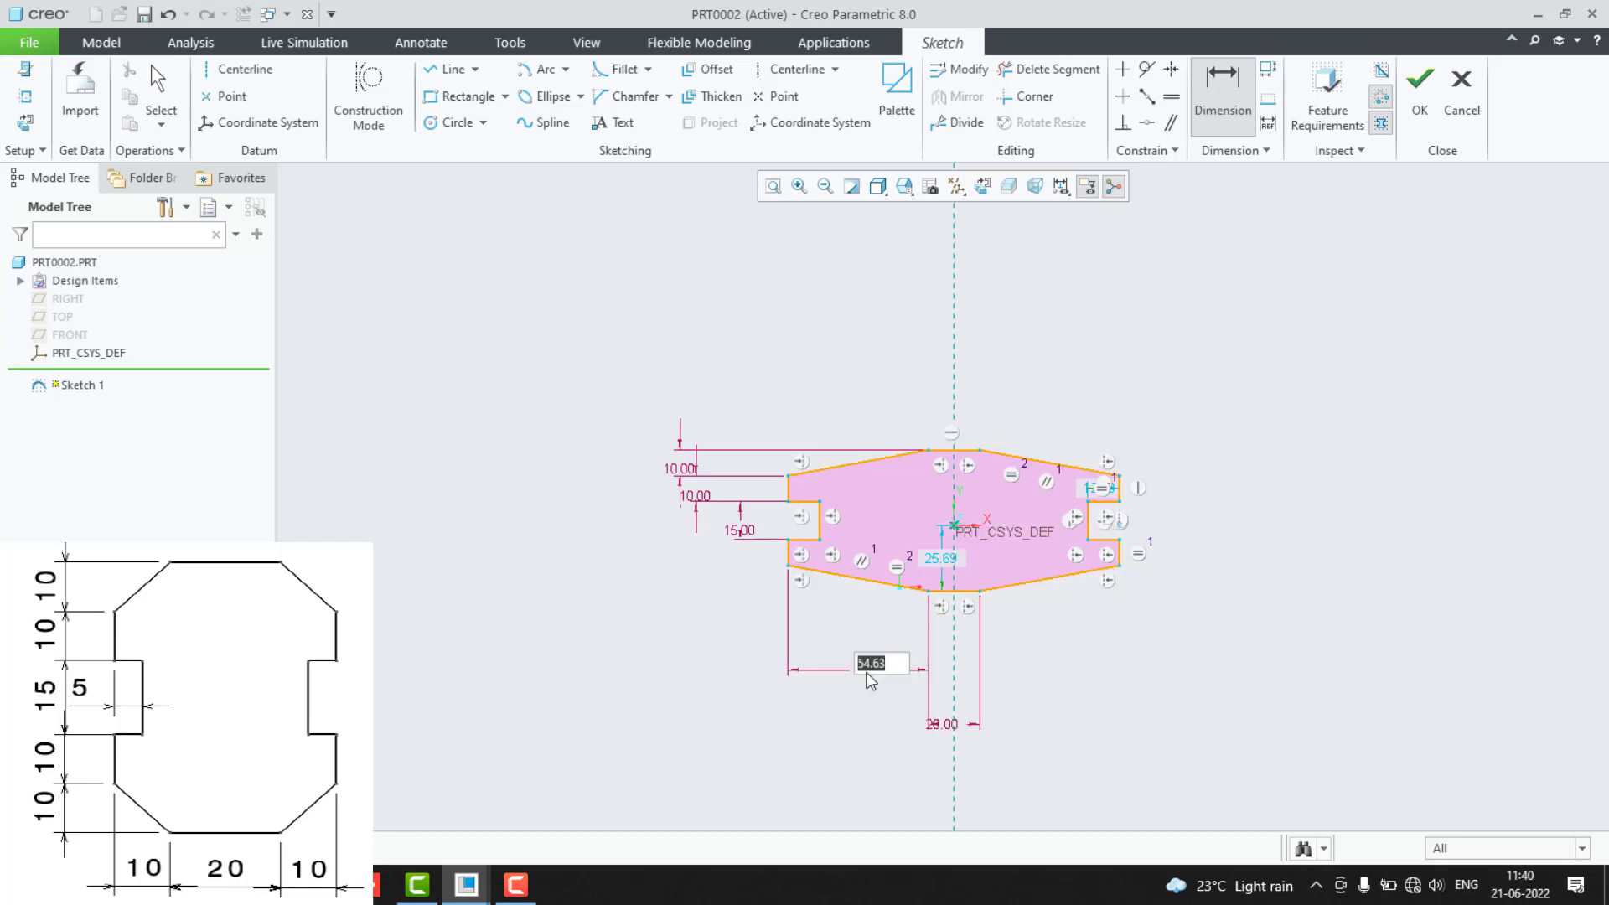
type("10")
key("Return")
Set the depth of the profile's right notch to 5.
scroll(926, 469, "down", 3)
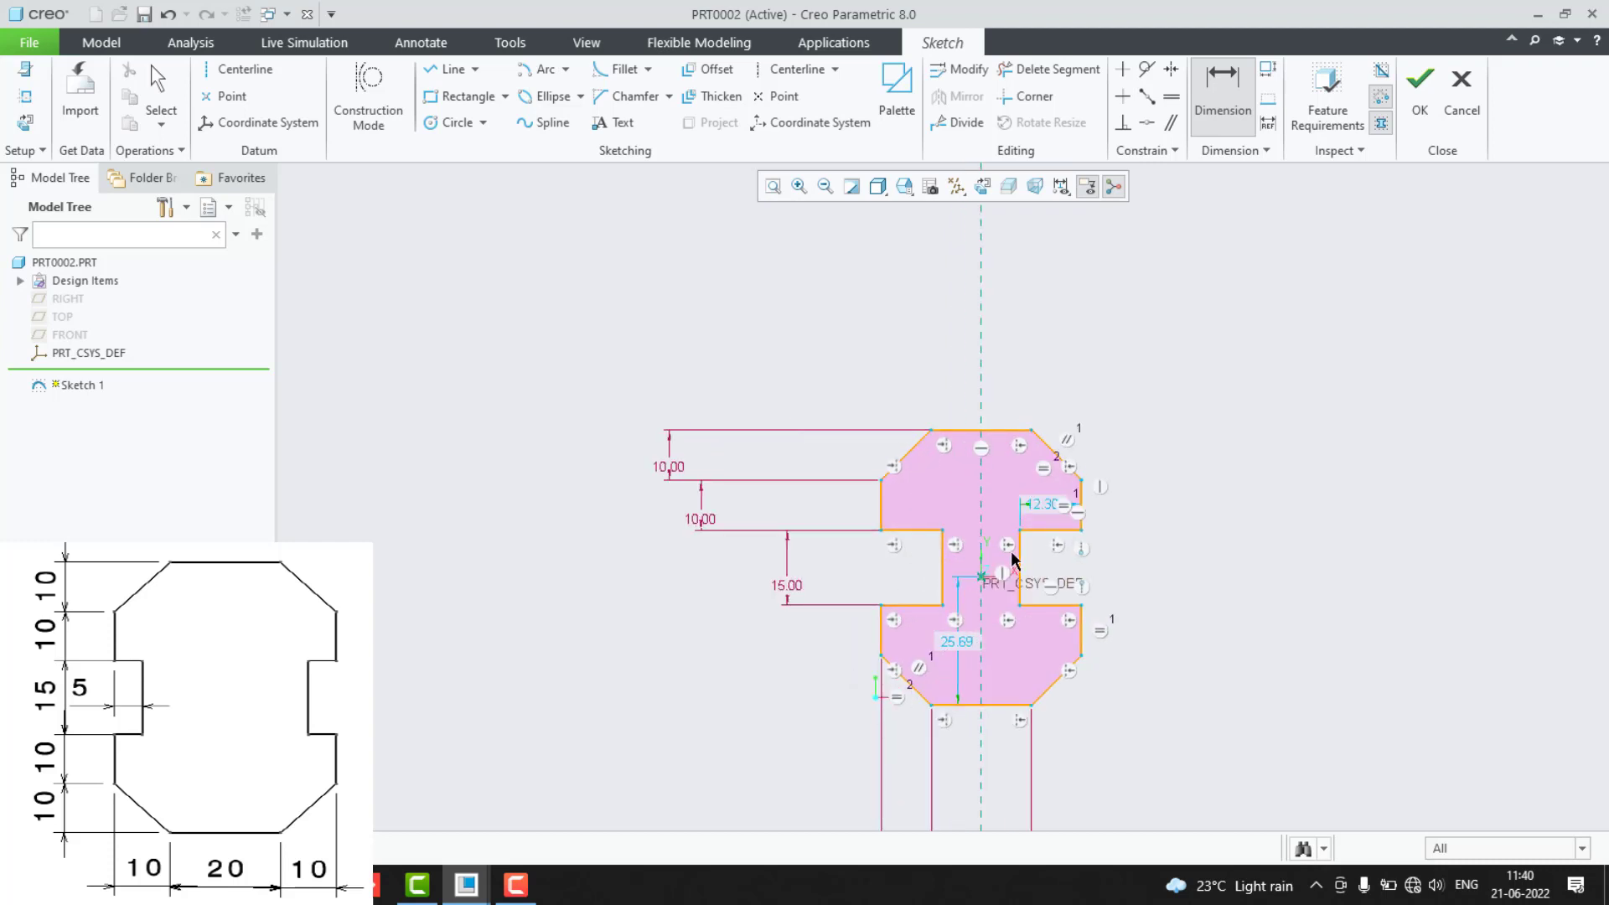
double_click(1050, 505)
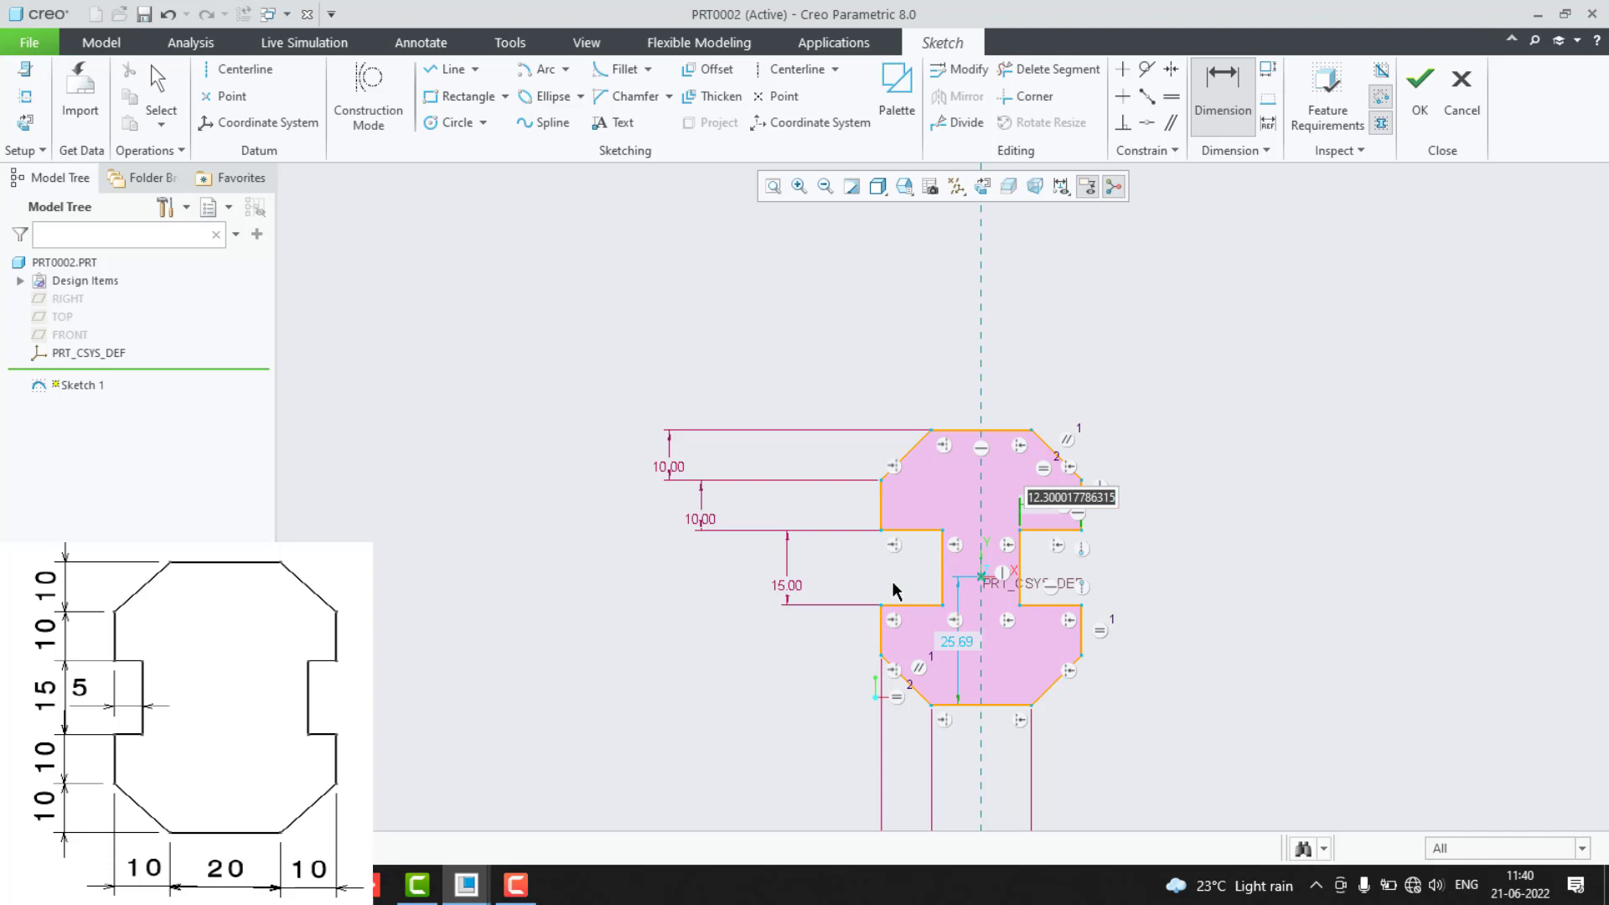
type("5")
key("Return")
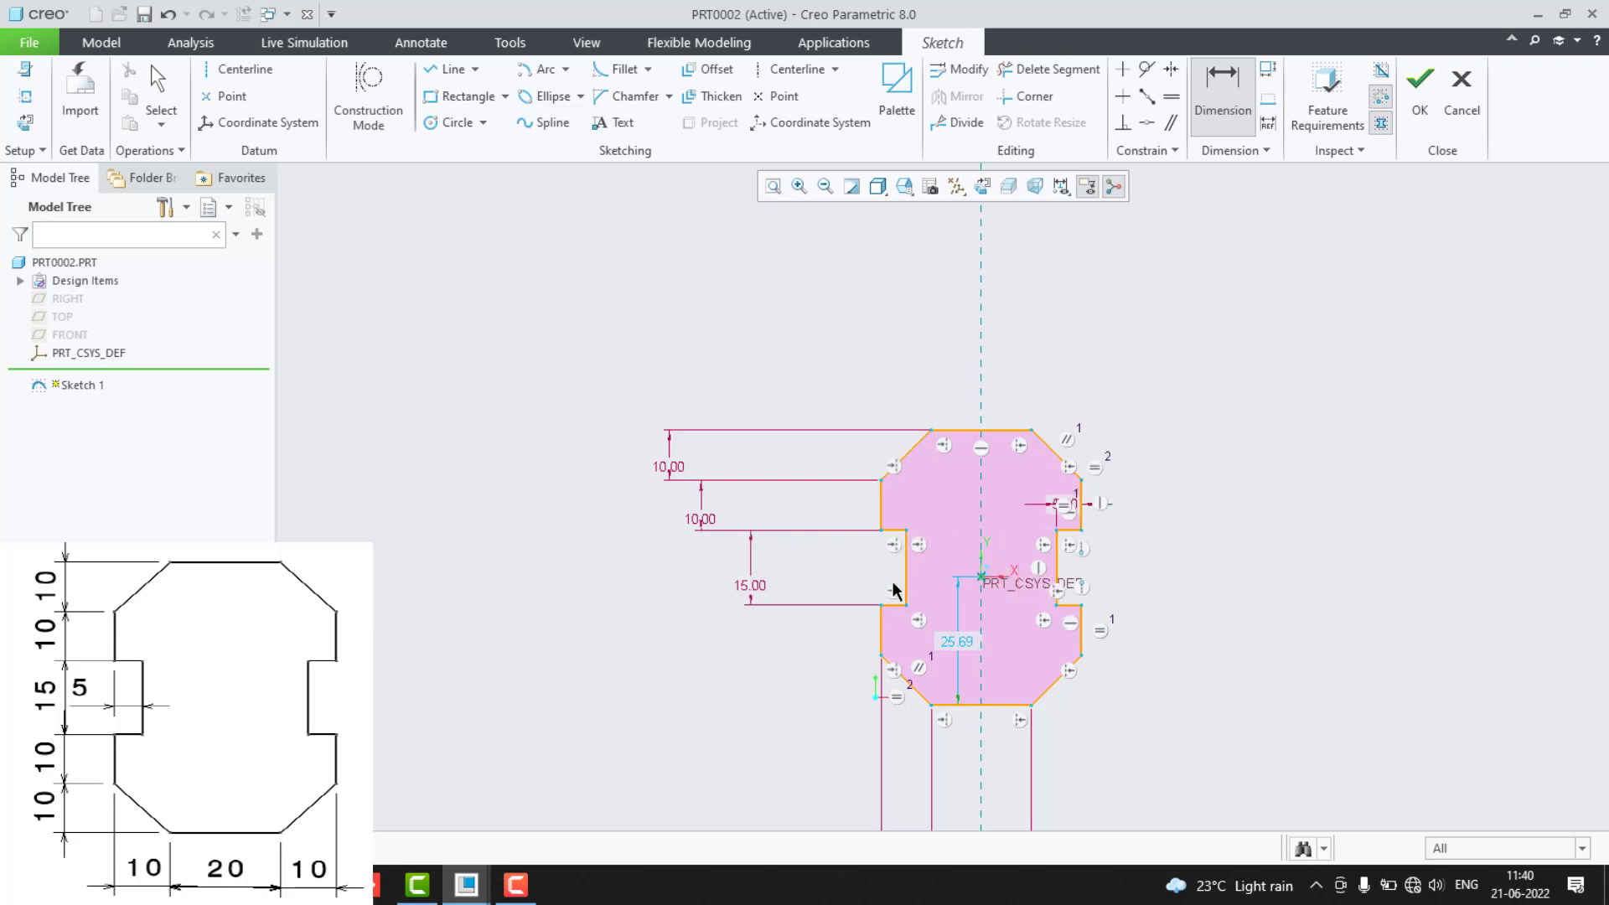
Set the vertical distance between the profile's bottom edge and the origin to 0.
scroll(802, 640, "down", 1)
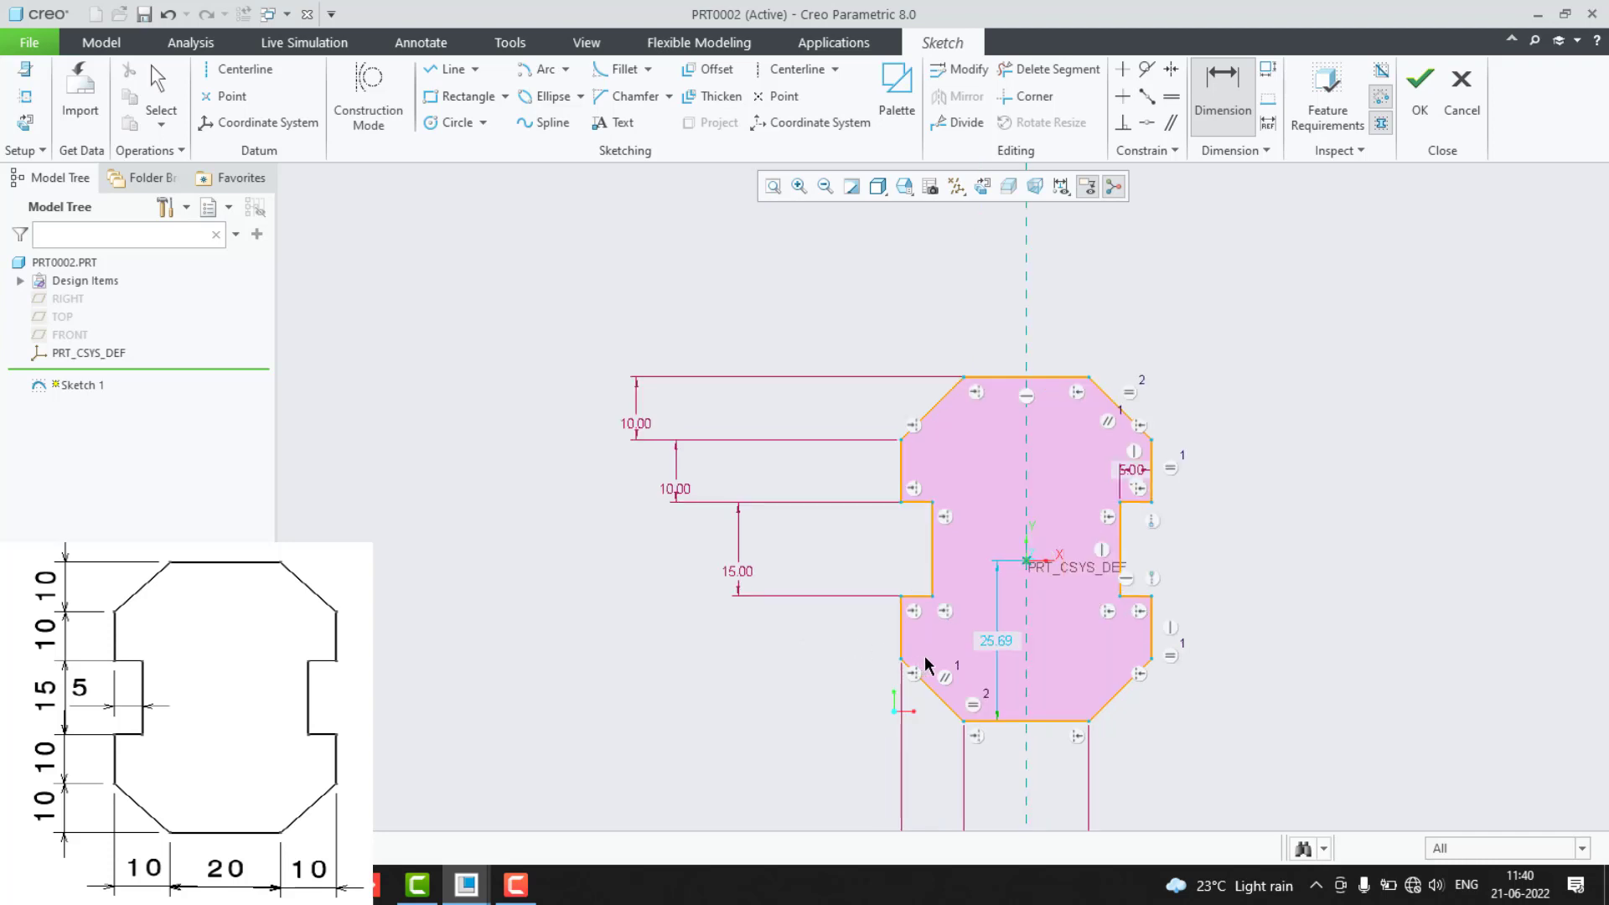
double_click(997, 642)
type("0")
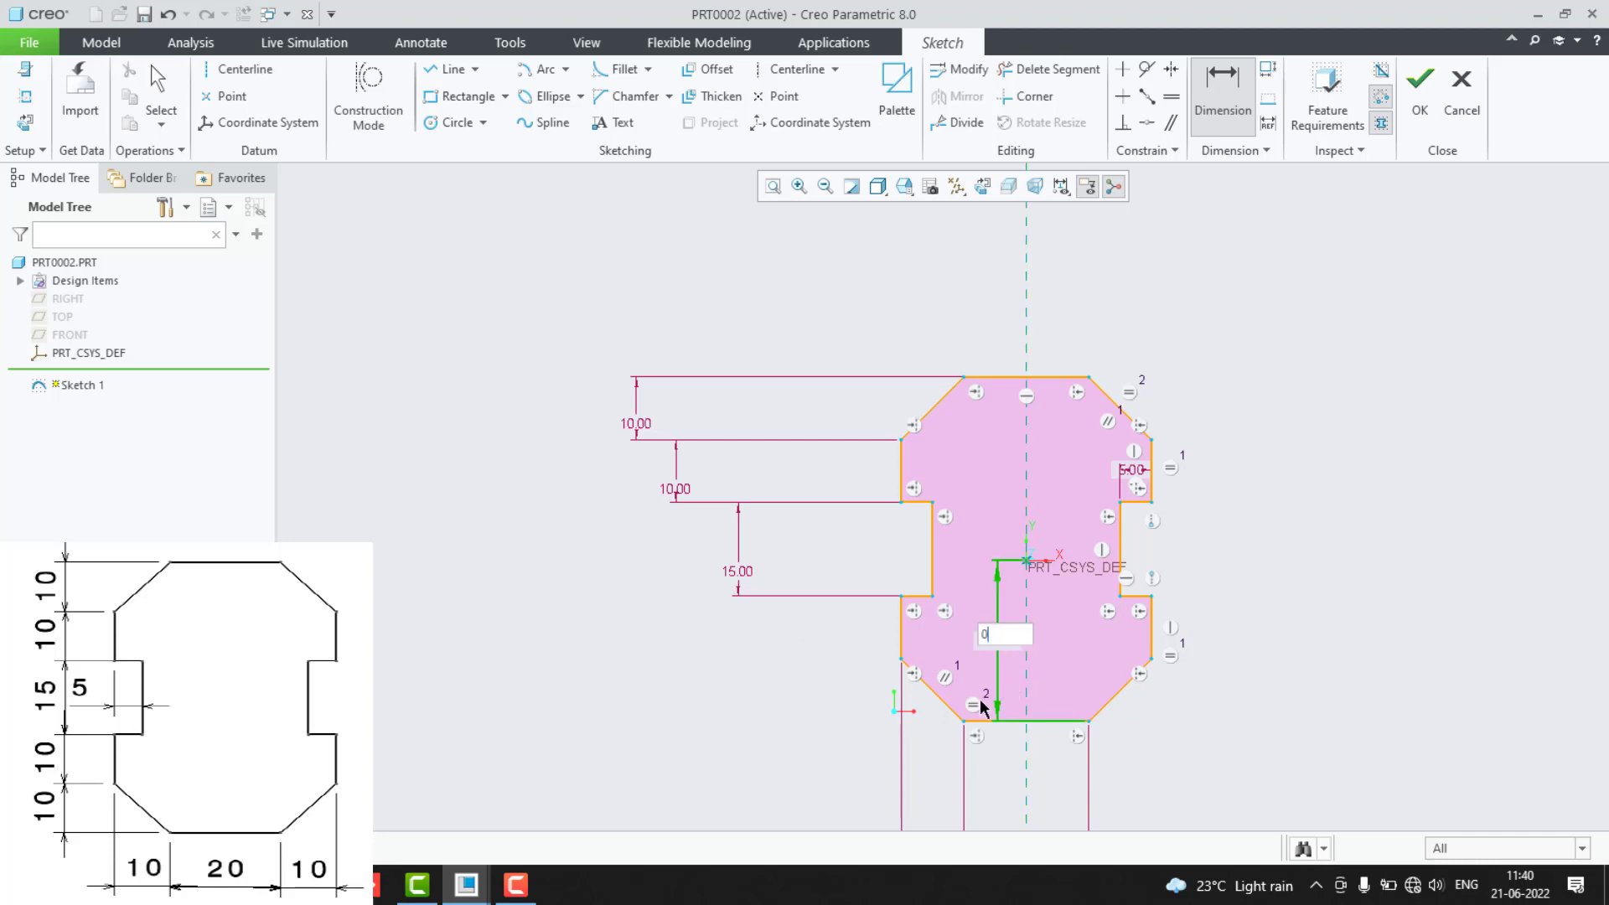
key("Return")
middle_click(905, 705)
Delete the entire notched profile together with its dimensions and constraints, keeping the vertical centerline.
scroll(763, 642, "up", 2)
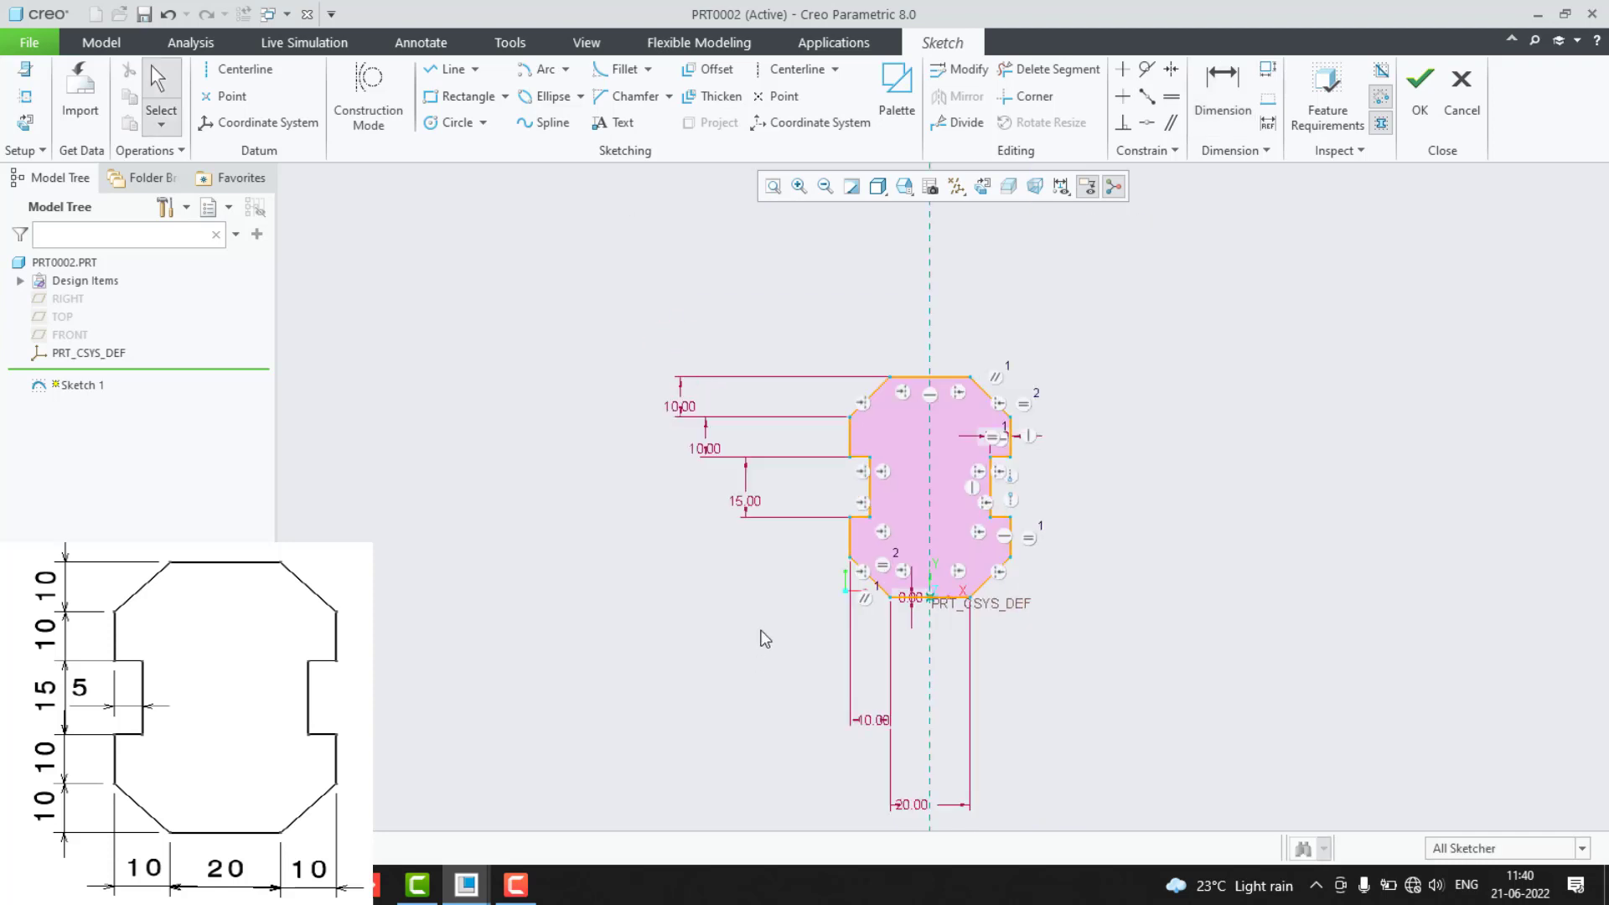
scroll(741, 538, "down", 2)
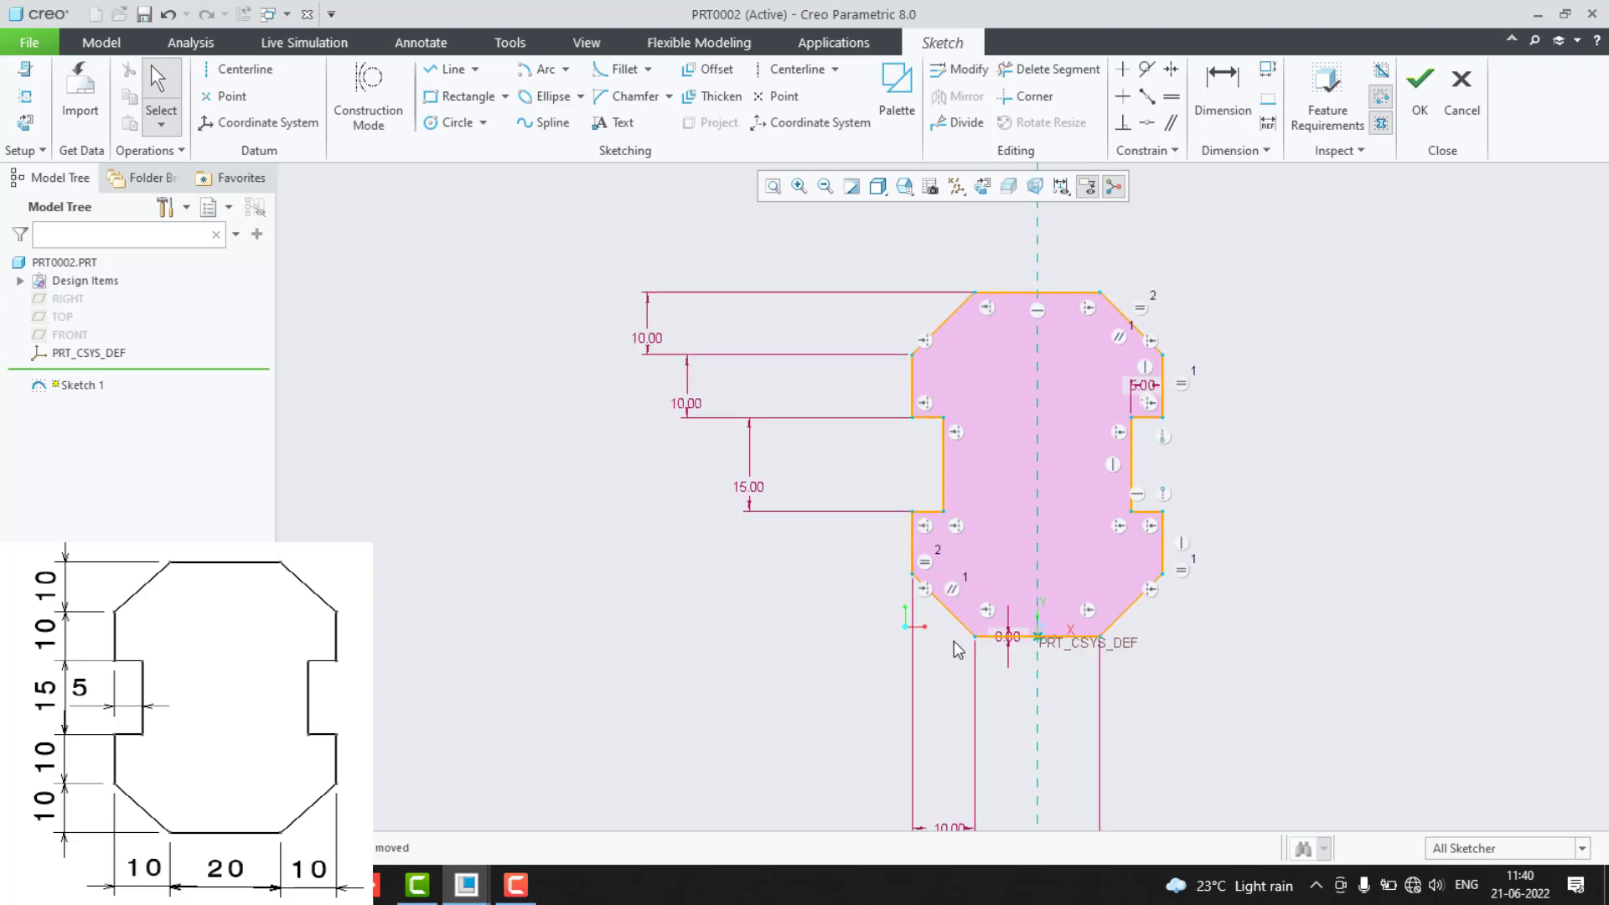
scroll(807, 679, "up", 3)
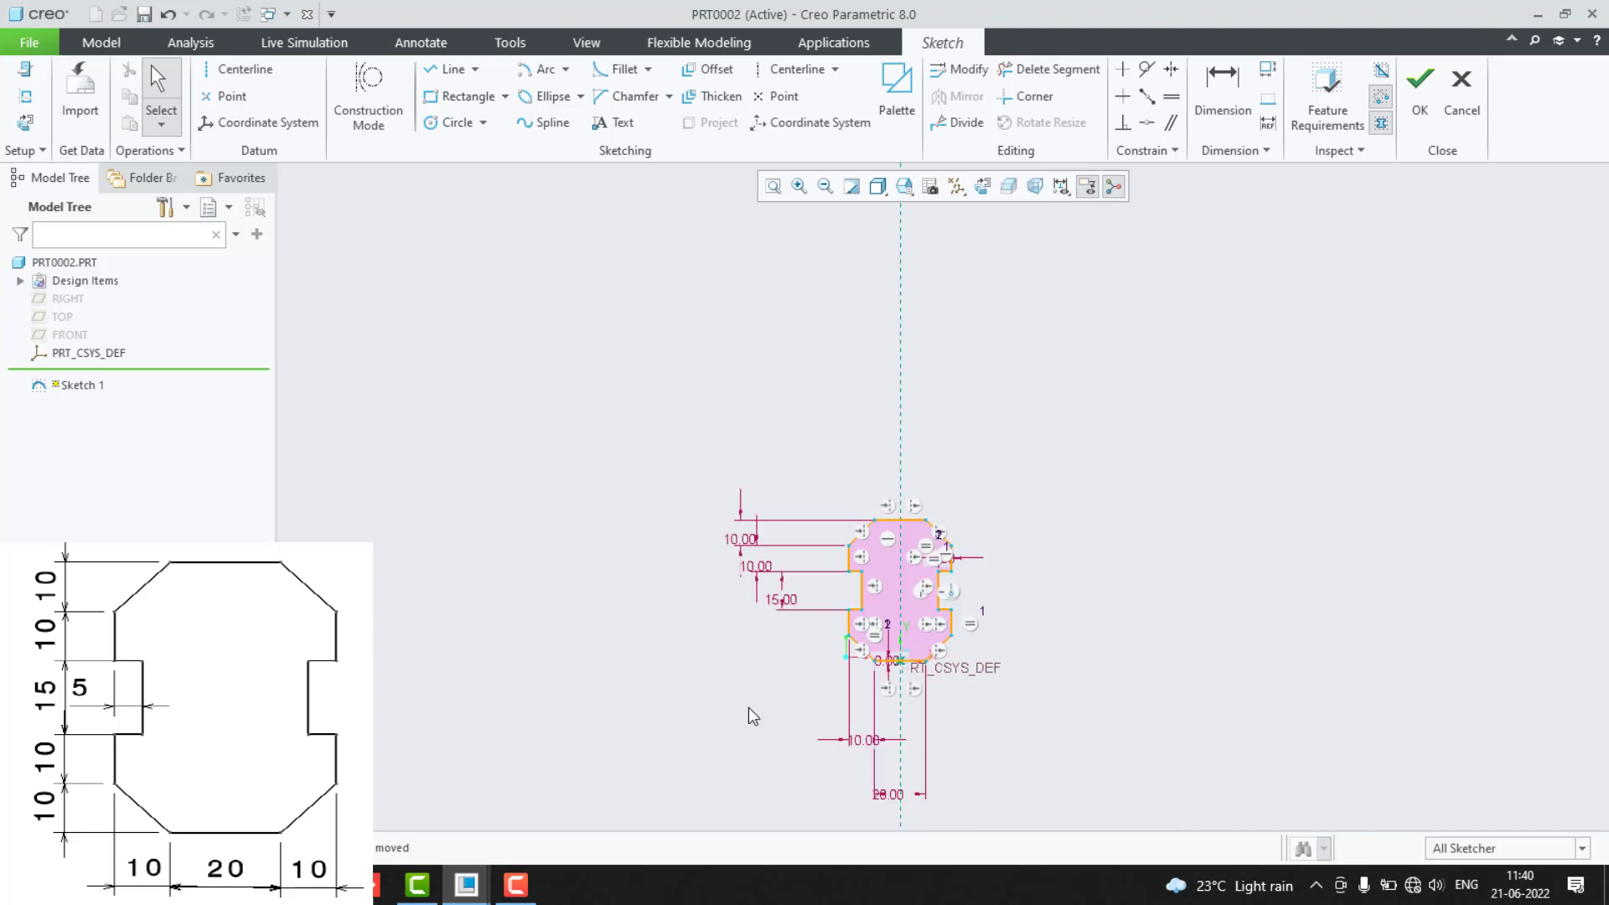
scroll(704, 722, "down", 1)
mouse_move(589, 377)
left_mouse_down()
mouse_move(1126, 829)
mouse_move(1095, 814)
left_mouse_up()
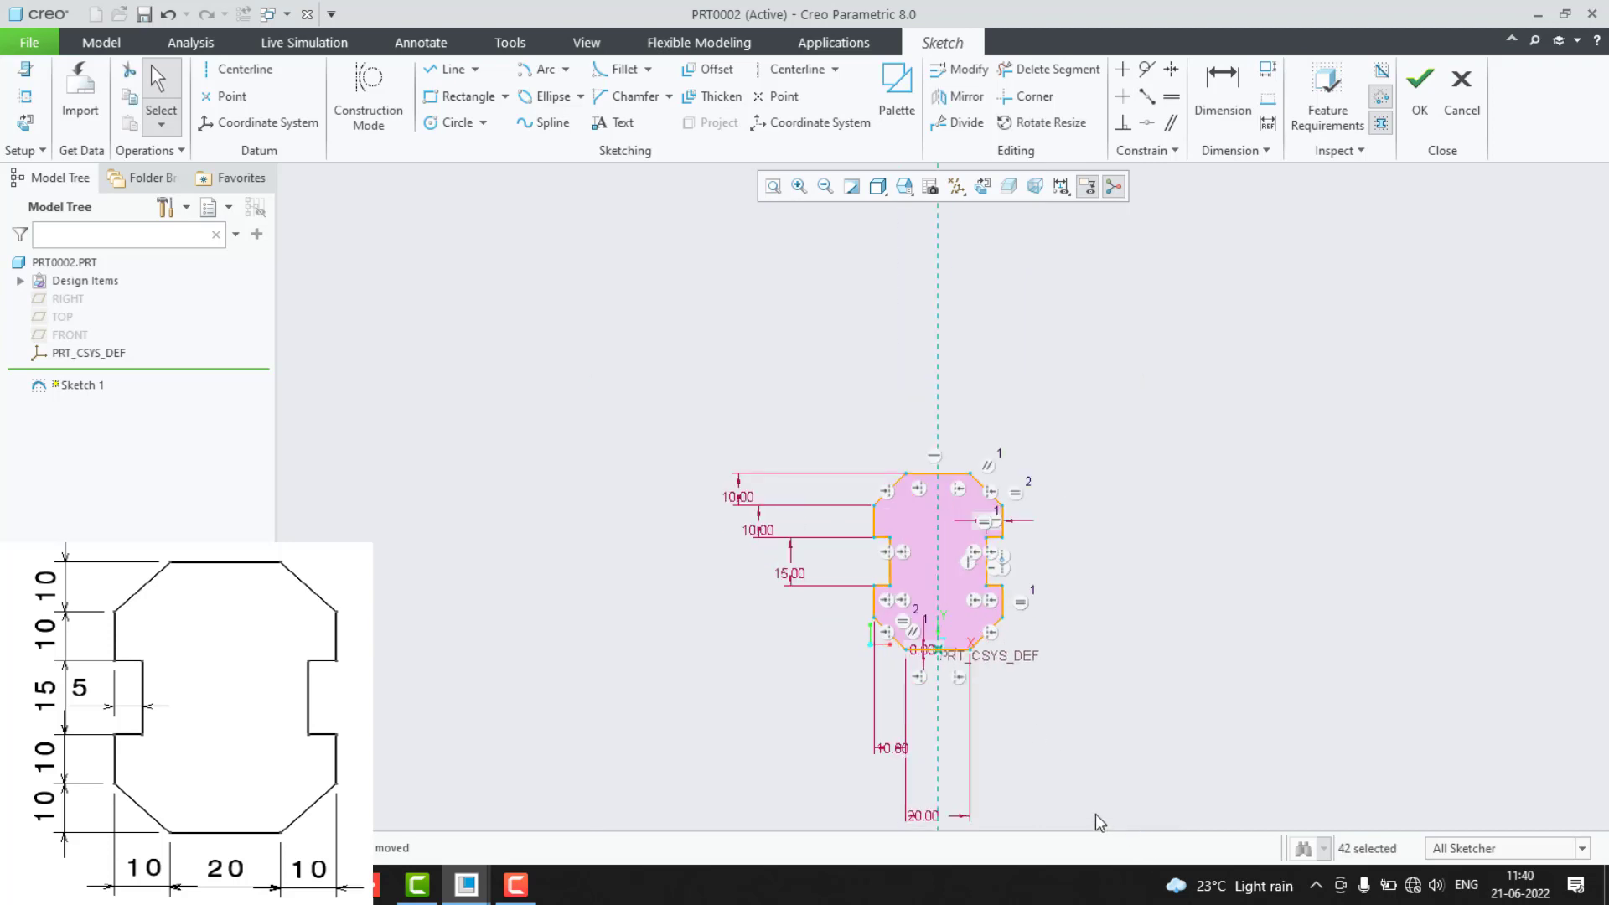
key("Delete")
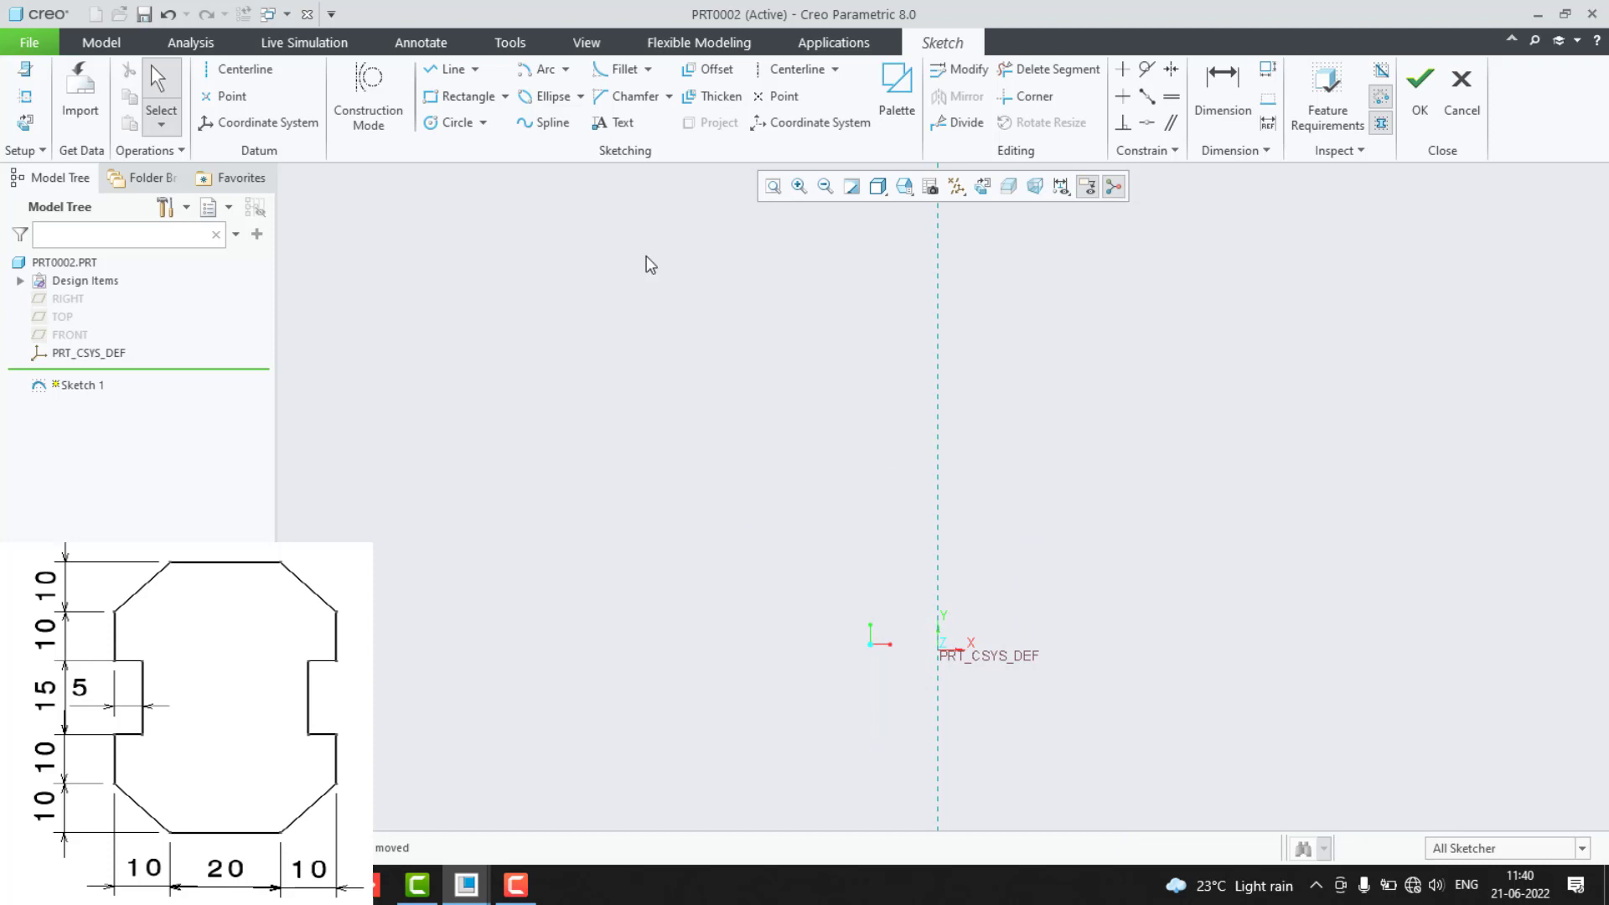
Draw two concentric circles centred on the origin, about 59 and 95 in diameter.
left_click(436, 123)
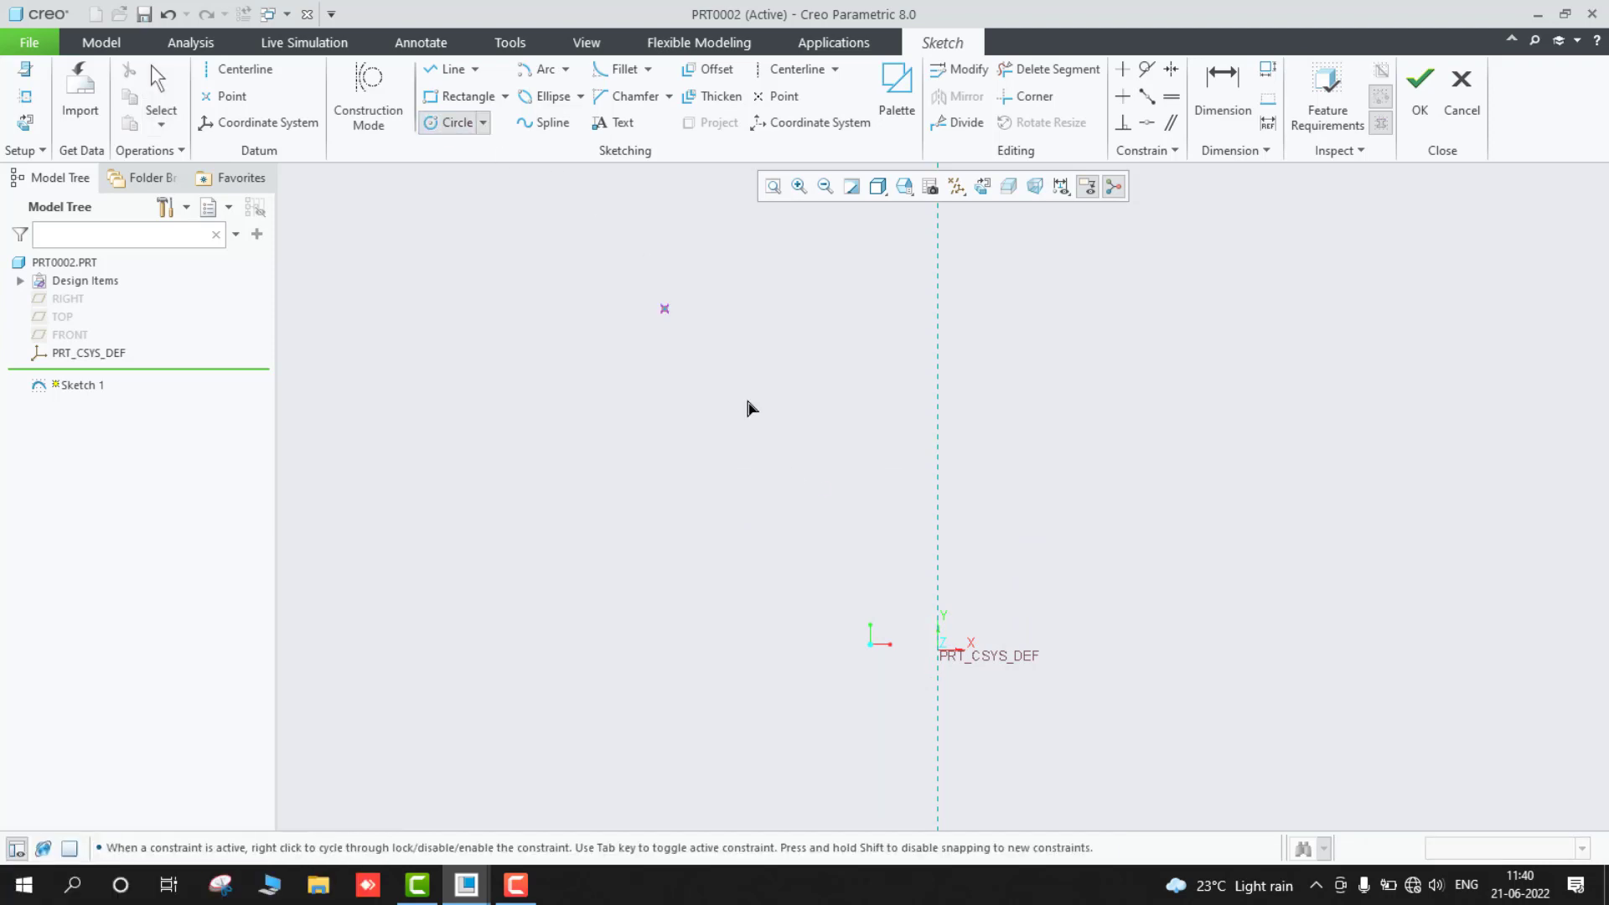
left_click(938, 651)
left_click(1030, 675)
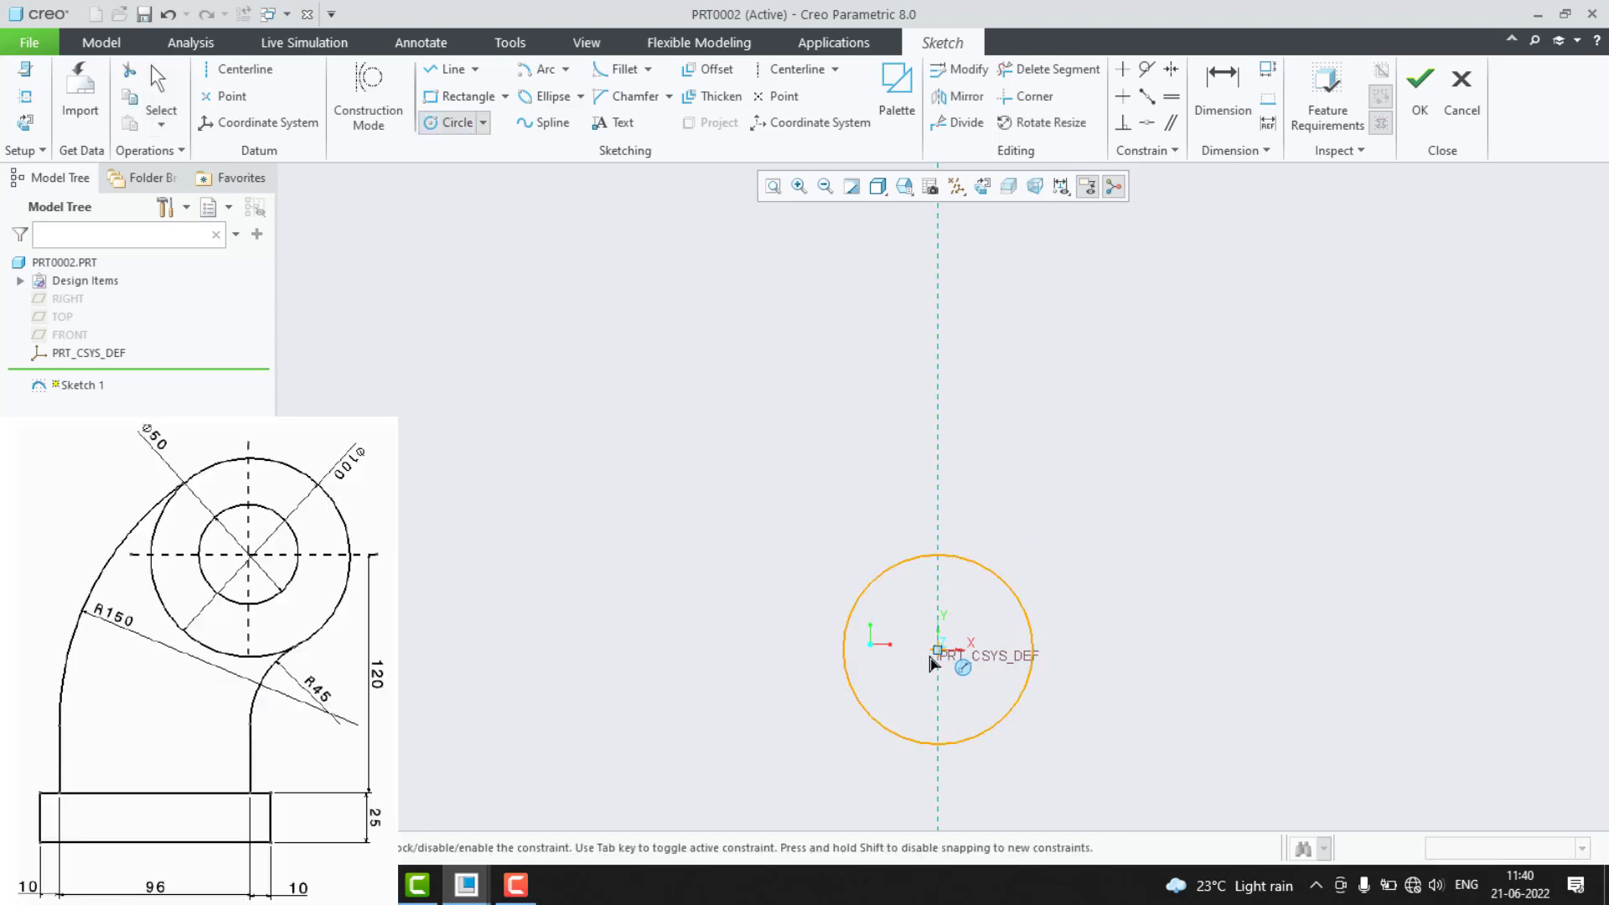
left_click(938, 651)
left_click(1056, 746)
scroll(1055, 746, "up", 3)
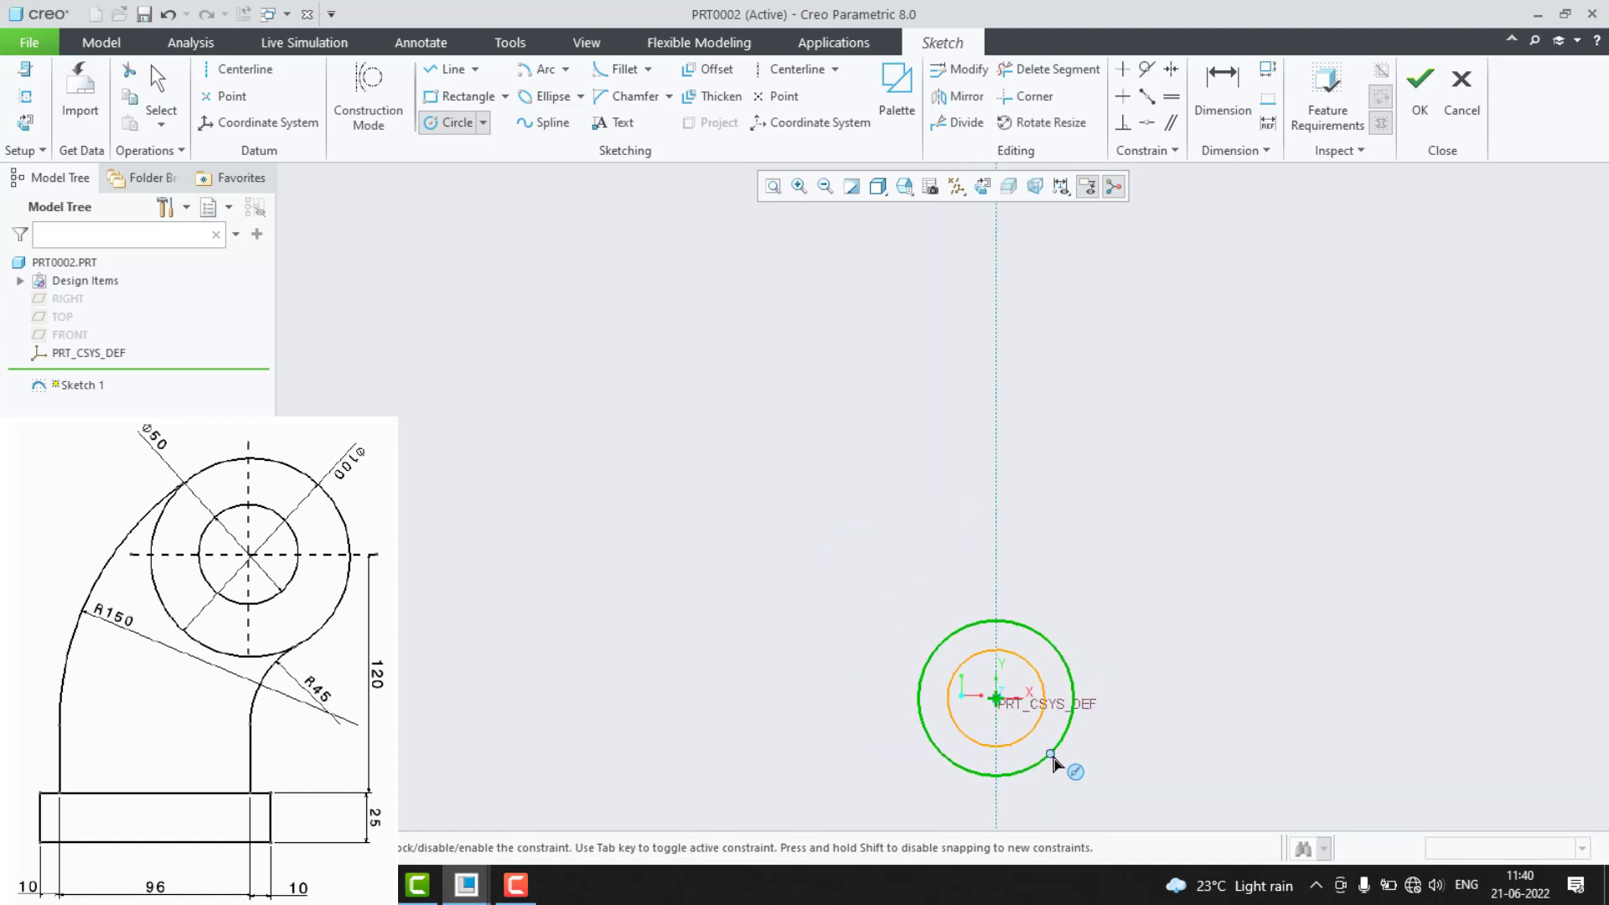
scroll(1055, 749, "down", 2)
middle_click_drag(1105, 791, 1100, 780)
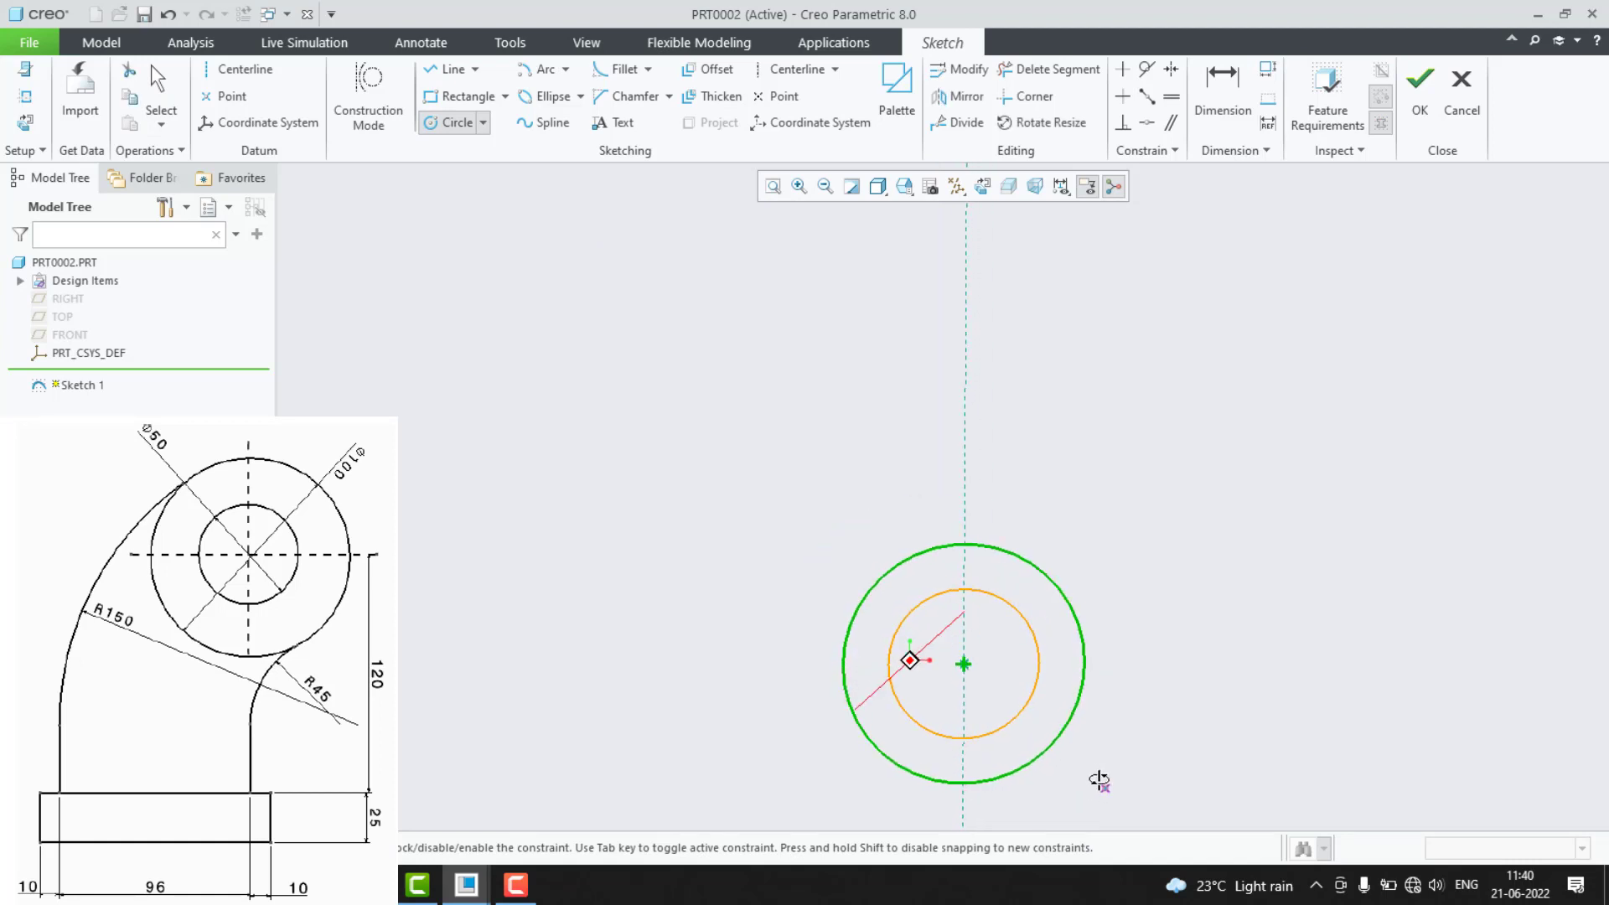
scroll(1099, 779, "up", 1)
scroll(1099, 779, "down", 1)
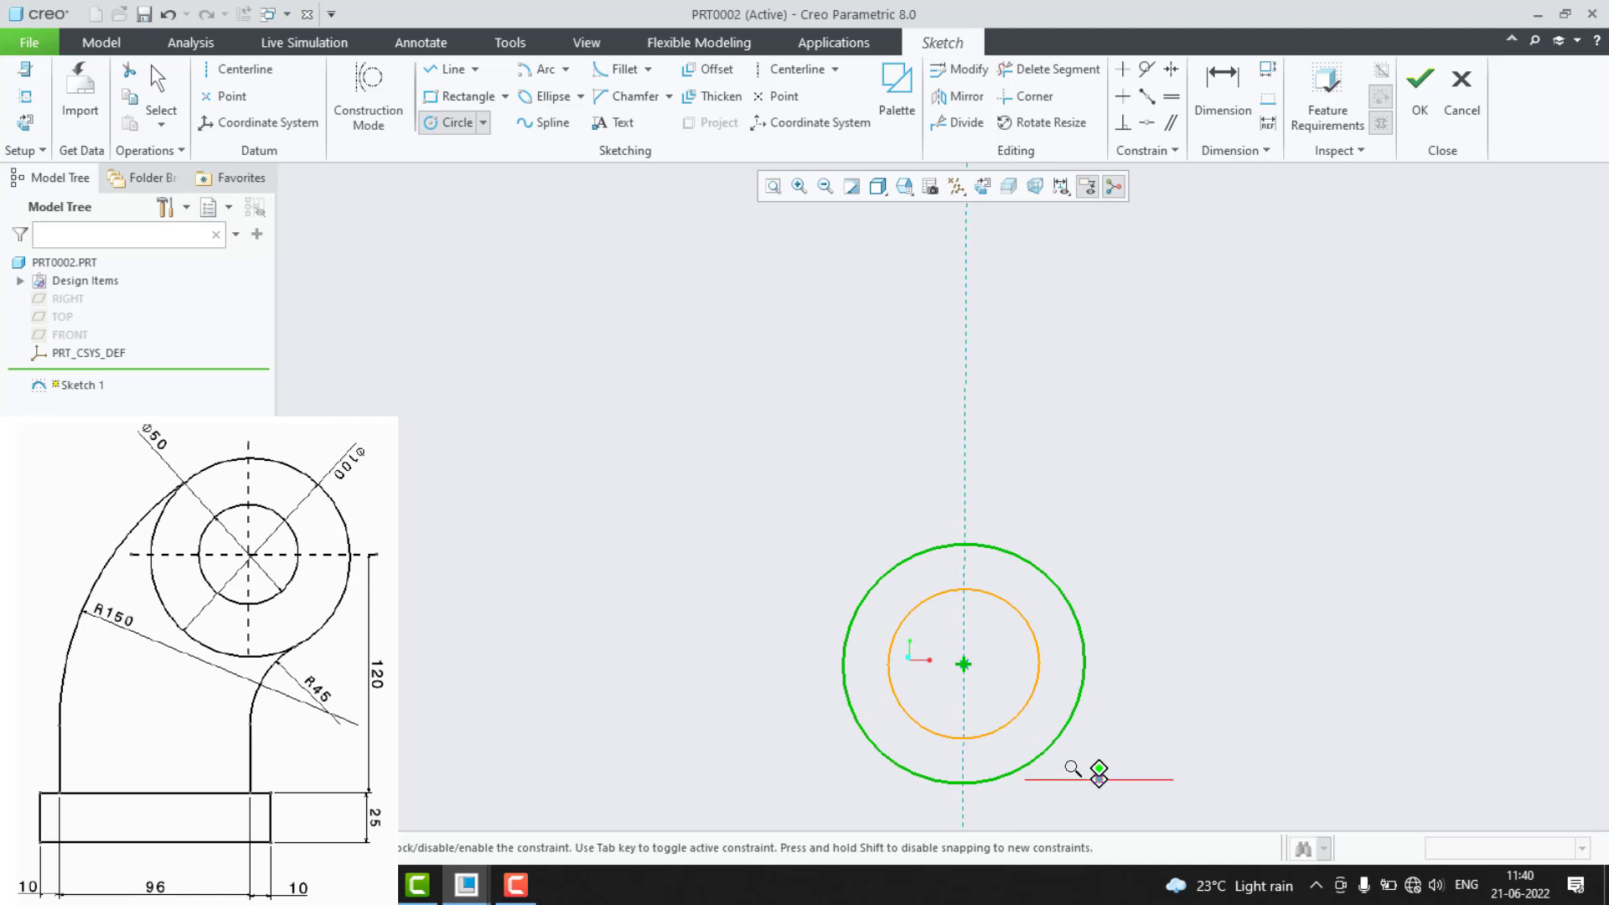
mouse_move(1076, 773)
middle_mouse_down("shift")
mouse_move(1064, 546)
mouse_move(1098, 520)
middle_mouse_up("shift")
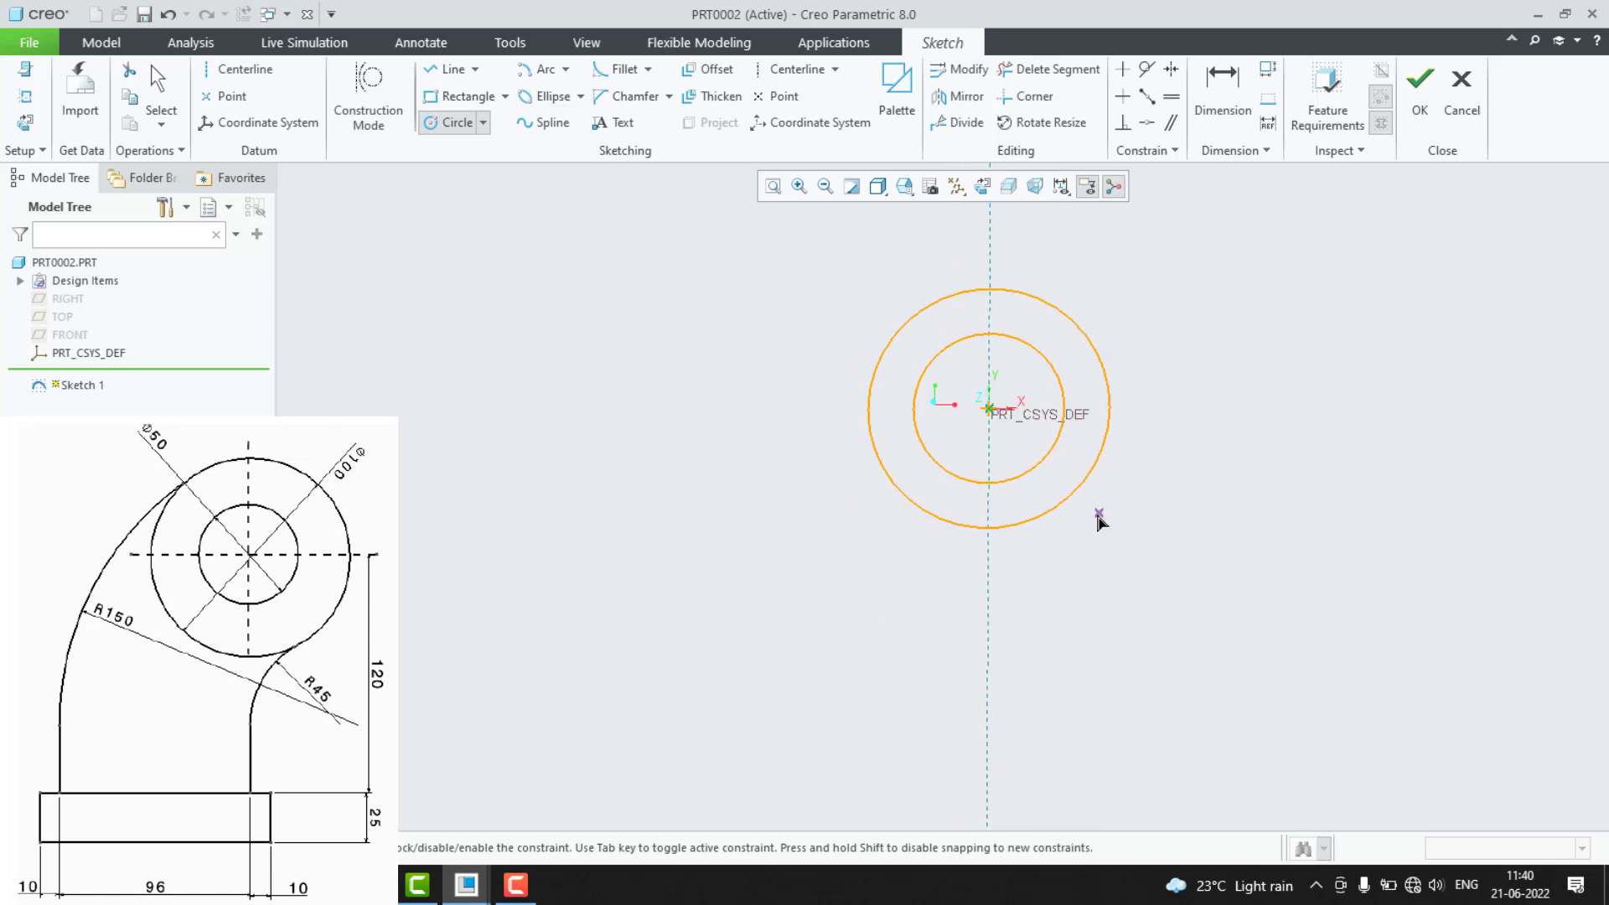
left_click(813, 641)
middle_click(1036, 600)
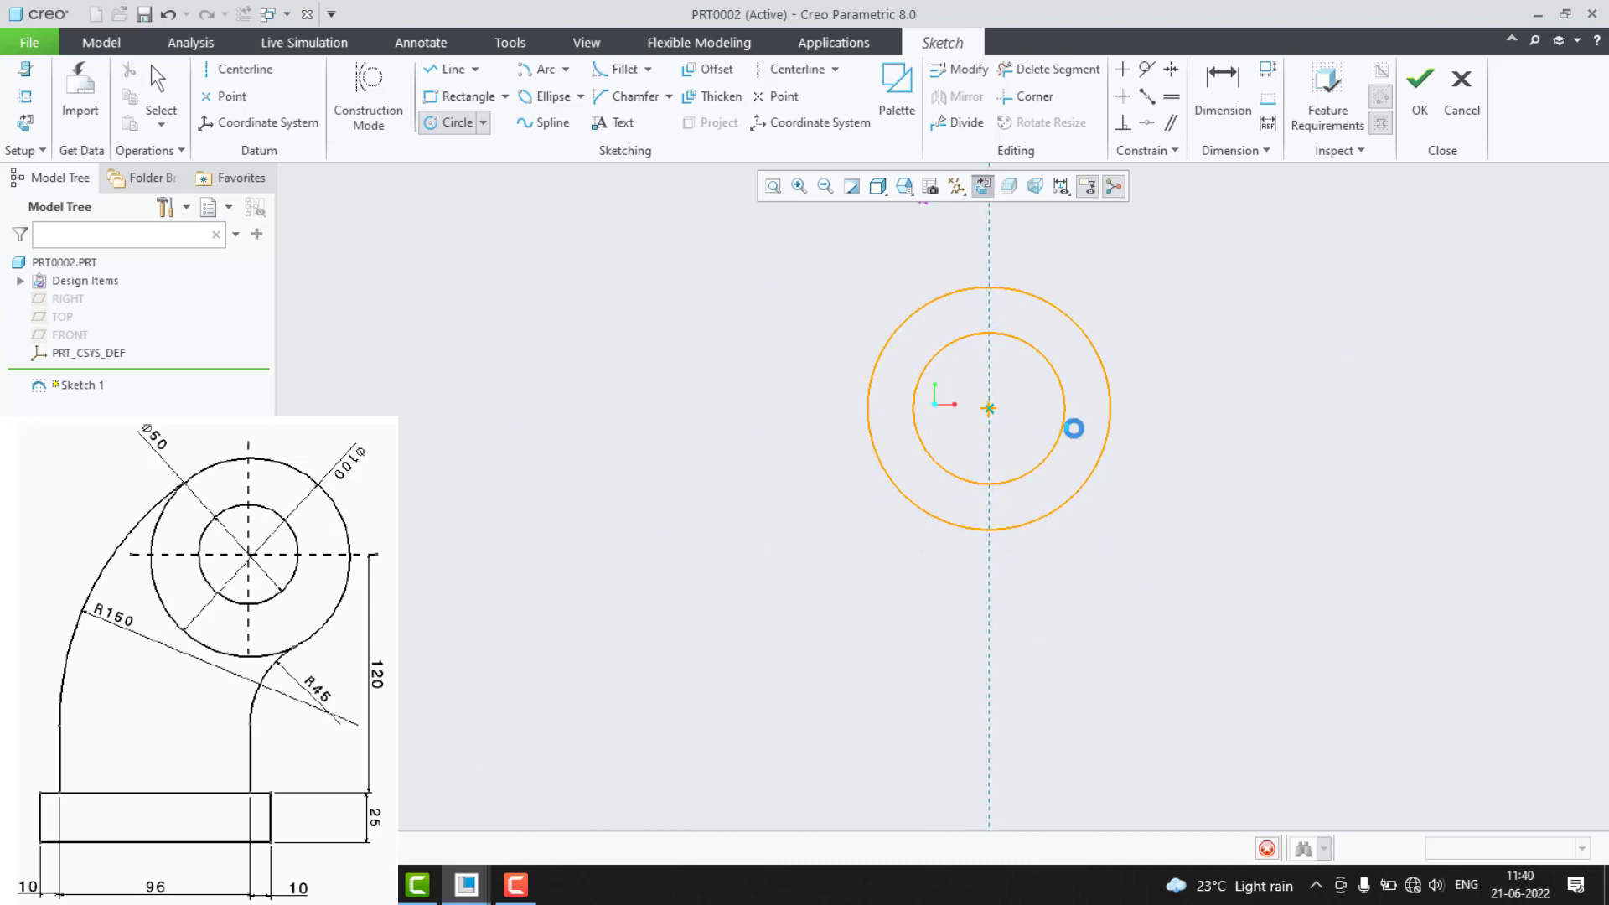
Draw a rectangle about 128 wide and 50 high below the two circles, crossing the vertical centerline.
left_click(463, 96)
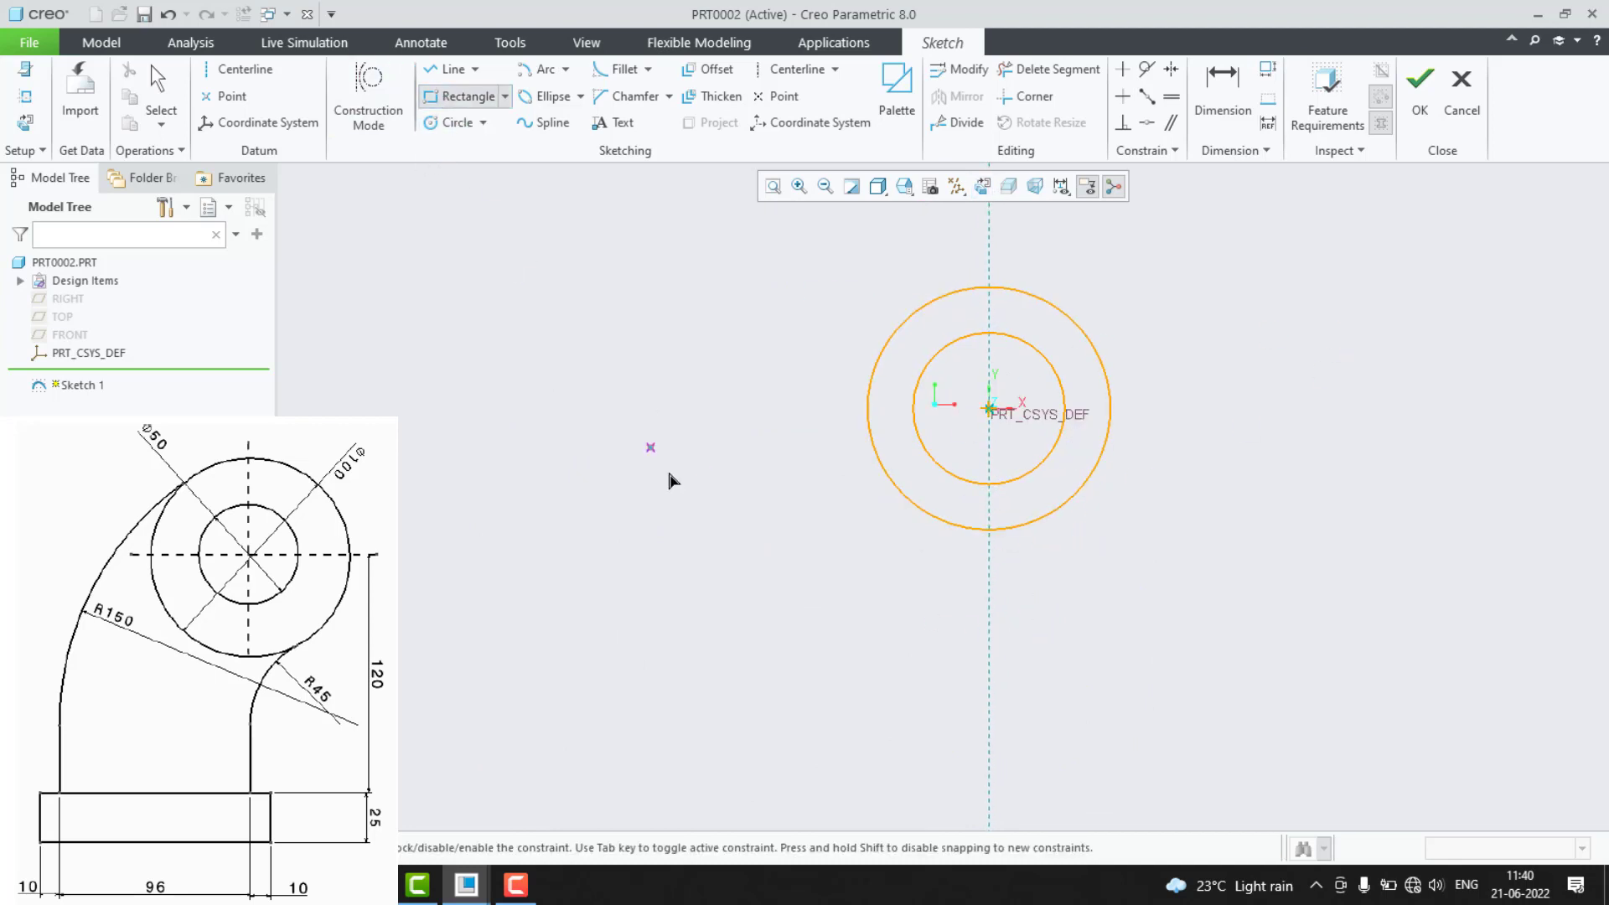
left_click(801, 625)
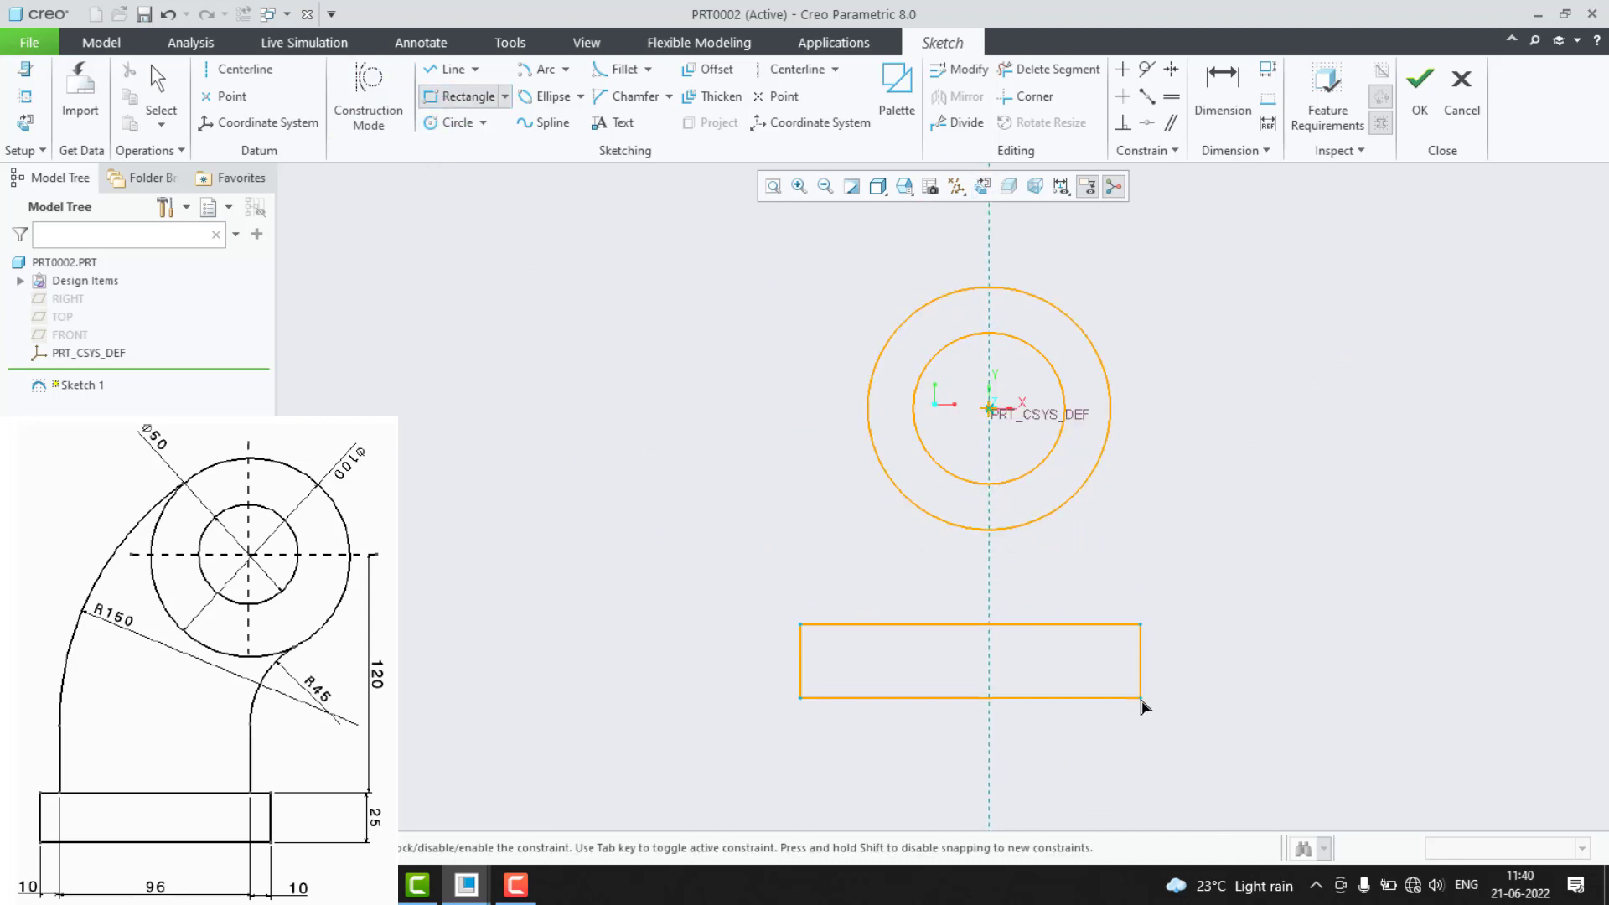
left_click(1132, 738)
left_click(1129, 752)
middle_click(1044, 652)
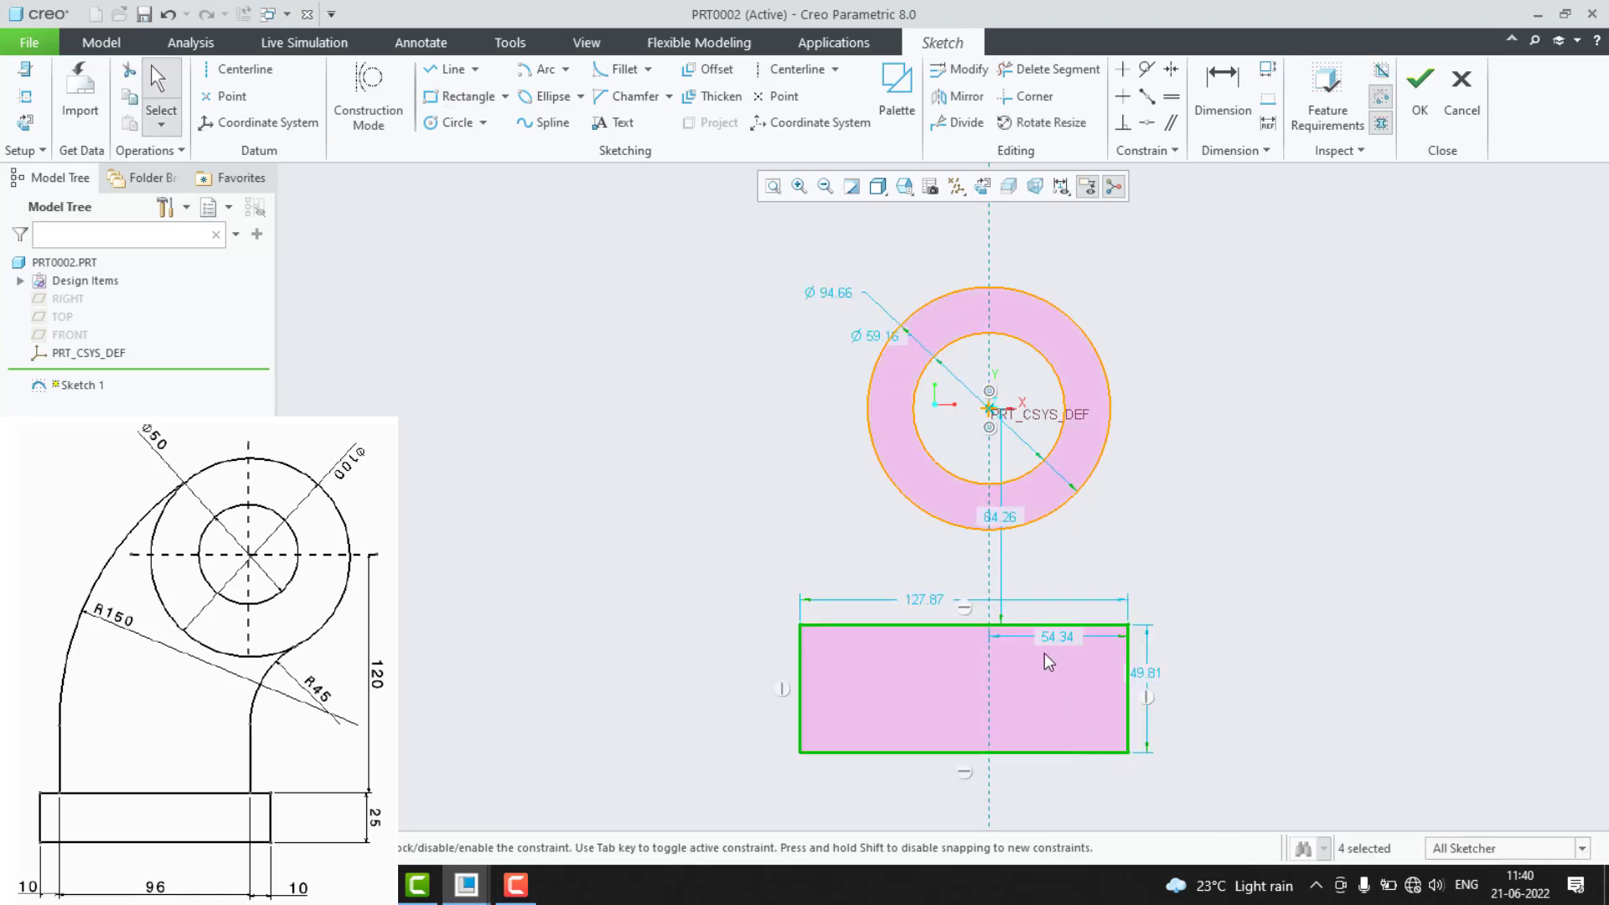
Draw two vertical lines standing on the rectangle's top edge, the right one about 32 long and the left one about 64 long.
key("l")
left_click(1045, 536)
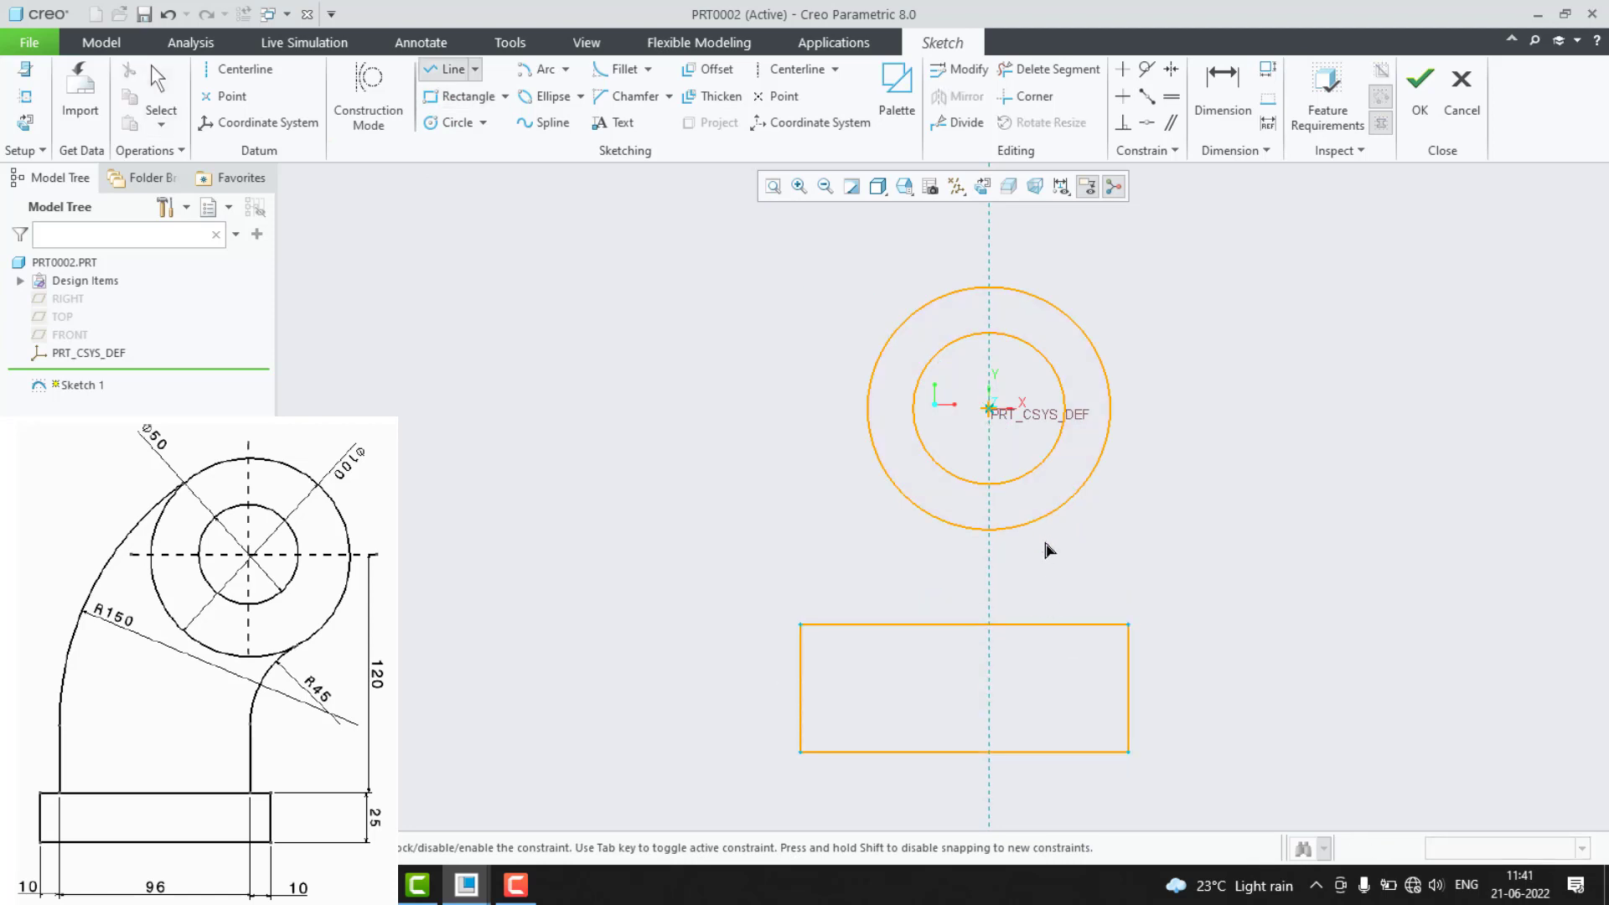
left_click(1045, 625)
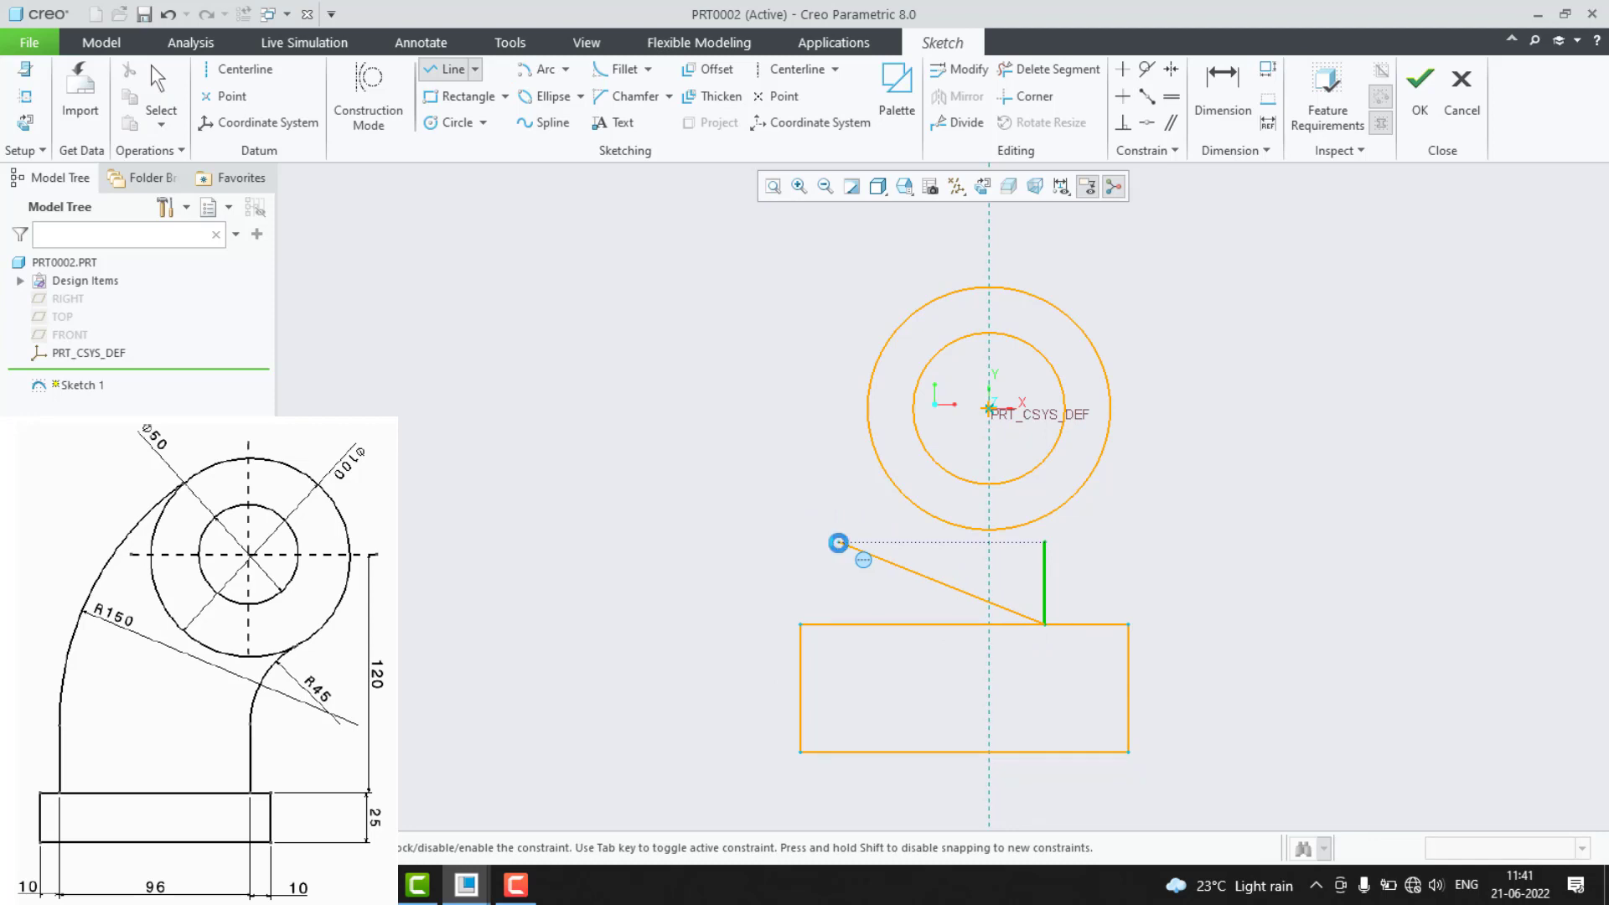
middle_click(842, 545)
left_click(825, 456)
left_click(824, 624)
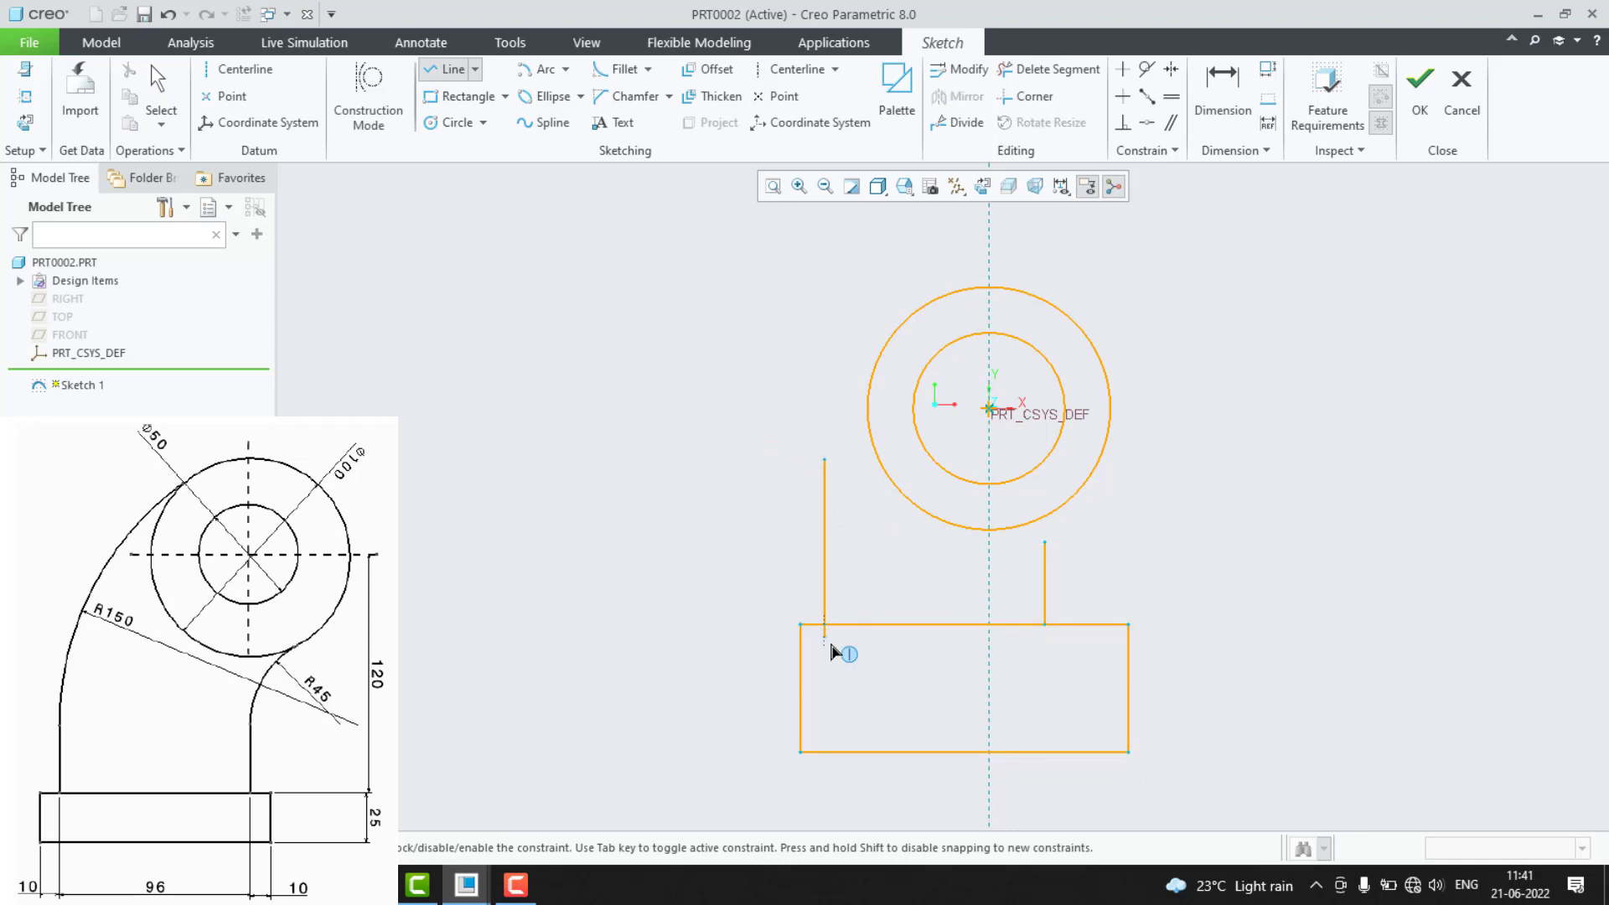
middle_click(850, 670)
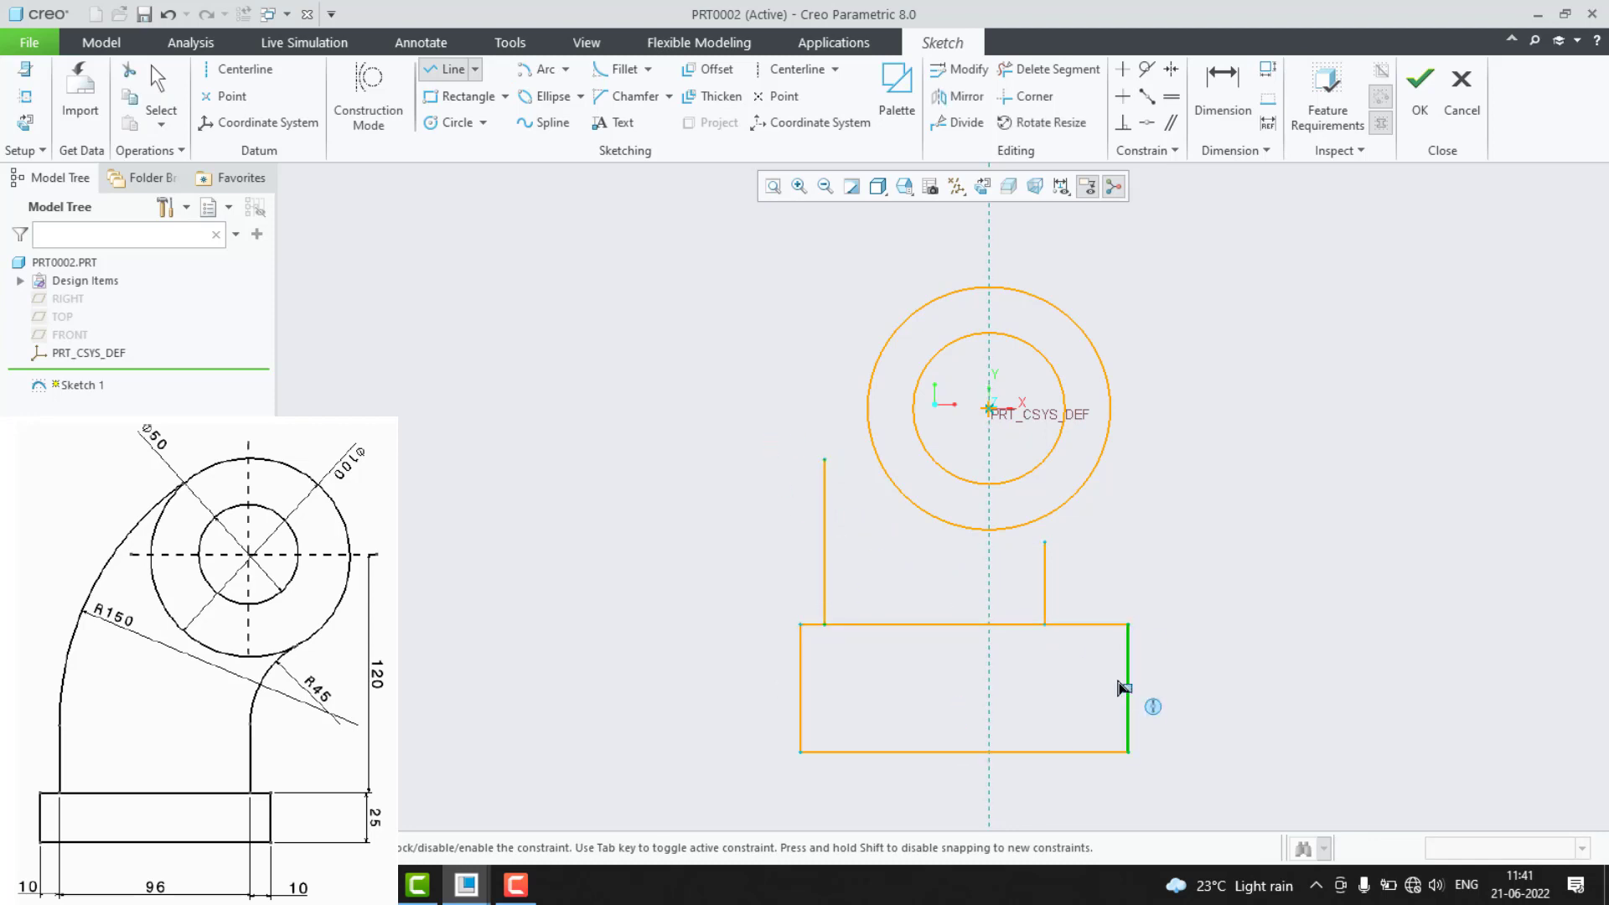
middle_click(1106, 723)
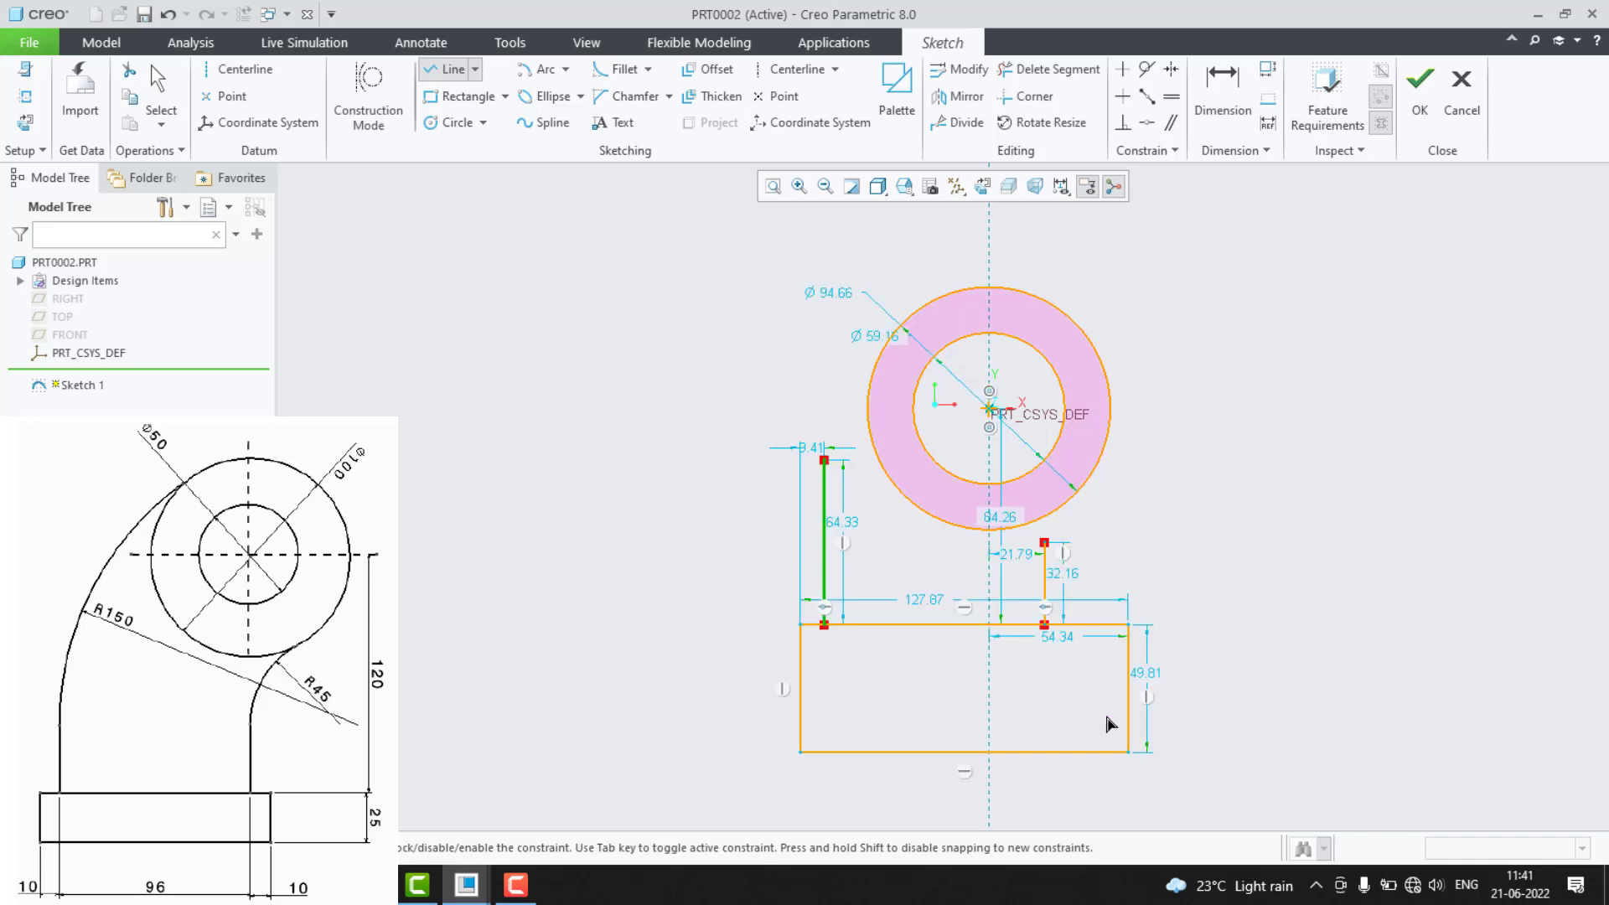
Dimension the rectangle's height and set it to 25.
key("d")
middle_click(1232, 691)
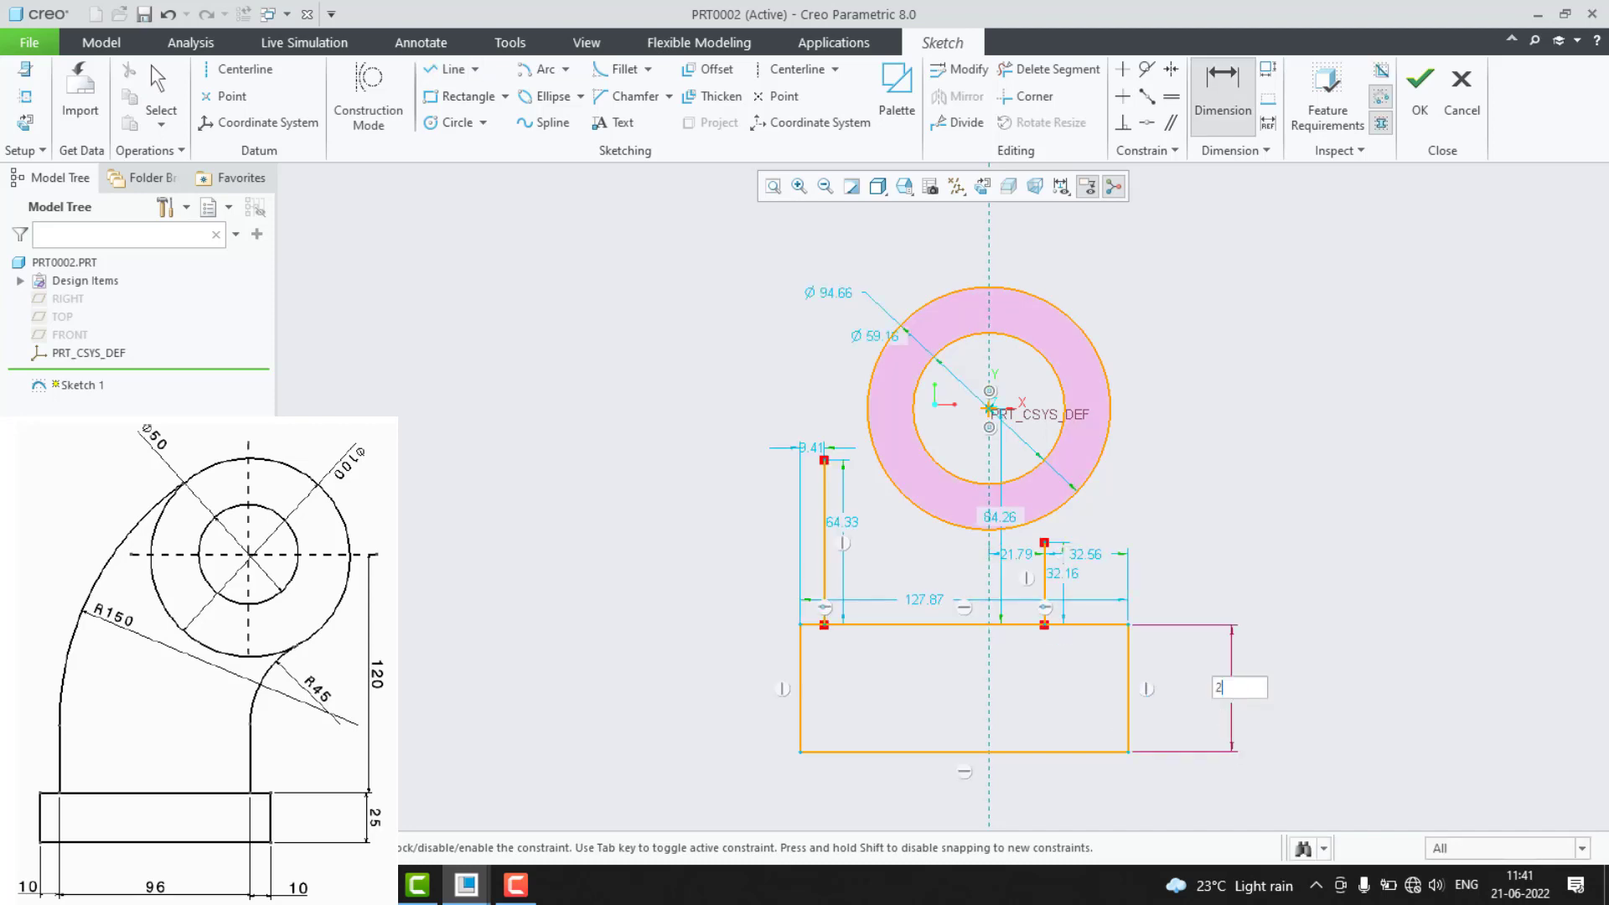
type("25")
key("Return")
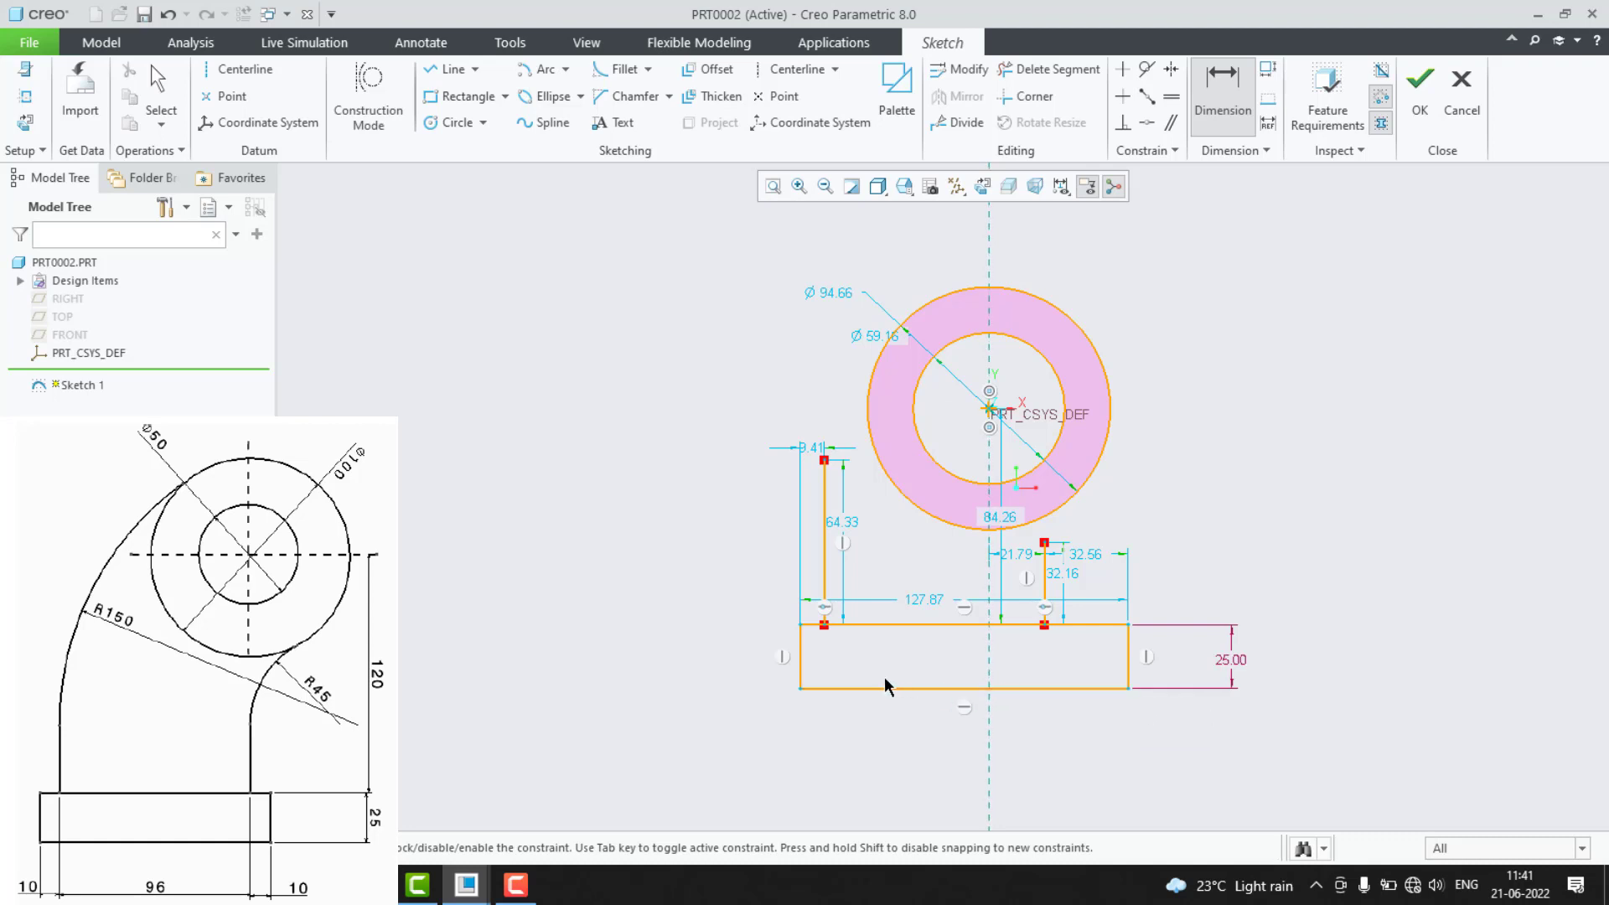
Dimension the distance between the left vertical line and the rectangle's left edge as 10.
left_click(825, 580)
left_click(801, 658)
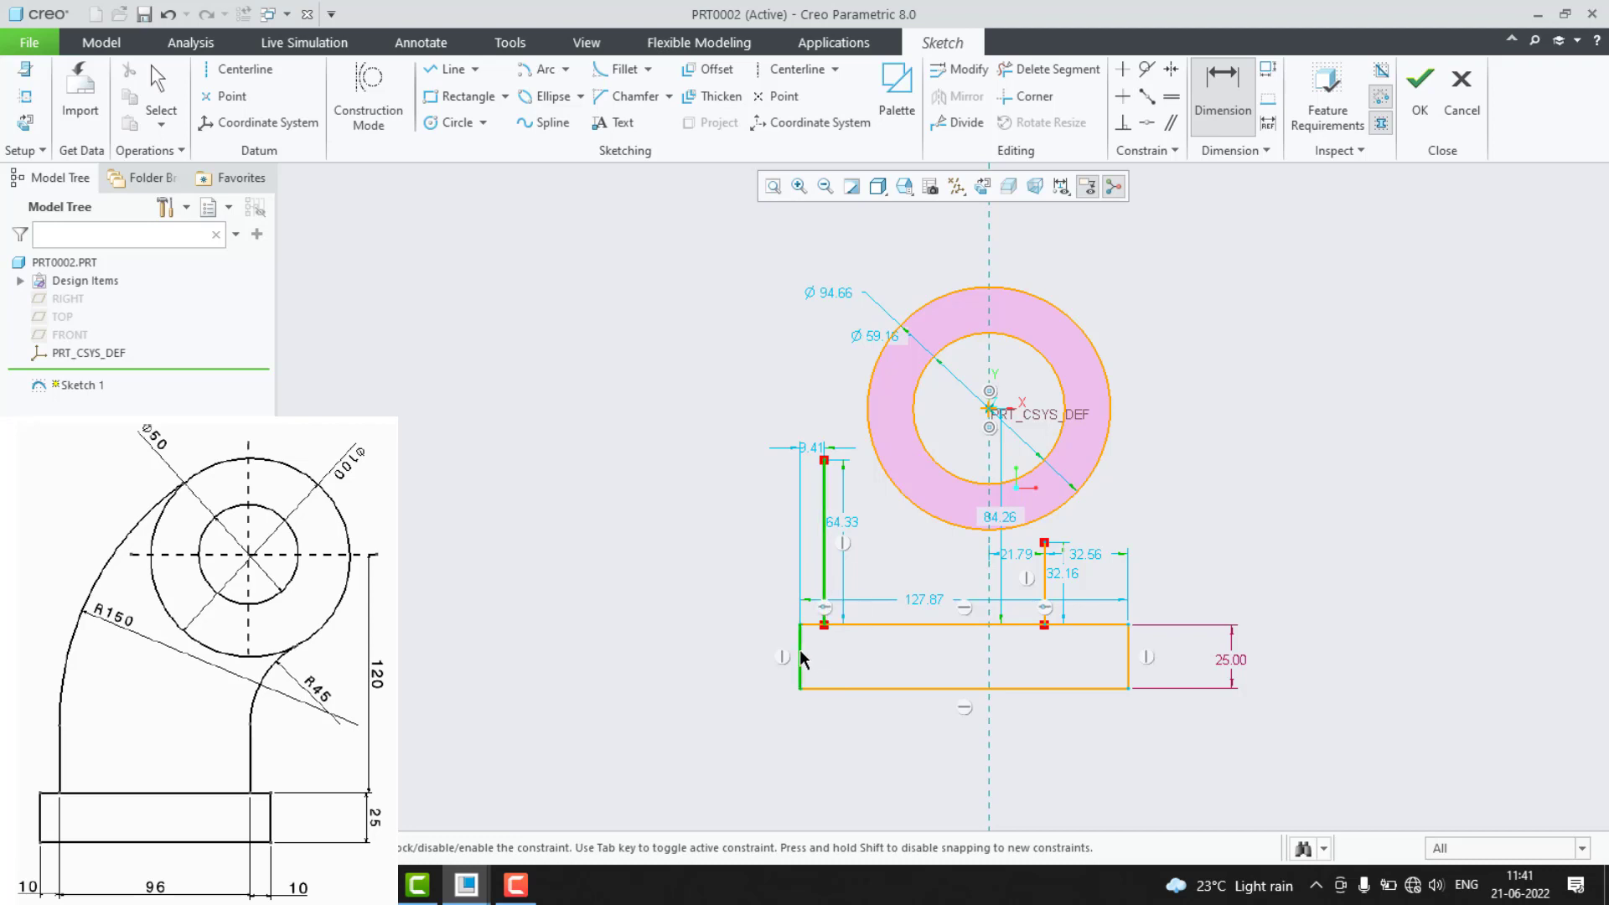
middle_click(811, 737)
type("10")
key("Return")
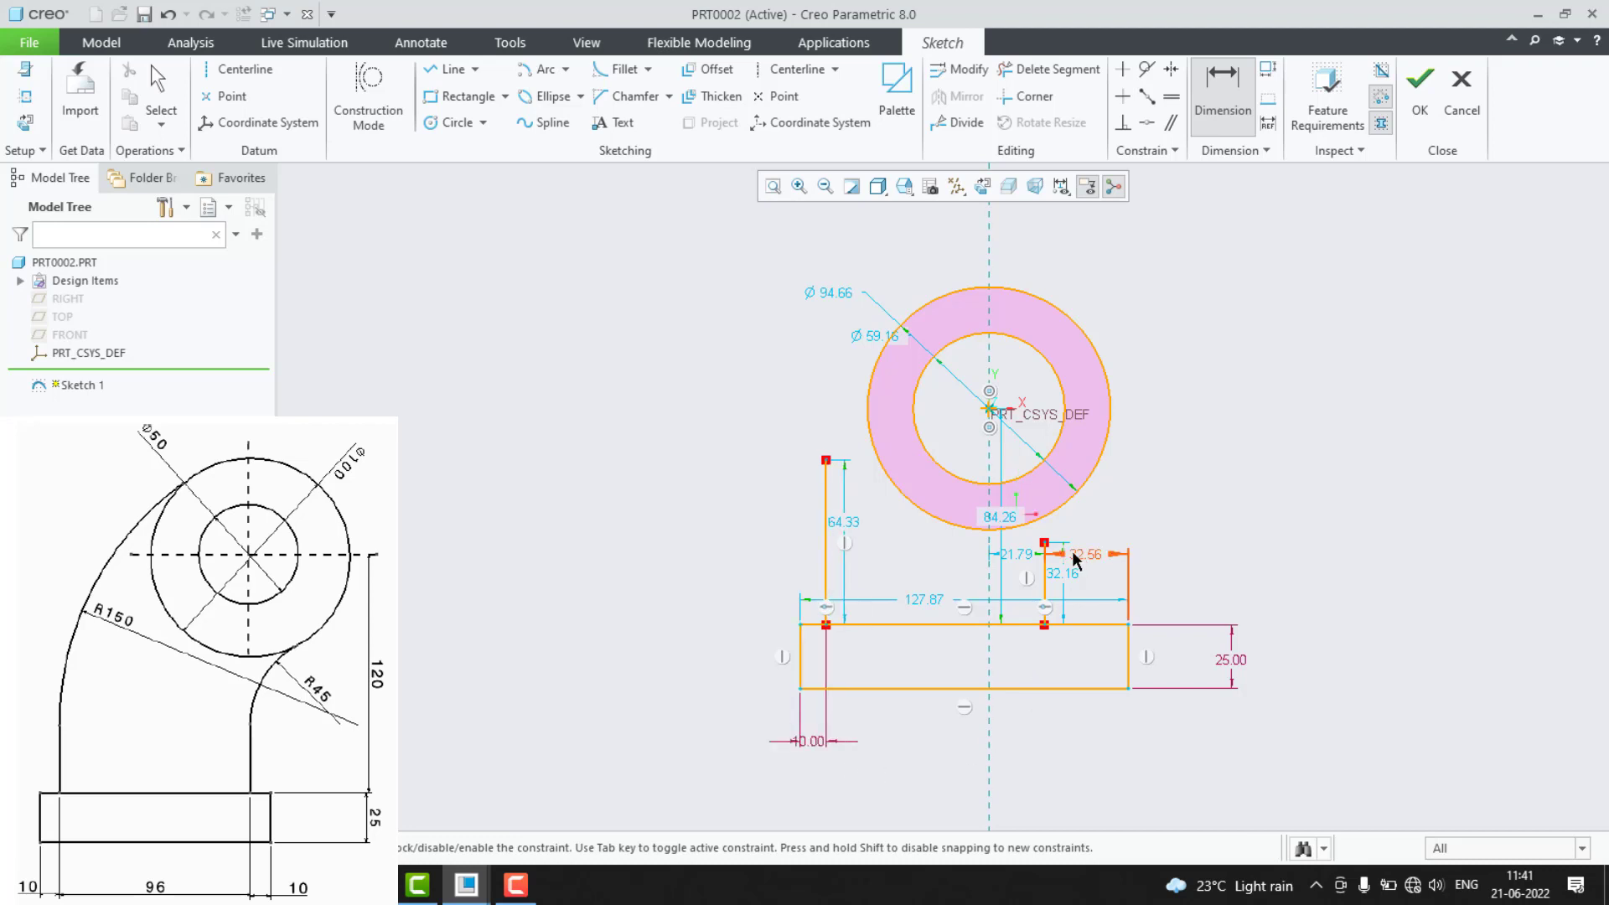
Dimension the distance between the right vertical line and the rectangle's right edge as 10.
left_click(1044, 579)
left_click(1128, 658)
middle_click(1078, 746)
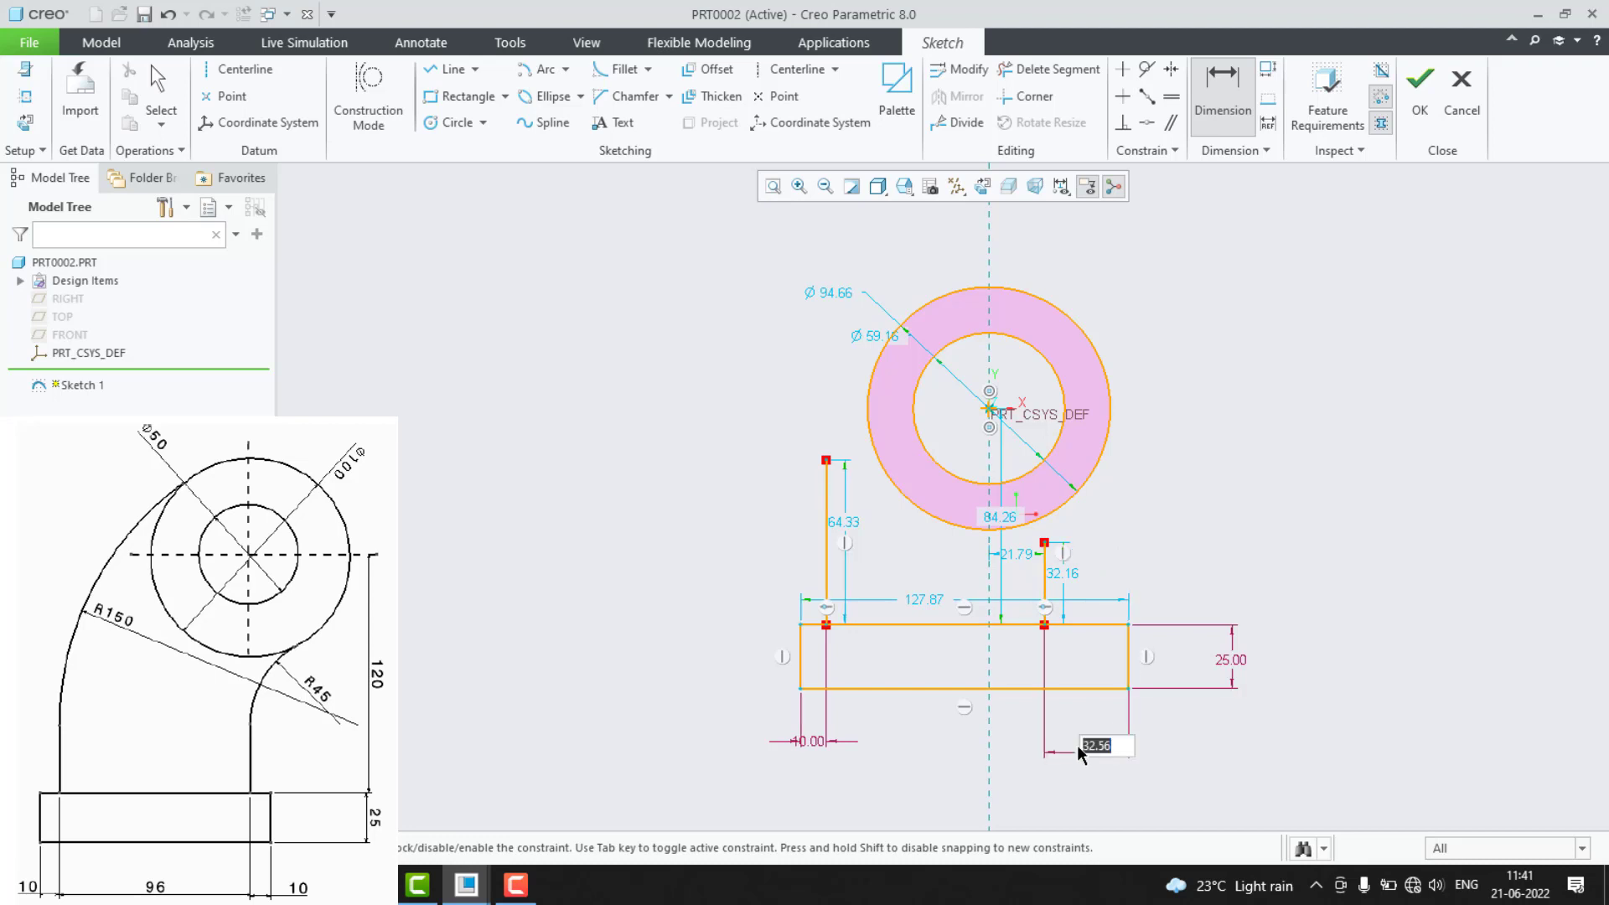
type("10")
key("Return")
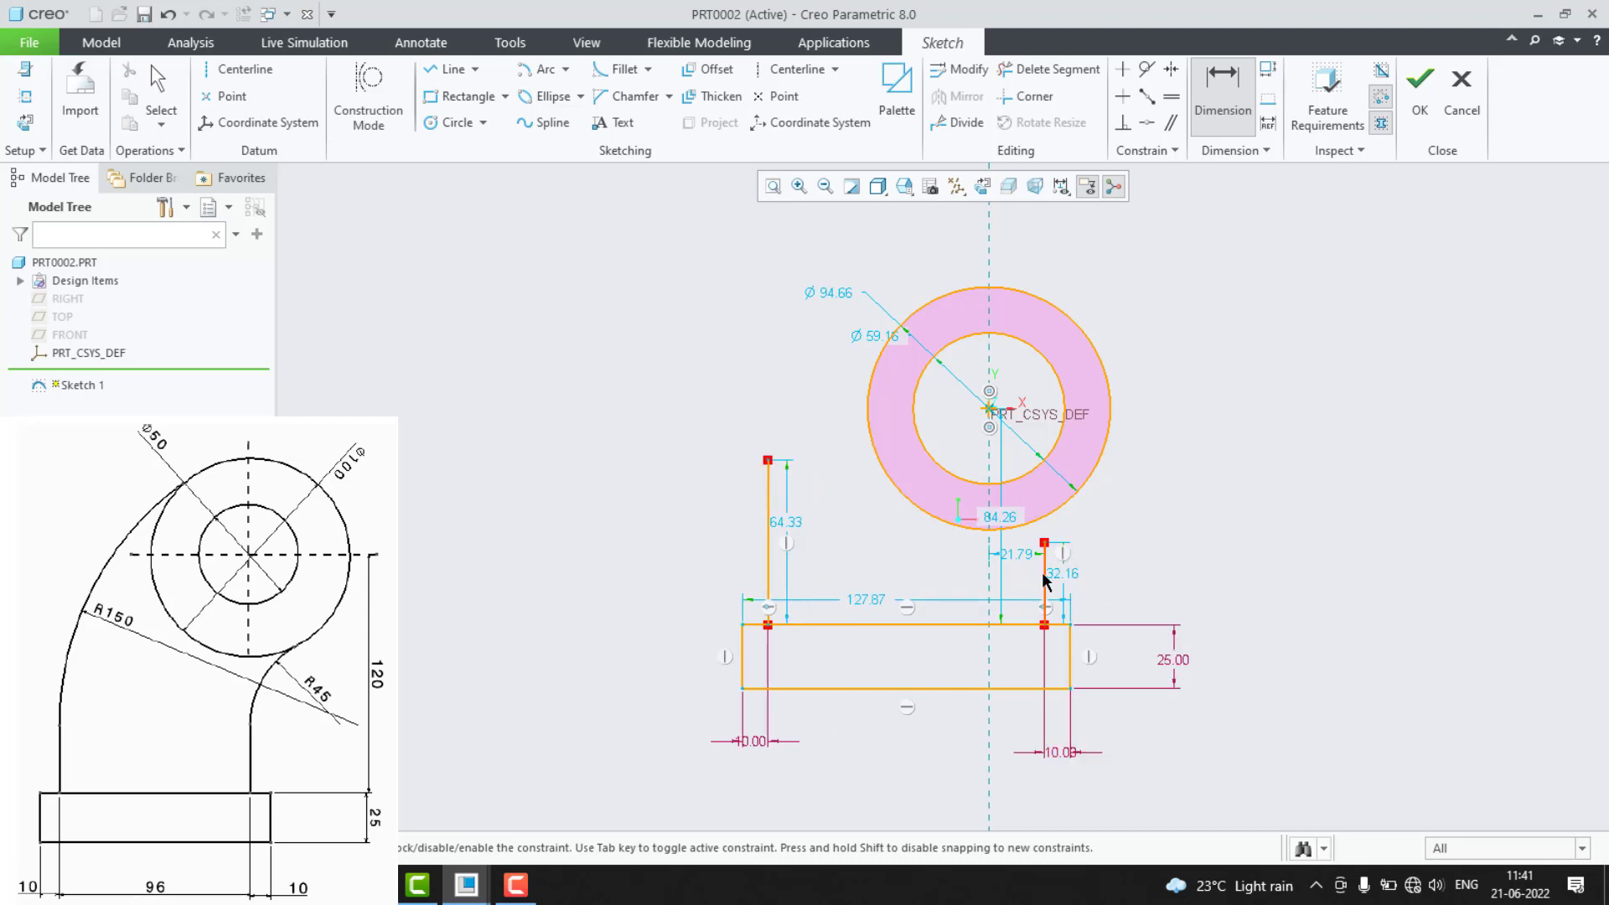
Dimension the horizontal distance between the right vertical line and the circles' centre and set it to 0.
left_click(987, 425)
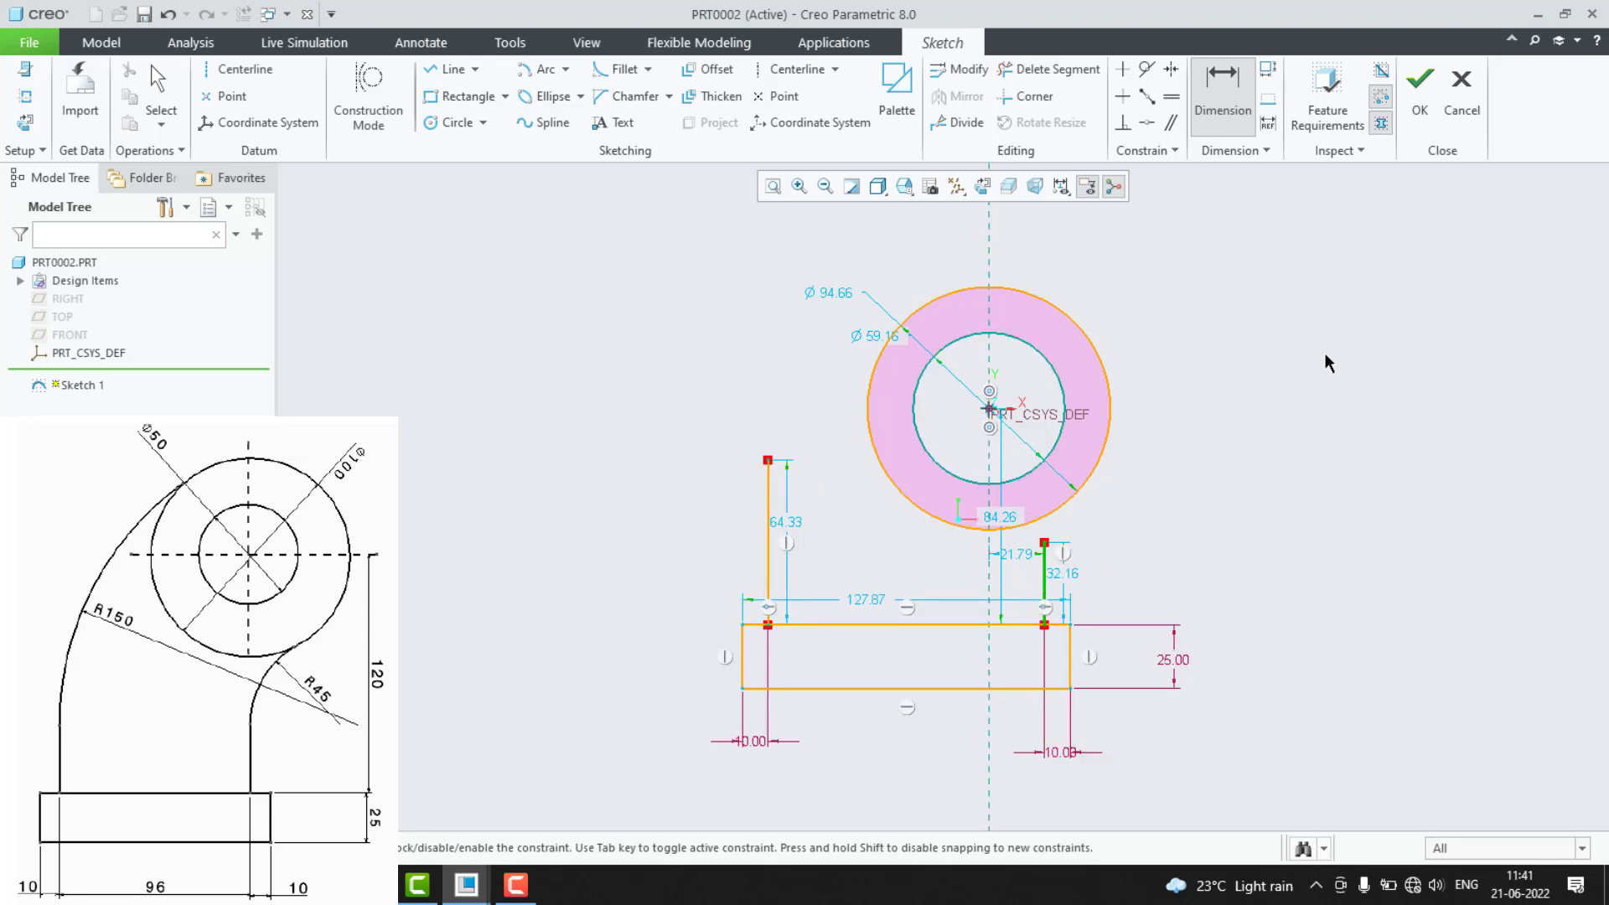
middle_click(1325, 354)
type("0")
key("Return")
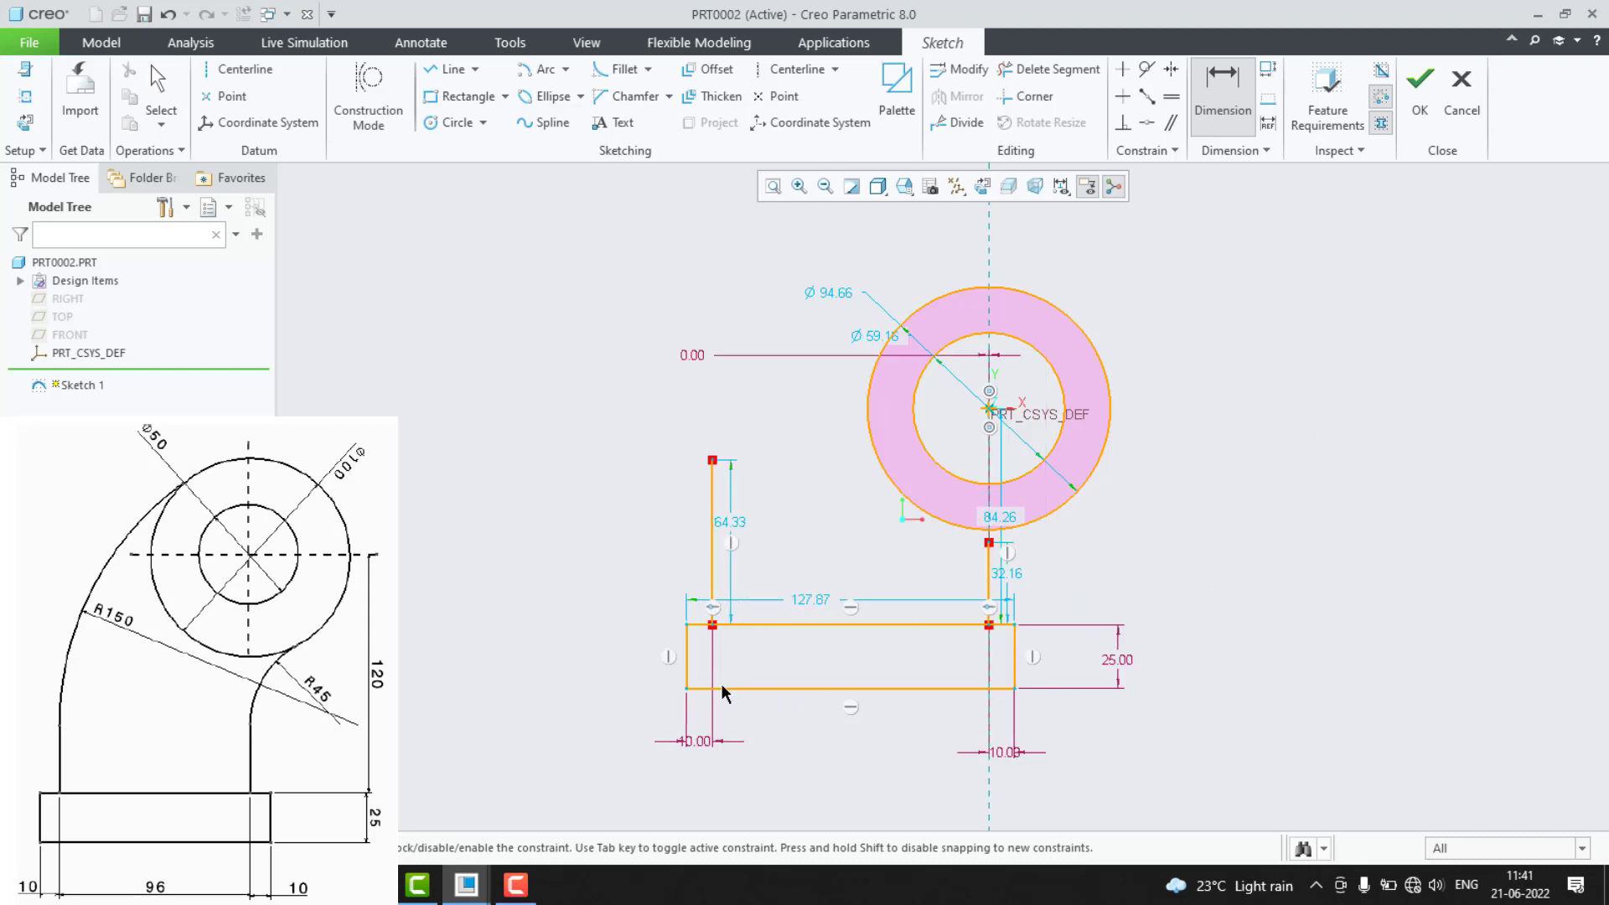
Dimension the horizontal distance between the two vertical lines and set it to 96.
left_click(712, 563)
left_click(990, 580)
middle_click(875, 772)
type("96")
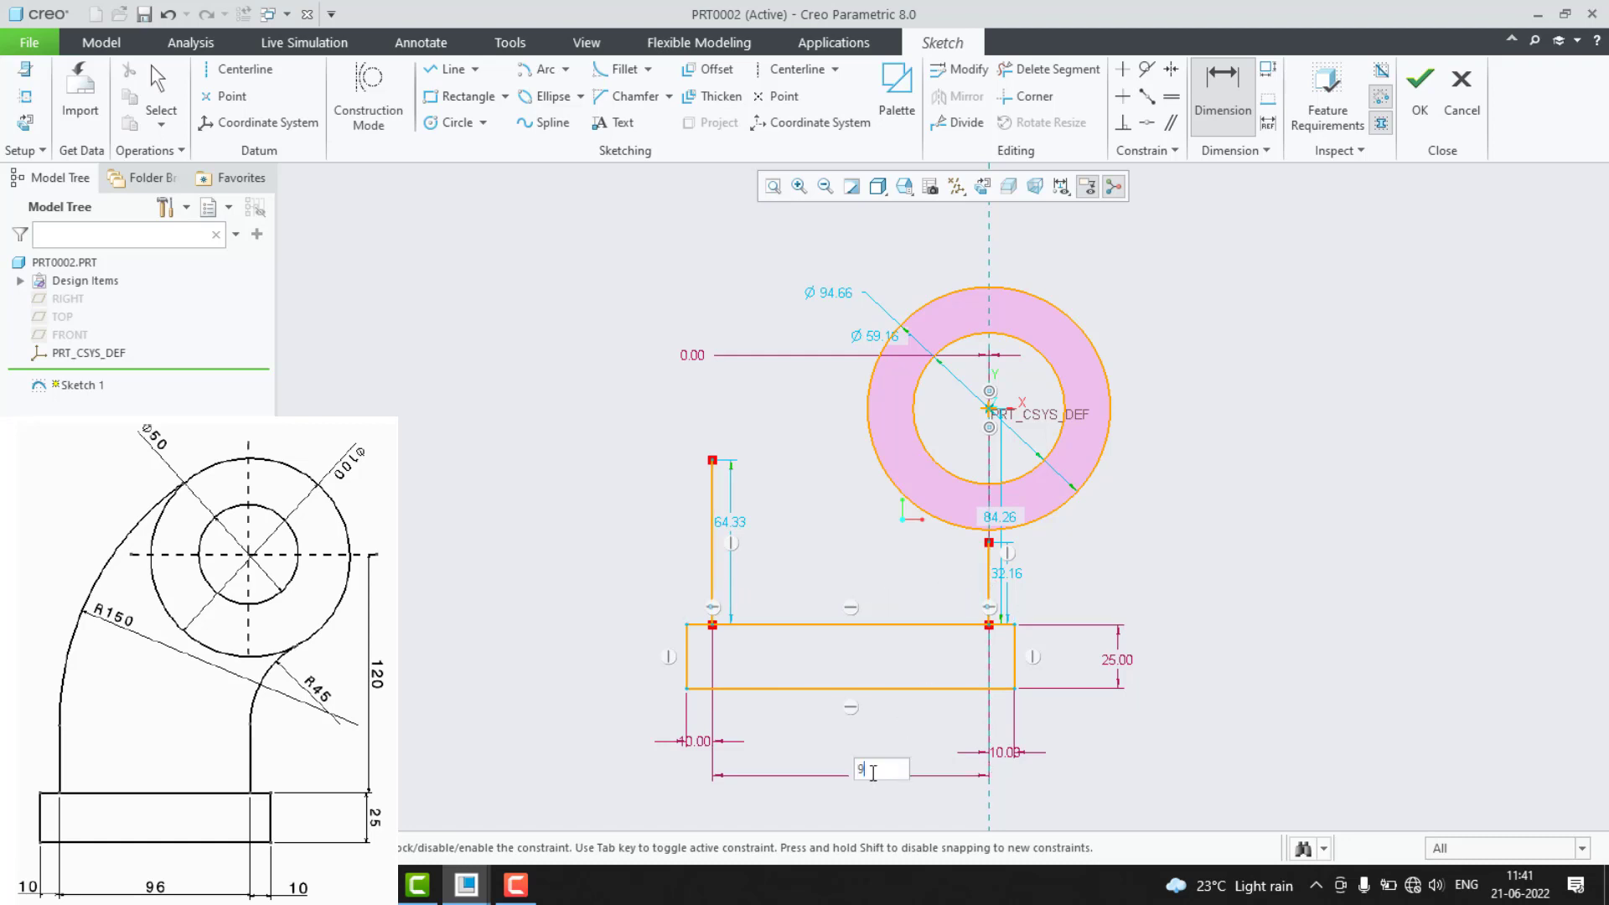
key("Return")
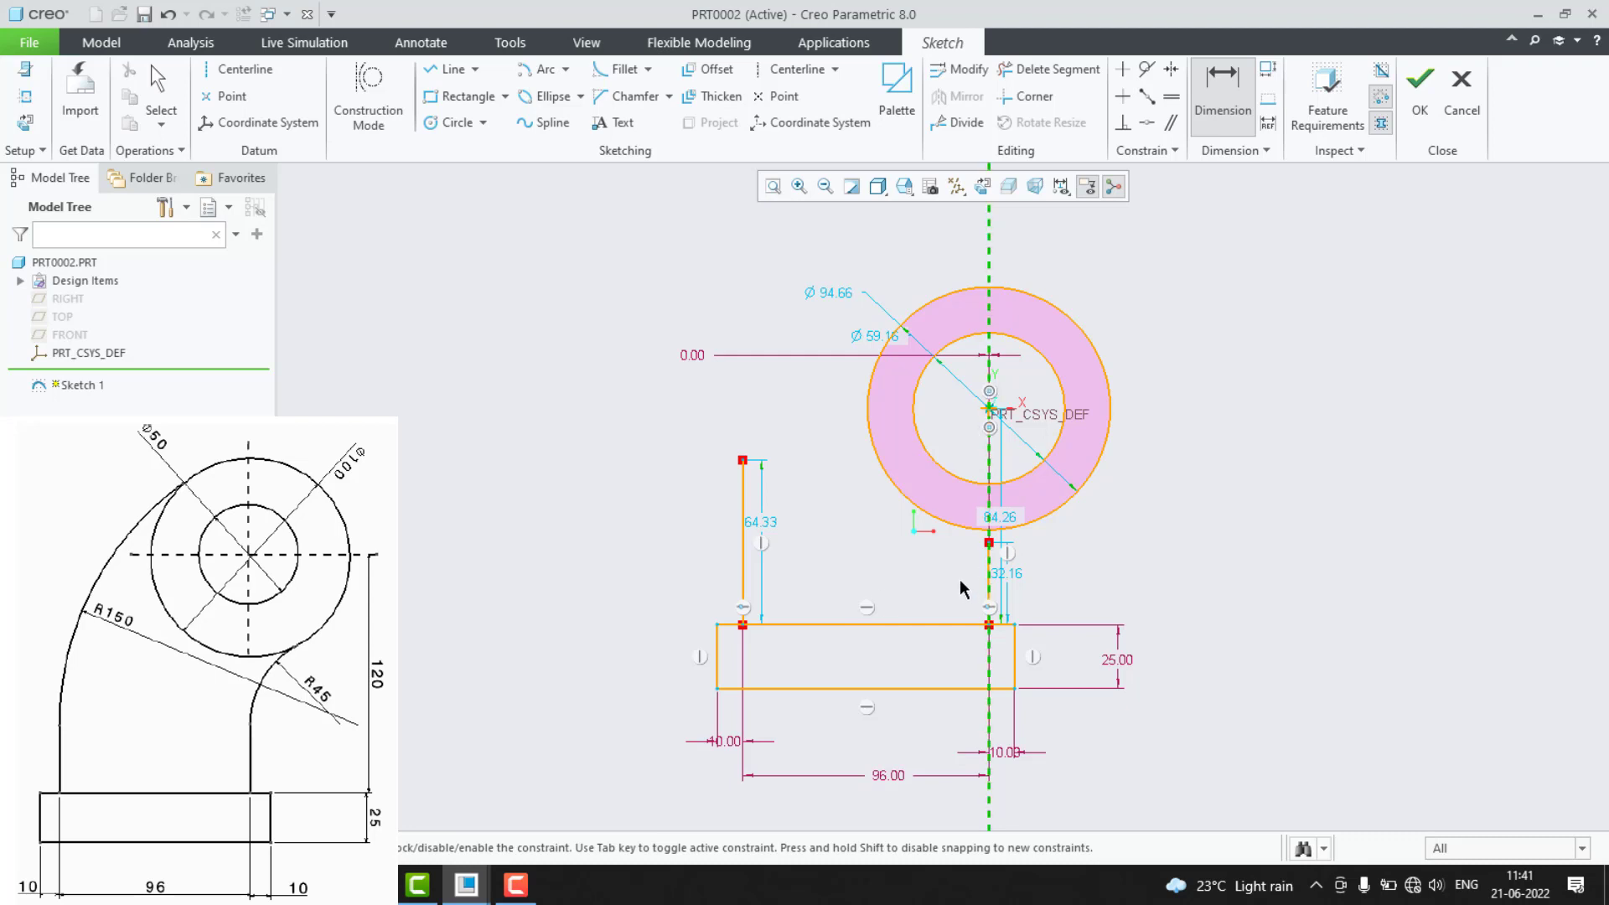
left_click(944, 626)
middle_click(1196, 522)
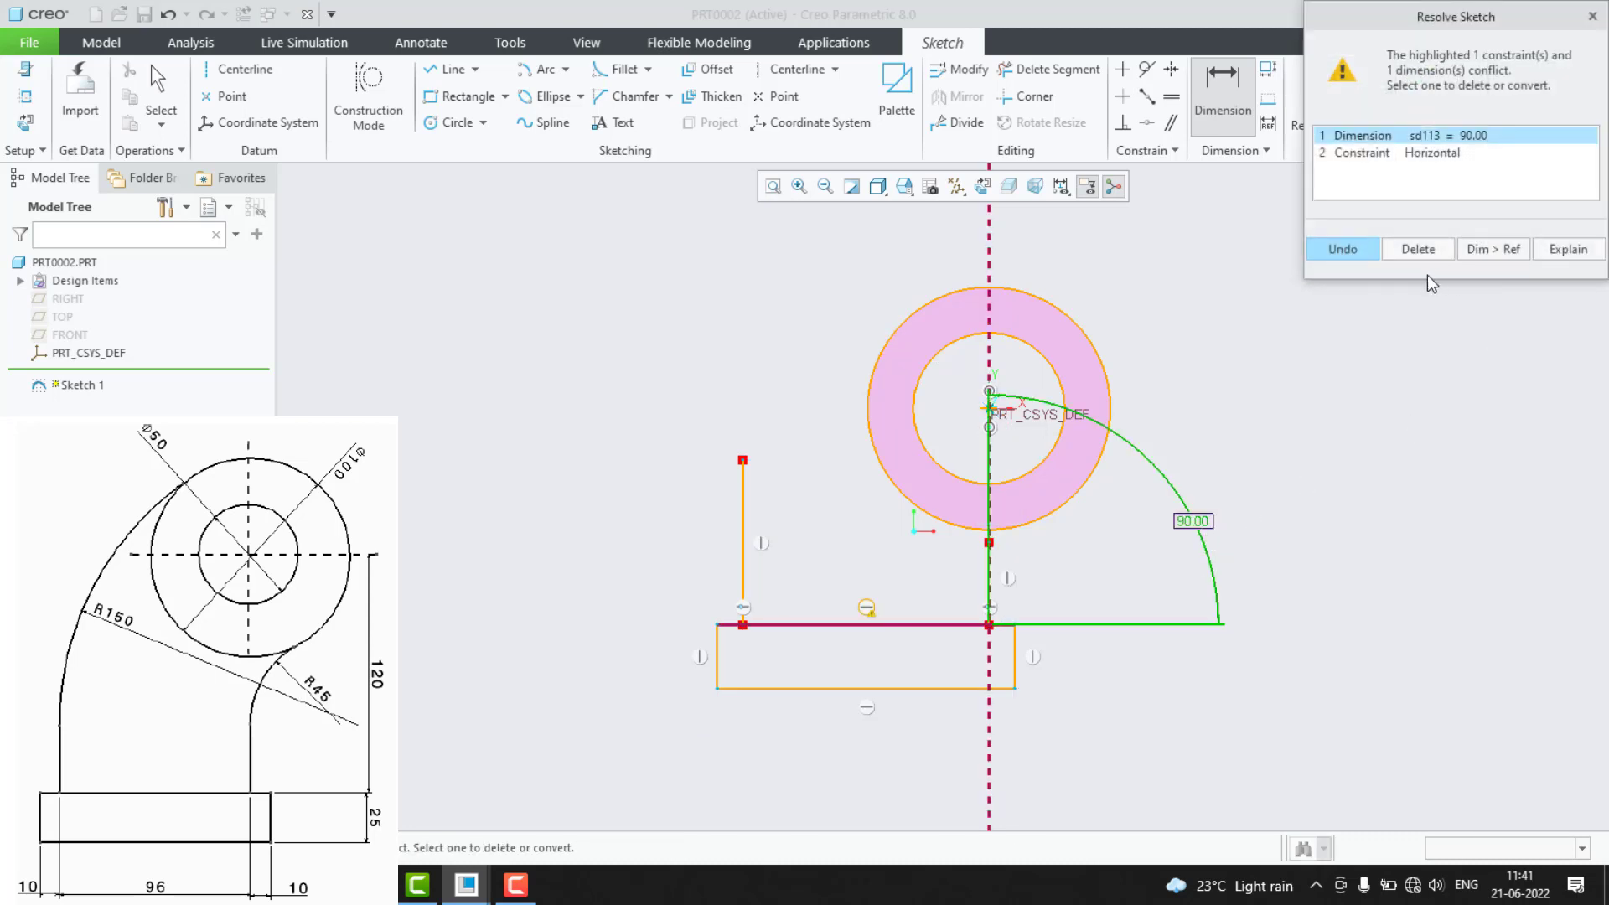
left_click(1351, 252)
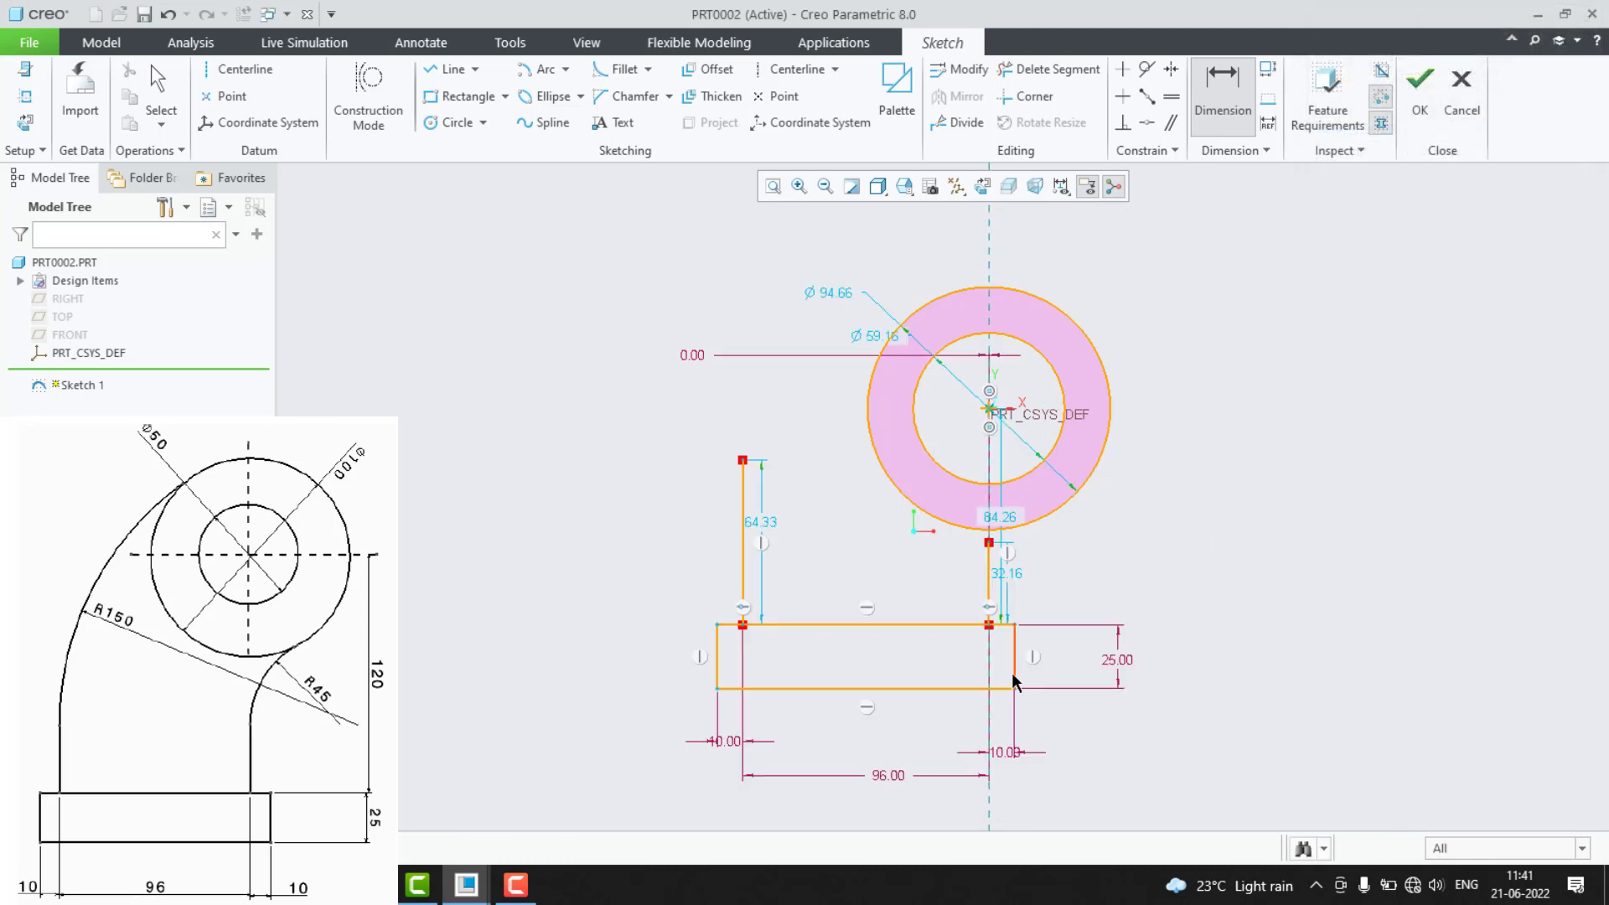
Dimension the vertical distance from the rectangle's upper edge to the circles' centre and set it to 120.
left_click(925, 626)
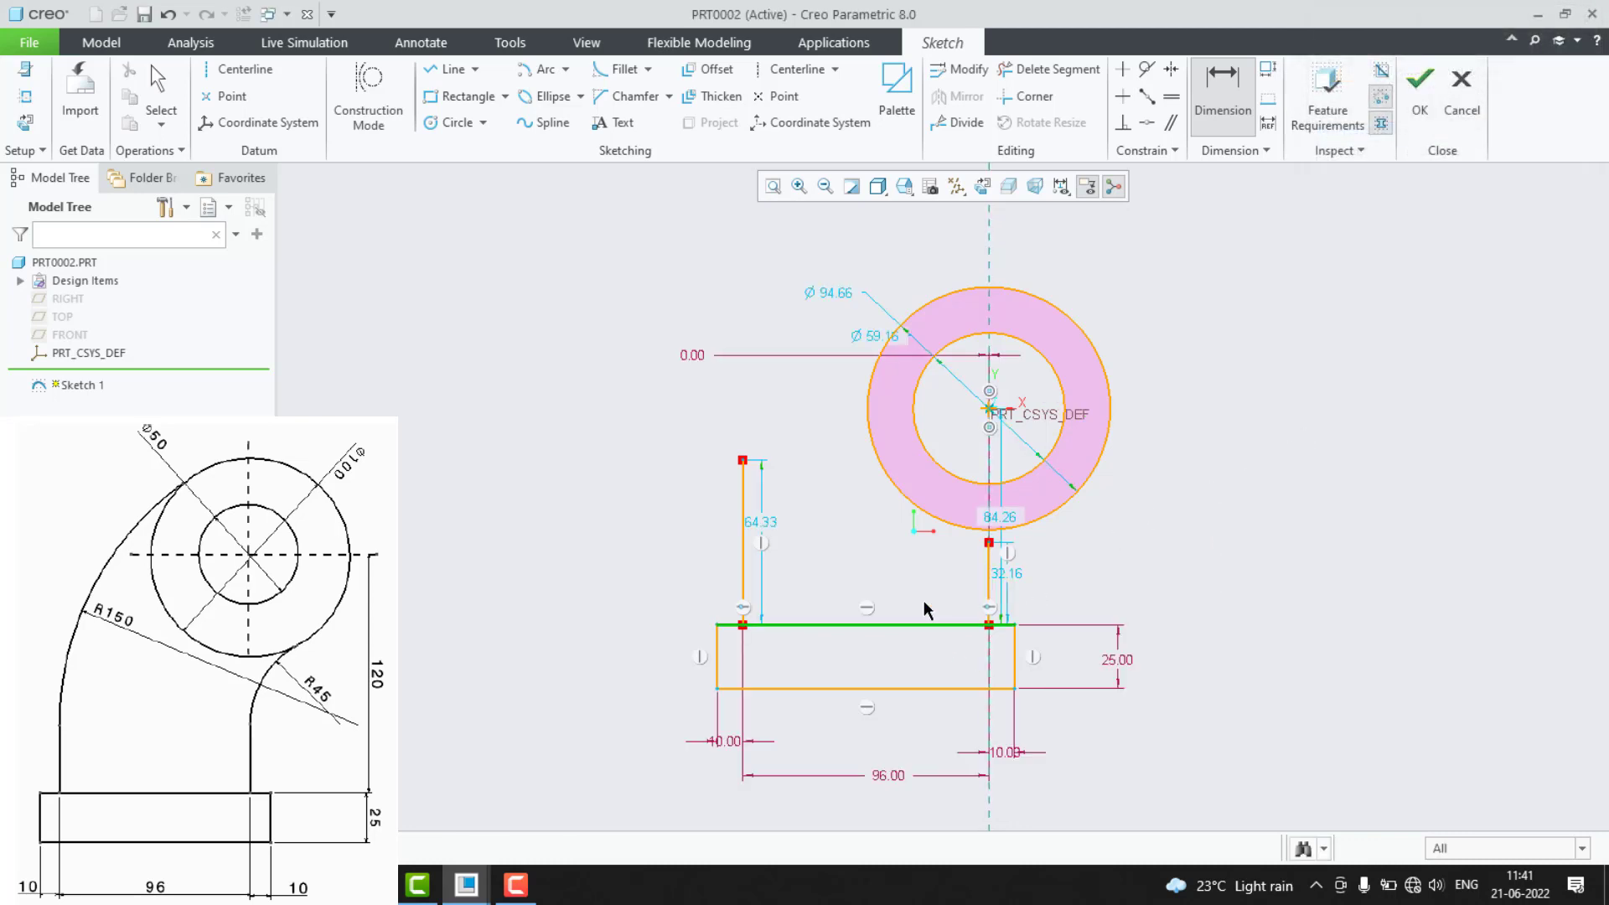
left_click(991, 411)
middle_click(1282, 507)
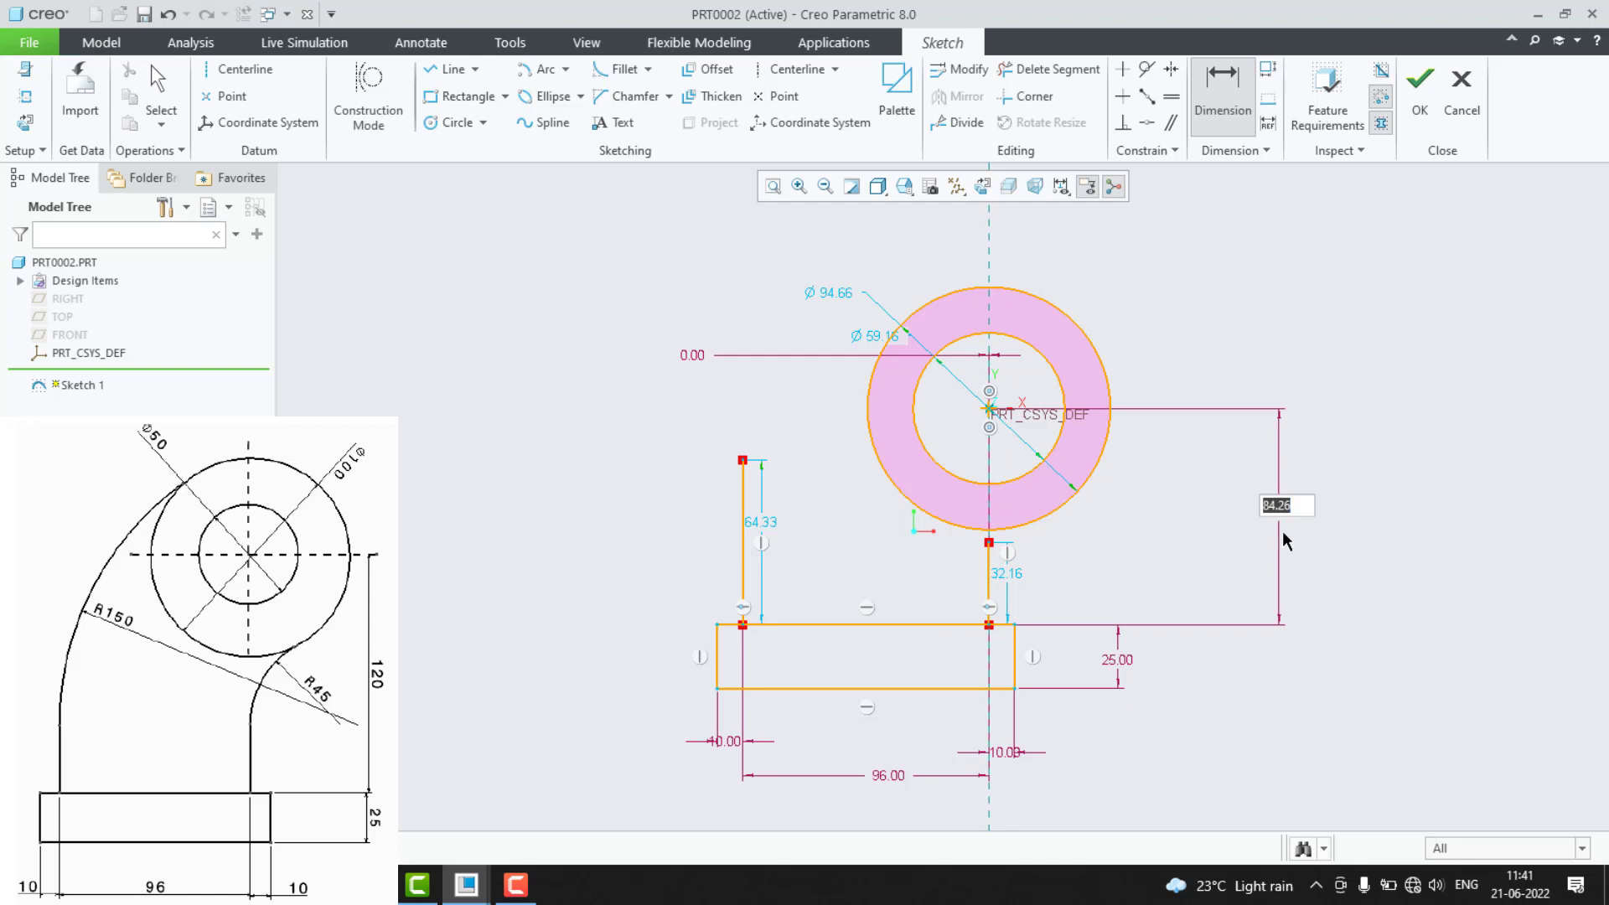
type("120")
key("Return")
middle_click(1281, 534)
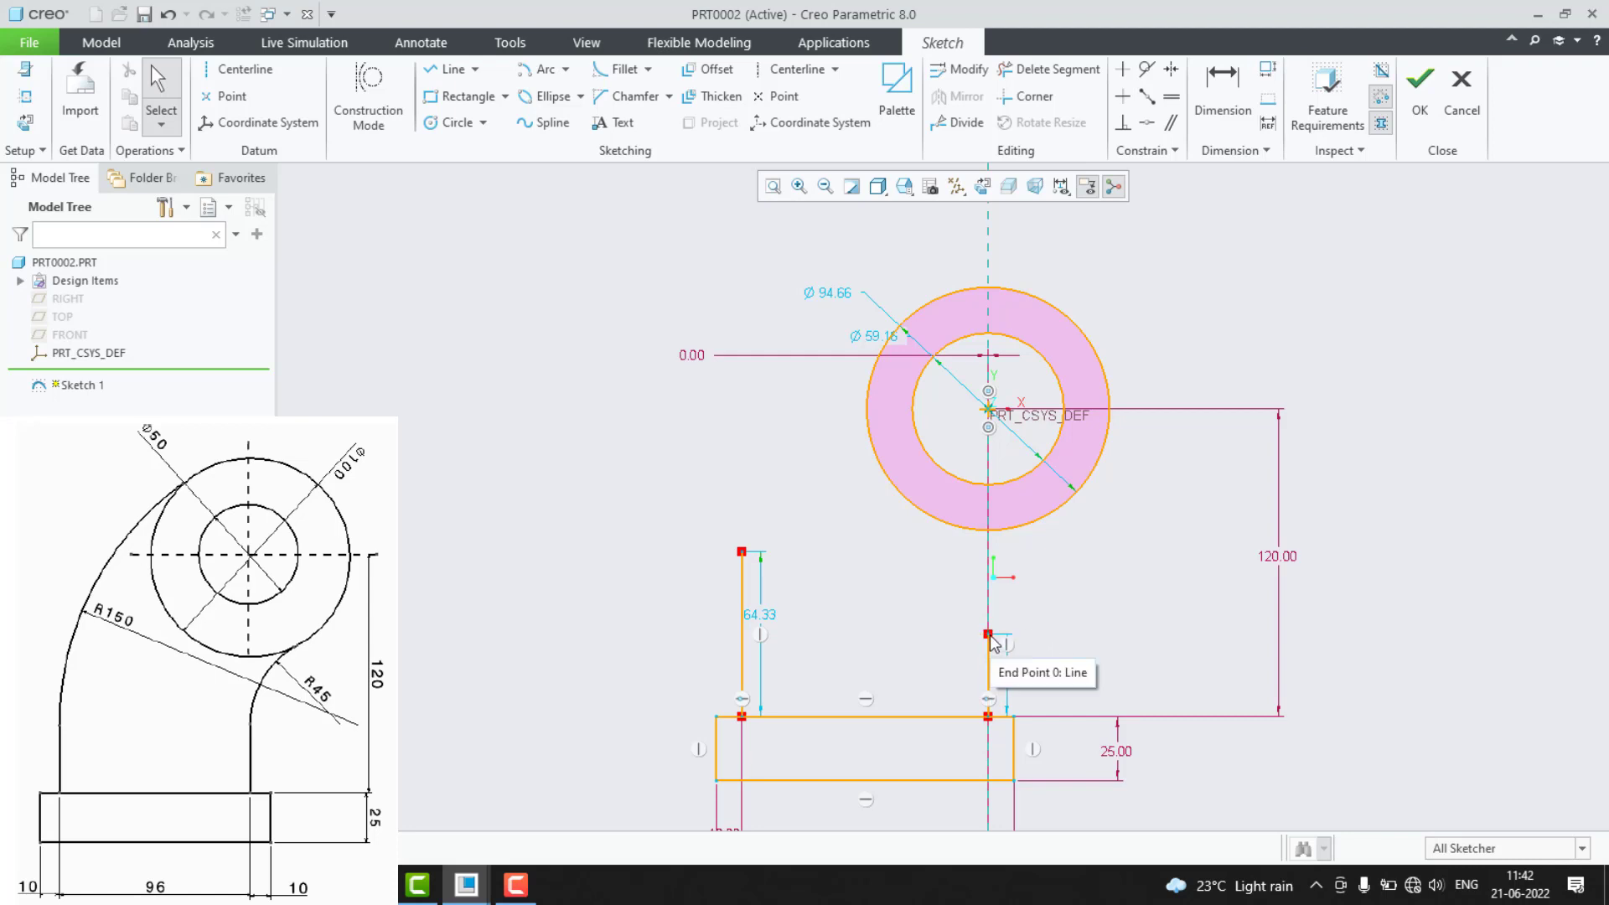
Shorten the right vertical line to about 28 and draw a tangent-end arc from the left line's upper end to the outer circle's top.
left_click_drag(991, 635, 990, 646)
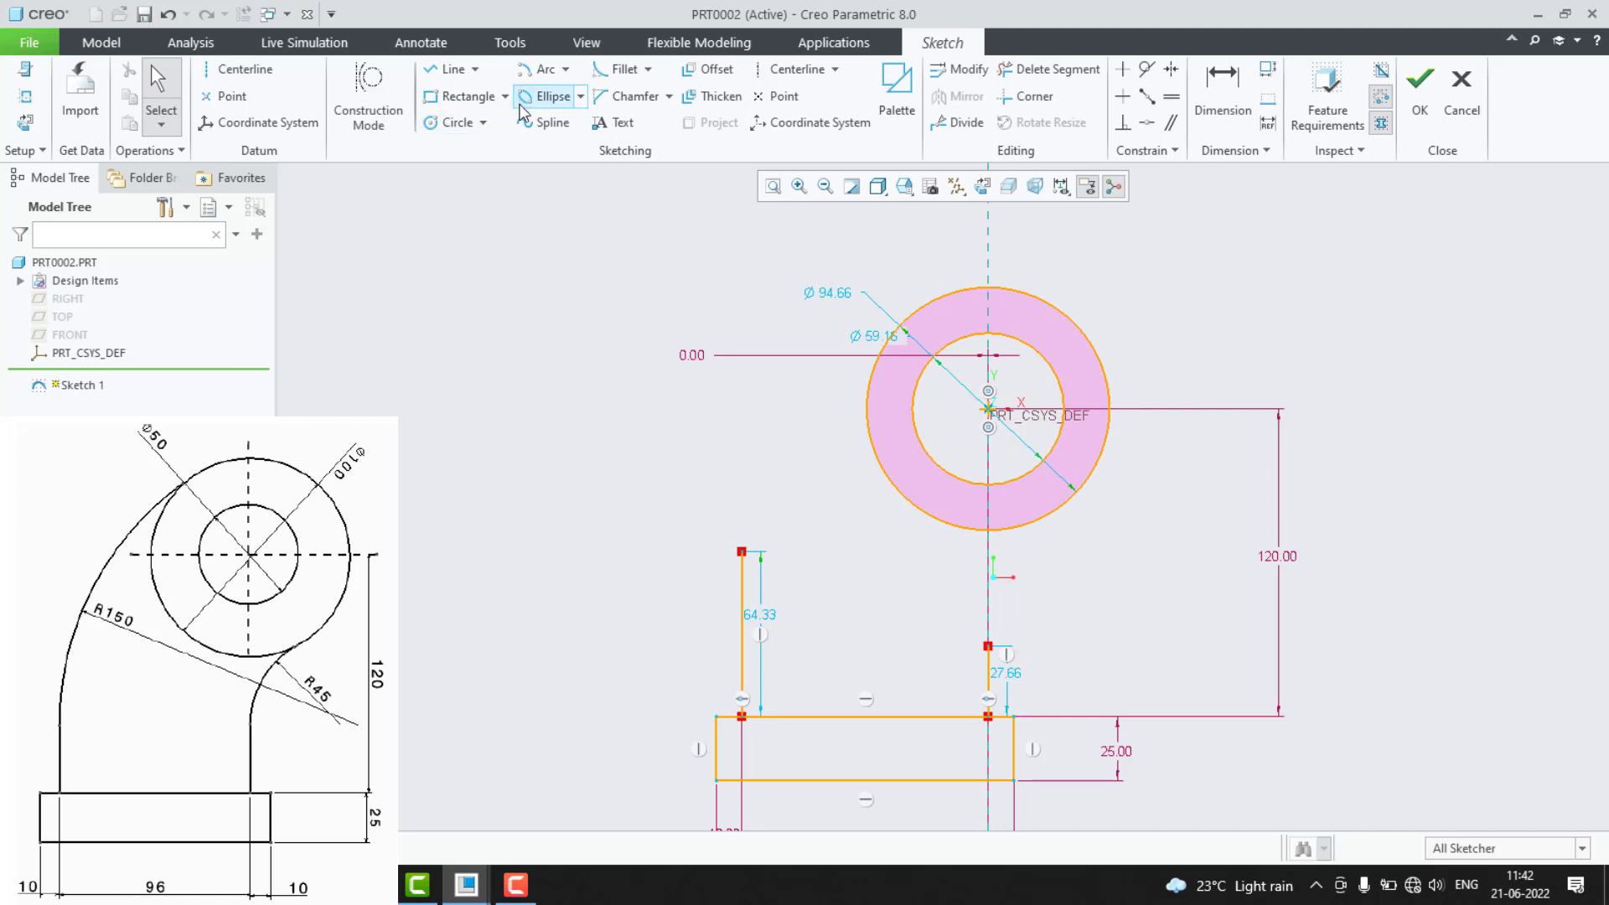
left_click(567, 71)
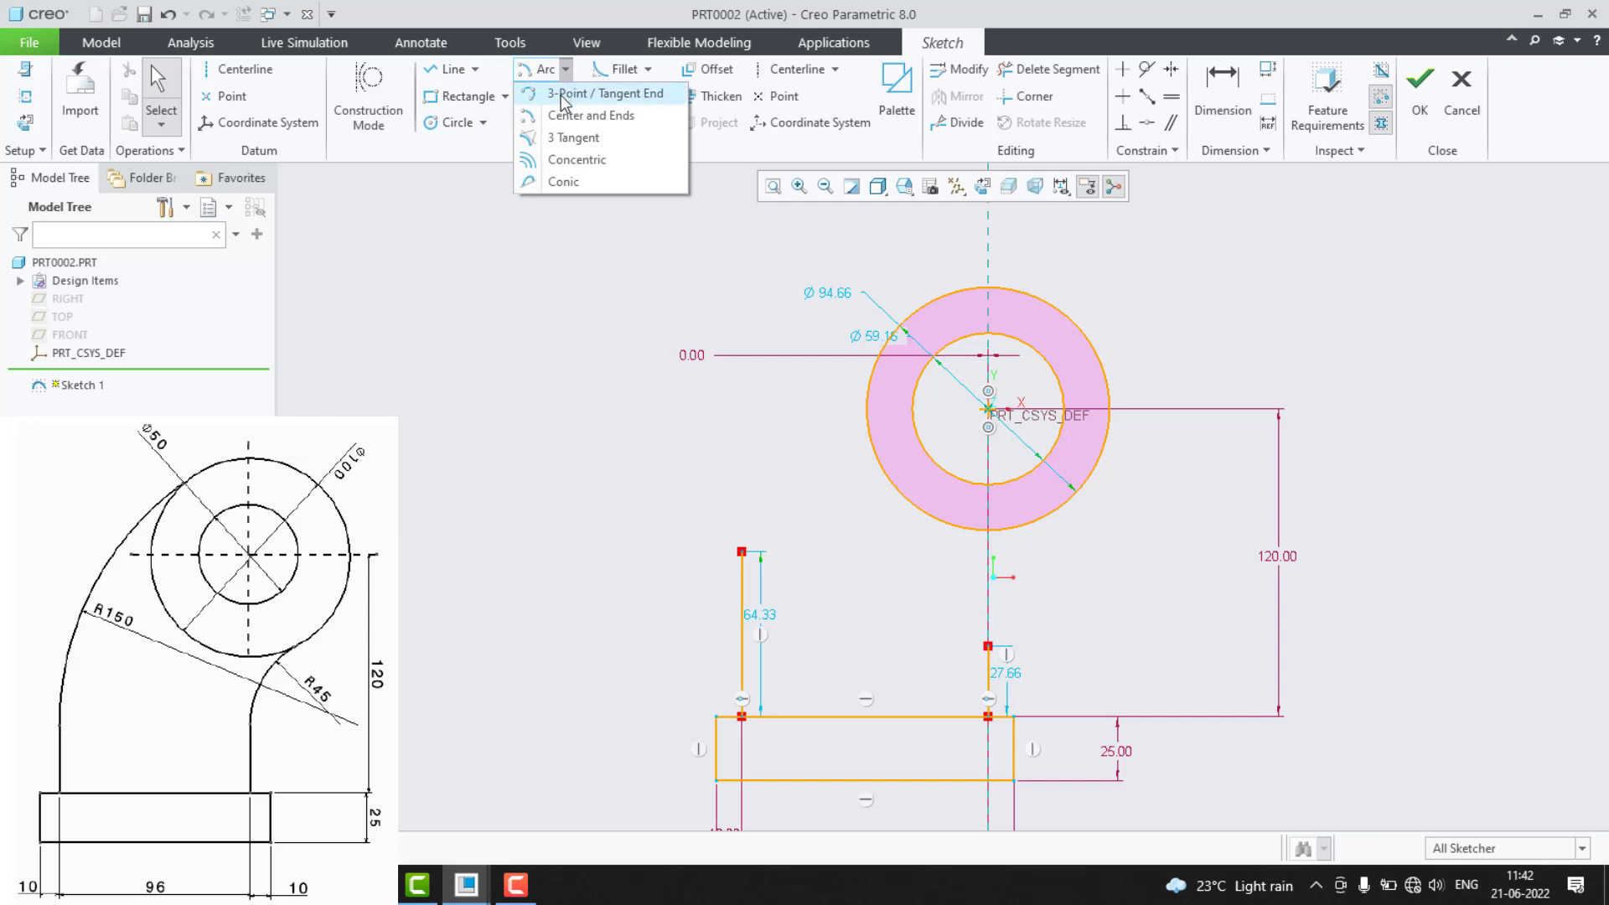
left_click(562, 94)
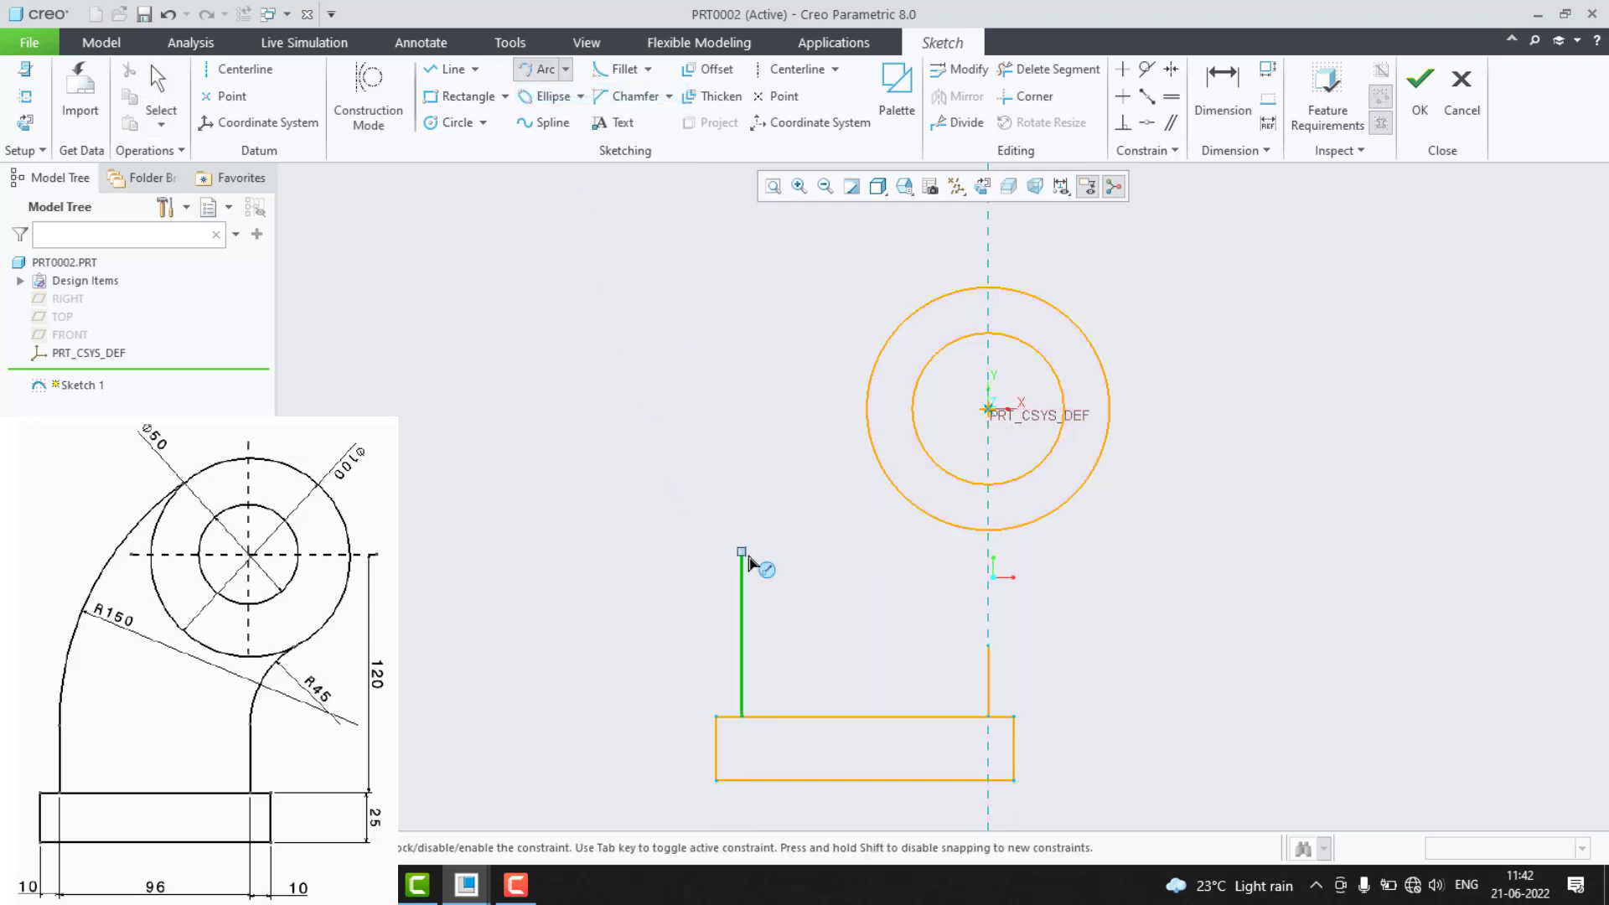
left_click(749, 557)
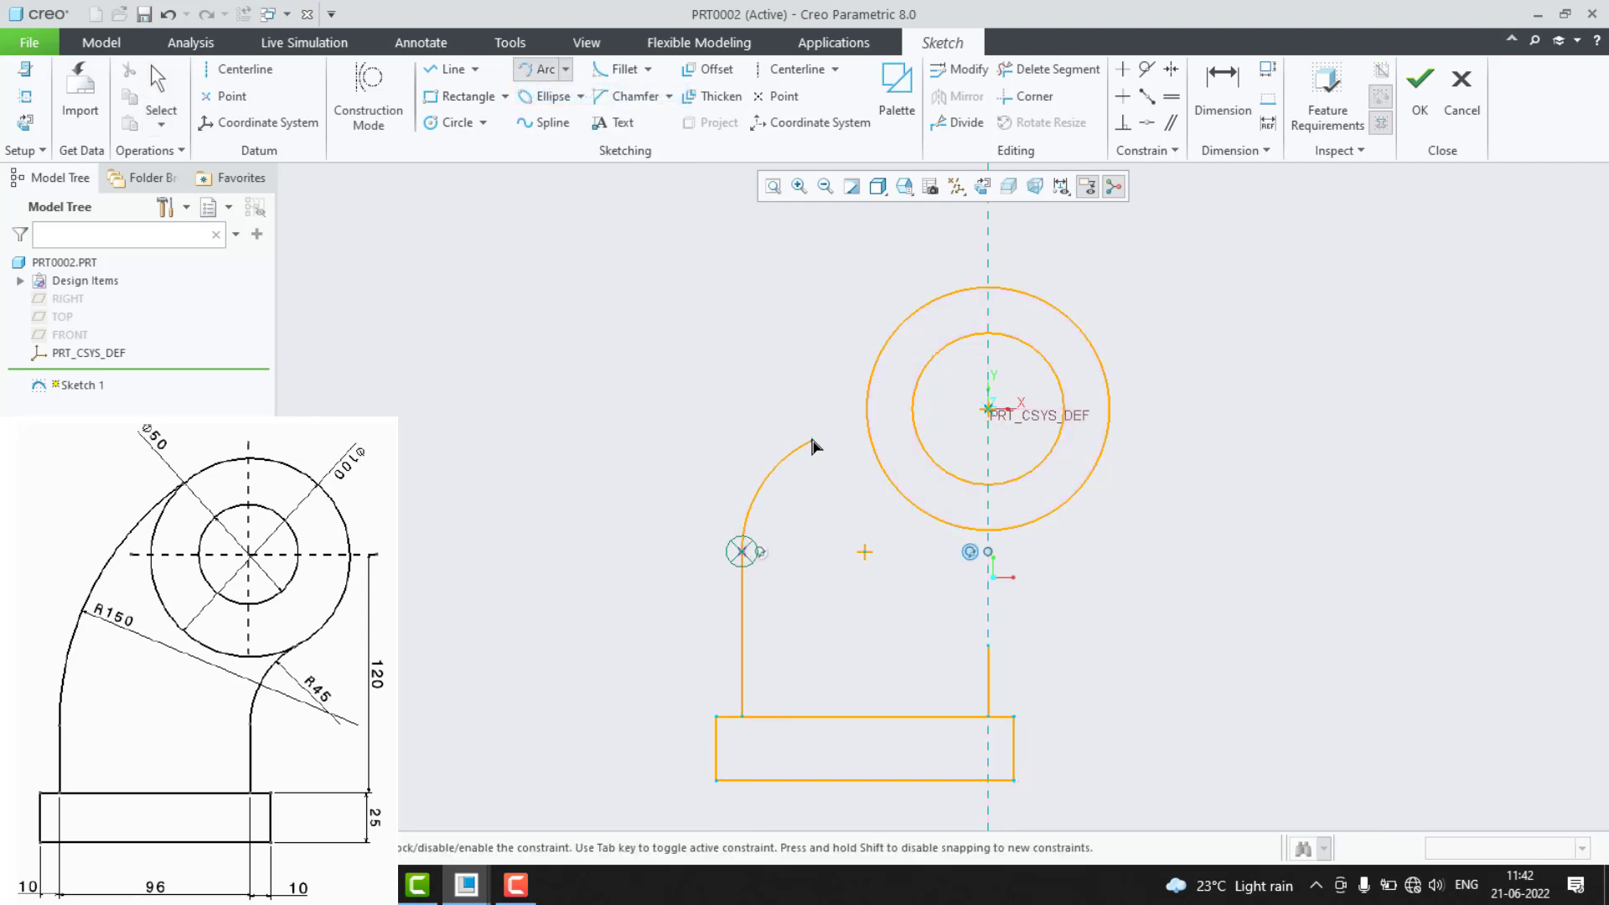
left_click(990, 290)
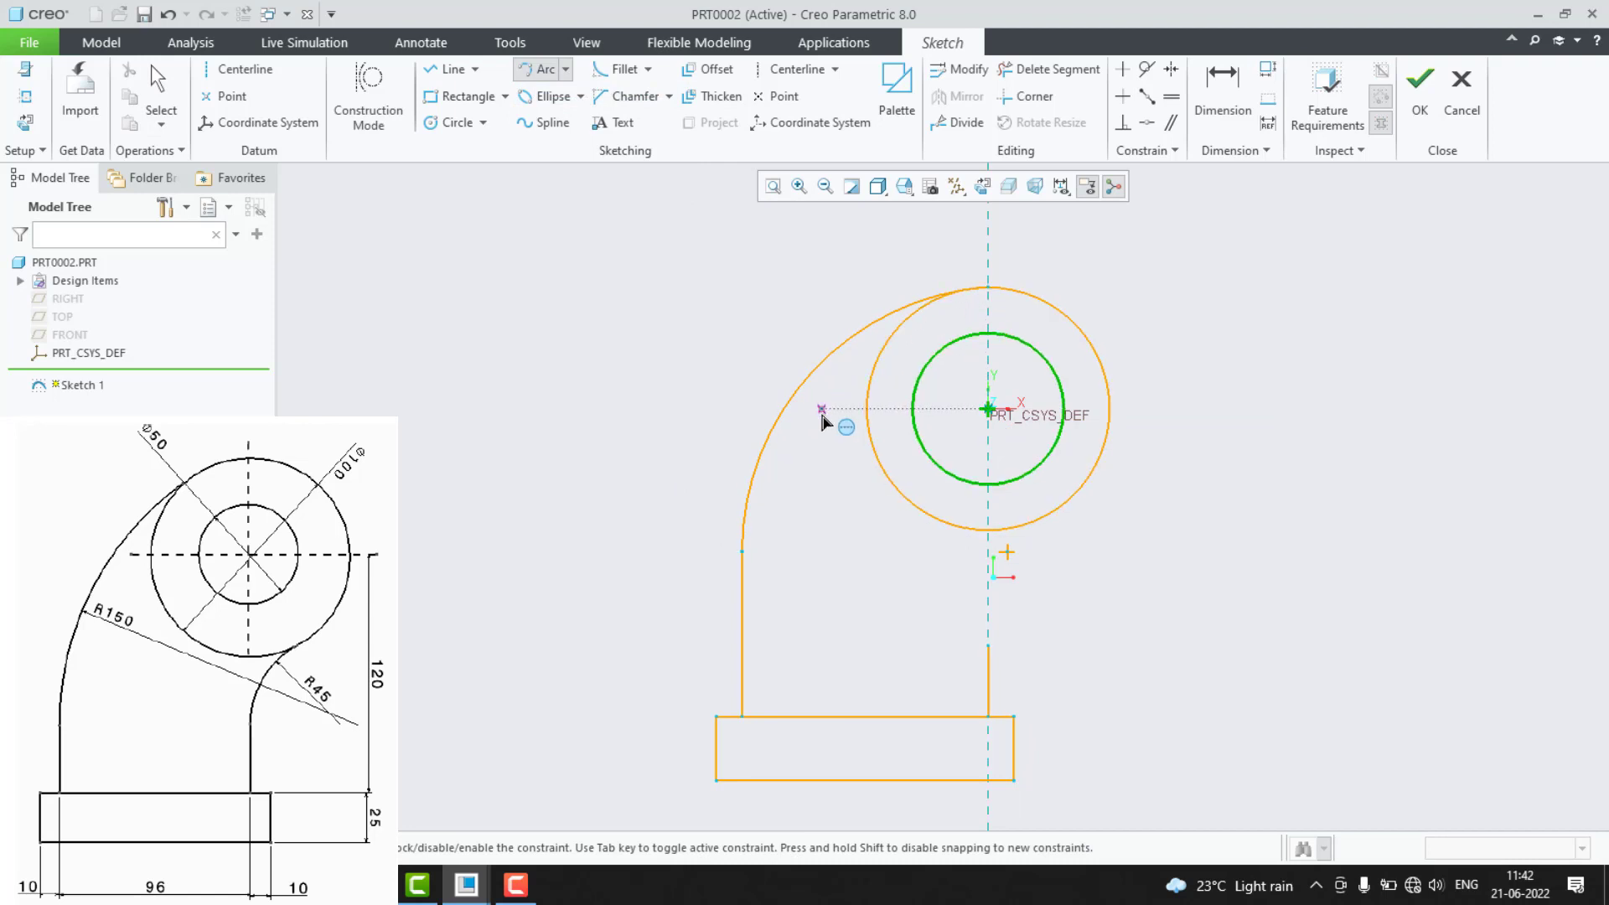
Draw a tangent-end arc from the right vertical line's upper end to the lower right of the outer circle.
left_click(991, 645)
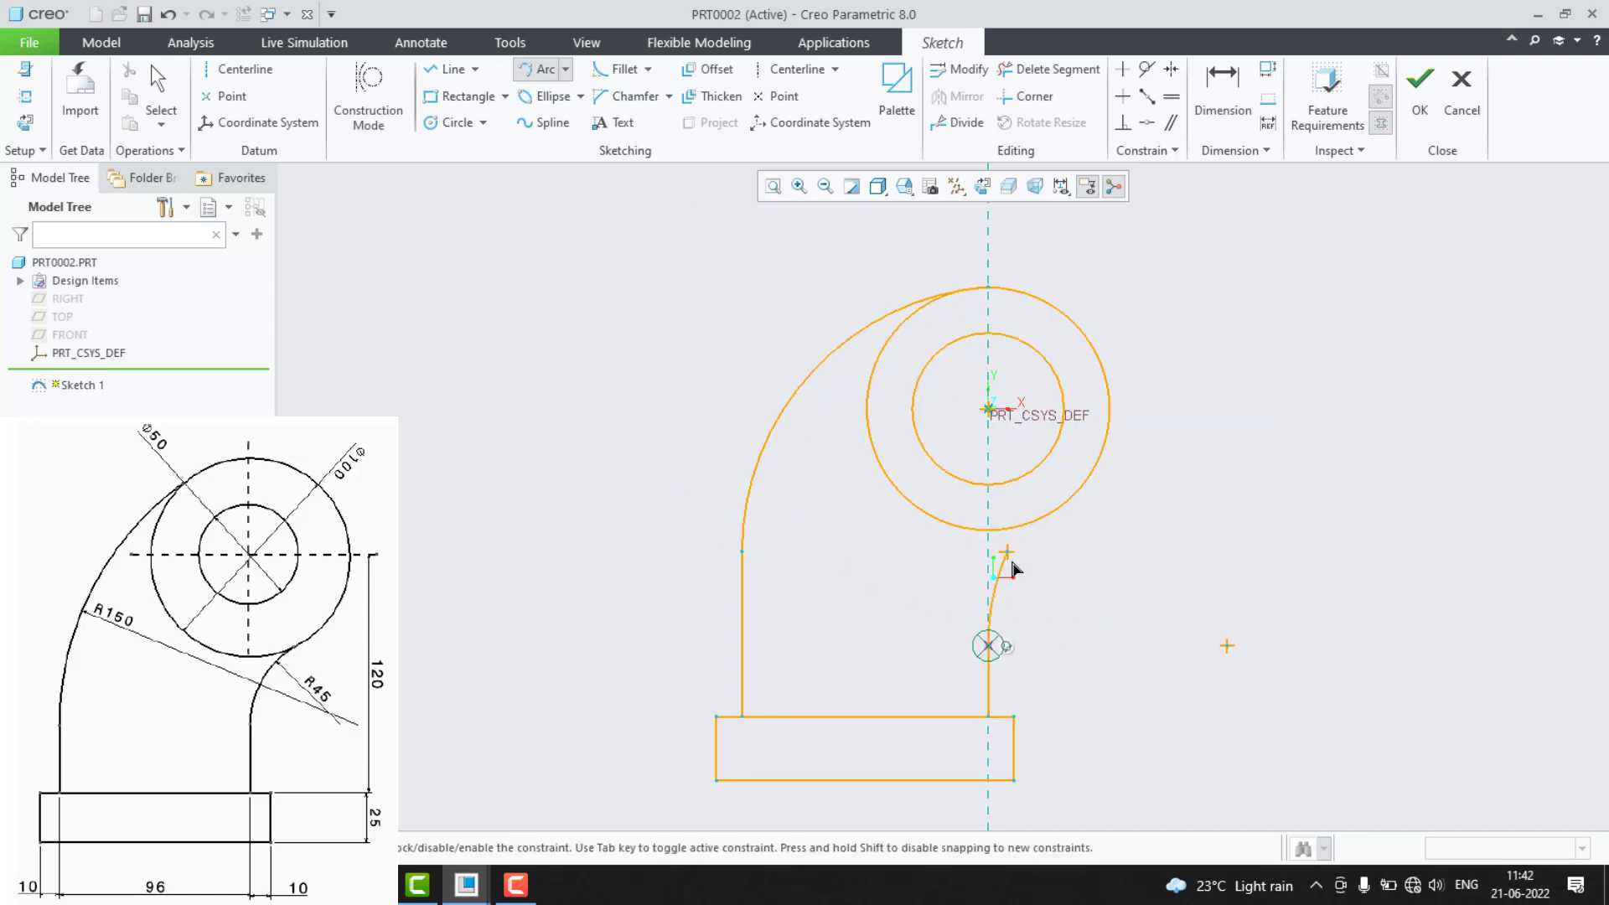
left_click(1070, 513)
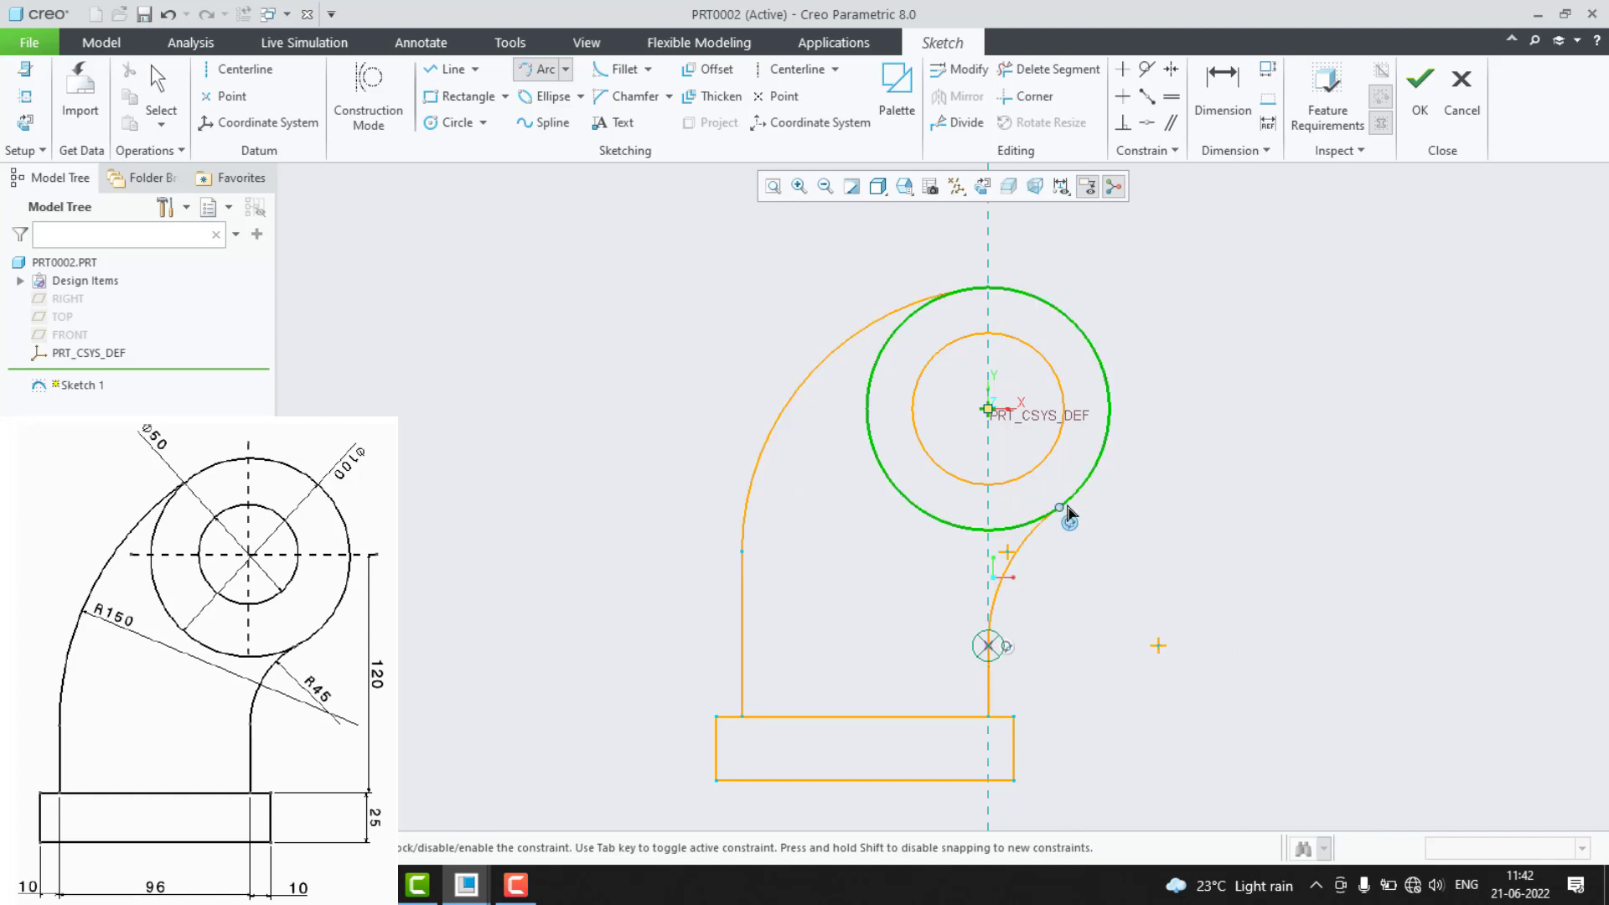
middle_click(1088, 637)
left_click(849, 619)
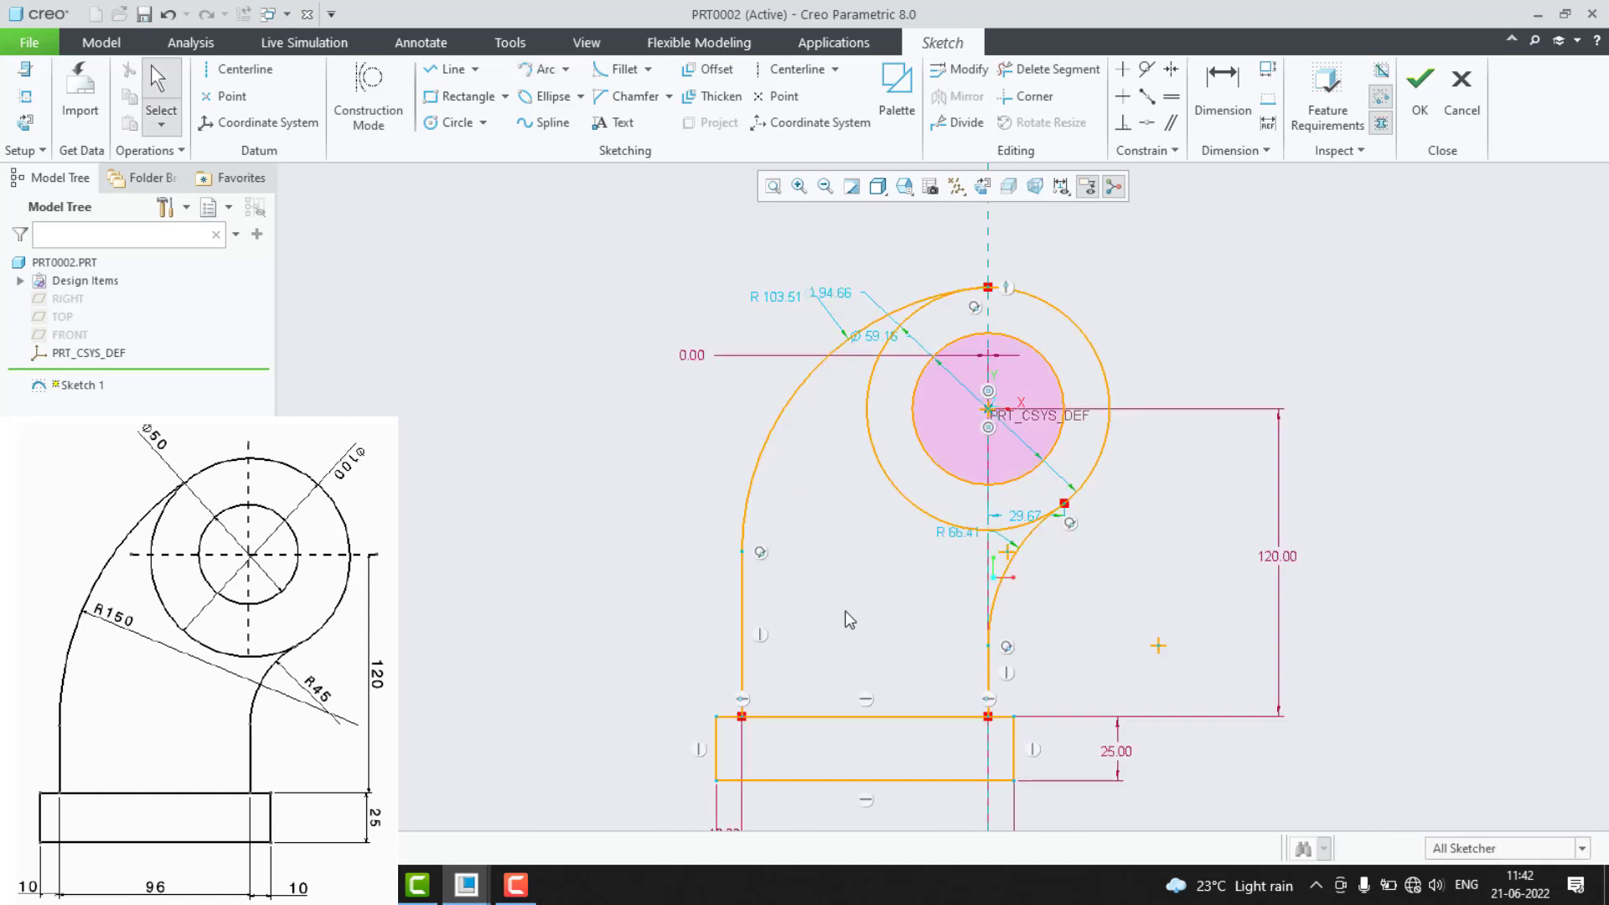
Set the left connecting arc's radius to 150 and the right connecting arc's radius to 45.
double_click(798, 289)
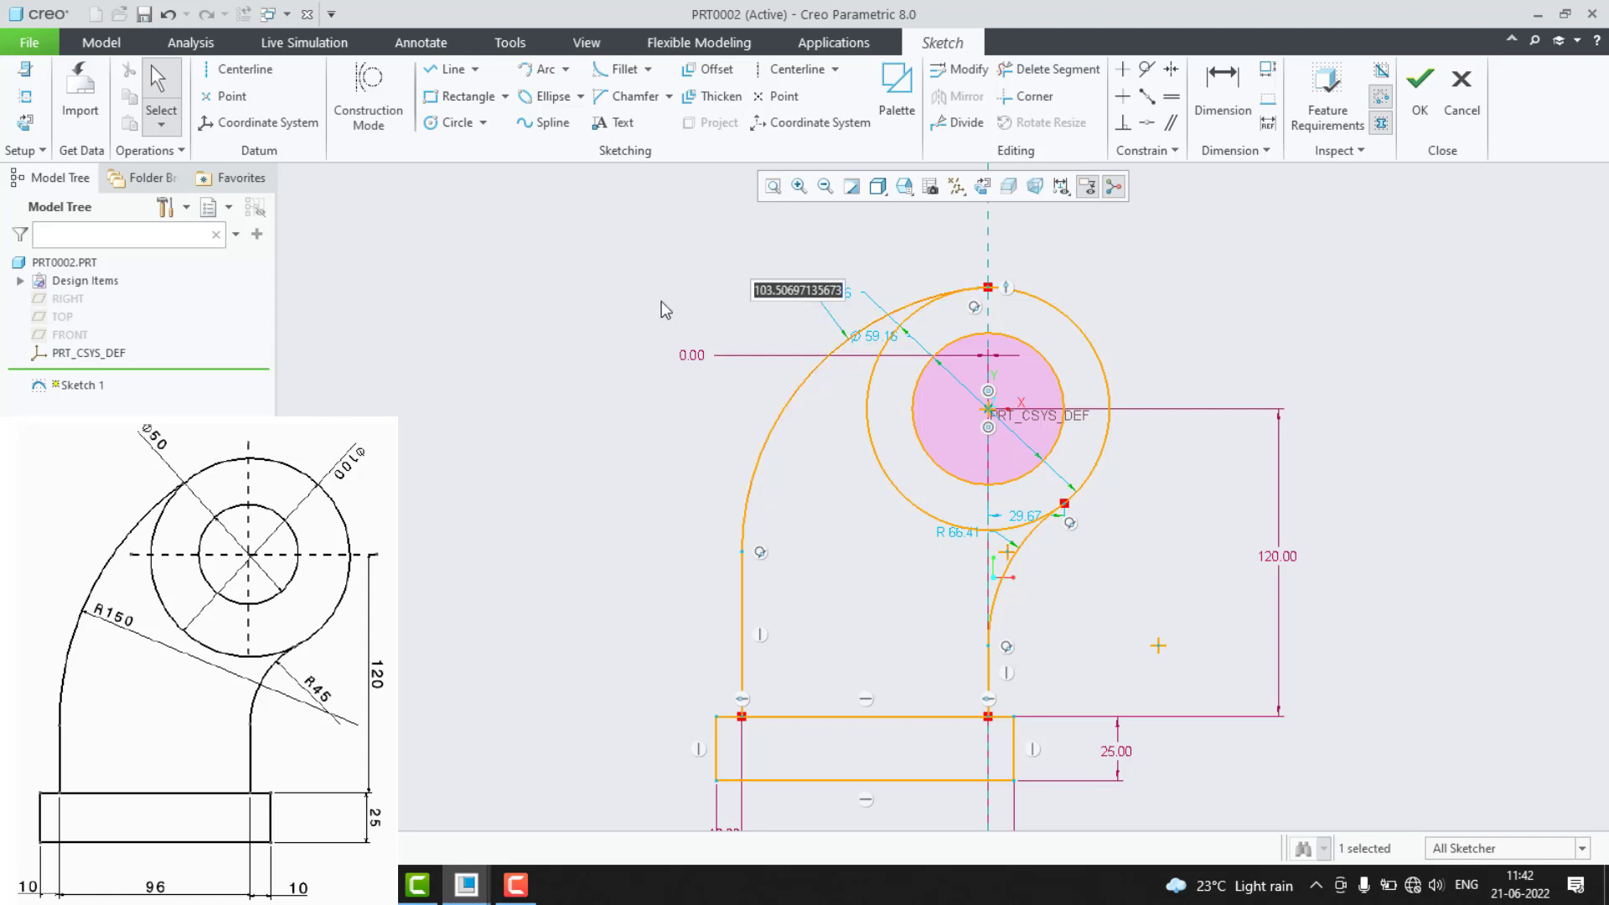
type("150")
key("Return")
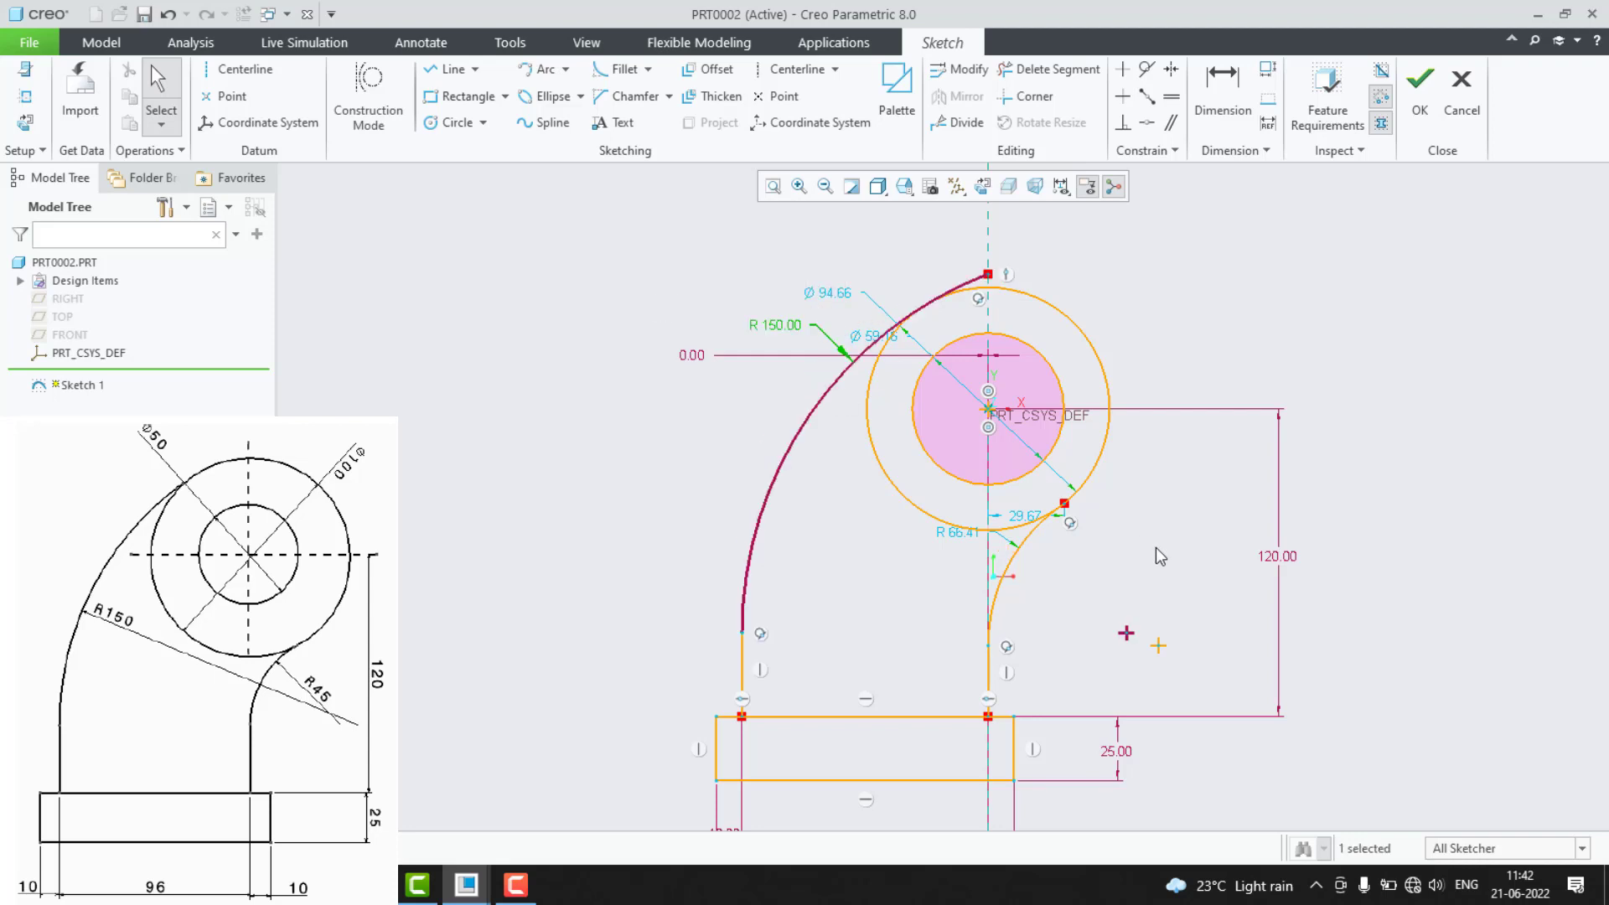
double_click(956, 535)
type("45")
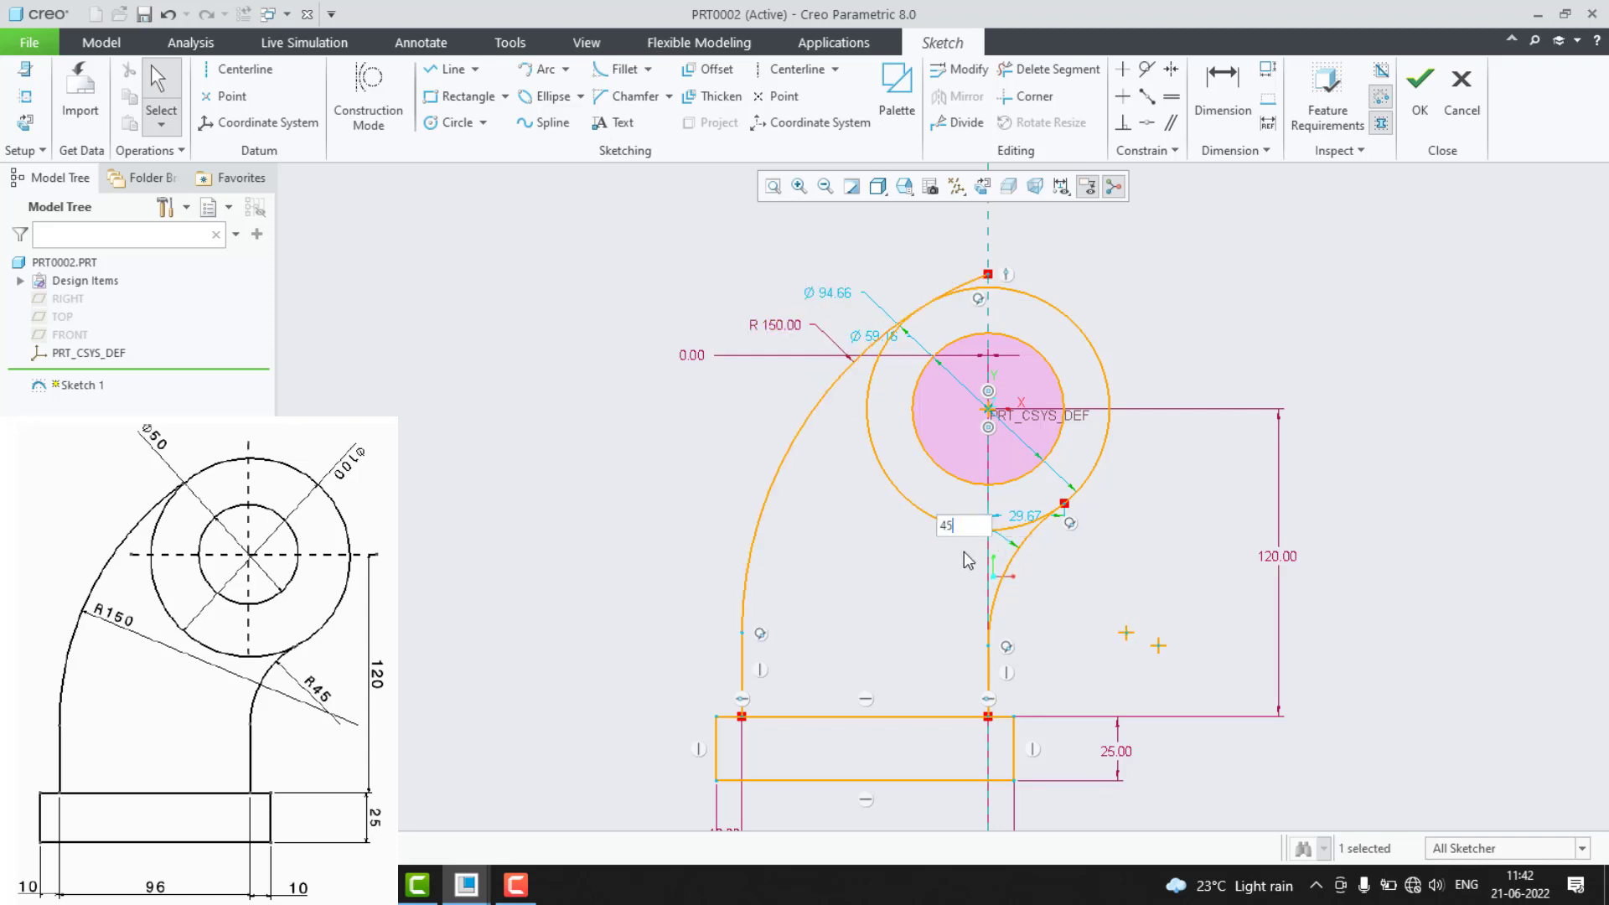
key("Return")
left_click(964, 552)
Trim the ends of both connecting arcs that overrun their tangent points on the outer circle.
scroll(895, 570, "up", 1)
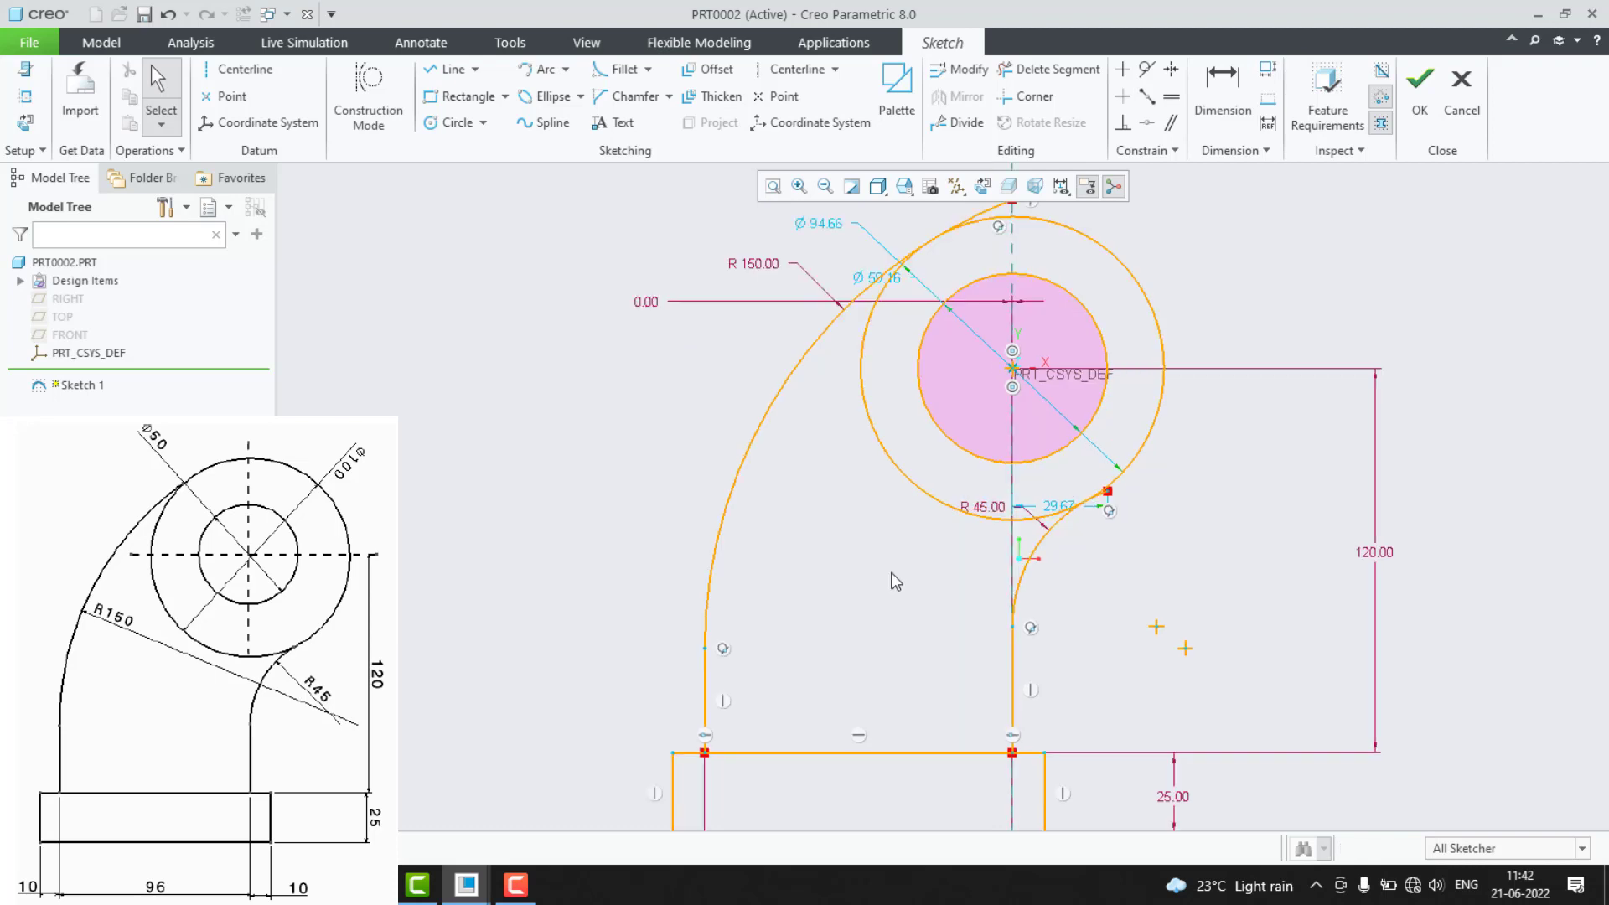
scroll(1100, 509, "up", 5)
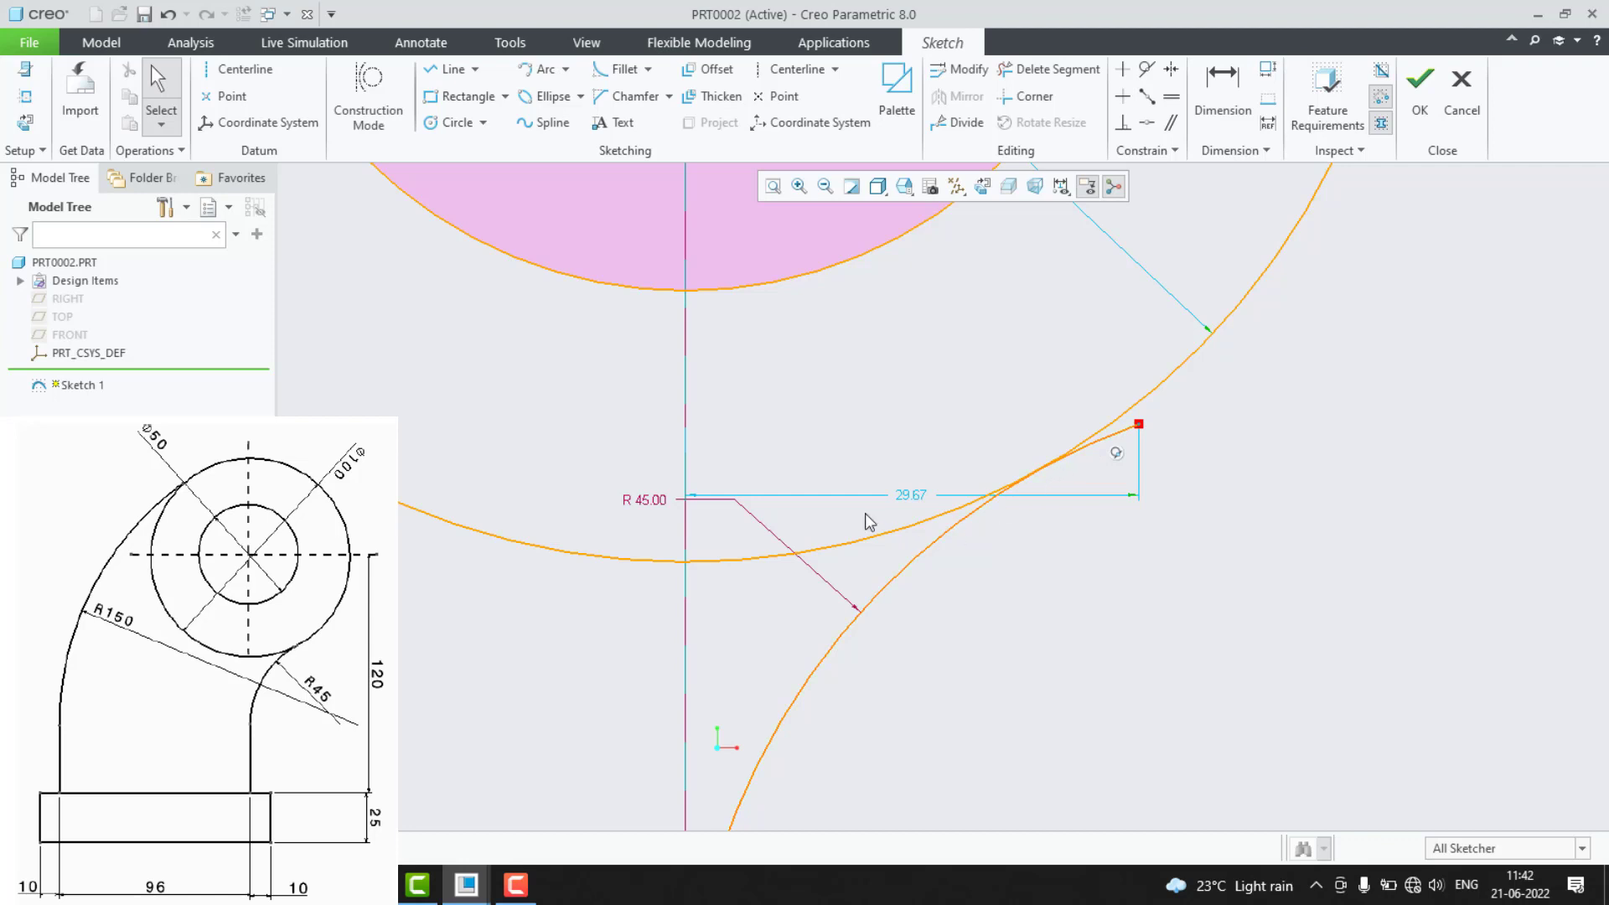
left_click(1061, 69)
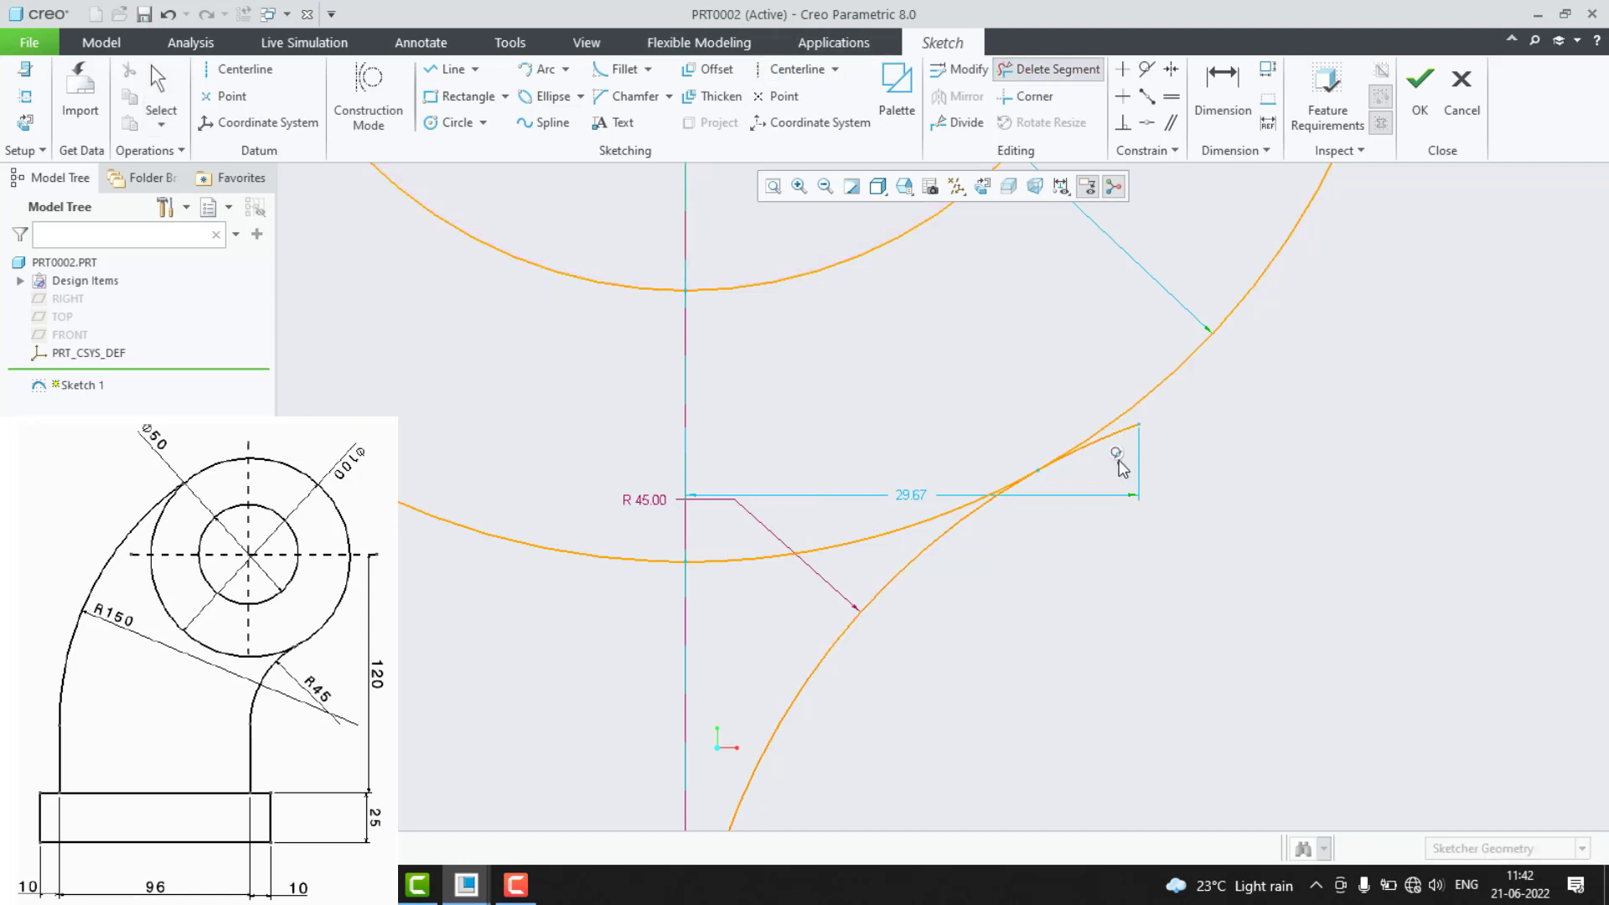
left_click(1130, 432)
scroll(1152, 426, "down", 5)
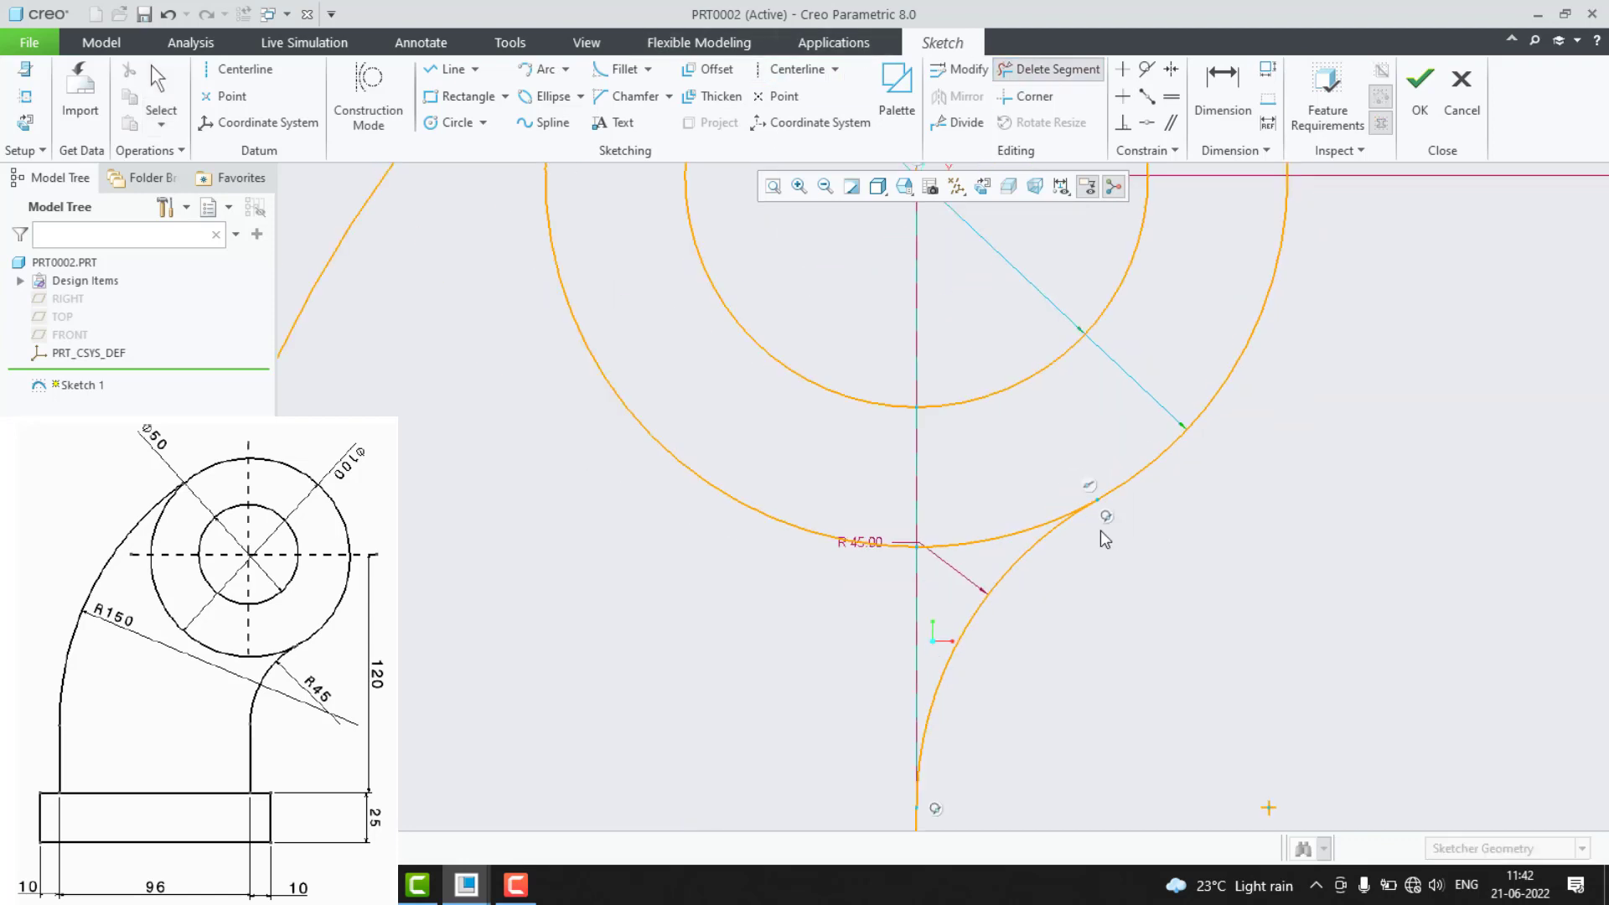
scroll(1013, 250, "up", 3)
scroll(964, 234, "down", 2)
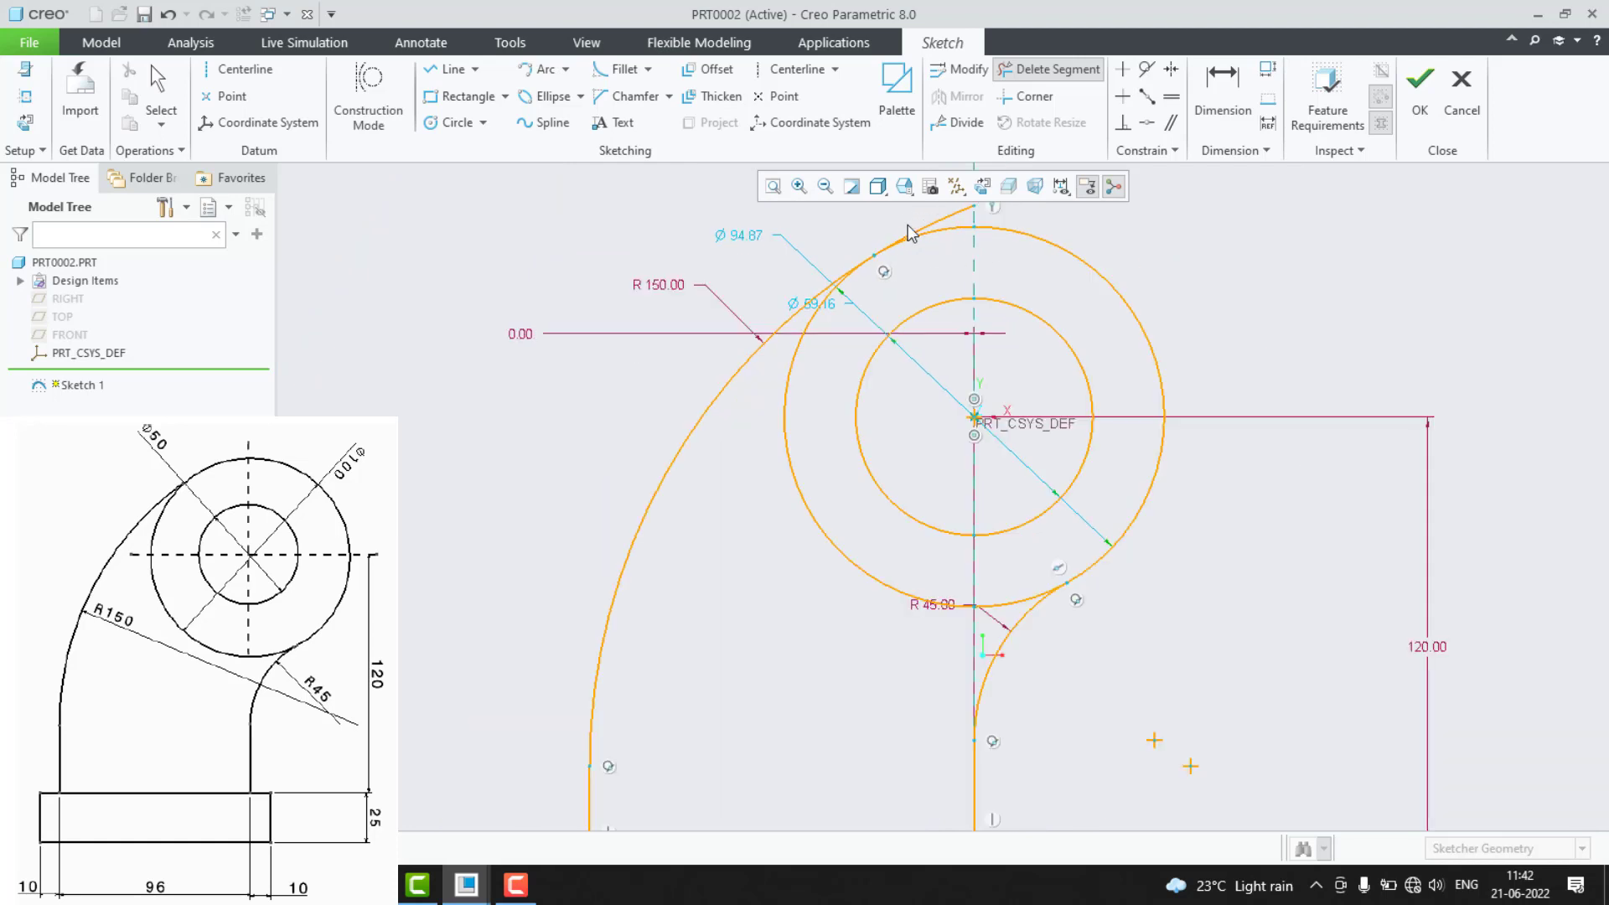
left_click(926, 221)
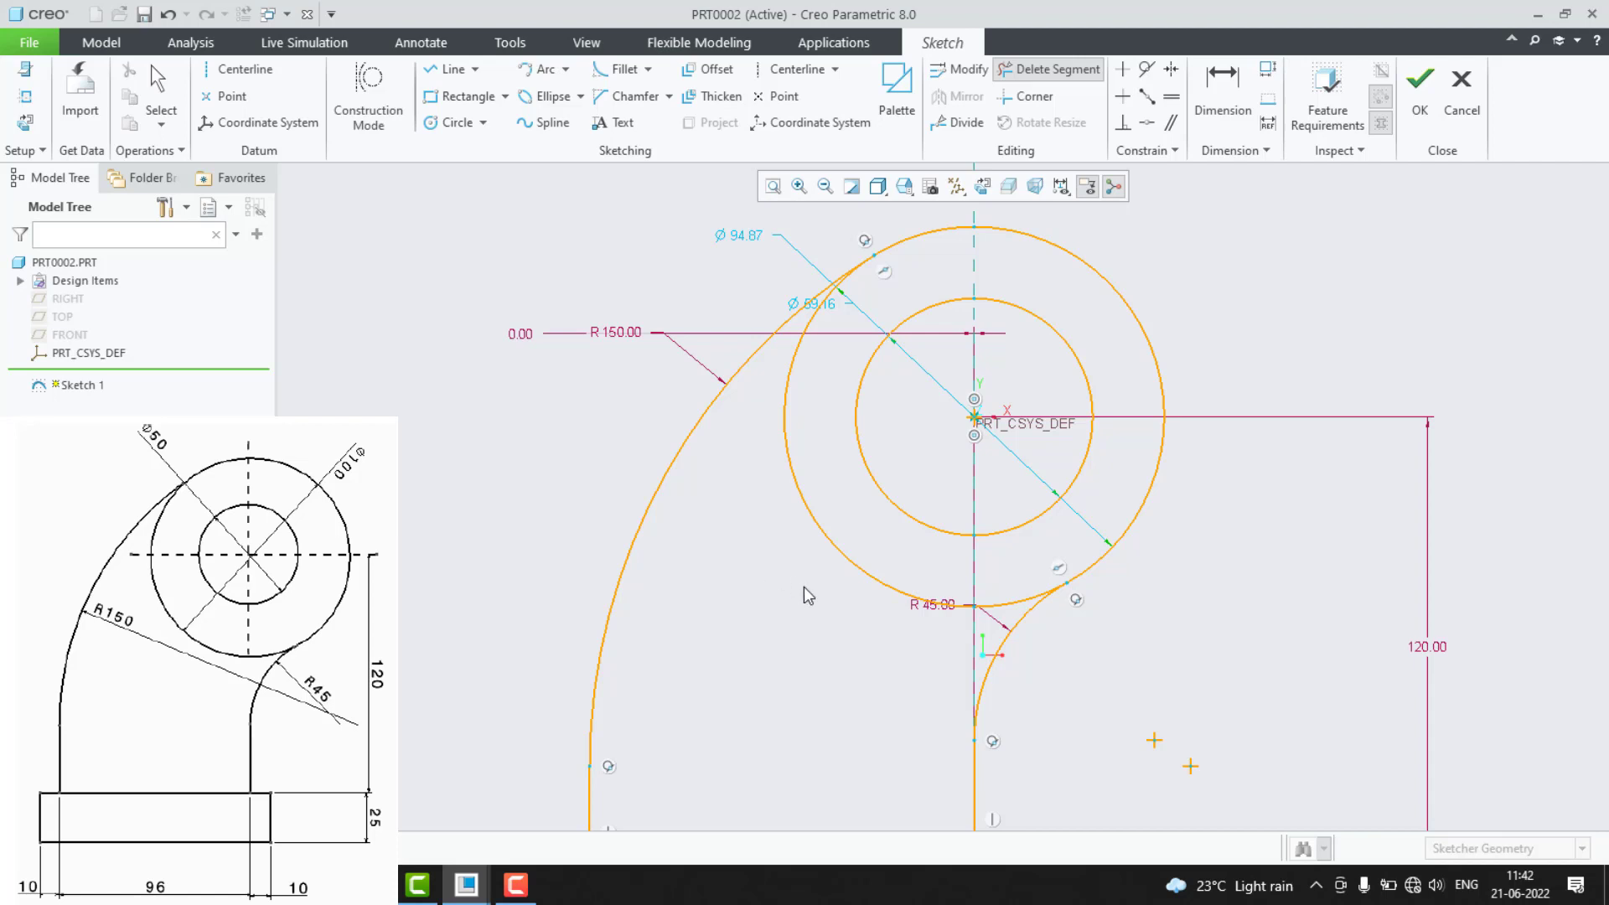
key("Escape")
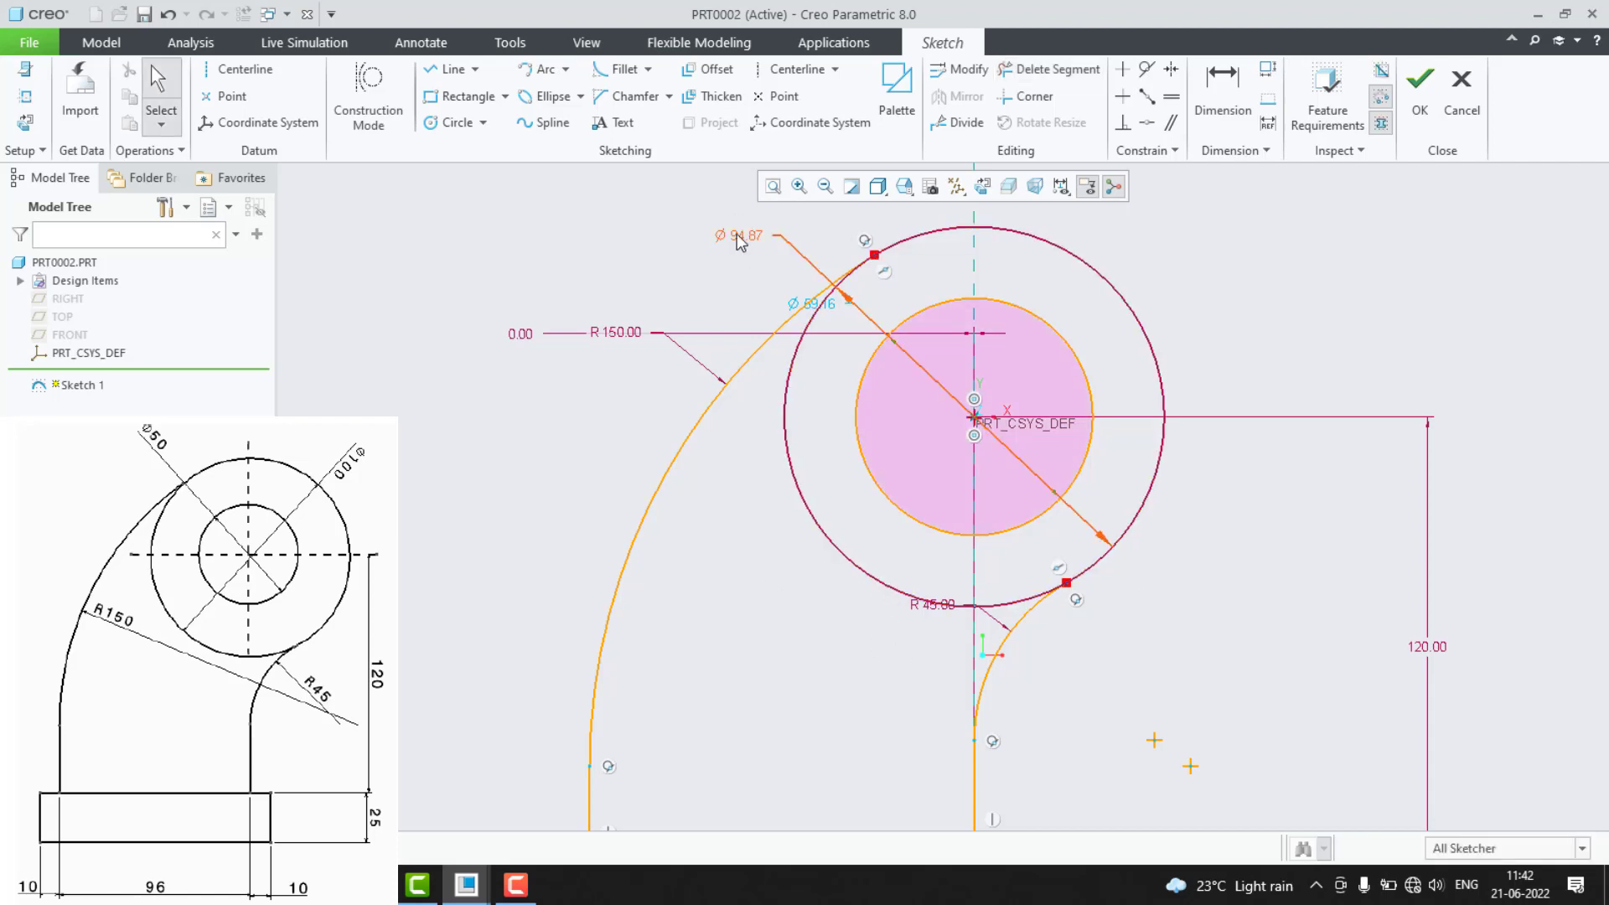
Set the outer circle's diameter to 100 and the inner circle's diameter to 50.
double_click(740, 235)
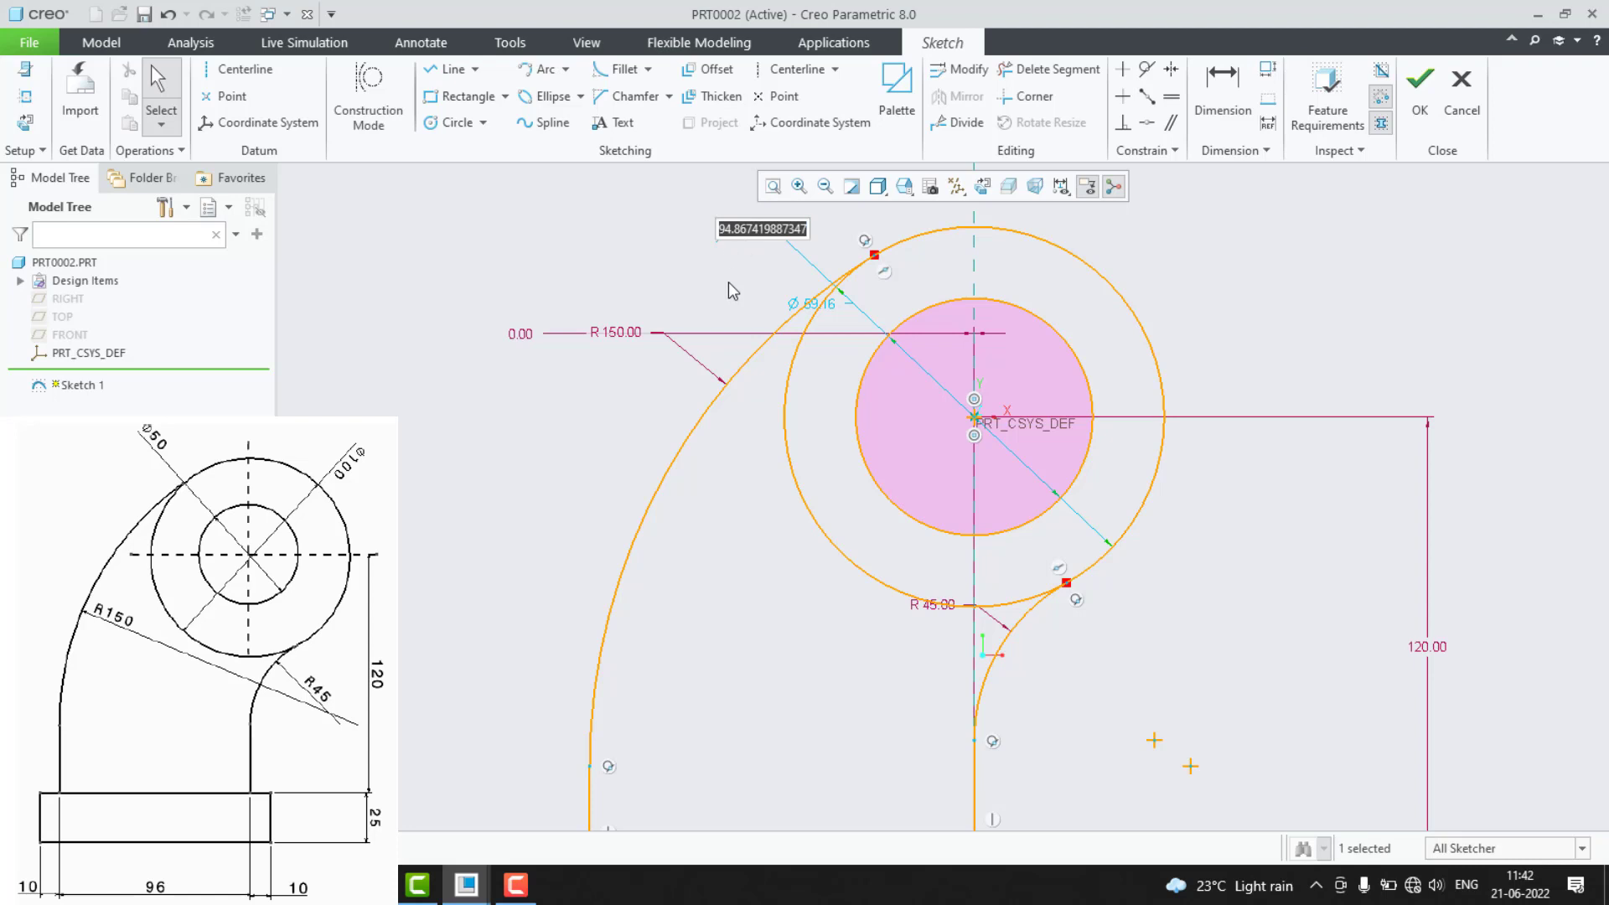
type("100")
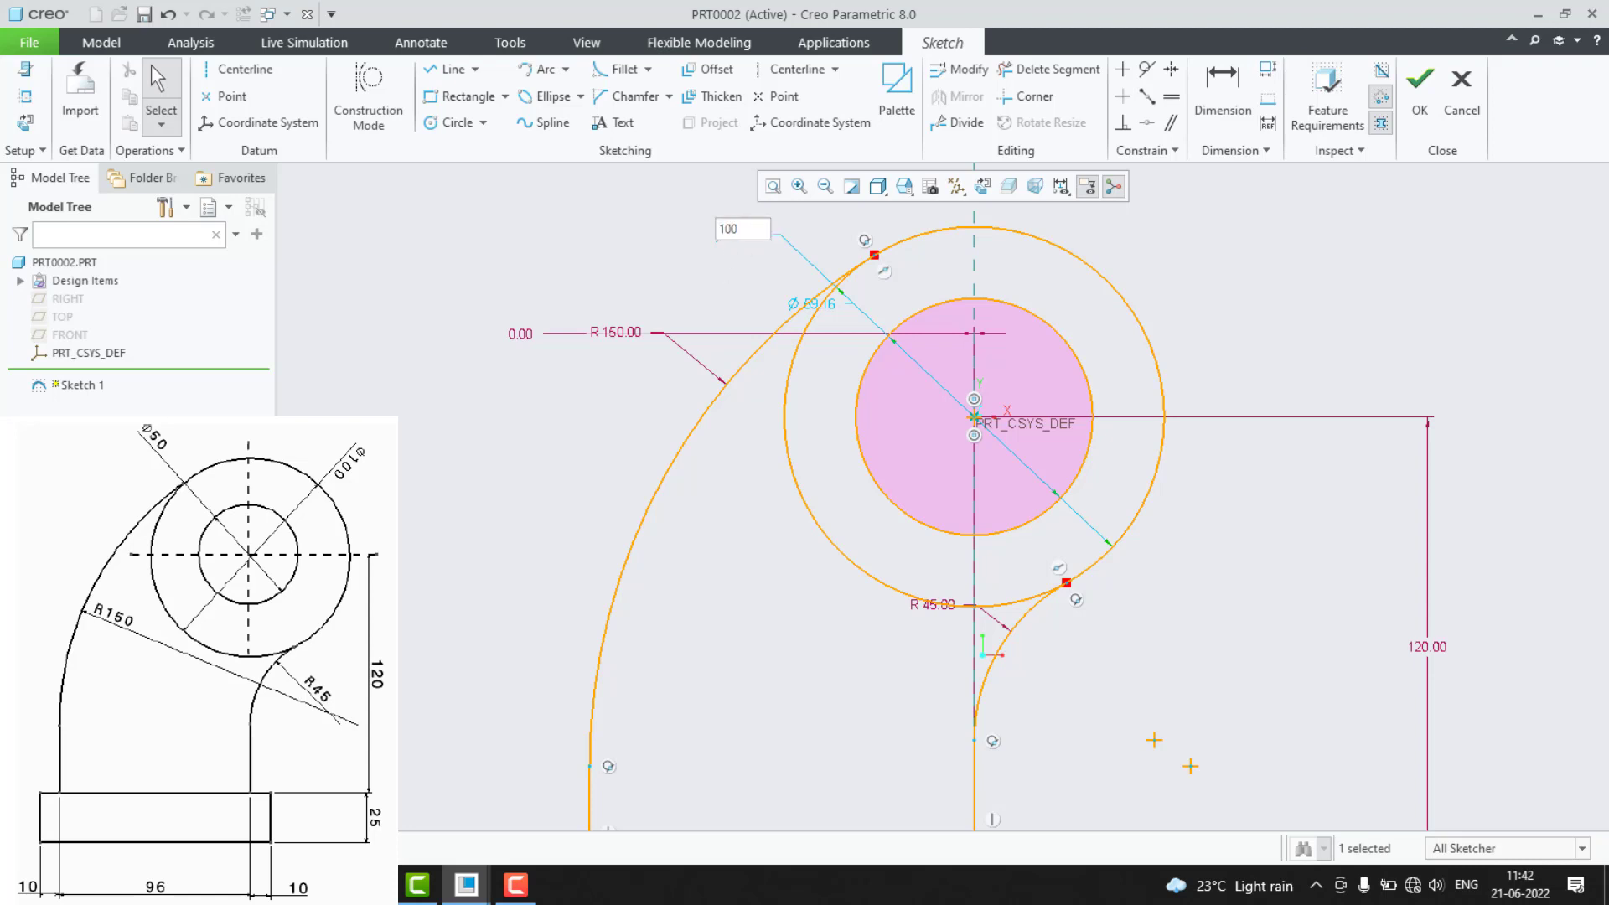
key("Return")
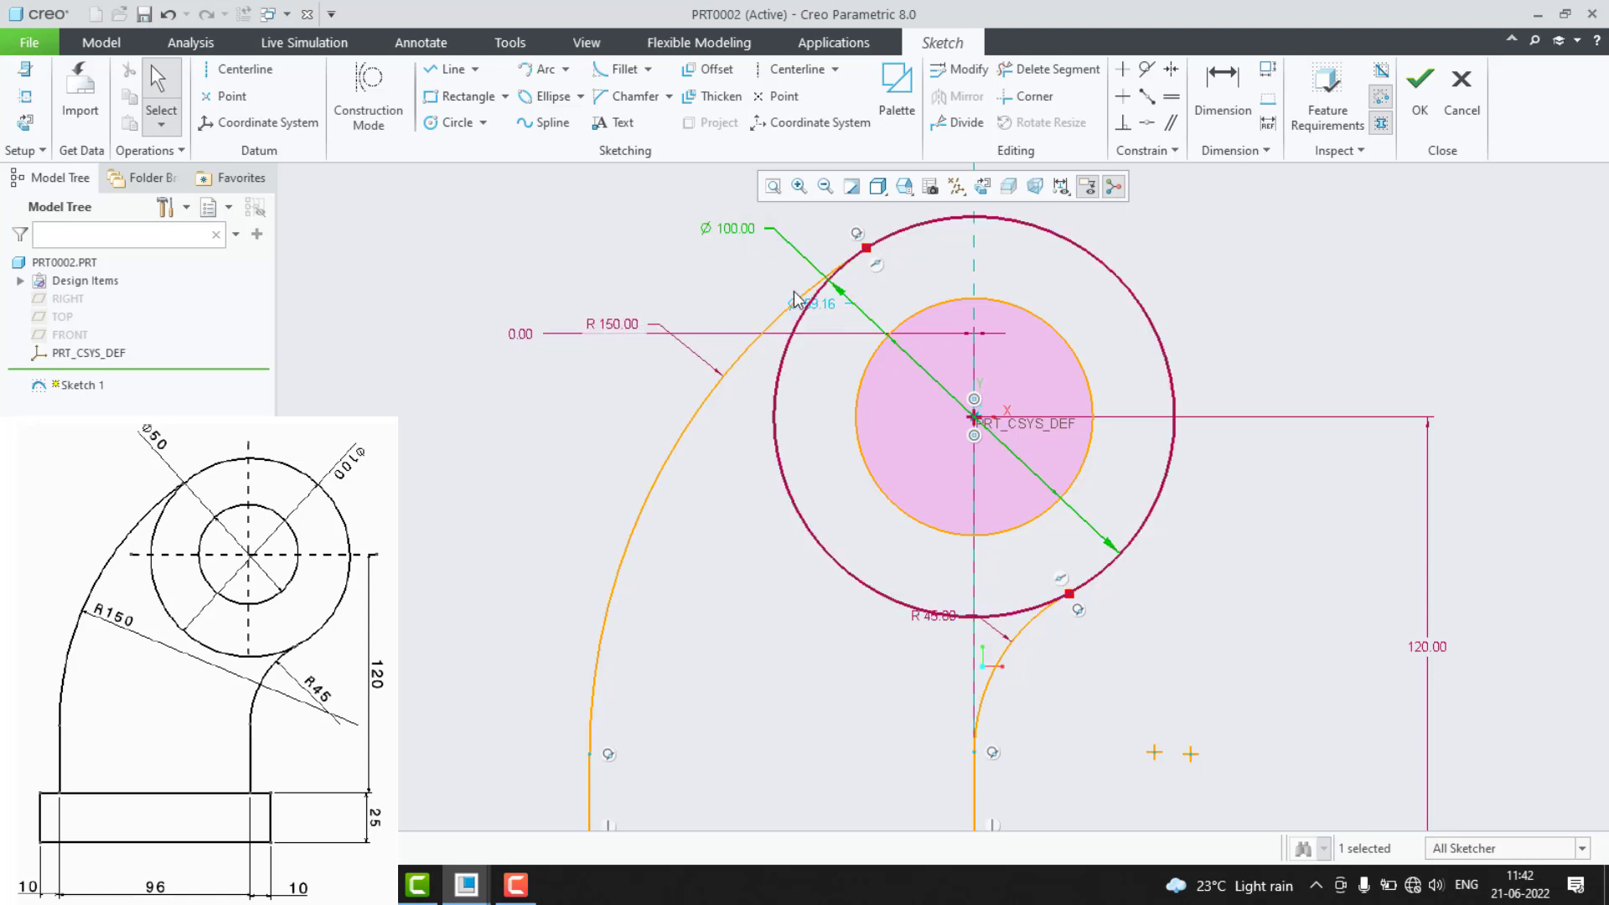
double_click(819, 305)
type("50")
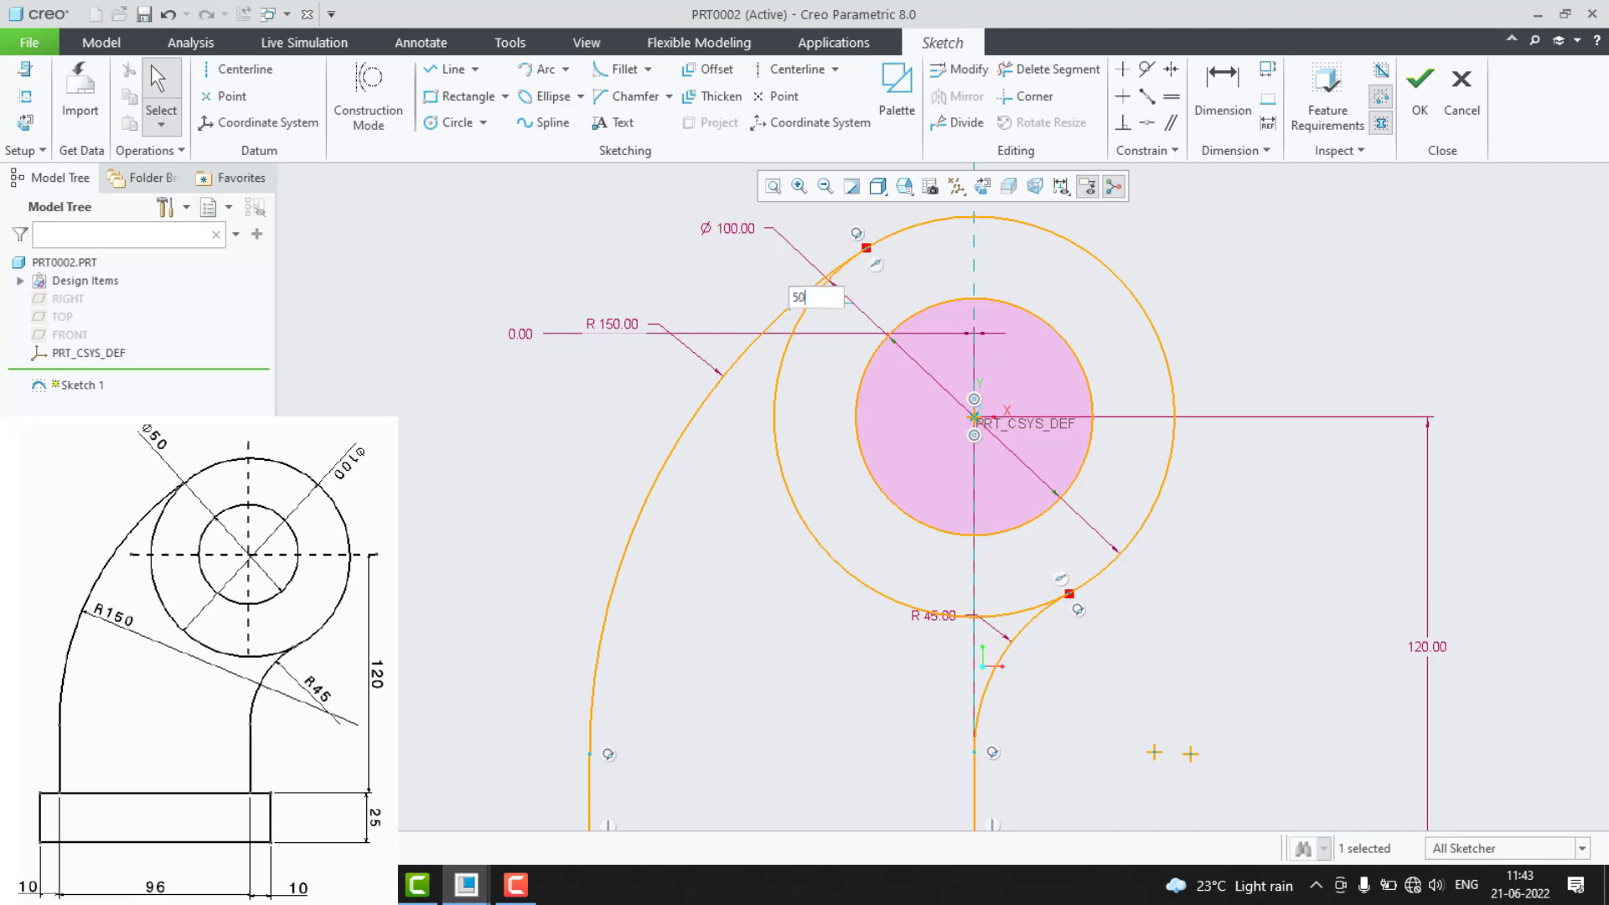
key("Return")
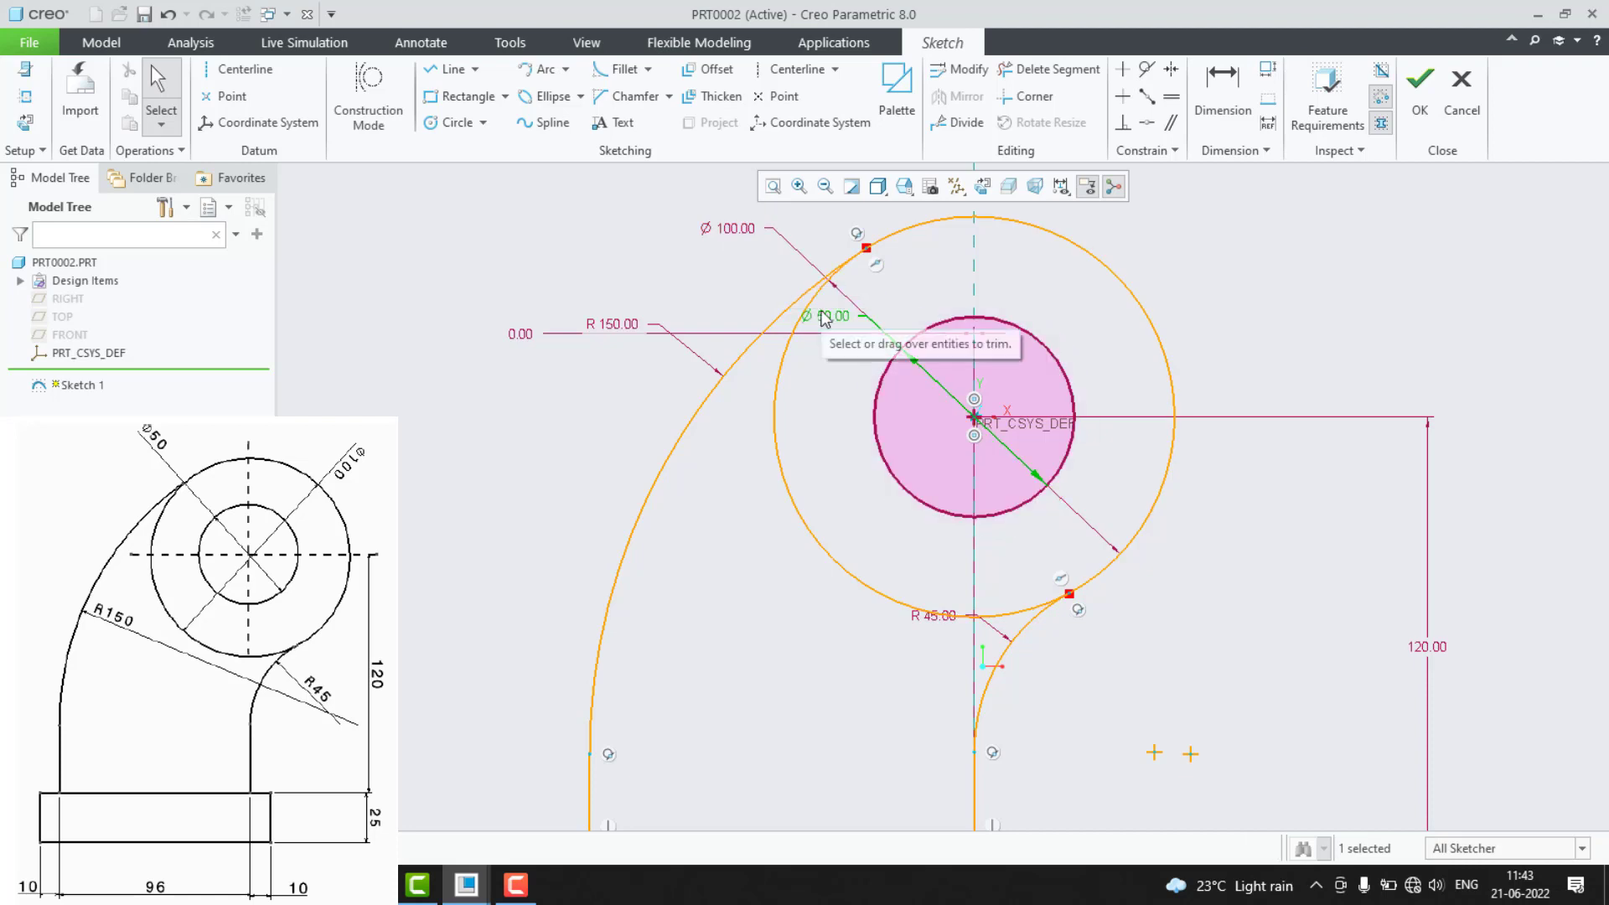
scroll(937, 713, "up", 3)
left_click(666, 626)
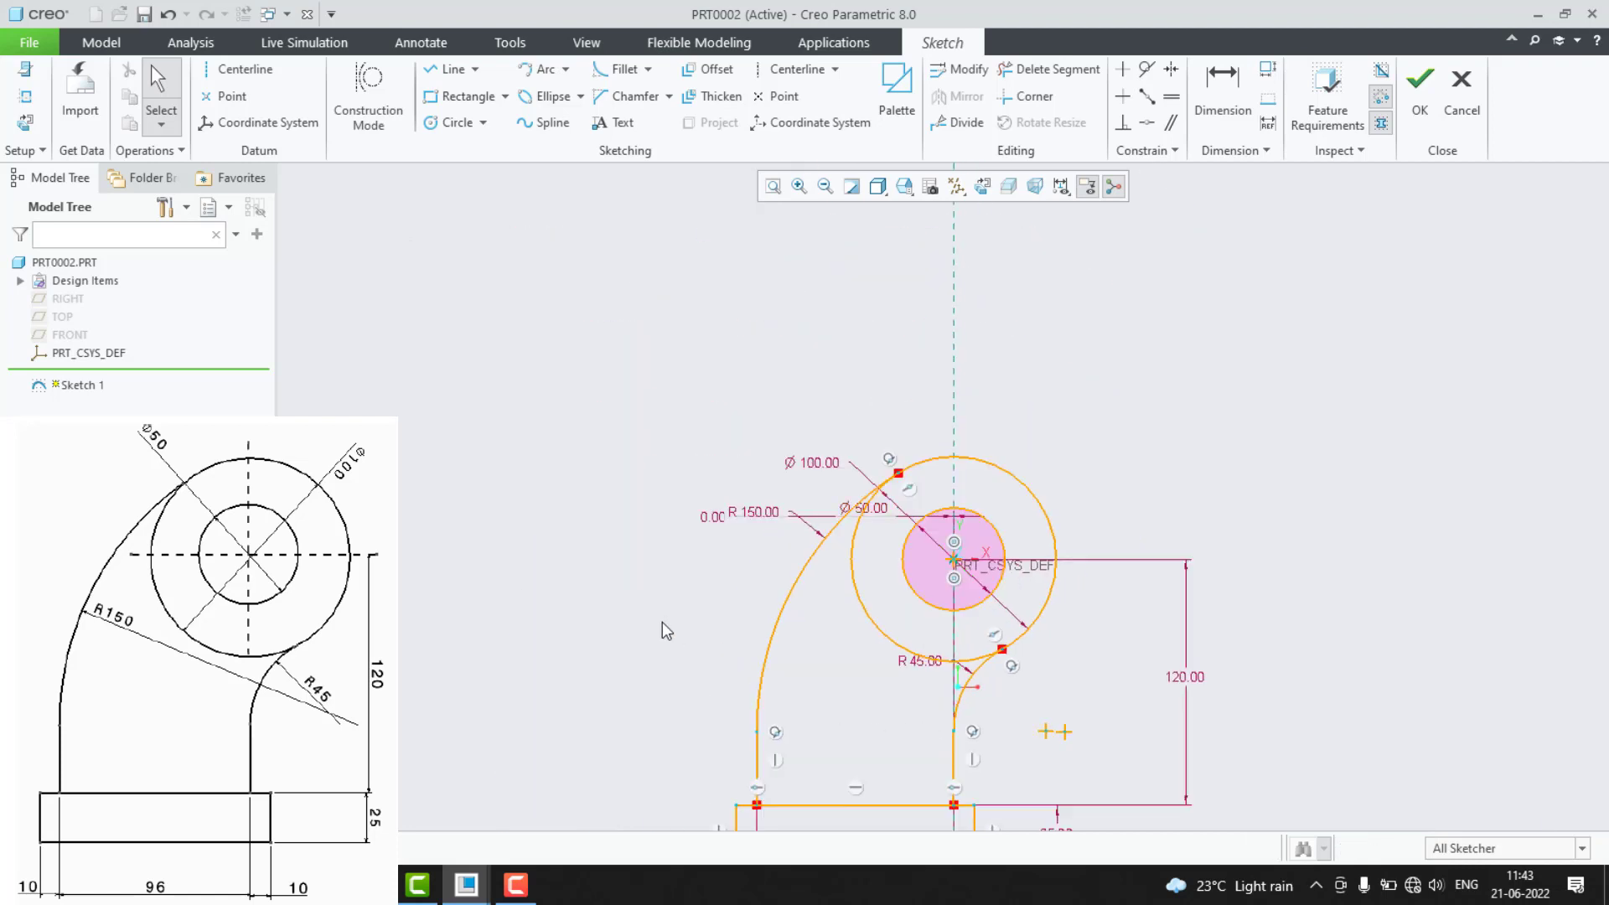
Select the whole bracket sketch with its dimensions and delete it.
scroll(664, 625, "up", 2)
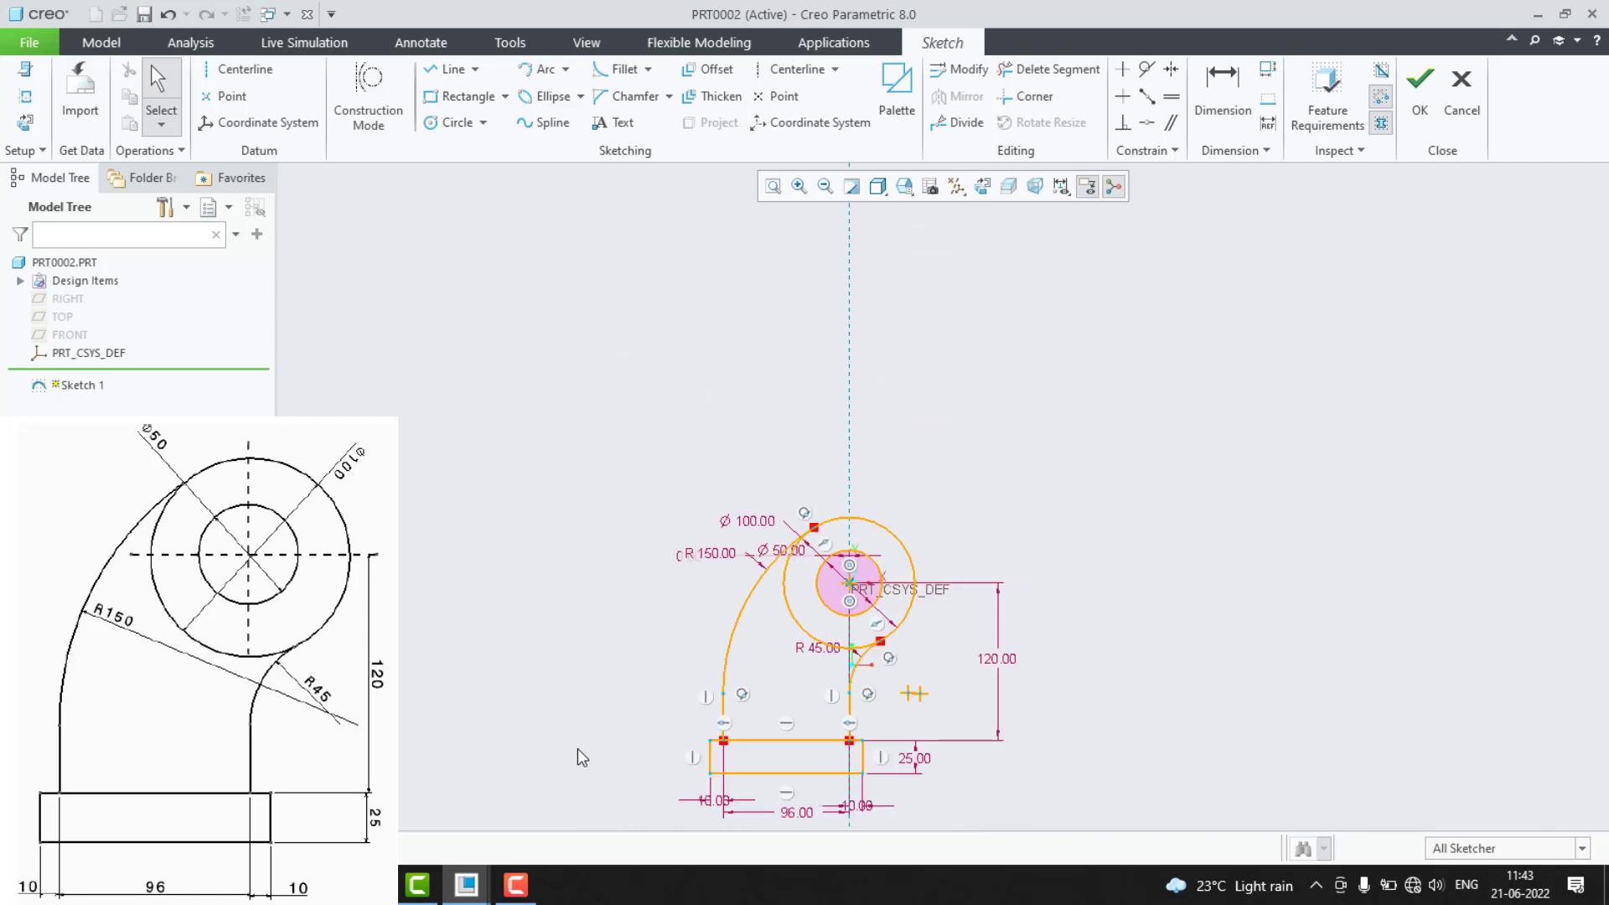
left_click(773, 186)
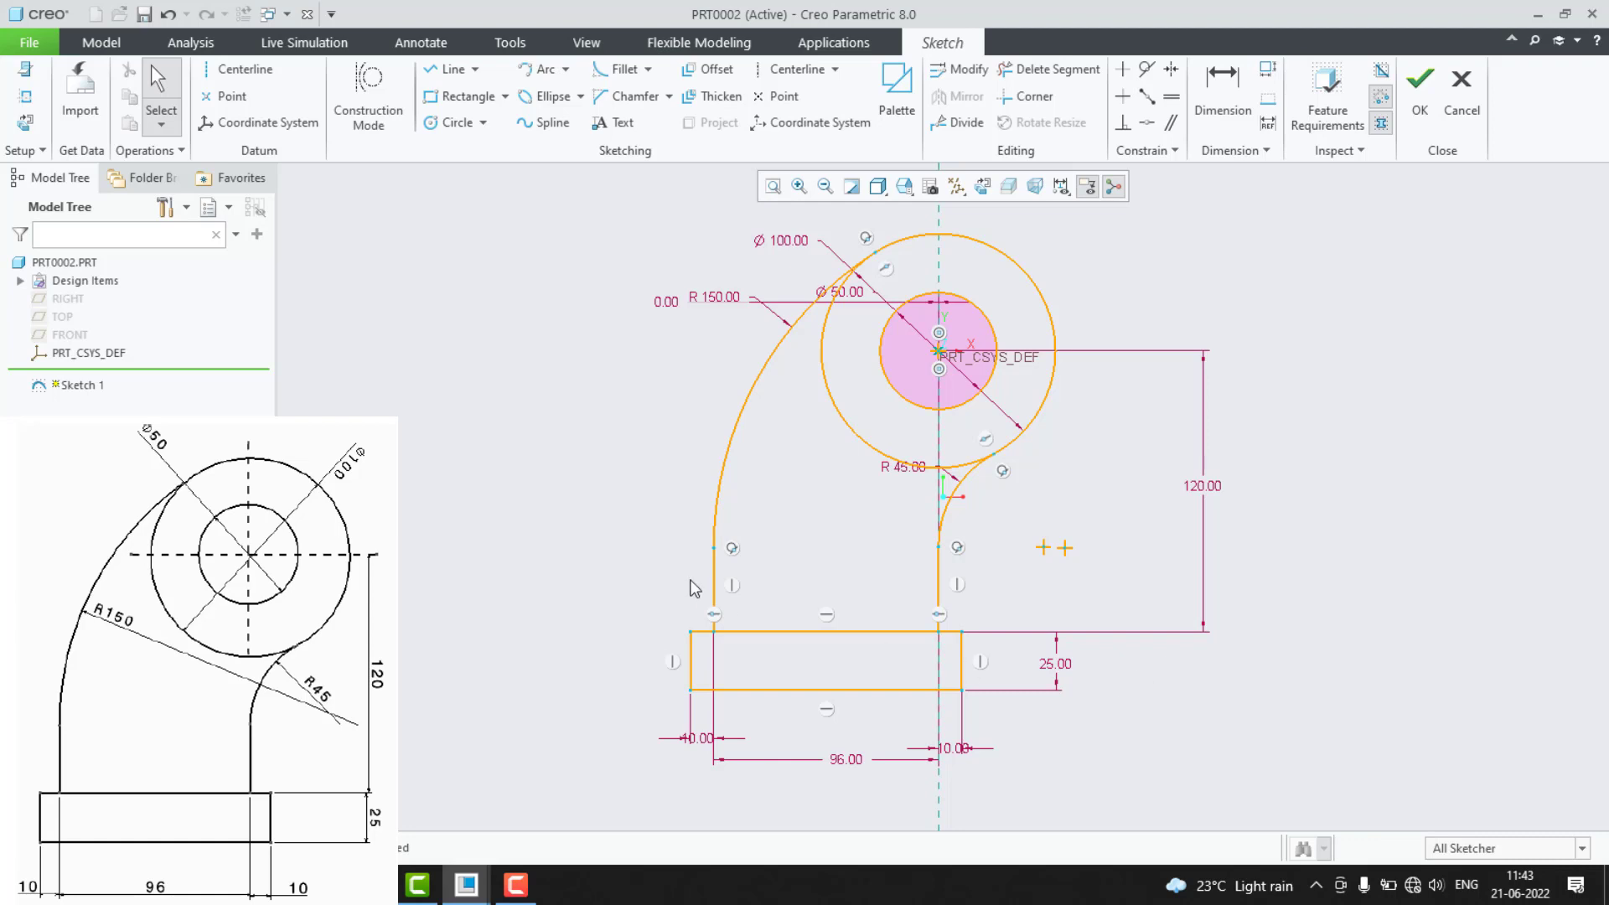
scroll(696, 587, "down", 2)
mouse_move(493, 293)
left_mouse_down()
mouse_move(1026, 702)
mouse_move(1124, 752)
left_mouse_up()
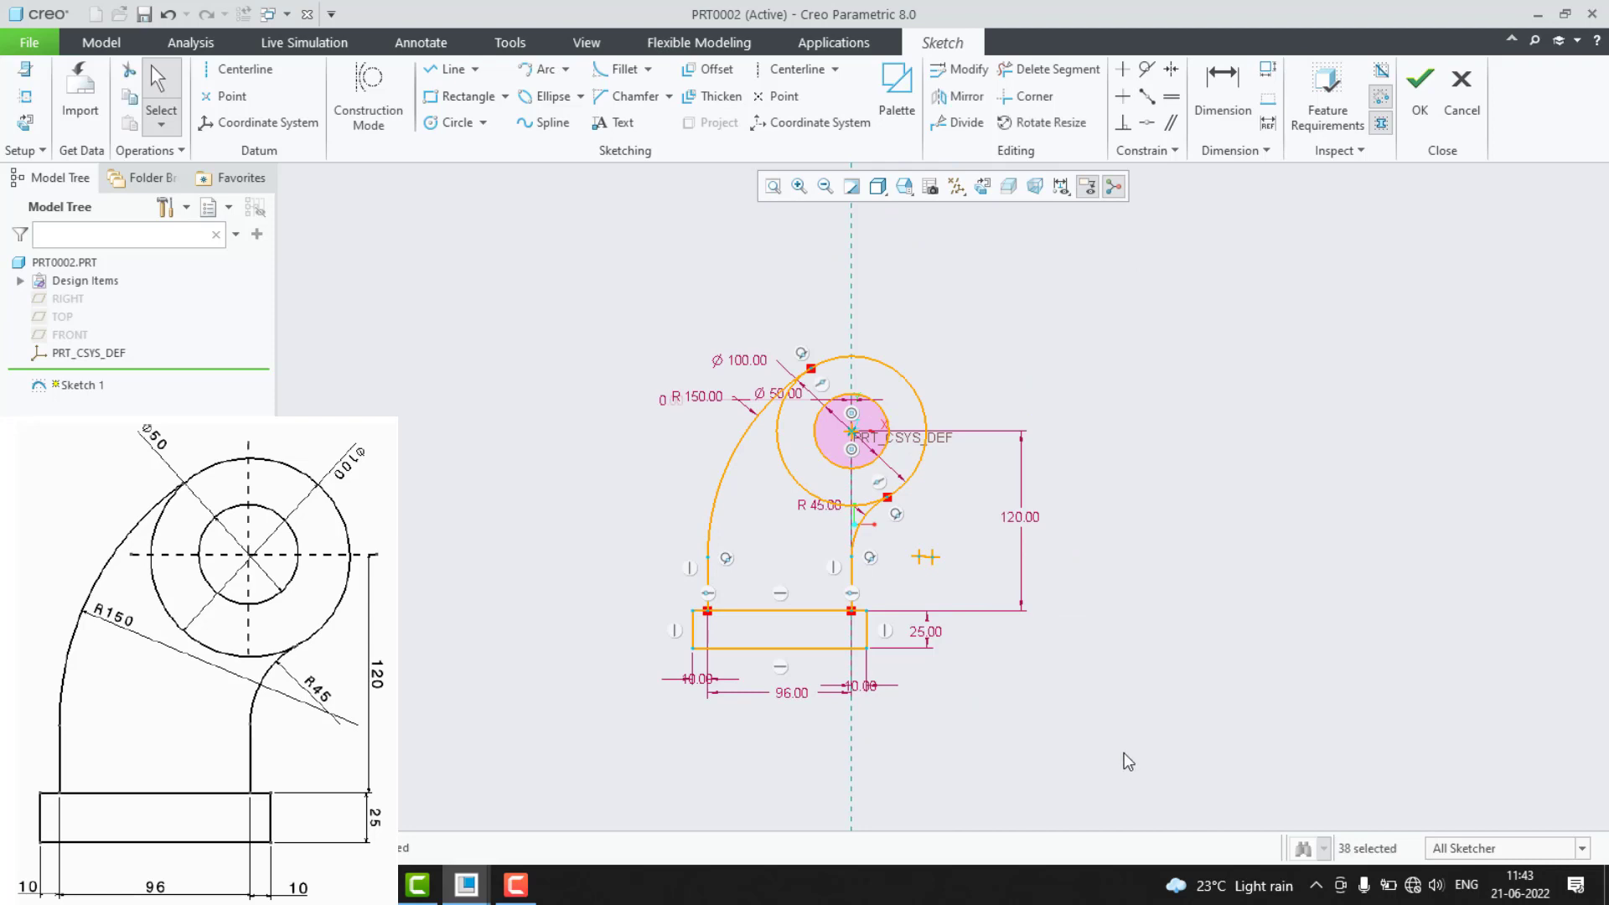
key("Delete")
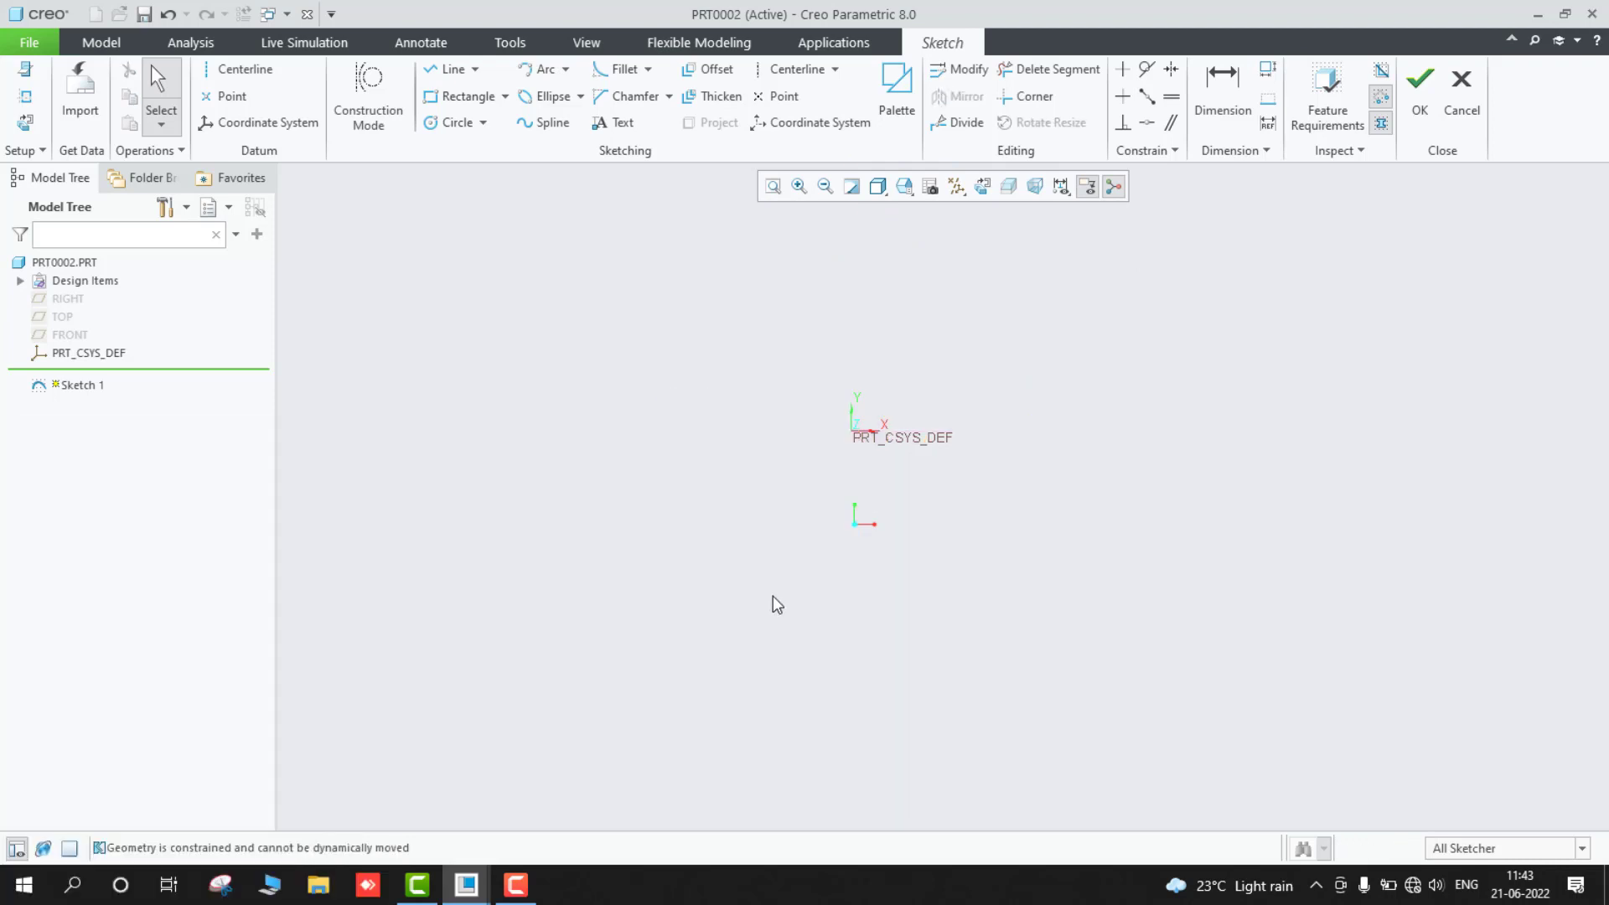
Sketch a circle centred on the origin and two equal circles about 130 in diameter, level with each other below it on either side.
left_click(455, 122)
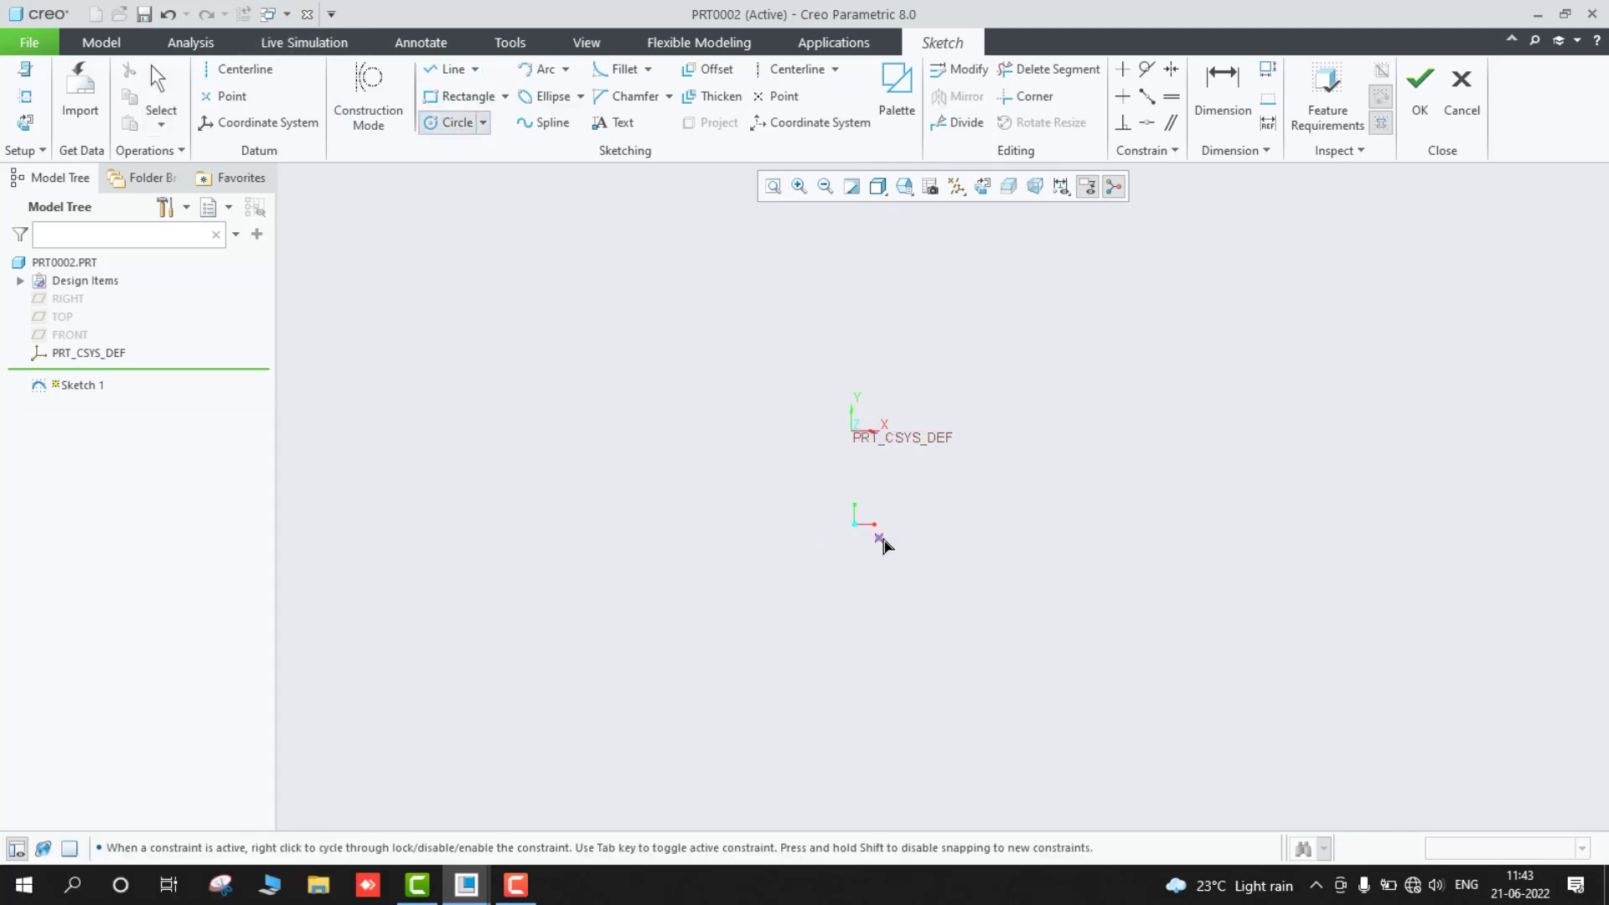
left_click(851, 431)
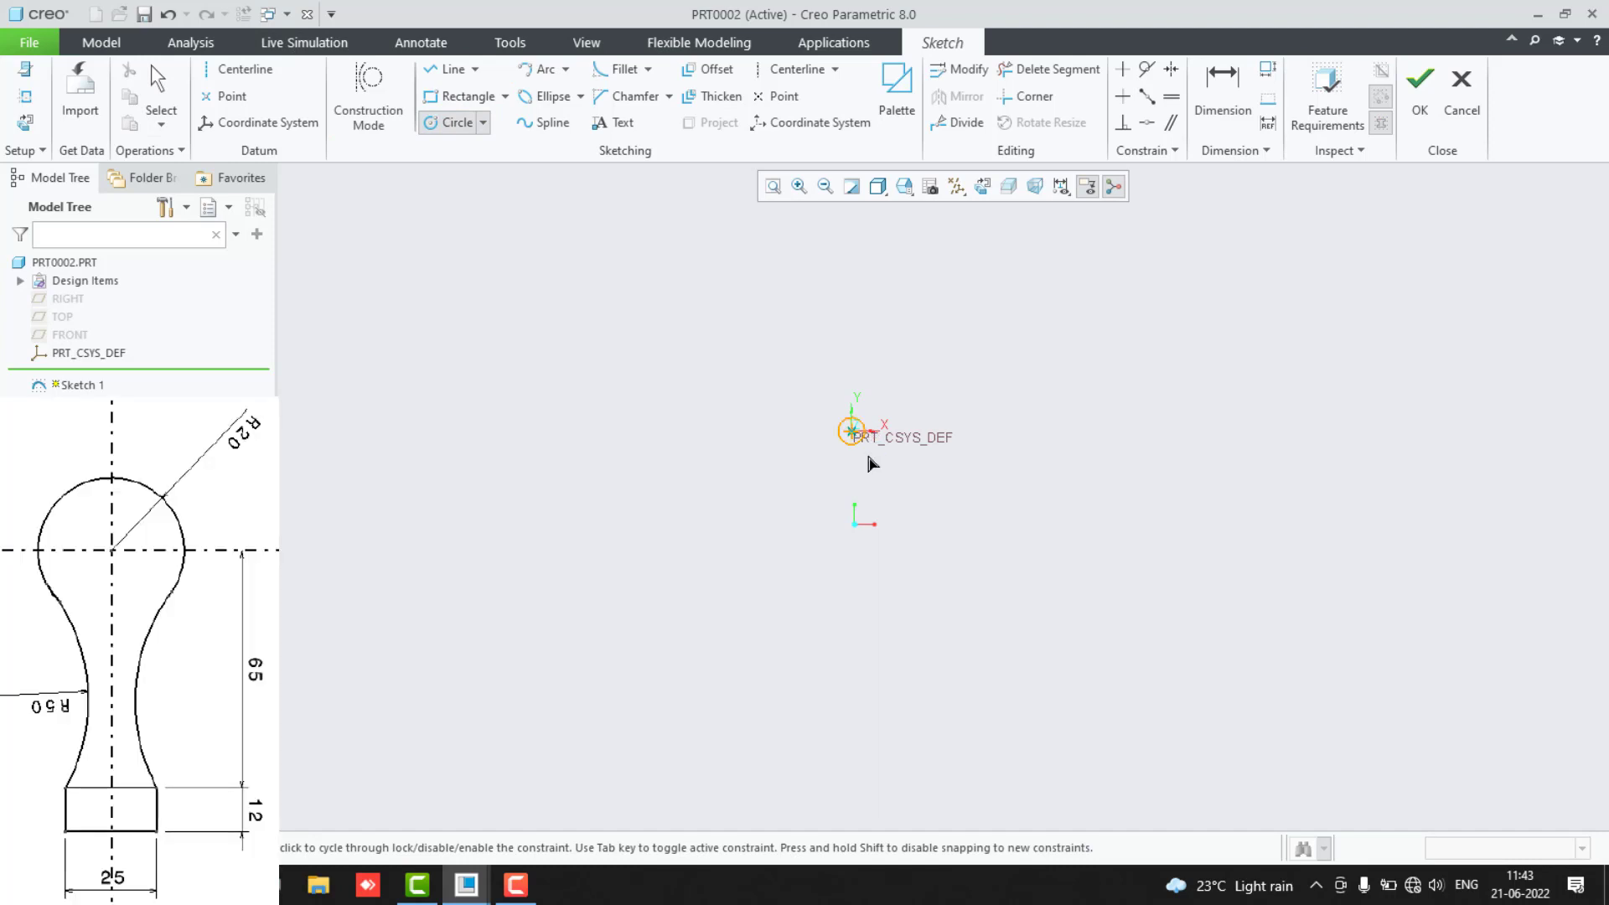
left_click(897, 498)
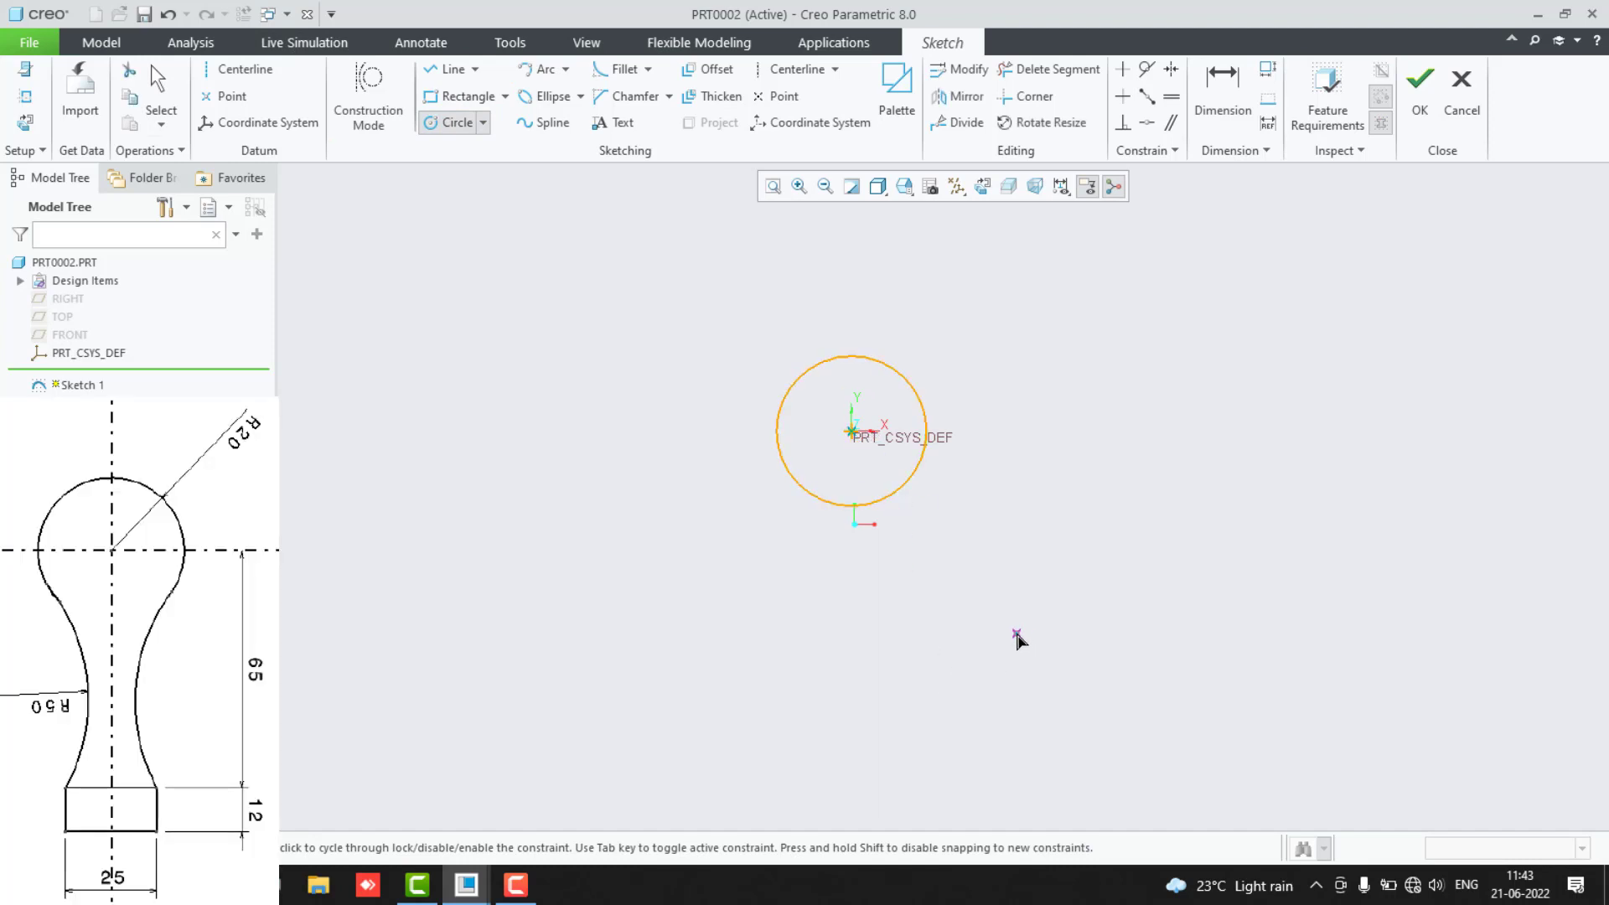
left_click(1017, 634)
left_click(1052, 726)
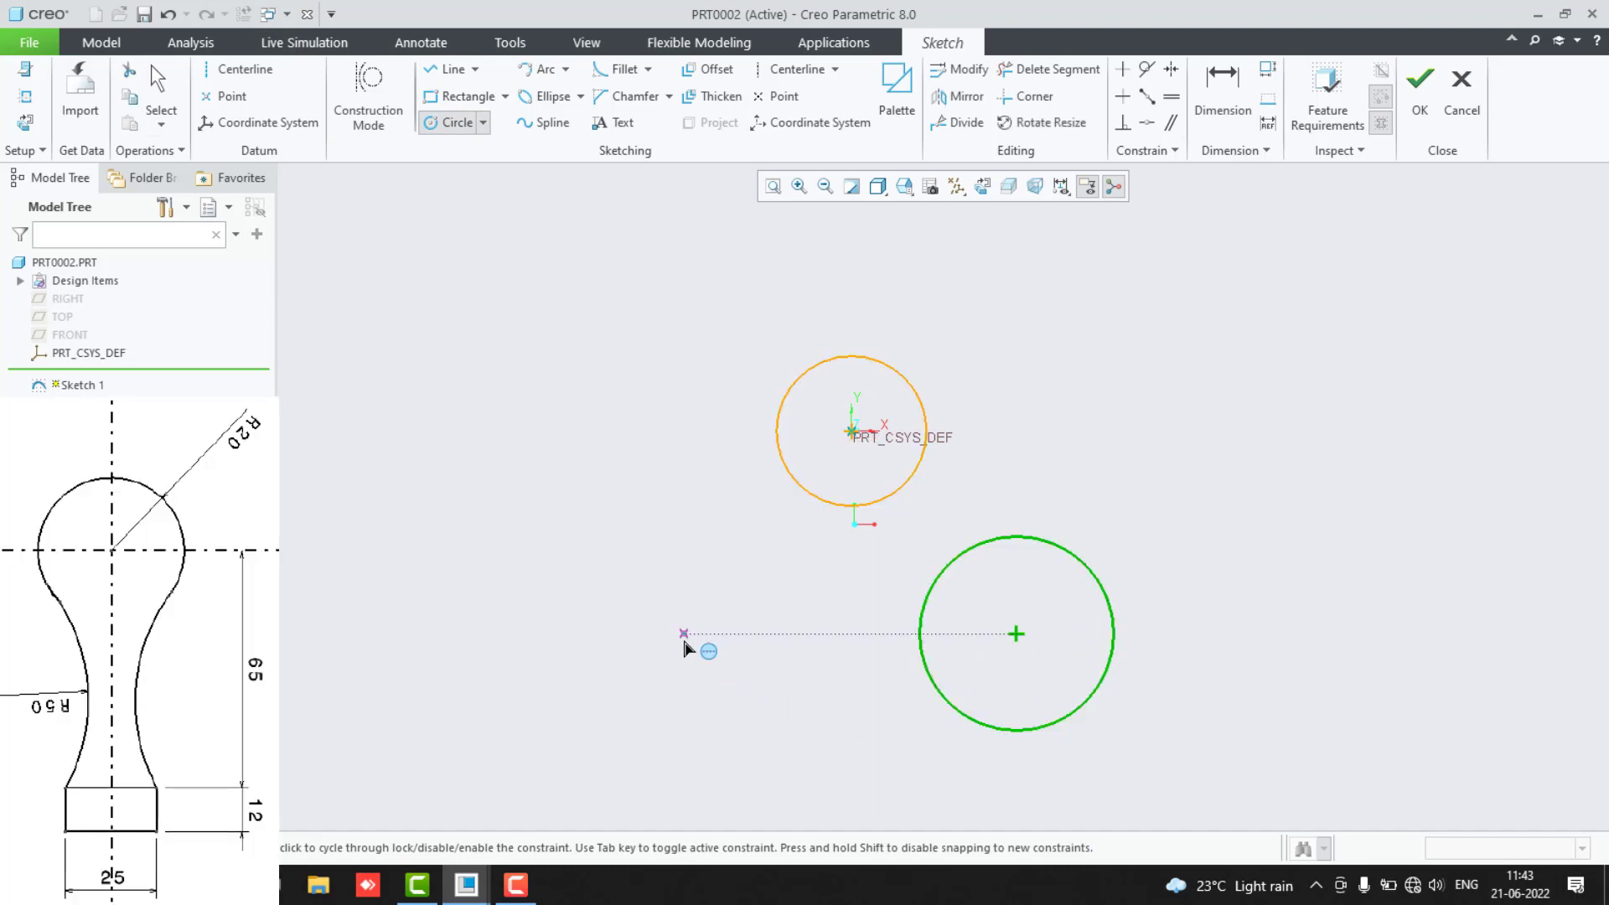
left_click(674, 634)
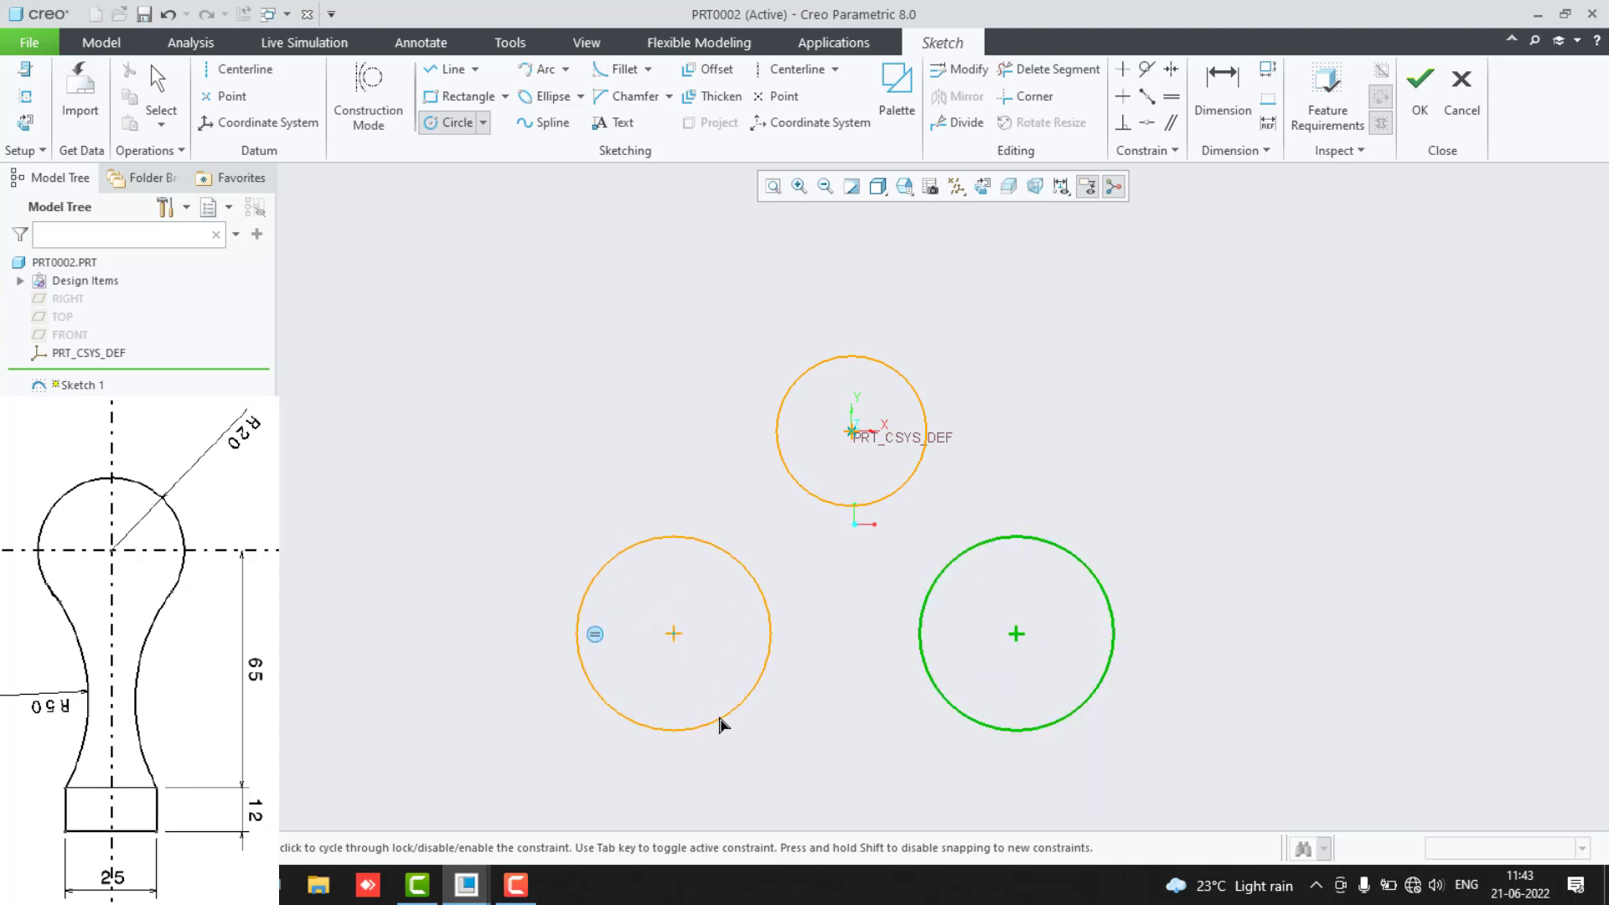
left_click(718, 718)
scroll(794, 746, "up", 2)
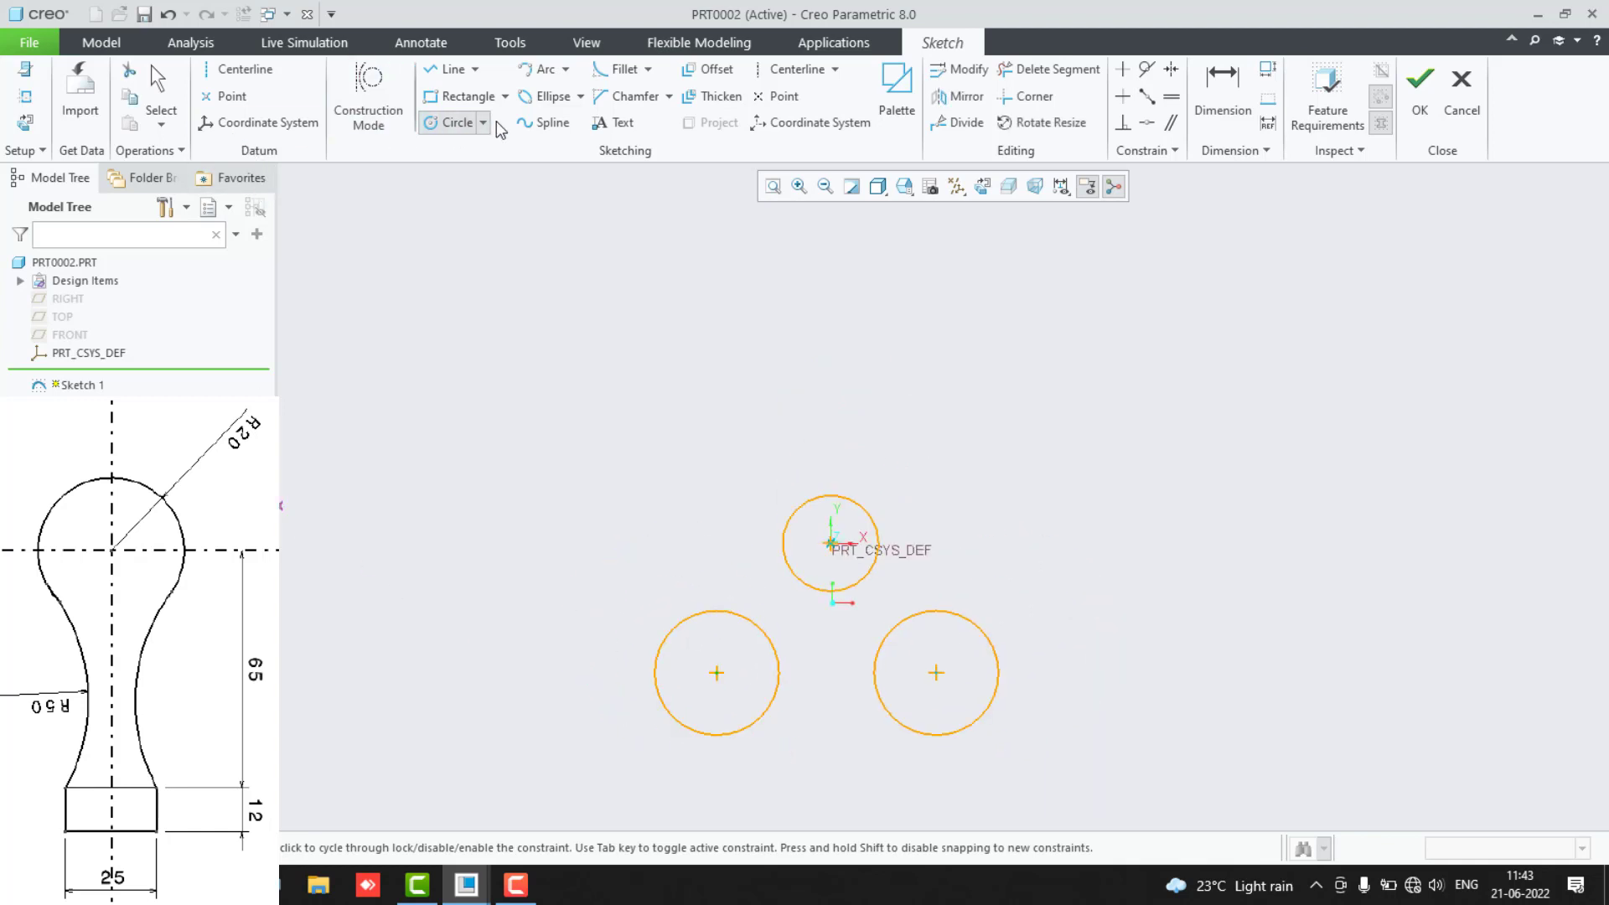
Sketch a rectangle about 155 by 105 below and between the two lower circles.
left_click(466, 97)
scroll(801, 750, "up", 1)
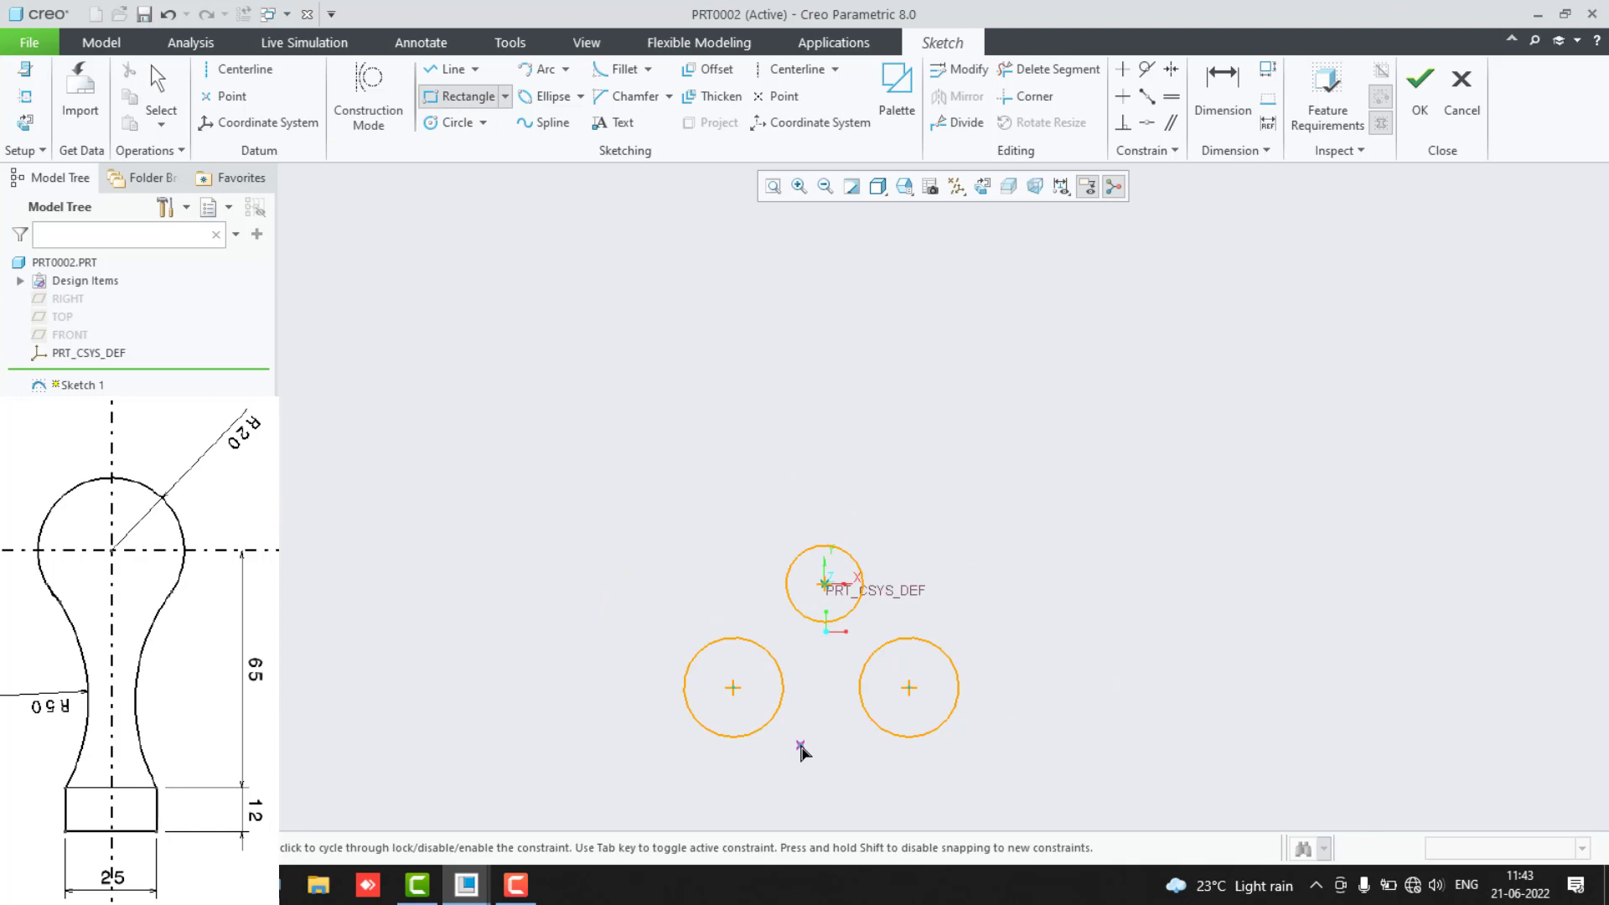
middle_click_drag(801, 750, 838, 557)
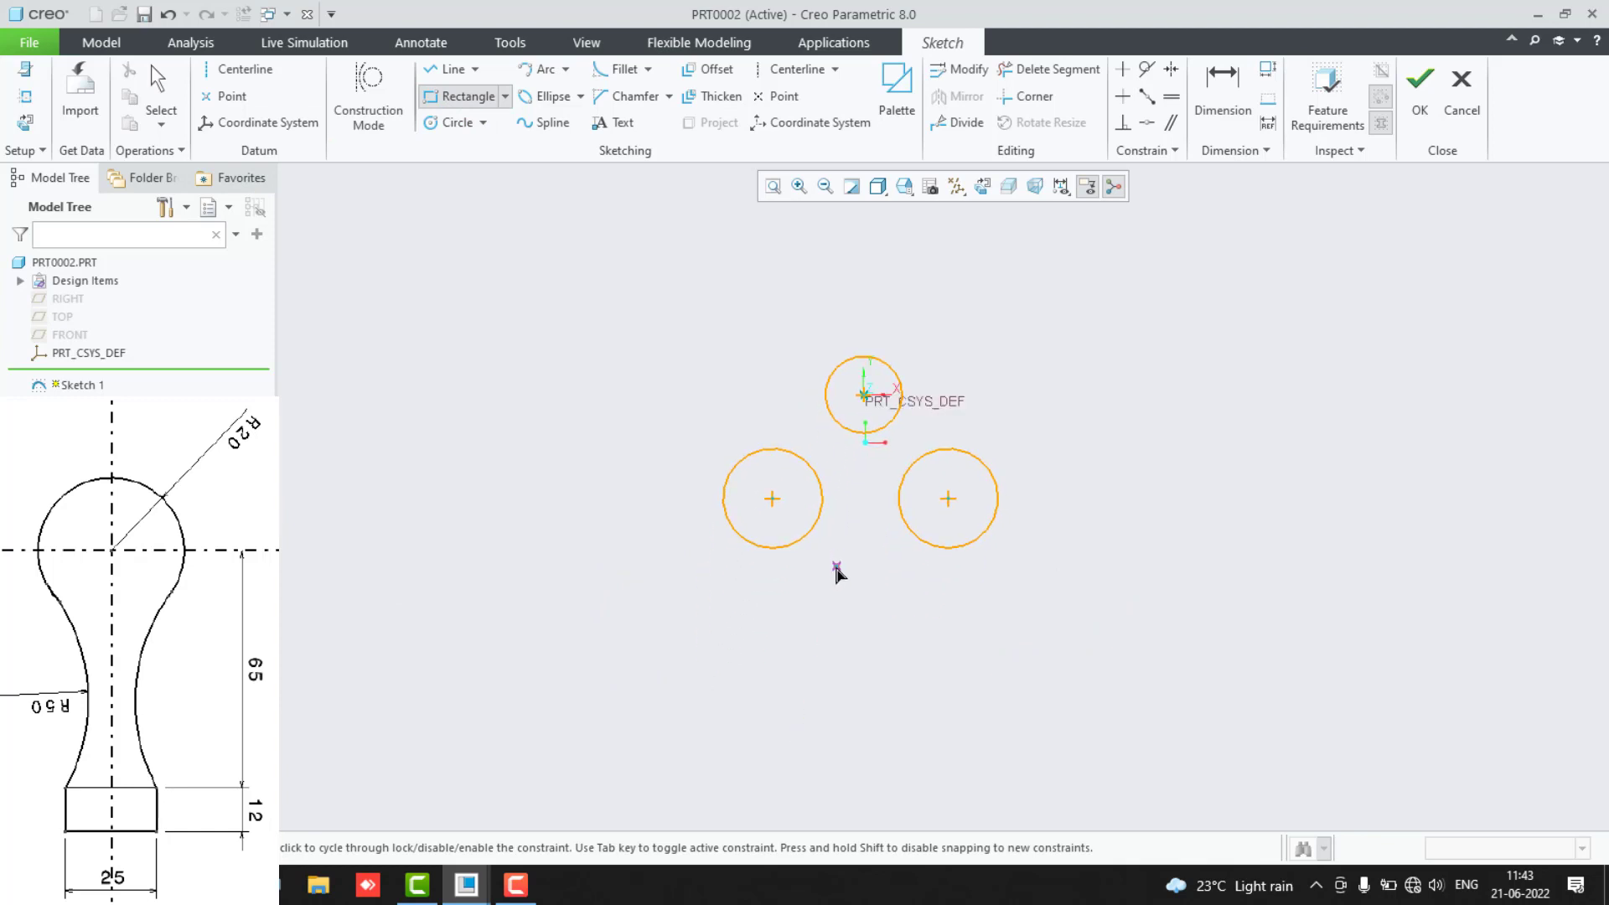
left_click(799, 592)
left_click(919, 673)
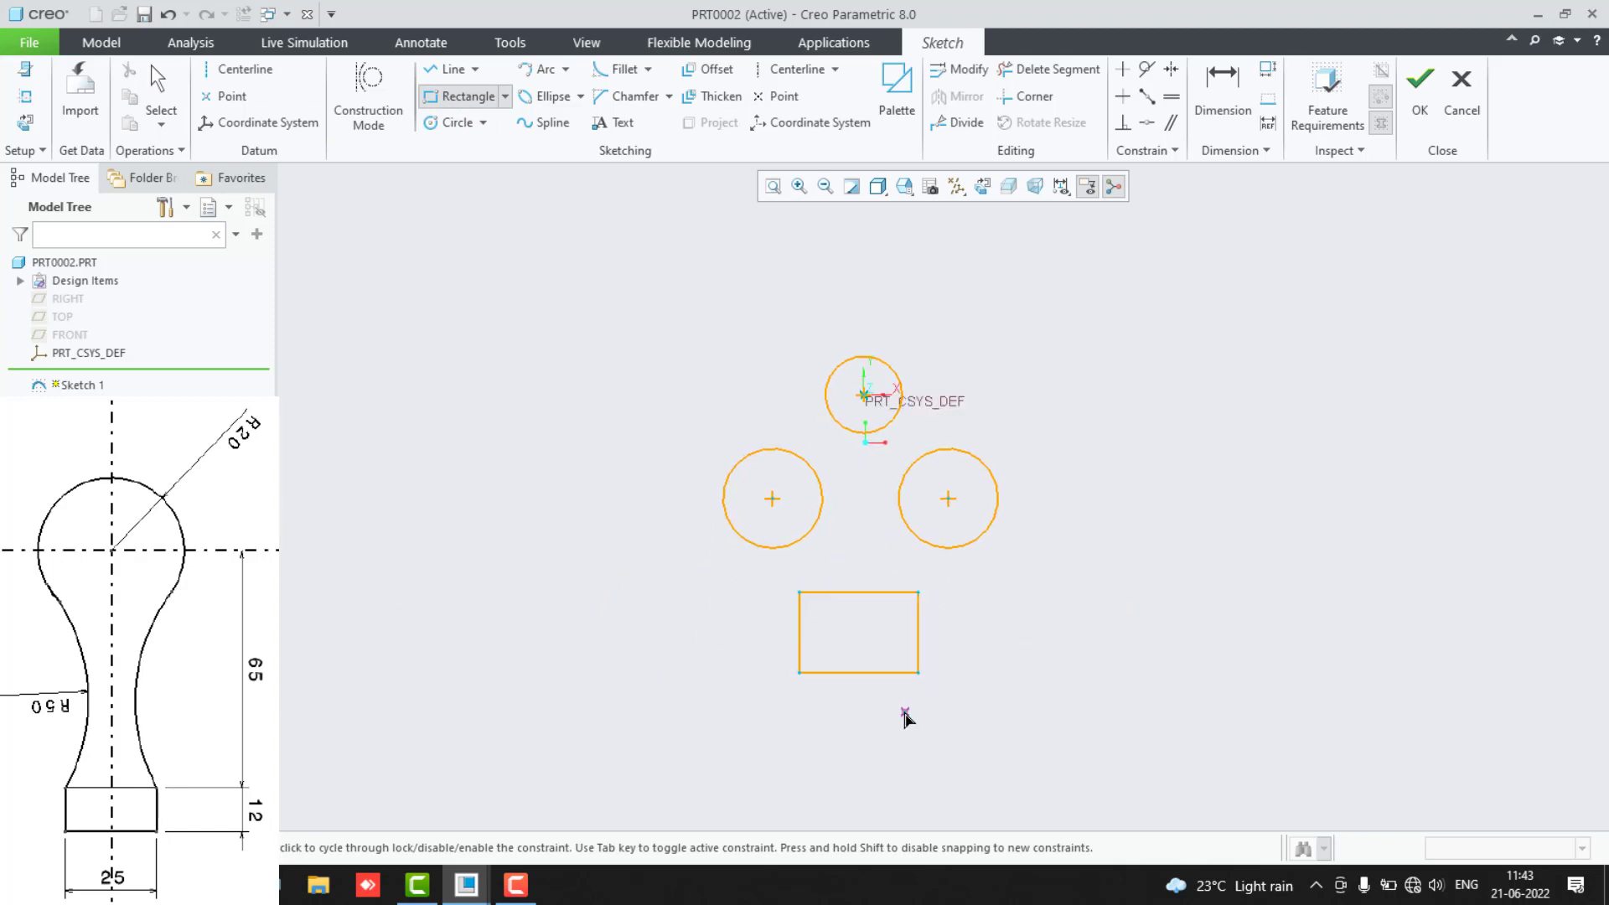
middle_click(884, 715)
scroll(782, 631, "down", 3)
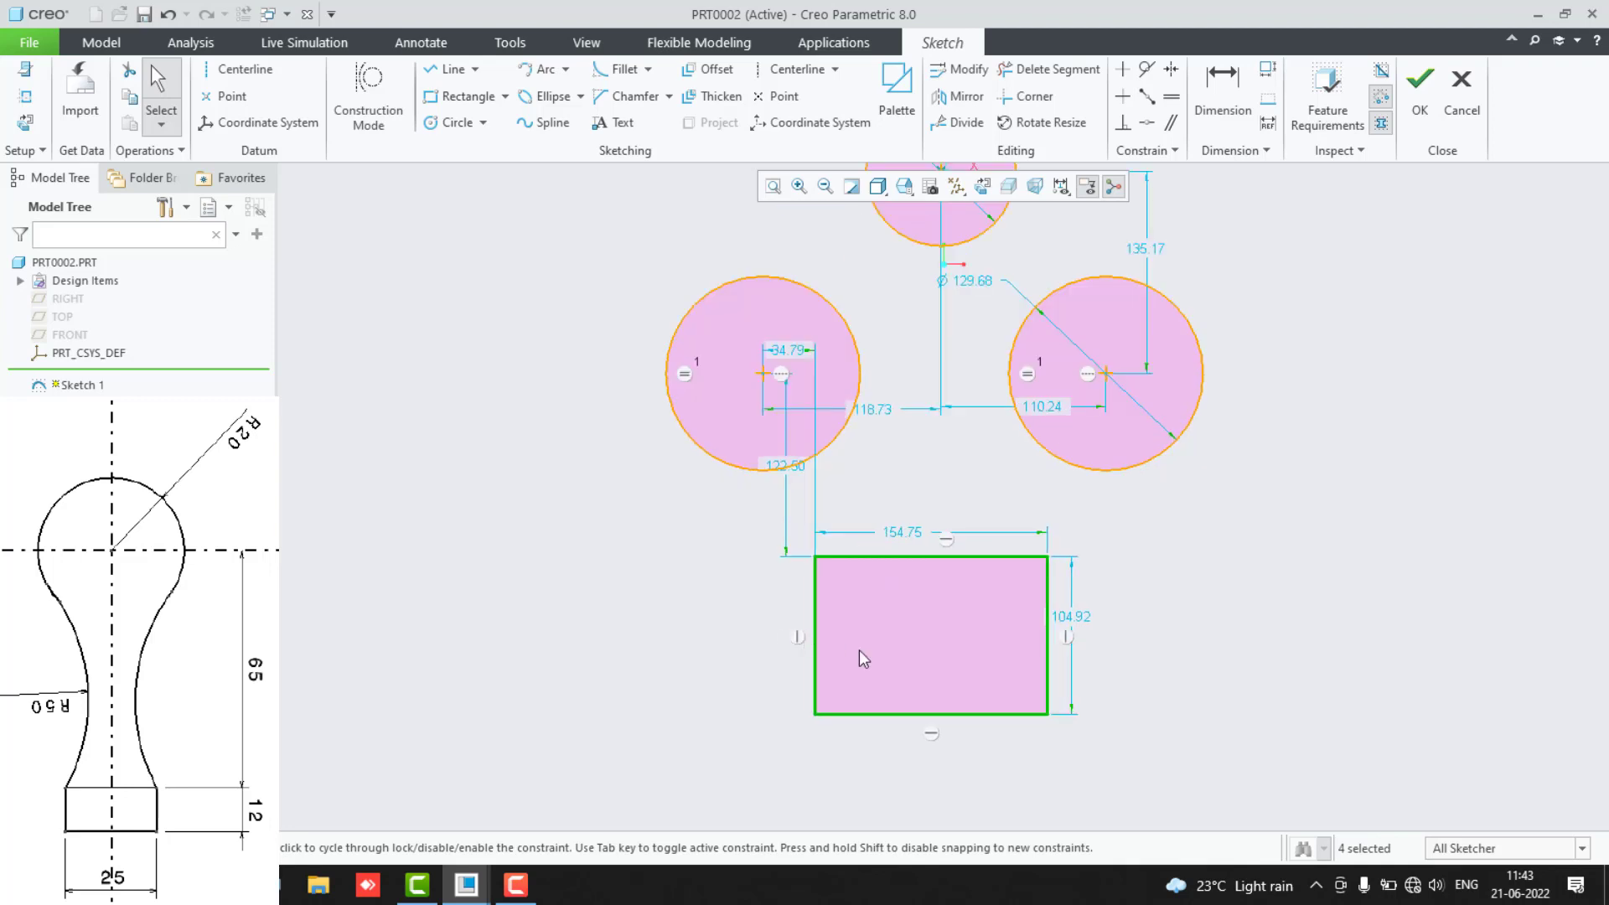
Set the rectangle's width to 20 and its height to 12.
double_click(903, 541)
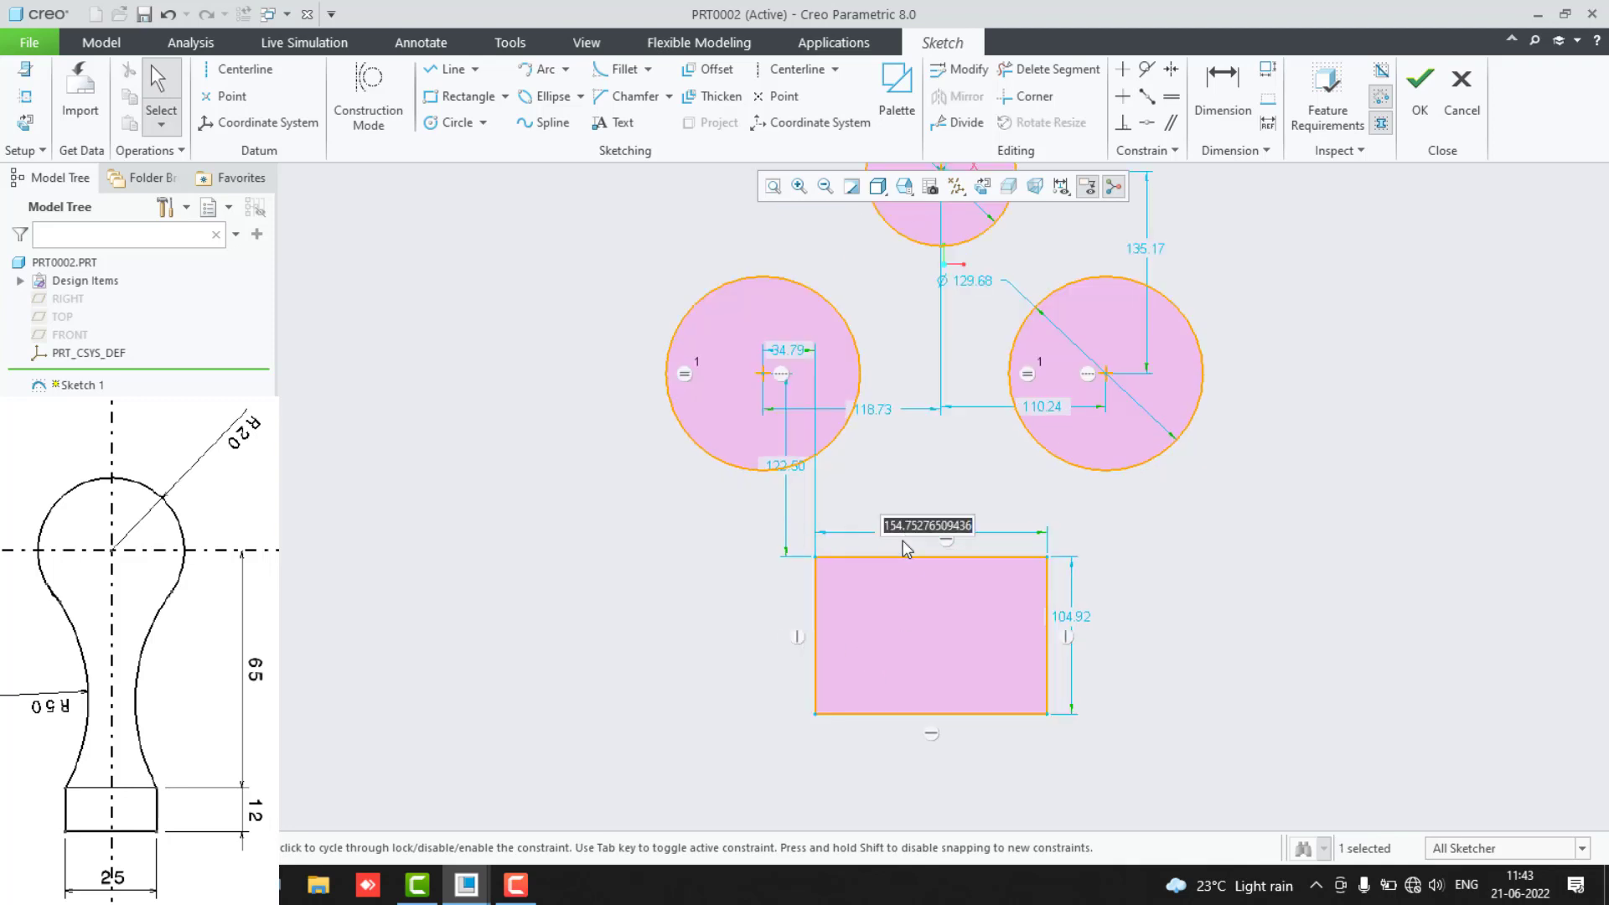
type("20")
key("Return")
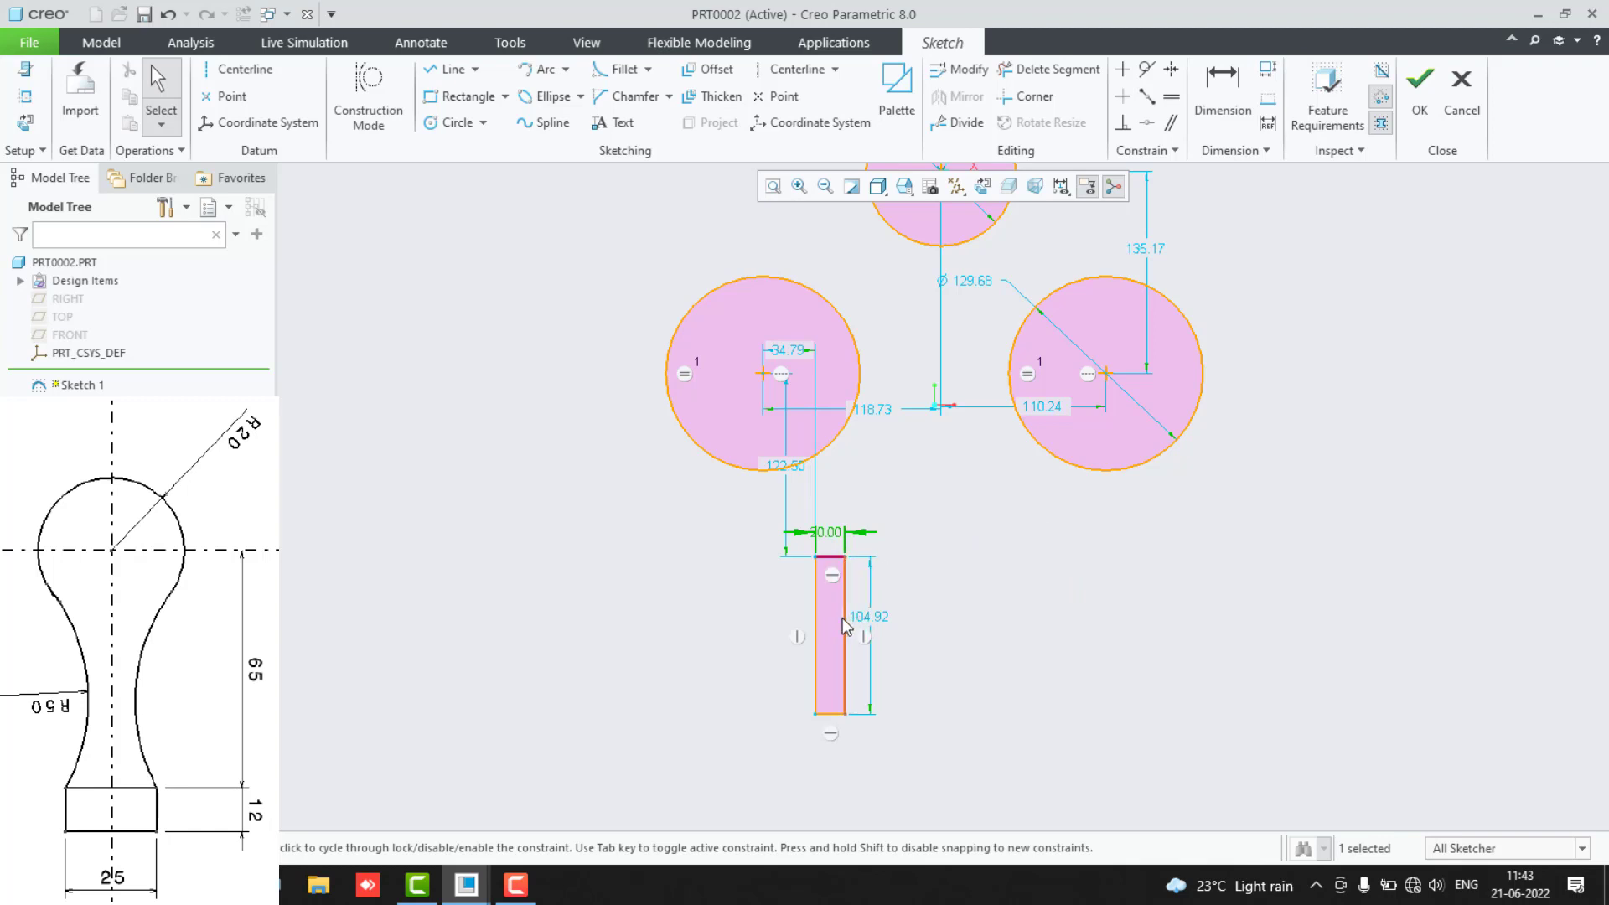
left_click_drag(844, 626, 1134, 626)
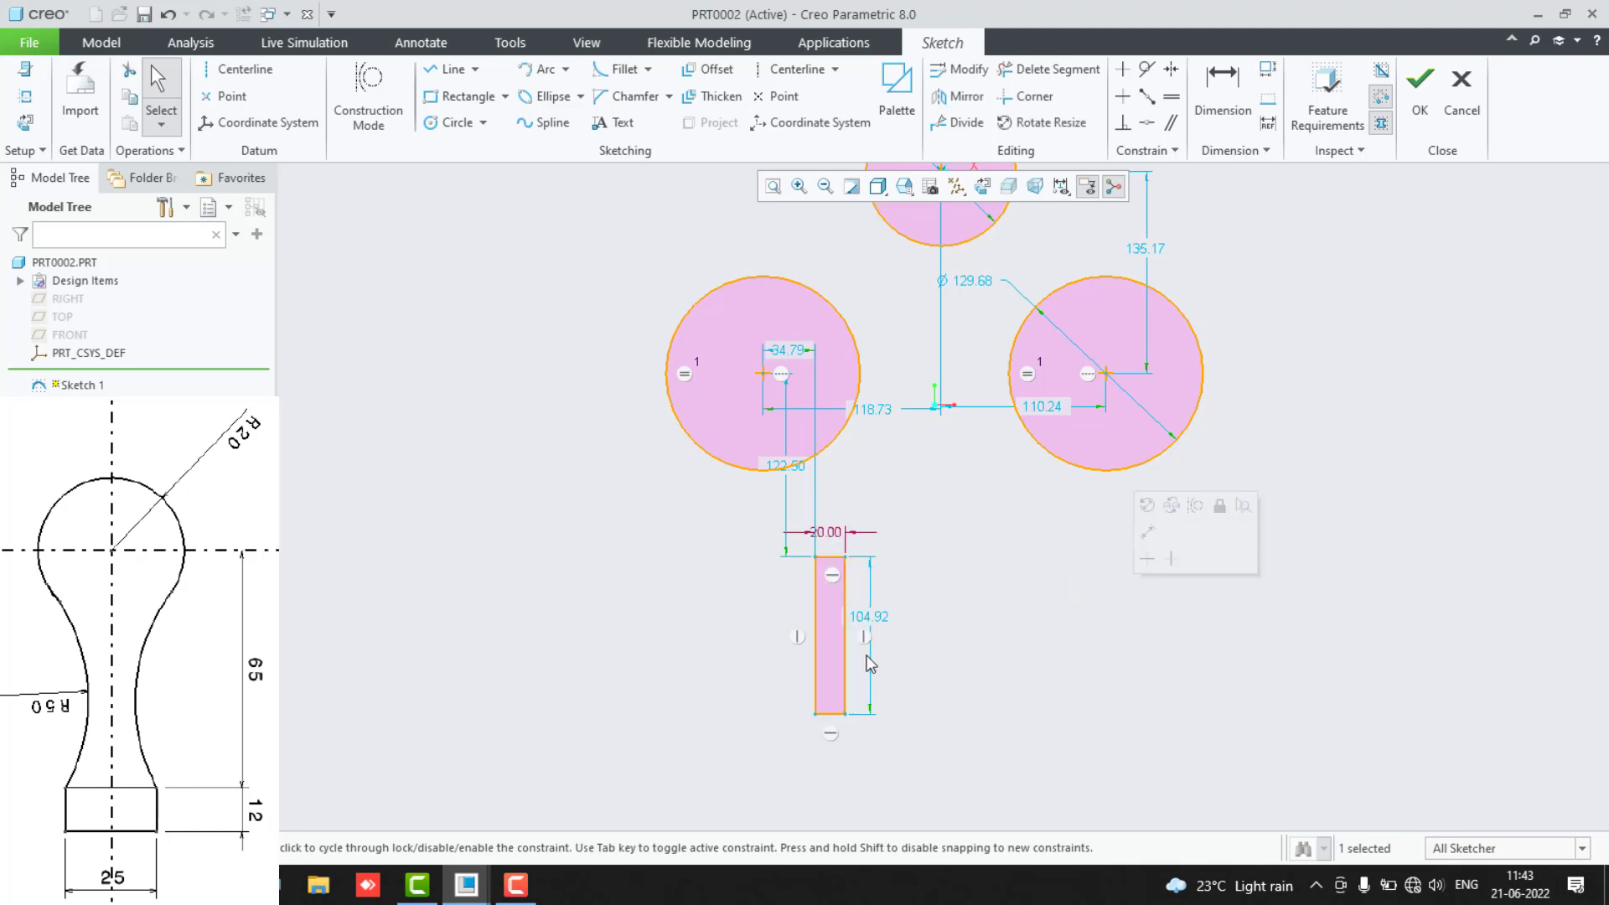
double_click(868, 620)
type("12")
key("Return")
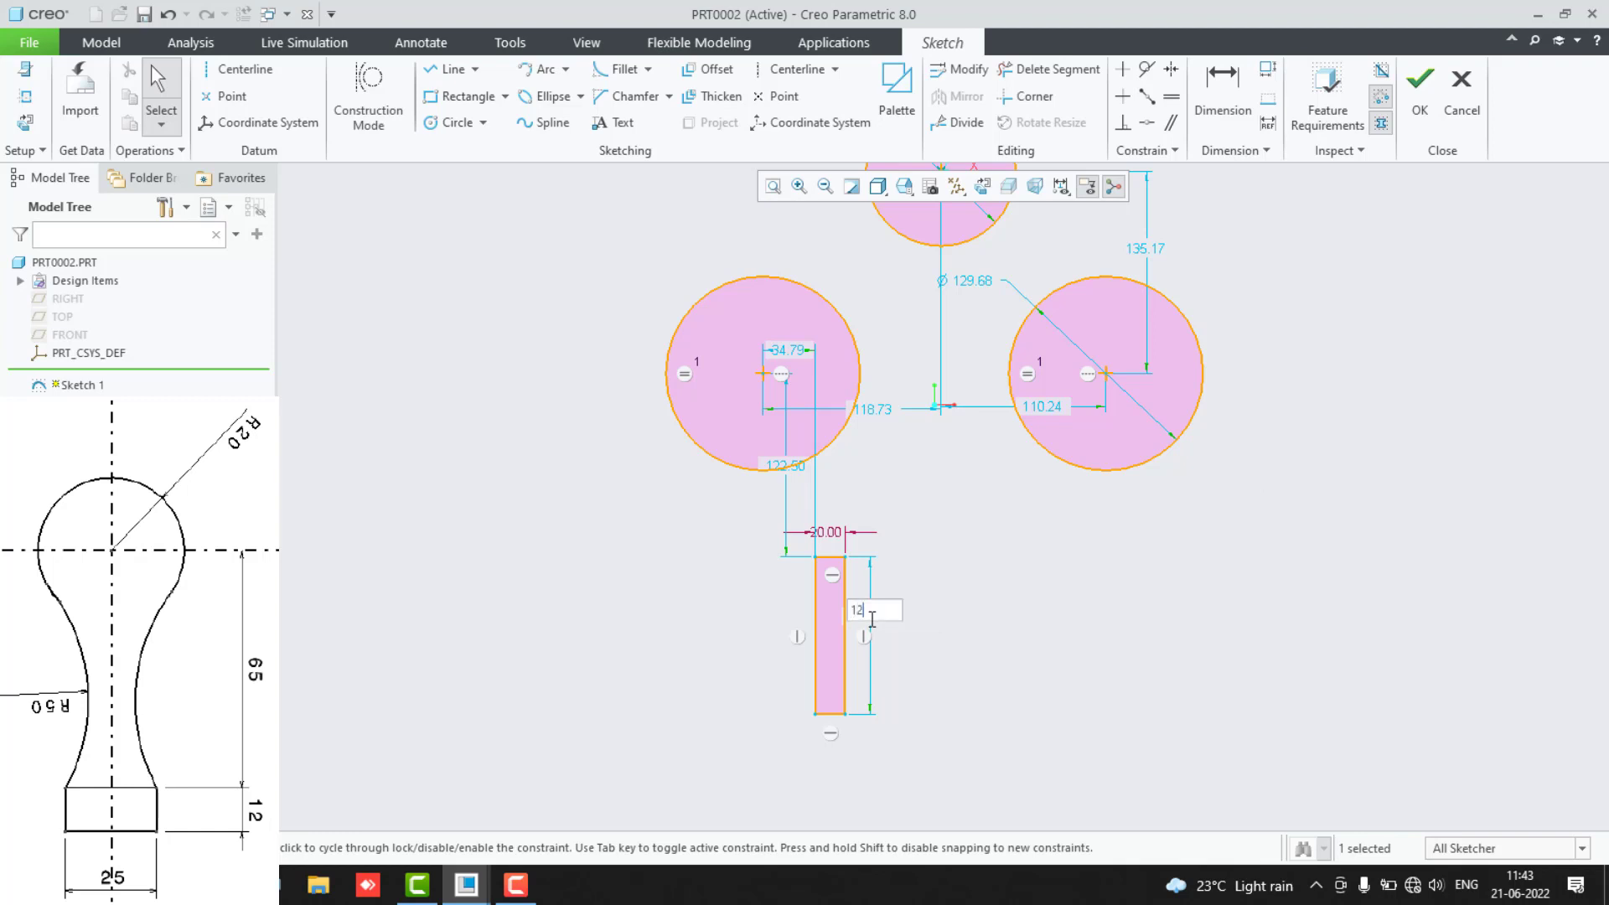
left_click(846, 567)
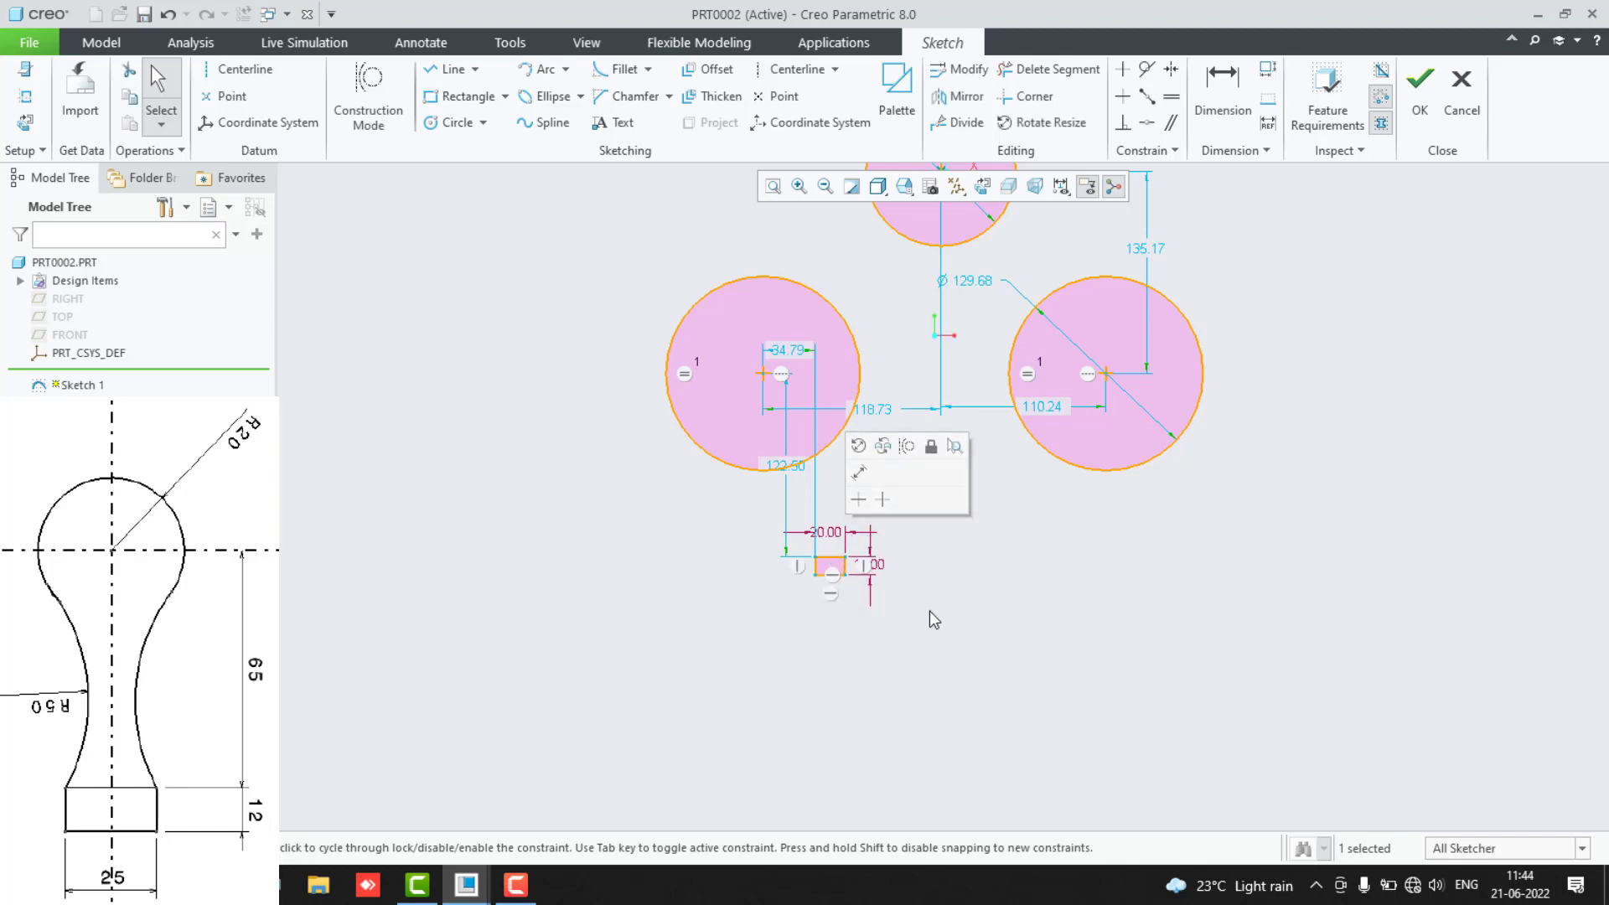
left_click(864, 587)
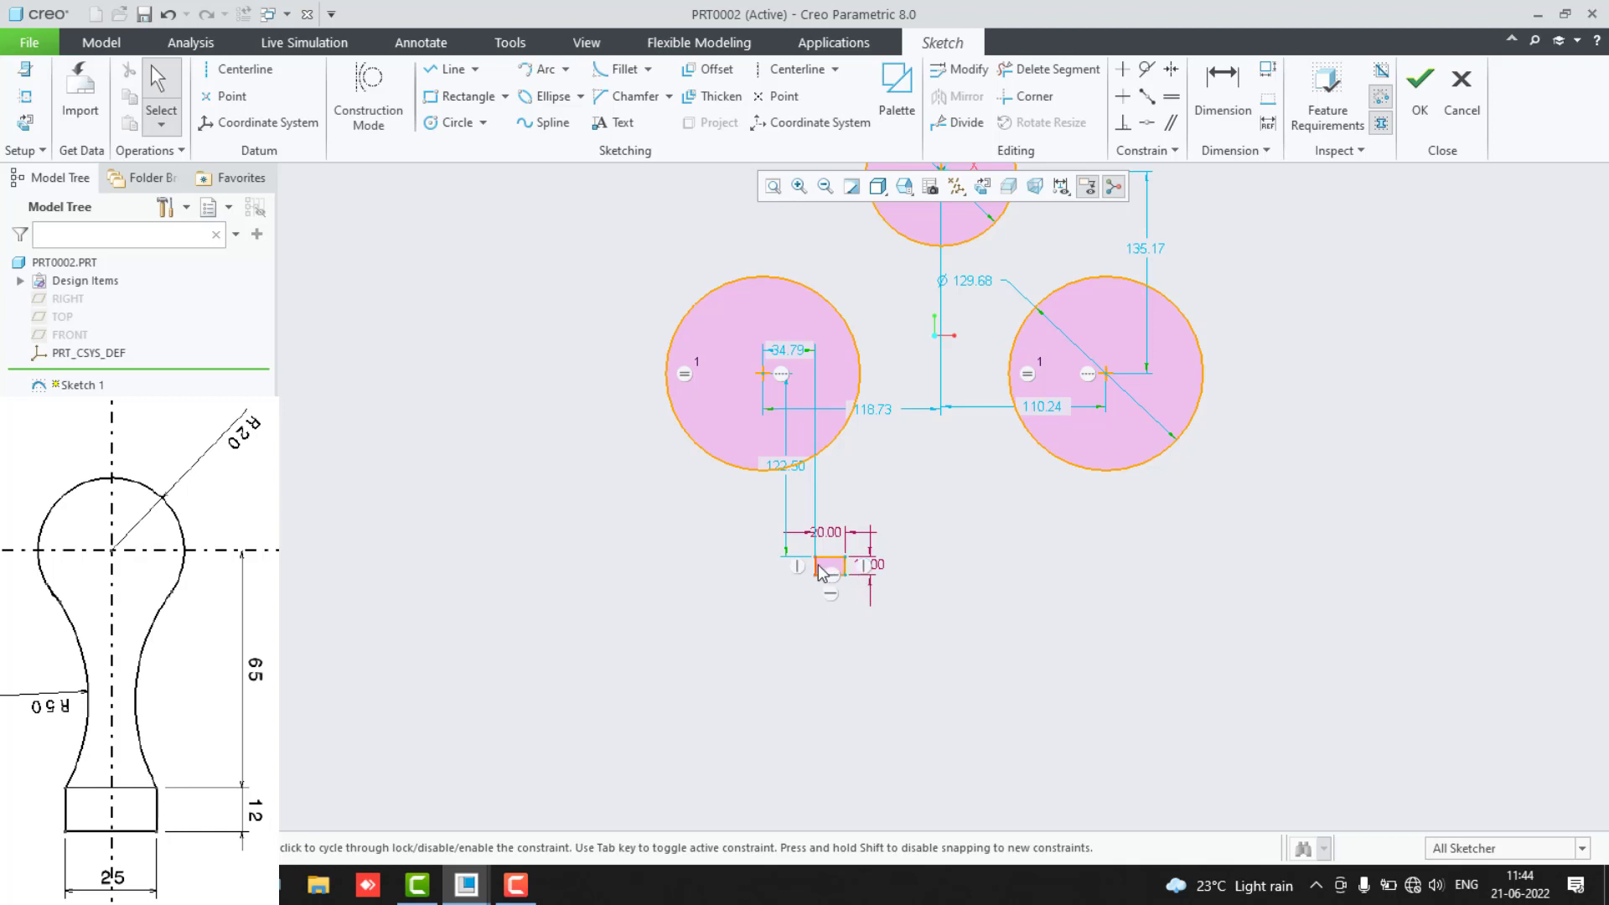
left_click(863, 566)
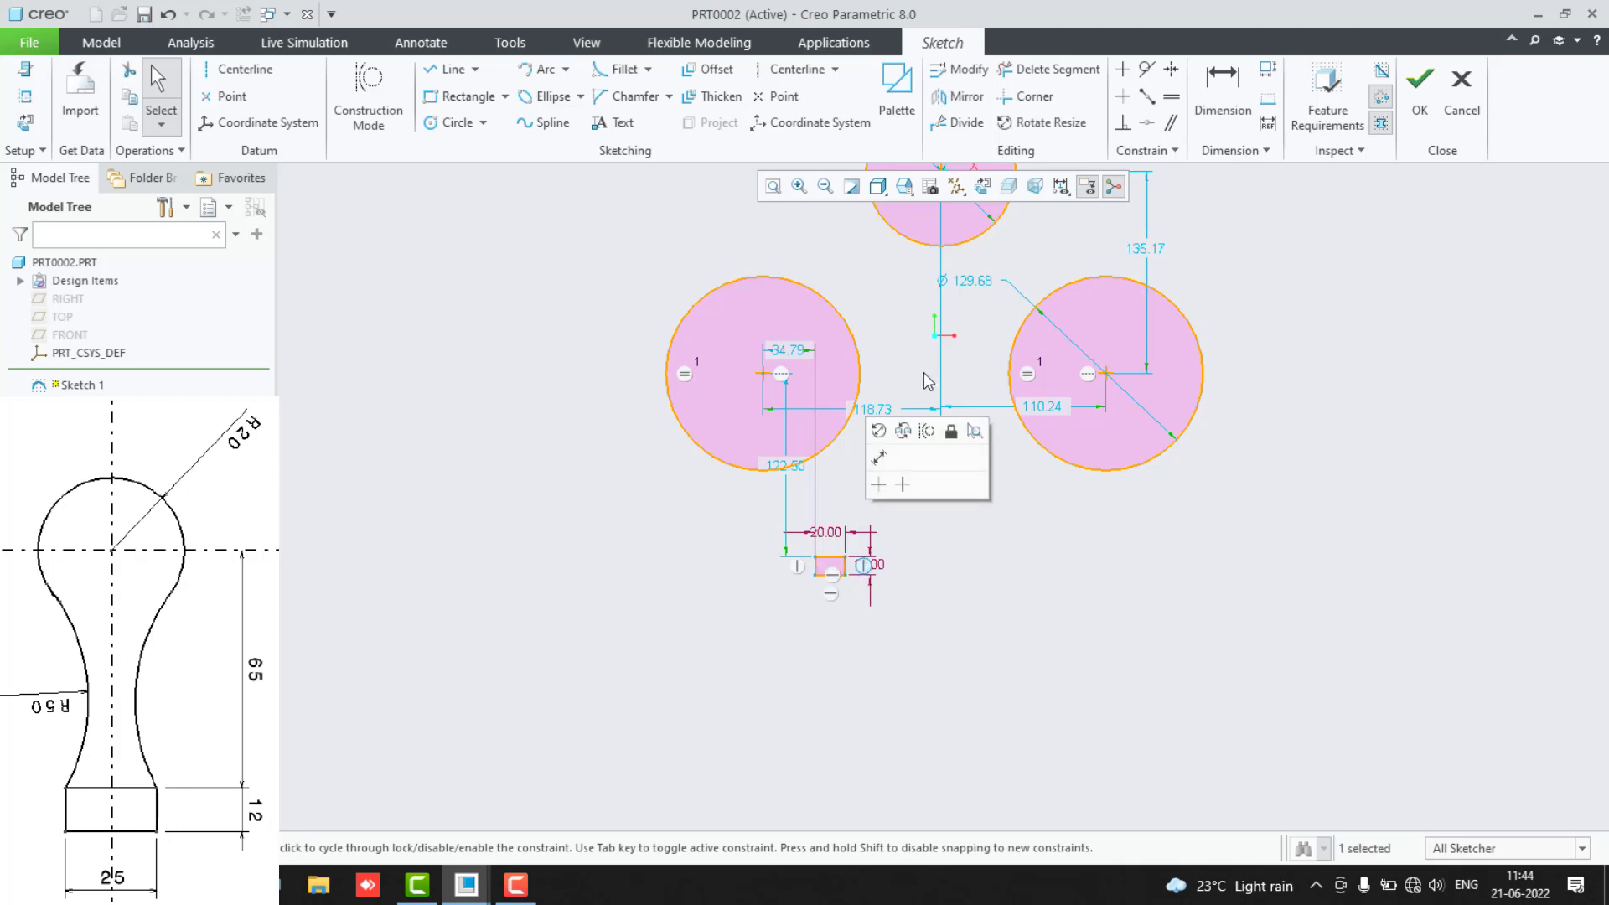
Dimension the horizontal distance from the upper circle's centre to the rectangle's left side as 12.5.
scroll(923, 373, "up", 2)
left_click(1233, 86)
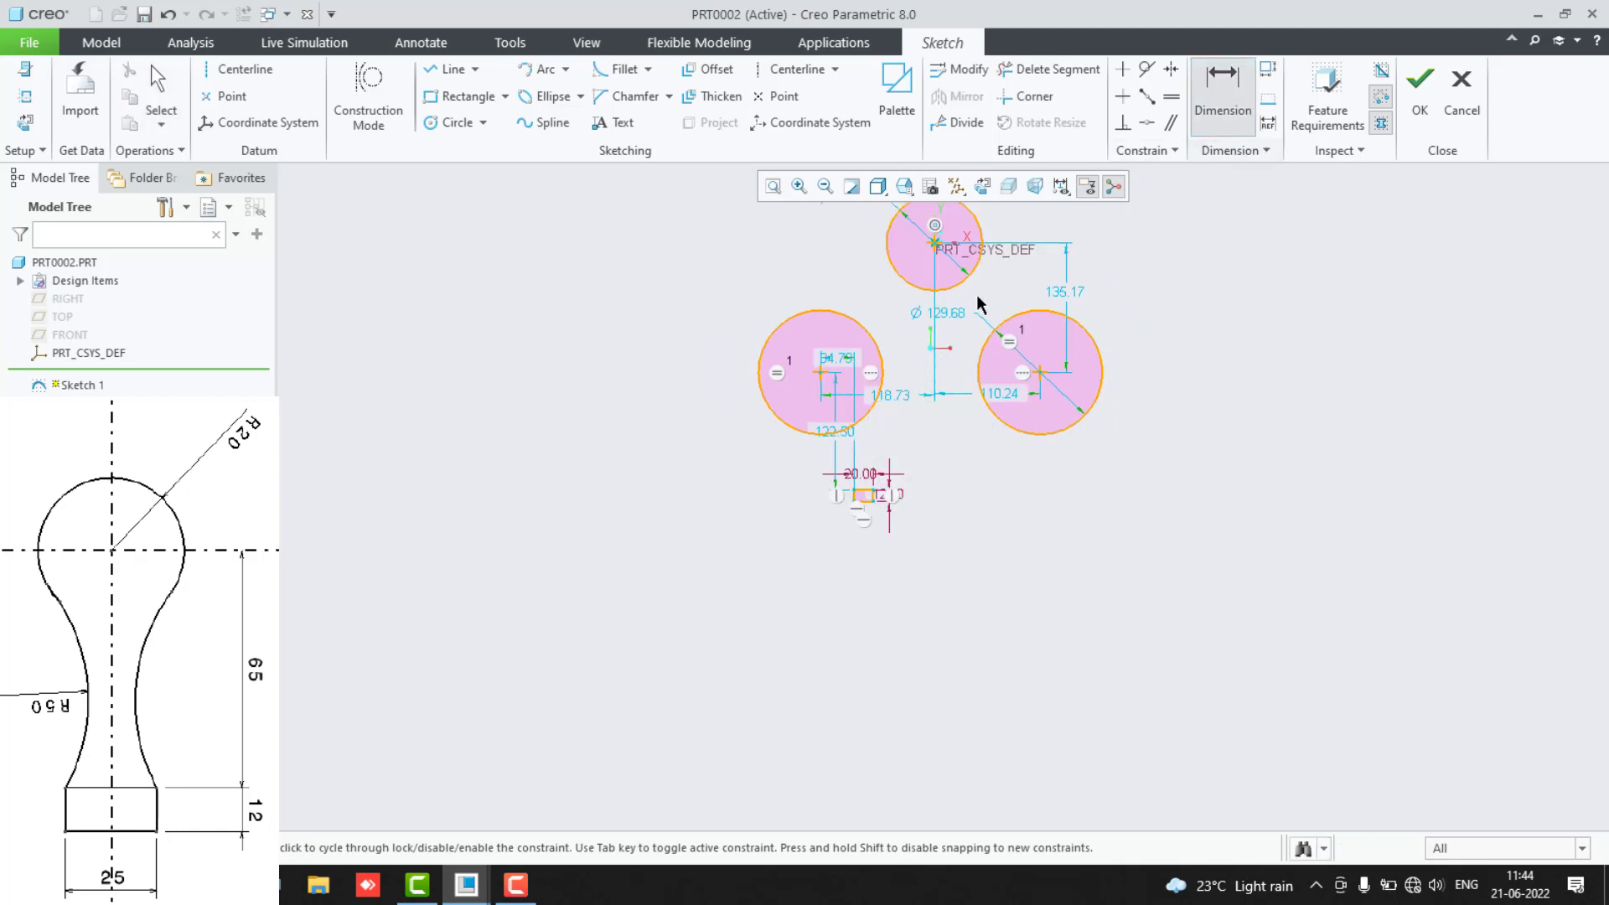
left_click(931, 245)
scroll(854, 494, "down", 3)
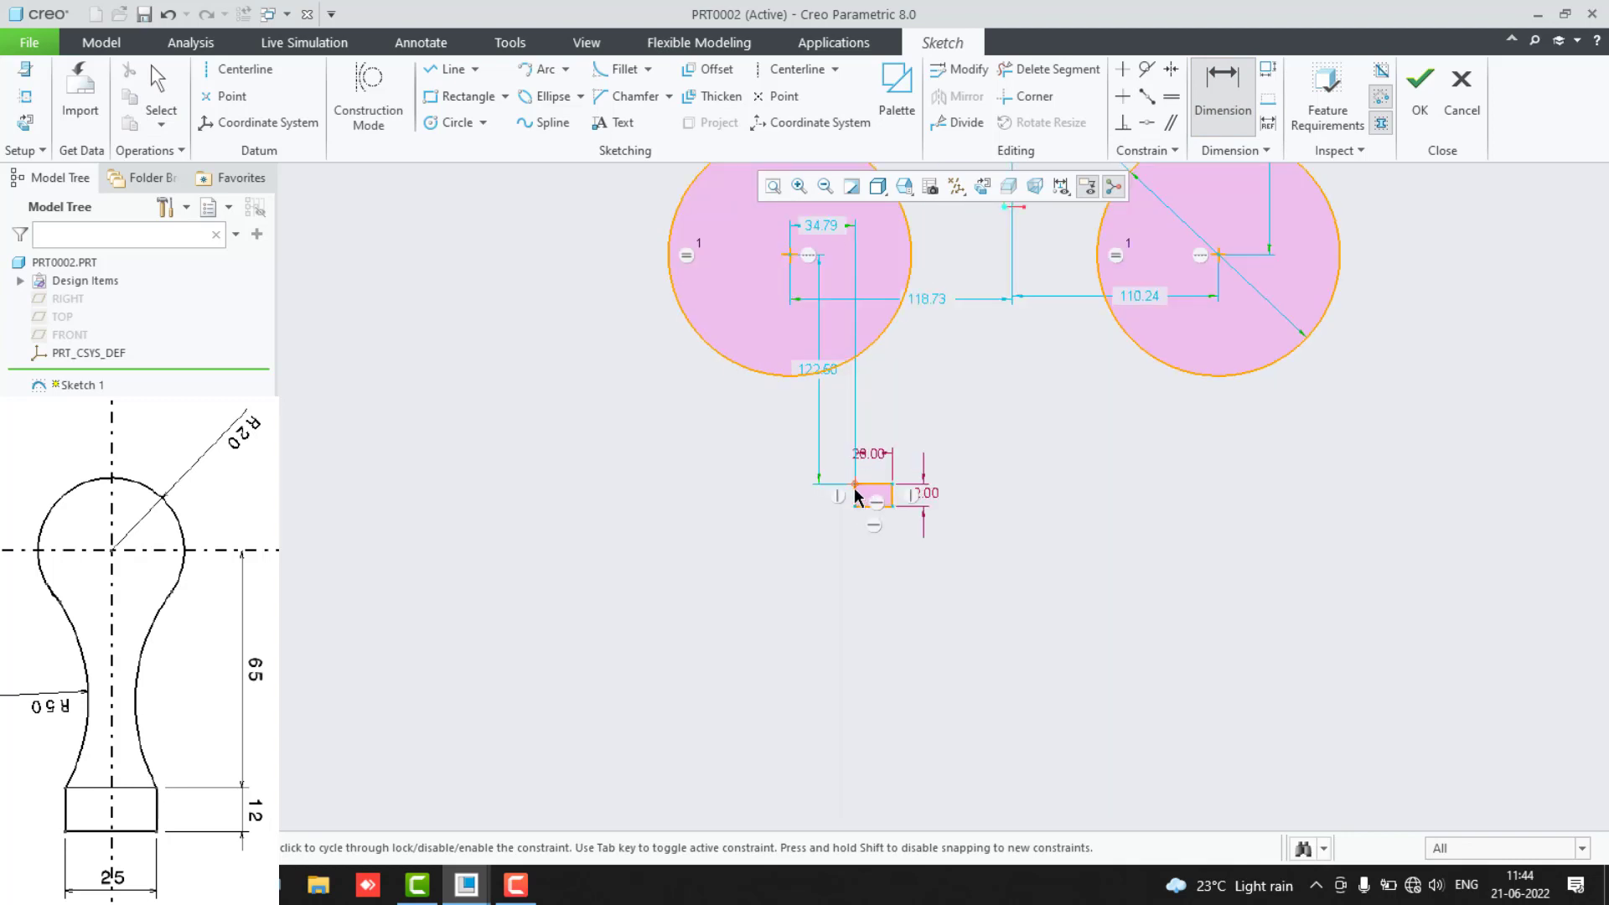
middle_click(910, 585)
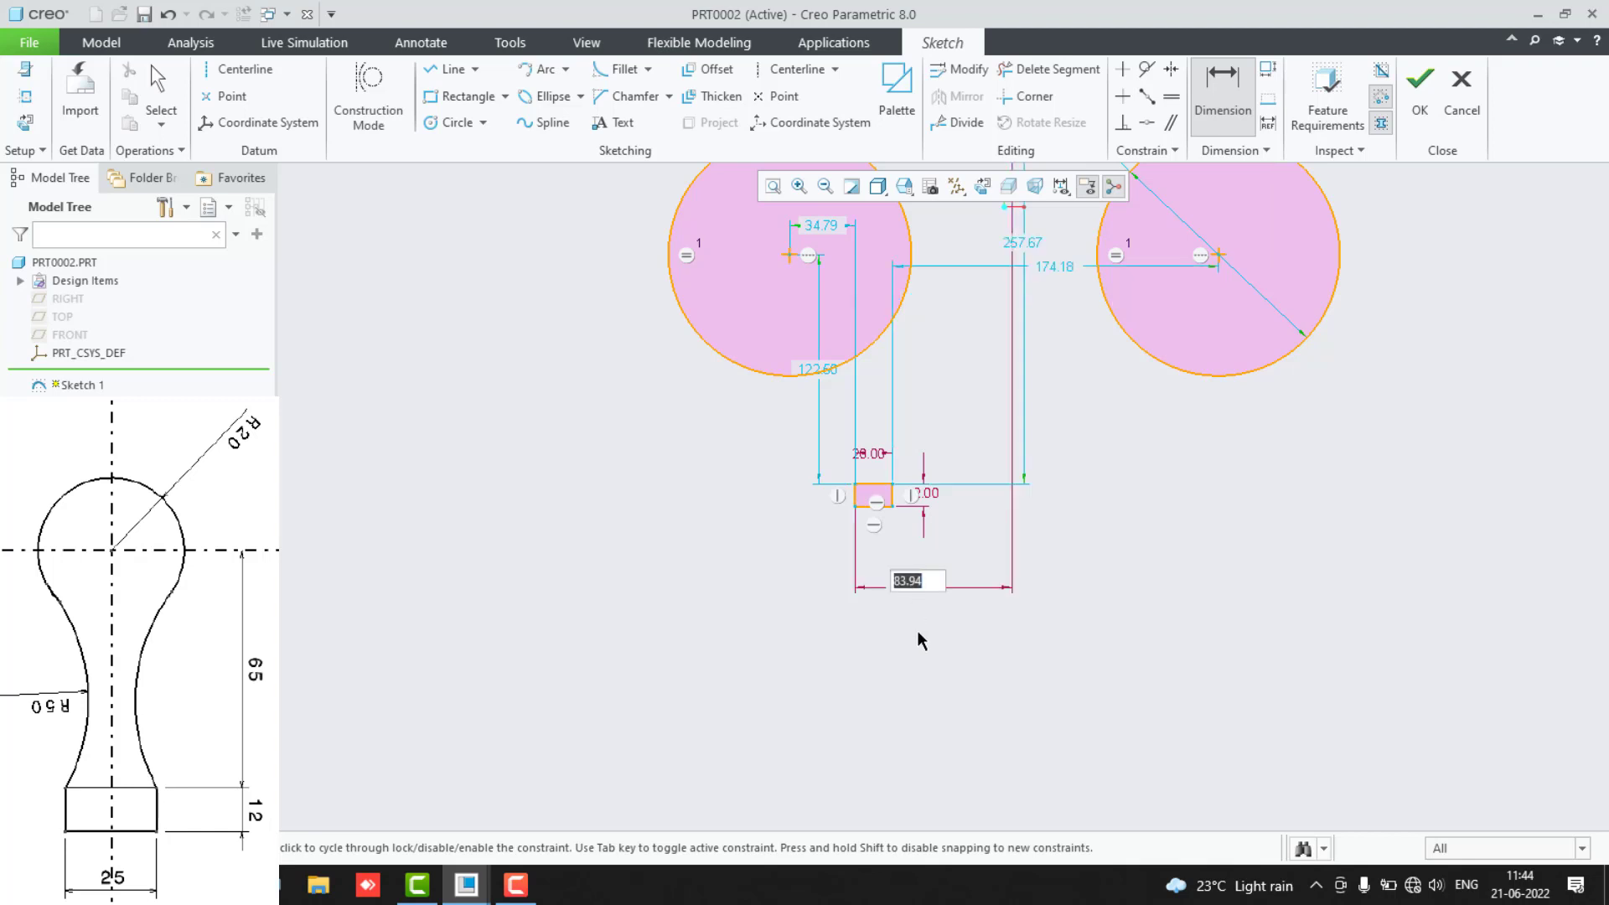
type("12.5")
key("Return")
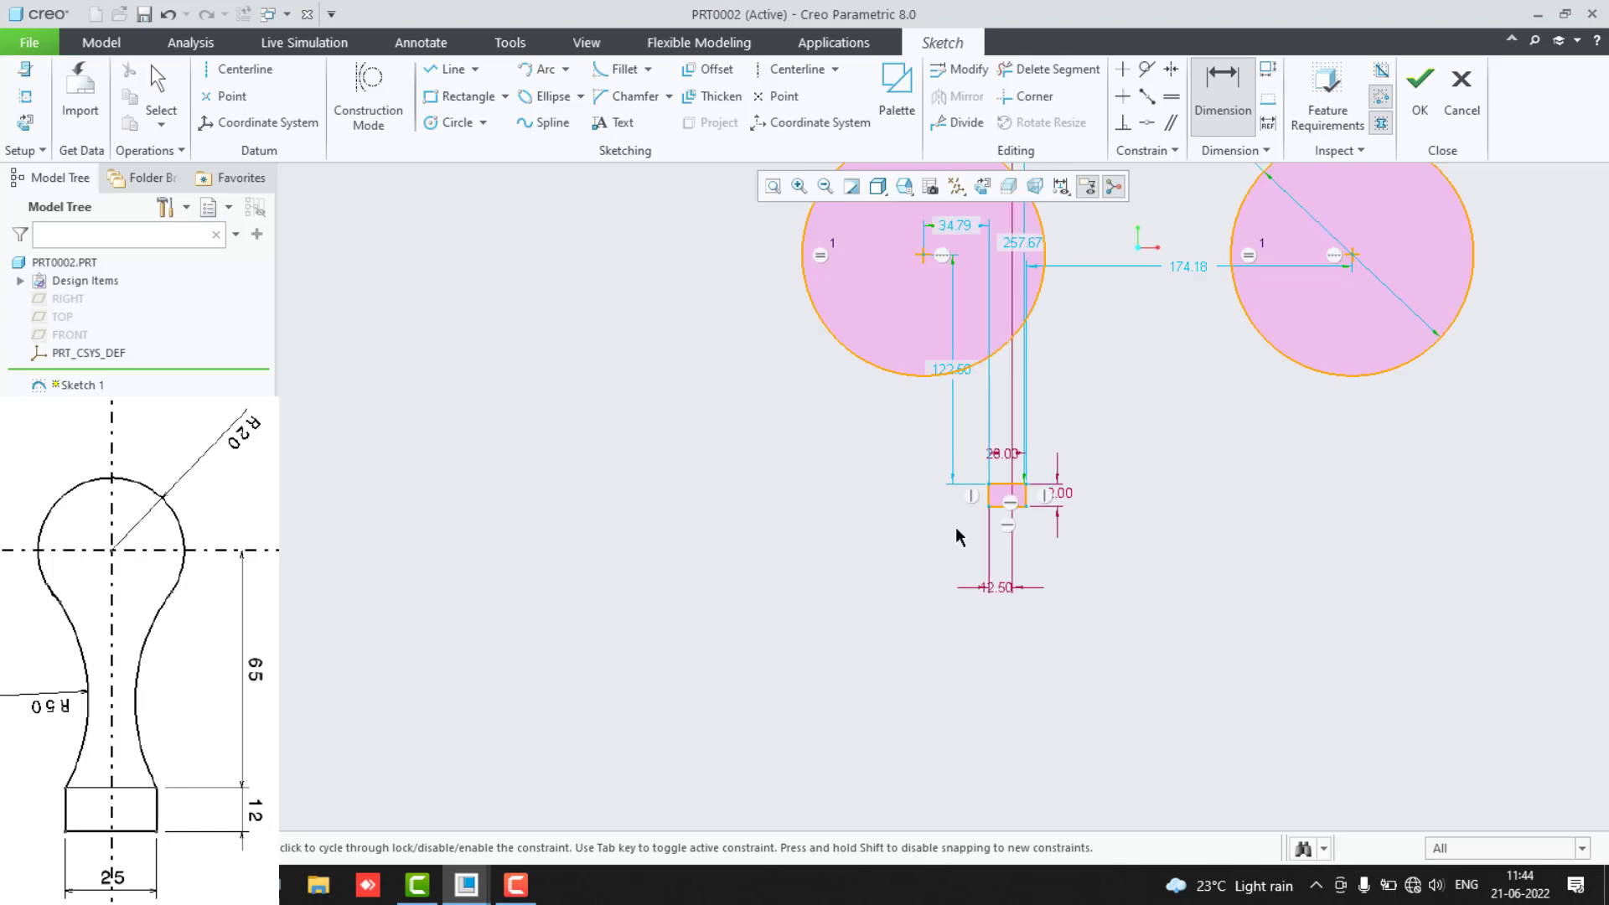
Set the diameter of the two equal side circles to 50.
scroll(952, 527, "up", 4)
scroll(972, 367, "down", 4)
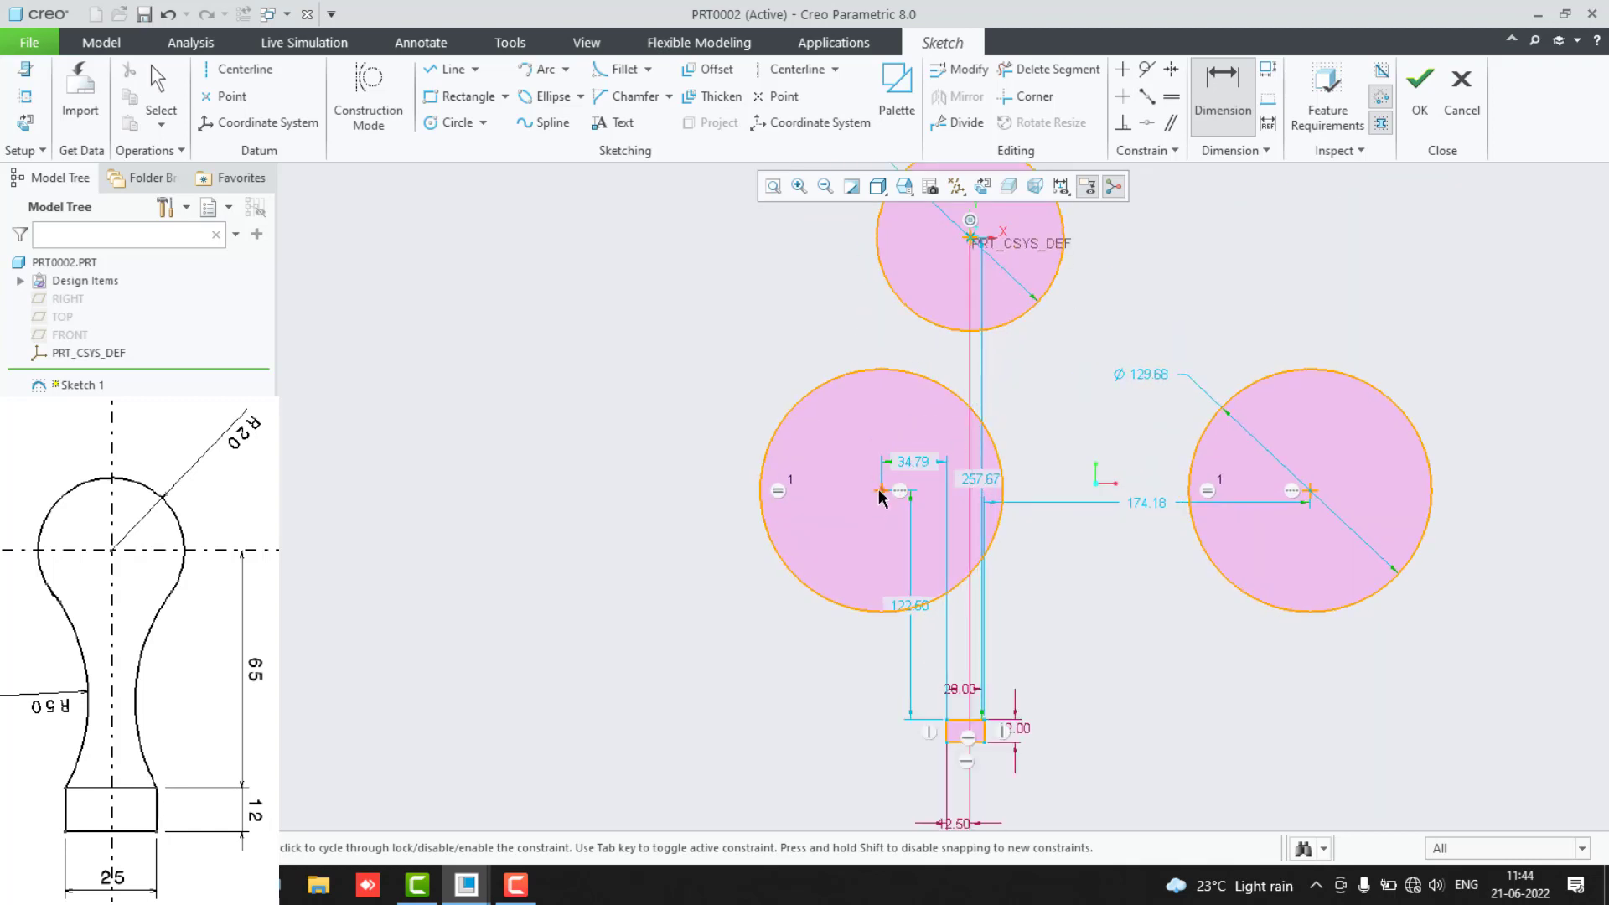
left_click(1150, 376)
double_click(1145, 376)
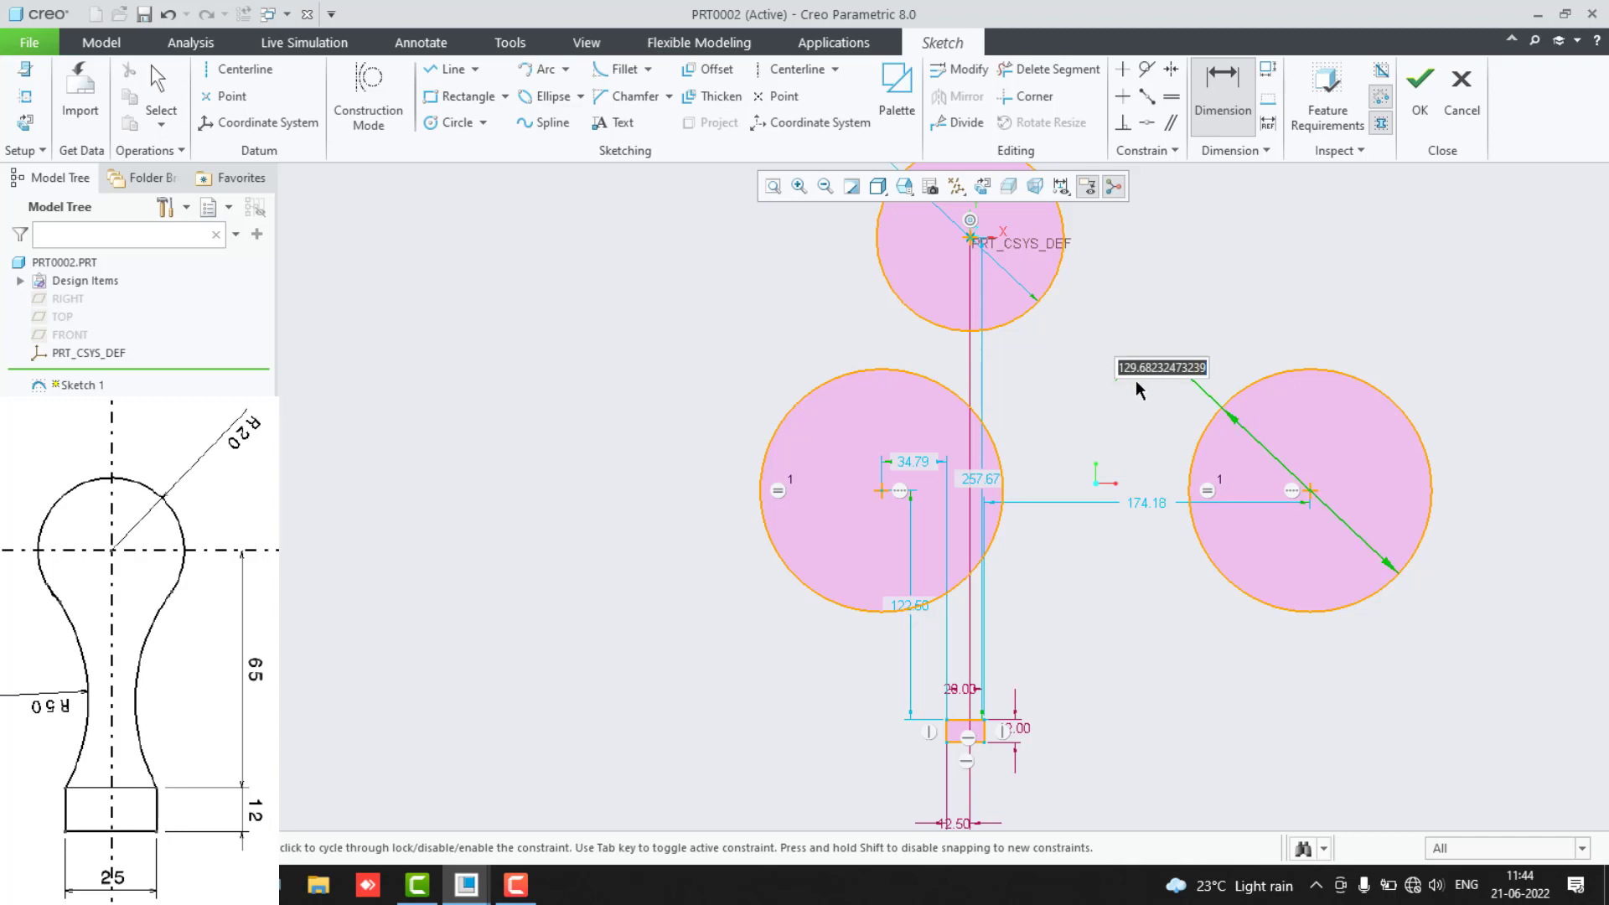
type("50")
key("Return")
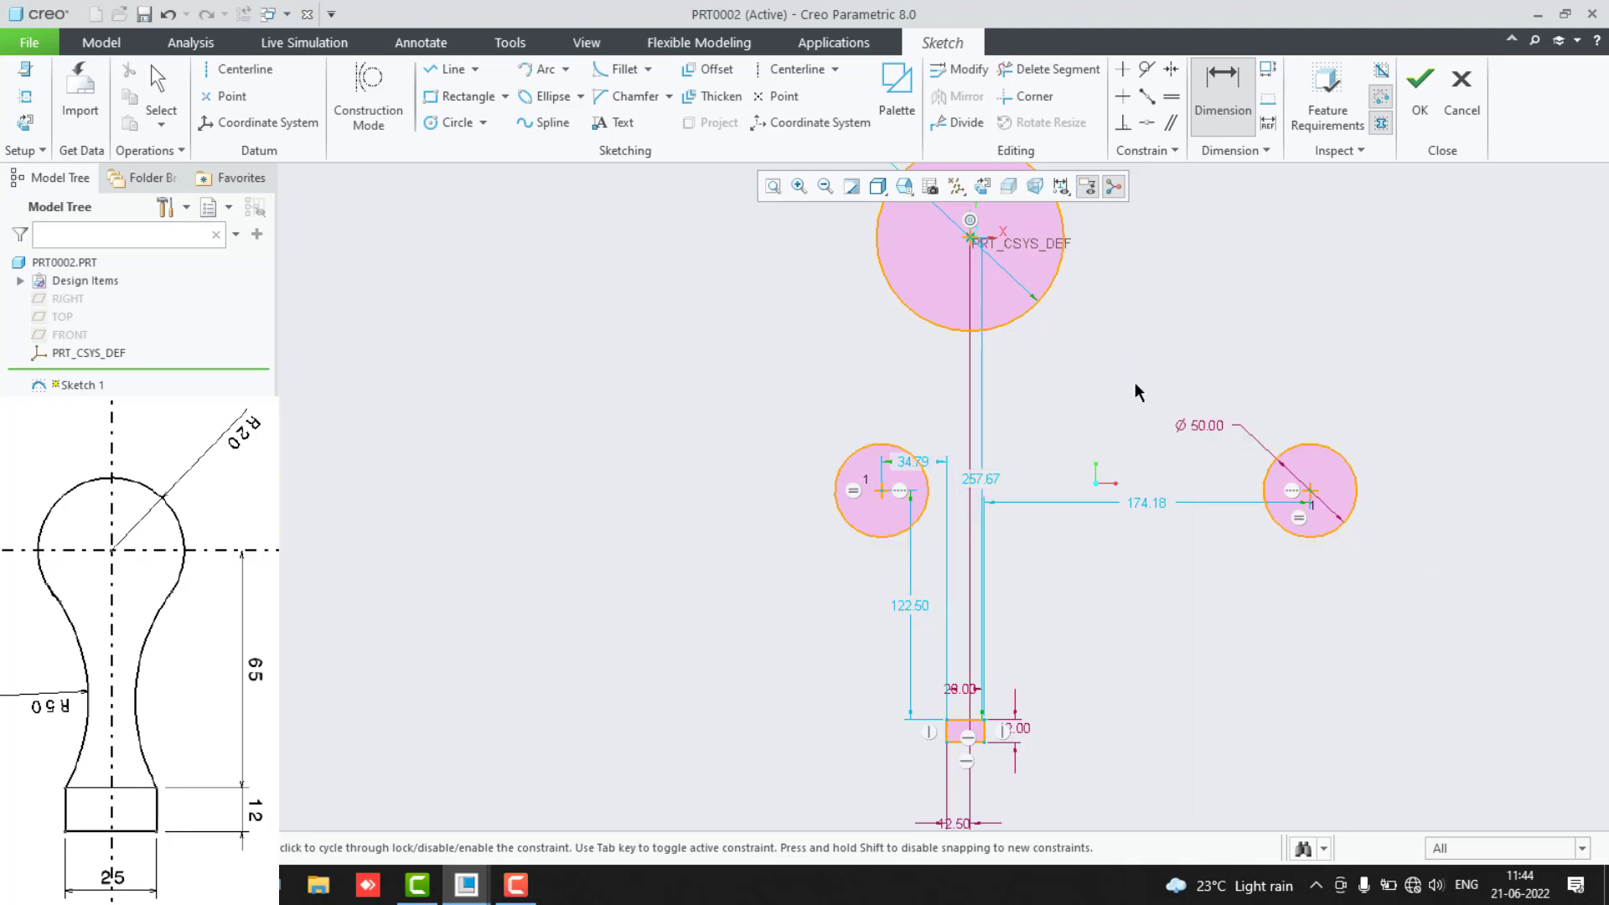
left_click(1190, 428)
middle_click(1164, 461)
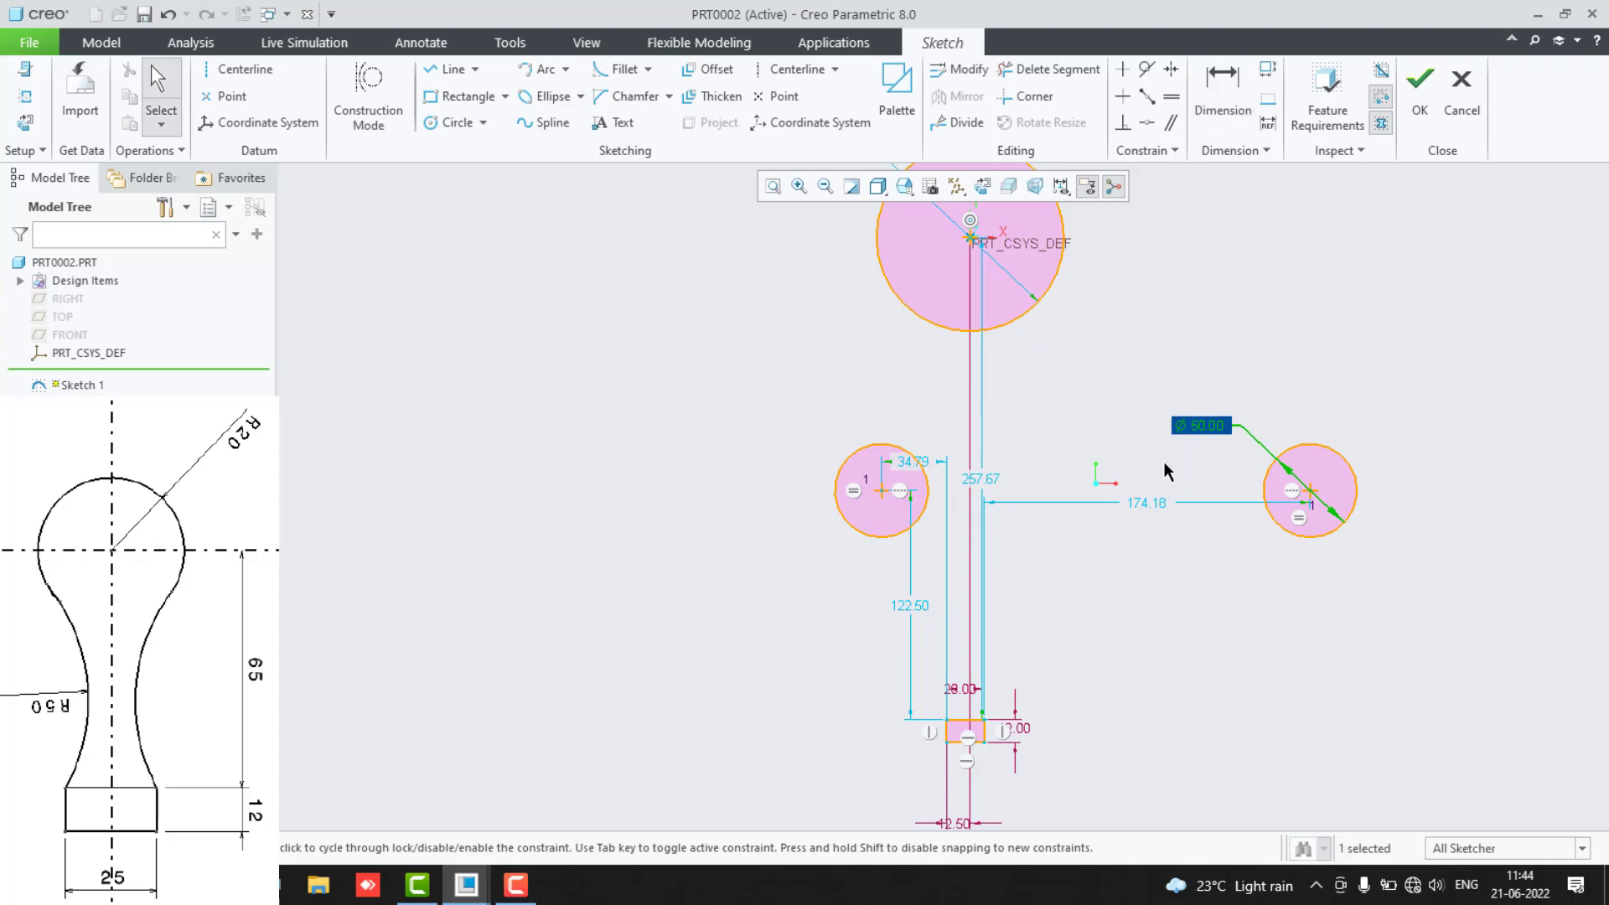
left_click(1213, 429)
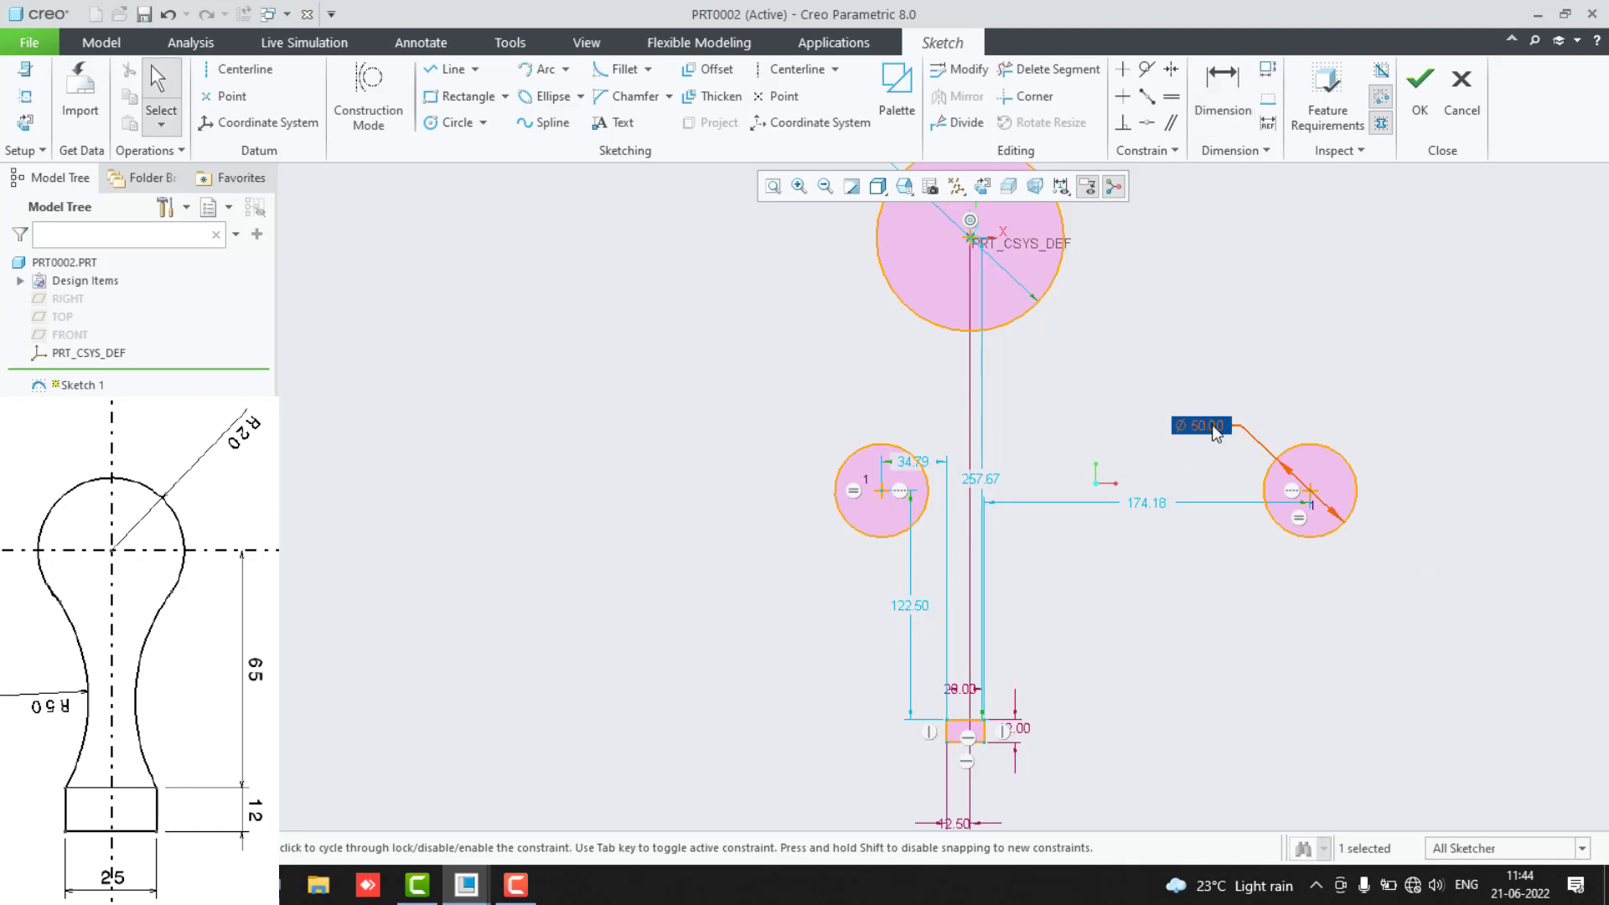
left_click(1312, 501)
left_click(986, 723, "ctrl")
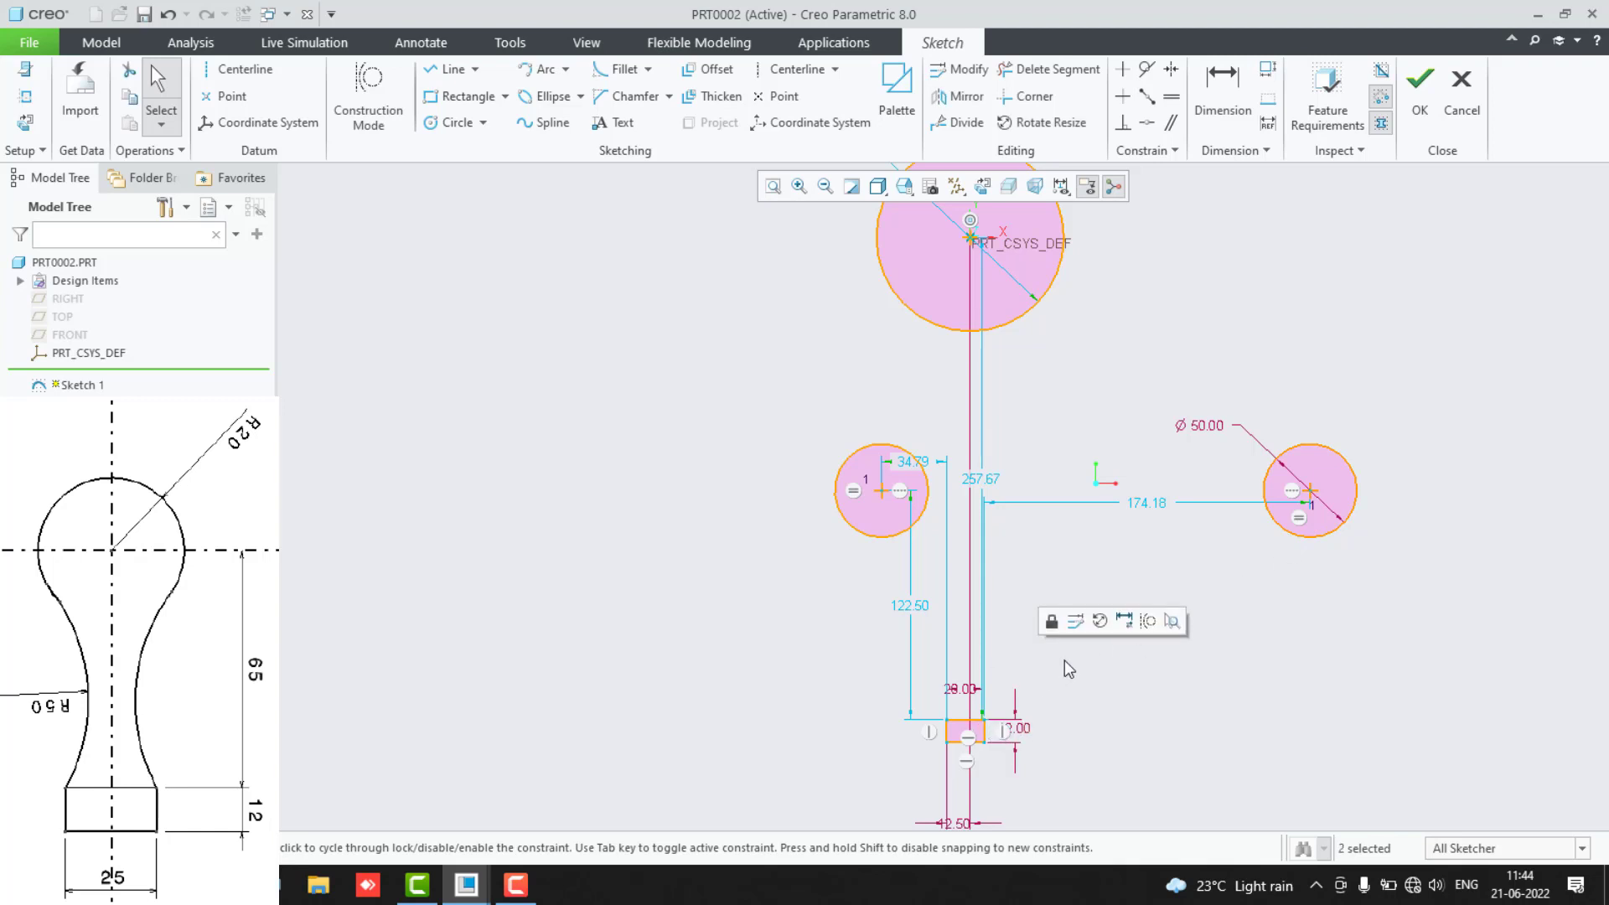
left_click(1166, 679)
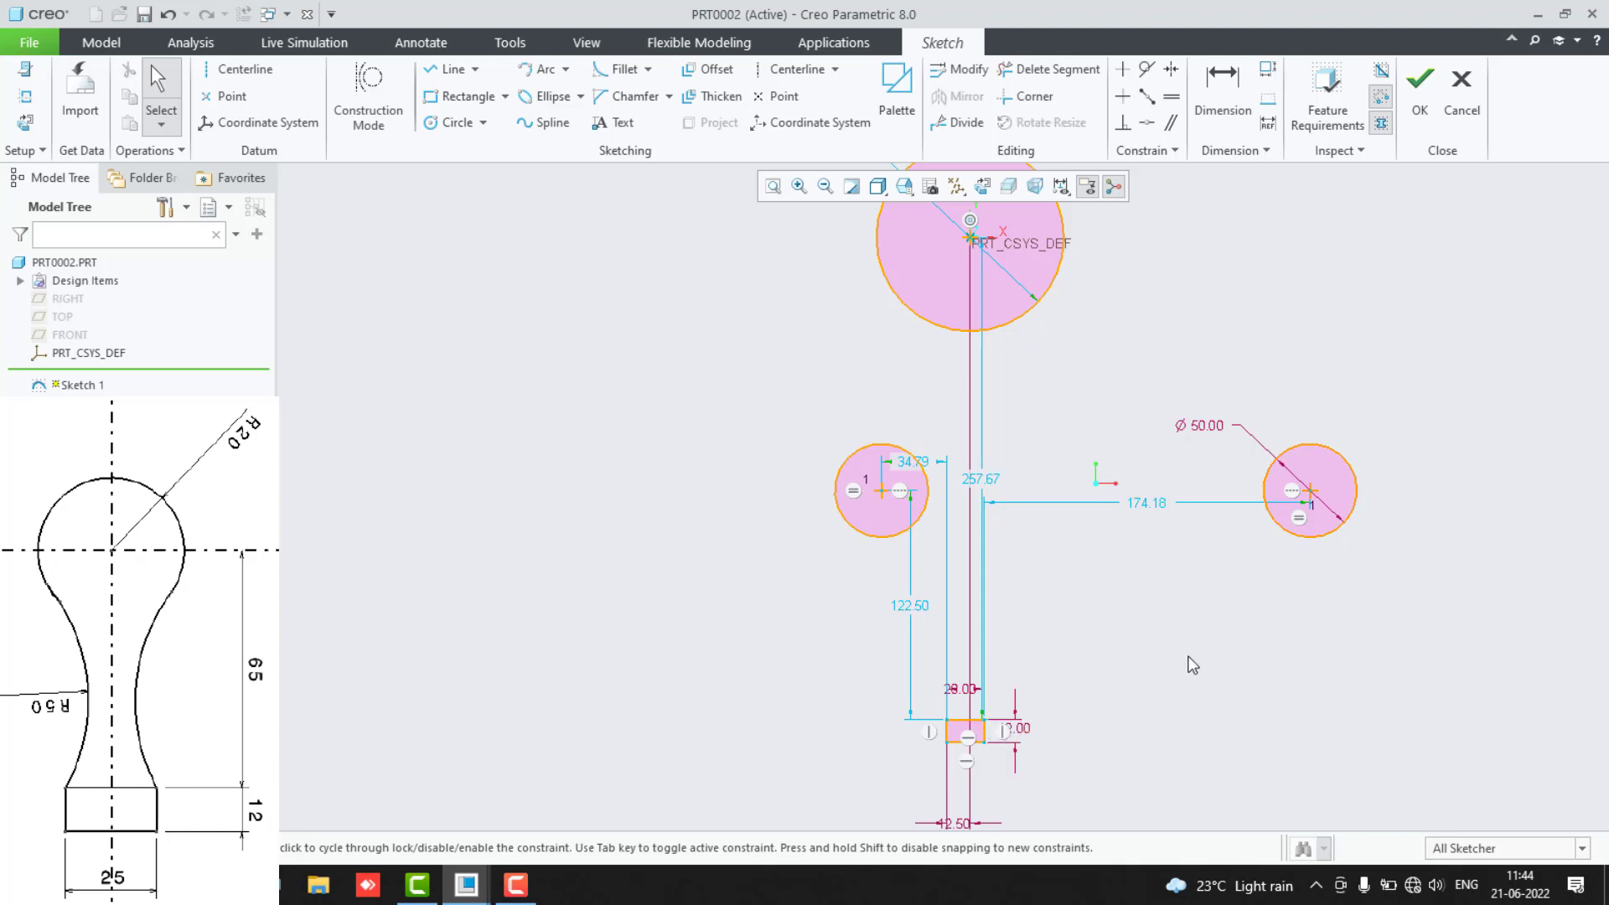
left_click(1277, 529)
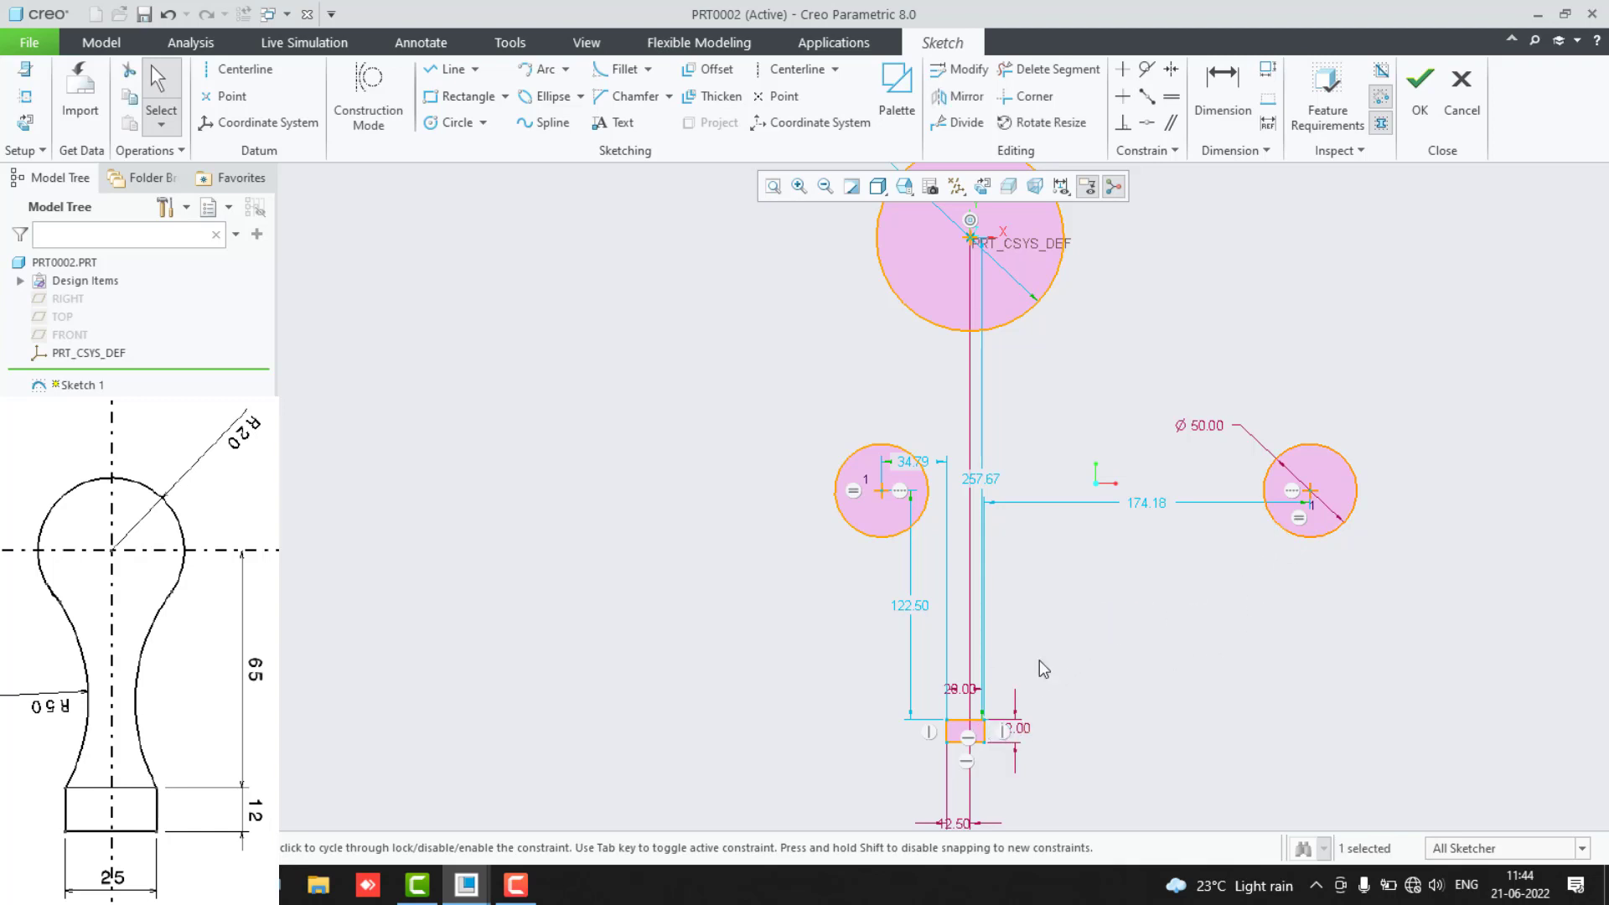
left_click(984, 719, "ctrl")
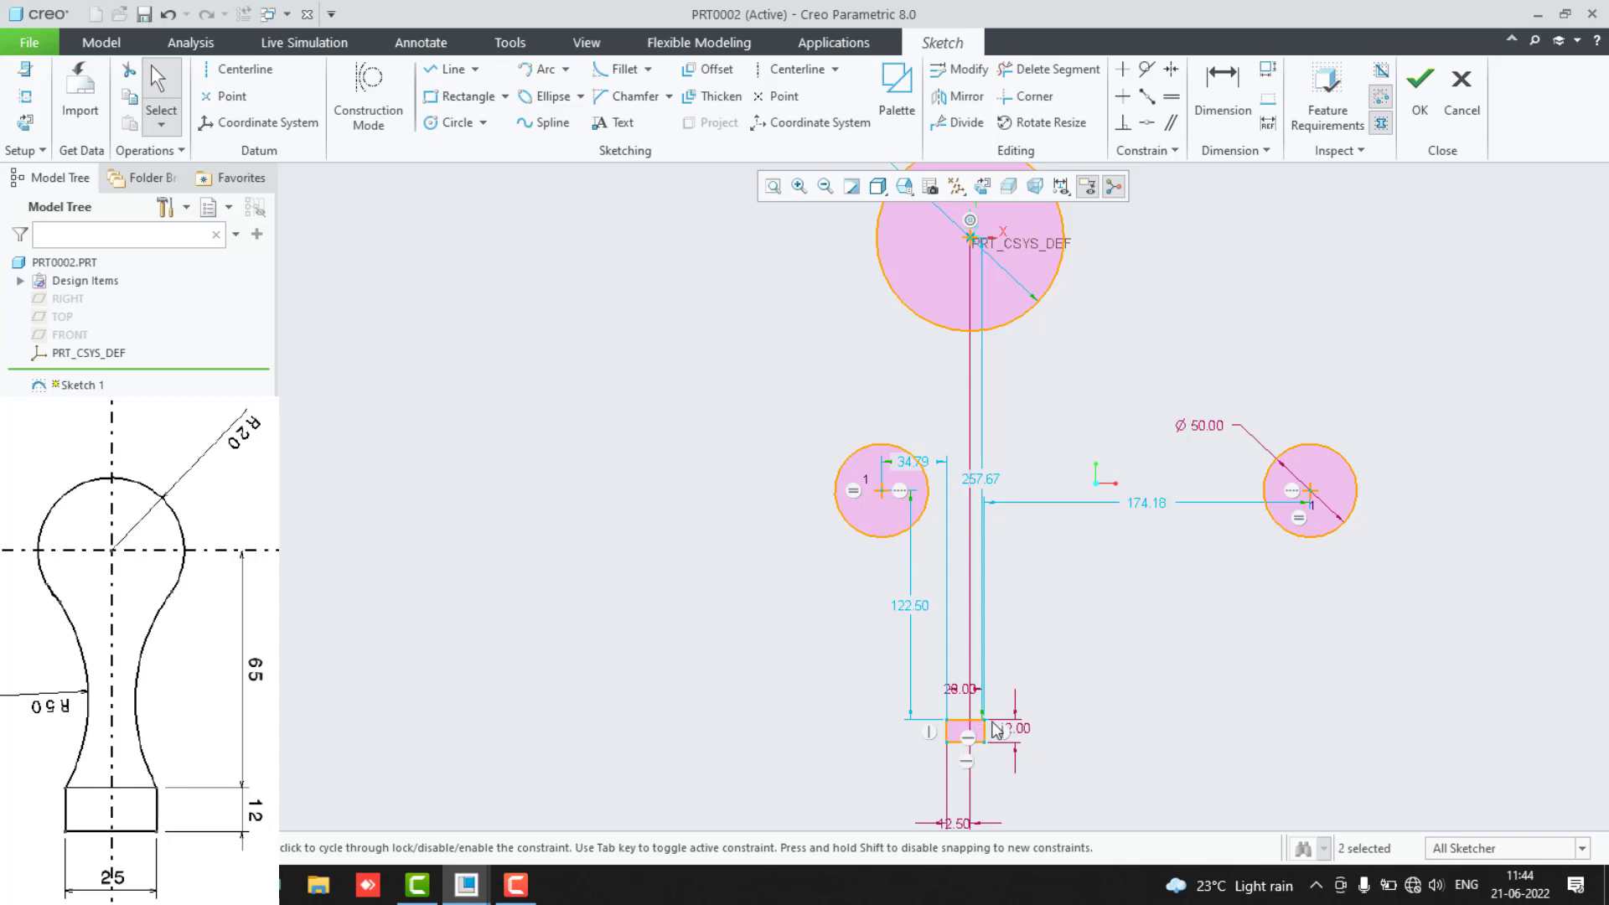
left_click(1079, 708)
Constrain the right side circle to be coincident with the rectangle's upper-right corner.
scroll(996, 710, "up", 6)
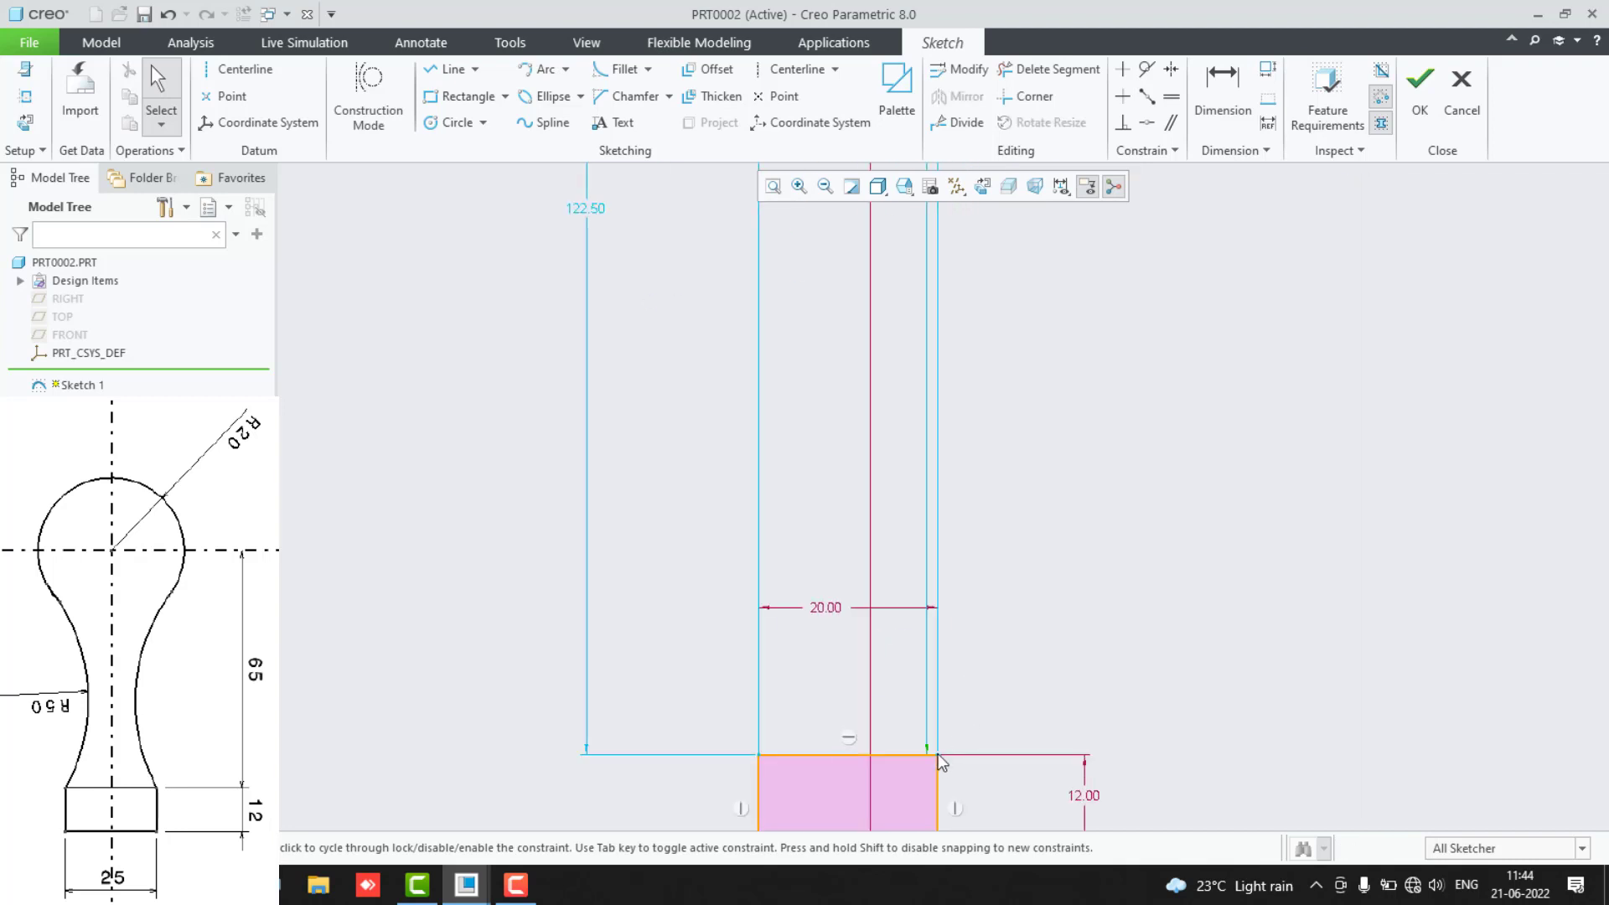
left_click(937, 753)
scroll(1204, 608, "down", 6)
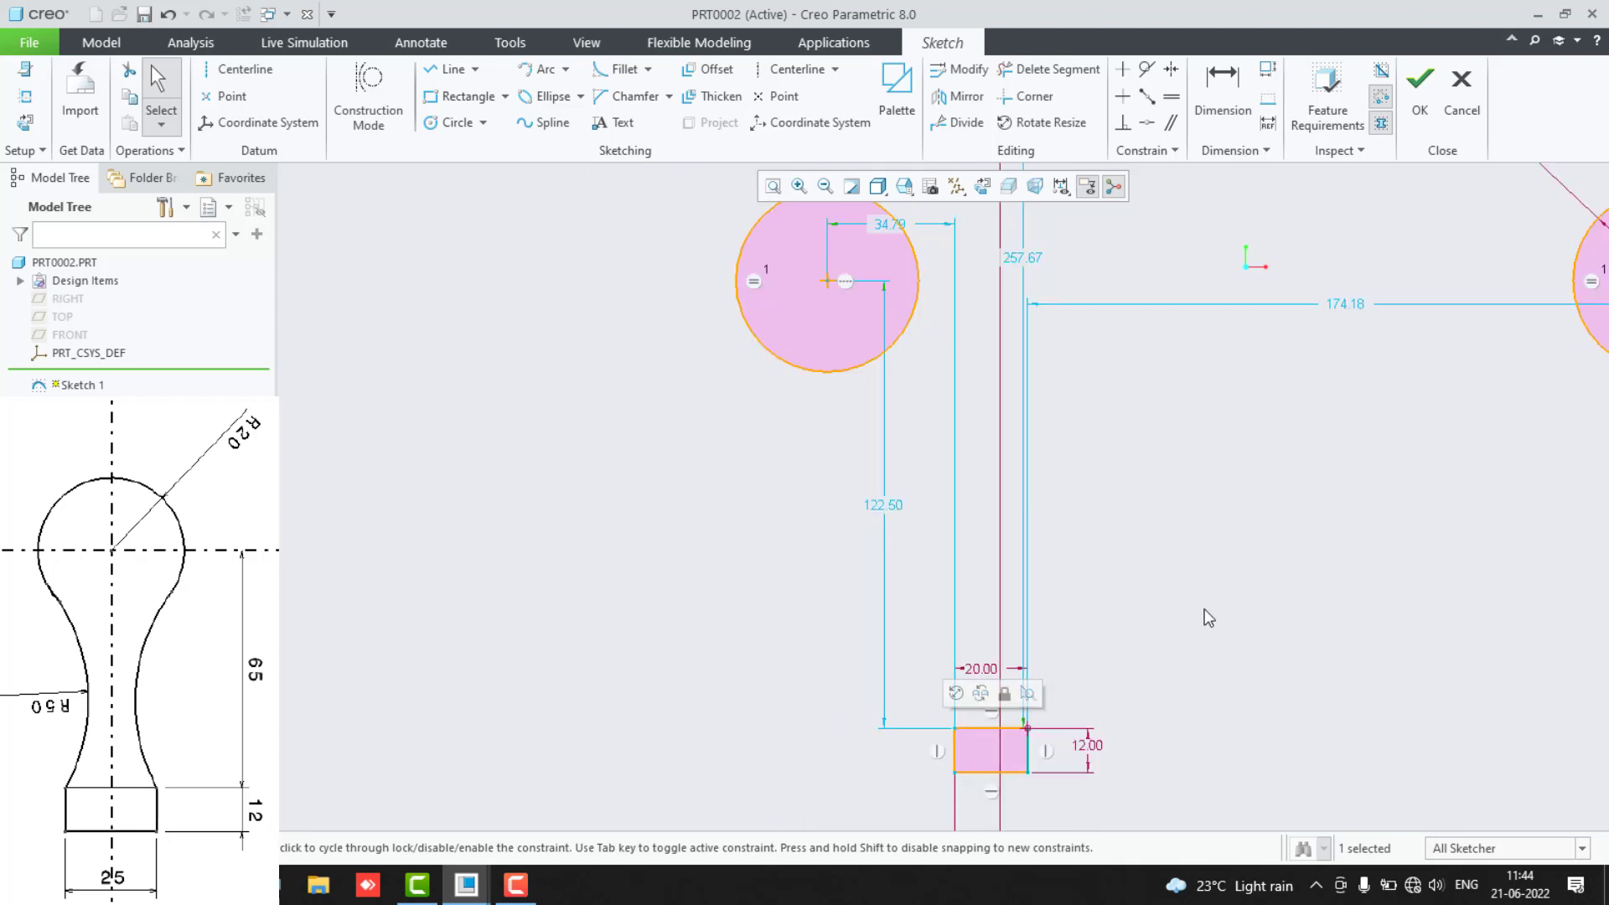
left_click(1440, 474, "ctrl")
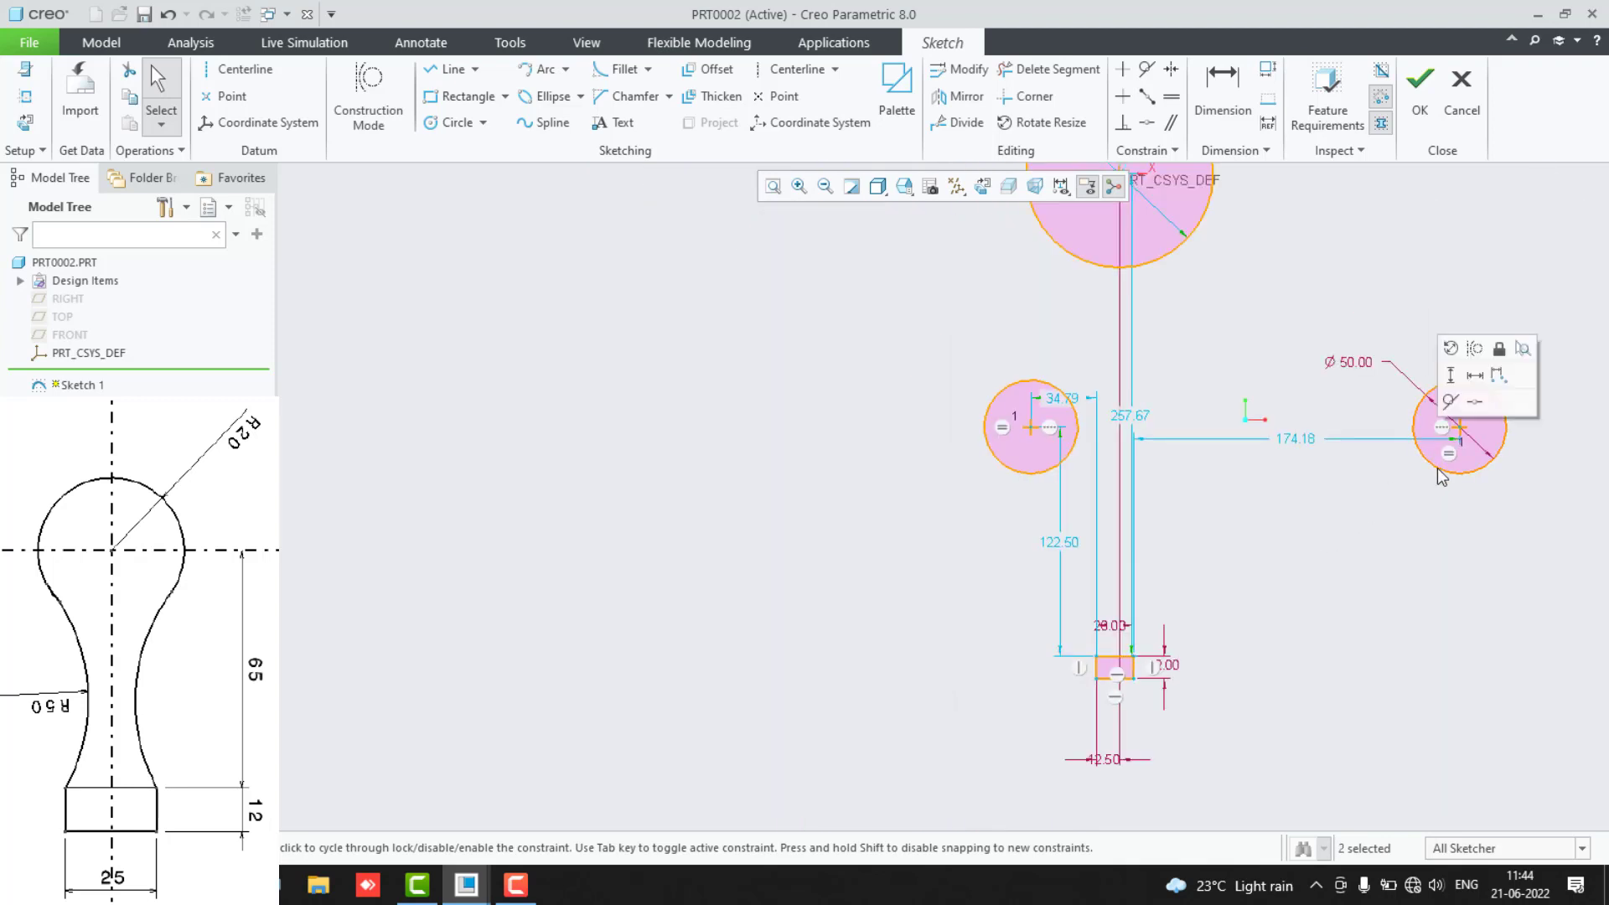
left_click(1481, 414)
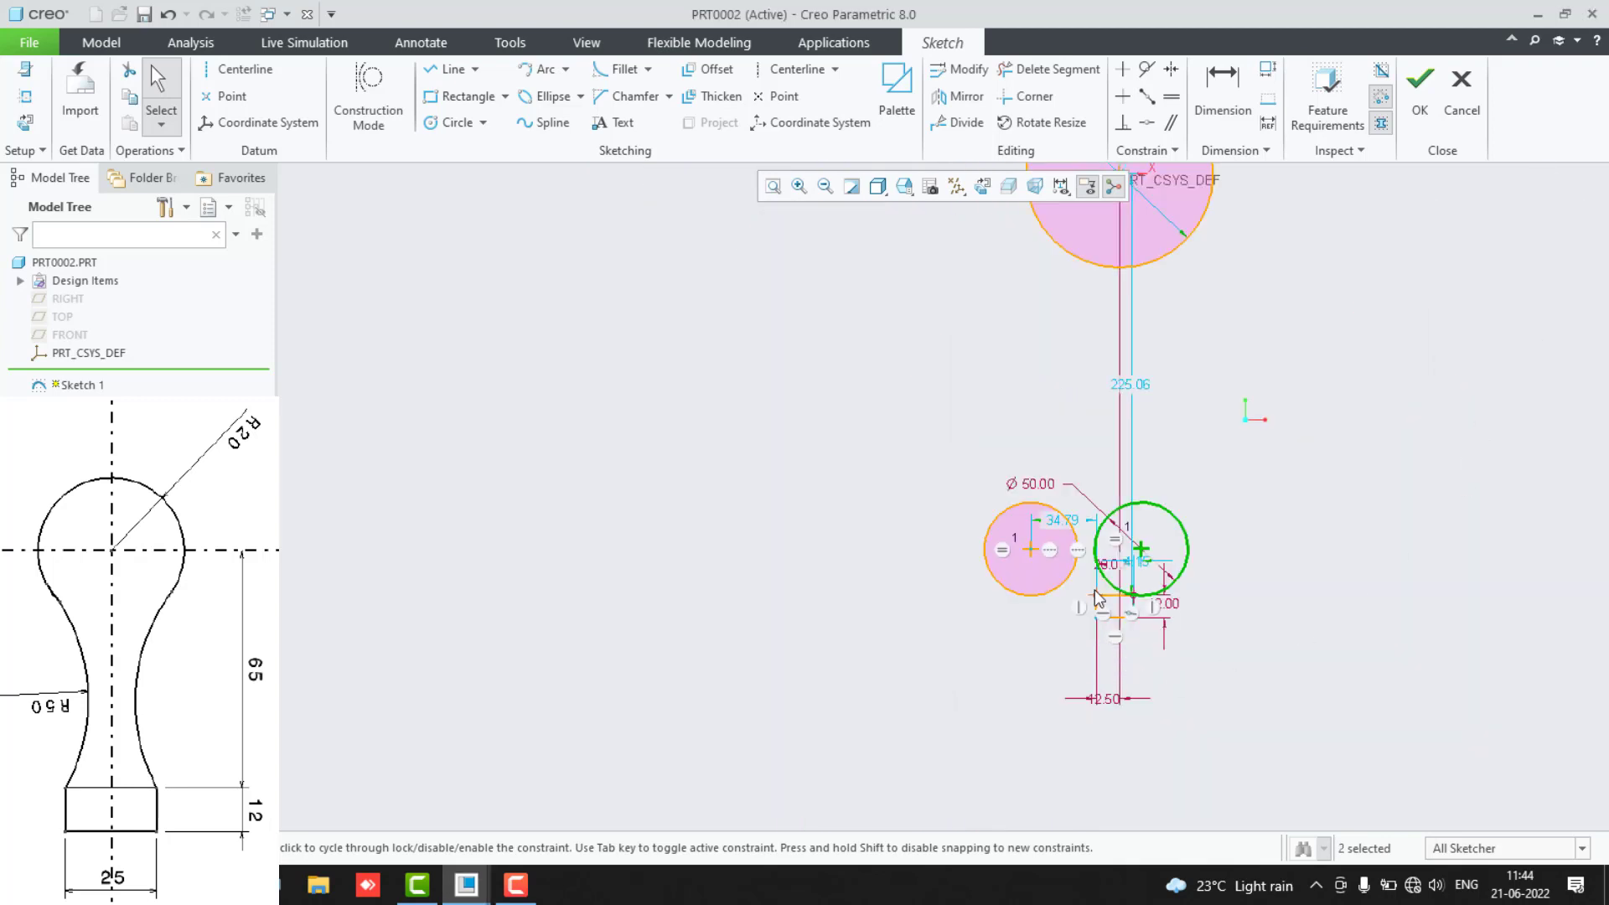
scroll(1108, 594, "up", 5)
scroll(1066, 581, "down", 5)
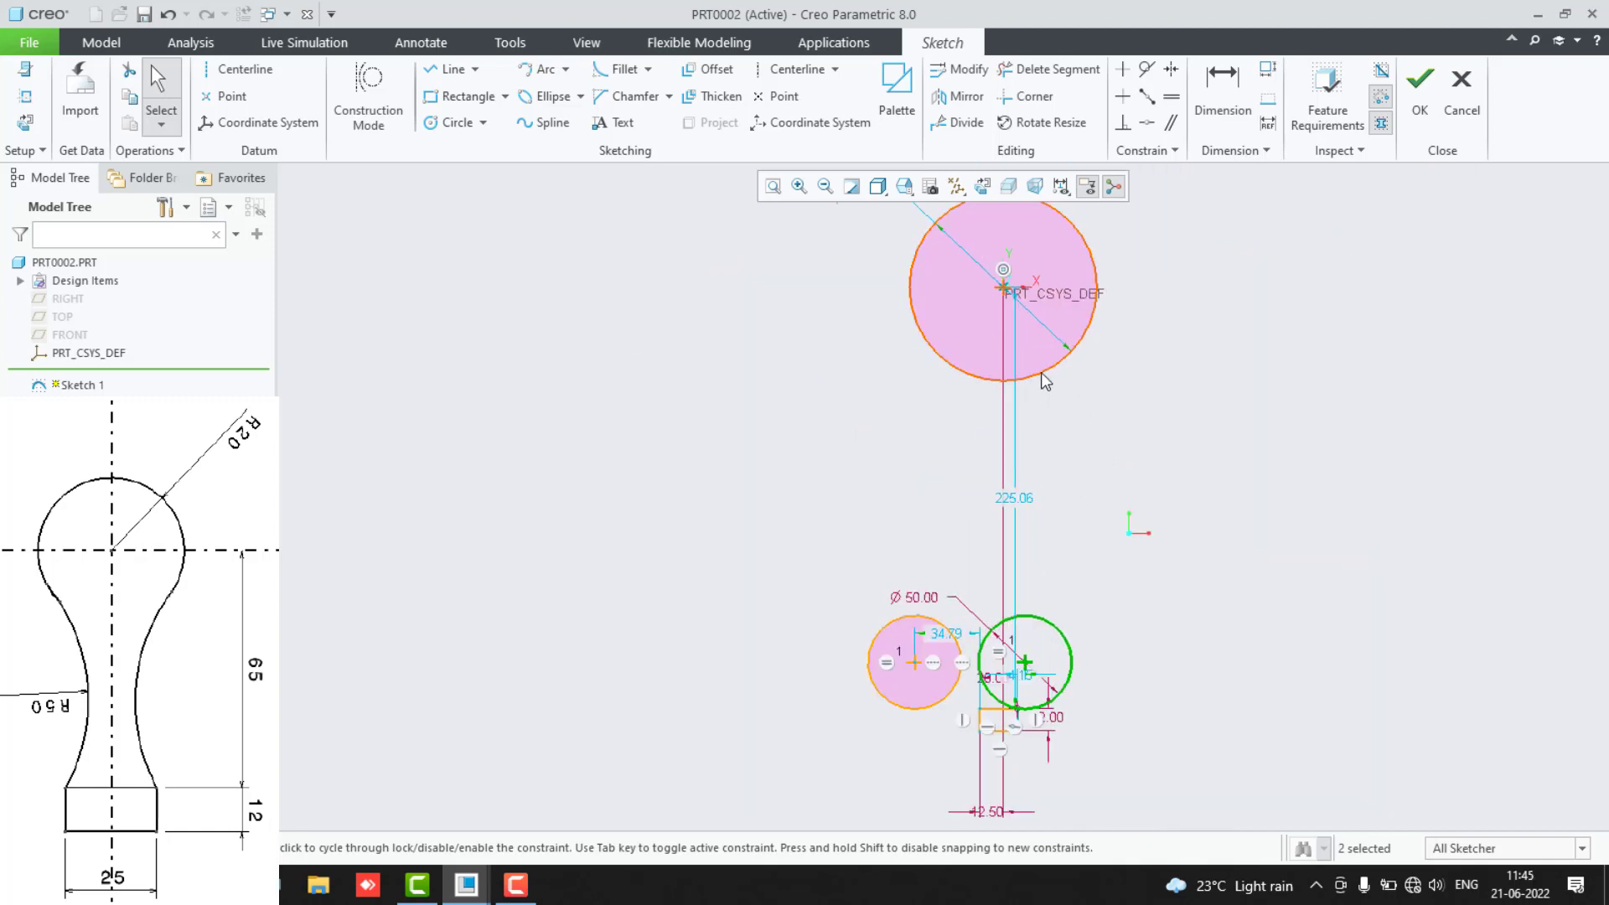
Constrain the upper circle to be tangent to the right side circle.
left_click(1041, 373)
left_click(1034, 621, "ctrl")
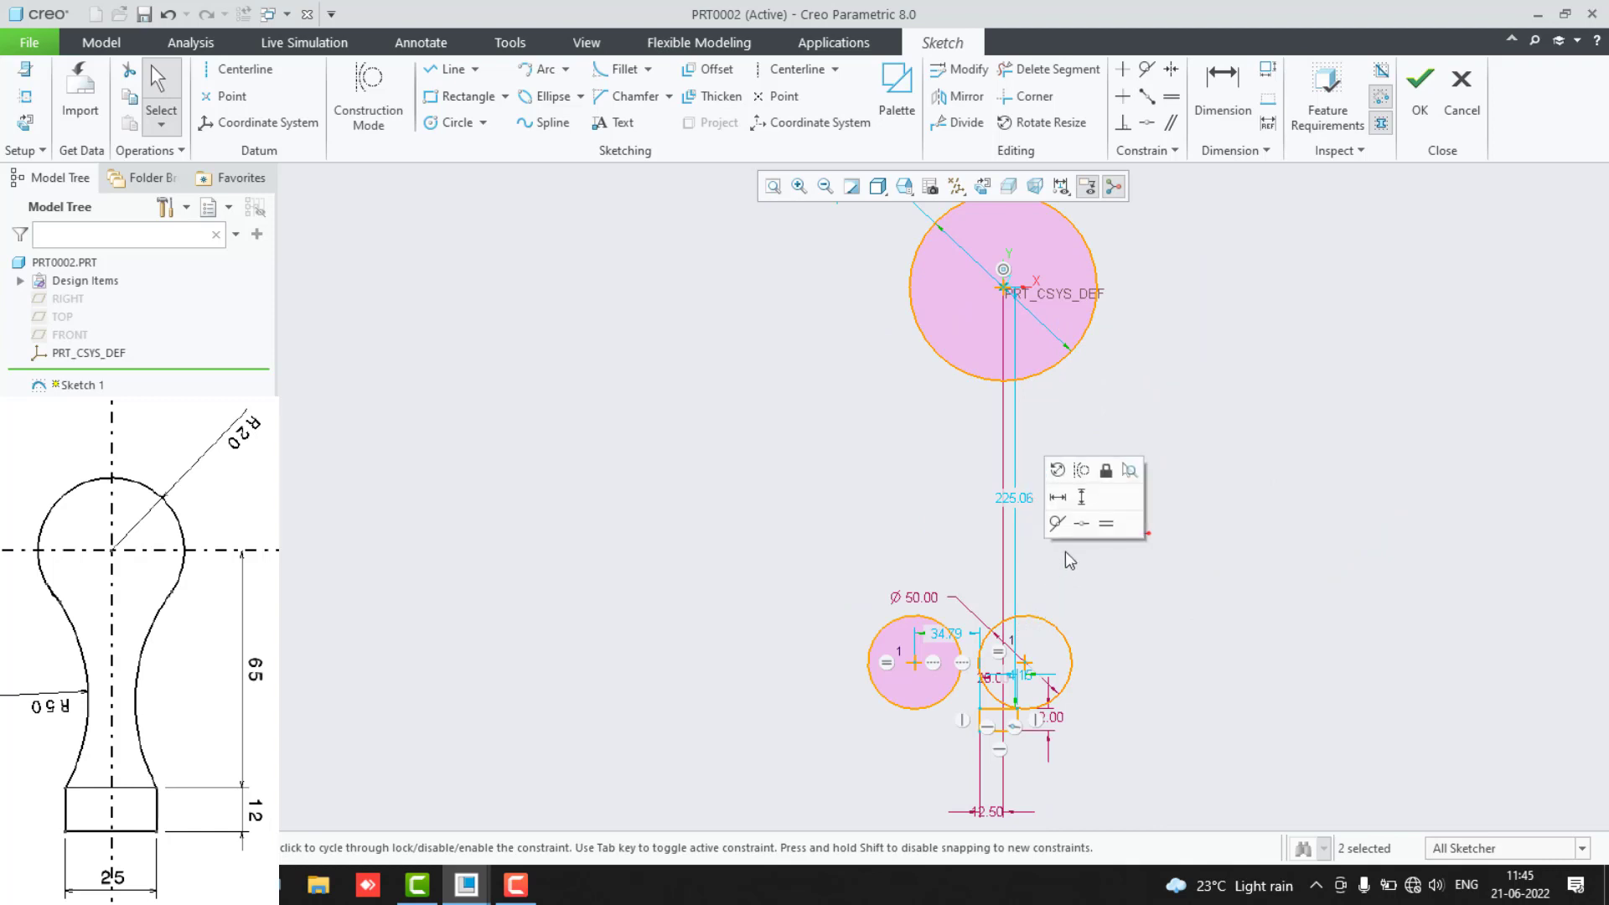
left_click(1067, 533)
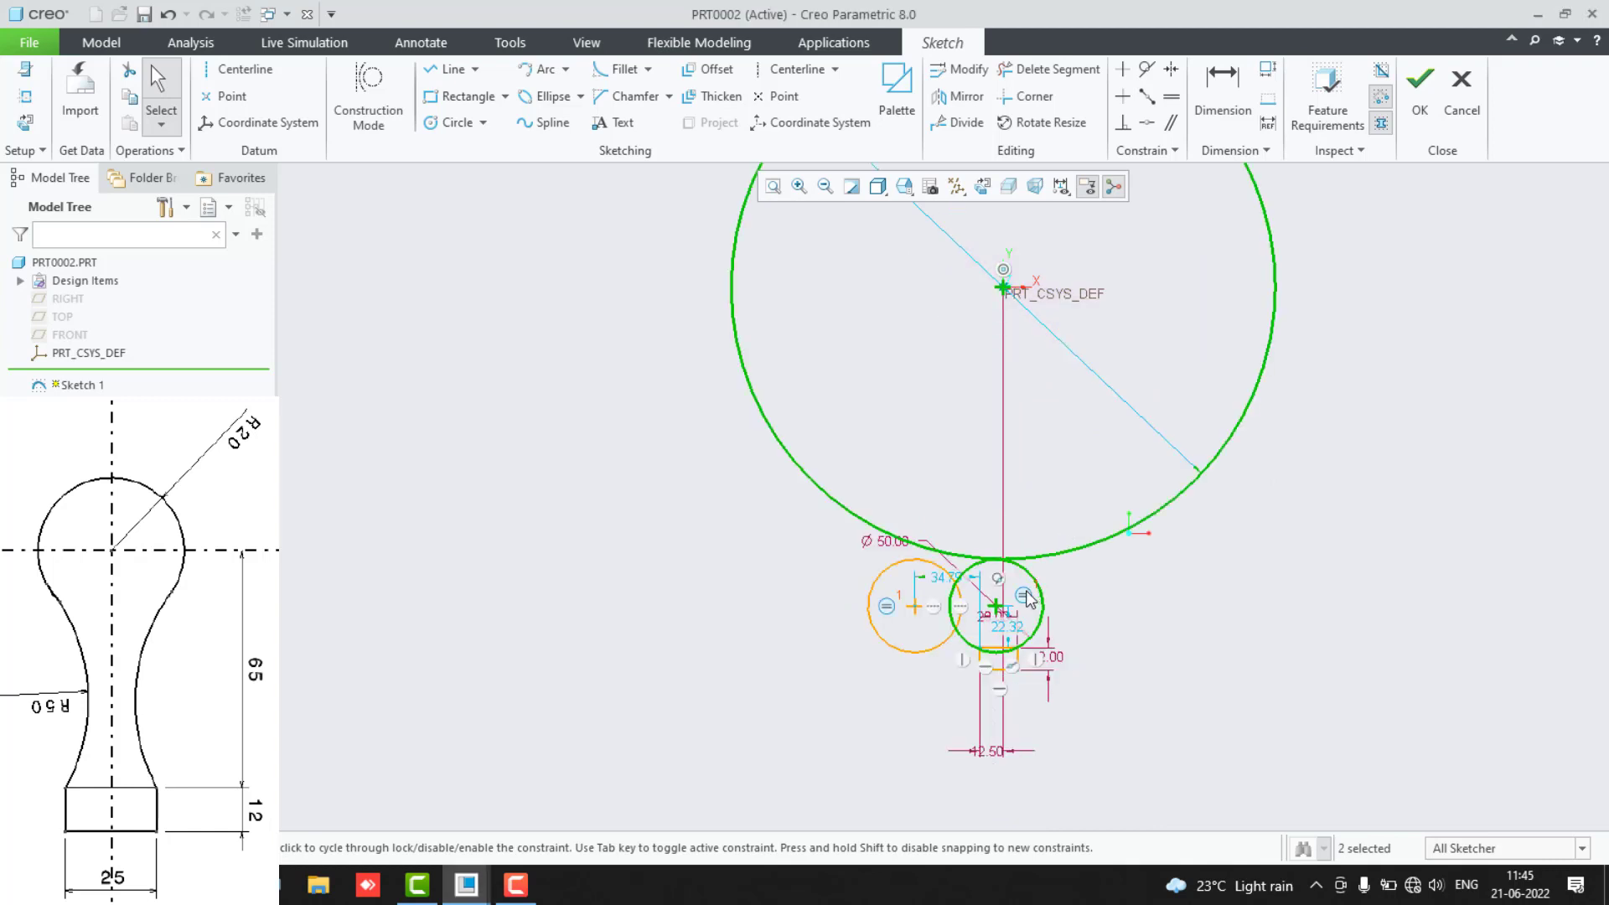
scroll(1065, 631, "down", 3)
scroll(1319, 377, "up", 1)
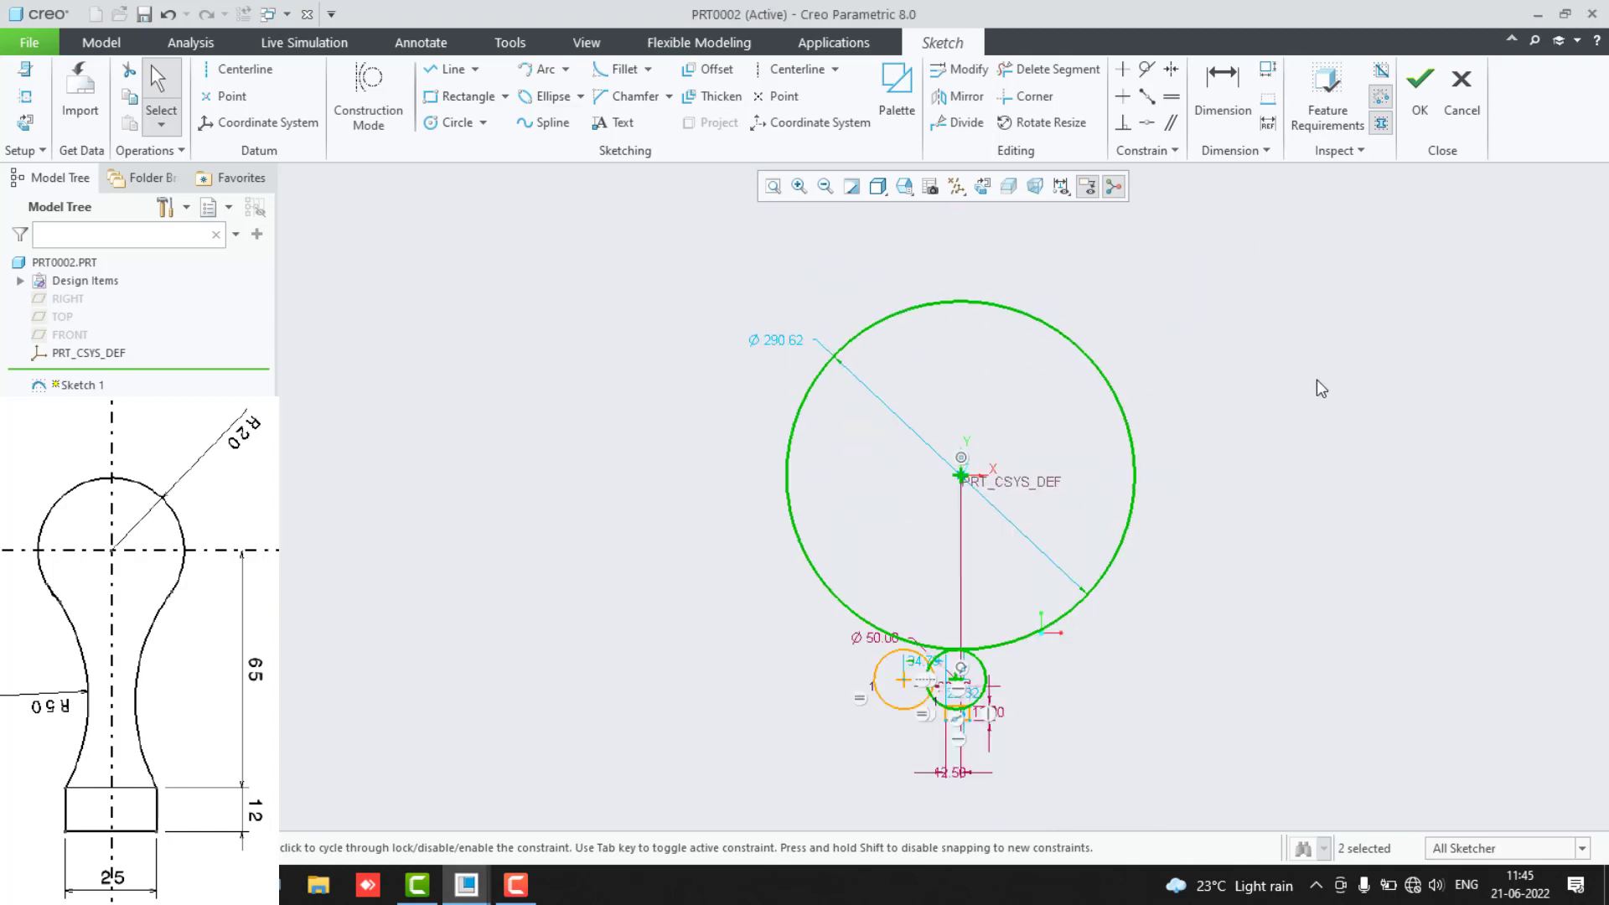
Set the upper circle's diameter to 40.
double_click(778, 339)
type("40")
key("Return")
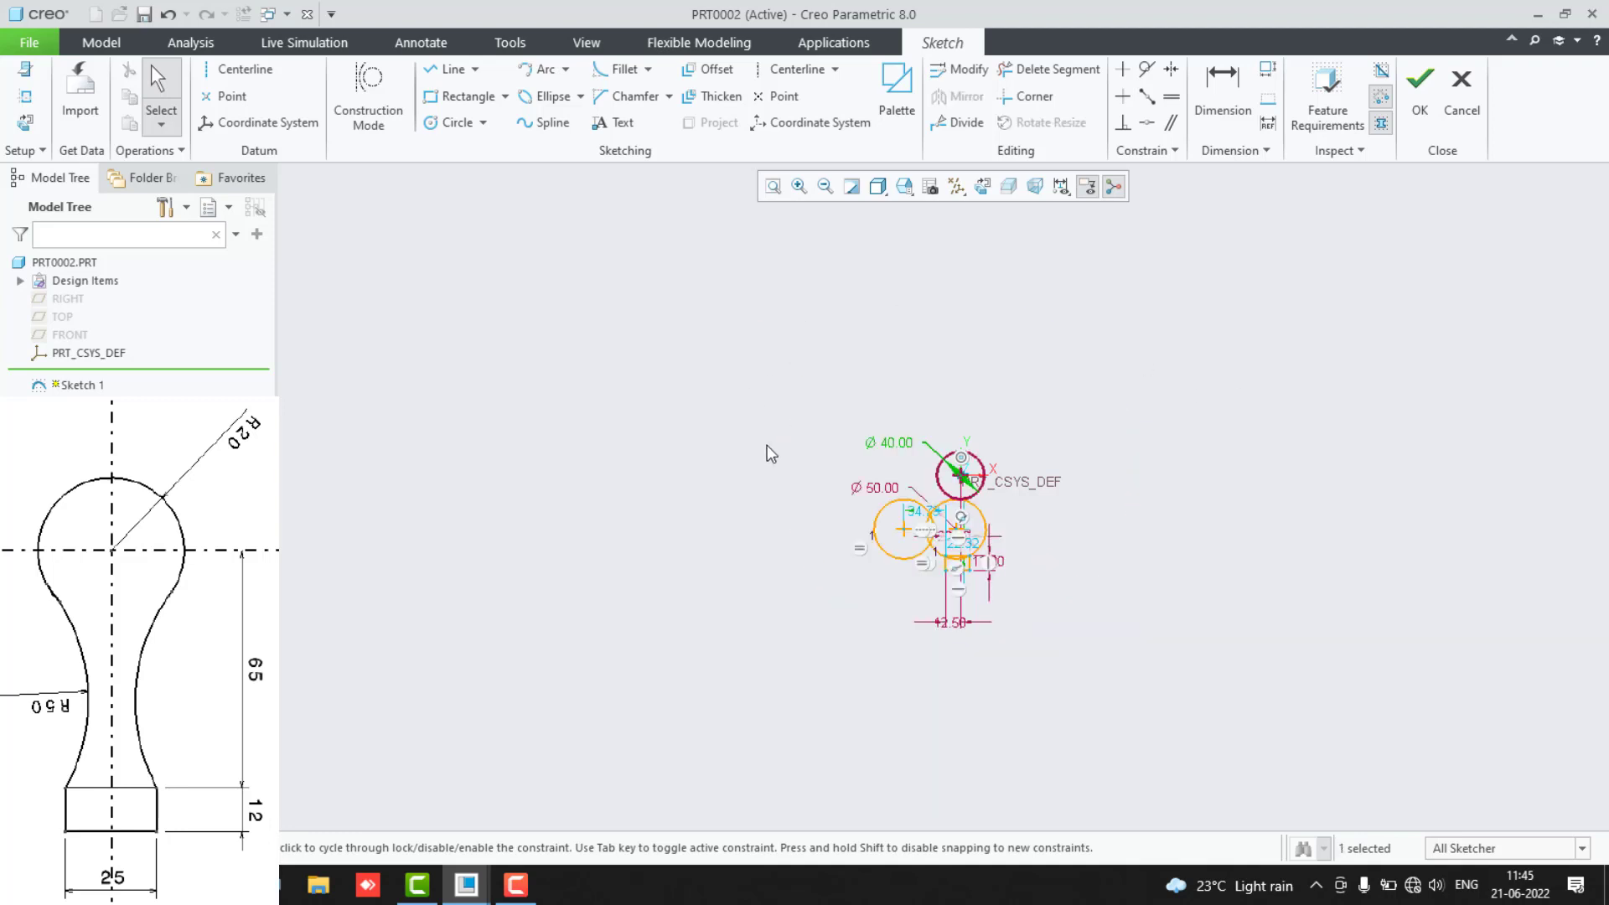
scroll(922, 495, "up", 4)
scroll(1036, 587, "up", 1)
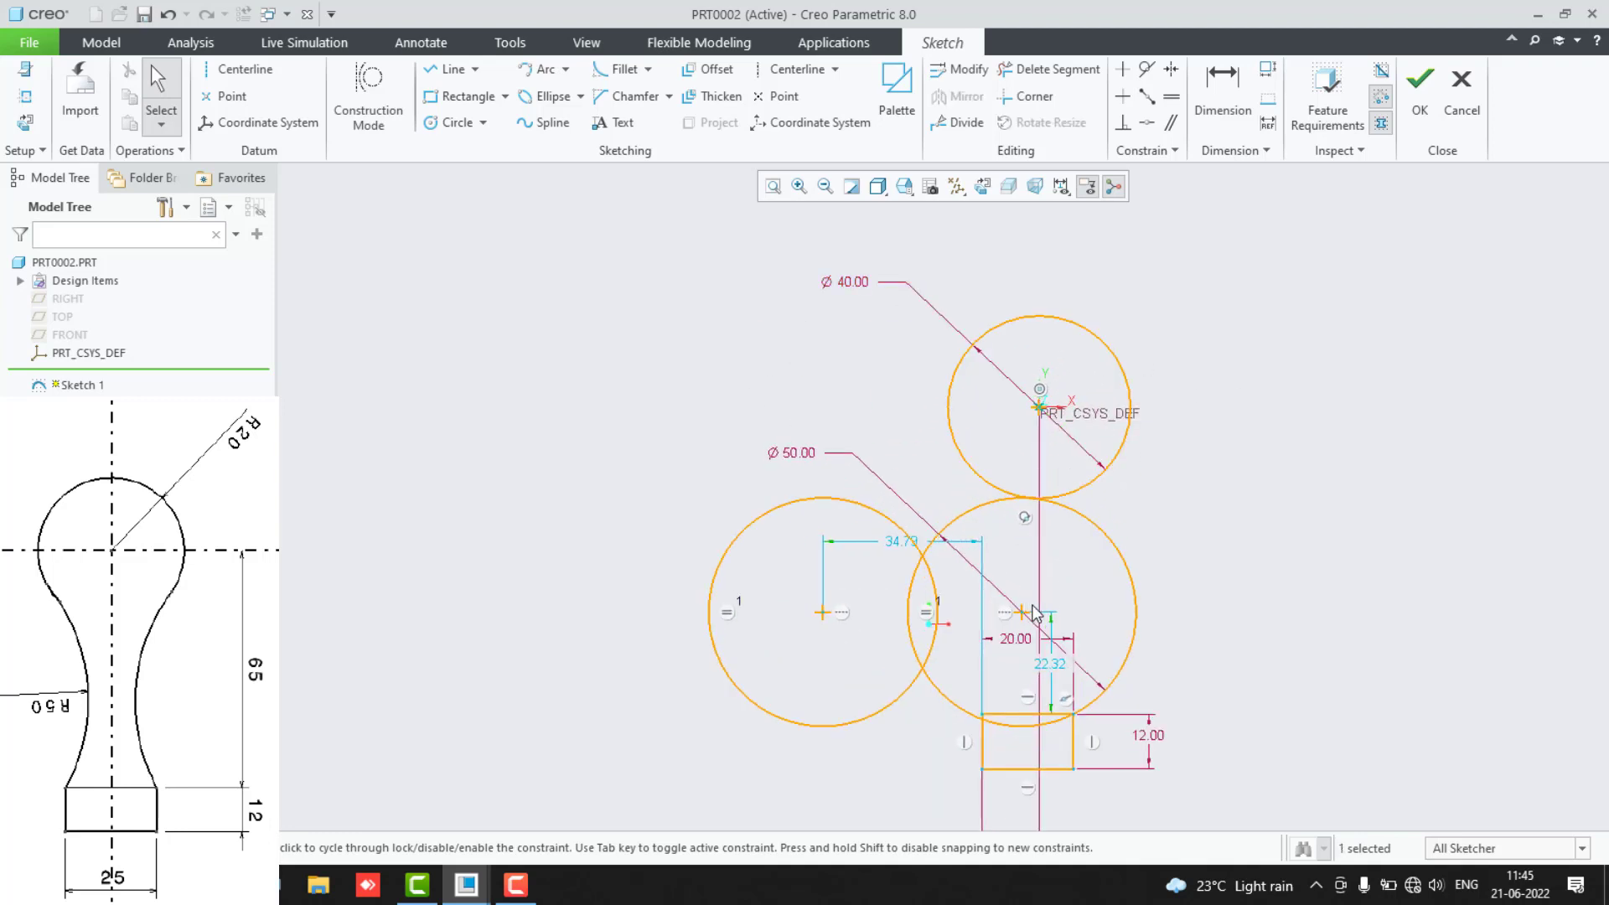
Move the left side circle's centre about 71.5 from the rectangle's left side and try to shift the right side circle and the rectangle.
mouse_move(1036, 615)
left_mouse_down()
mouse_move(1023, 618)
mouse_move(1045, 617)
left_mouse_up()
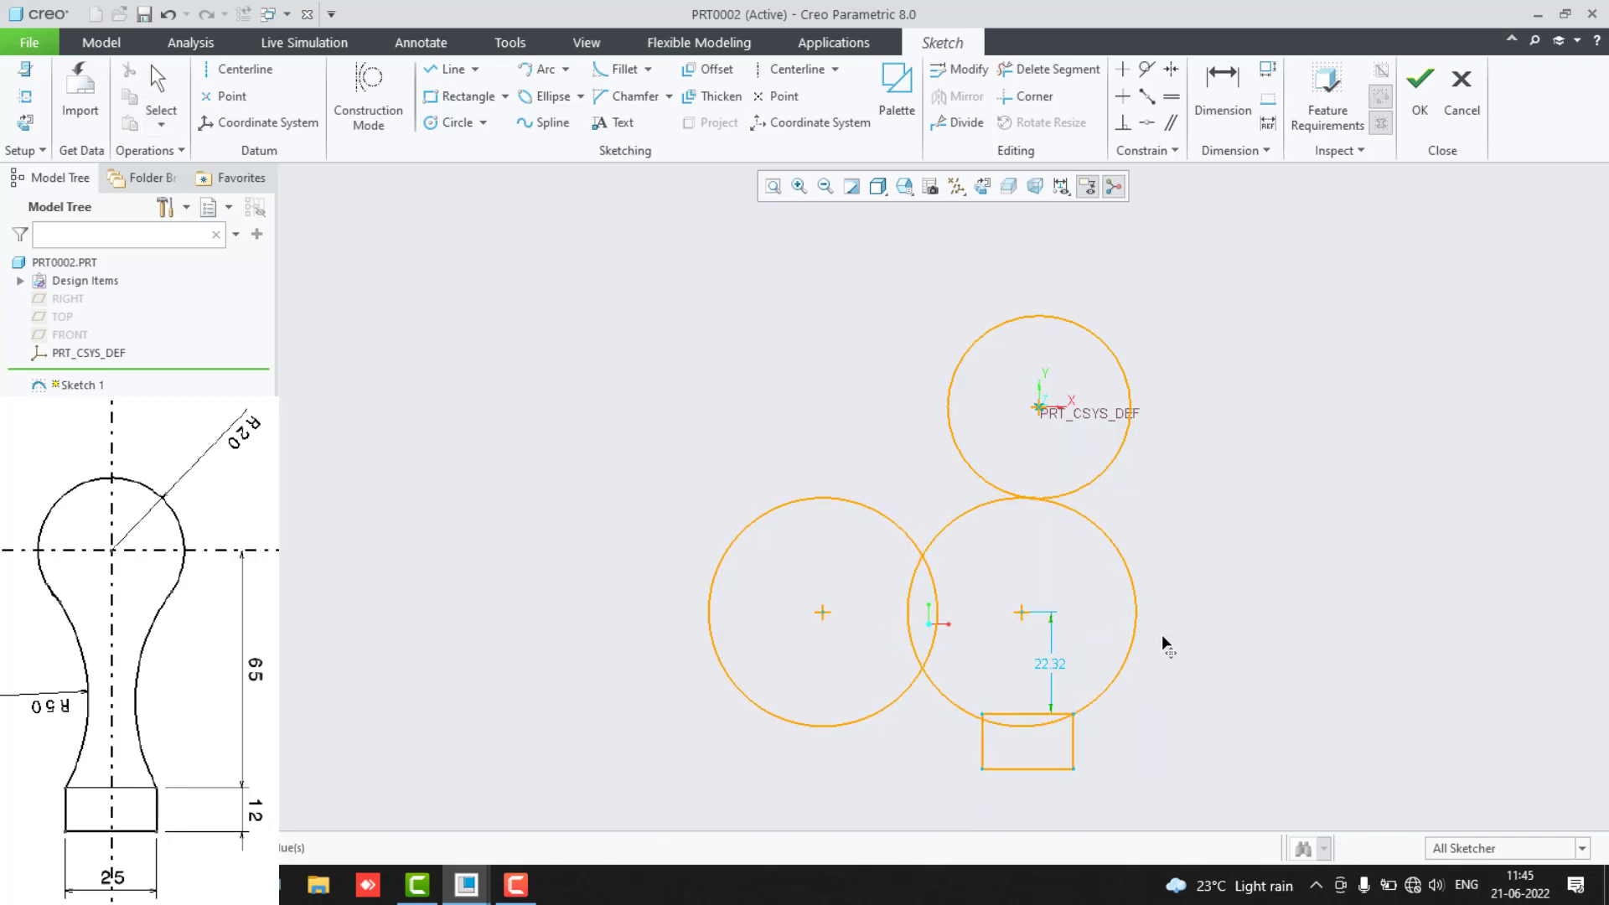
mouse_move(1219, 735)
left_mouse_down()
mouse_move(1126, 808)
mouse_move(1061, 611)
mouse_move(863, 593)
mouse_move(1398, 641)
left_mouse_up()
left_click(1423, 661)
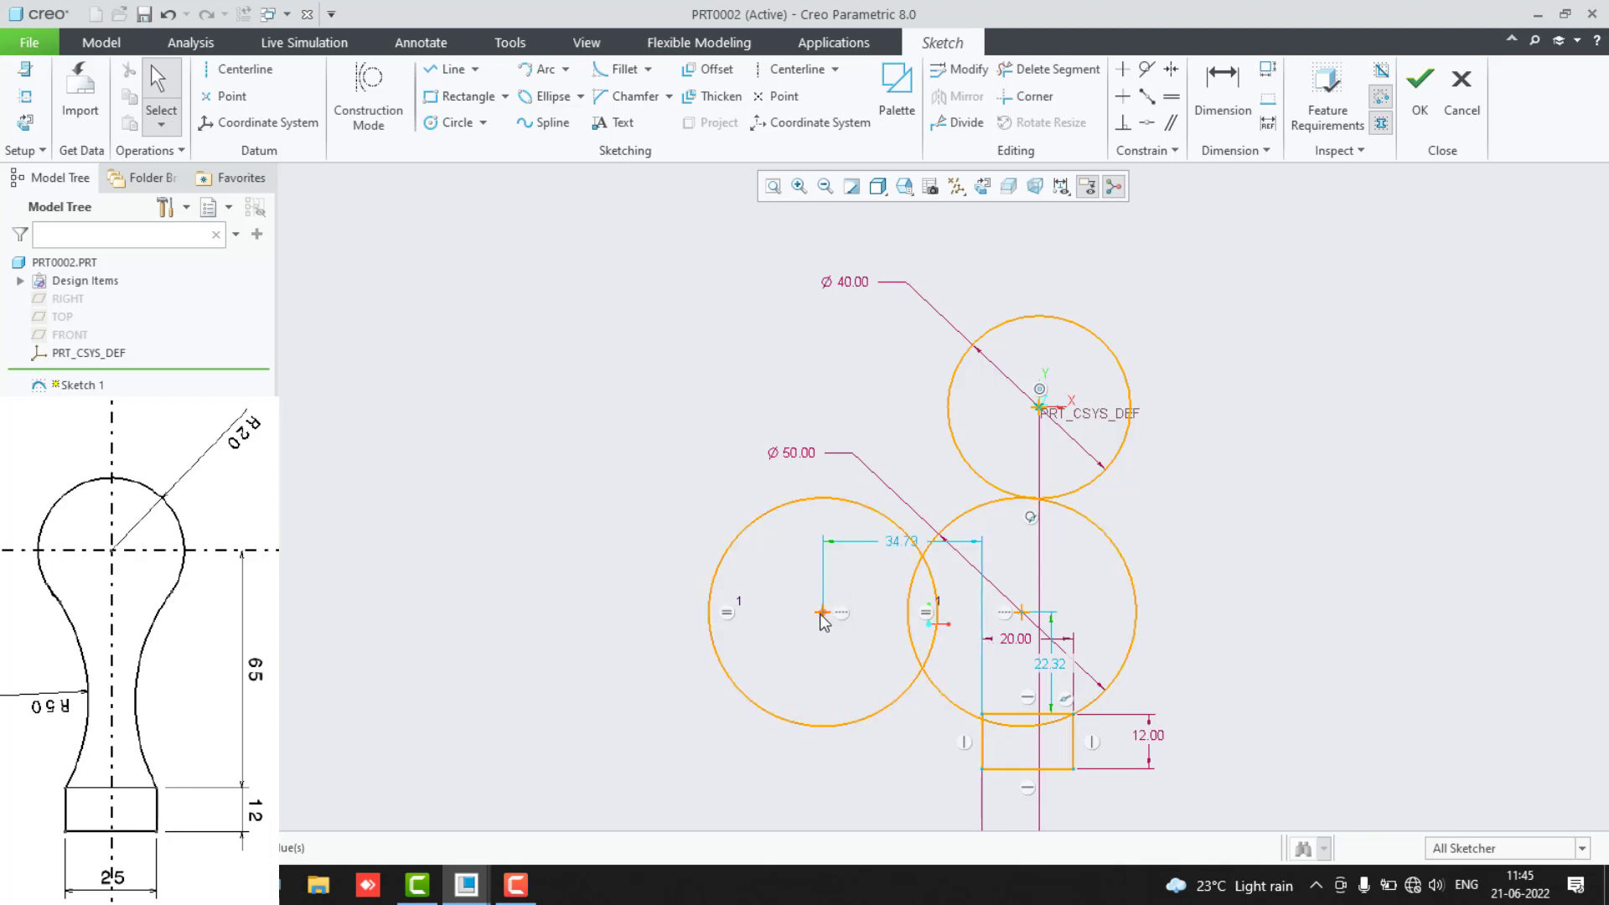
left_click_drag(822, 612, 1073, 612)
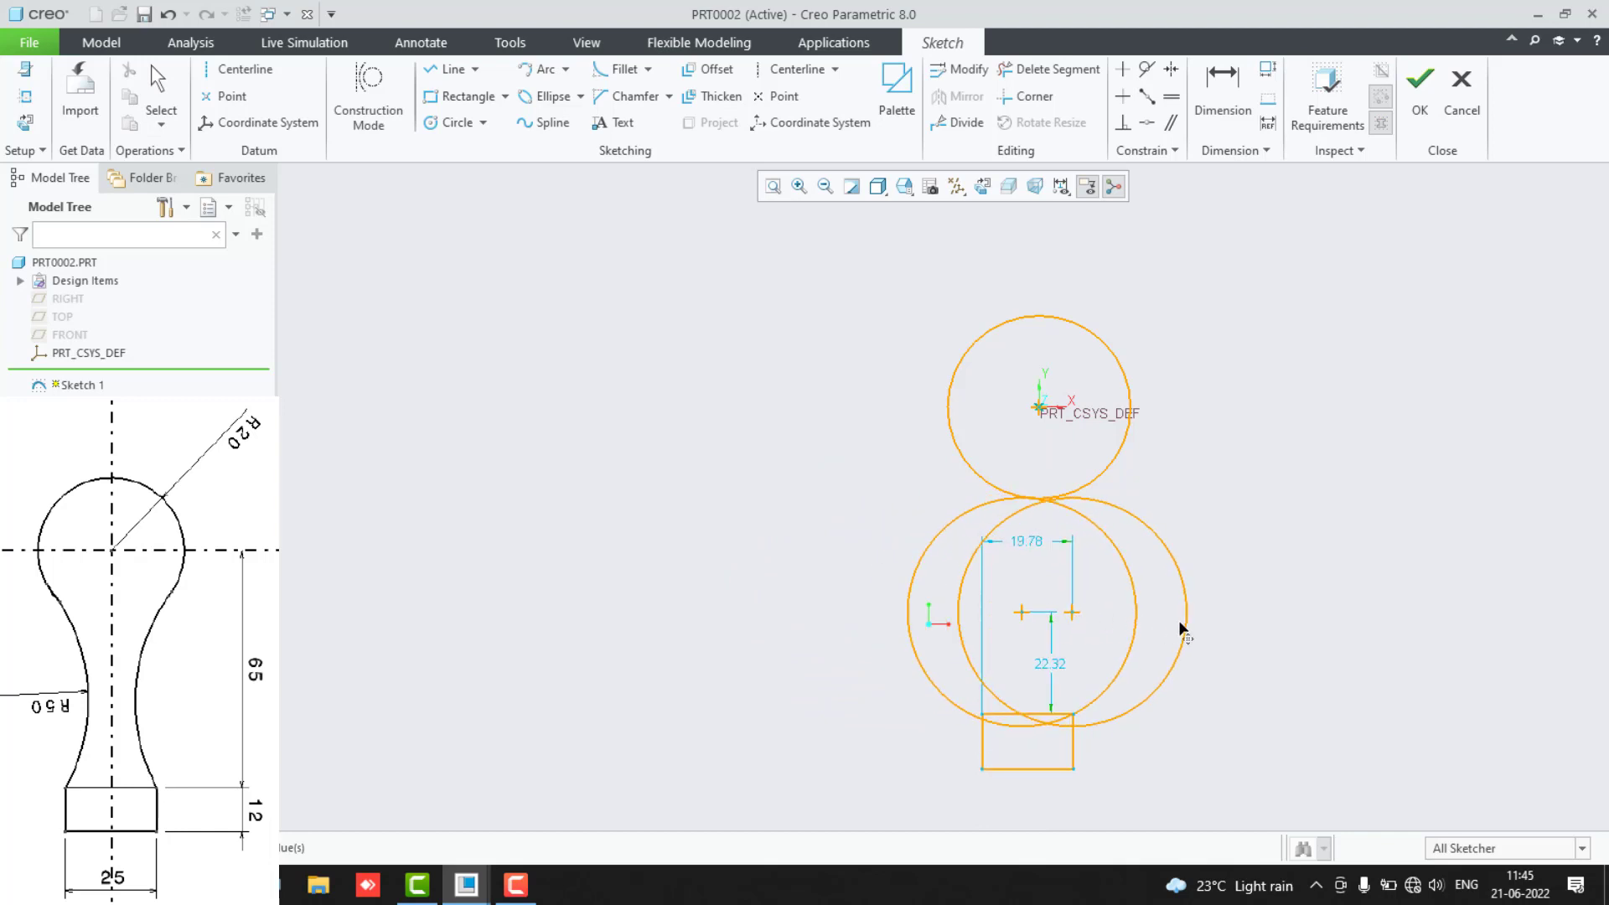
mouse_move(625, 620)
left_mouse_down()
mouse_move(1121, 618)
mouse_move(655, 613)
left_mouse_up()
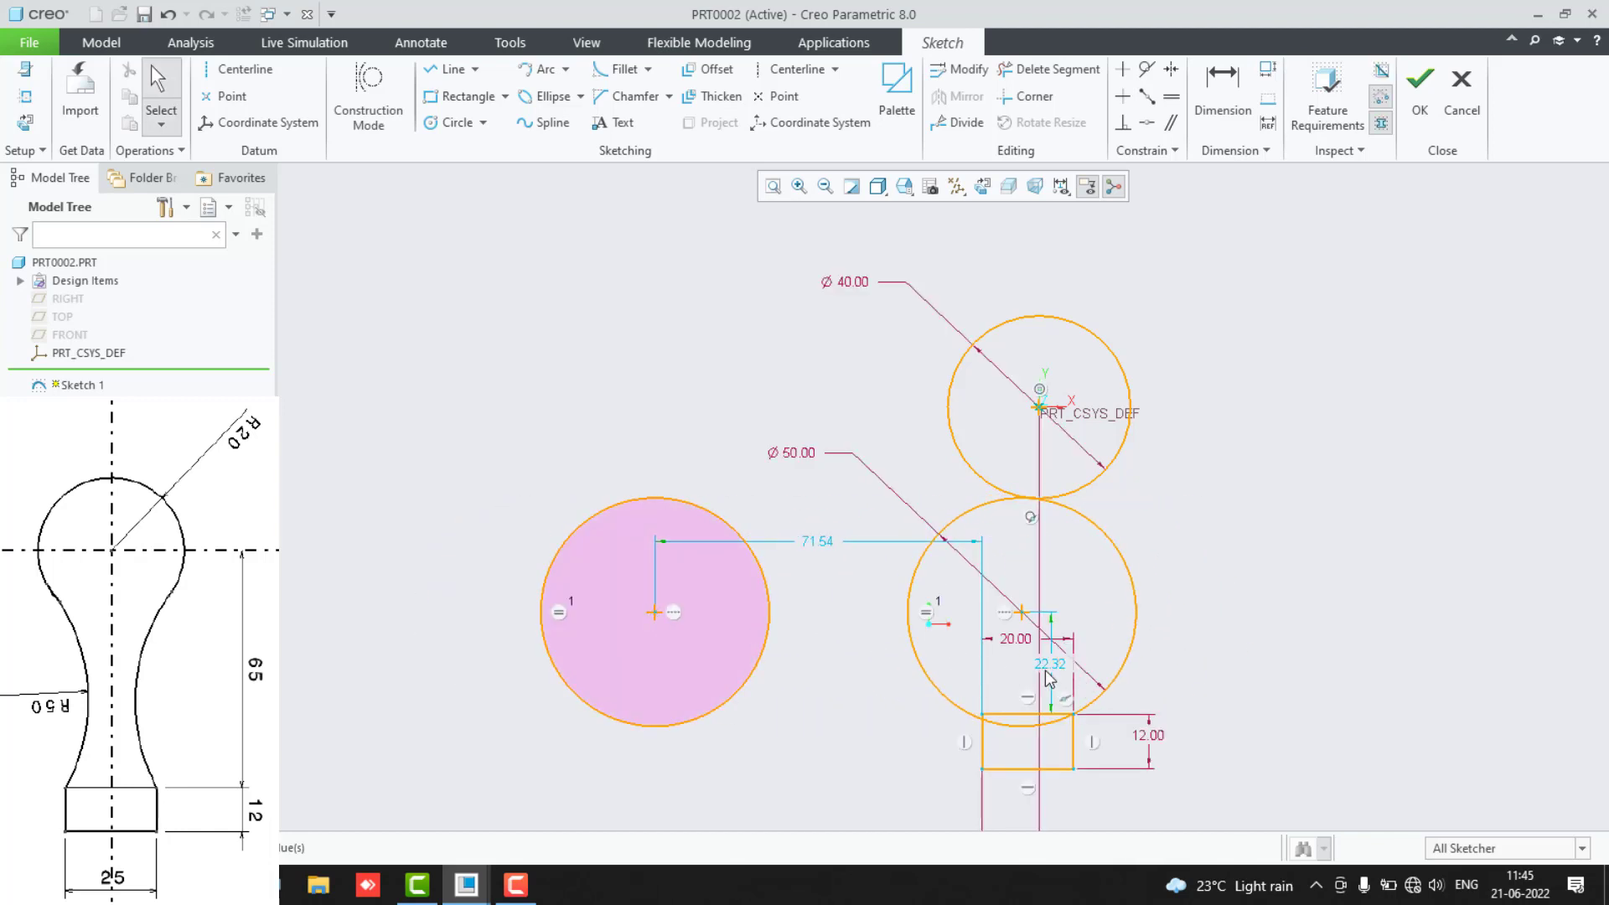
left_click_drag(1049, 667, 1161, 671)
left_click_drag(1031, 587, 1043, 627)
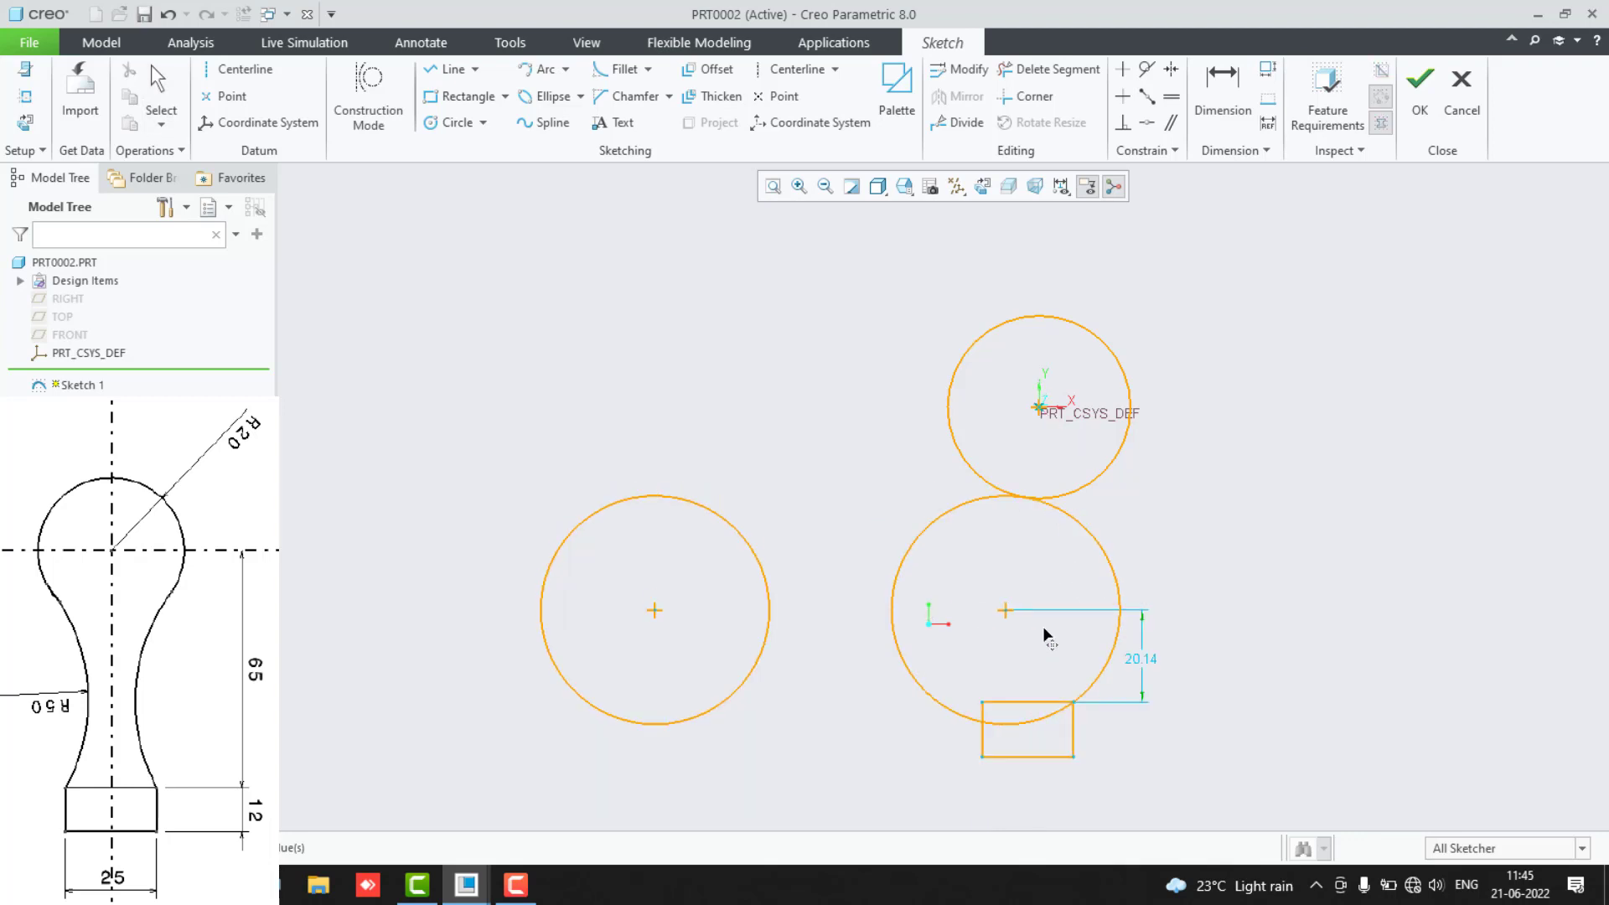
left_click_drag(1030, 755, 1027, 756)
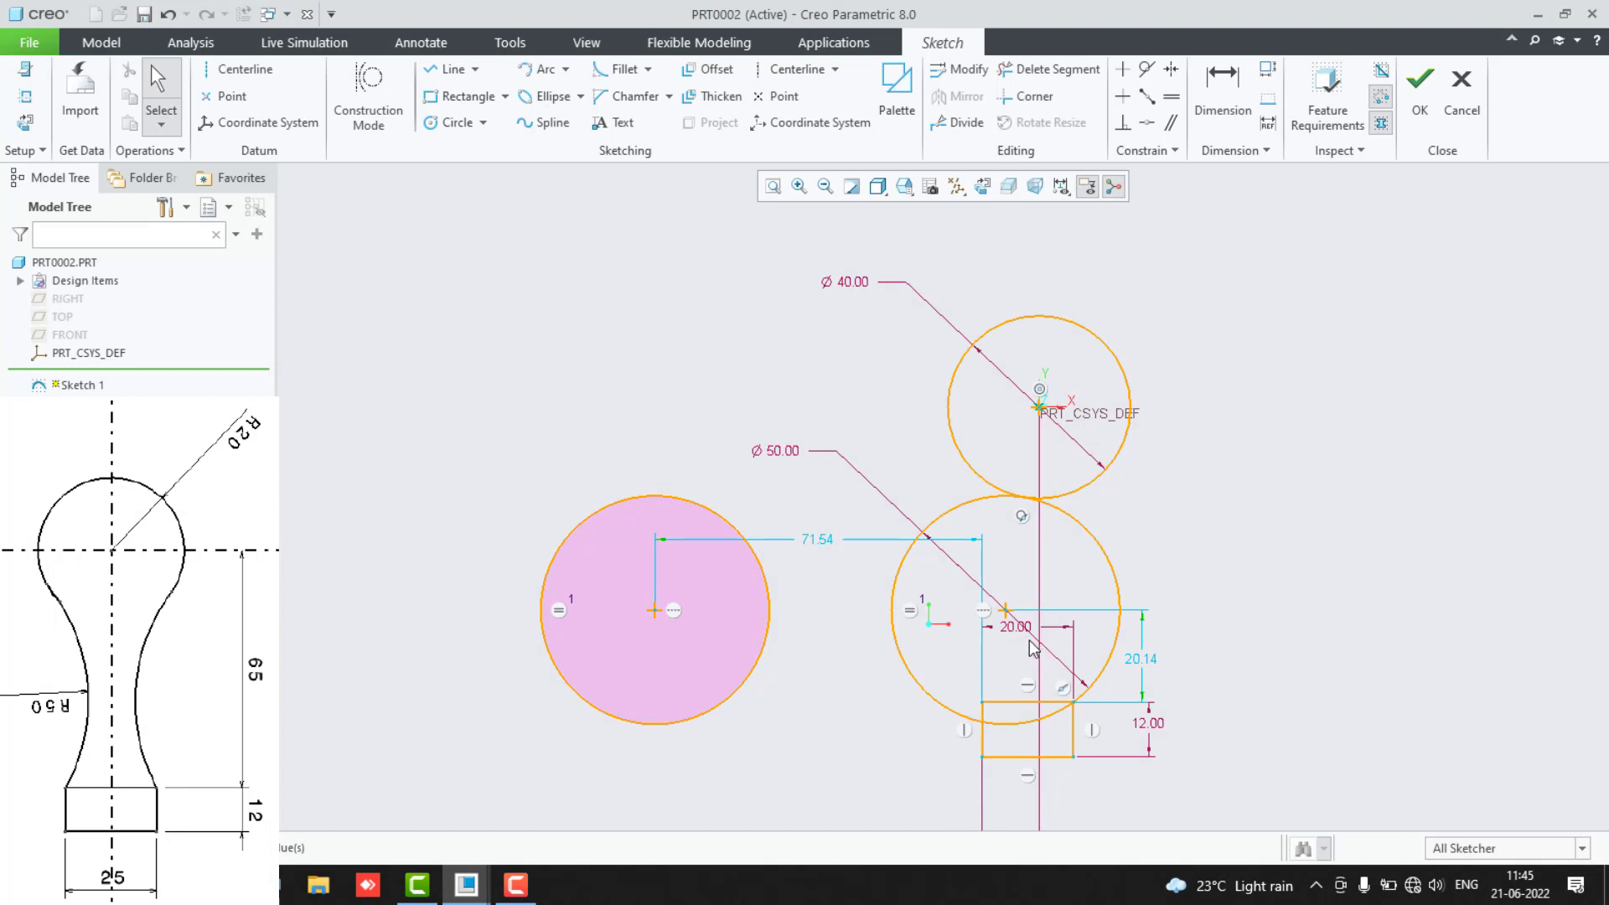
Delete the tangent constraint between the upper and right side circles, and move the two side circles to opposite sides of the rectangle.
left_click(1022, 517)
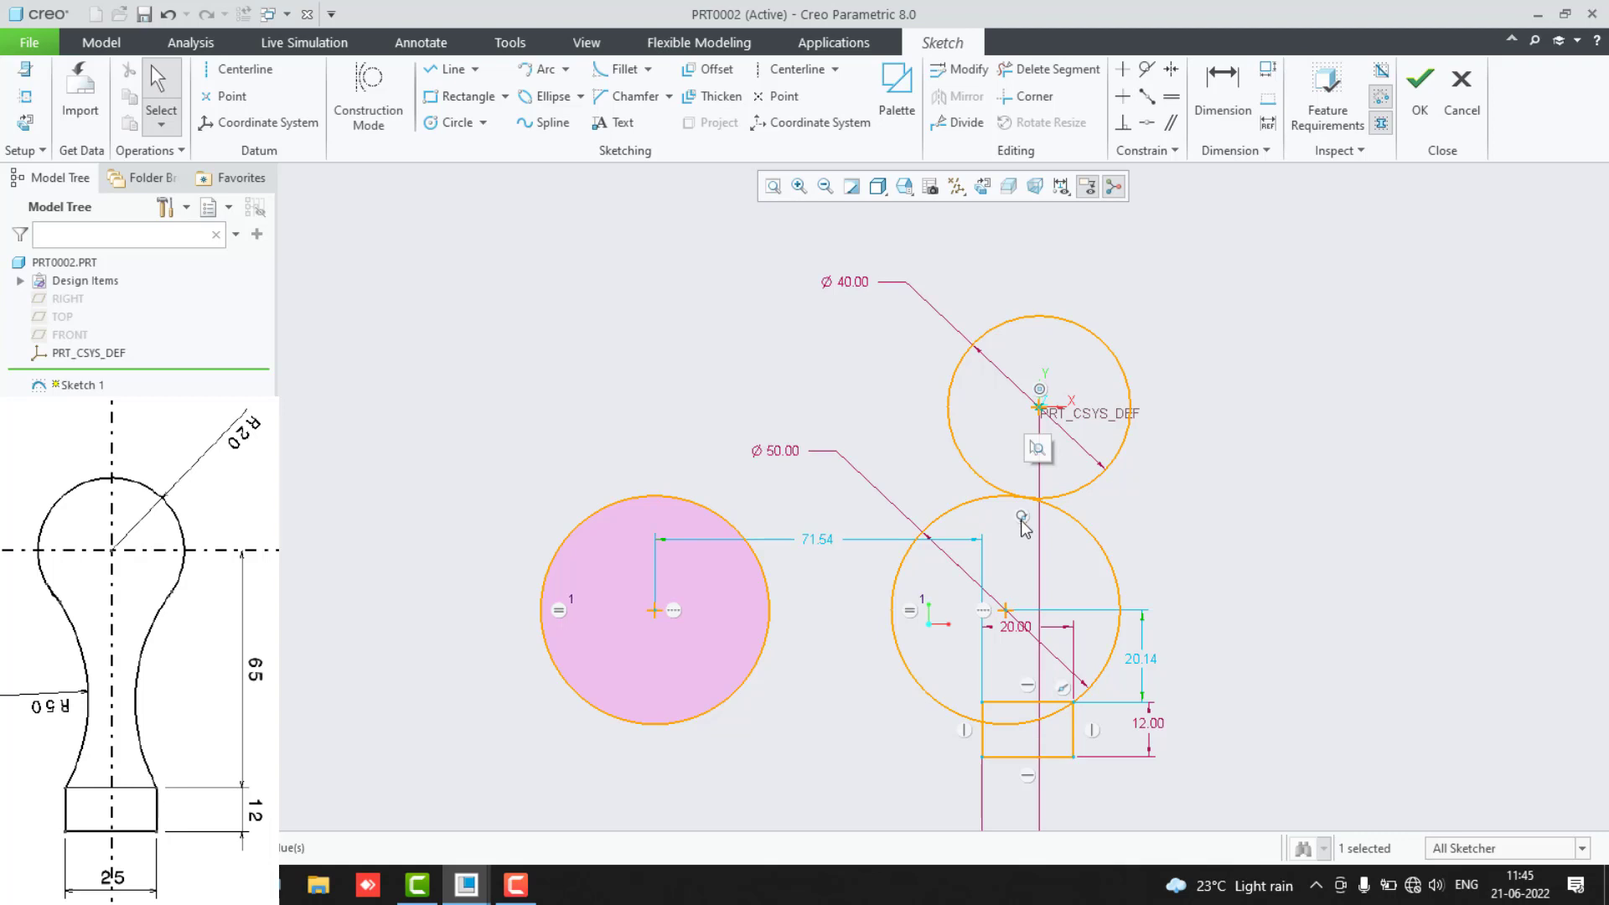
key("Delete")
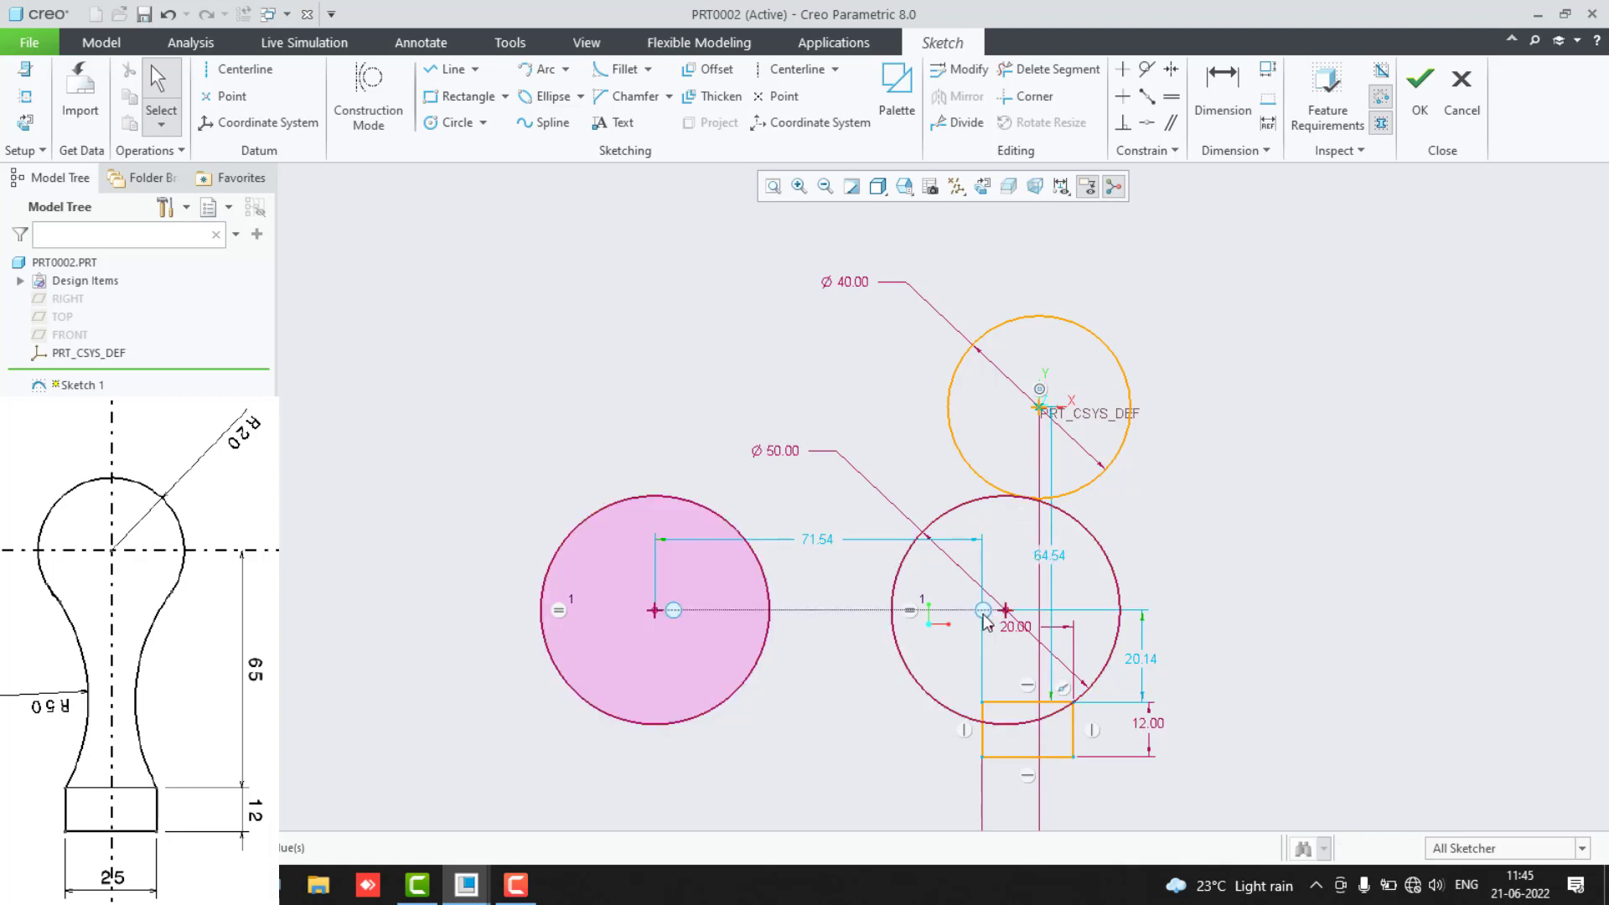
left_click_drag(1008, 610, 1173, 597)
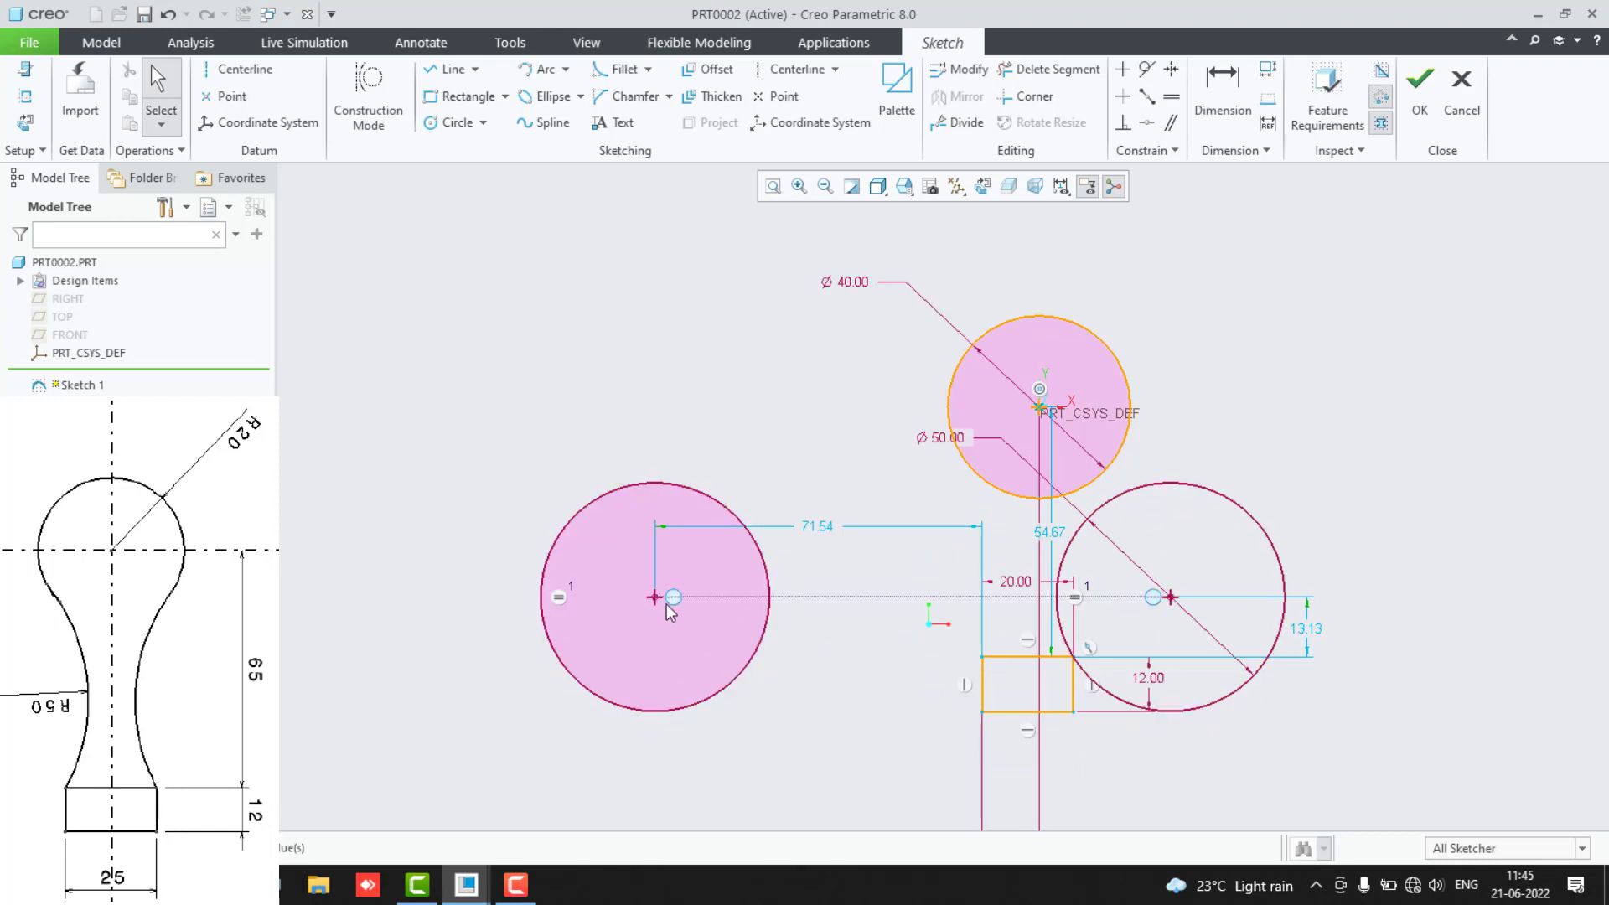
left_click_drag(664, 600, 890, 591)
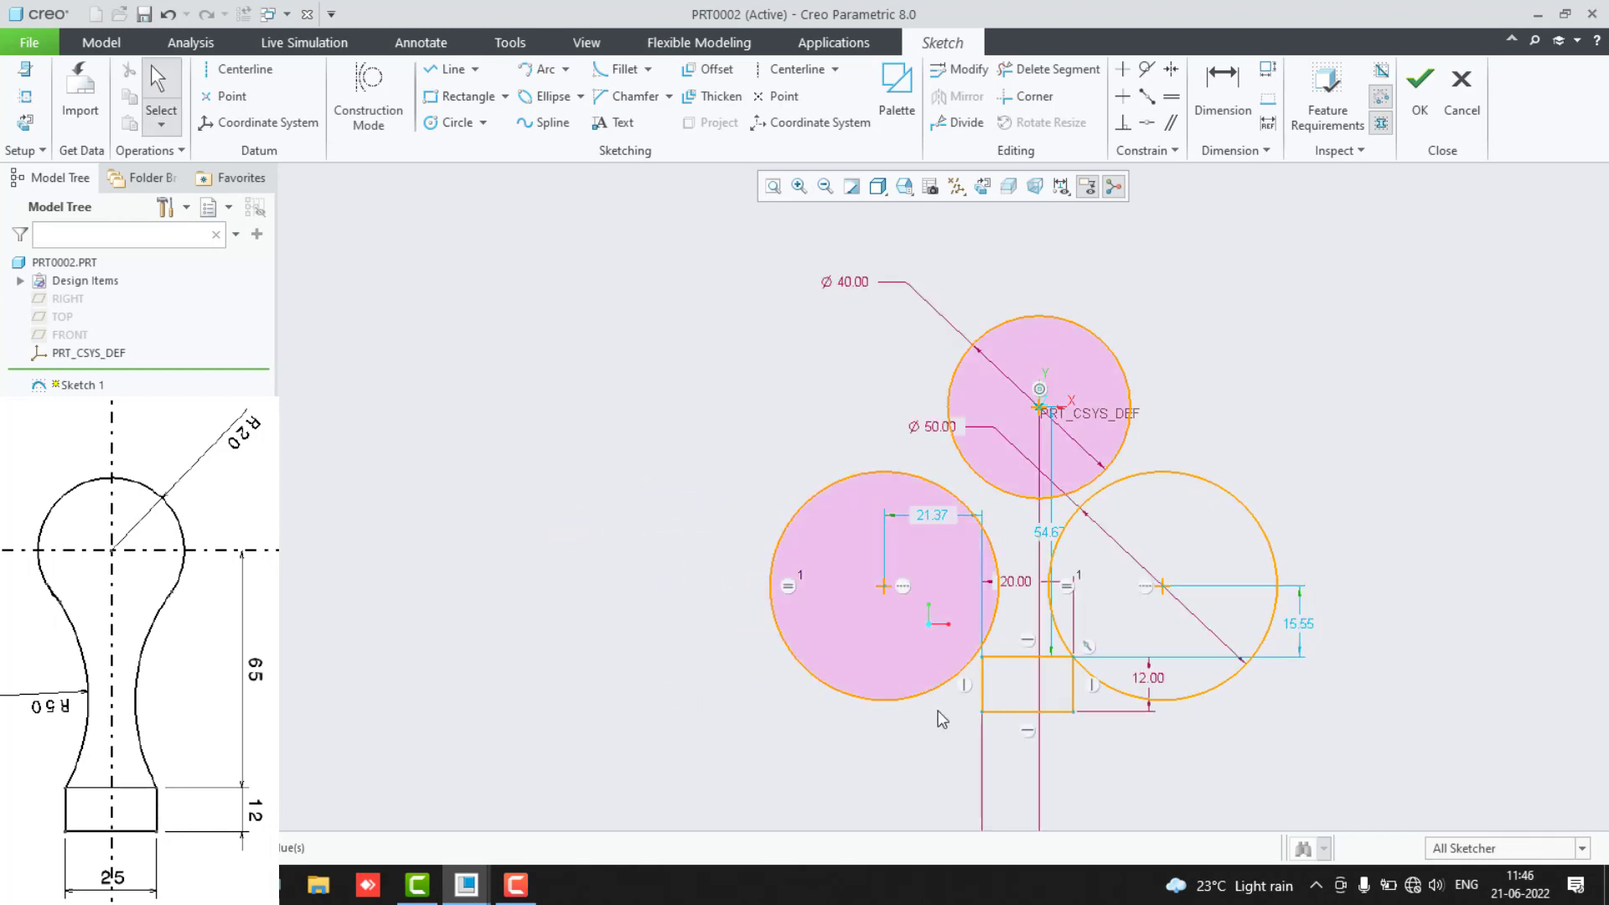
Constrain the left side circle to be coincident with the rectangle's upper-left corner.
left_click(985, 662)
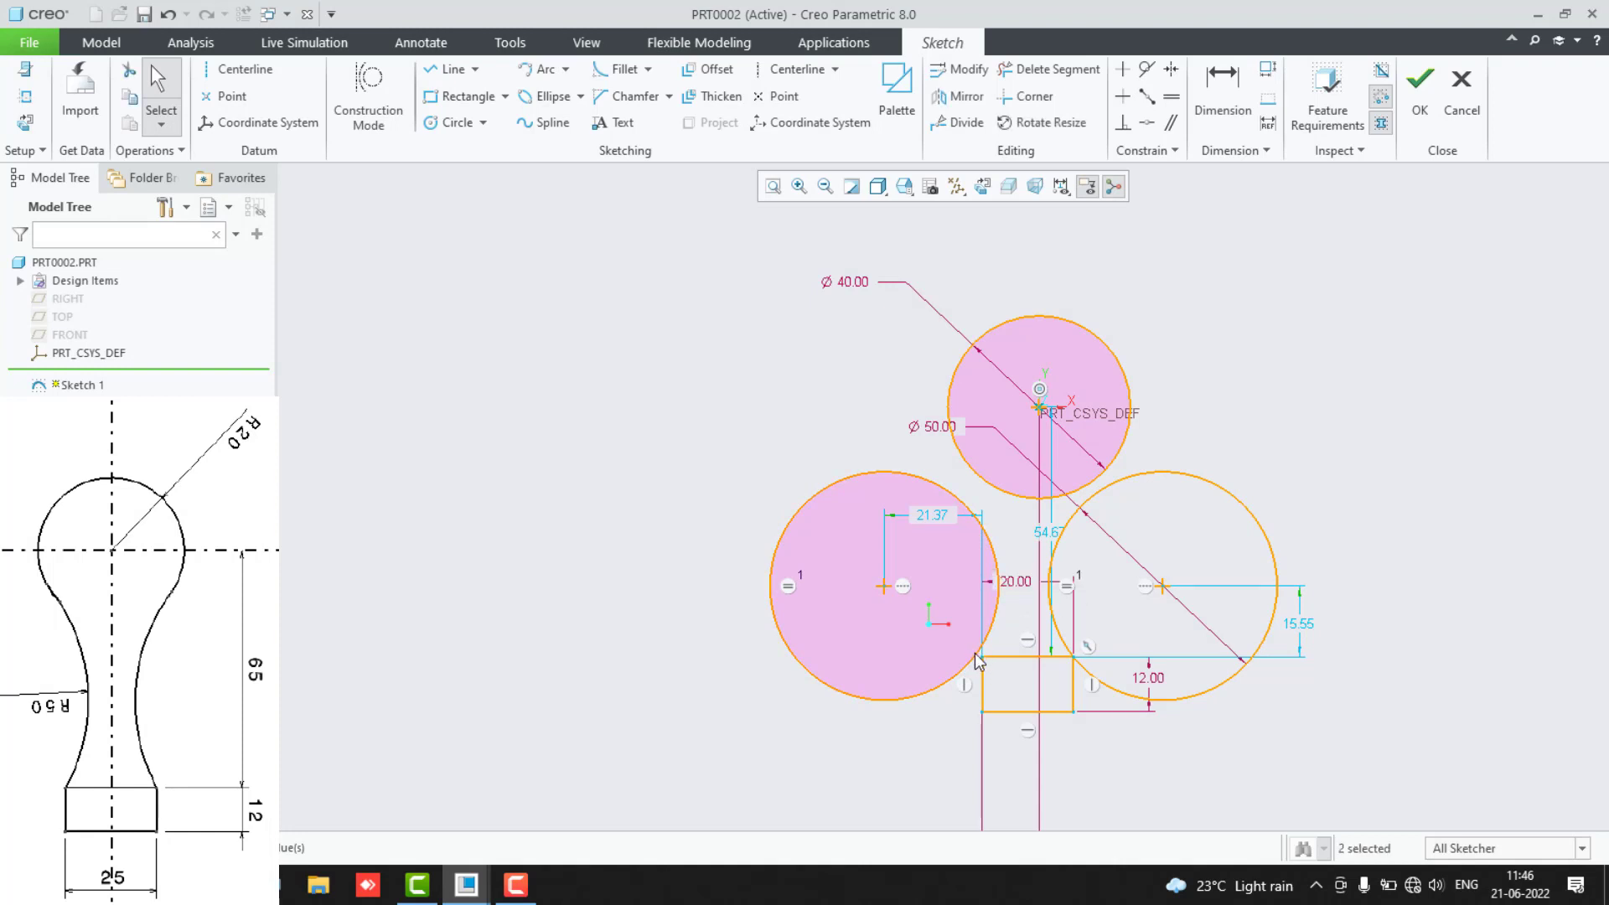
left_click(978, 653, "ctrl")
left_click(1031, 573)
left_click(756, 740)
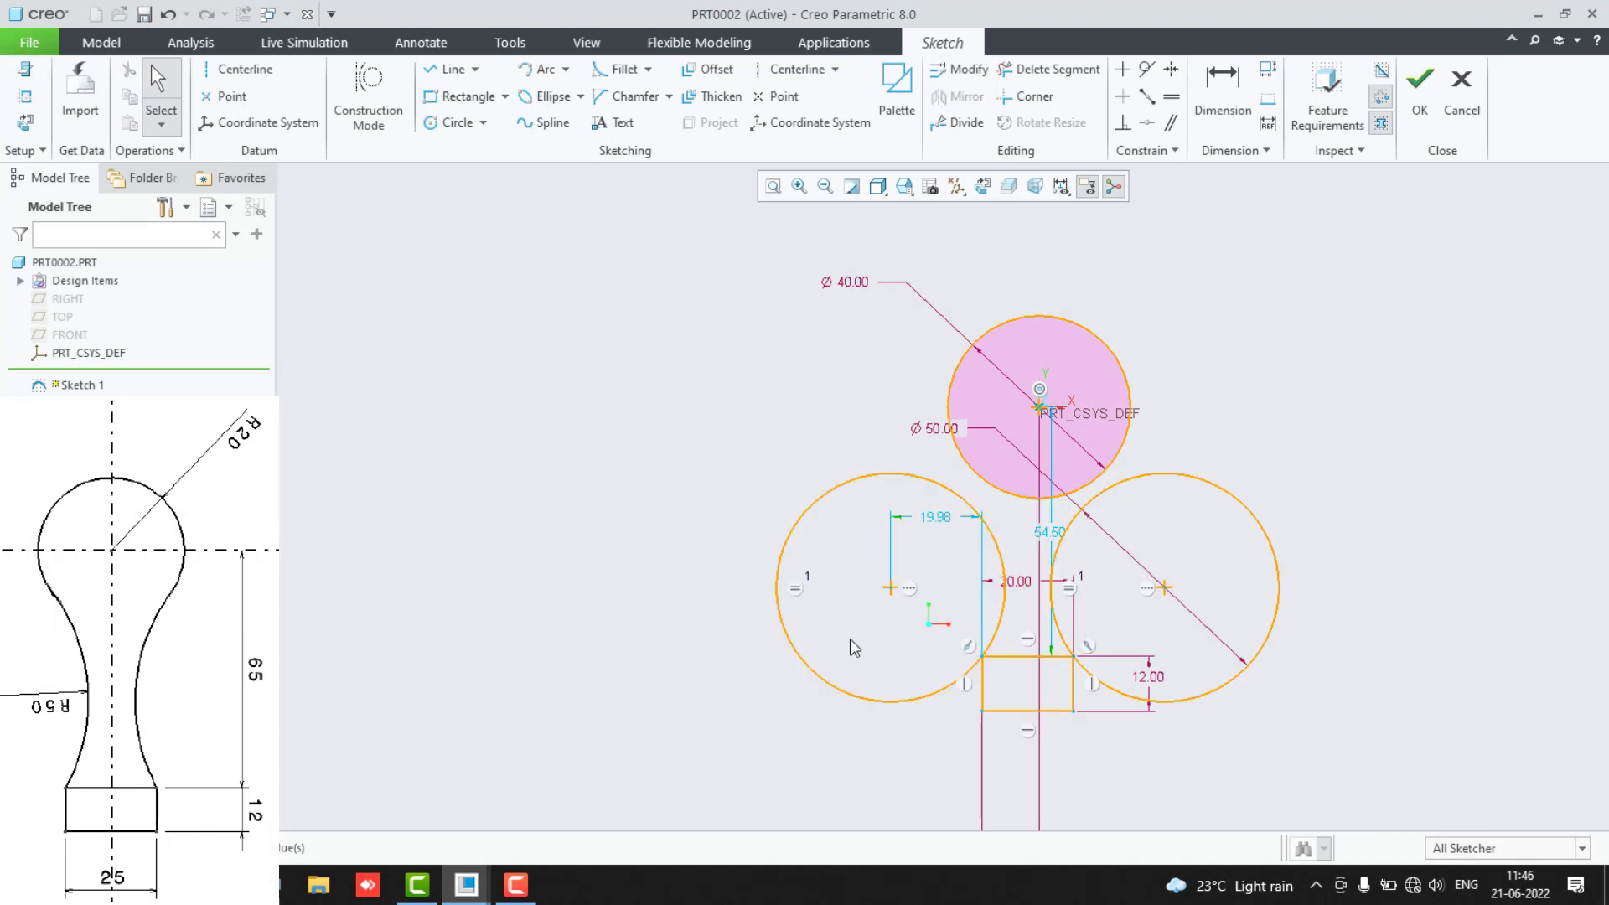
Constrain the left side circle to be tangent to the upper circle.
left_click(936, 486)
left_click(979, 476, "ctrl")
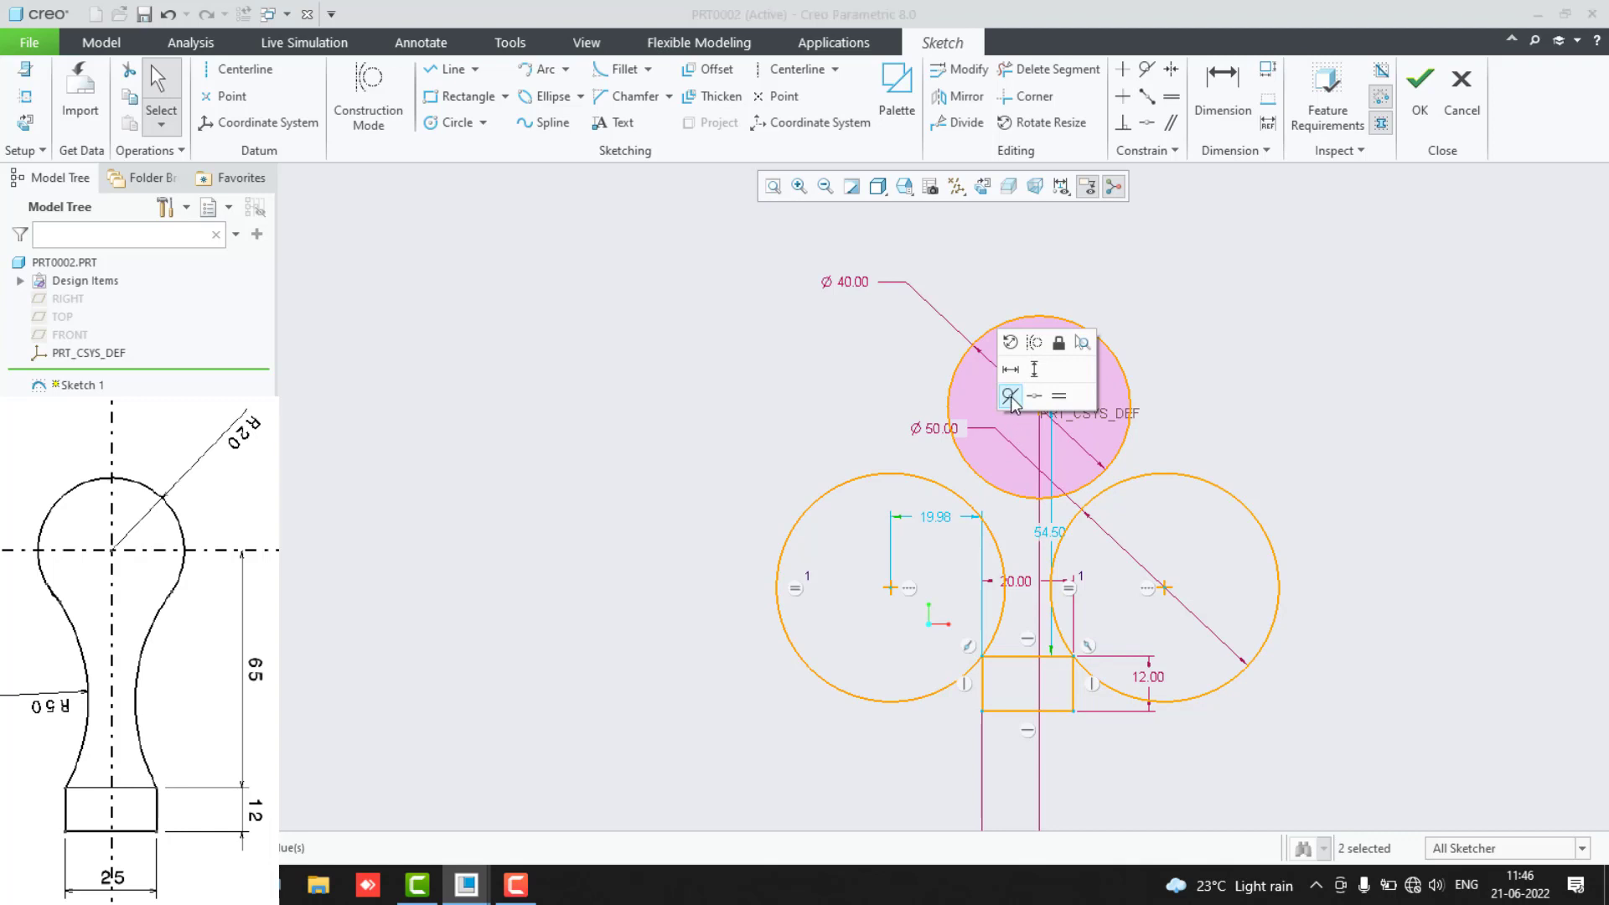
left_click(1011, 399)
Try to make the right side circle tangent to the upper circle, and undo that constraint.
left_click(1090, 485)
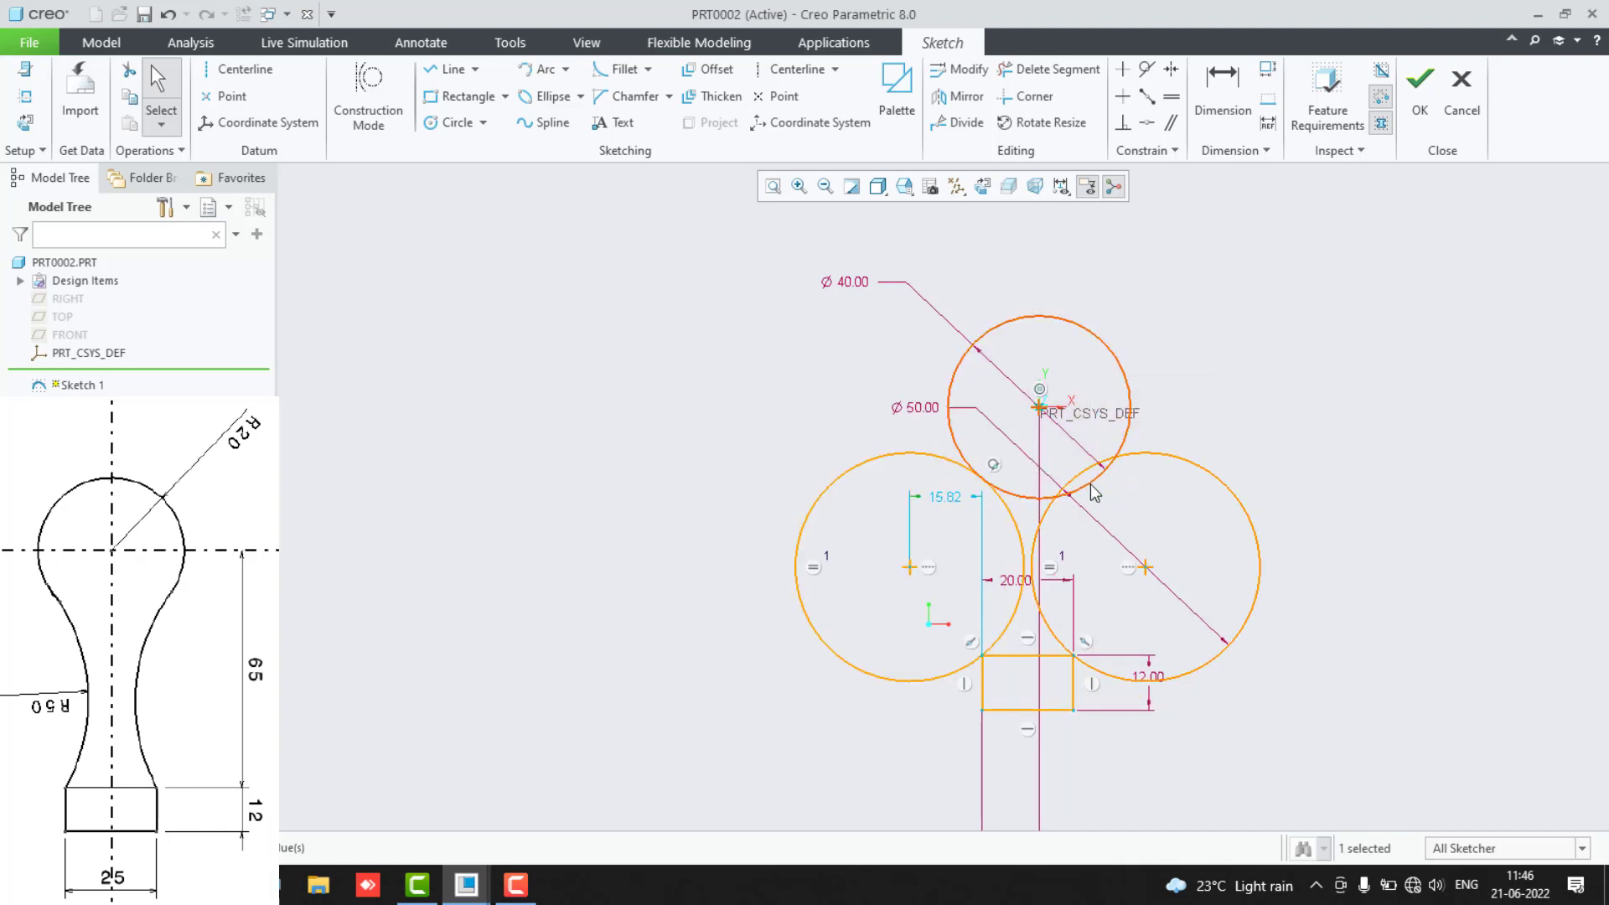
left_click(1116, 401)
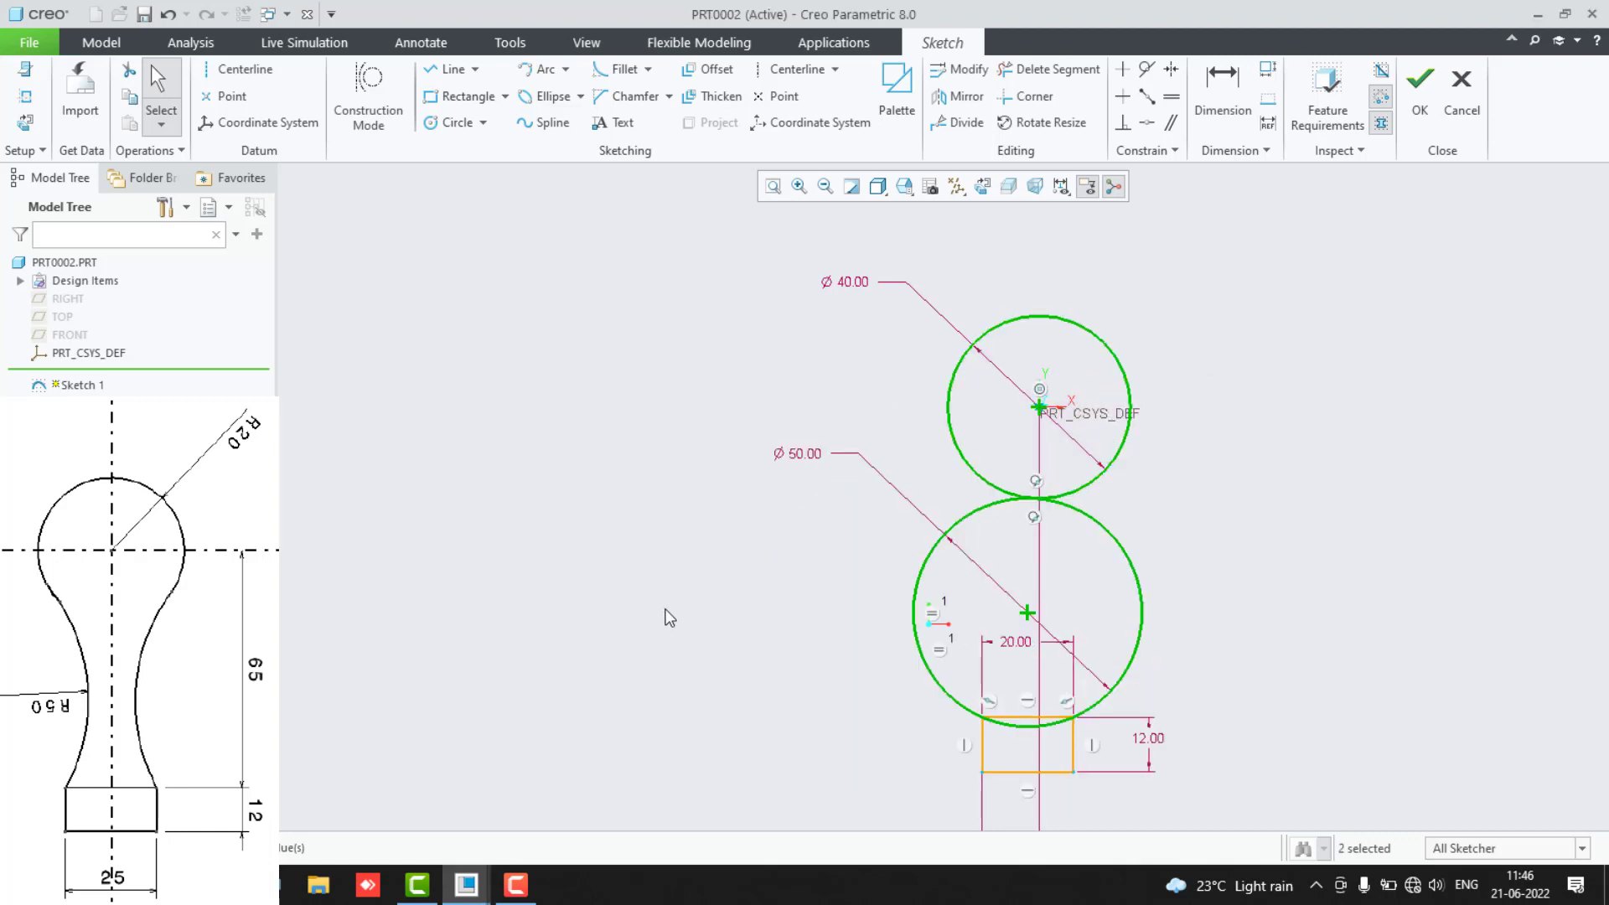
key("ctrl+z")
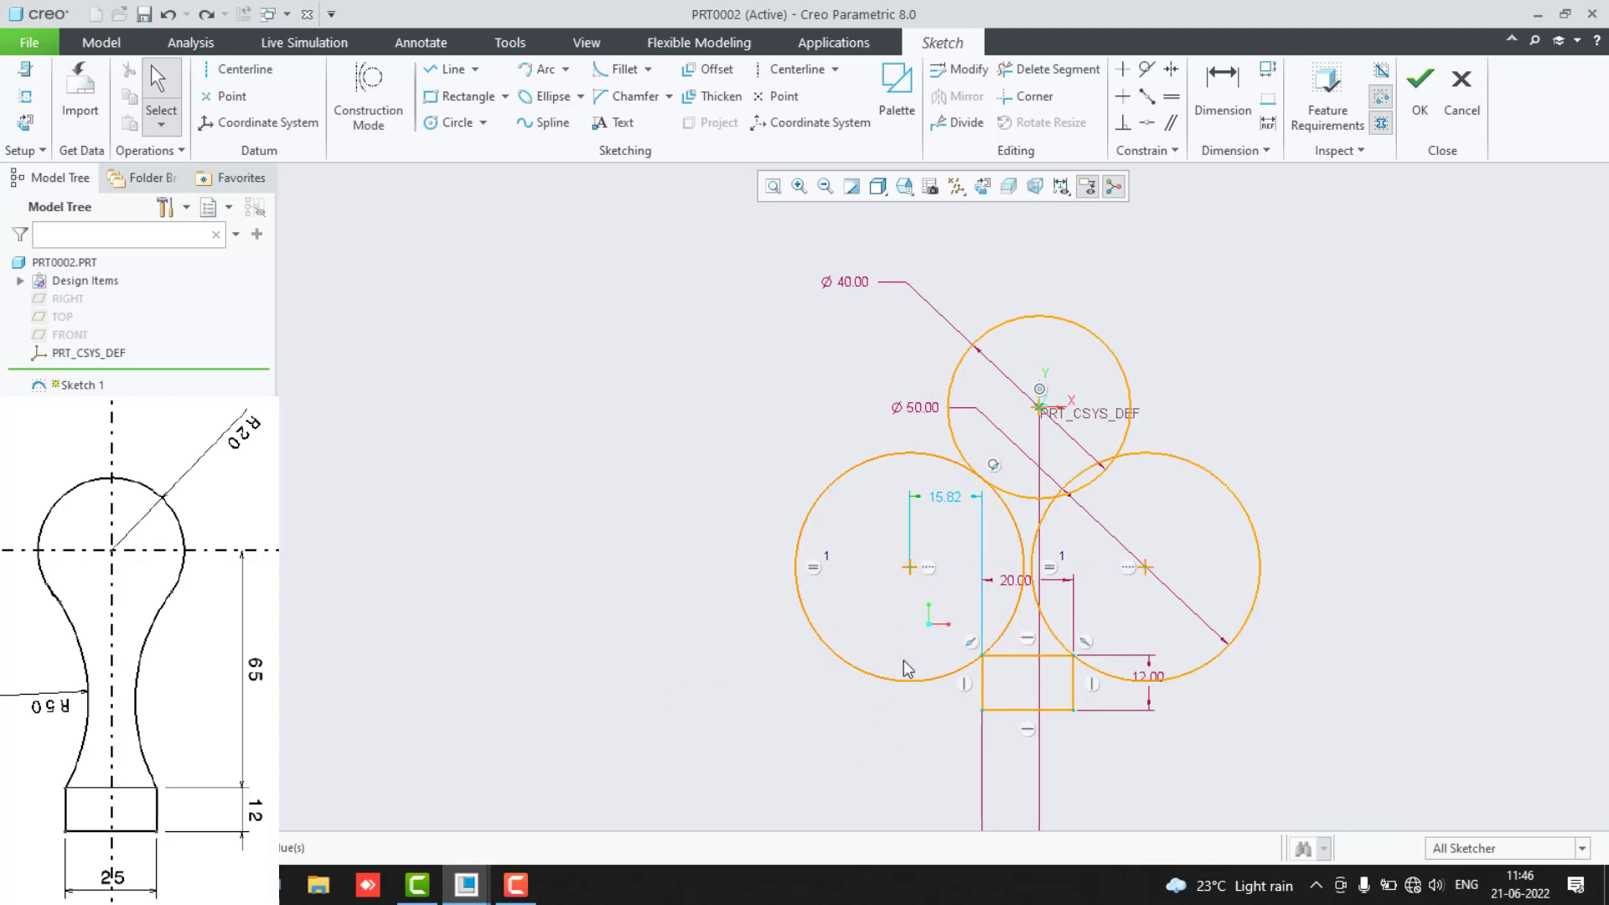
Spread the side circles apart and dimension the vertical distance from the upper circle's centre to the rectangle's top edge as 65.
mouse_move(1160, 576)
left_mouse_down()
mouse_move(1143, 600)
mouse_move(1219, 526)
left_mouse_up()
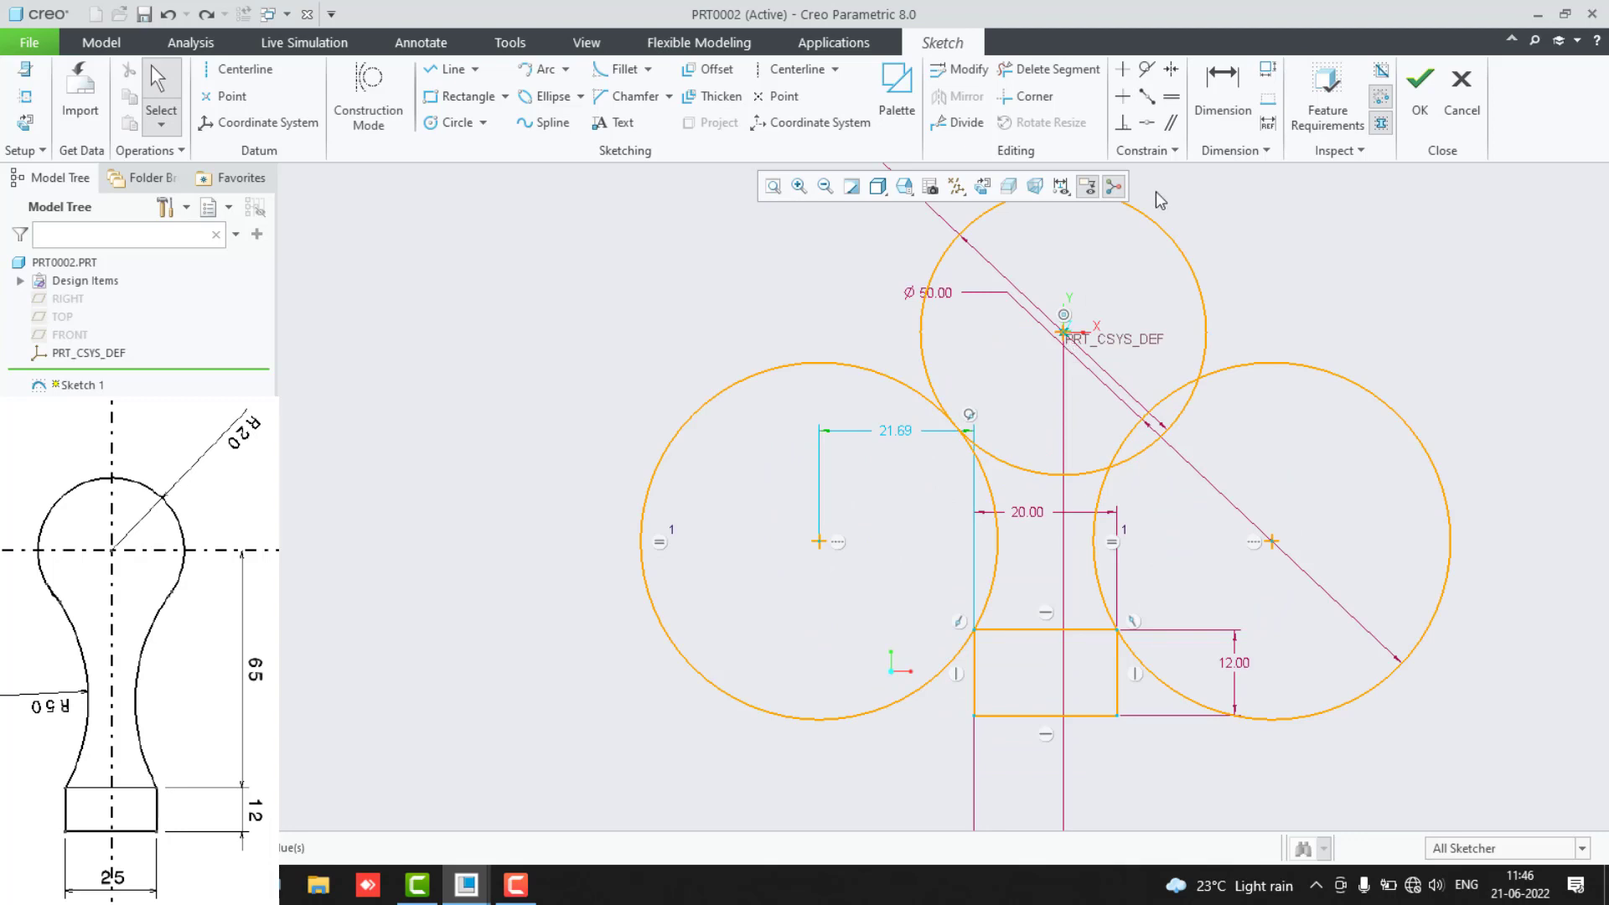
left_click(1223, 92)
left_click(1065, 331)
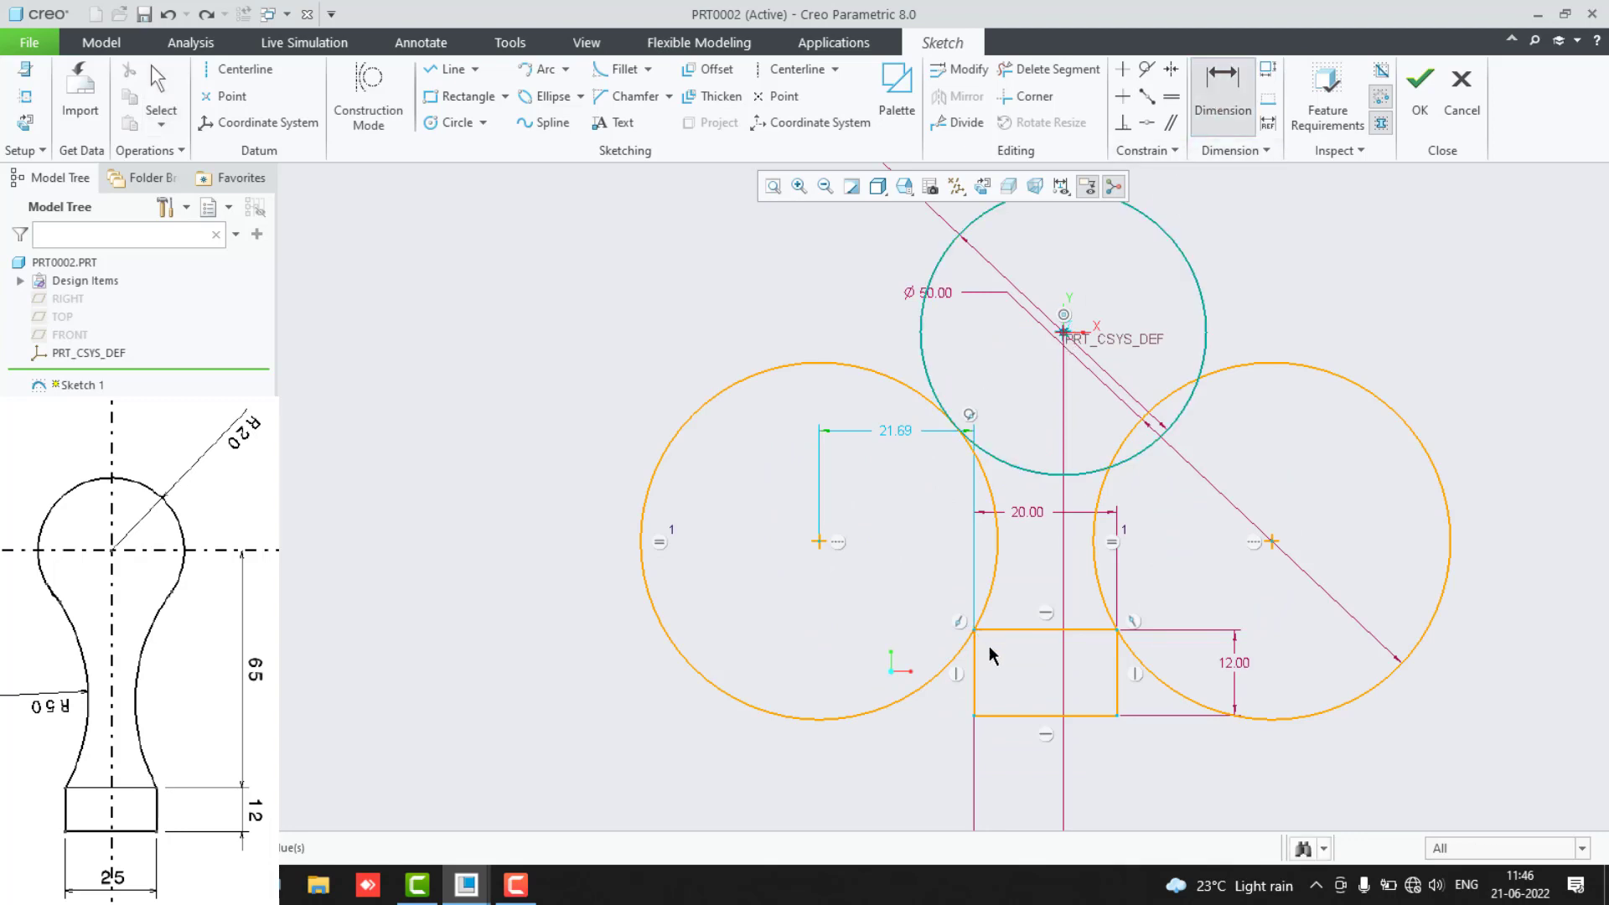
middle_click(1386, 533)
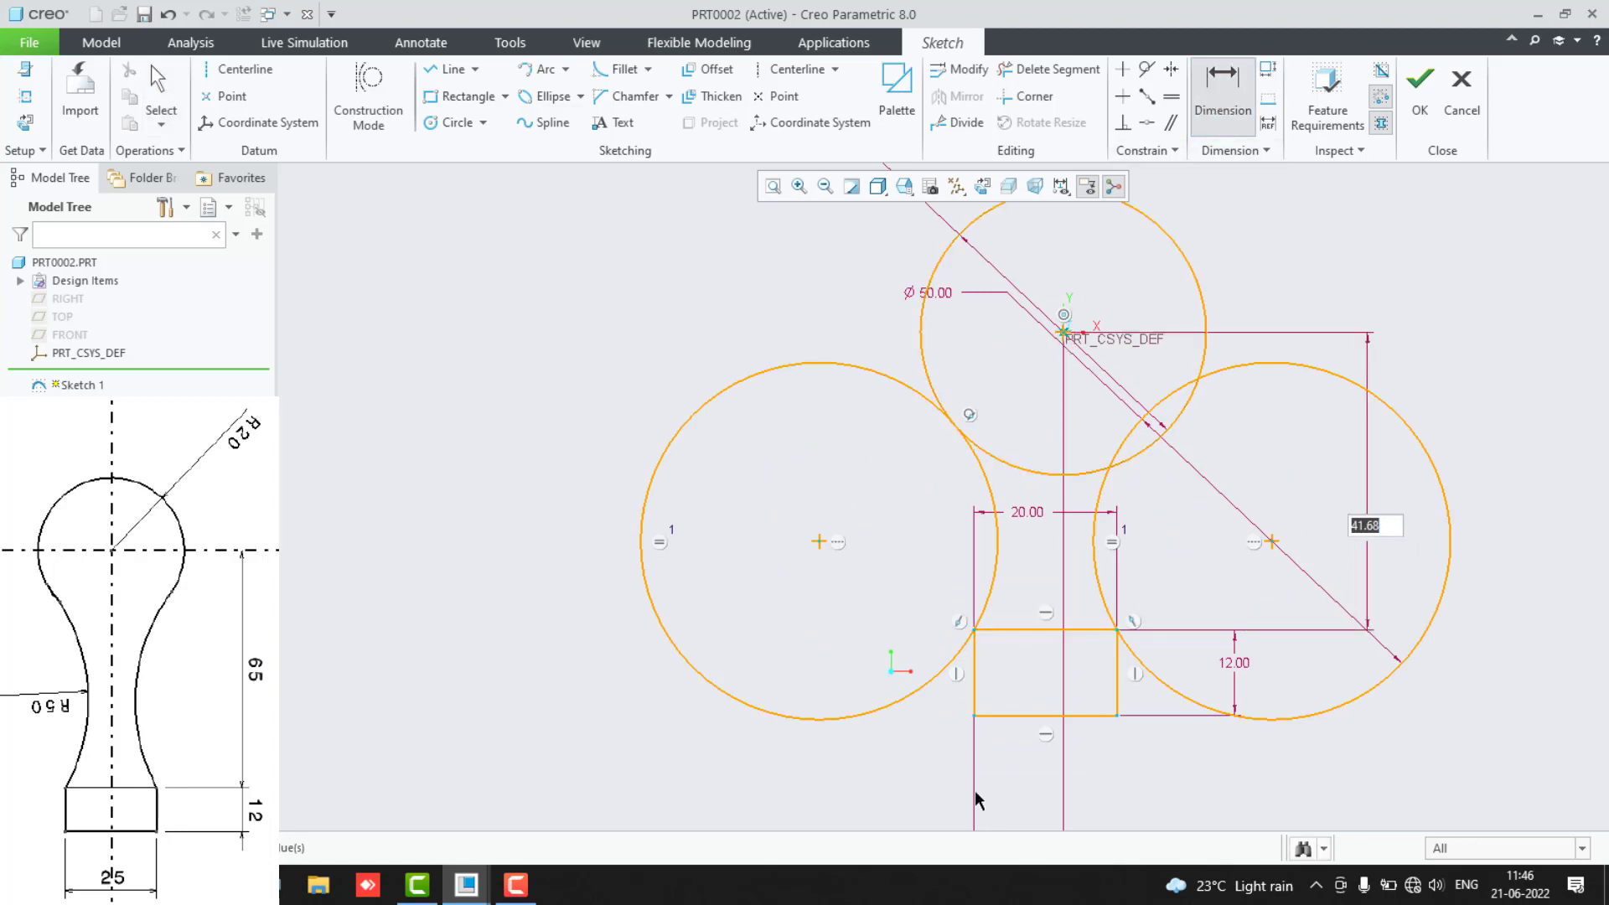
type("65")
key("Return")
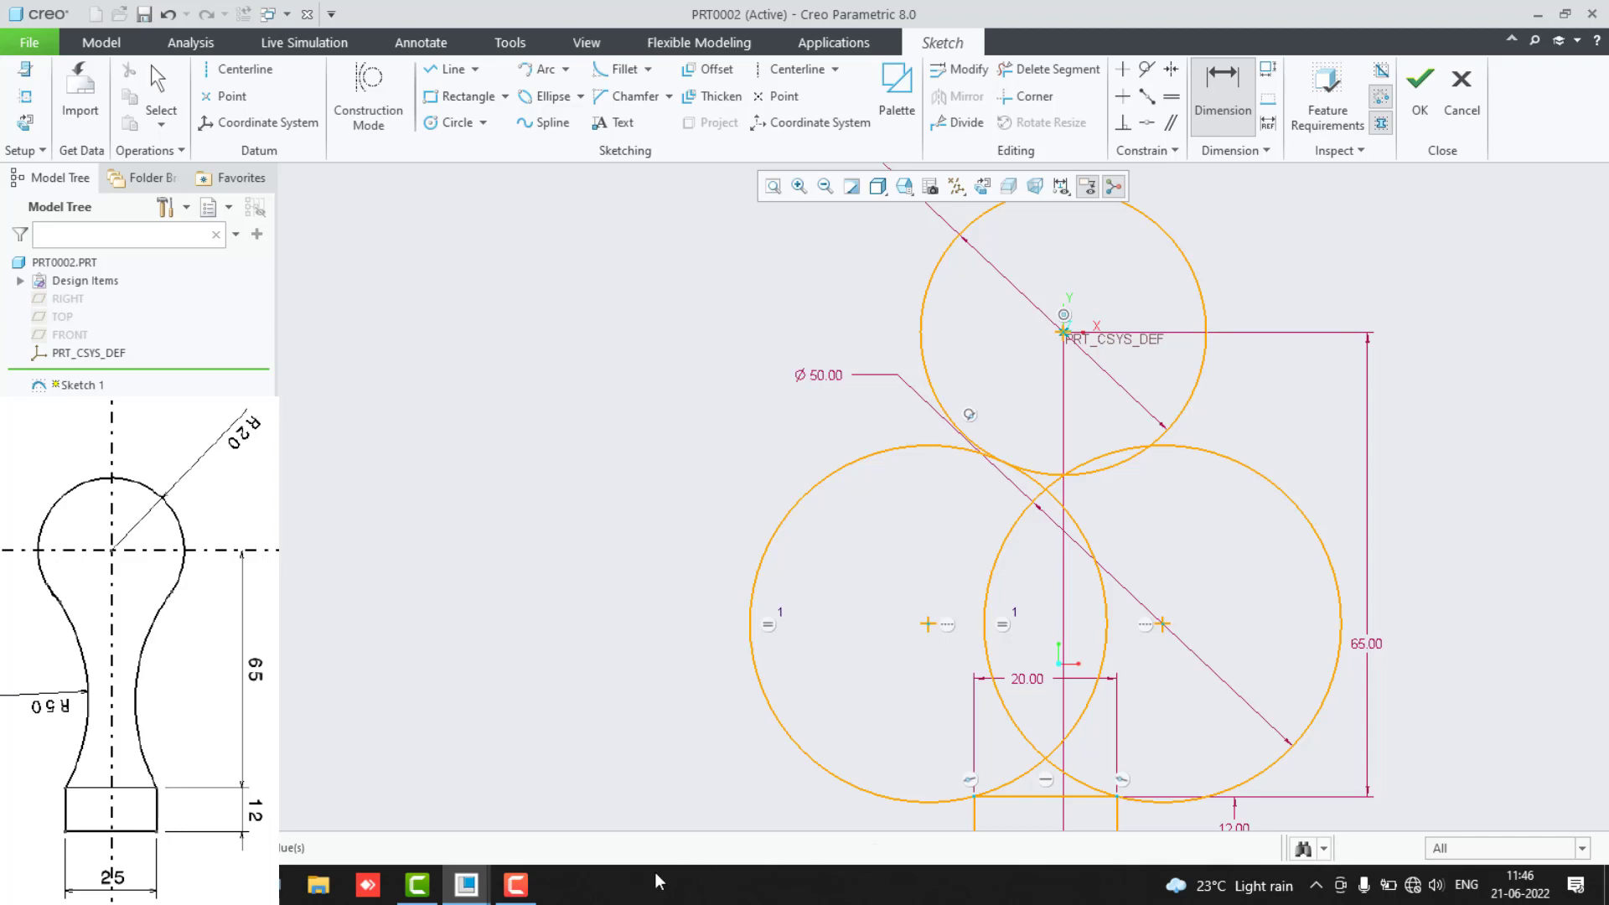
Dimension the right side circle's diameter as 100.
double_click(1342, 482)
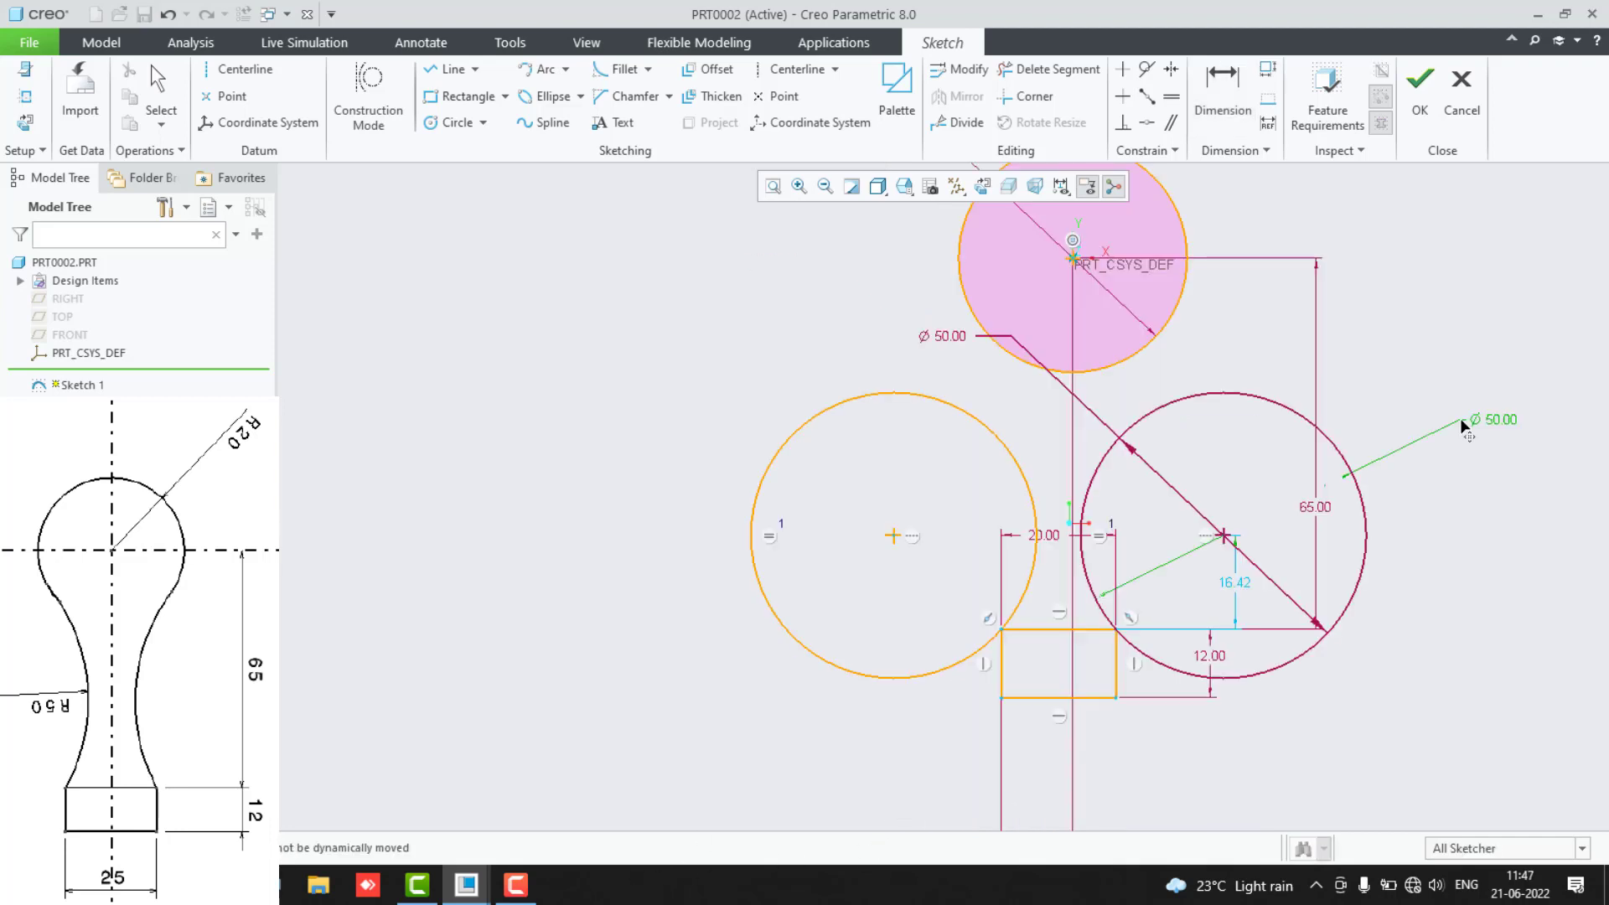
middle_click(1460, 419)
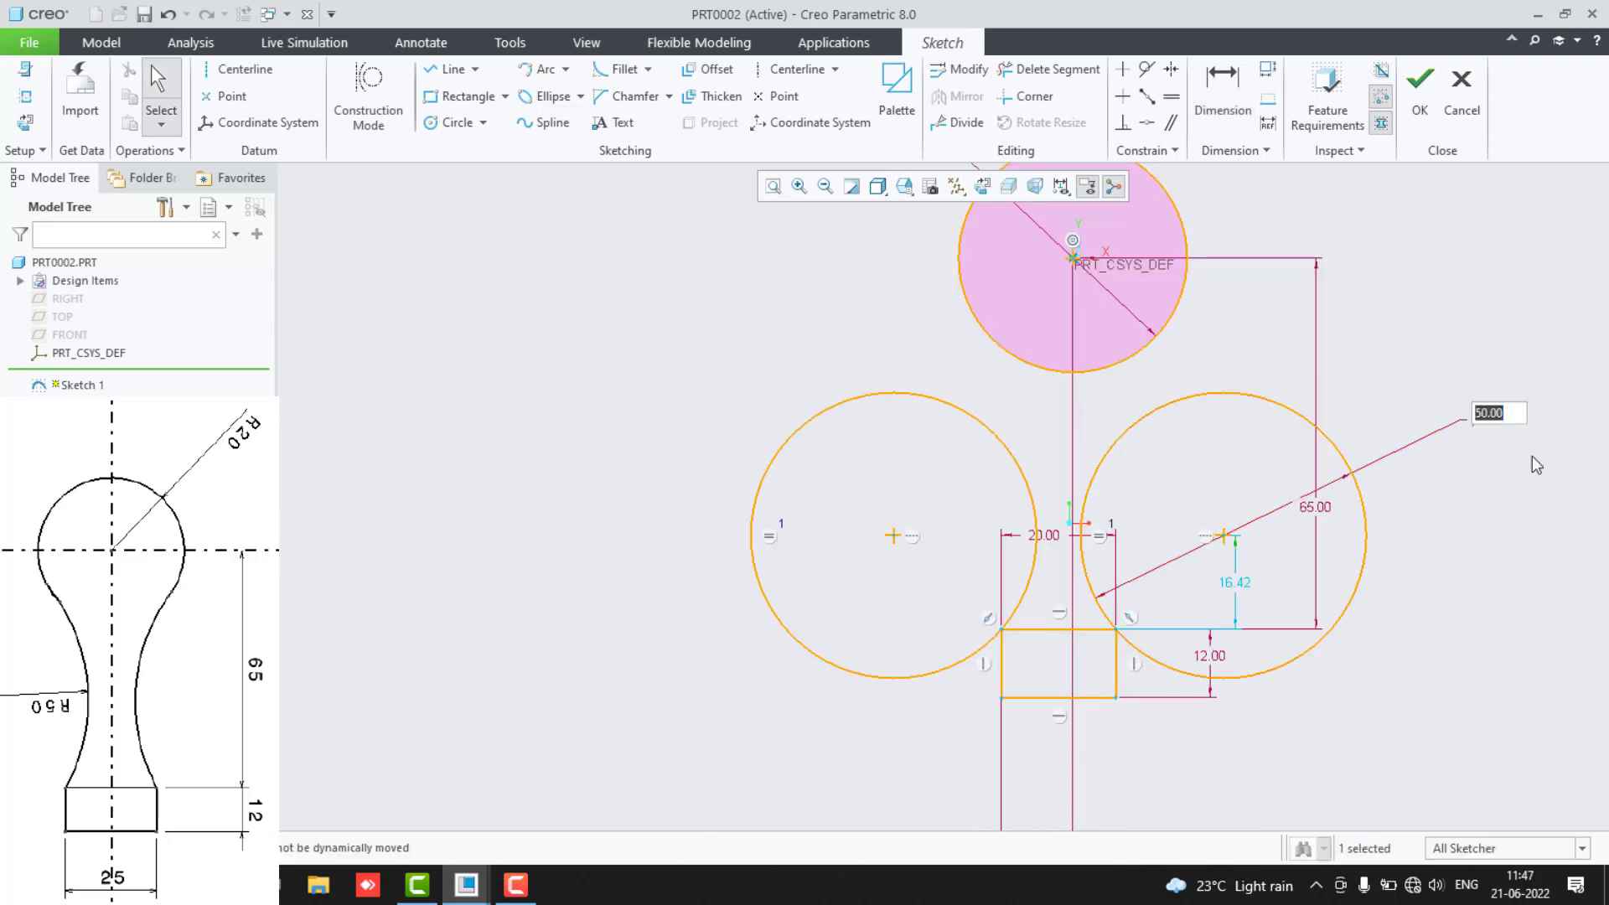
type("1")
key("Return")
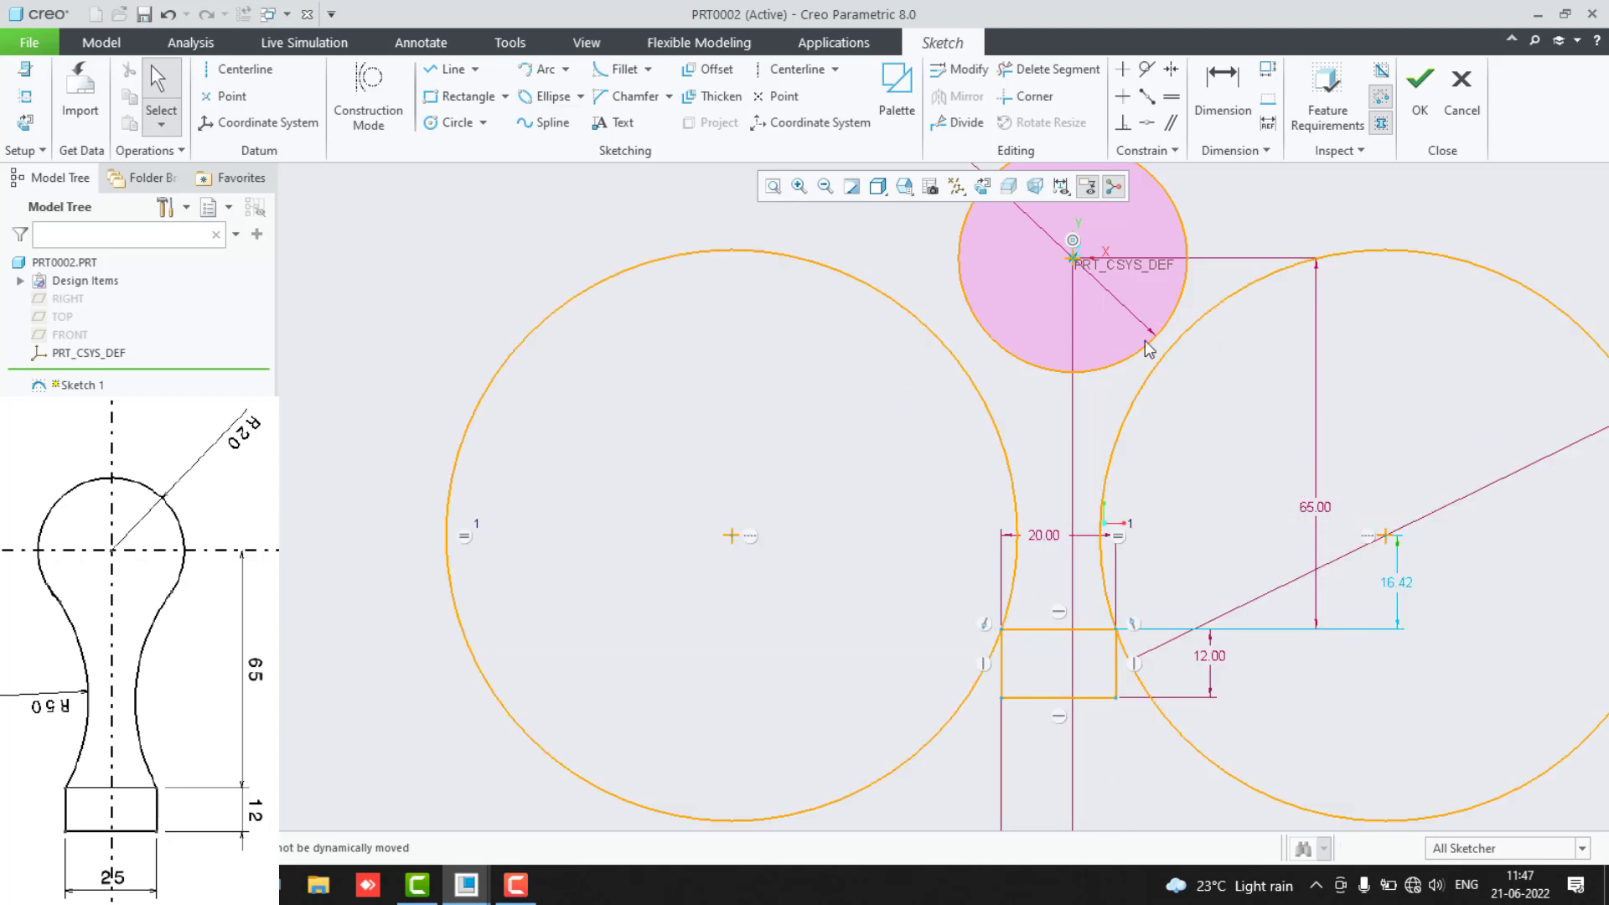
Constrain the enlarged right side circle to be tangent to the upper circle.
left_click(1178, 307)
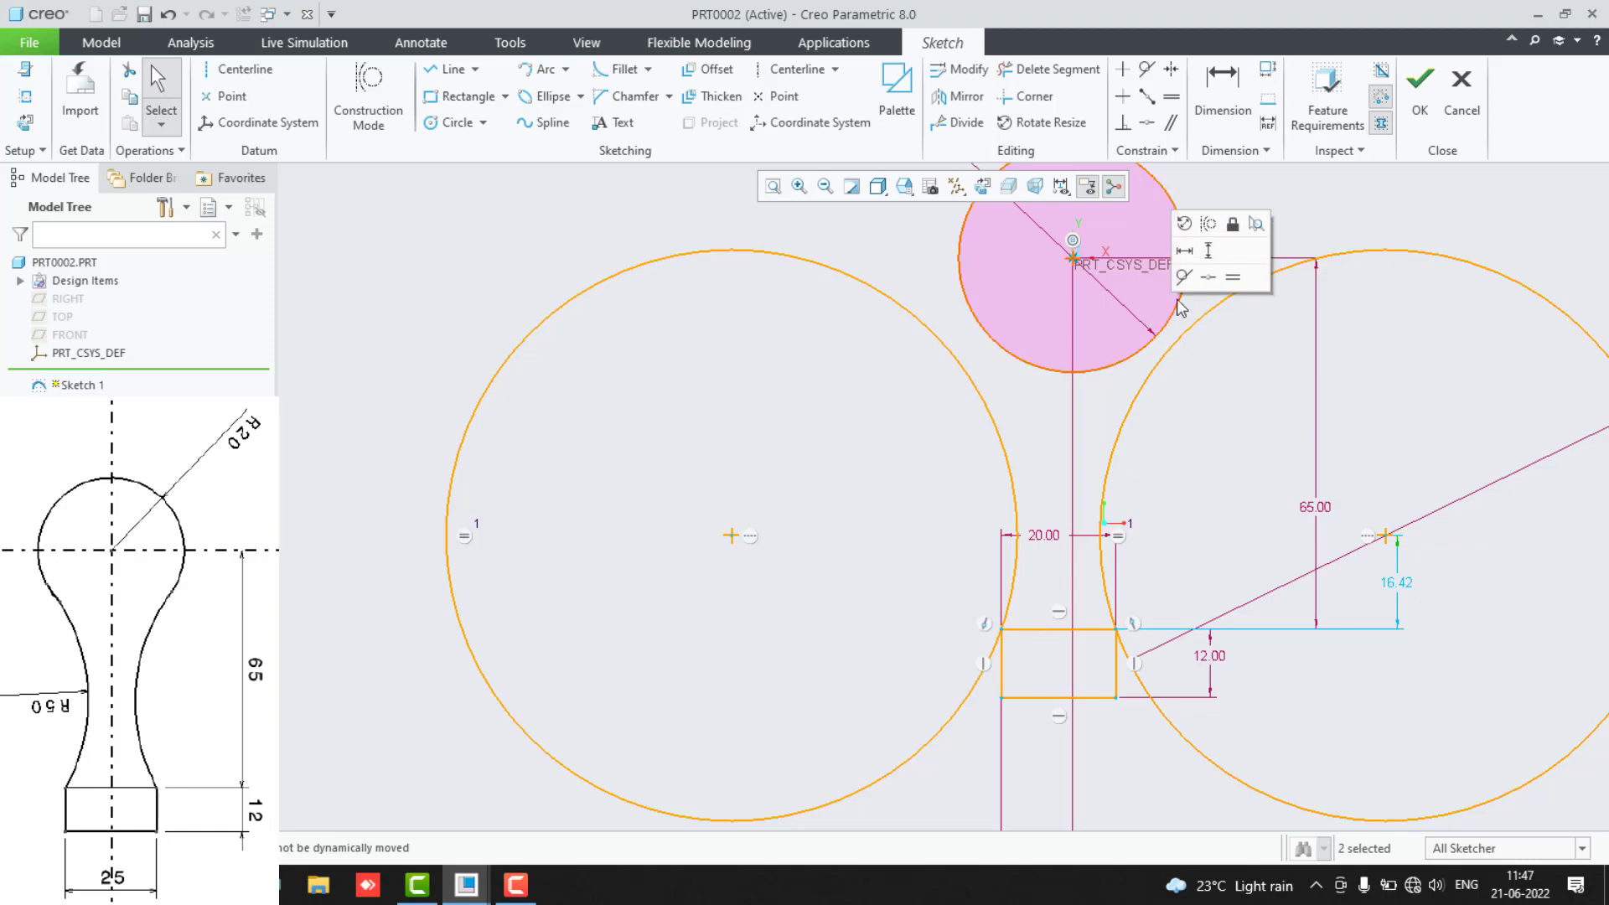
left_click(1184, 277)
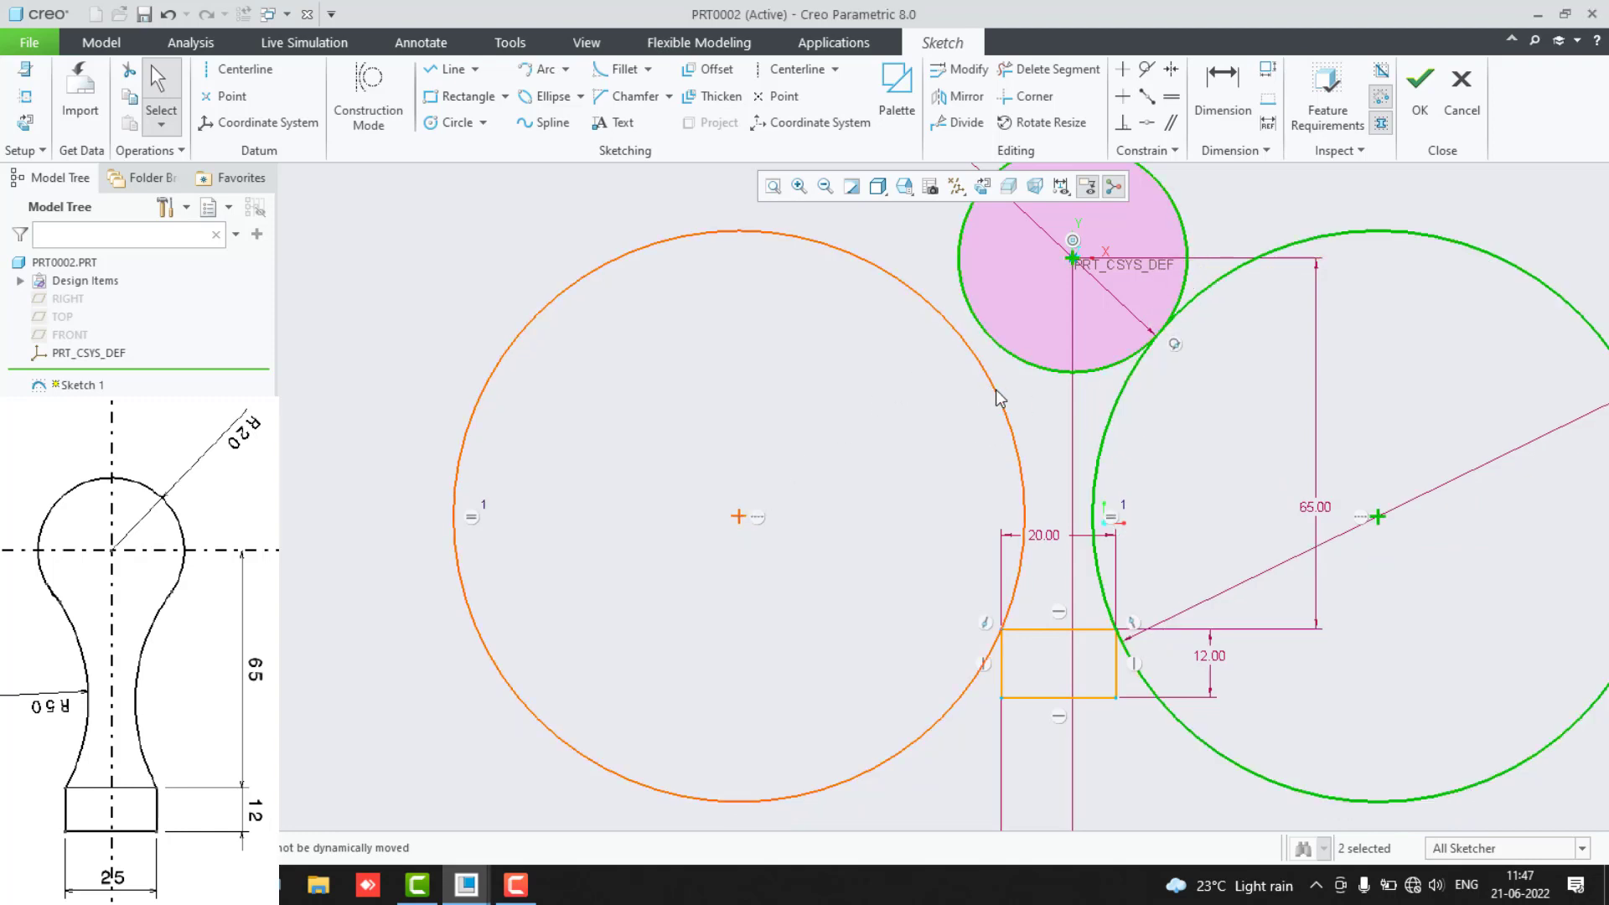
Set the rectangle's width to 25.
scroll(999, 402, "down", 3)
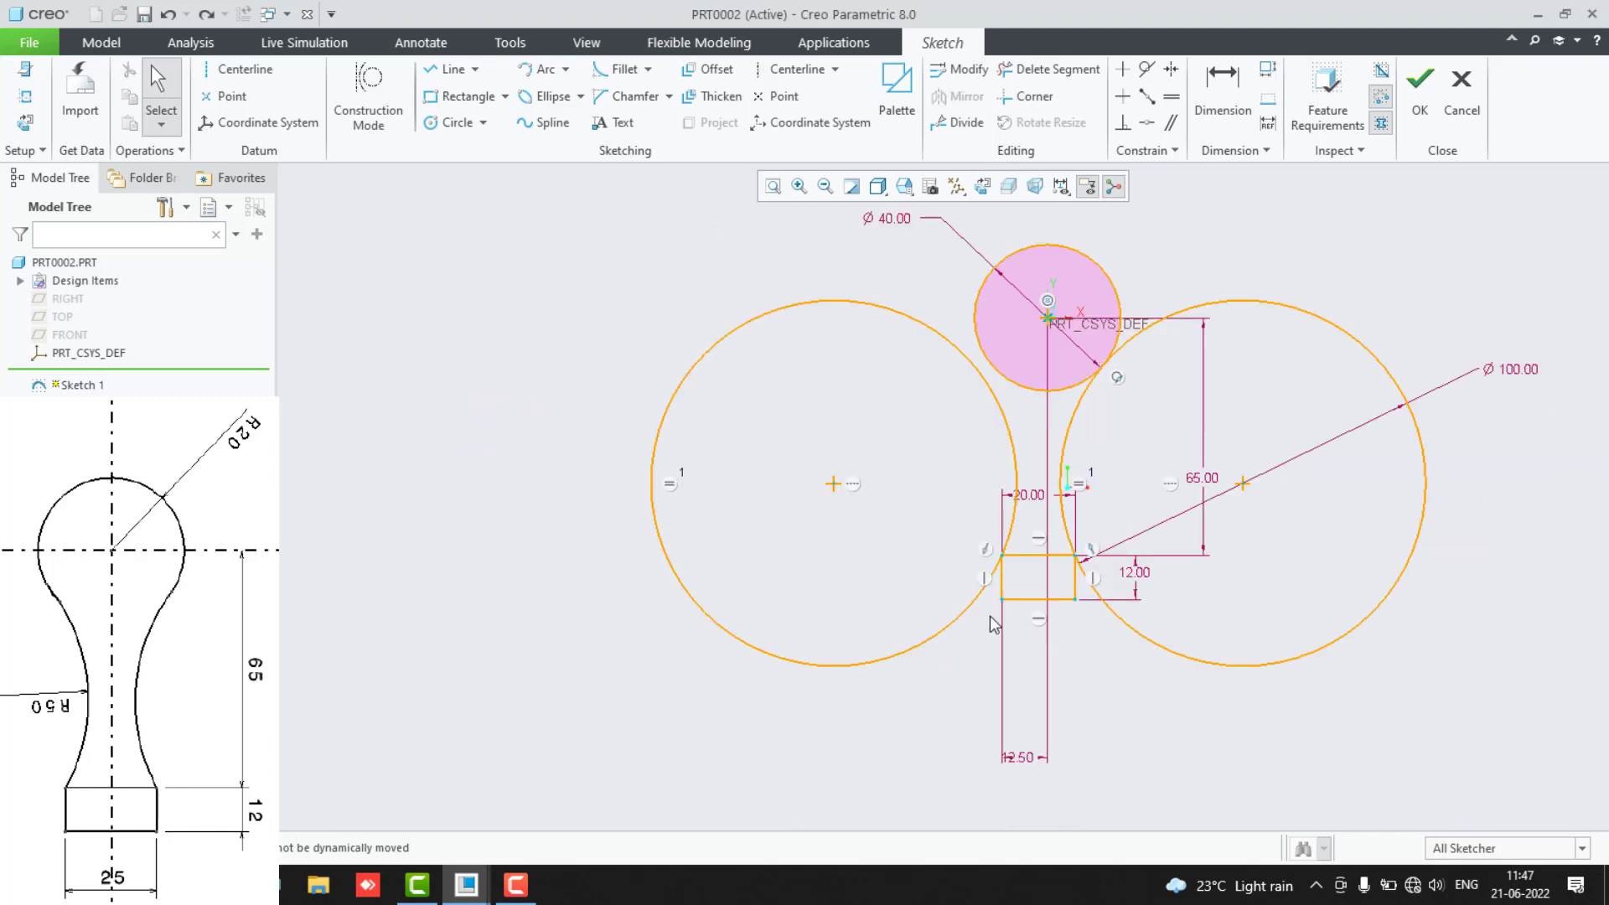
double_click(1030, 495)
type("25")
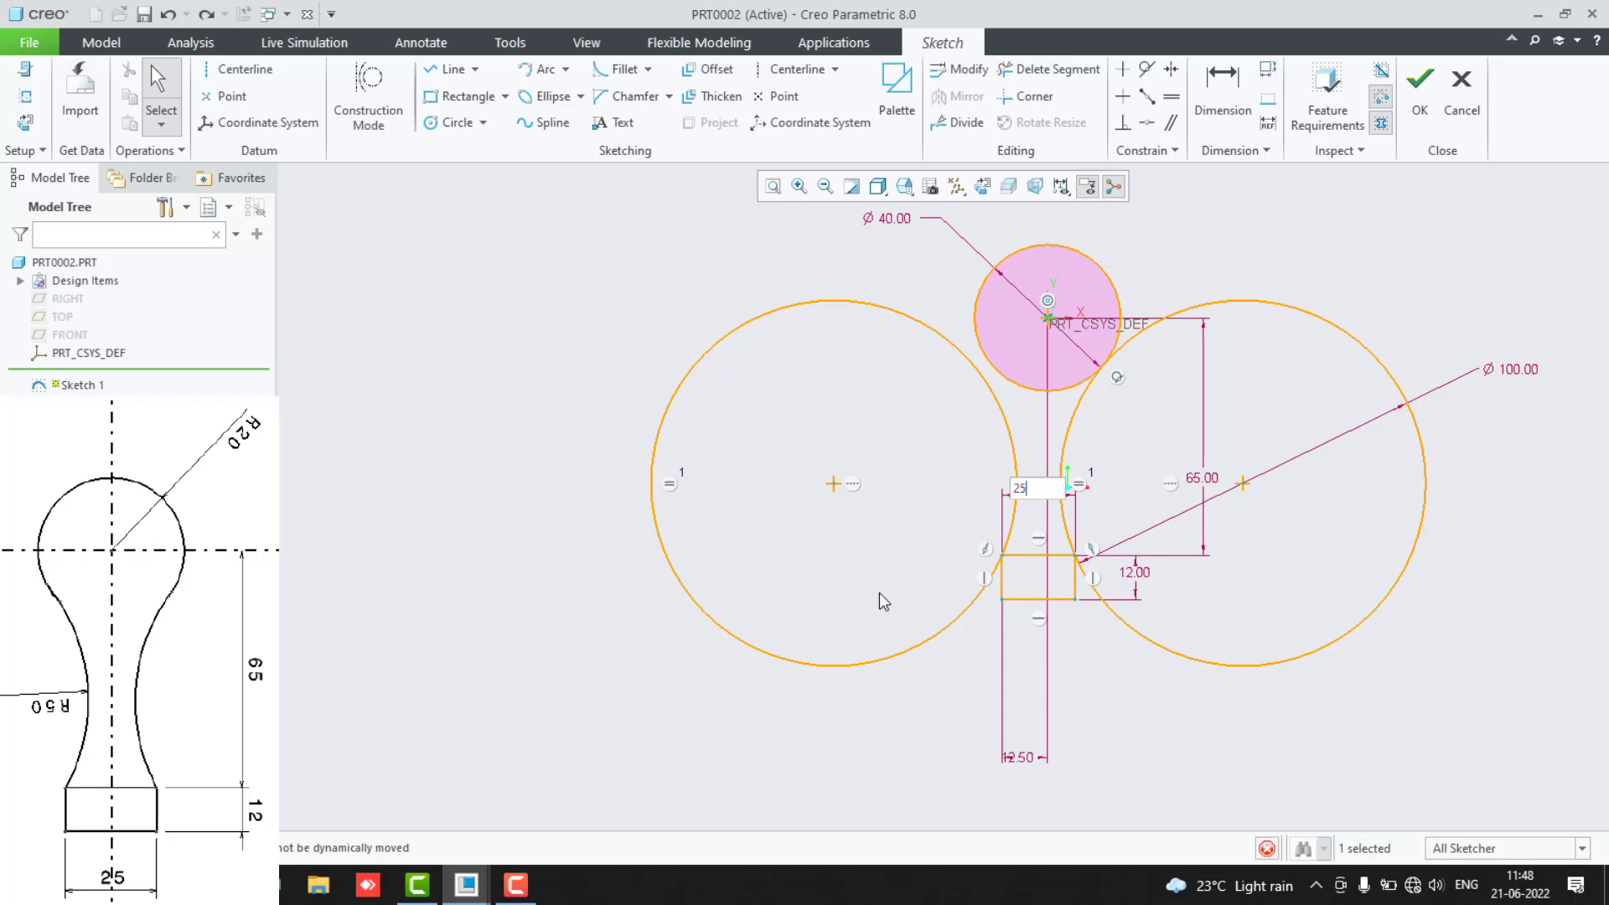
key("Return")
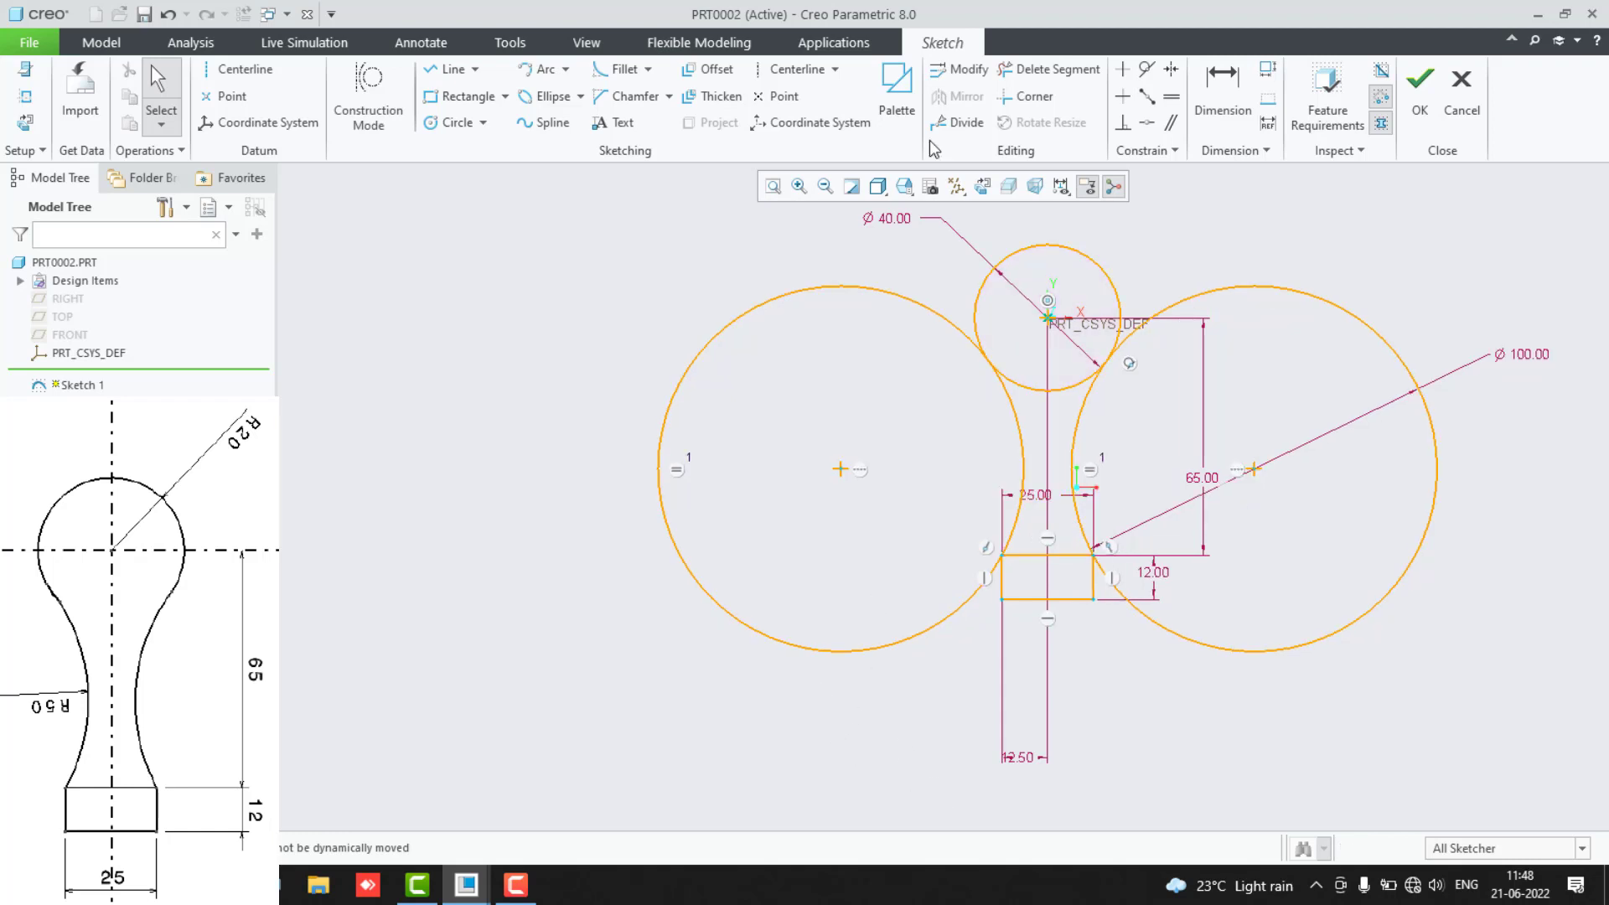
Constrain the left side circle tangent to the upper circle, resolving the conflict by deleting the side circle centres' horizontal alignment constraint.
scroll(955, 251, "up", 2)
left_click(945, 367)
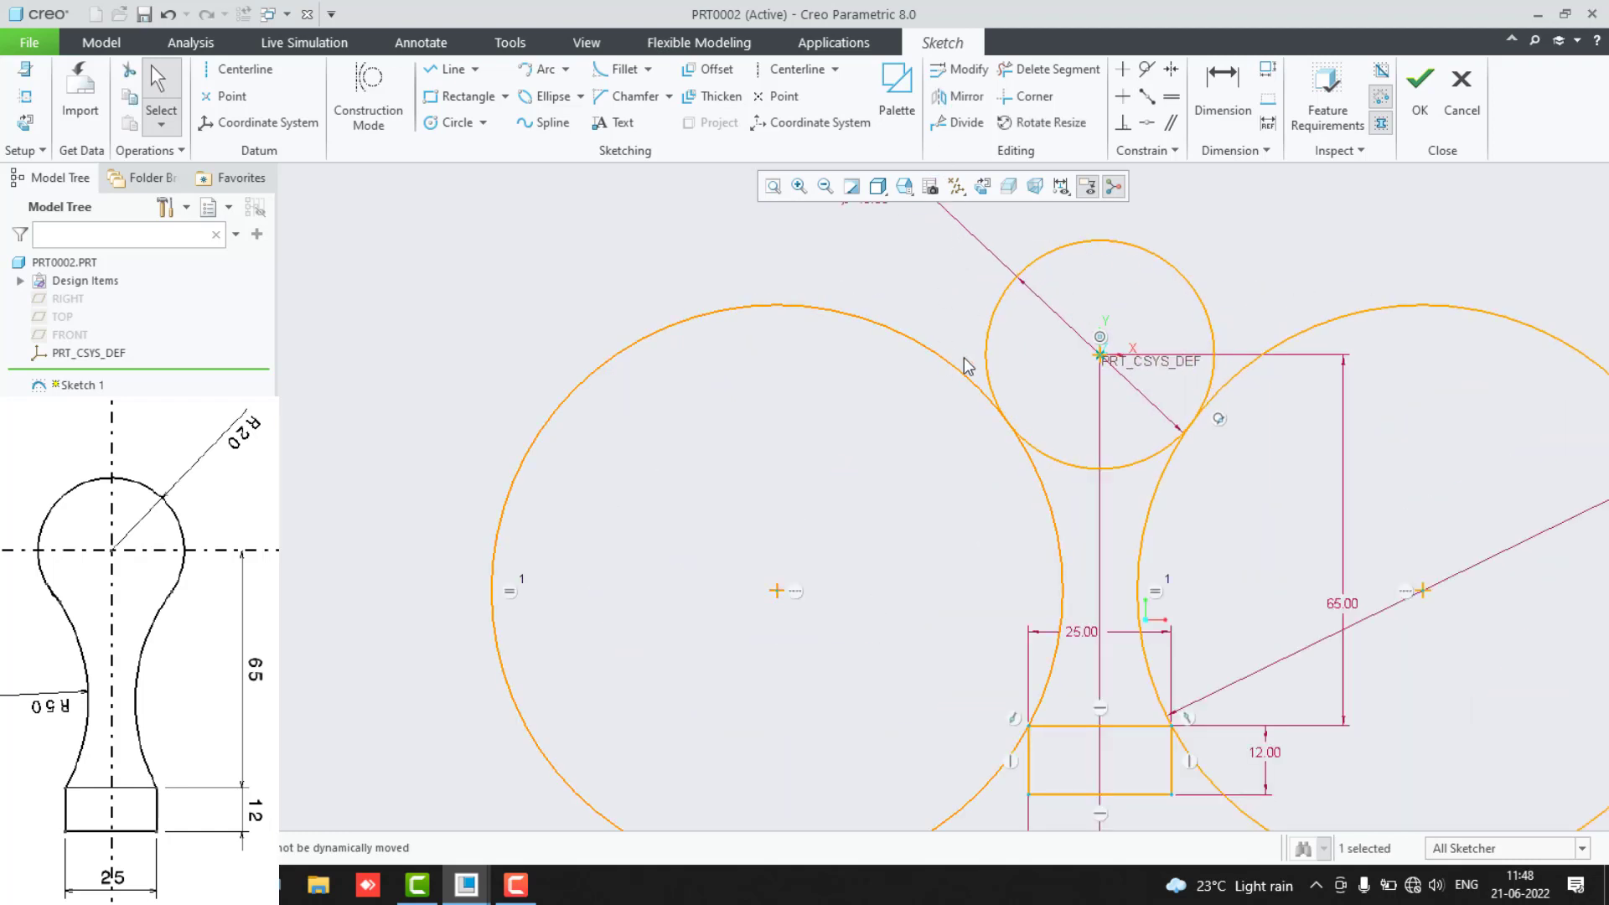
left_click(987, 352, "ctrl")
left_click(1028, 346)
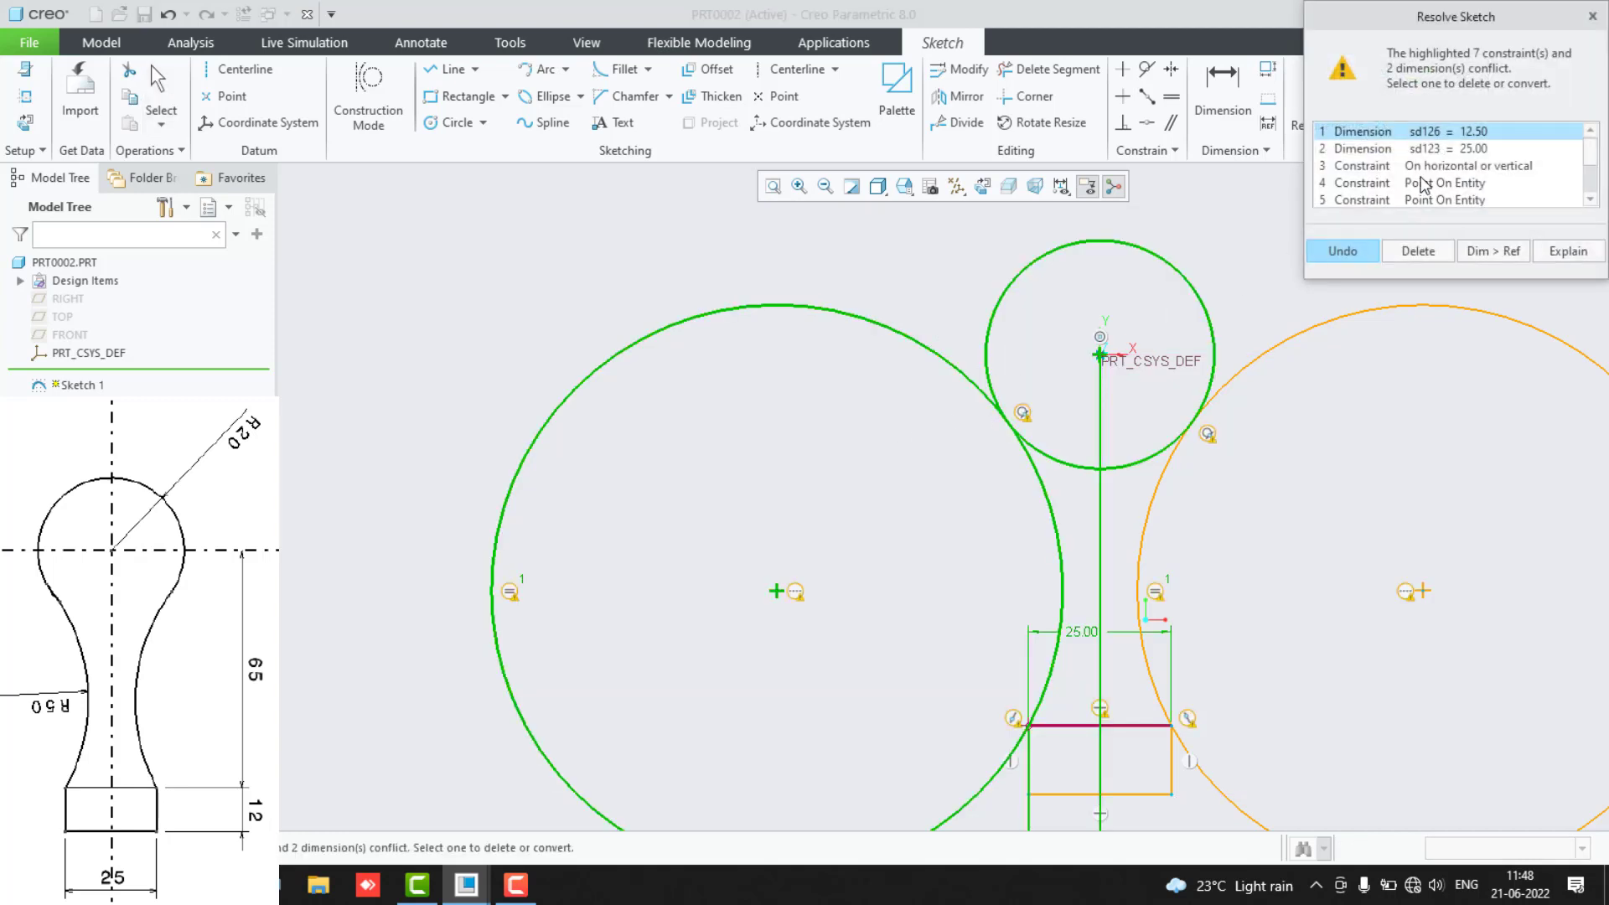
left_click(1414, 166)
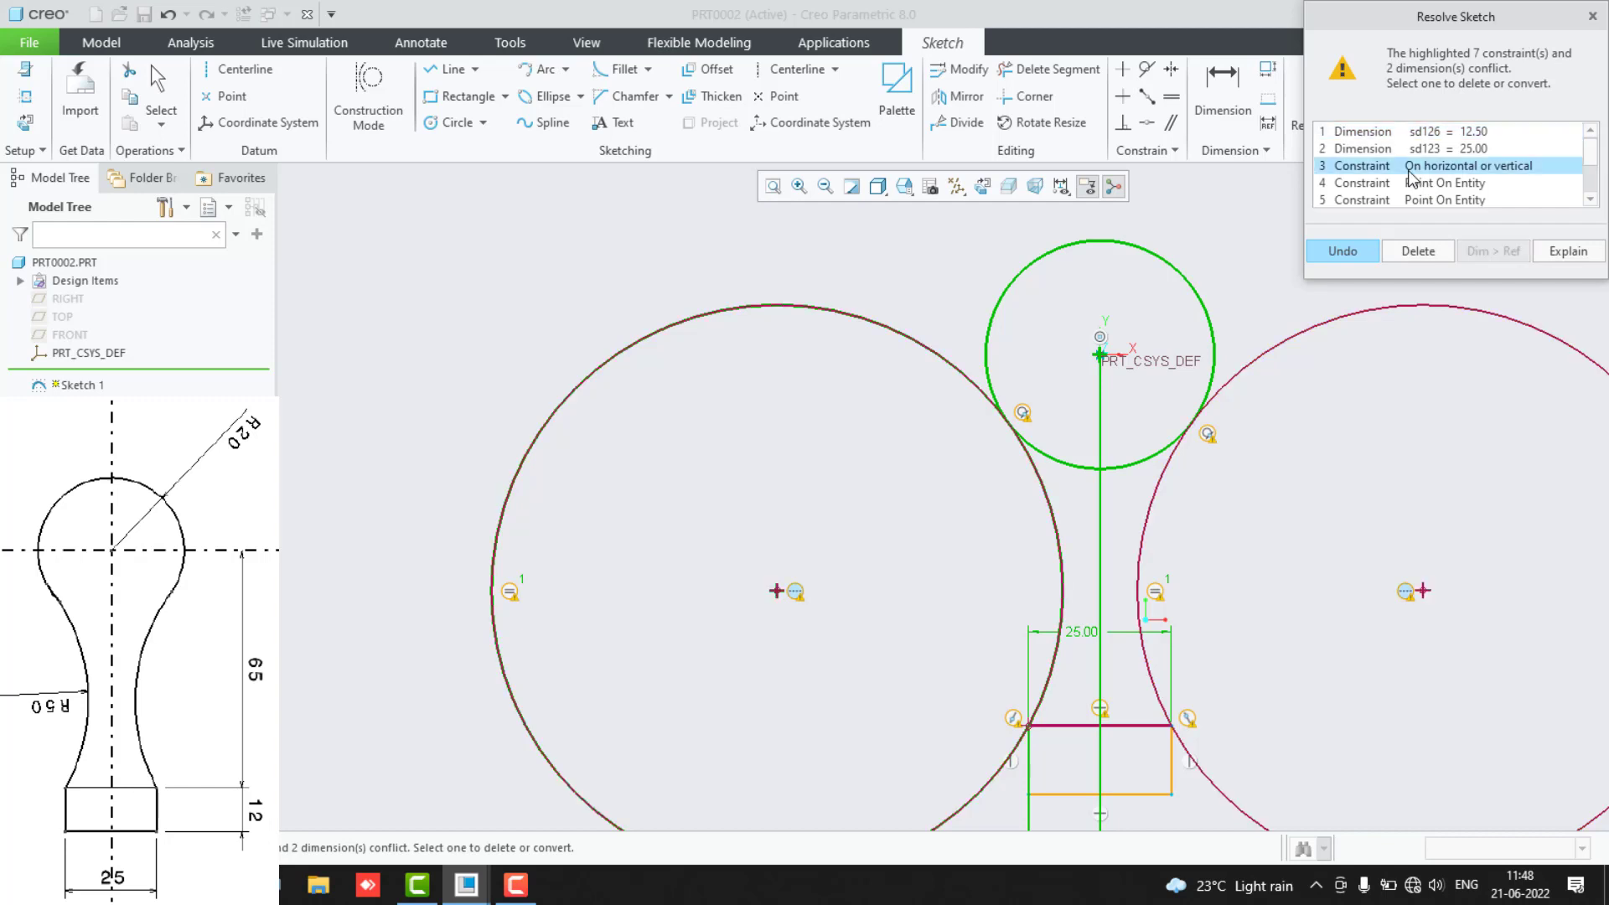
left_click(1417, 250)
left_click(921, 530)
Test whether the left side circle's centre can still be moved freely.
scroll(888, 536, "down", 3)
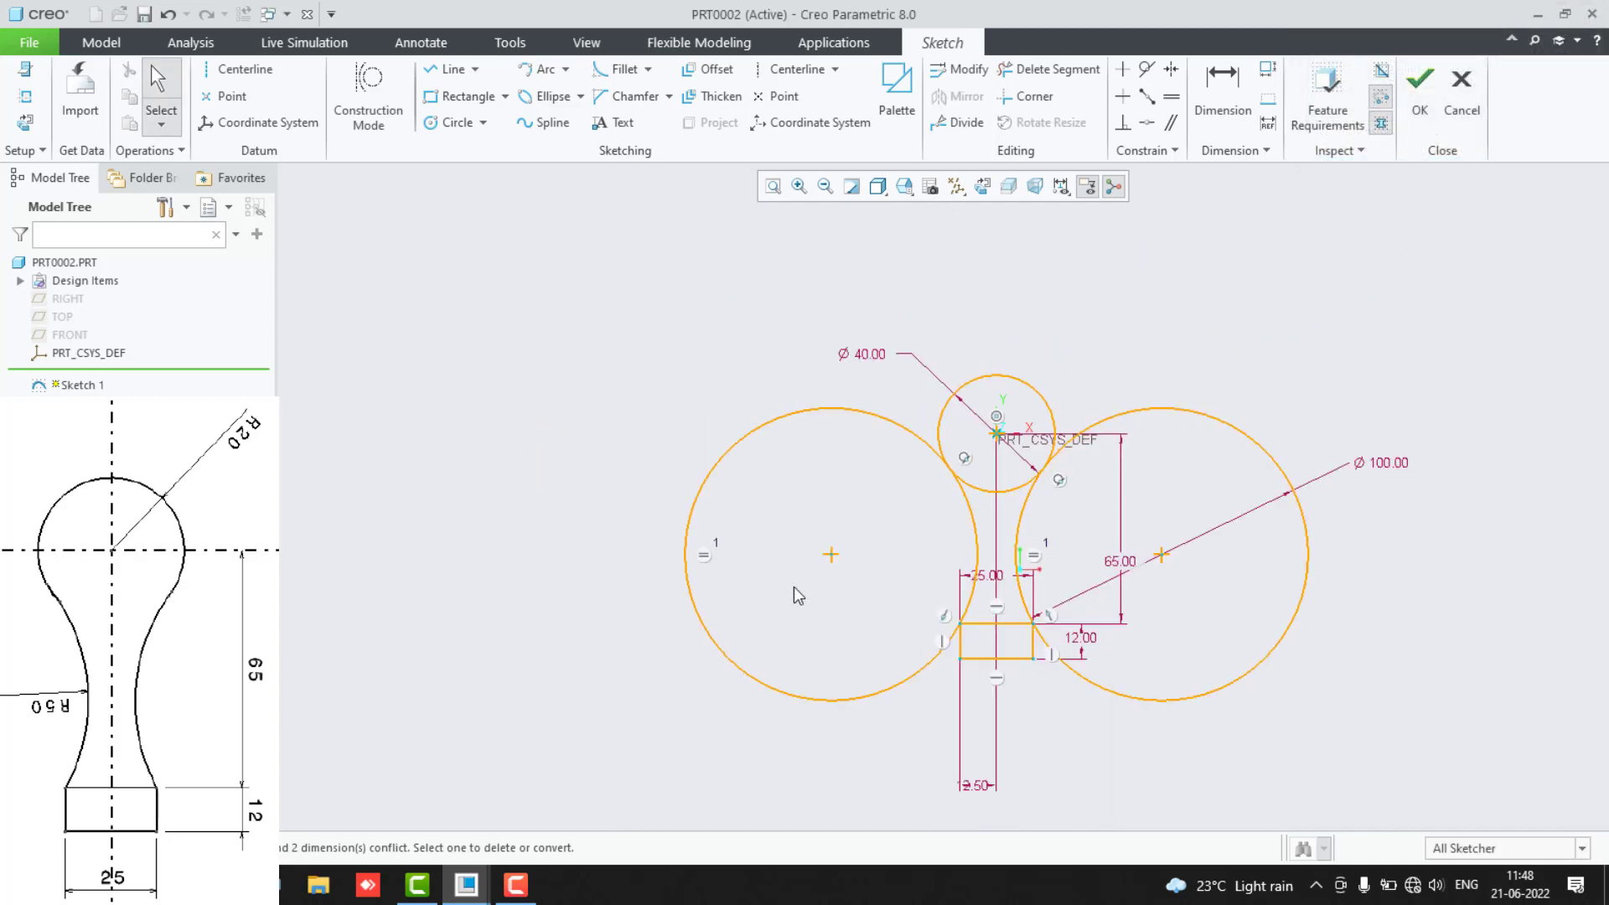
scroll(793, 586, "up", 3)
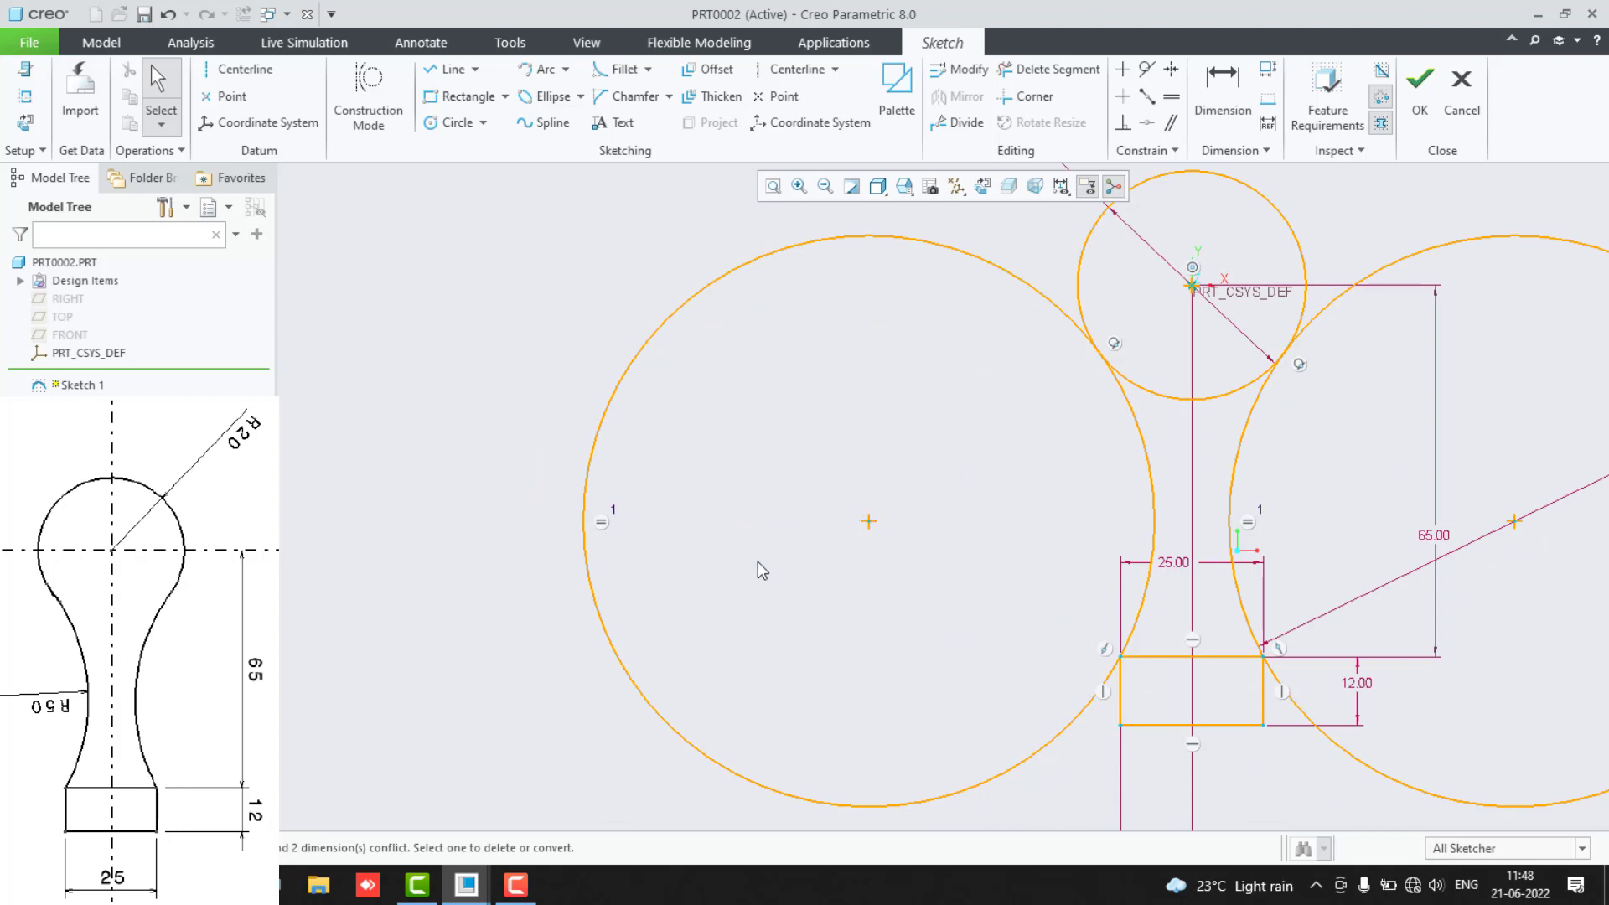
left_click_drag(877, 528, 874, 579)
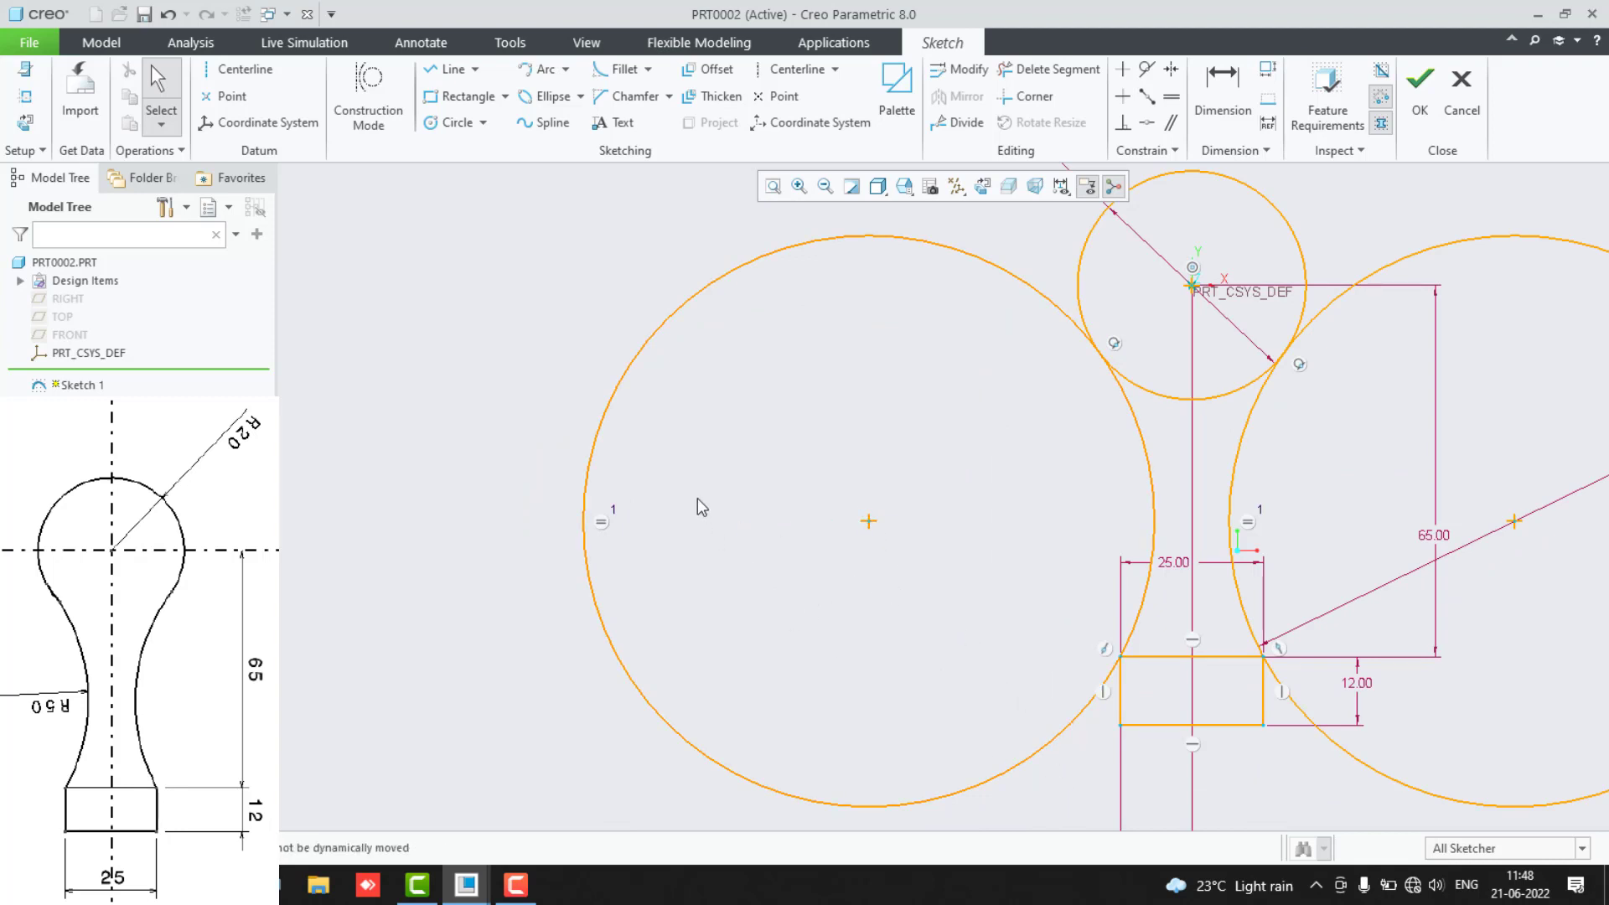
Trim away the outer portions of both side circles and the upper circle's lower arc between them, leaving the closed handle outline.
left_click(1050, 69)
mouse_move(618, 288)
left_mouse_down()
mouse_move(718, 438)
mouse_move(776, 488)
left_mouse_up()
left_click(1469, 240)
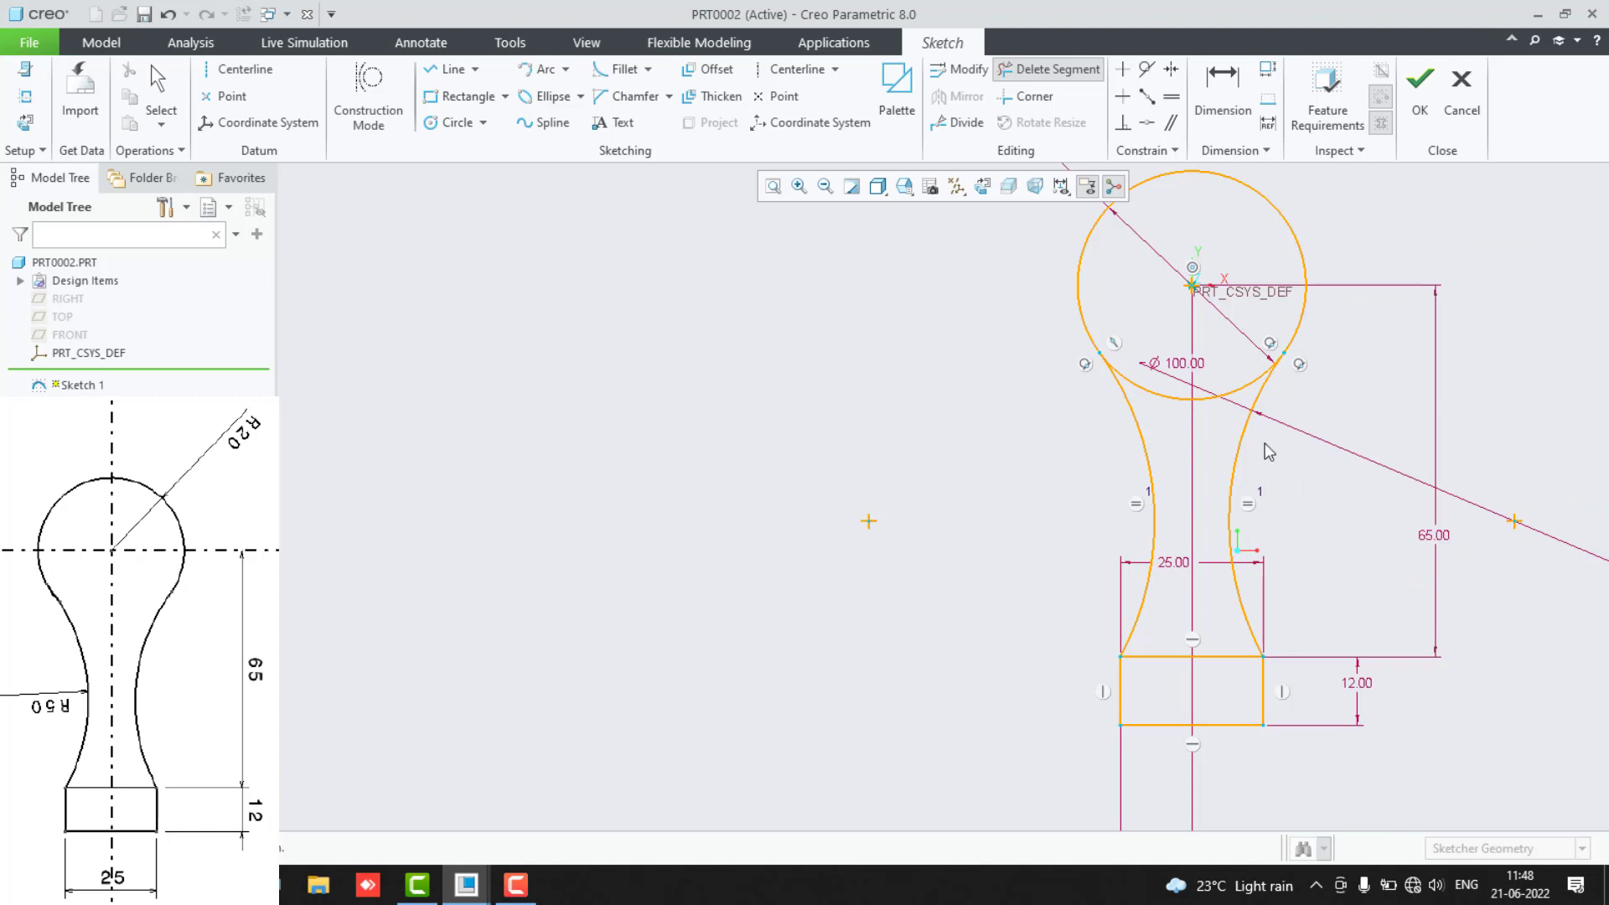
left_click_drag(1213, 368, 1211, 418)
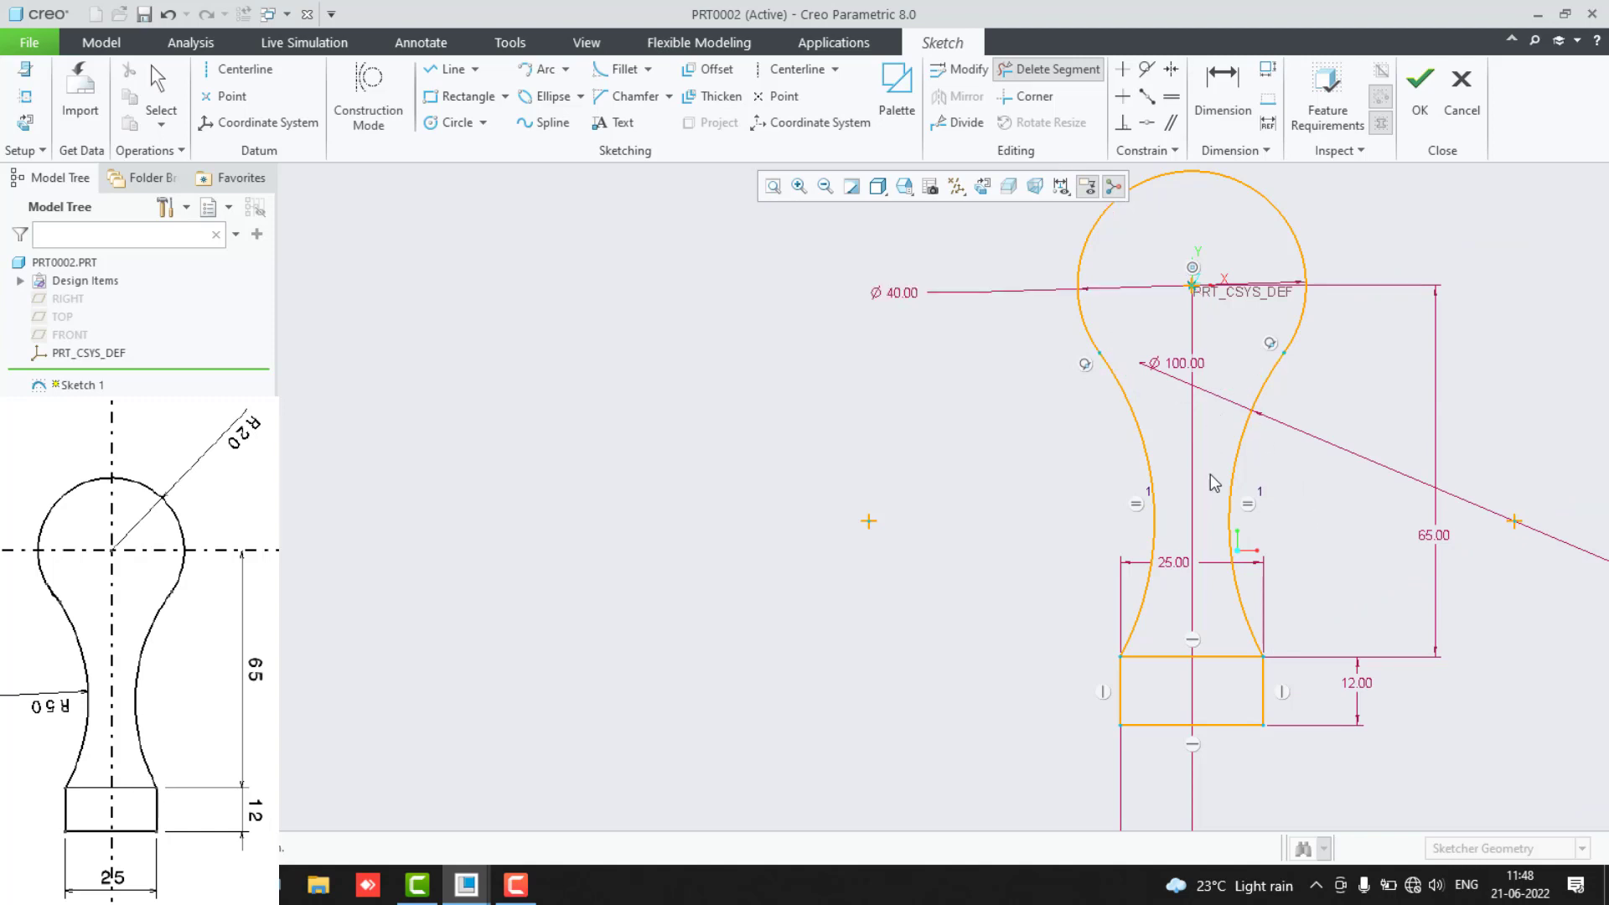
middle_click(1194, 496)
Reposition the 12.50 dimension closer beneath the rectangular base.
scroll(1195, 511, "down", 3)
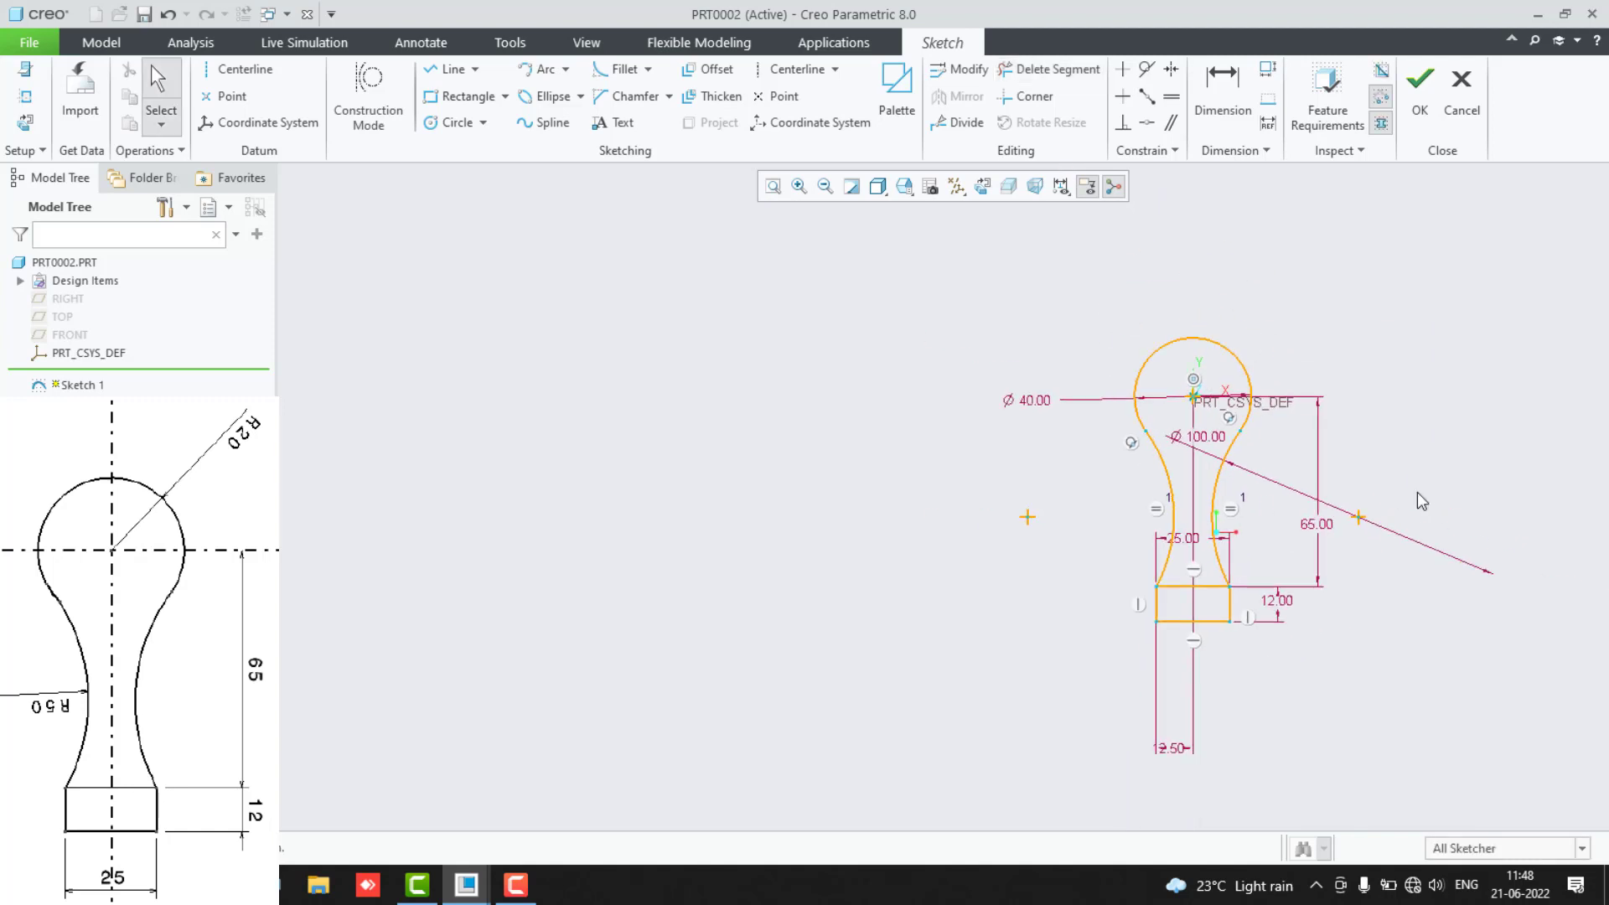
scroll(1554, 495, "up", 2)
scroll(1552, 497, "down", 2)
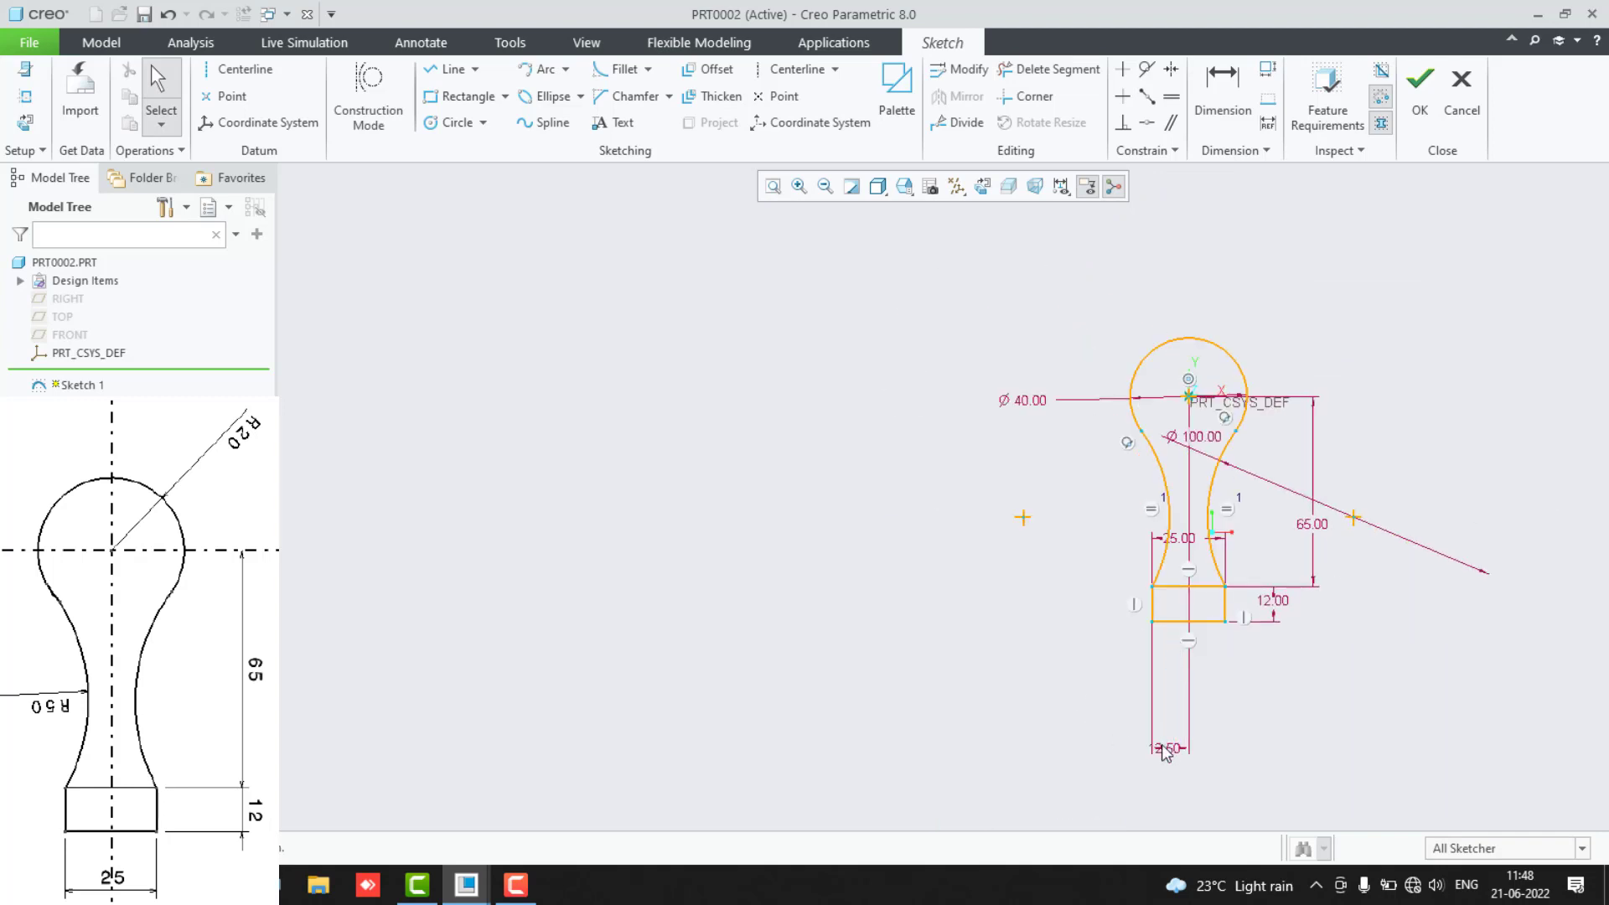
left_click_drag(1174, 750, 1167, 651)
scroll(1492, 587, "up", 1)
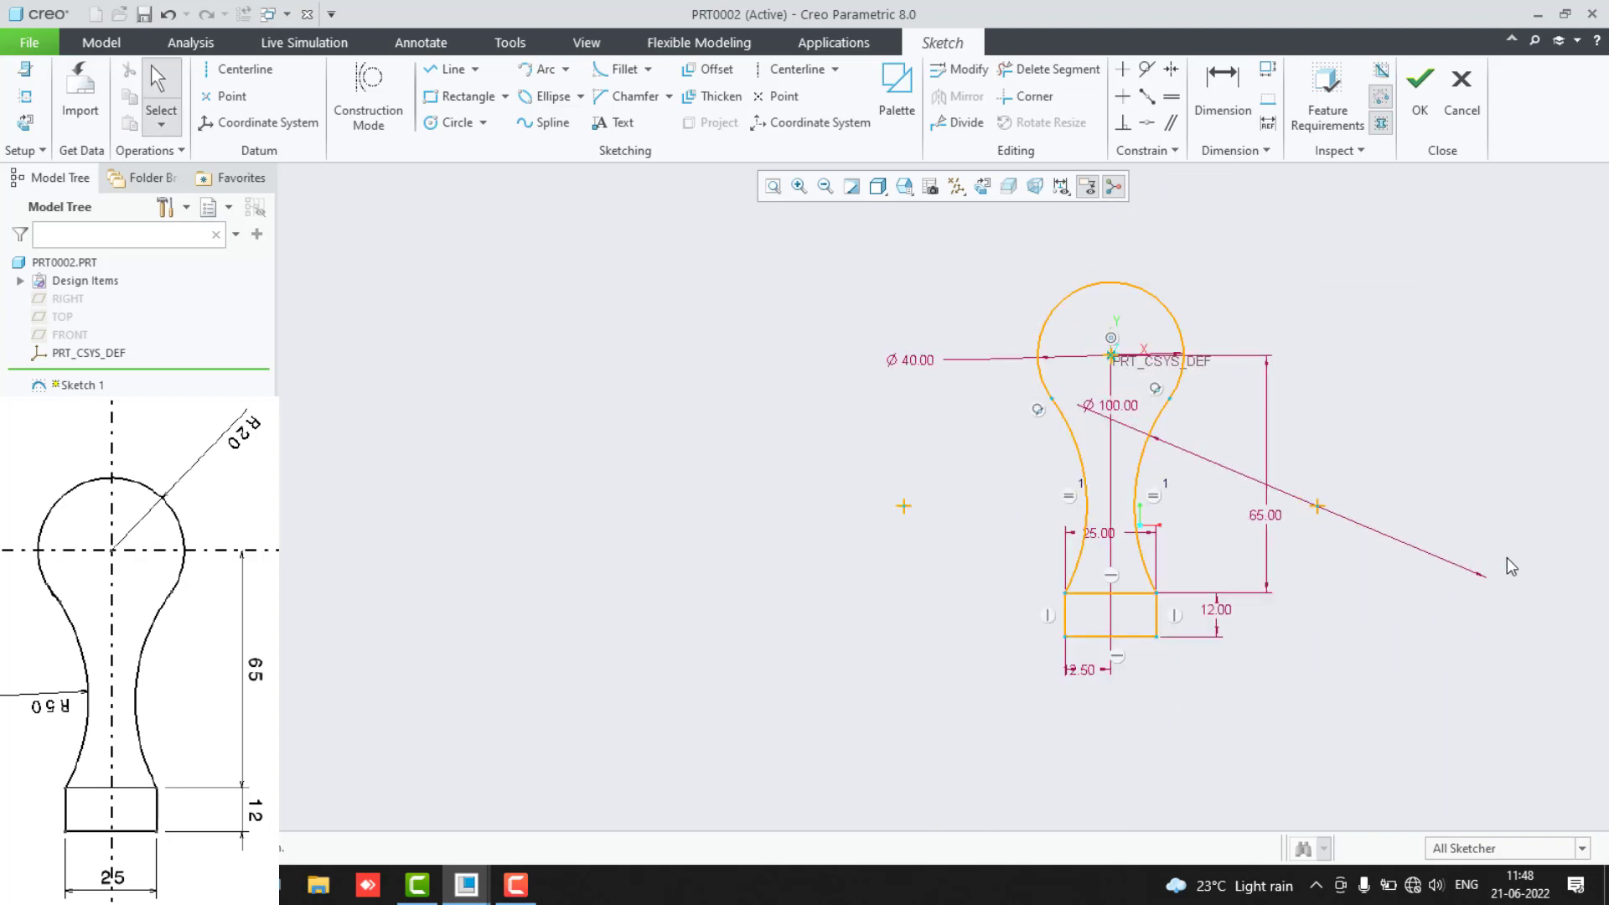
Hide all sketcher display items, including dimensions, constraints, vertices and locks, leaving only the handle profile.
scroll(1507, 557, "up", 1)
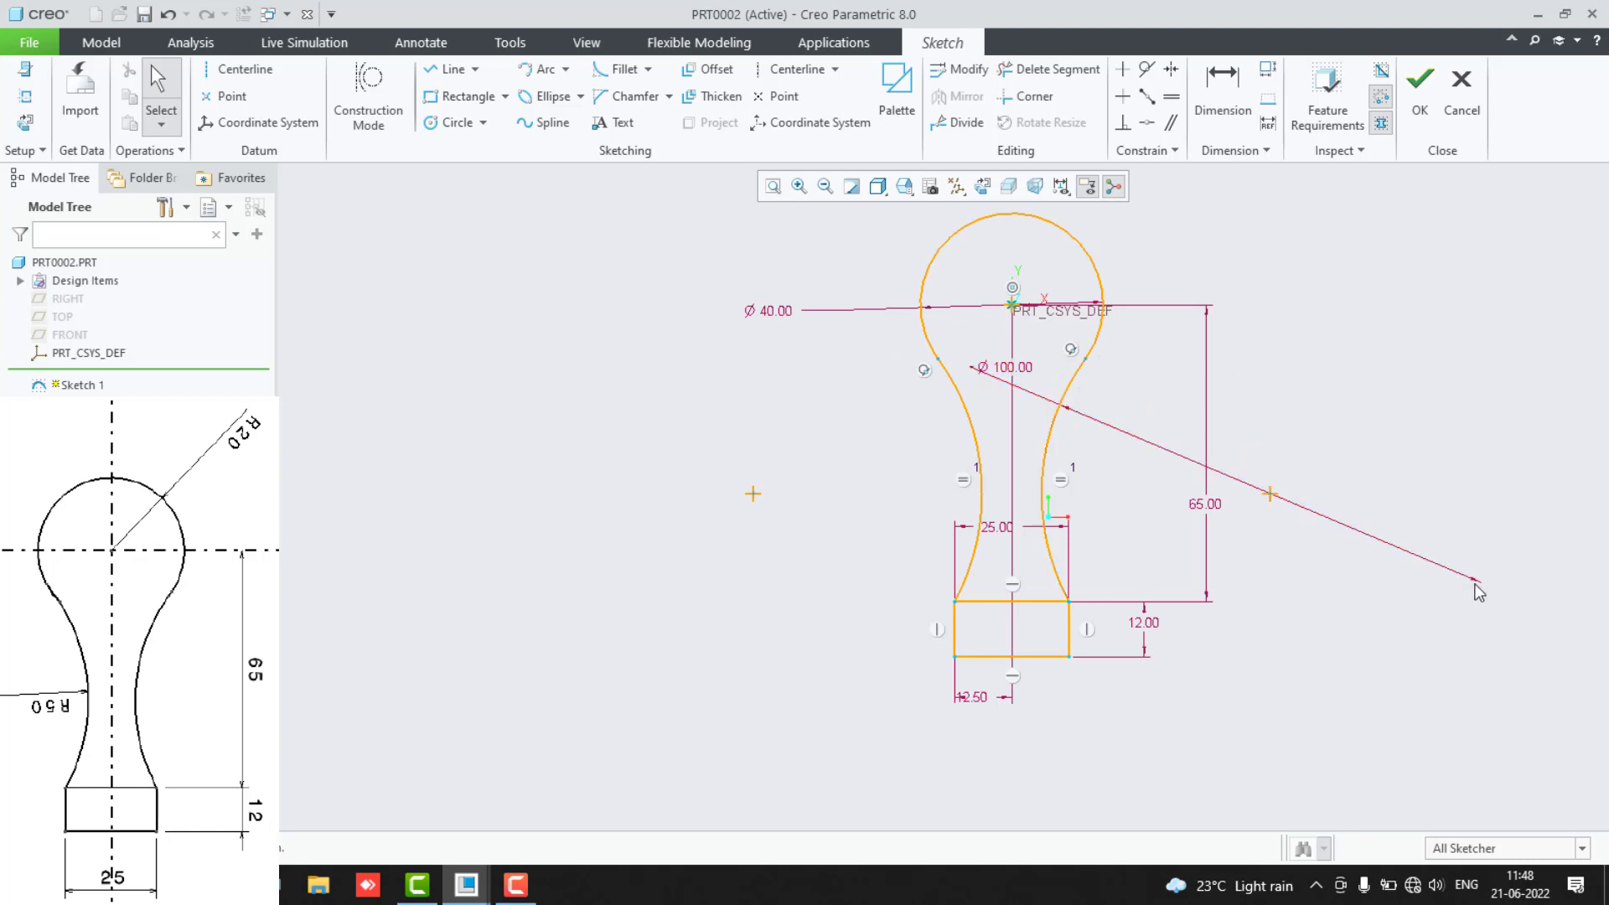
scroll(1497, 537, "up", 1)
scroll(1527, 377, "down", 1)
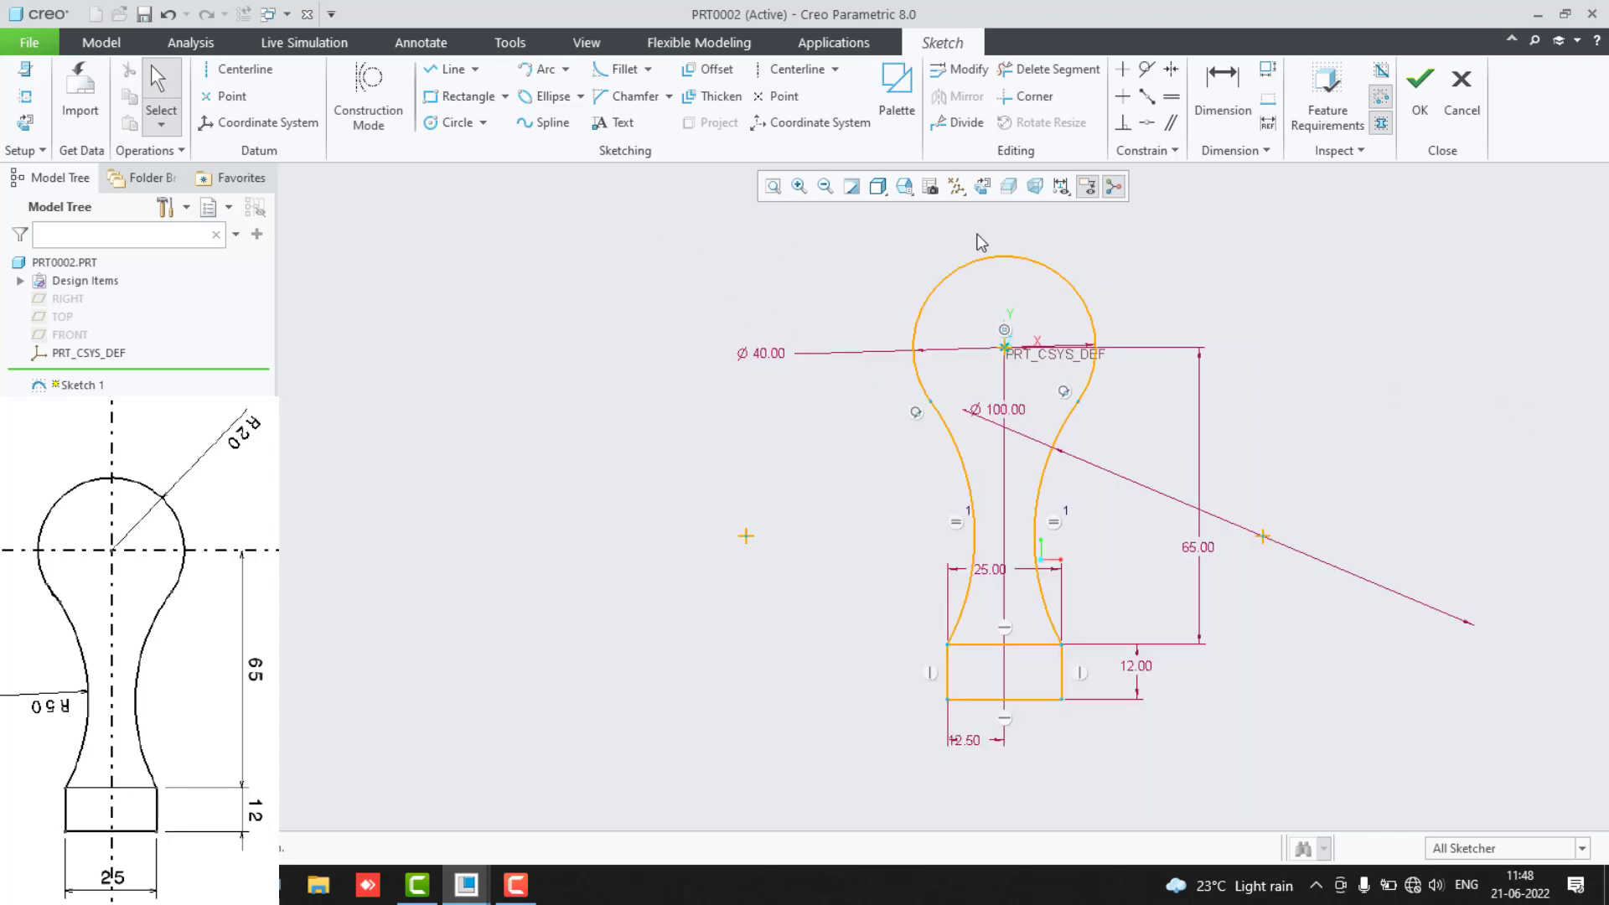
left_click(1061, 186)
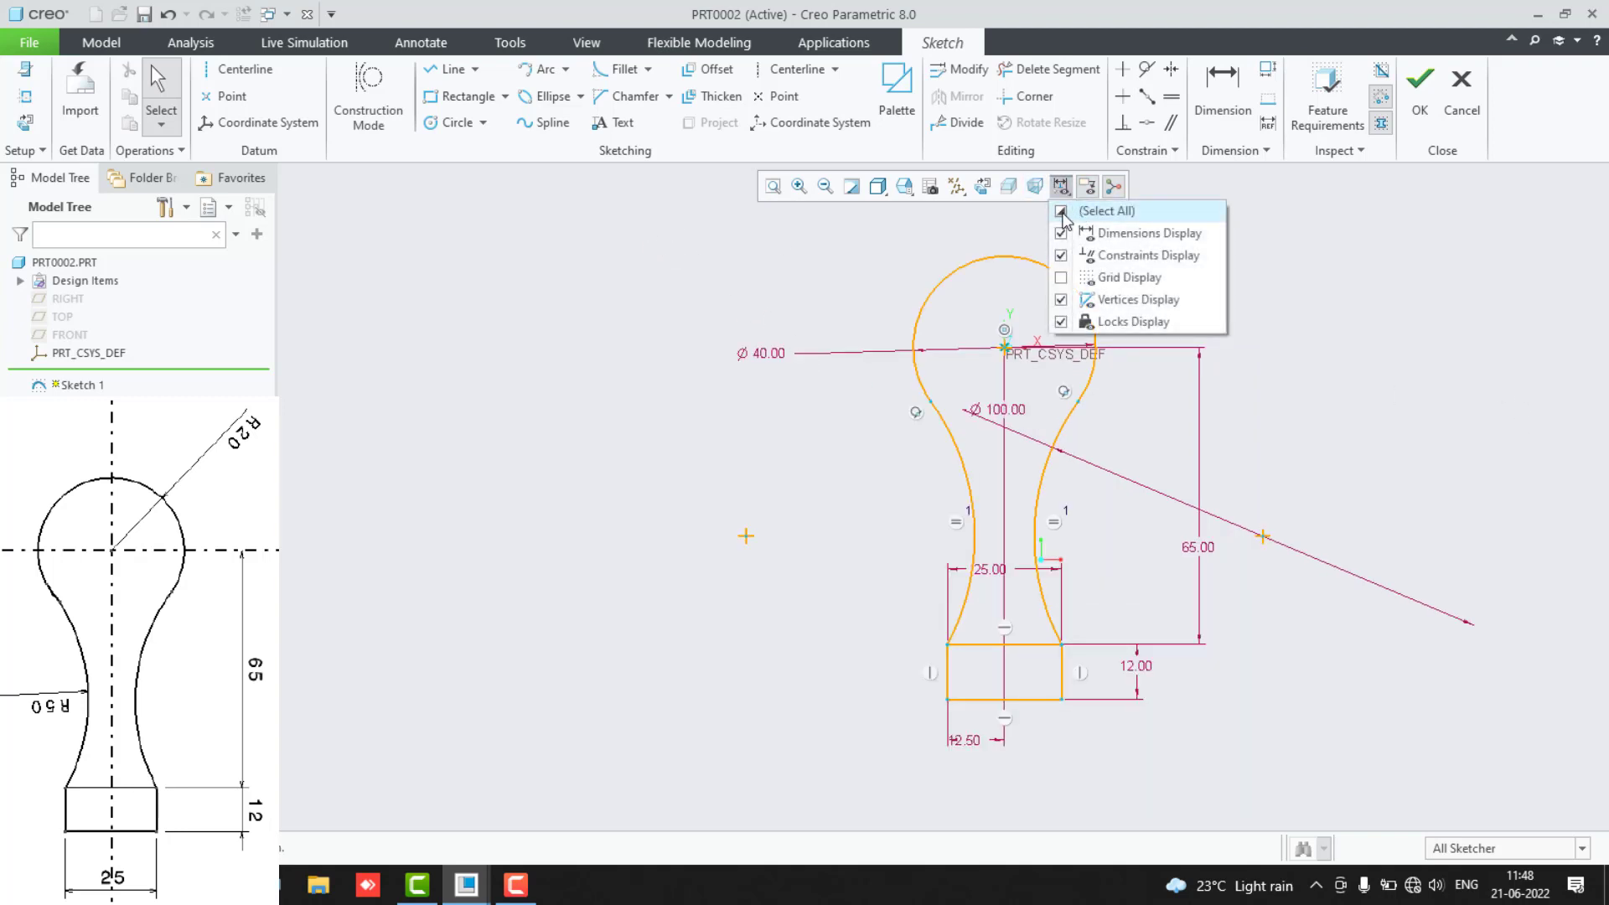
left_click(1061, 212)
scroll(1421, 525, "down", 1)
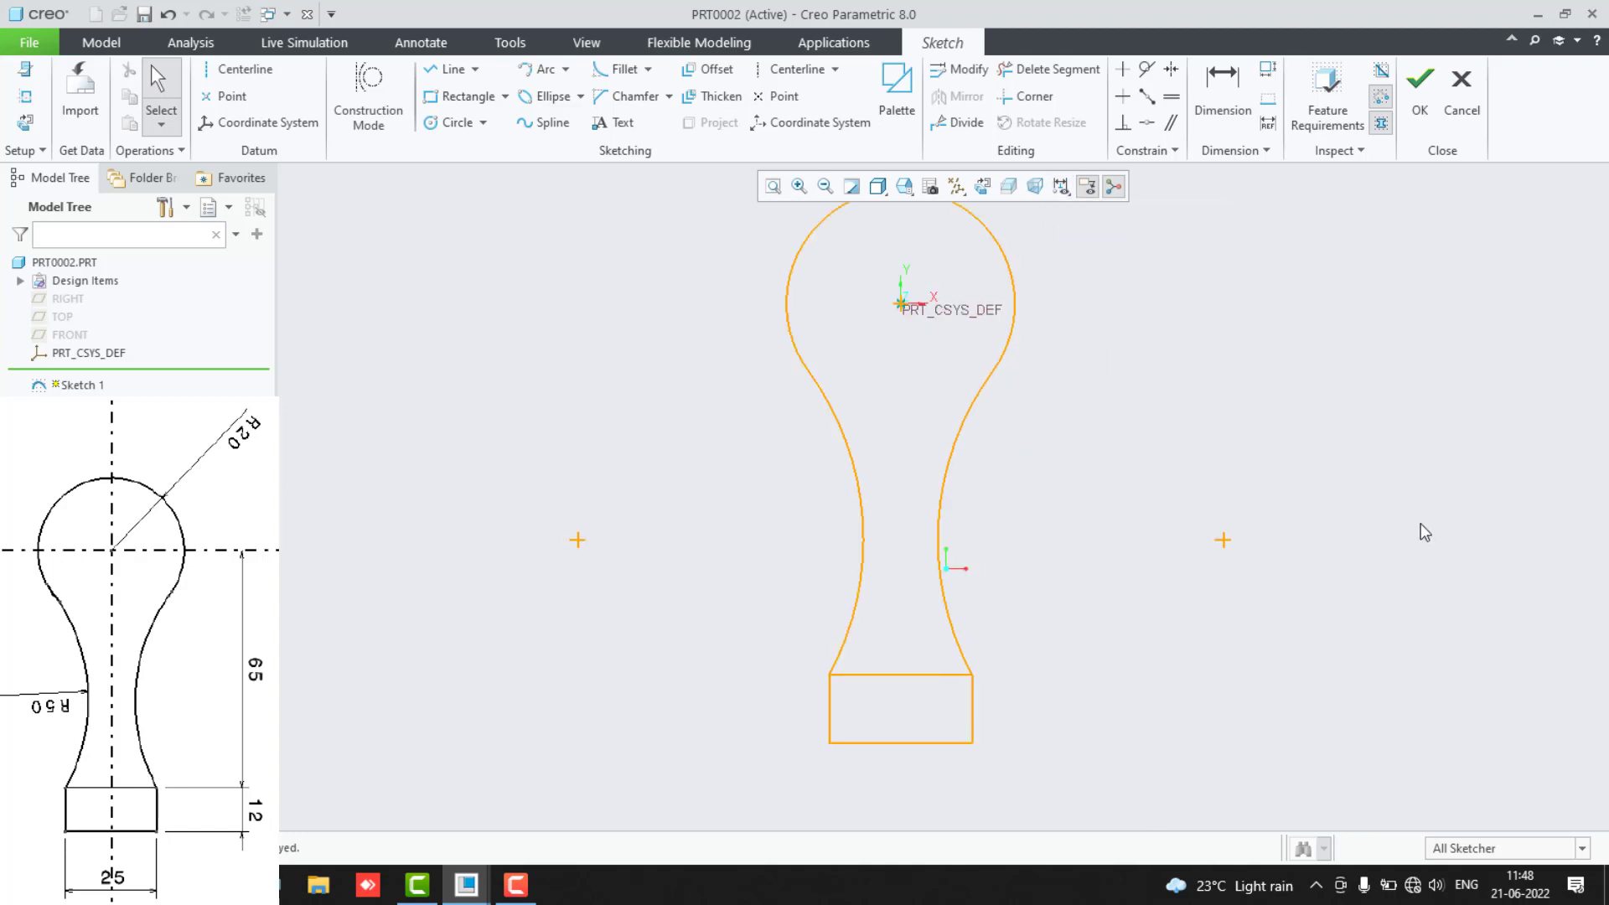
scroll(1366, 521, "up", 1)
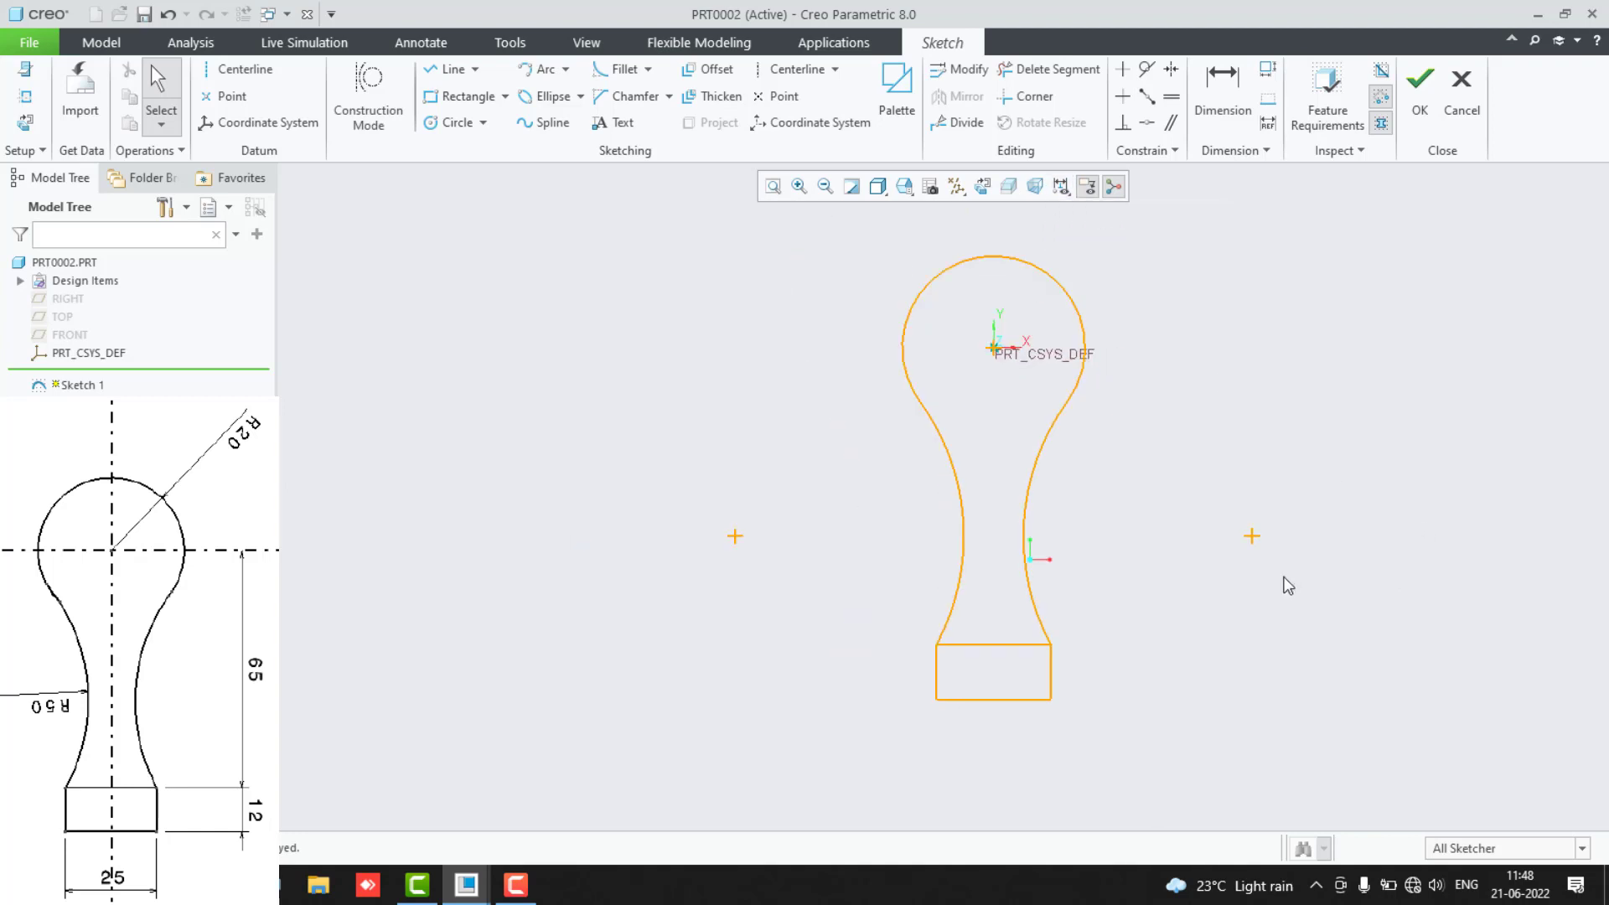
left_click(516, 884)
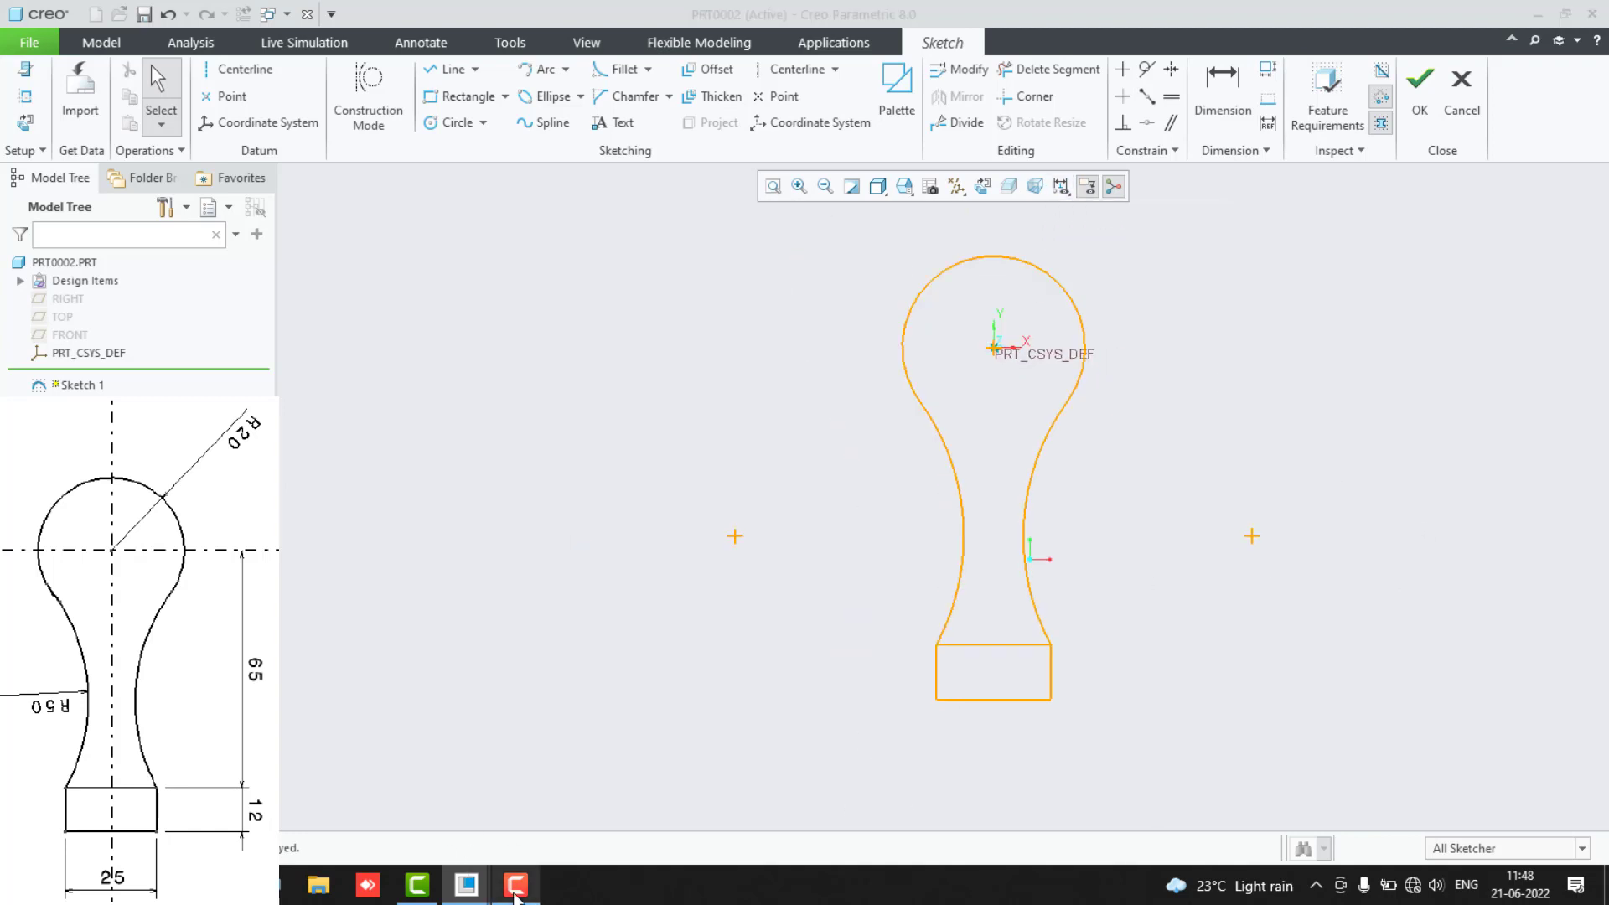